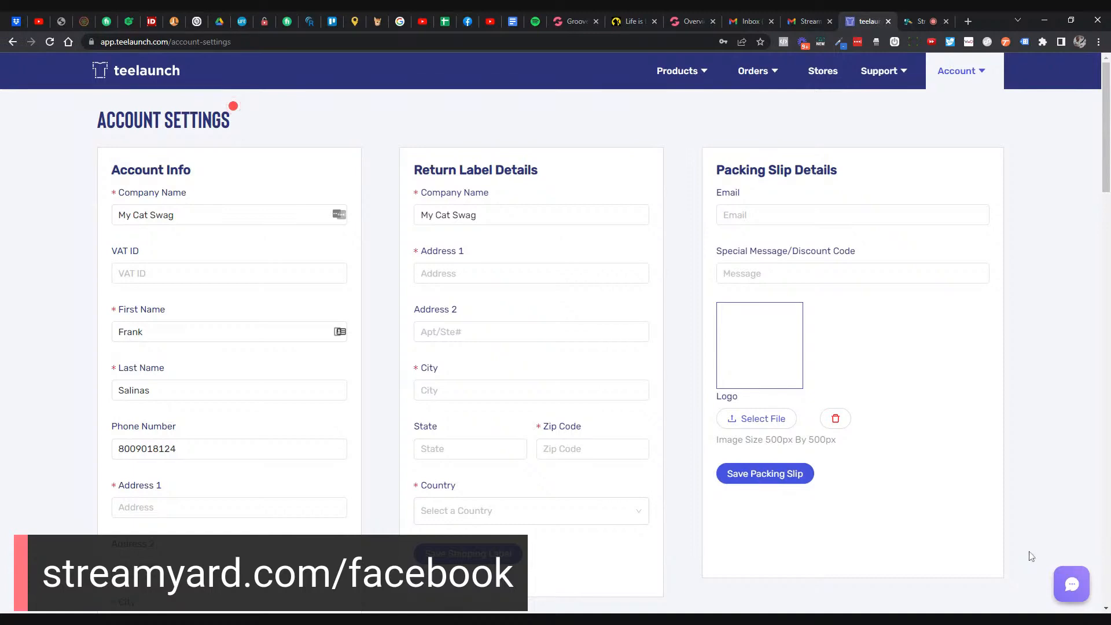
# - Go to Billing from the Account menu to reach the Add Billing Method page
pyautogui.click(983, 72)
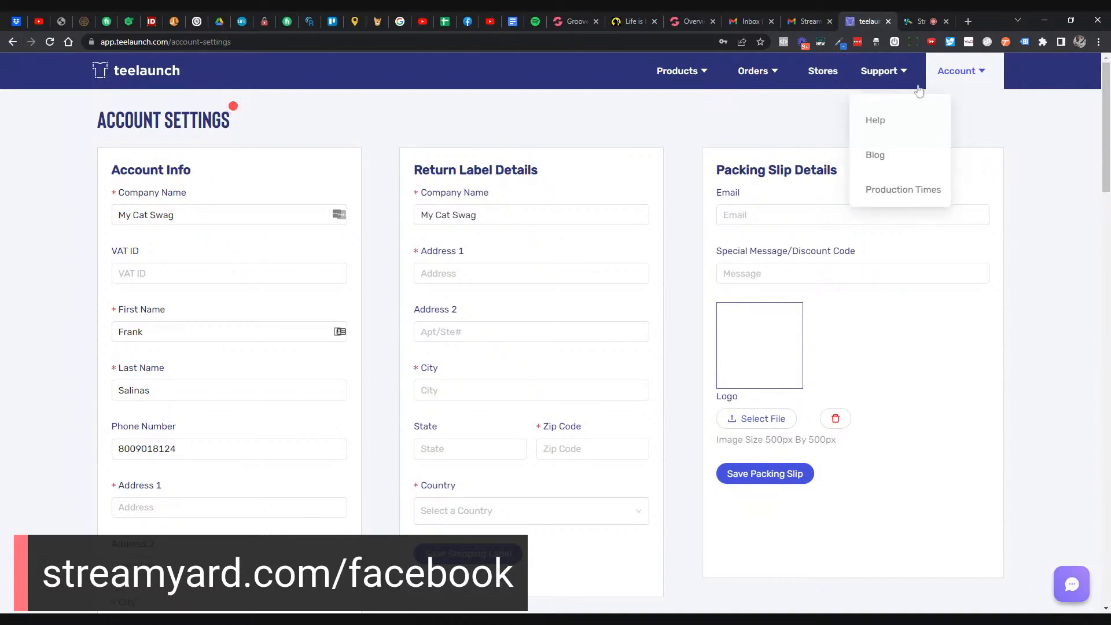
pyautogui.moveTo(958, 83)
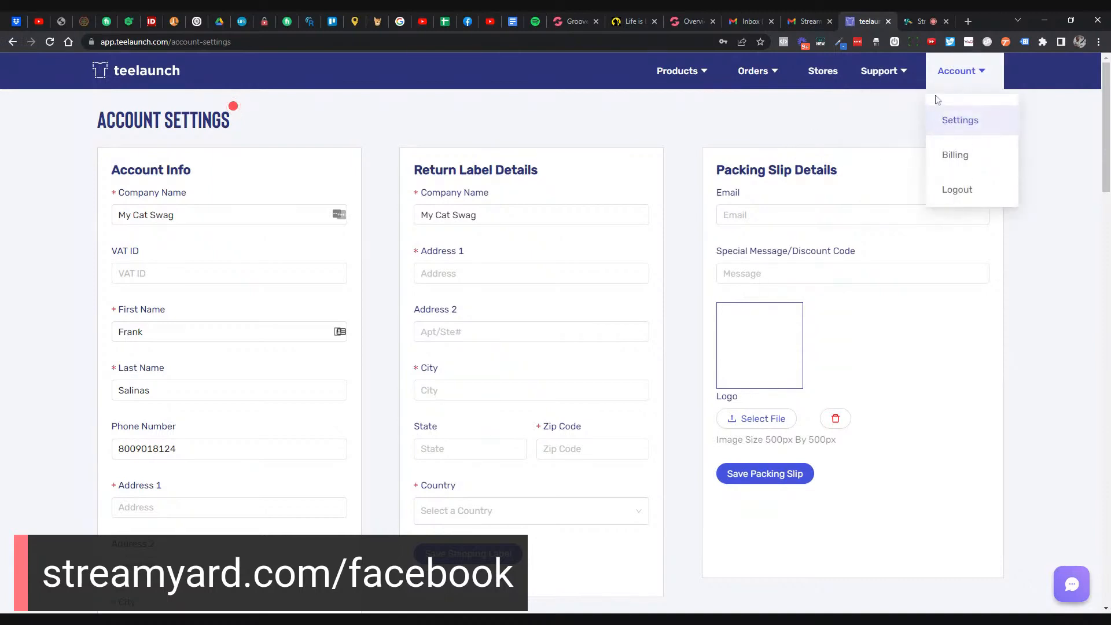
pyautogui.click(944, 165)
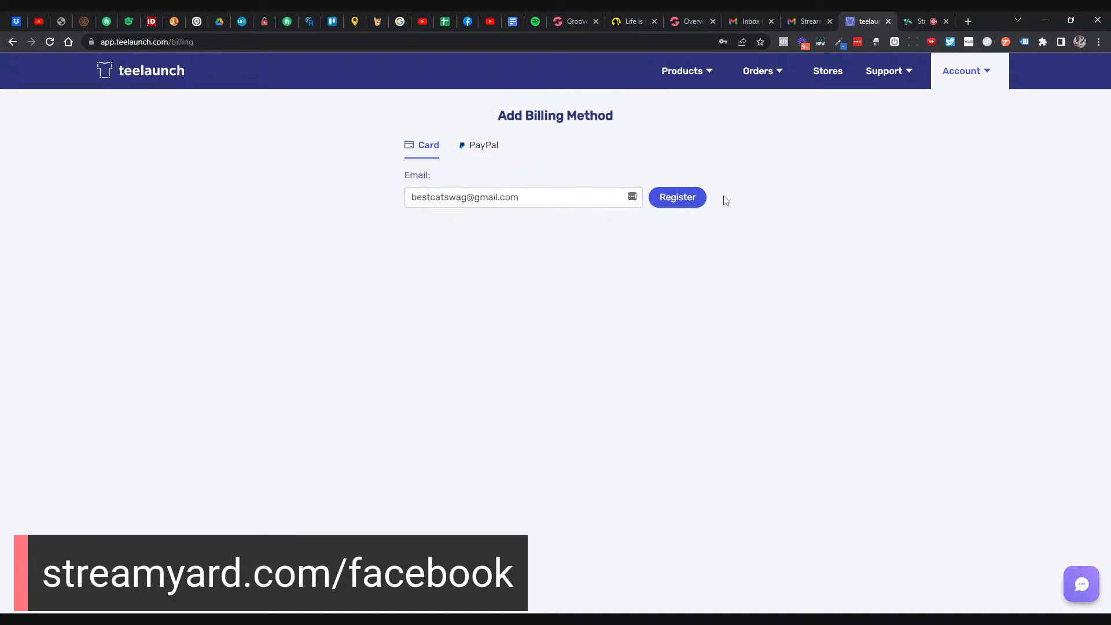
# - Register the billing e-mail to bring up the card form and look it over
pyautogui.click(704, 200)
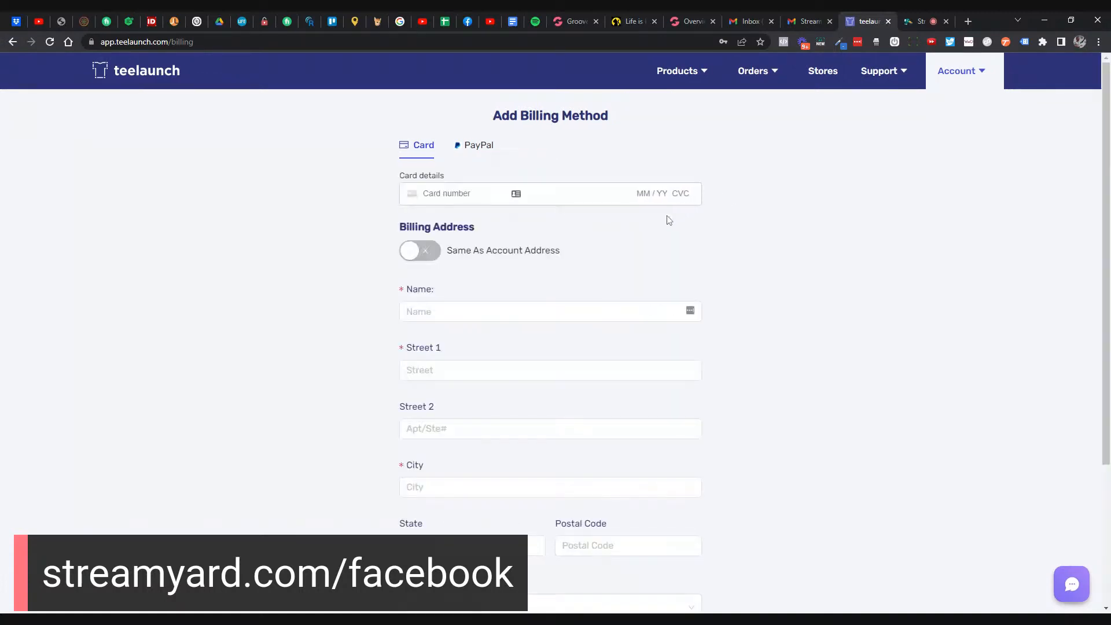
pyautogui.scroll(-1, 665, 225)
pyautogui.scroll(-2, 663, 229)
pyautogui.scroll(3, 662, 230)
pyautogui.scroll(-2, 501, 289)
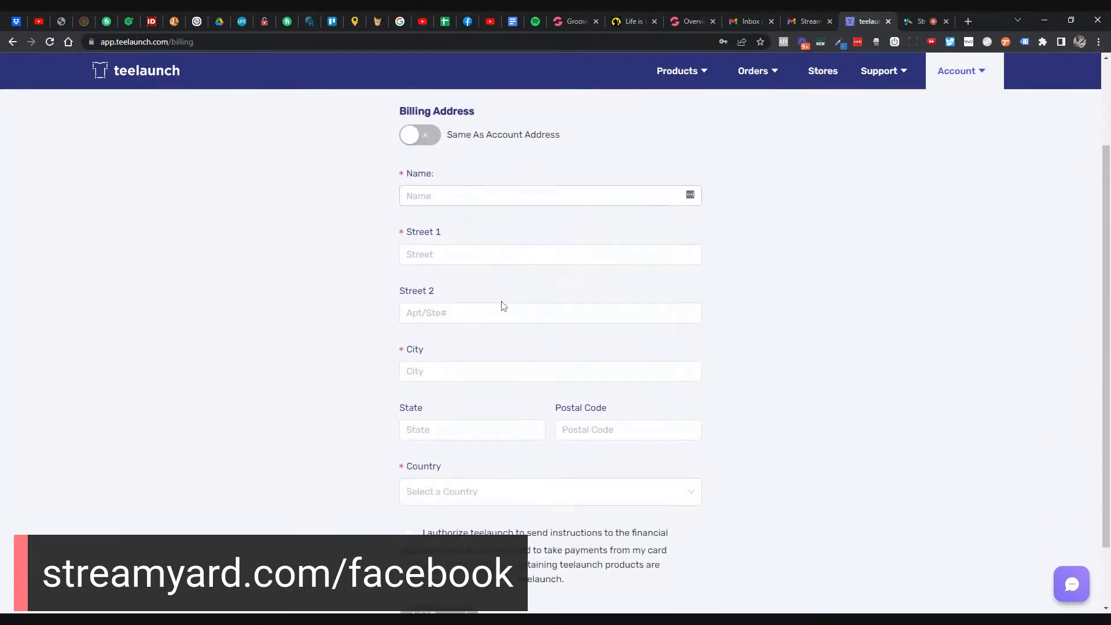
pyautogui.scroll(2, 652, 313)
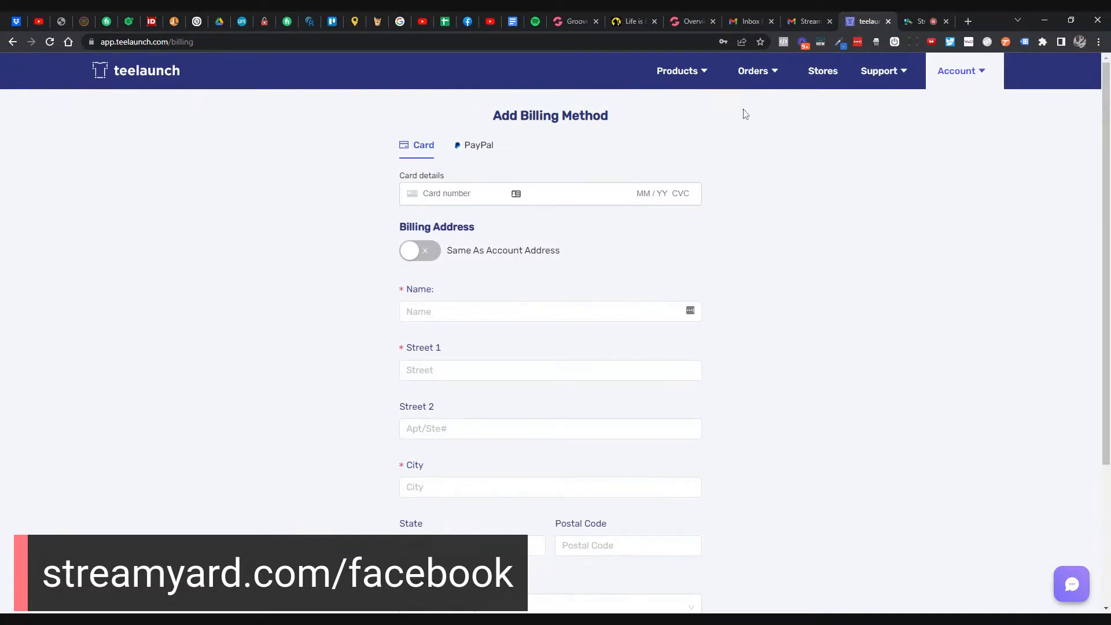
# - Close the Gmail and Overview tabs and bring up the Life is better Hoodie page
pyautogui.click(772, 21)
pyautogui.click(772, 22)
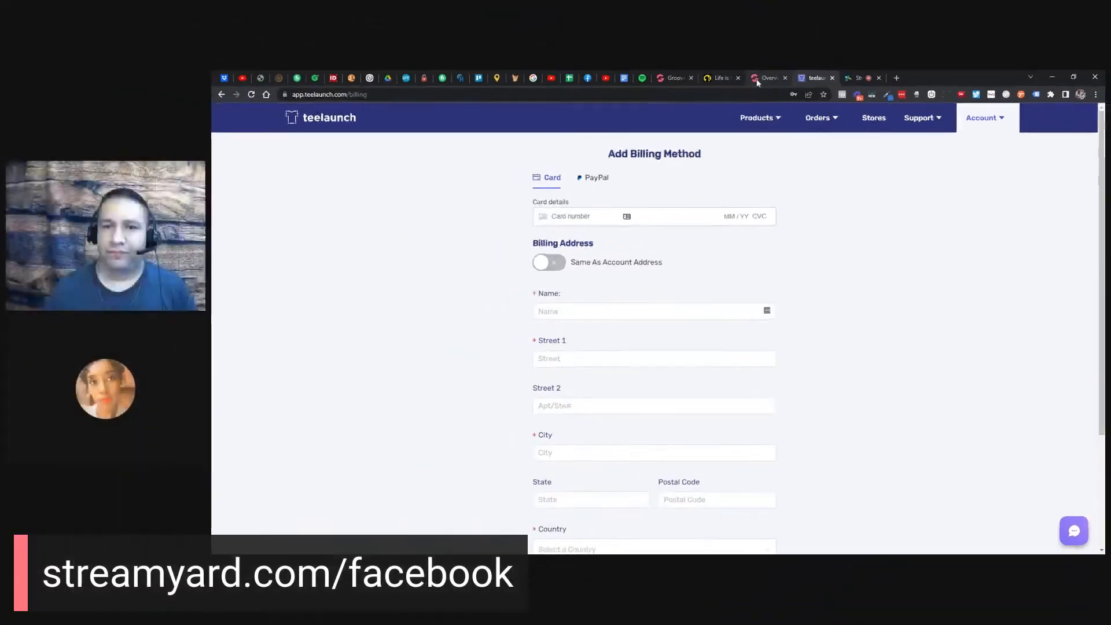
pyautogui.click(756, 80)
pyautogui.click(789, 79)
pyautogui.click(778, 78)
pyautogui.click(731, 77)
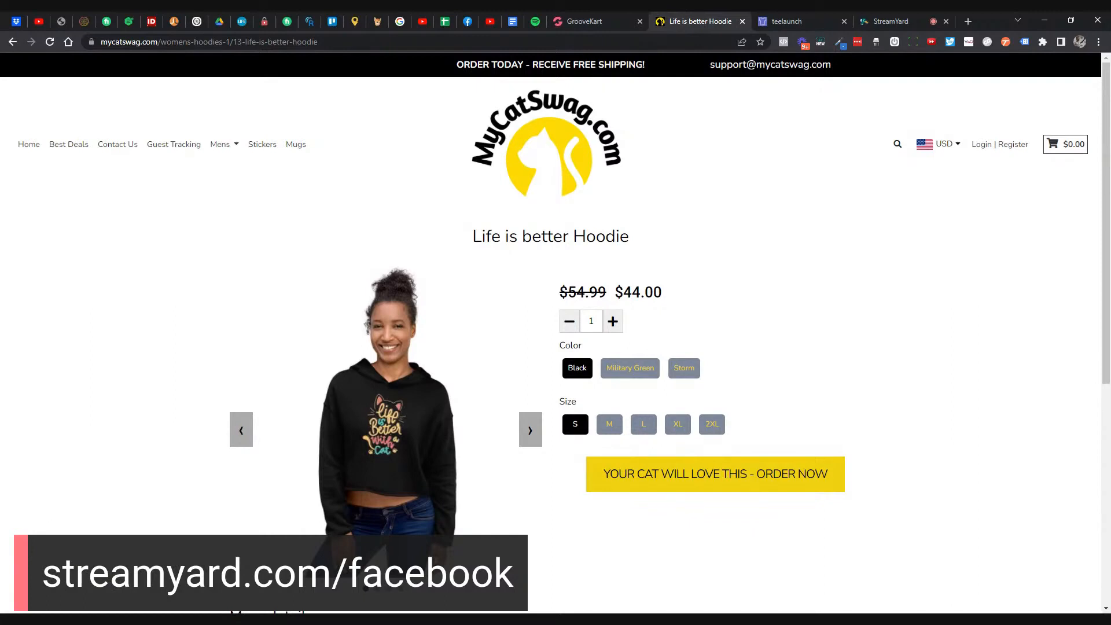
pyautogui.click(593, 21)
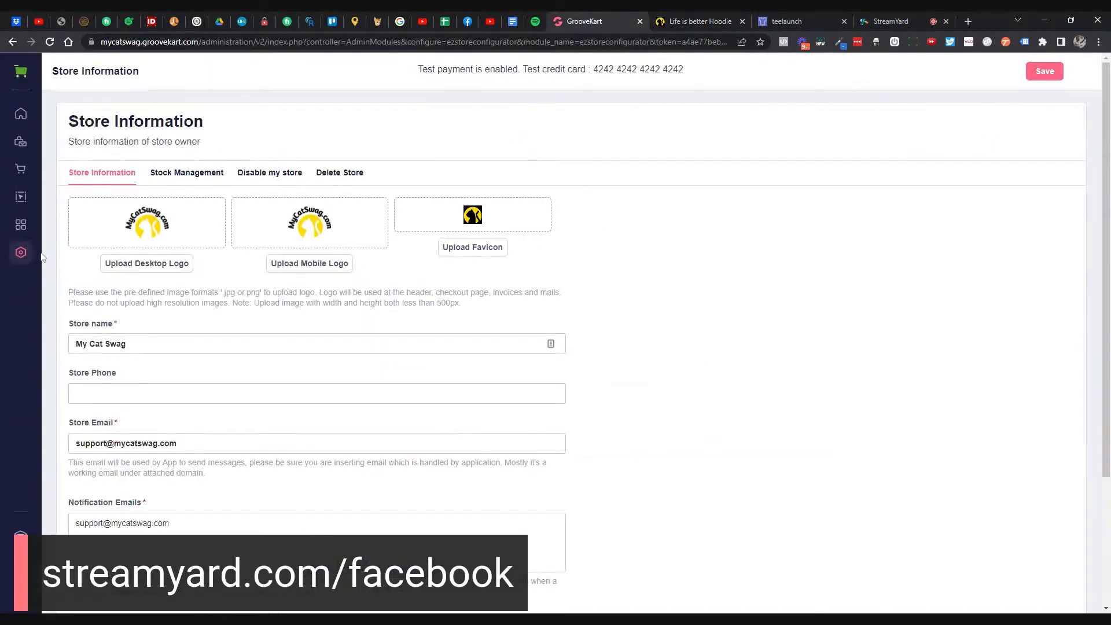
# - Open Products > POD & DropShipping and reach the Teelaunch app's API key configuration
pyautogui.click(30, 145)
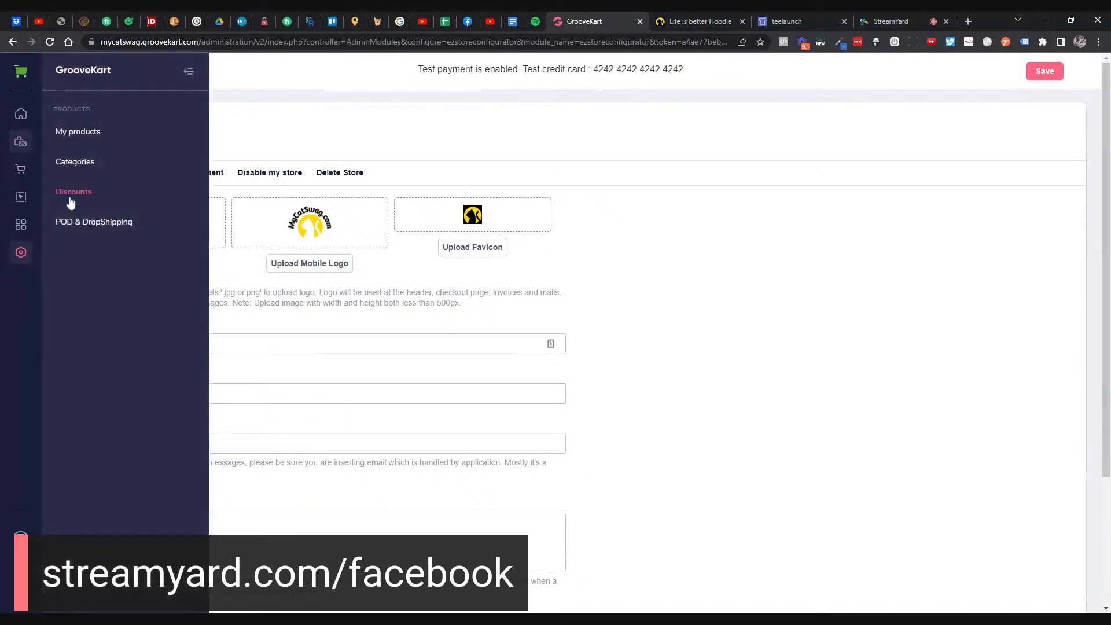
pyautogui.click(75, 221)
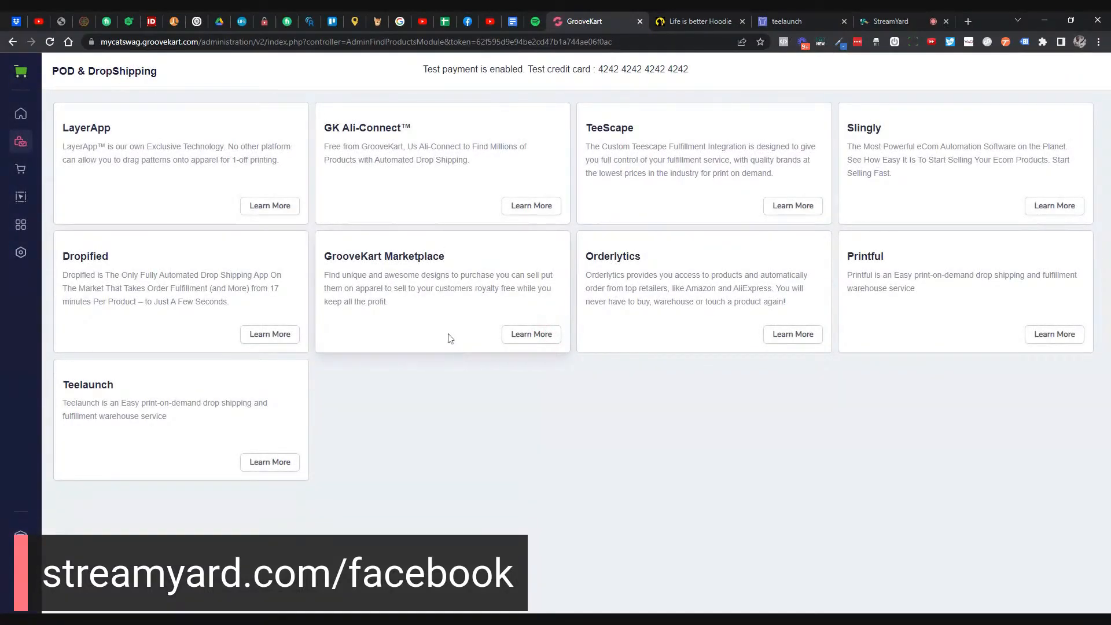
pyautogui.click(292, 463)
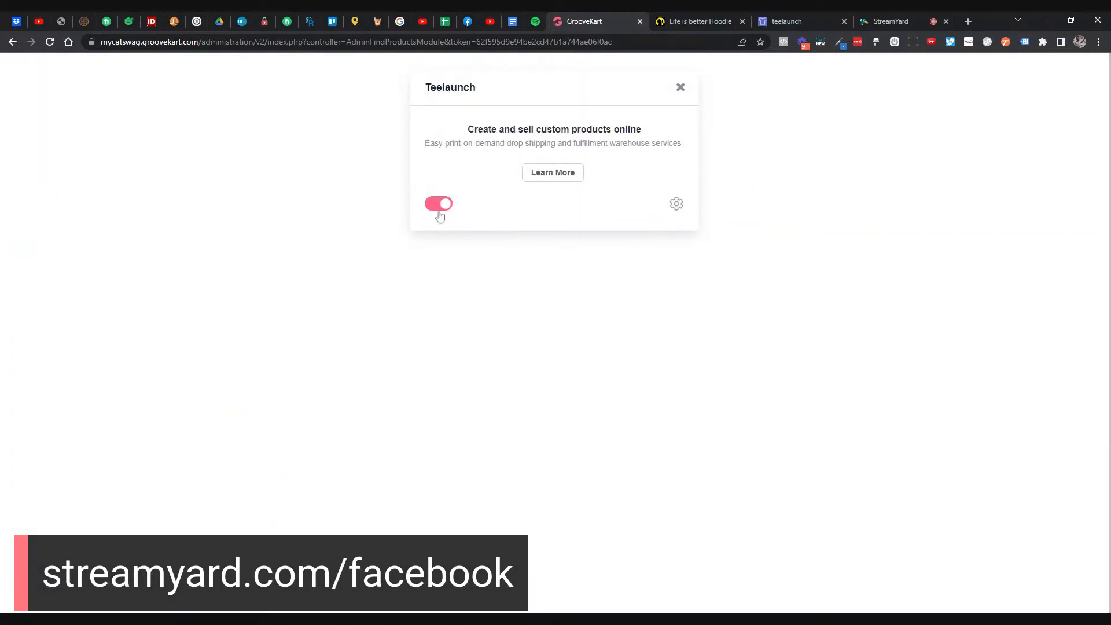
pyautogui.click(675, 206)
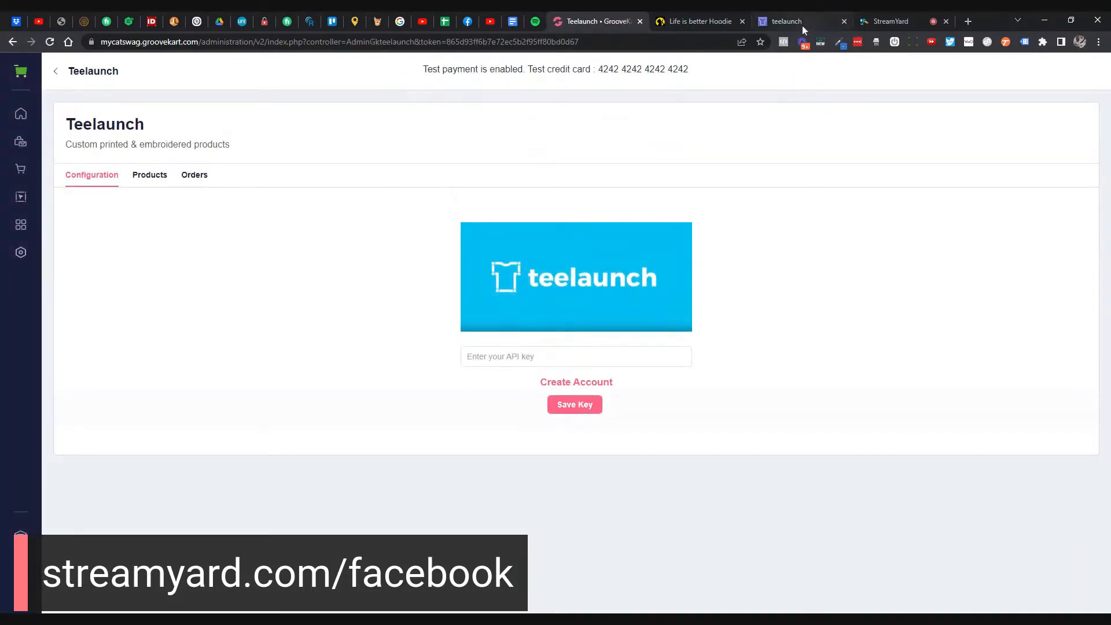
pyautogui.click(802, 26)
# - Go to the teelaunch account settings page and scroll down to Developer Settings
pyautogui.moveTo(983, 83)
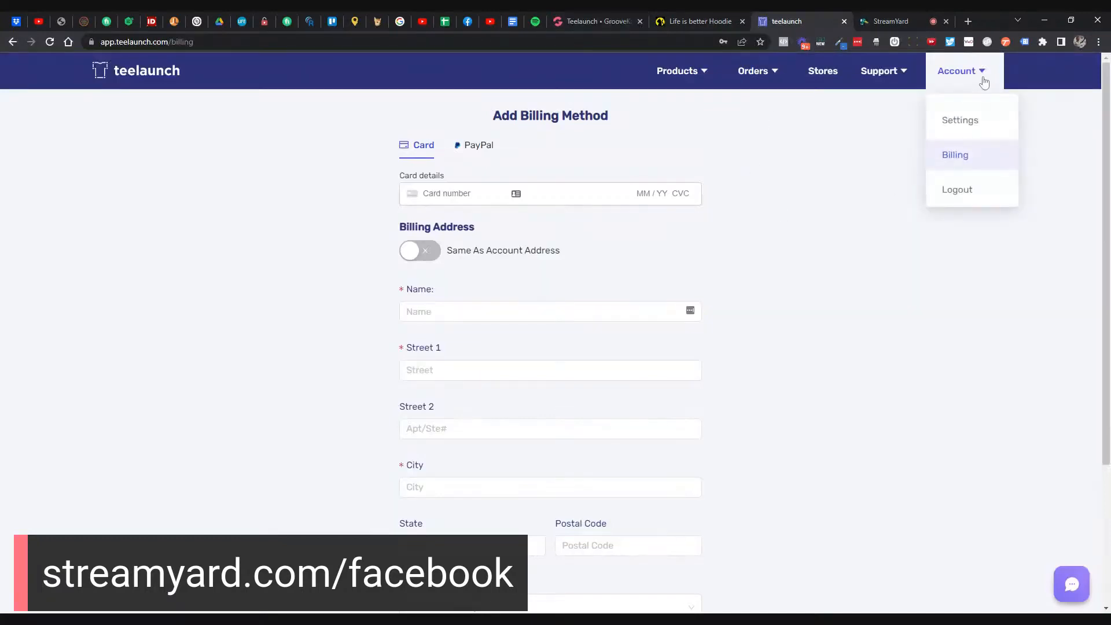
pyautogui.click(823, 72)
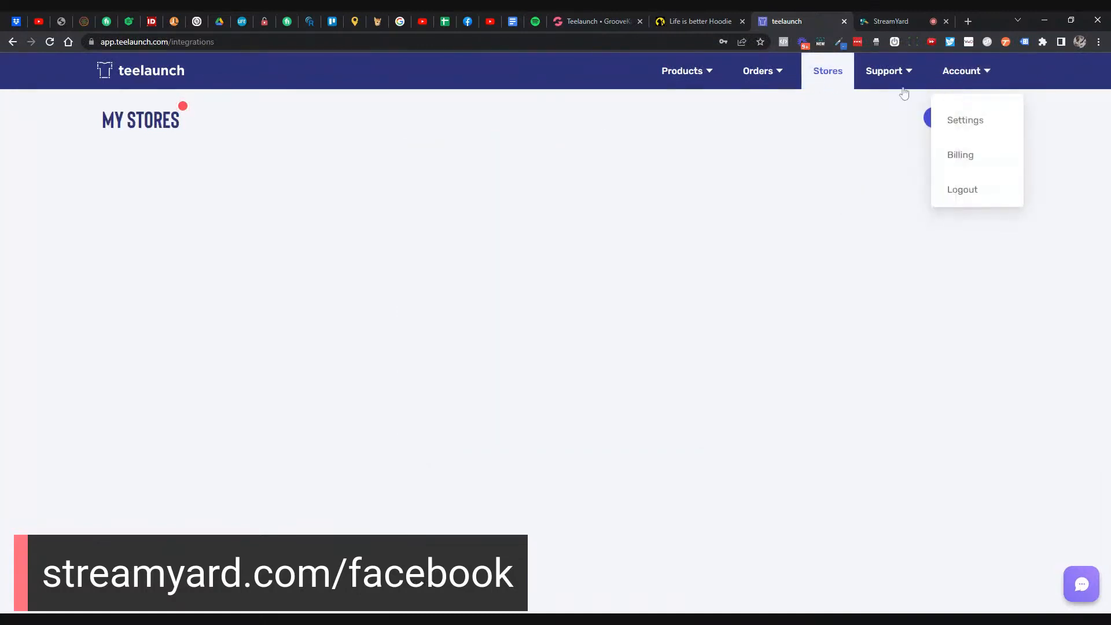
pyautogui.moveTo(974, 74)
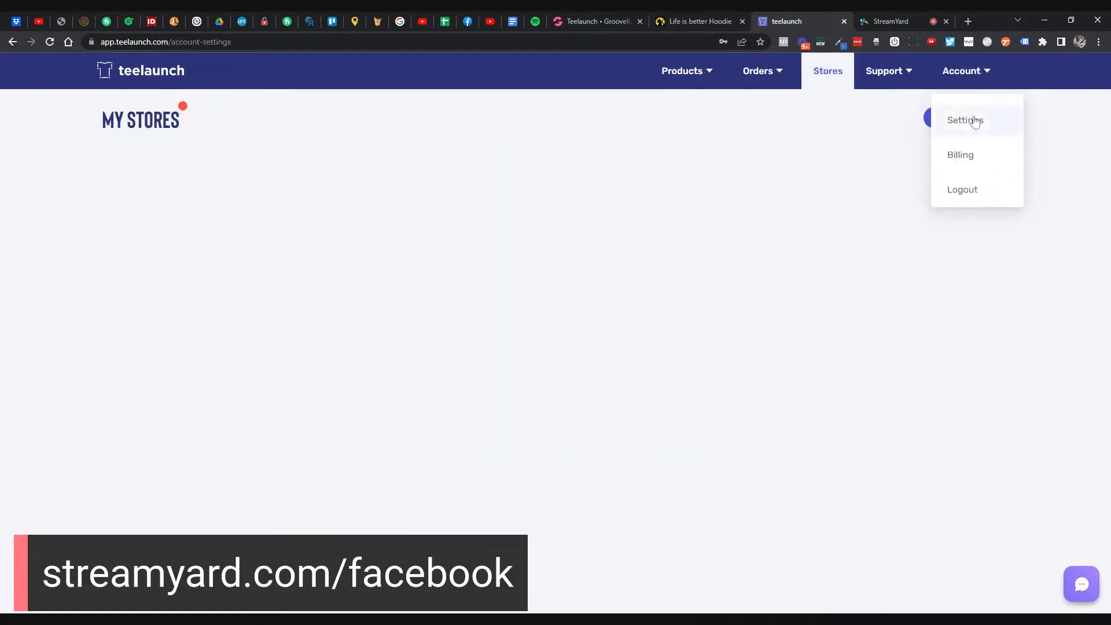
pyautogui.click(975, 121)
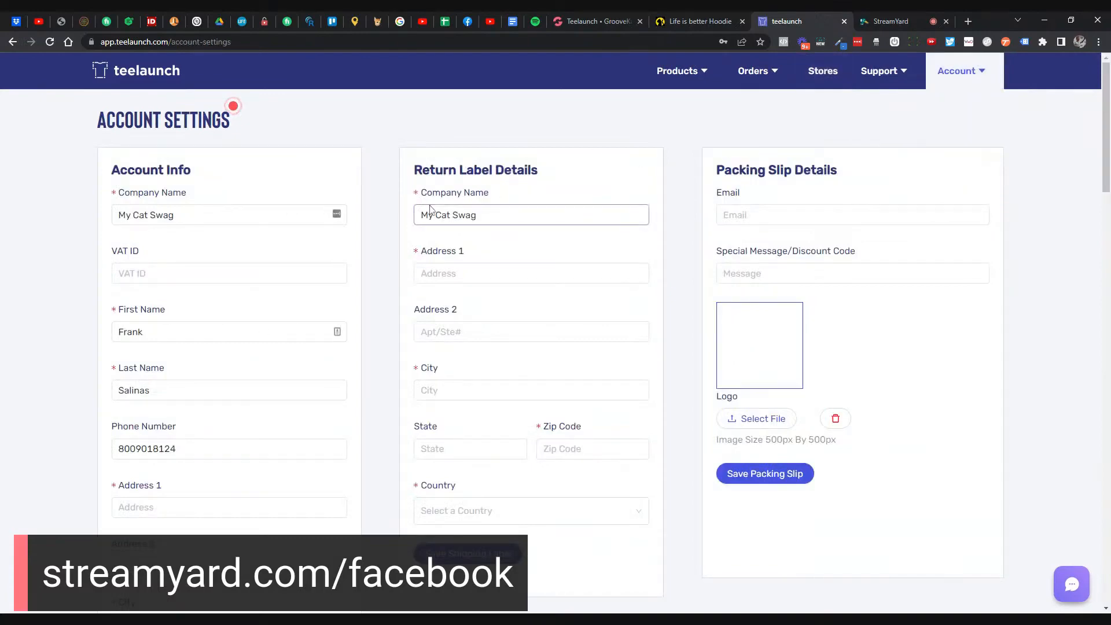
pyautogui.scroll(-2, 389, 199)
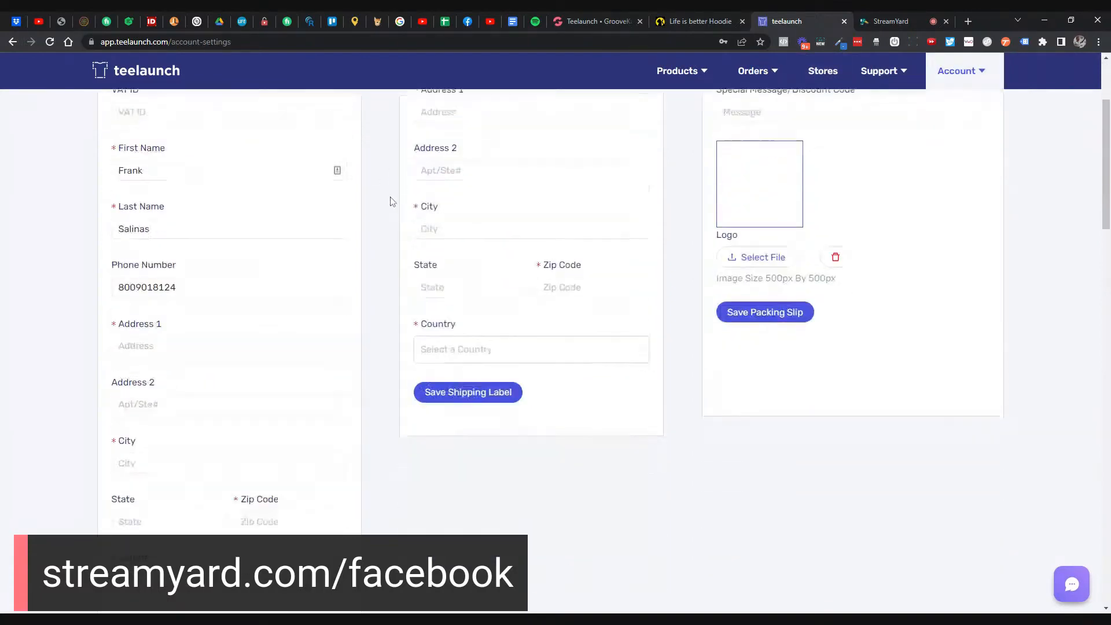
pyautogui.scroll(-12, 390, 200)
pyautogui.scroll(4, 390, 200)
pyautogui.click(943, 85)
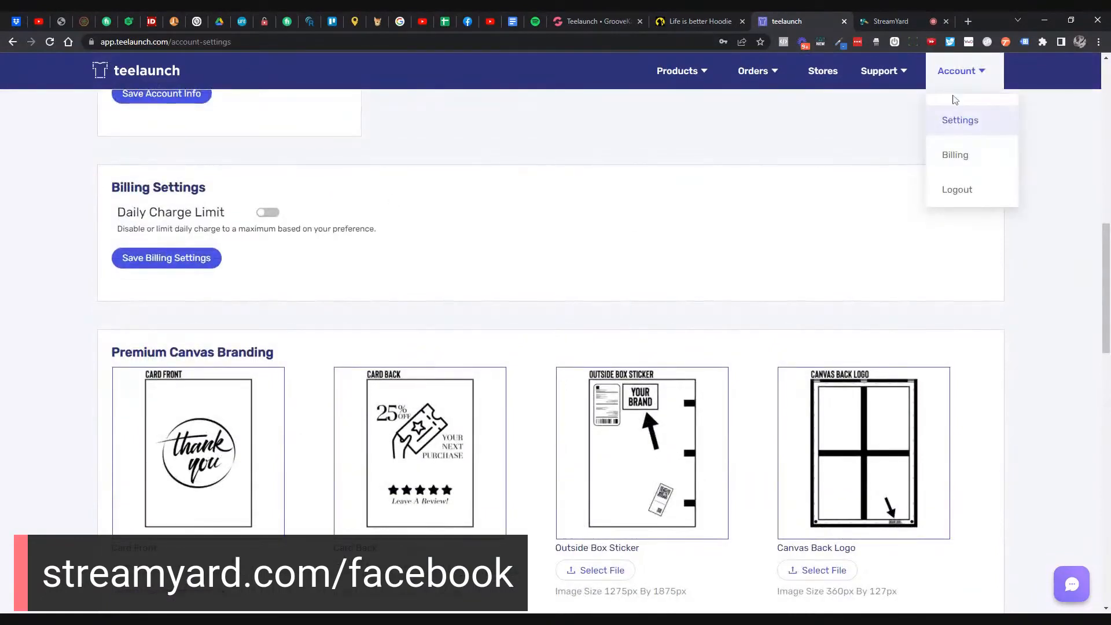
pyautogui.scroll(-7, 488, 285)
pyautogui.scroll(-2, 549, 347)
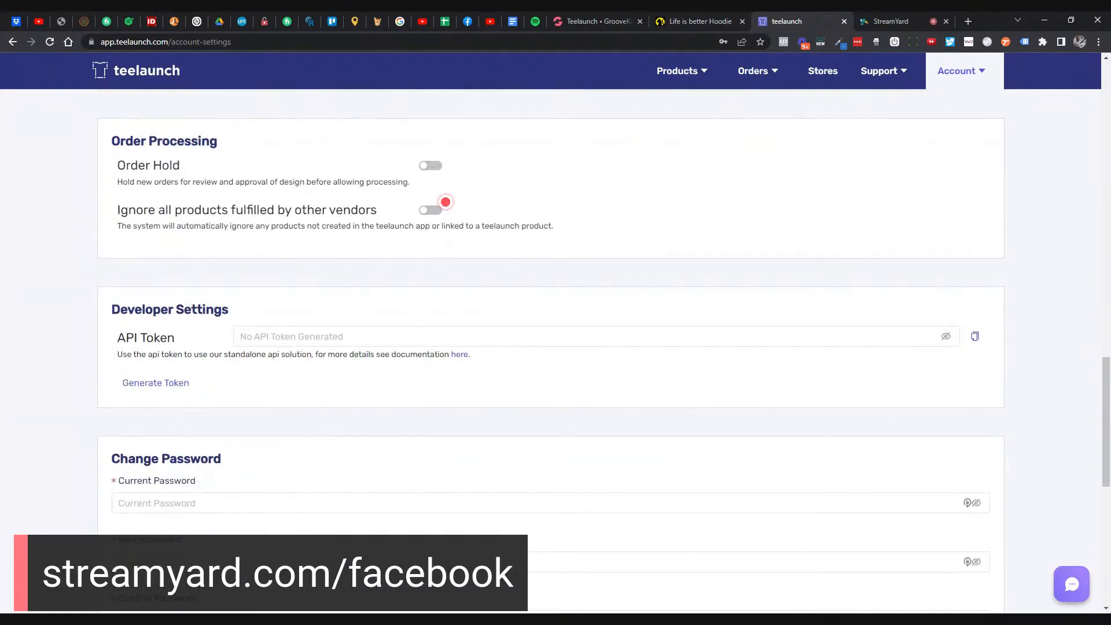
# - Generate a new API token and copy it for GrooveKart's Teelaunch API key field
pyautogui.click(174, 382)
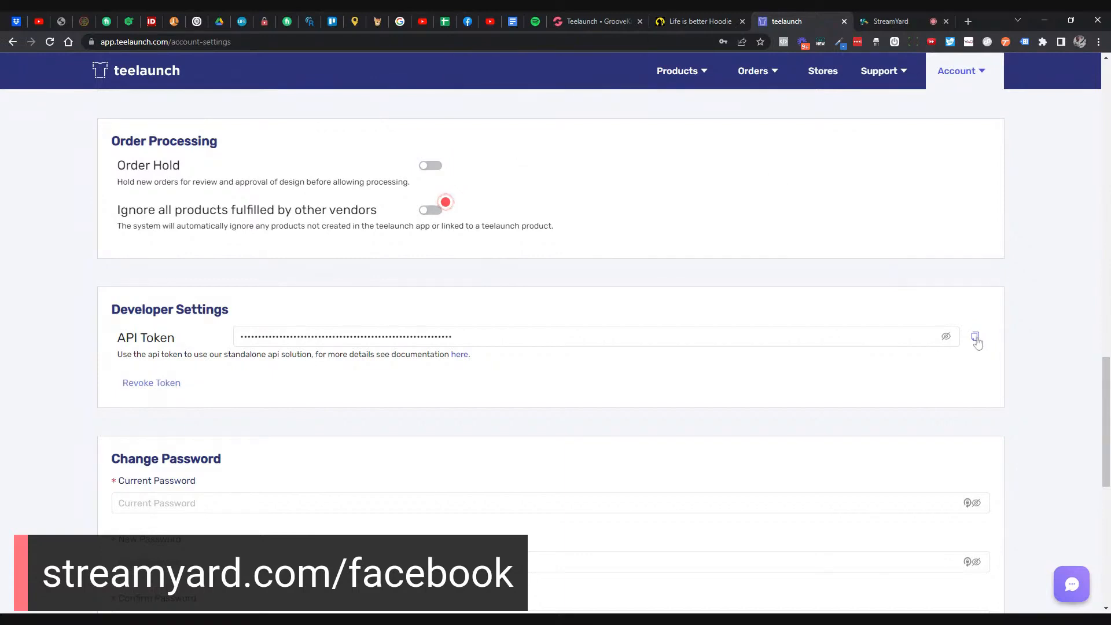
pyautogui.click(975, 338)
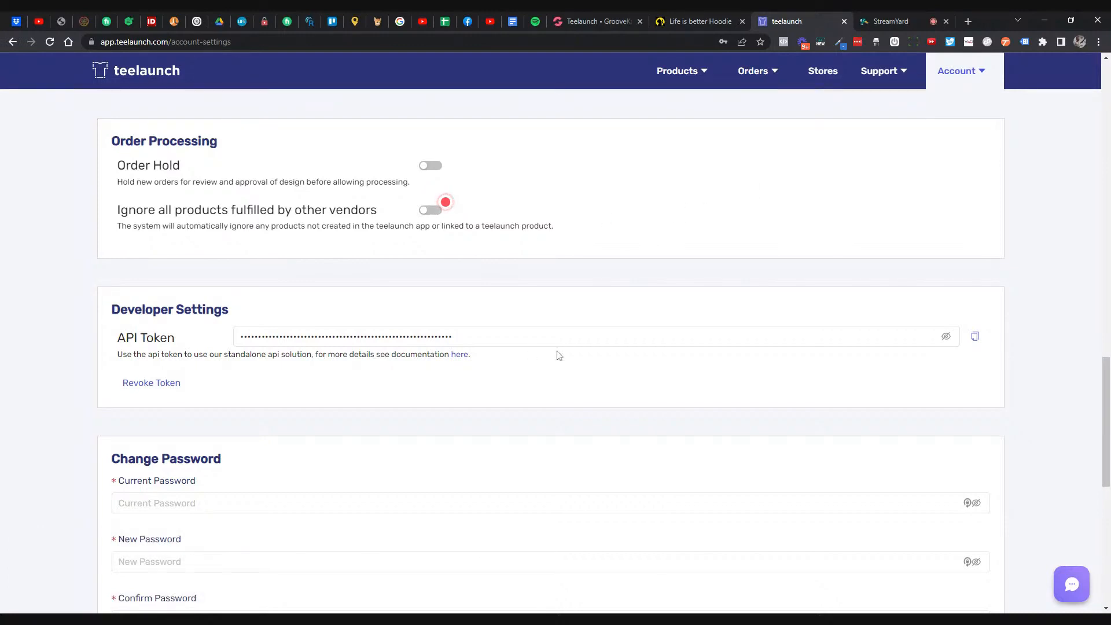
pyautogui.click(427, 167)
pyautogui.click(428, 167)
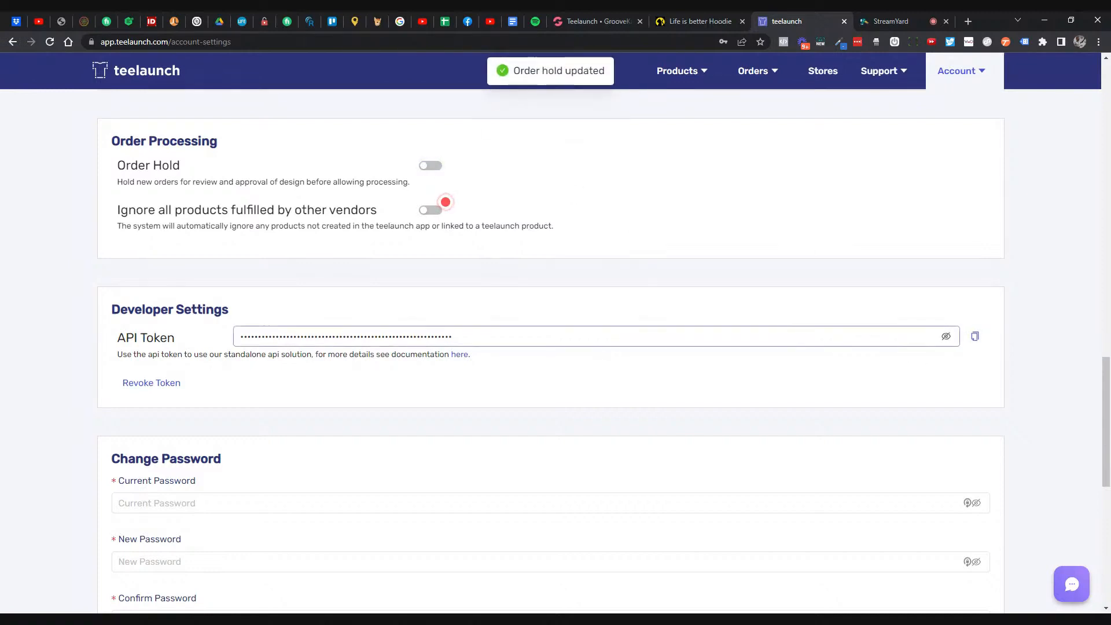
pyautogui.click(974, 336)
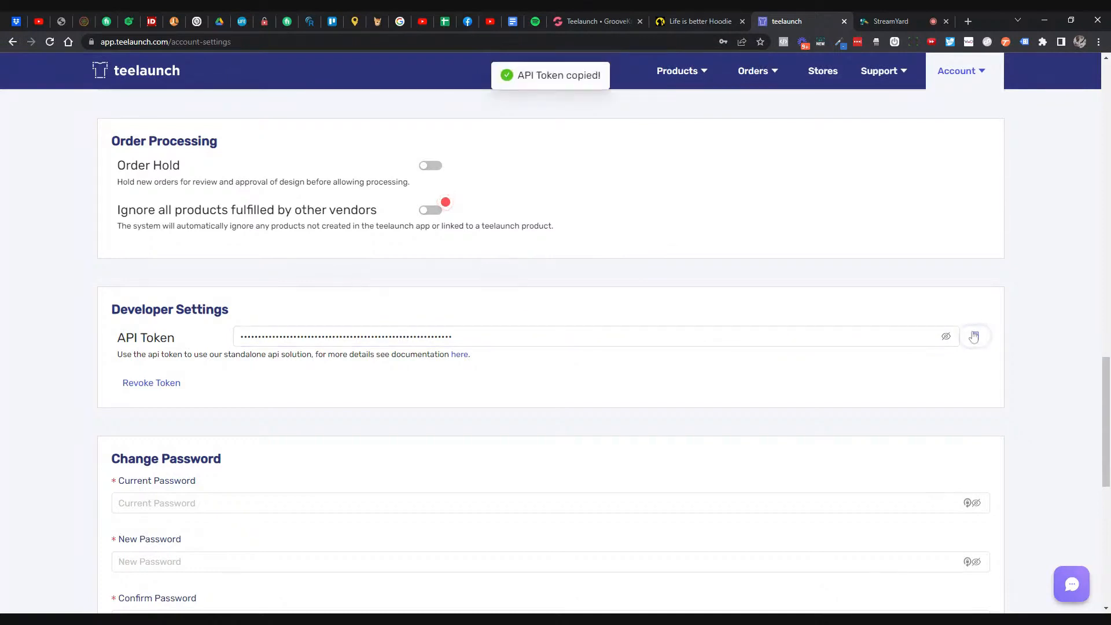
pyautogui.click(607, 23)
pyautogui.click(555, 357)
# - Paste the teelaunch token into GrooveKart's API key field and save the key
pyautogui.hotkey('ctrl', 'v')
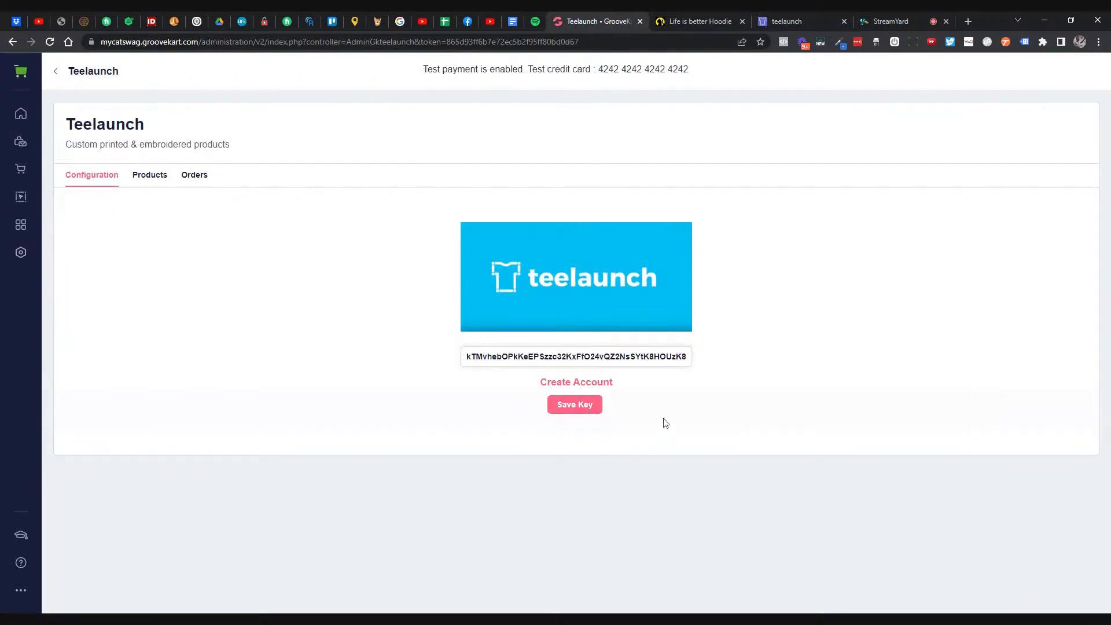
pyautogui.click(590, 404)
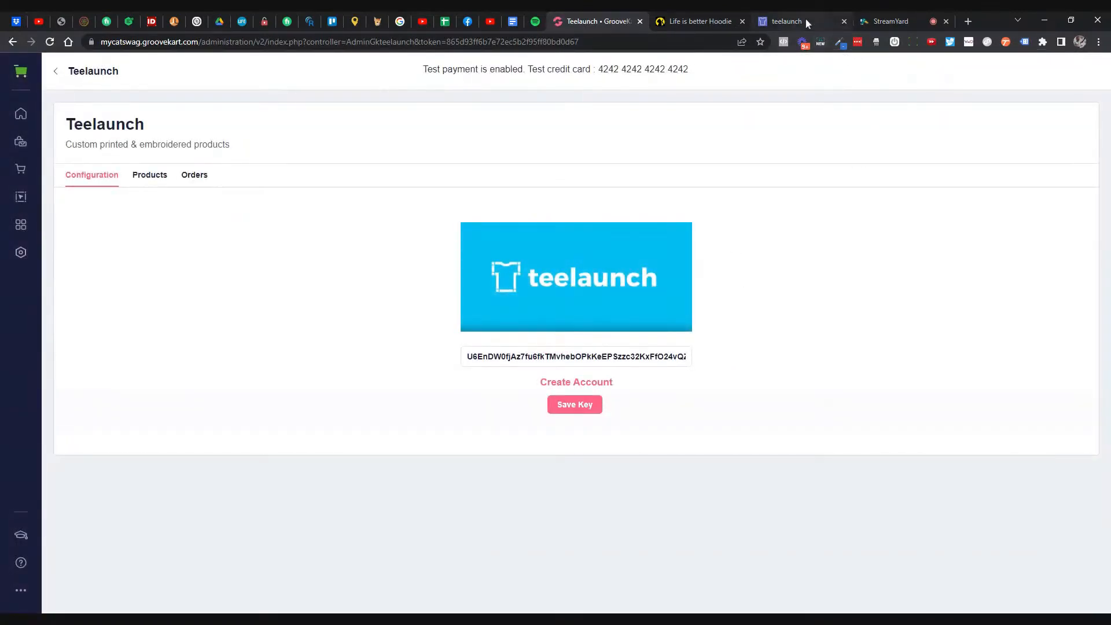
pyautogui.click(827, 25)
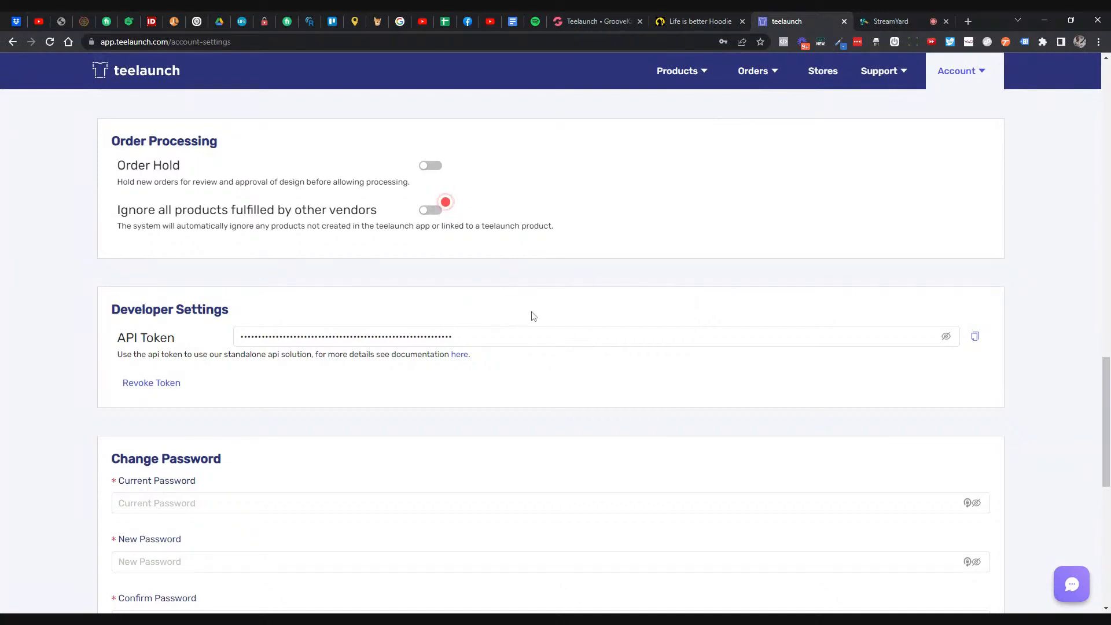
# - Copy the store's address from the footer of the Life is better Hoodie page
pyautogui.scroll(15, 538, 314)
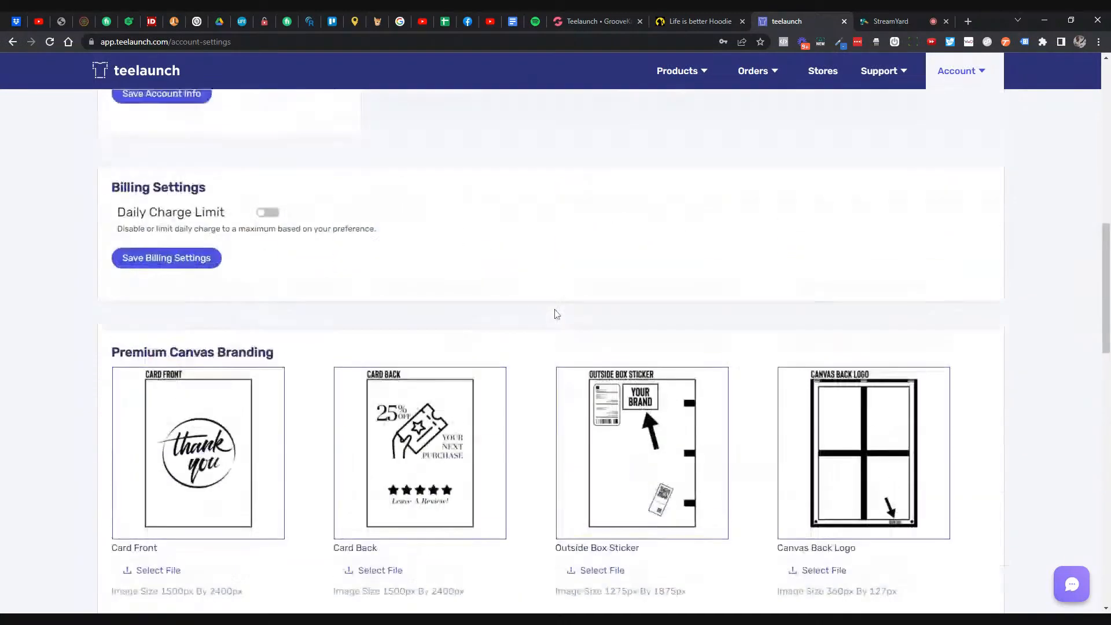
pyautogui.scroll(3, 555, 314)
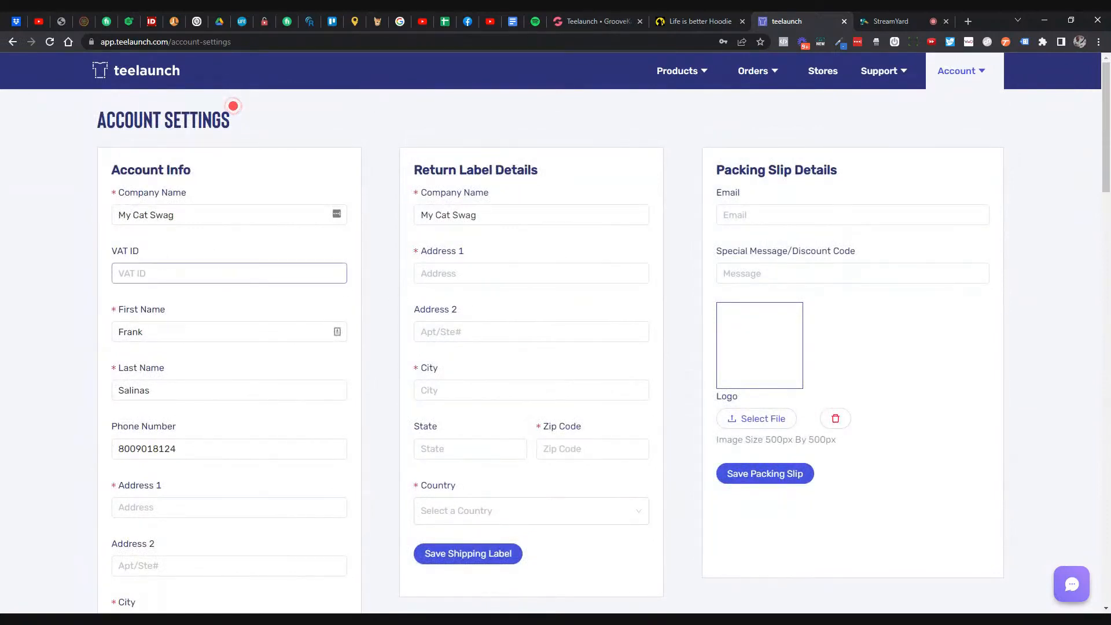
pyautogui.scroll(-2, 144, 306)
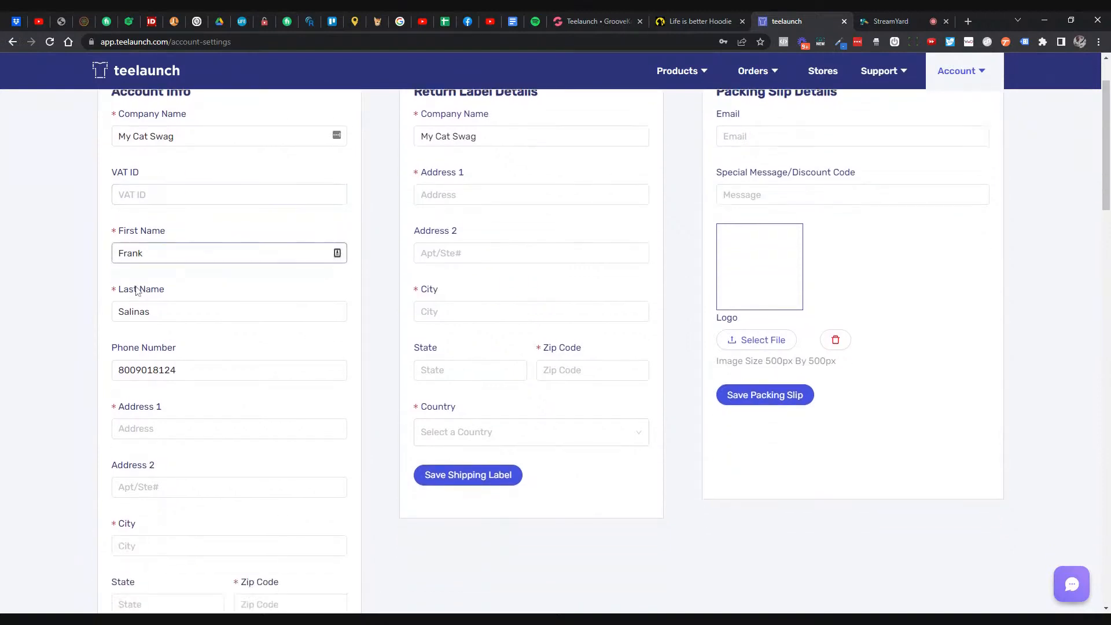
pyautogui.click(144, 326)
pyautogui.press('Tab')
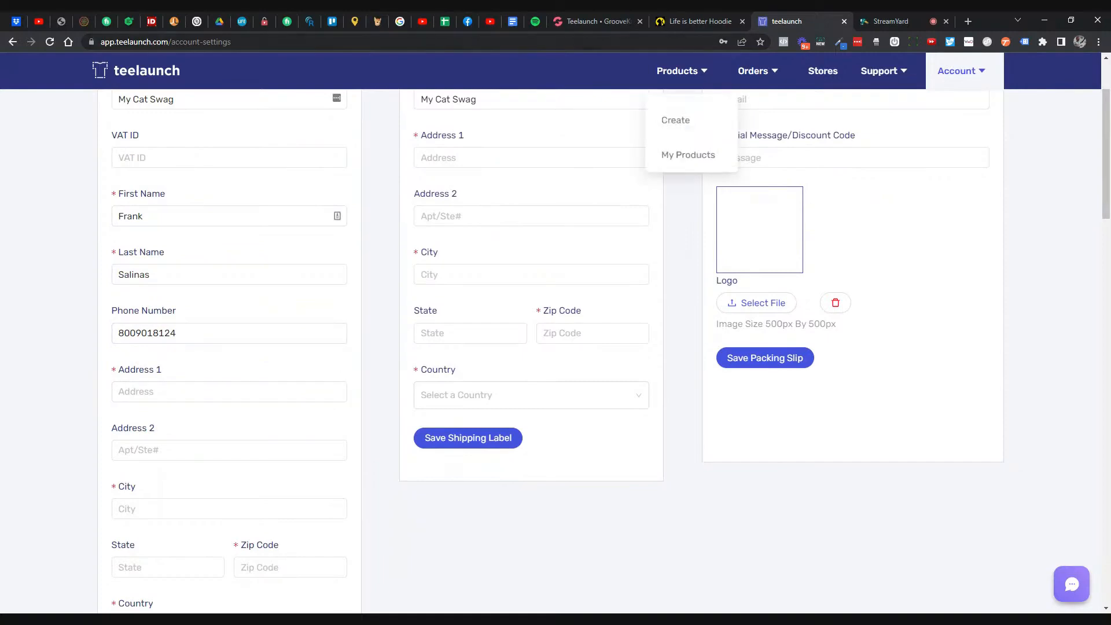
pyautogui.click(699, 23)
pyautogui.scroll(-7, 637, 231)
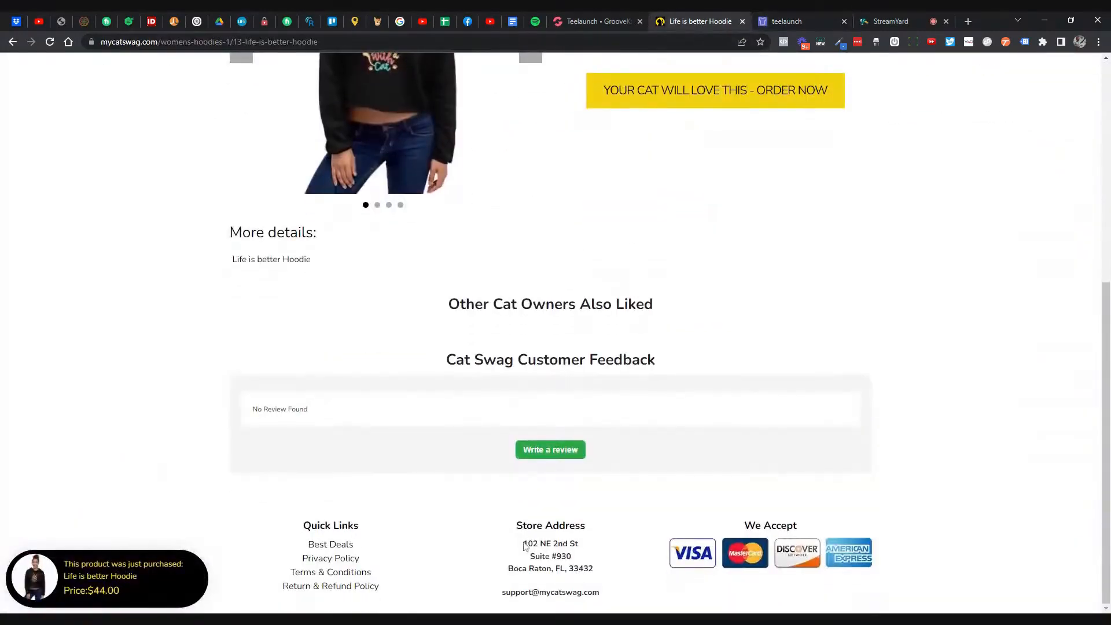
pyautogui.moveTo(523, 542); pyautogui.dragTo(602, 576)
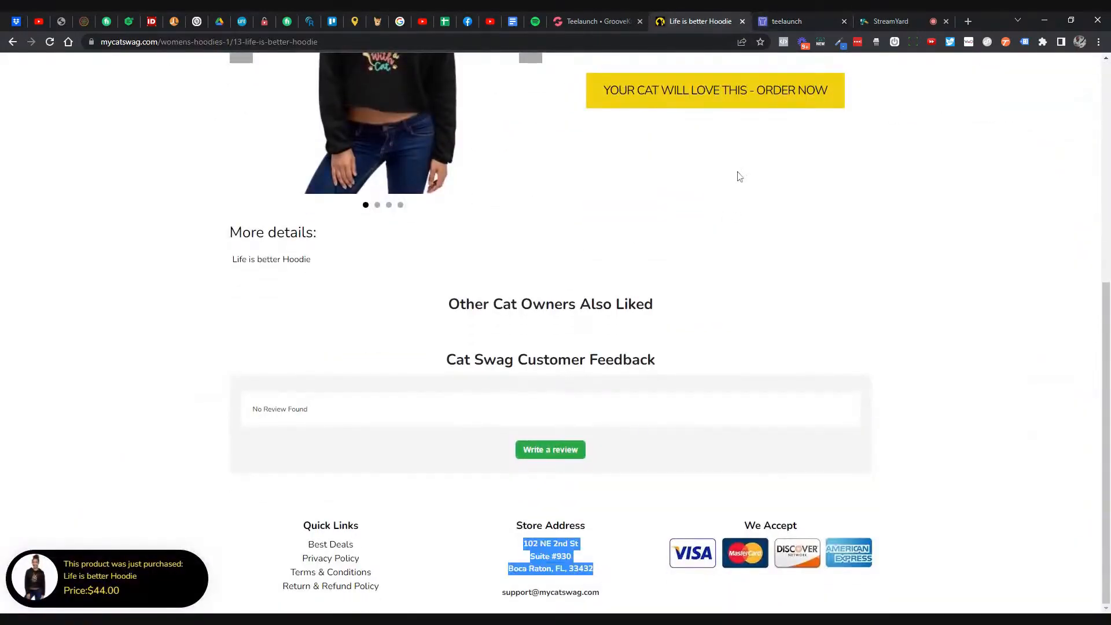
pyautogui.click(798, 22)
# - Fill Address 1 with the street address and Address 2 with 'Suite #930'
pyautogui.click(244, 387)
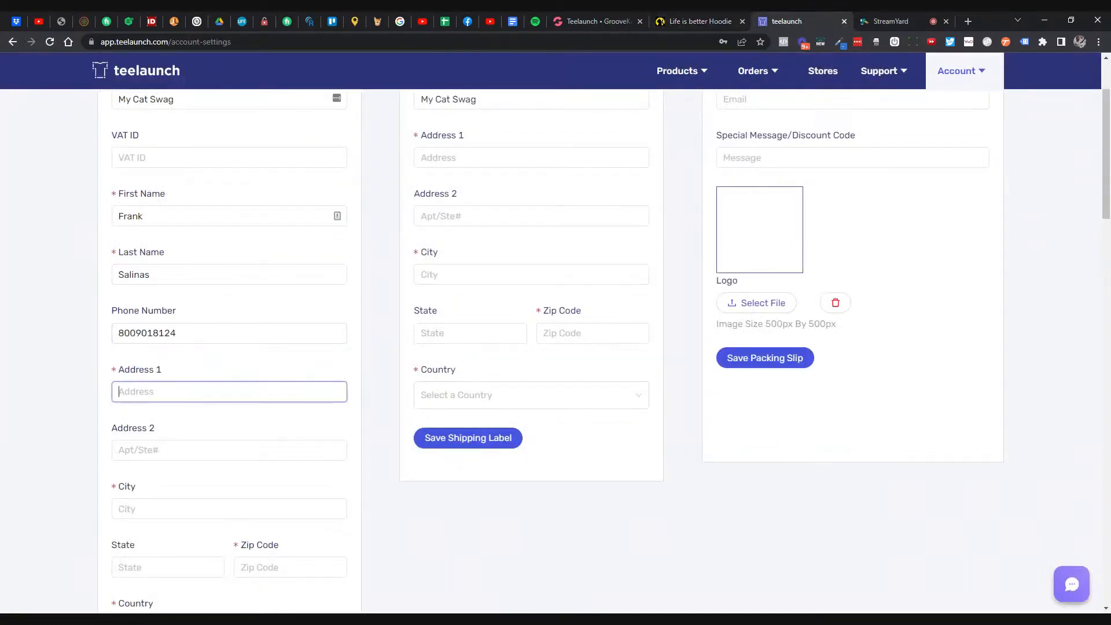
pyautogui.hotkey('ctrl', 'v')
pyautogui.hotkey('shift', 'Left')
pyautogui.hotkey('shift', 'Left')
pyautogui.hotkey('shift', 'Left')
pyautogui.hotkey('shift', 'Left')
pyautogui.hotkey('shift', 'Left')
pyautogui.hotkey('shift', 'Left')
pyautogui.hotkey('shift', 'Left')
pyautogui.hotkey('shift', 'Left')
pyautogui.hotkey('shift', 'Left')
pyautogui.hotkey('shift', 'Left')
pyautogui.hotkey('shift', 'Left')
pyautogui.hotkey('shift', 'Left')
pyautogui.hotkey('shift', 'Left')
pyautogui.hotkey('shift', 'Left')
pyautogui.hotkey('shift', 'Left')
pyautogui.hotkey('shift', 'Left')
pyautogui.hotkey('shift', 'Left')
pyautogui.hotkey('shift', 'Left')
pyautogui.hotkey('shift', 'Left')
pyautogui.hotkey('shift', 'Left')
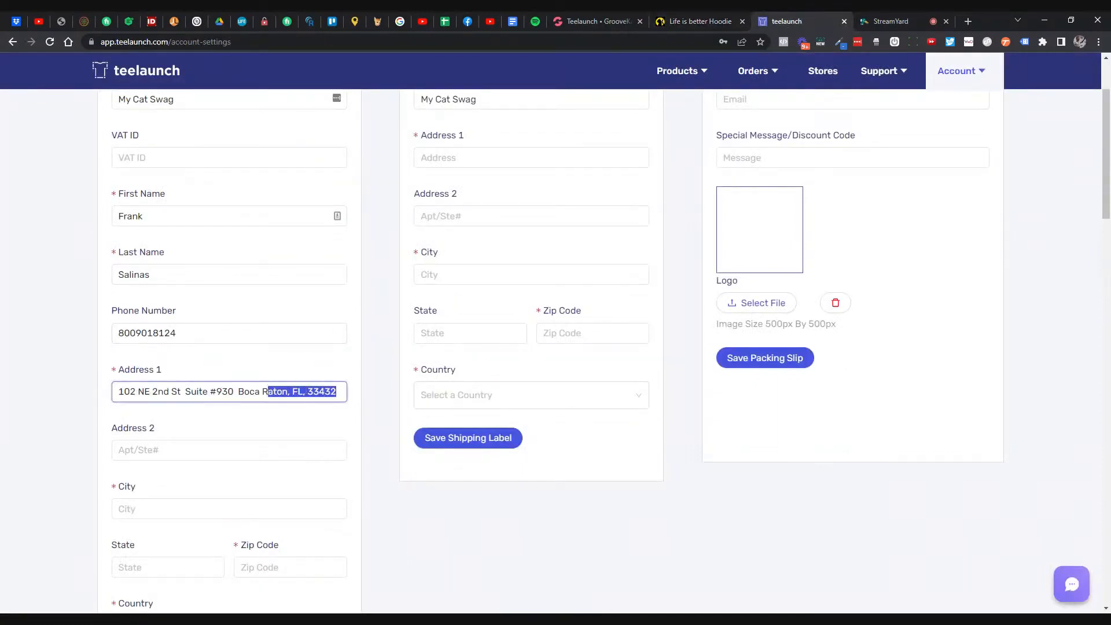
pyautogui.hotkey('ctrl', 'x')
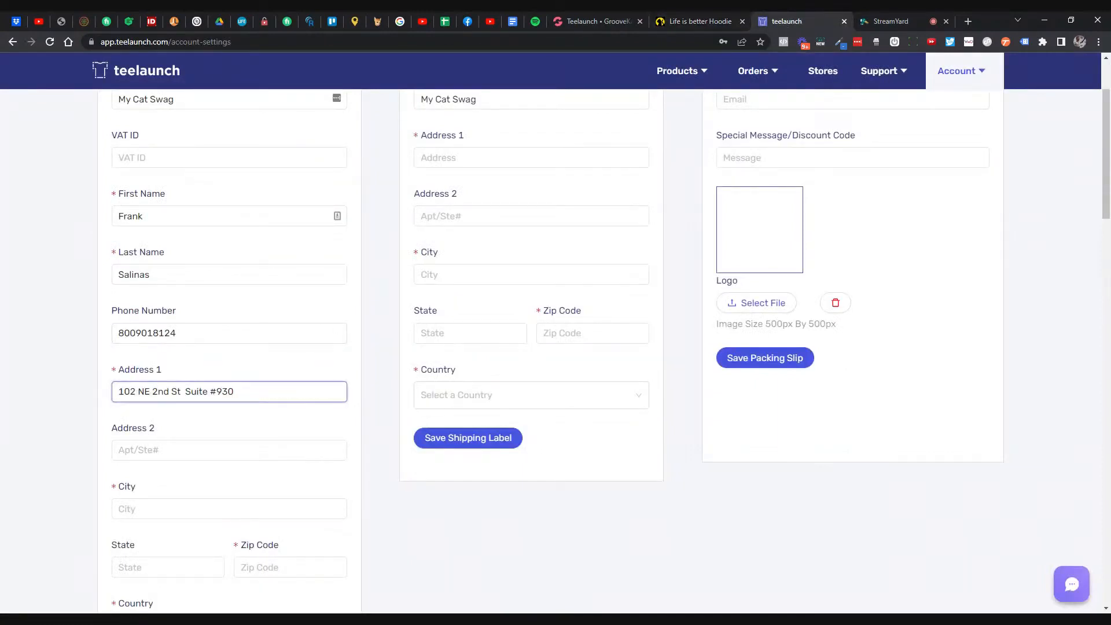
pyautogui.press('Tab')
pyautogui.write('Sui')
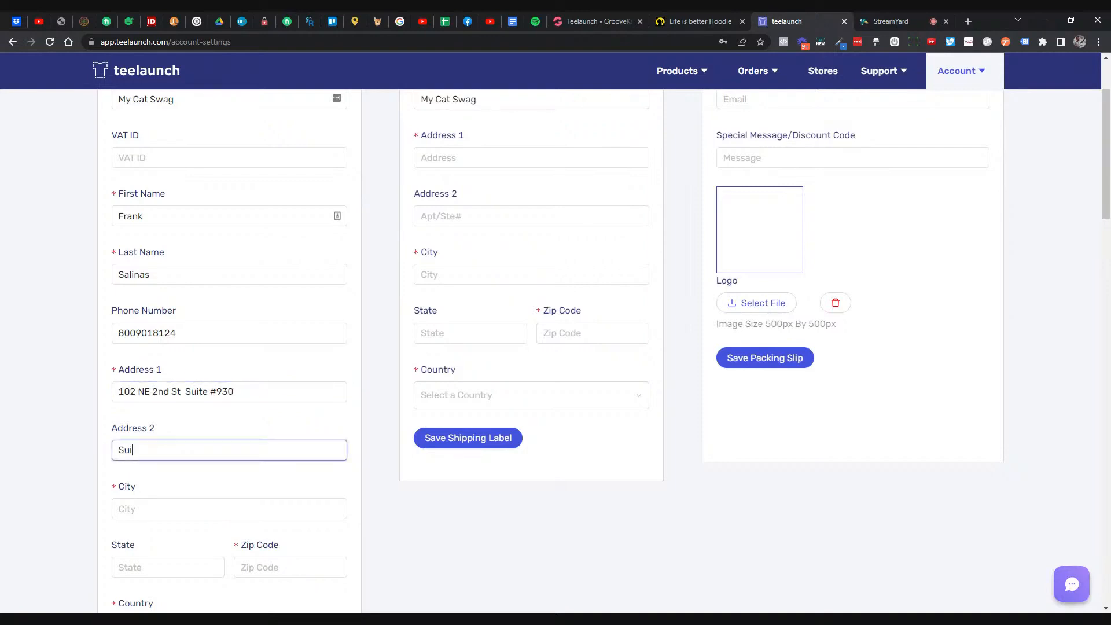
pyautogui.write('te #930')
pyautogui.moveTo(180, 392); pyautogui.dragTo(249, 409)
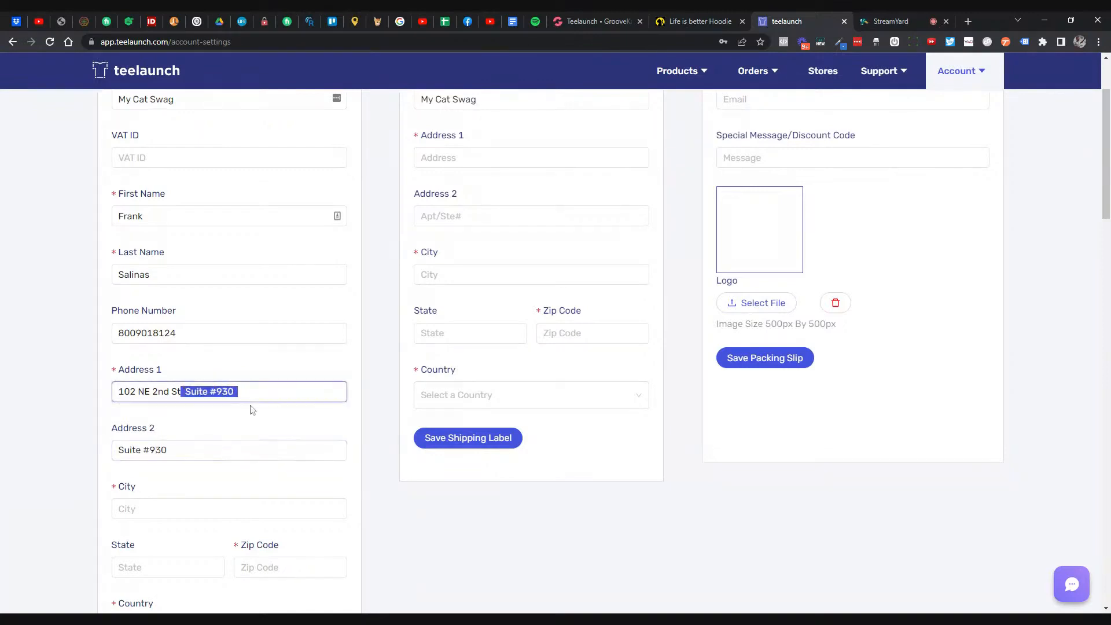
pyautogui.press('BackSpace')
# - Fill in the city, state FL and zip code 33432
pyautogui.click(150, 508)
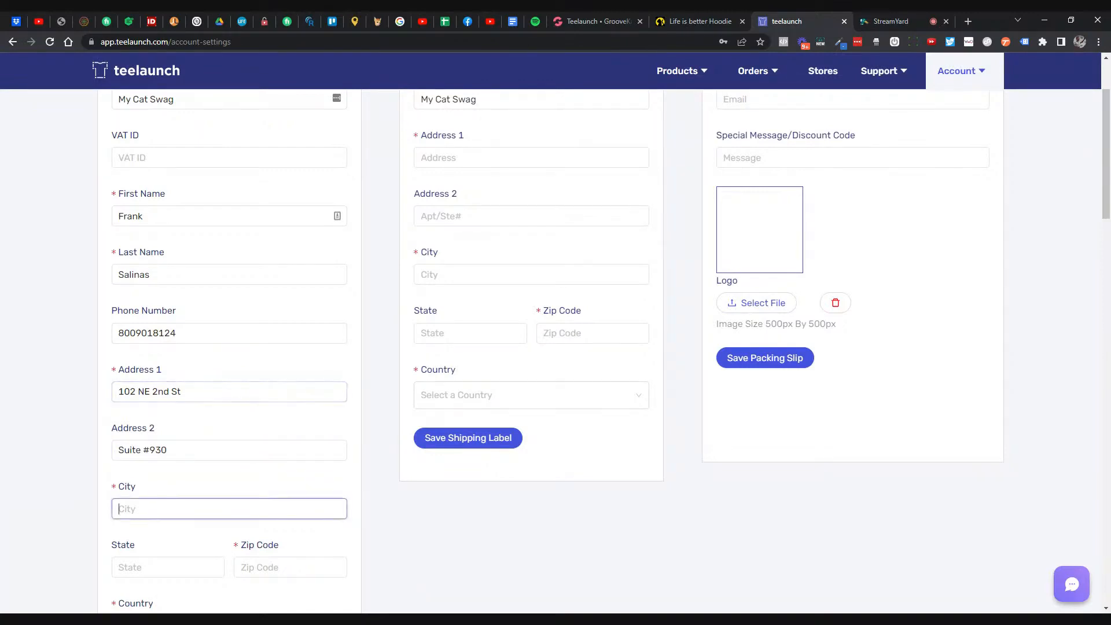
pyautogui.hotkey('ctrl', 'v')
pyautogui.hotkey('ctrl', 'shift', 'Left')
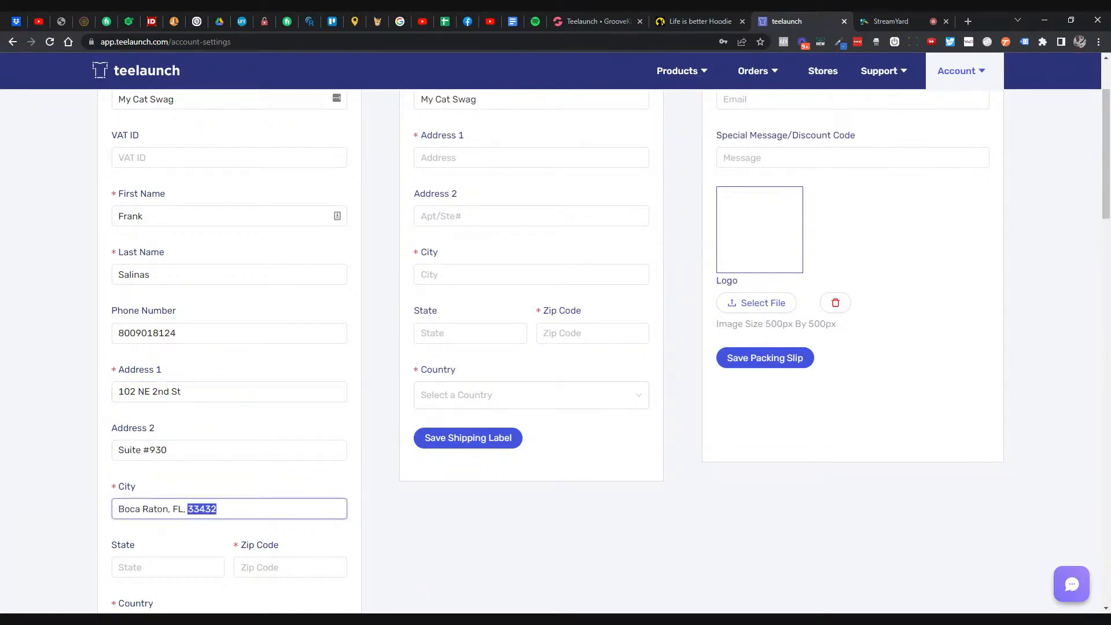
pyautogui.press('BackSpace')
pyautogui.hotkey('ctrl', 'BackSpace')
pyautogui.press('Tab')
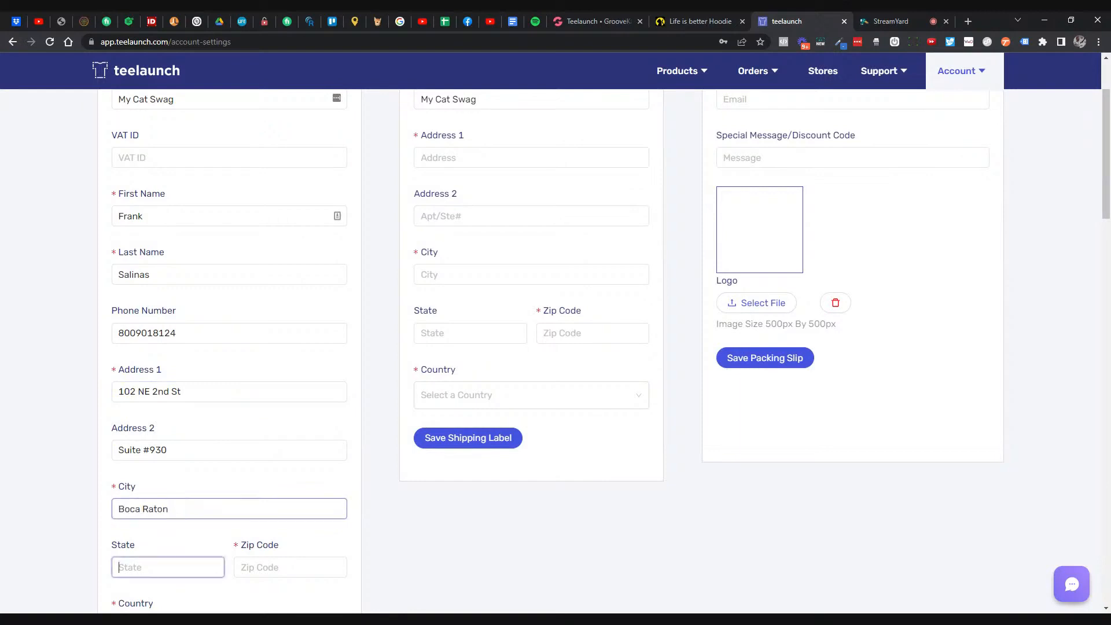
pyautogui.write('FL')
pyautogui.press('Tab')
pyautogui.write('33432')
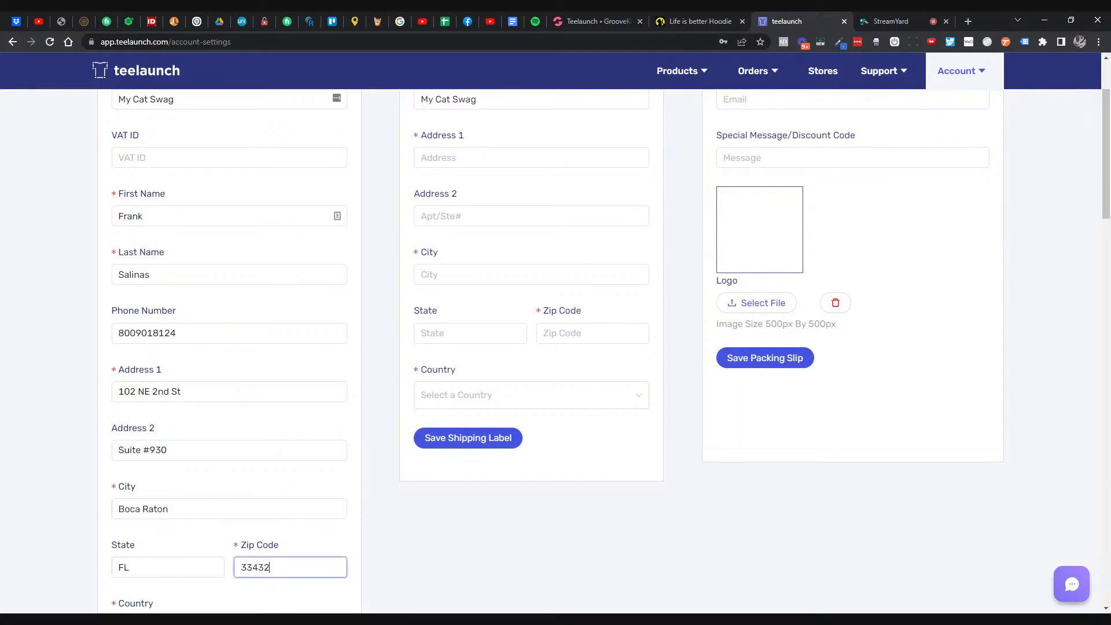
pyautogui.click(75, 490)
# - Choose United States of America as the country and save the account info
pyautogui.scroll(-3, 75, 491)
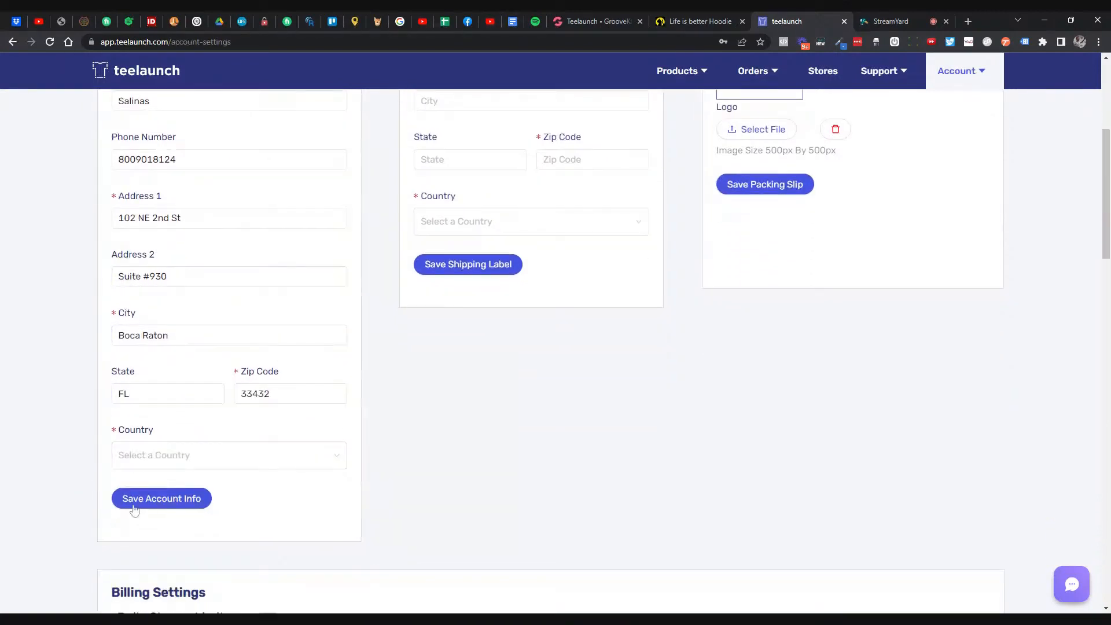
pyautogui.click(164, 454)
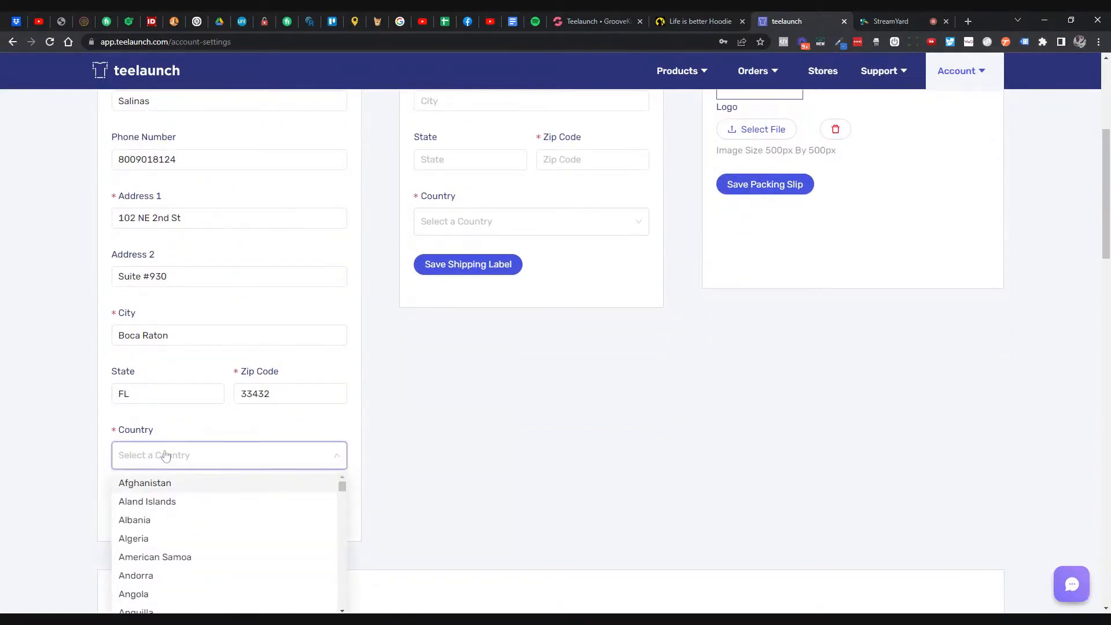
pyautogui.write('uni')
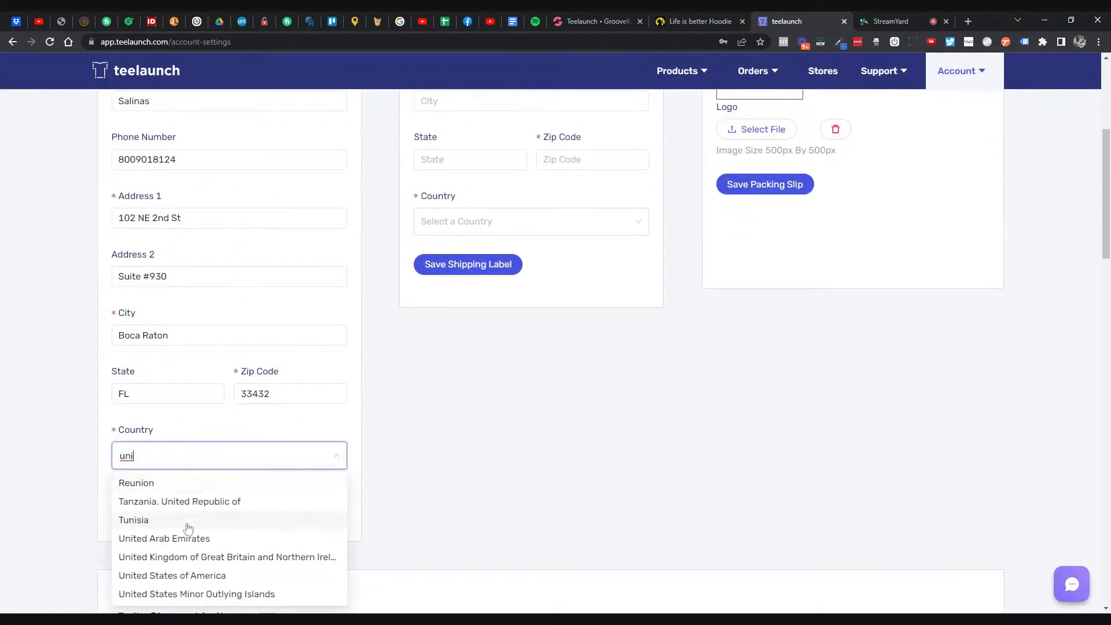
pyautogui.write('tesd')
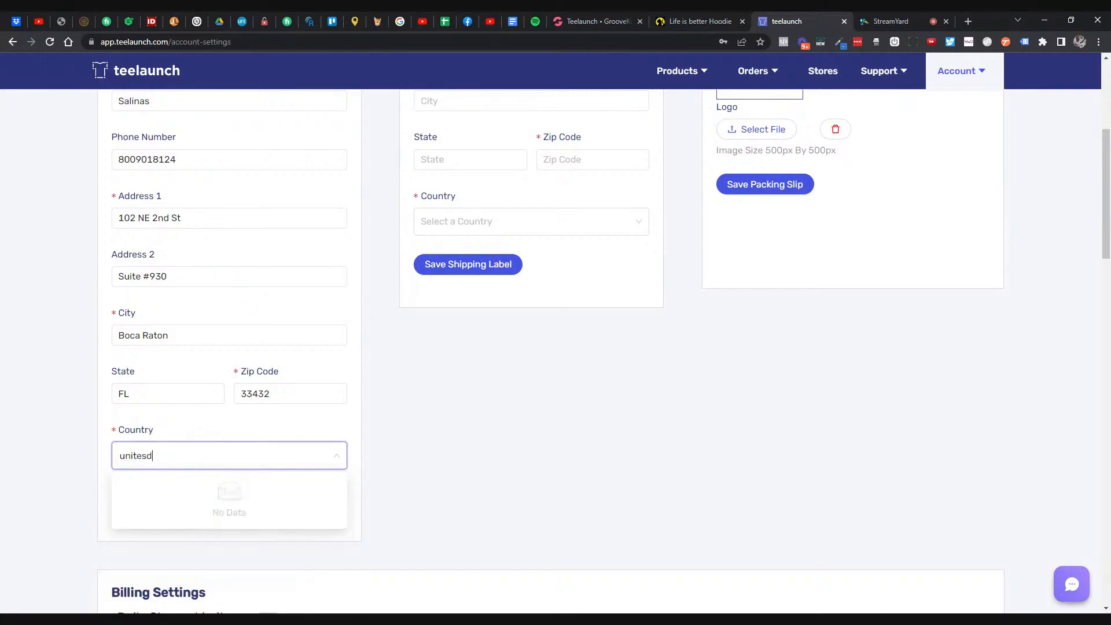
pyautogui.press('BackSpace')
pyautogui.press('BackSpace')
pyautogui.write('d')
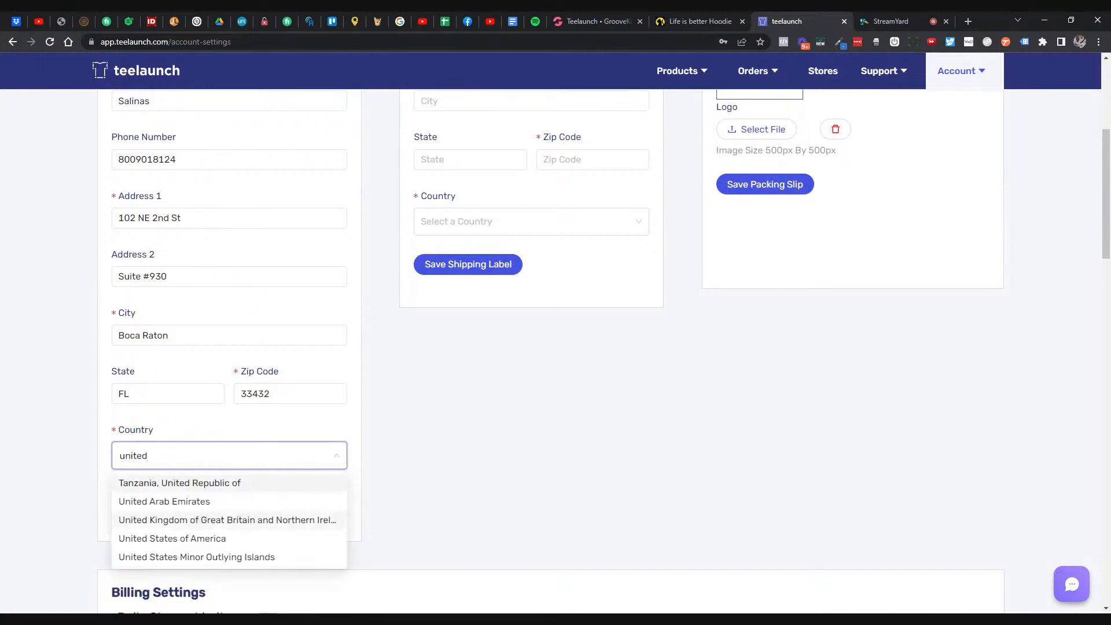
pyautogui.click(183, 538)
pyautogui.click(164, 498)
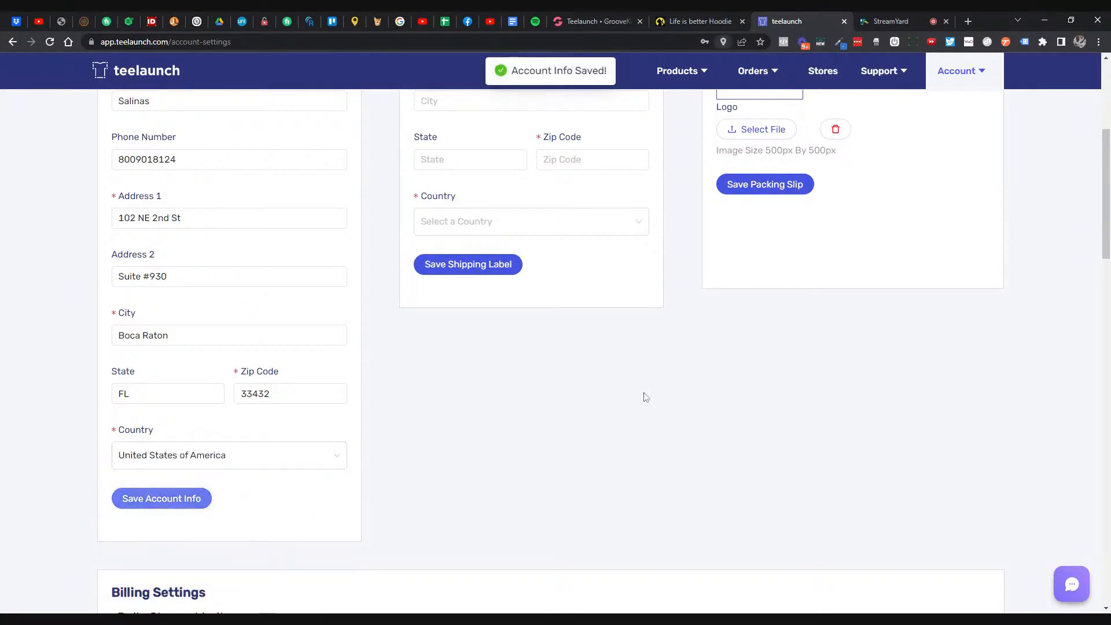
# - Copy the account's street address and suite into the return label's two address lines
pyautogui.scroll(5, 649, 347)
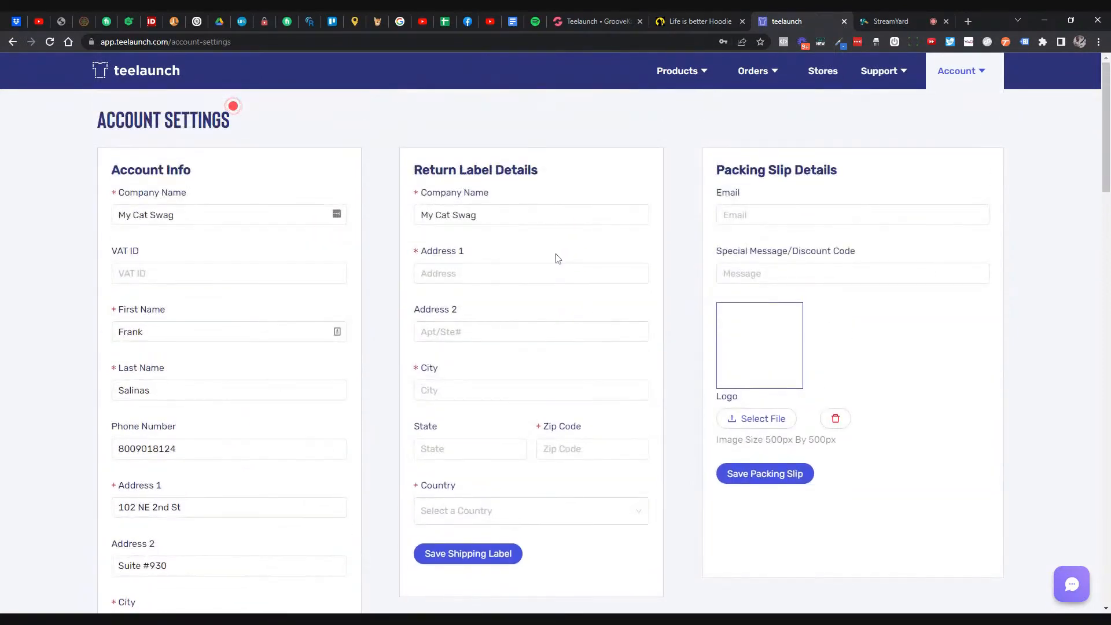
pyautogui.scroll(-1, 557, 259)
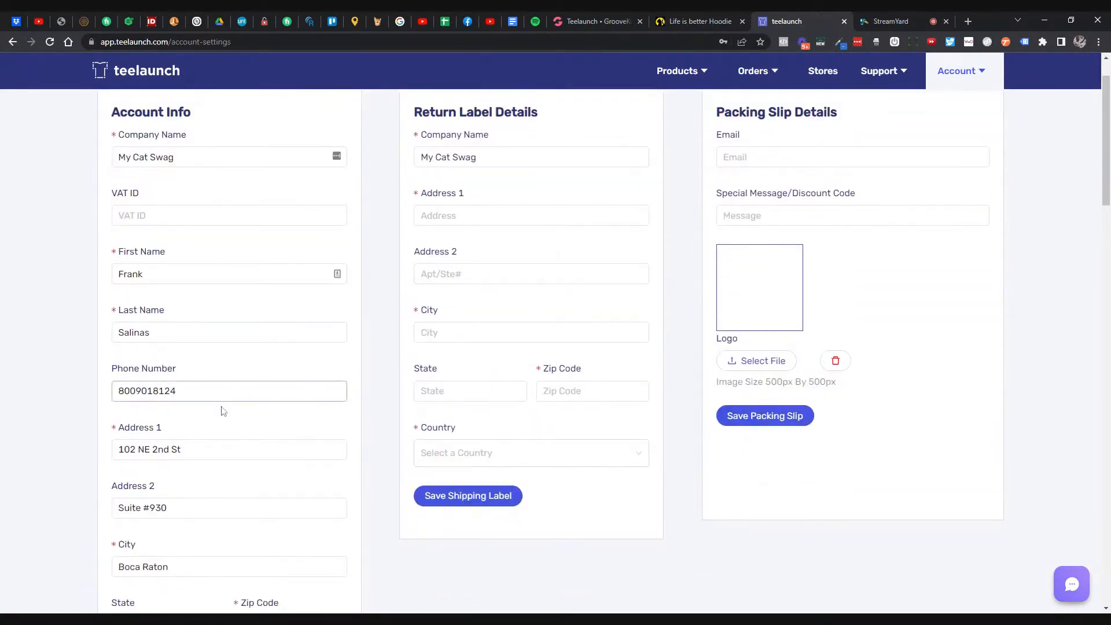
pyautogui.moveTo(203, 445); pyautogui.dragTo(65, 411)
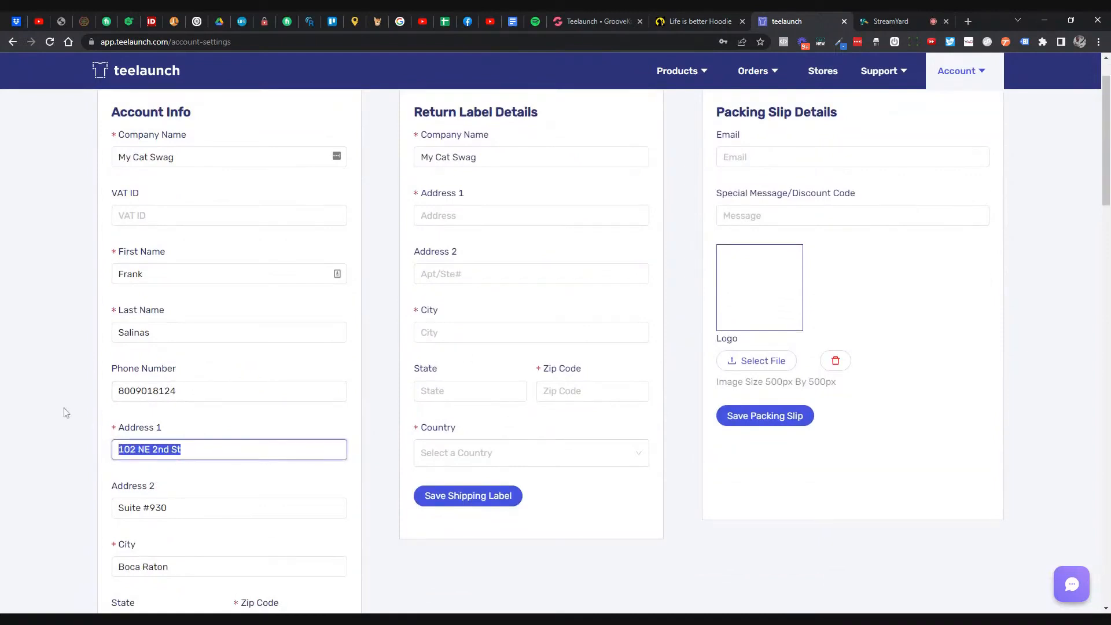
pyautogui.click(483, 216)
pyautogui.hotkey('ctrl', 'v')
pyautogui.moveTo(184, 522); pyautogui.dragTo(52, 495)
pyautogui.click(469, 275)
pyautogui.hotkey('ctrl', 'v')
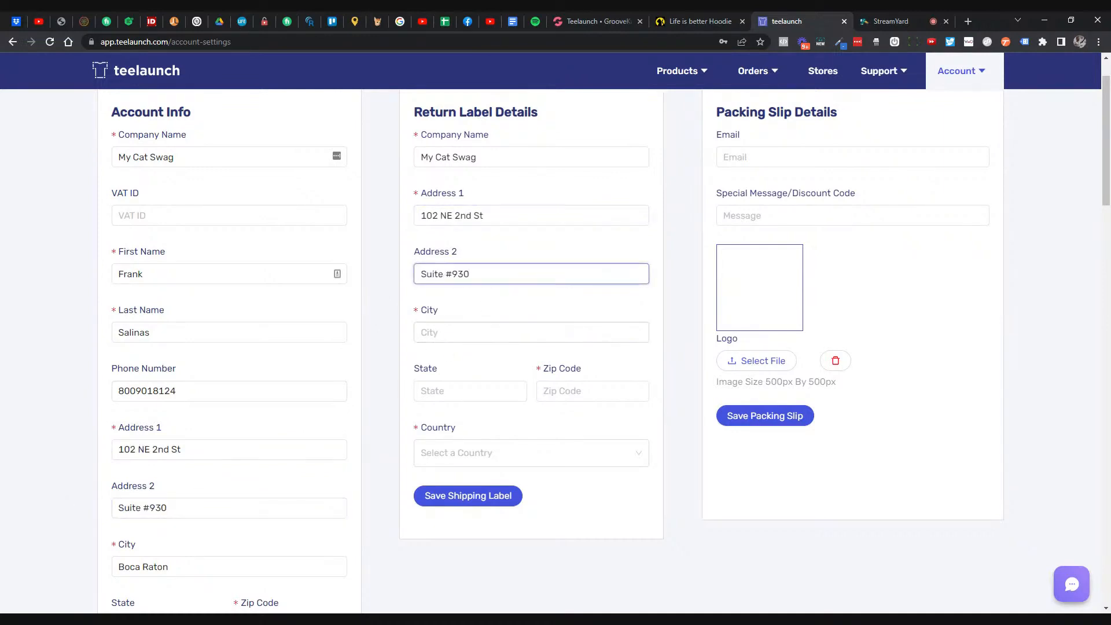
# - Fill the return label city Boca Raton, state FL and zip code 33432
pyautogui.moveTo(179, 567); pyautogui.dragTo(47, 570)
pyautogui.hotkey('ctrl', 'c')
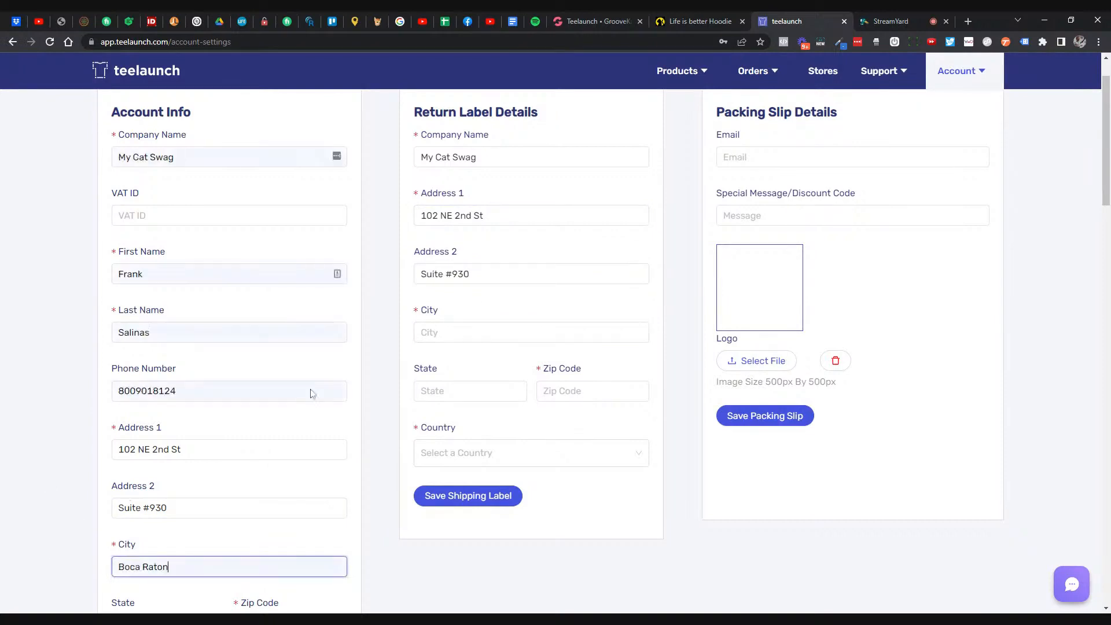
pyautogui.click(472, 332)
pyautogui.hotkey('ctrl', 'v')
pyautogui.click(392, 340)
pyautogui.scroll(-1, 392, 340)
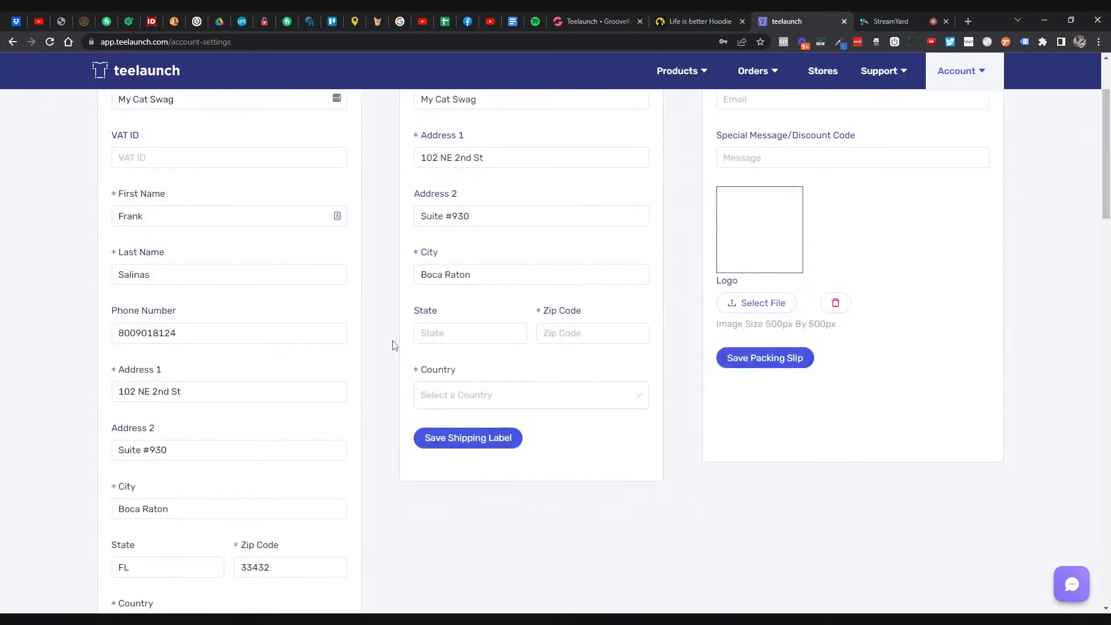
pyautogui.click(420, 334)
pyautogui.write('FL')
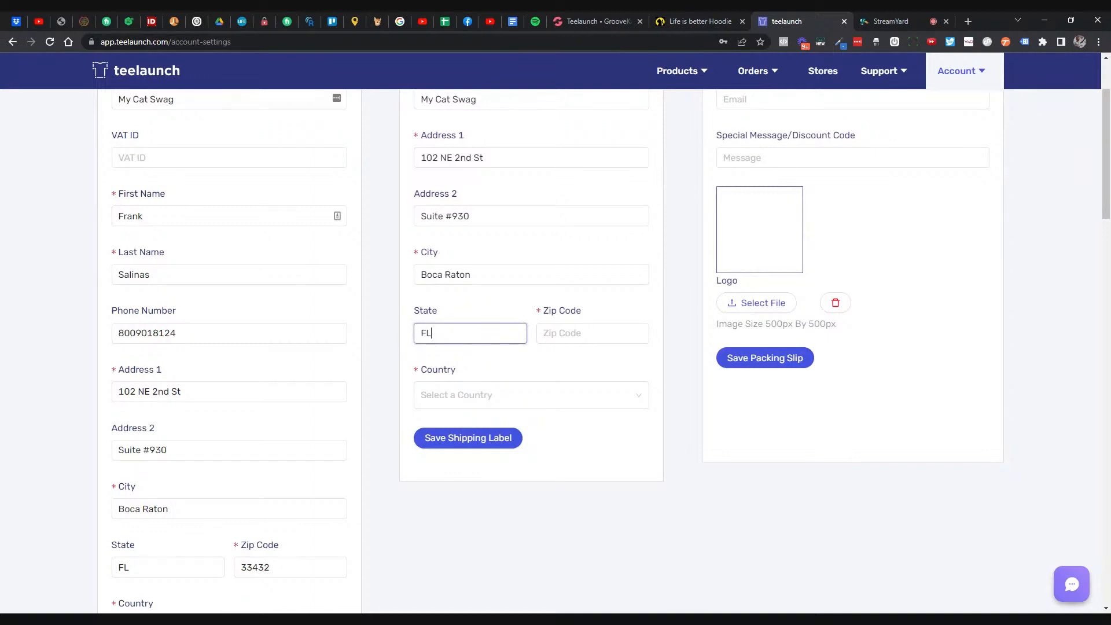
pyautogui.click(397, 341)
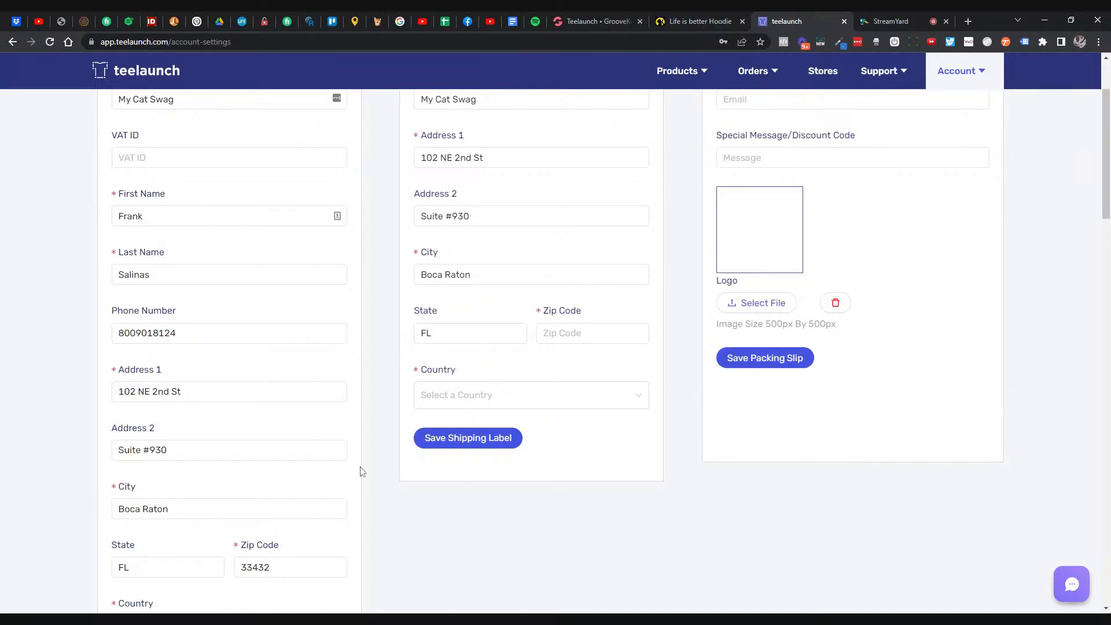
pyautogui.moveTo(279, 568); pyautogui.dragTo(216, 567)
pyautogui.click(588, 475)
pyautogui.click(606, 340)
pyautogui.hotkey('ctrl', 'v')
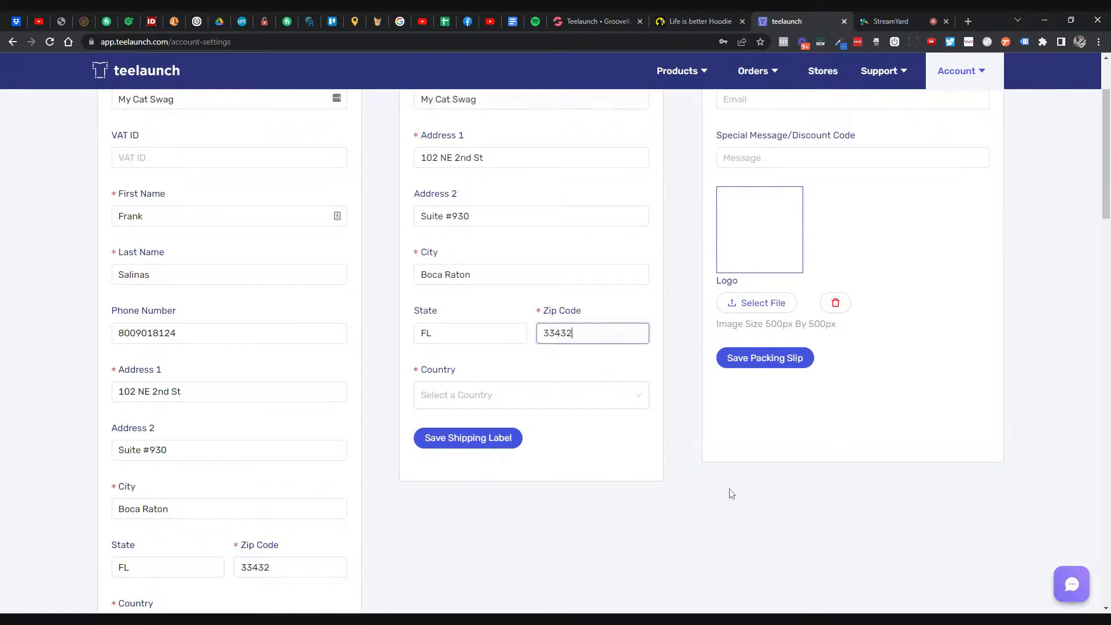
pyautogui.click(704, 517)
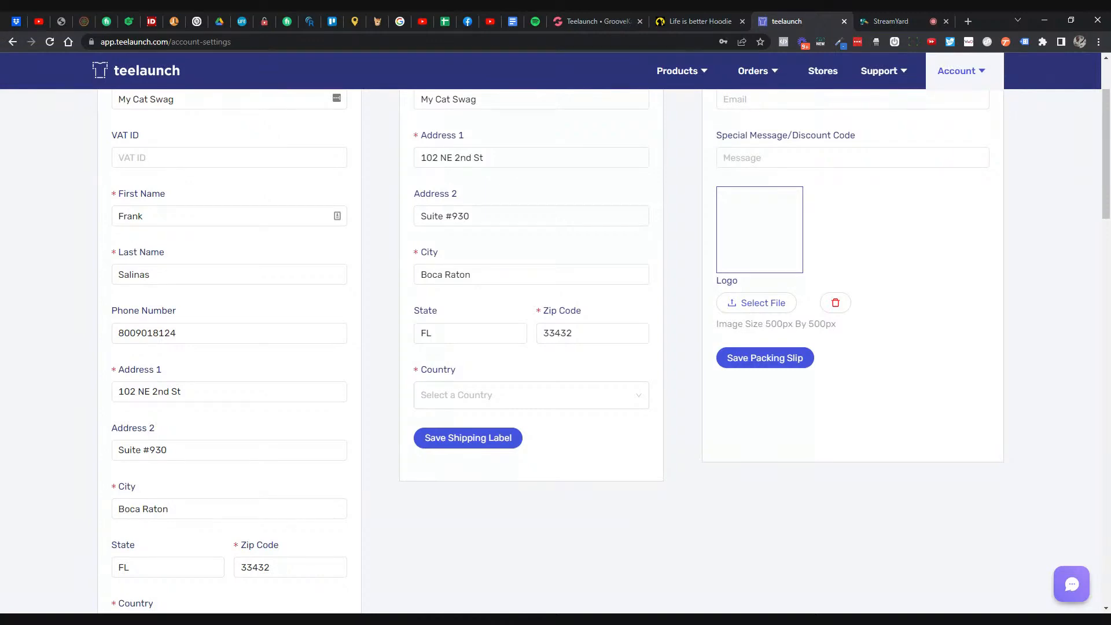
# - Set the return label country to United States of America
pyautogui.click(616, 406)
pyautogui.write('united st')
pyautogui.click(533, 424)
pyautogui.click(694, 452)
pyautogui.scroll(2, 684, 448)
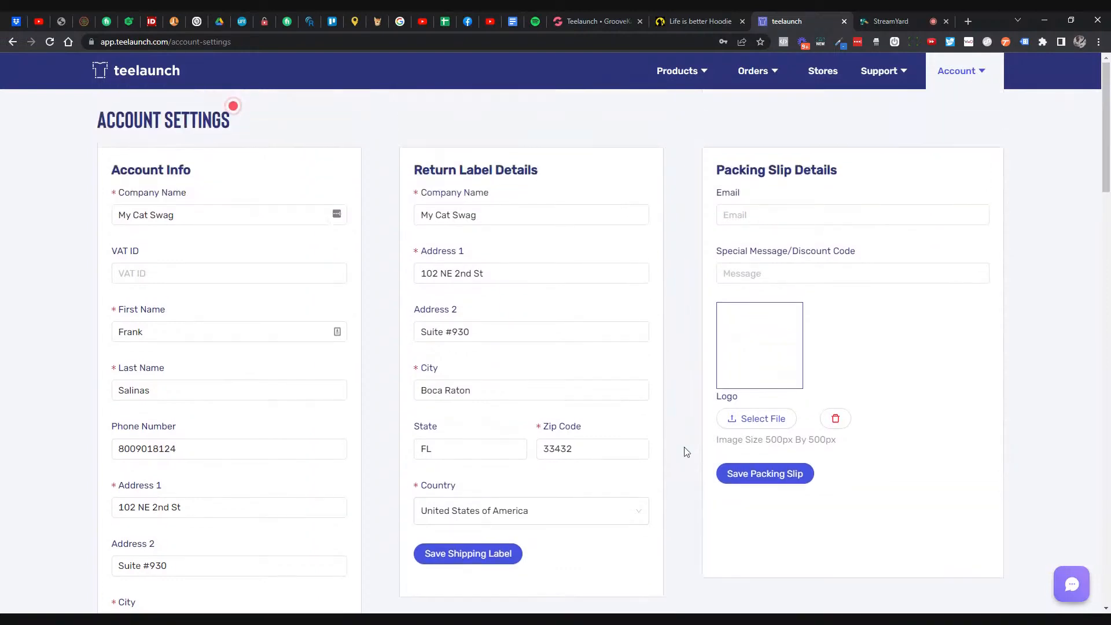
pyautogui.scroll(-2, 578, 289)
pyautogui.scroll(2, 545, 255)
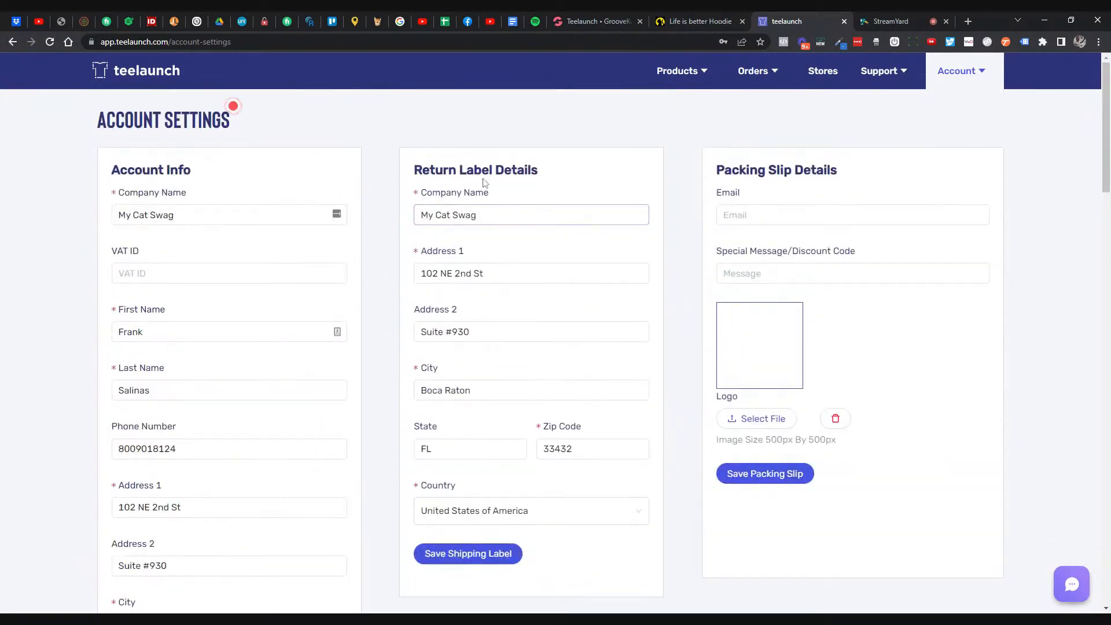
# - Review the Return Label Details and save them with Save Shipping Label
pyautogui.tripleClick(564, 171)
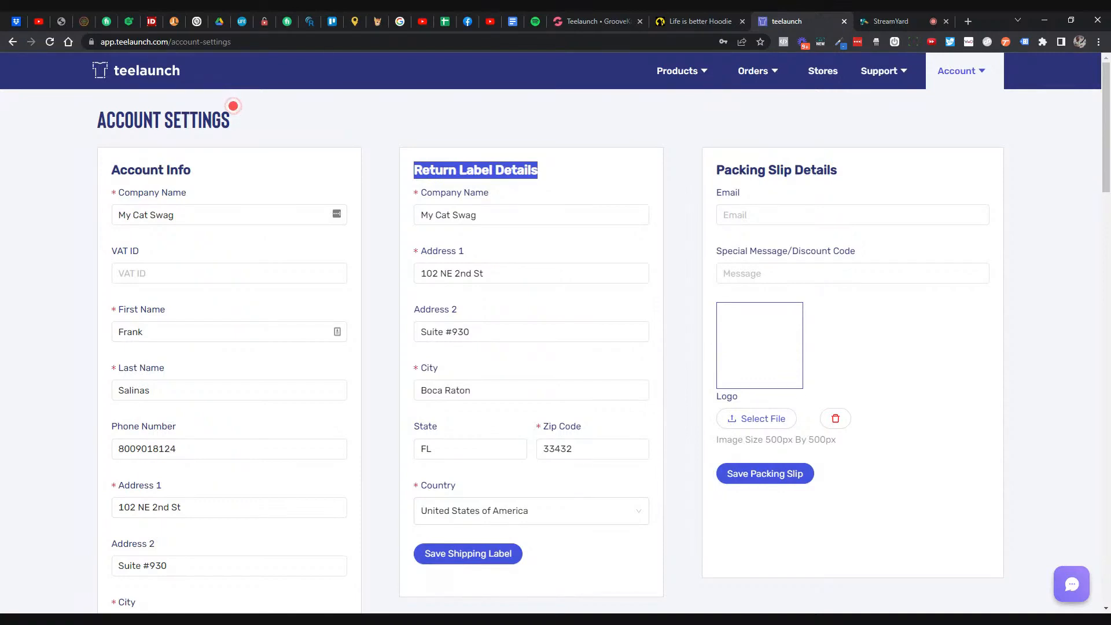
pyautogui.doubleClick(452, 183)
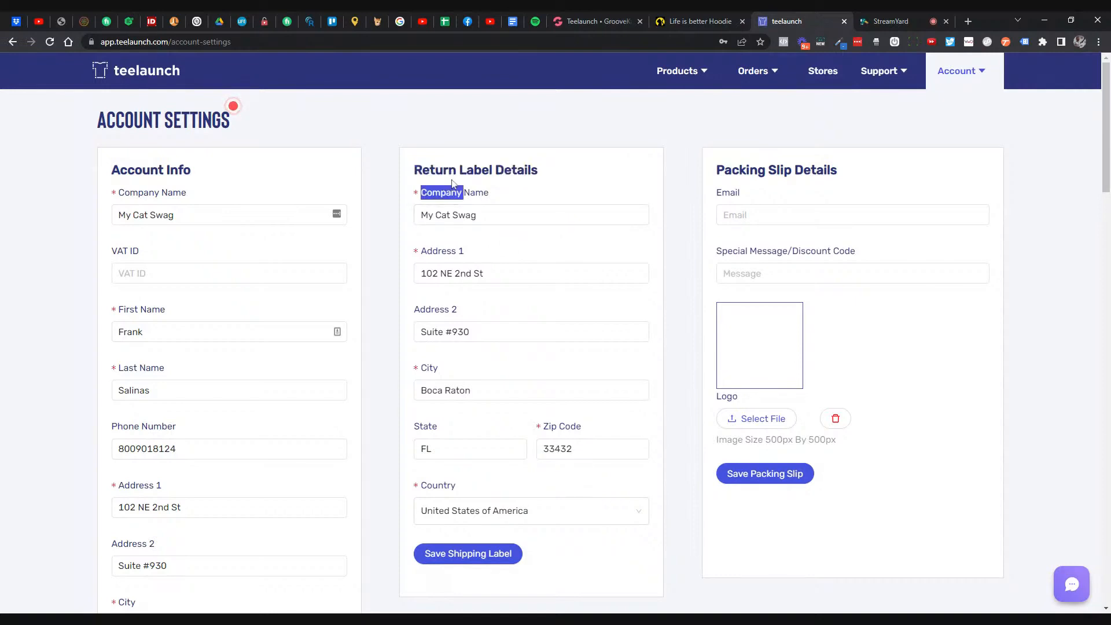
pyautogui.scroll(-2, 422, 393)
pyautogui.click(449, 437)
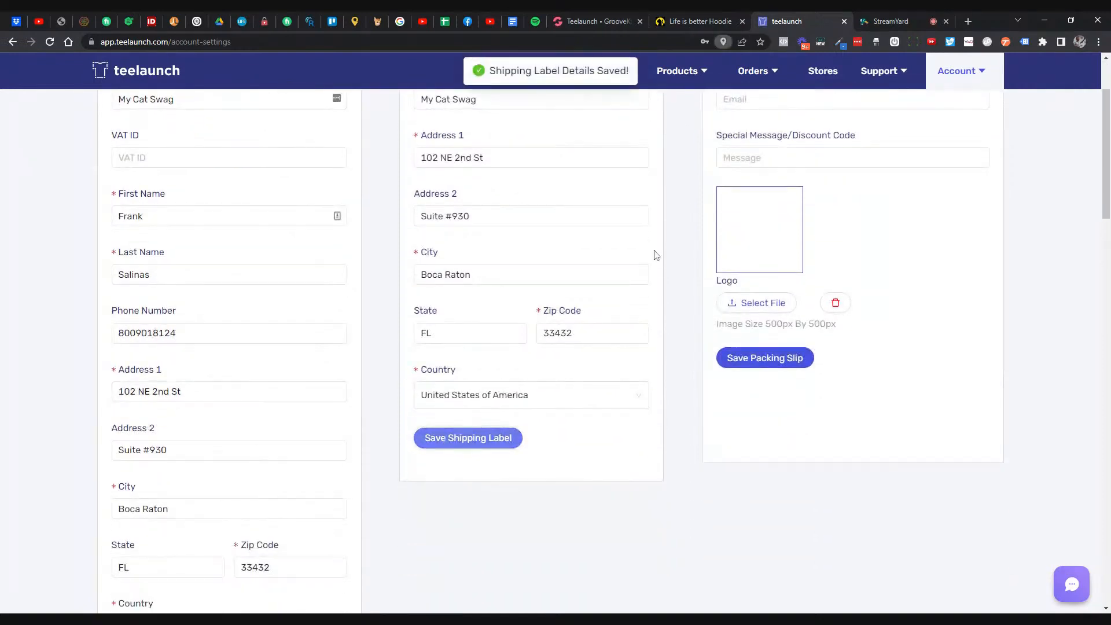
pyautogui.scroll(2, 696, 311)
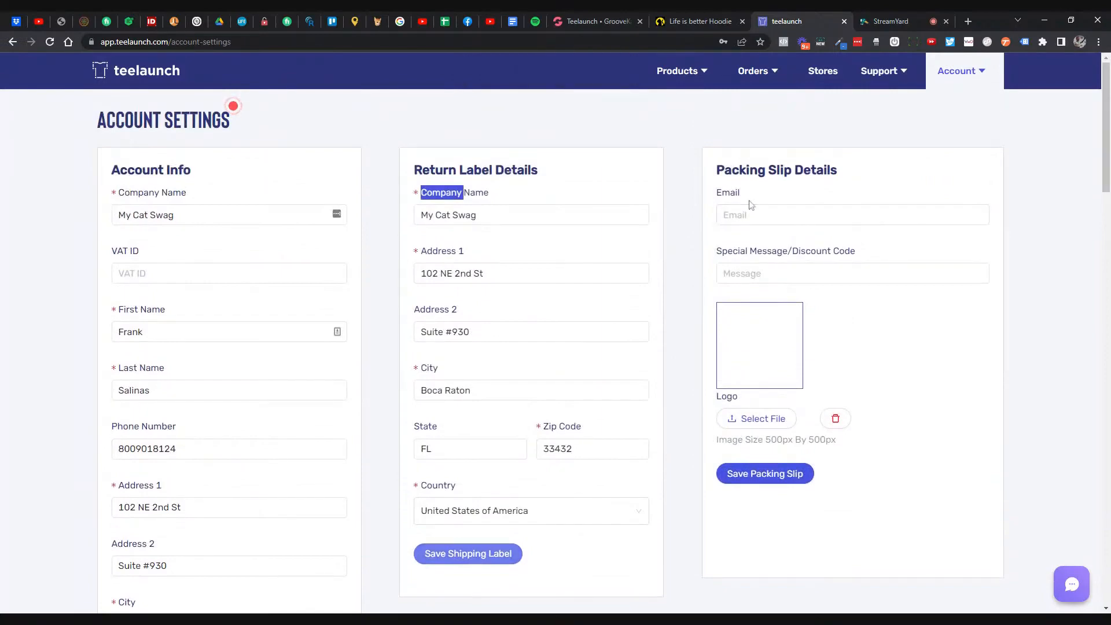
# - Copy the store's support e-mail from the storefront header into Packing Slip Email
pyautogui.click(691, 22)
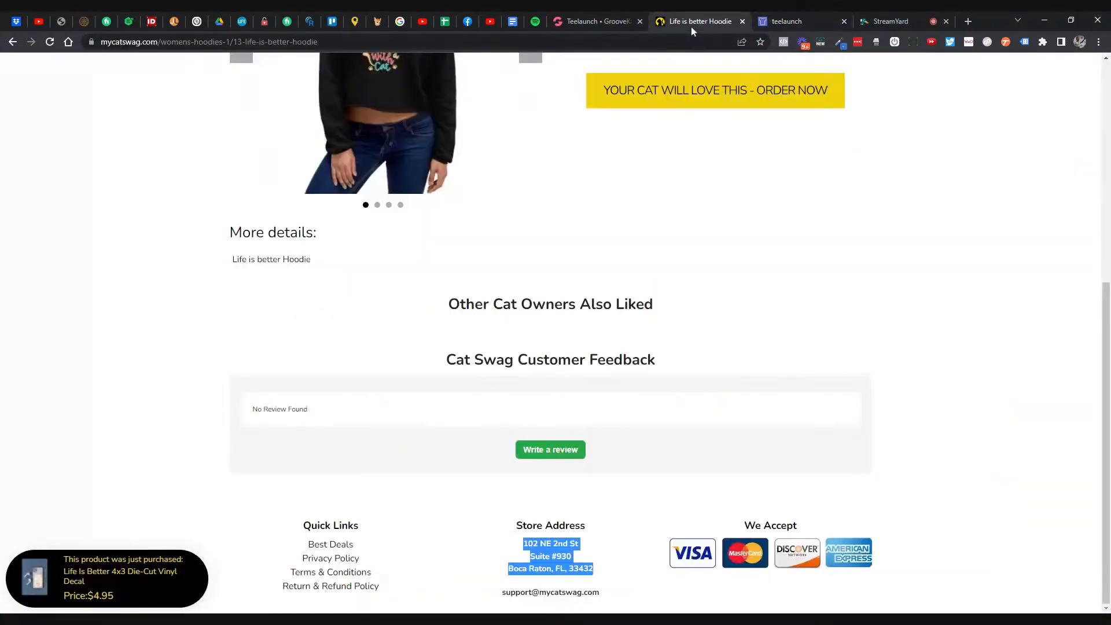
pyautogui.scroll(5, 727, 150)
pyautogui.scroll(2, 733, 183)
pyautogui.moveTo(833, 64); pyautogui.dragTo(715, 65)
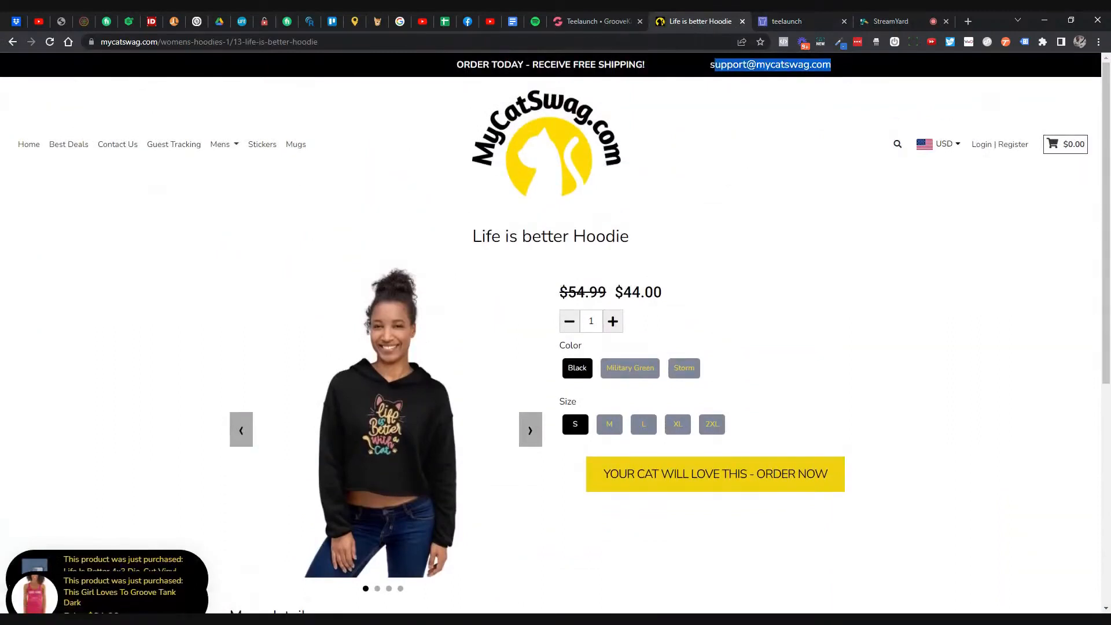
pyautogui.click(783, 22)
pyautogui.click(741, 213)
pyautogui.hotkey('ctrl', 'v')
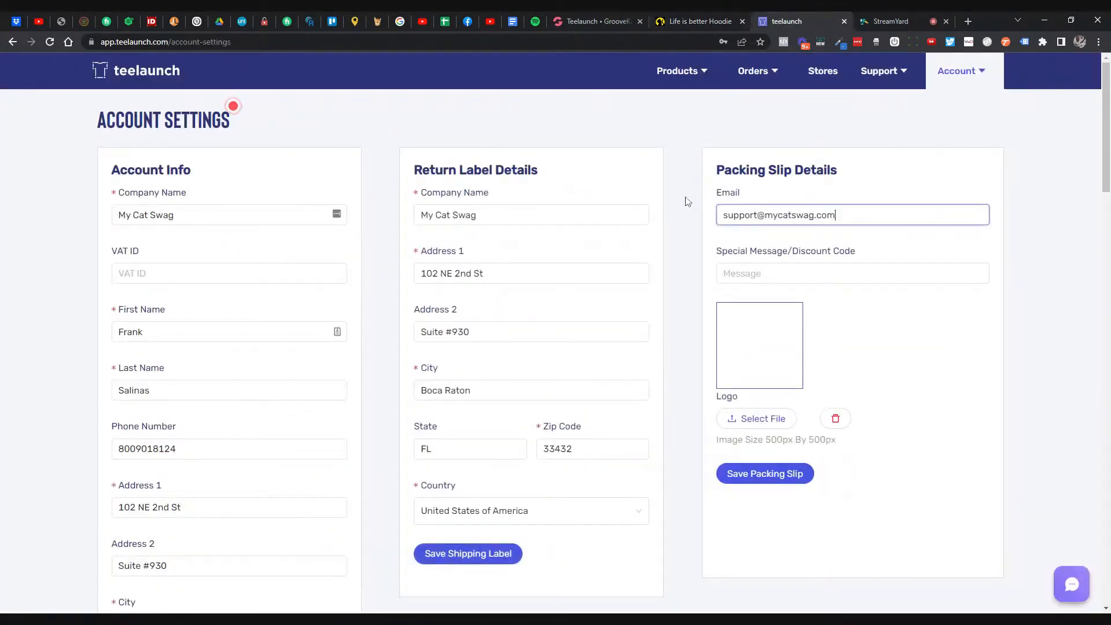
# - Write a thank-you special message offering an extra 15% off with code TY15
pyautogui.click(774, 273)
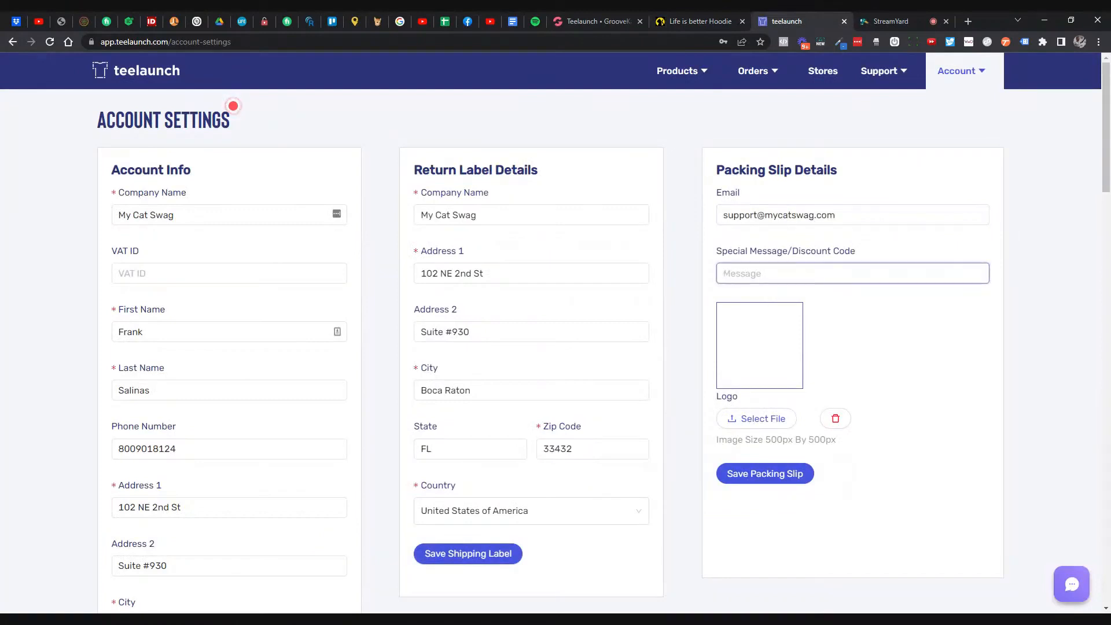
pyautogui.write('Thank you for your business')
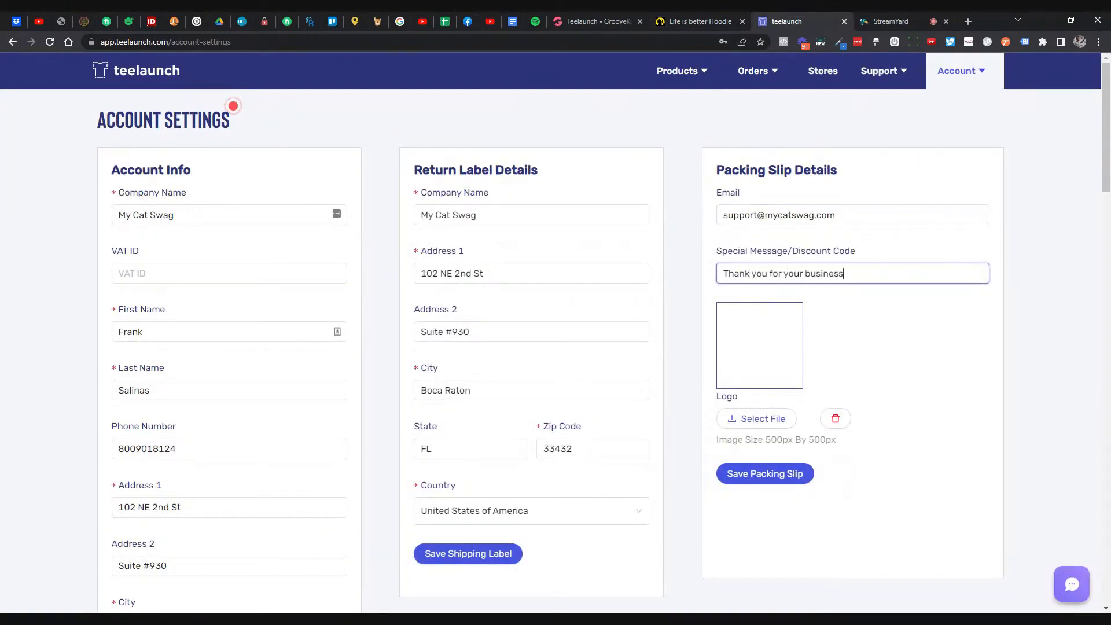
pyautogui.write('! Use this coupon code for an extra 15%')
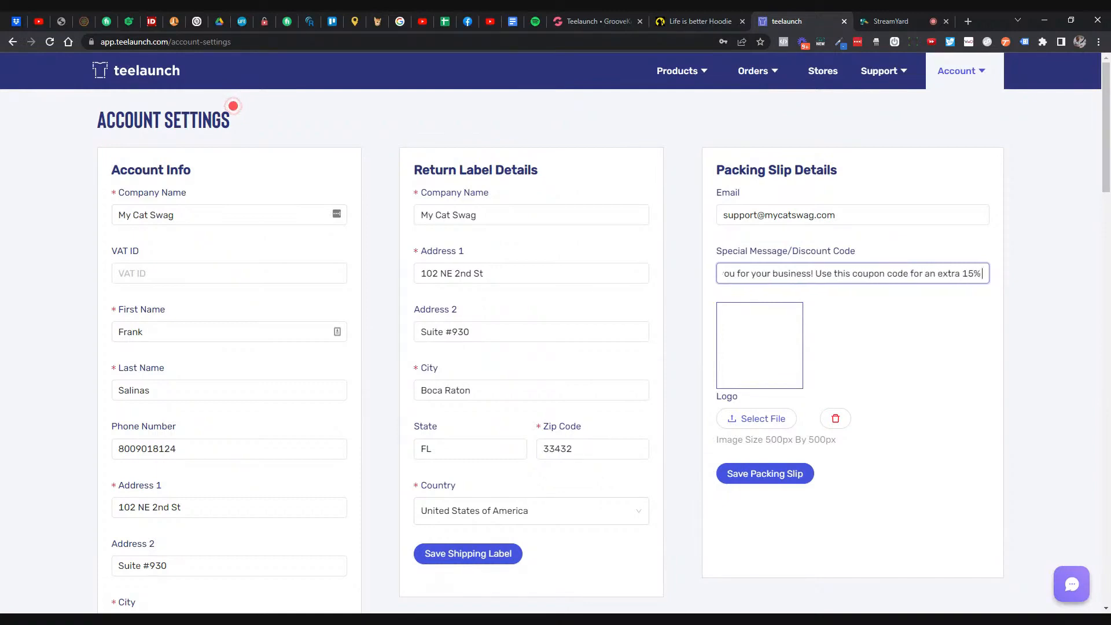
pyautogui.write(' off your')
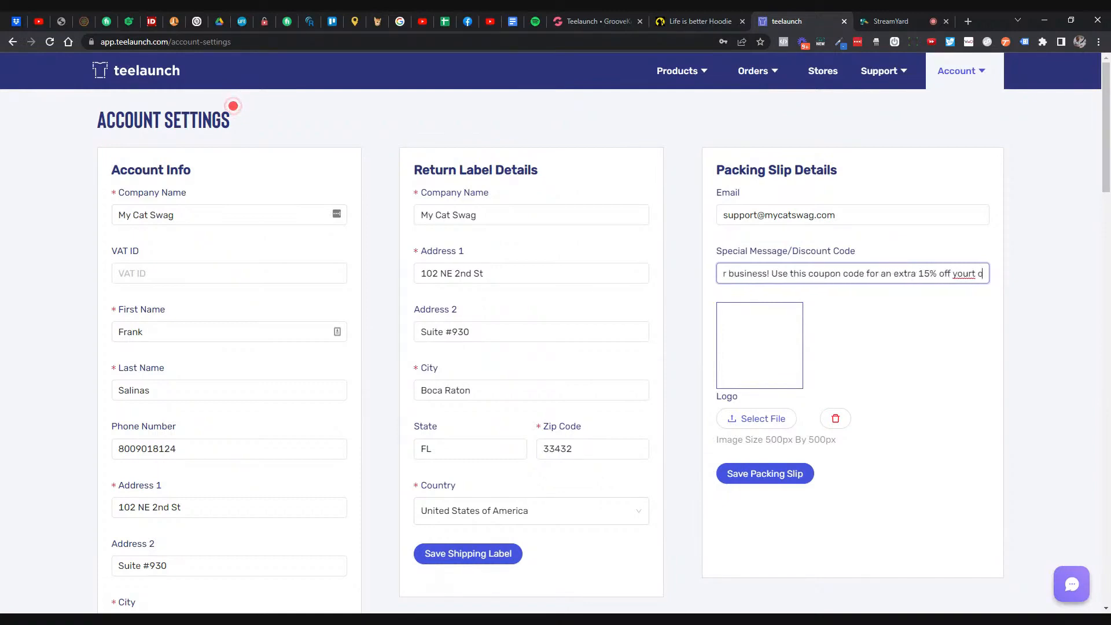
pyautogui.write(' order')
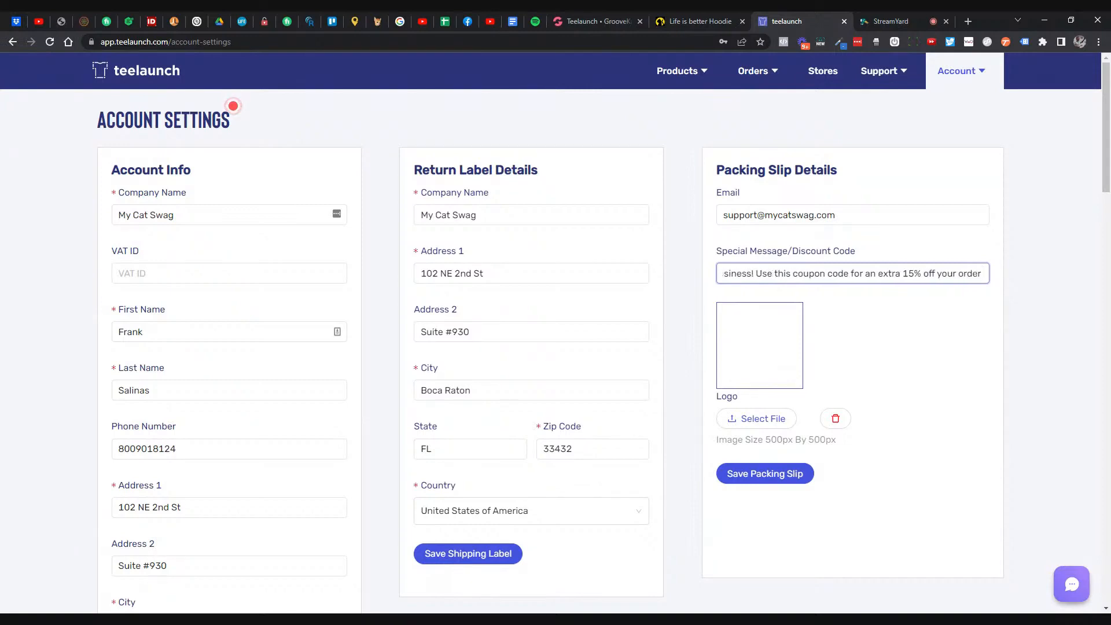
pyautogui.write(' today!')
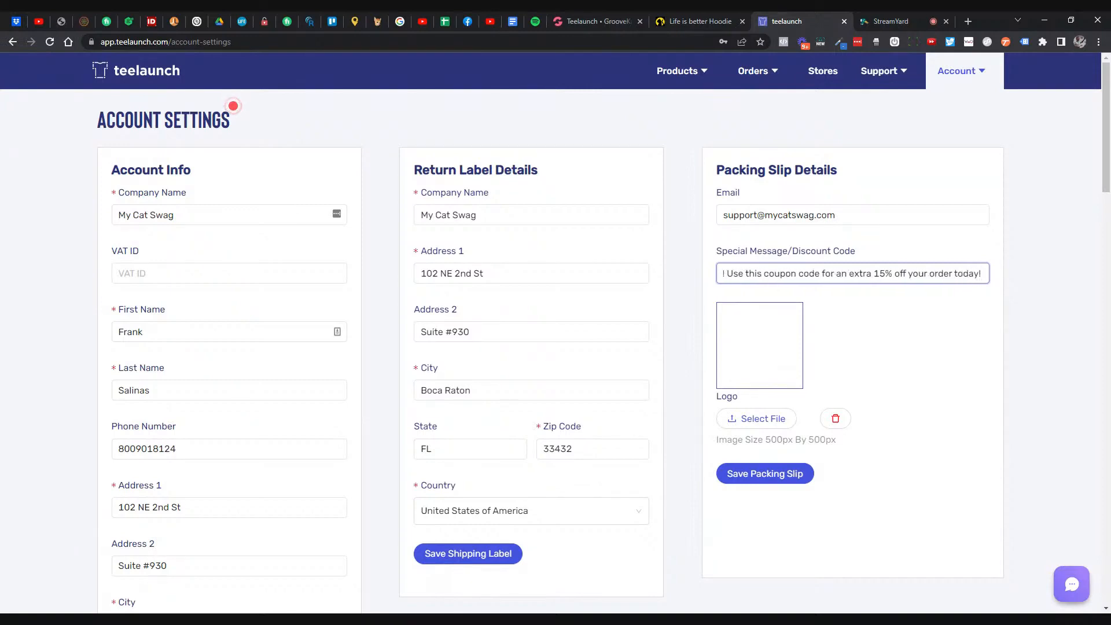
pyautogui.write(' Code: TY15')
pyautogui.click(911, 363)
pyautogui.click(900, 273)
pyautogui.press('End')
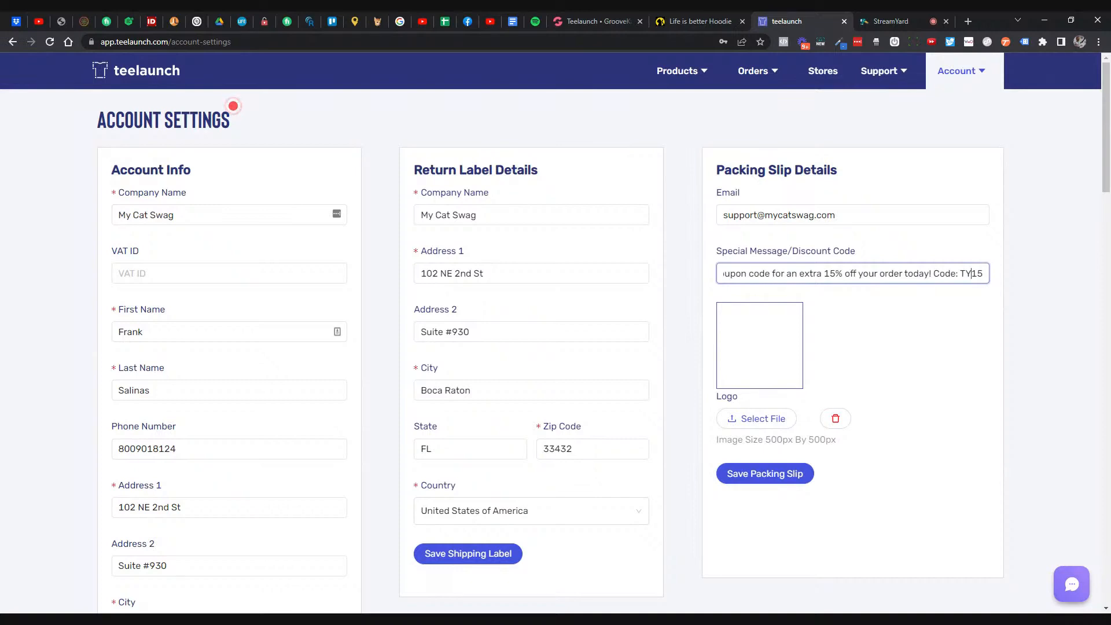
pyautogui.hotkey('shift', 'End')
# - Save the MyCatSwag logo image from the hoodie page
pyautogui.click(683, 23)
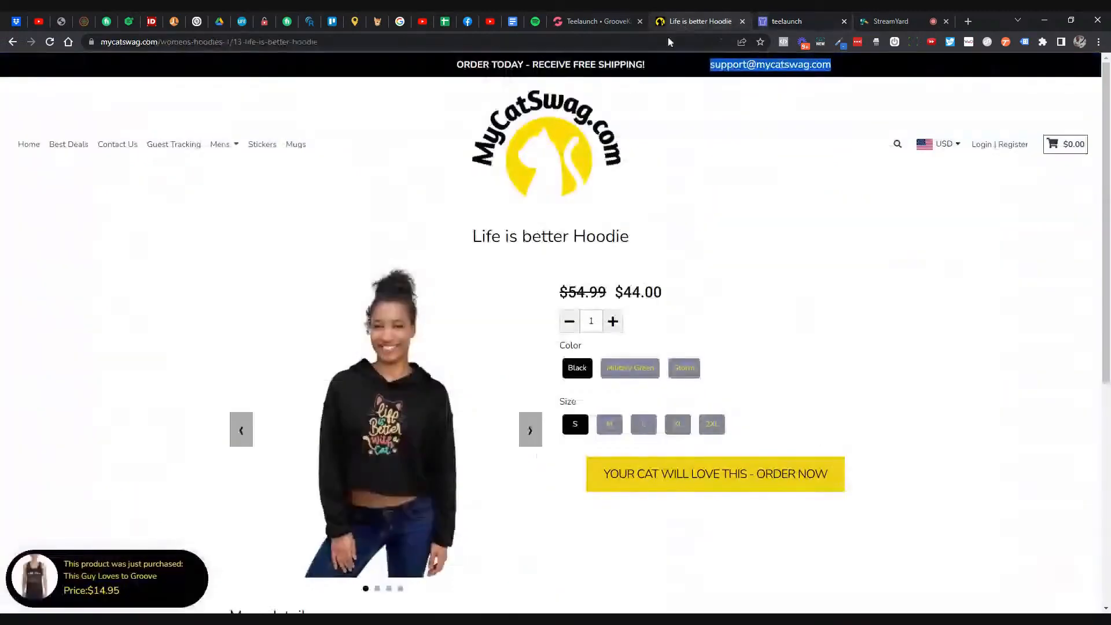
pyautogui.rightClick(571, 143)
pyautogui.click(650, 253)
pyautogui.press('Return')
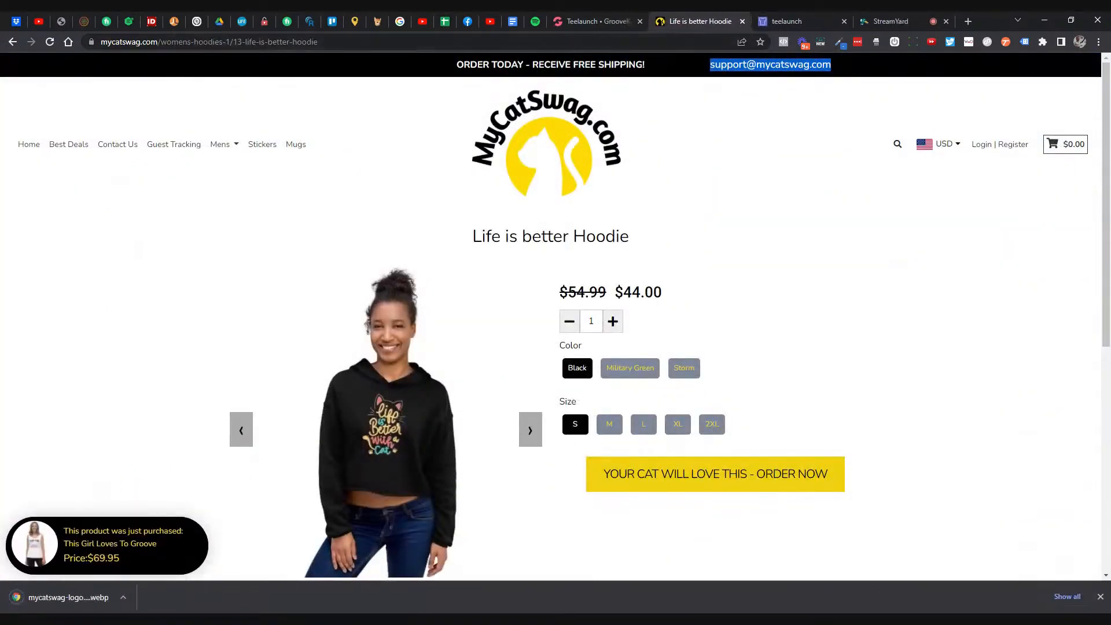
# - In a new tab, search 'webp to' and load CloudConvert's WEBP to PNG converter
pyautogui.click(967, 23)
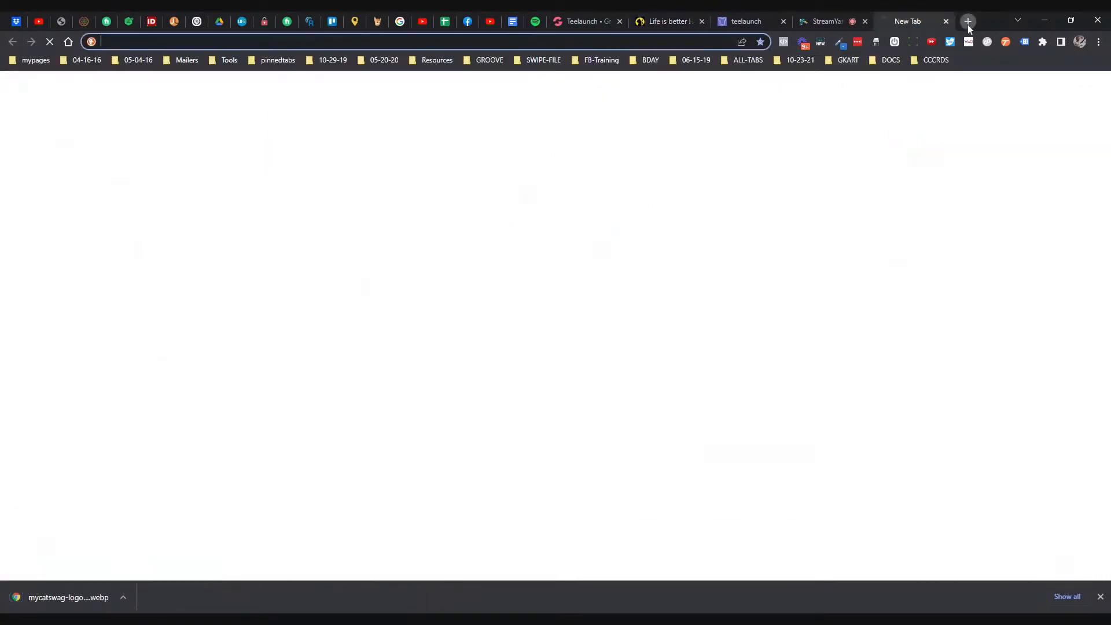
pyautogui.write('wep')
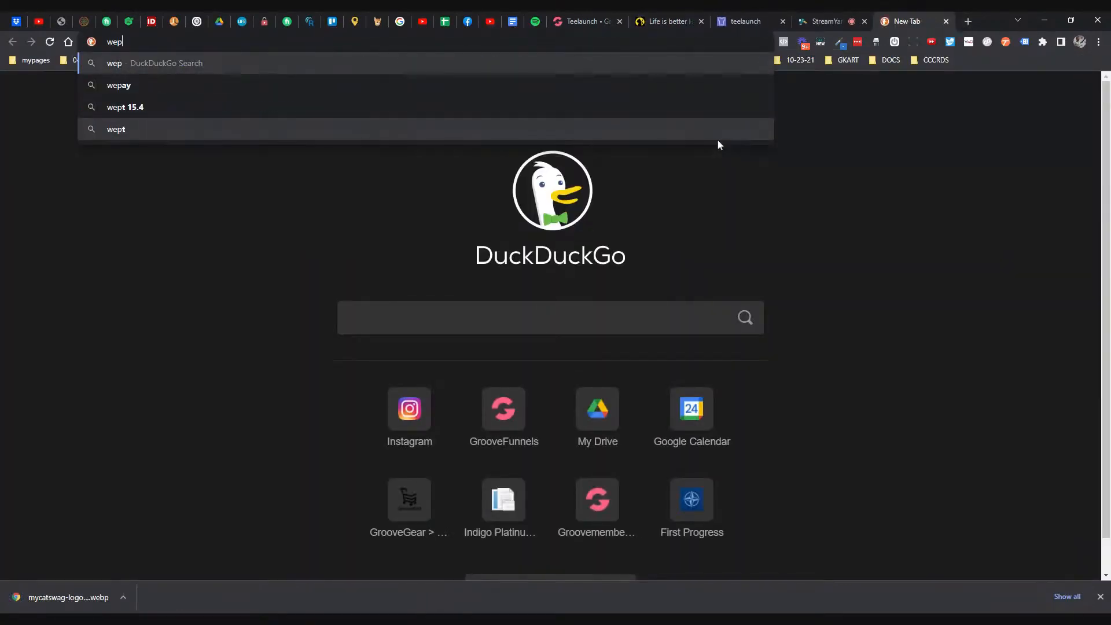
pyautogui.press('BackSpace')
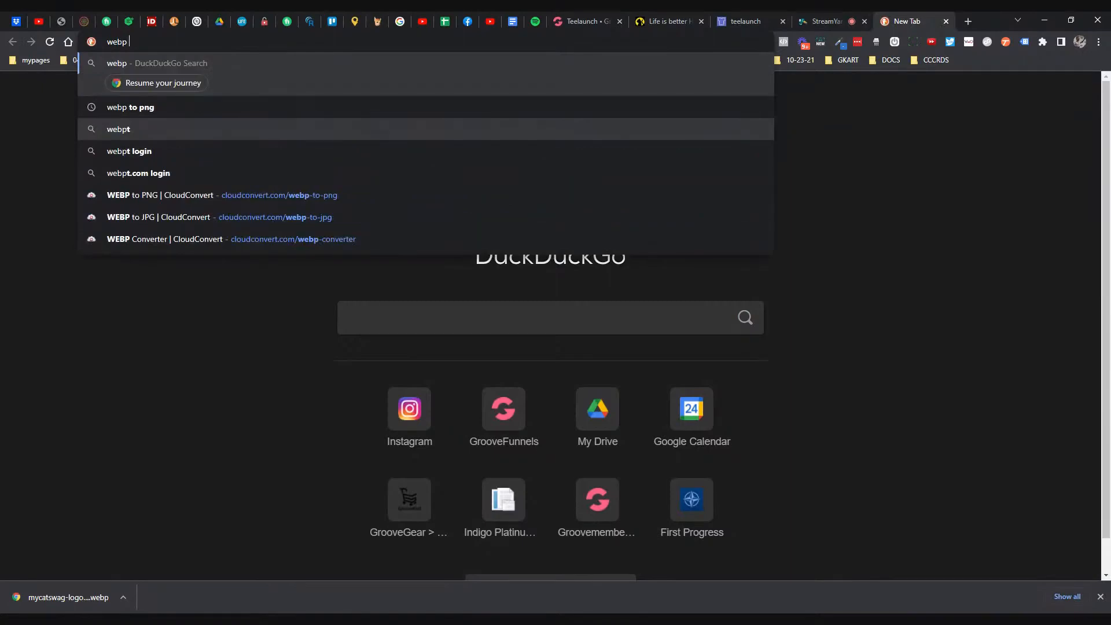
pyautogui.write('to')
pyautogui.press('Down')
pyautogui.press('Down')
pyautogui.press('Down')
pyautogui.press('Down')
pyautogui.press('Return')
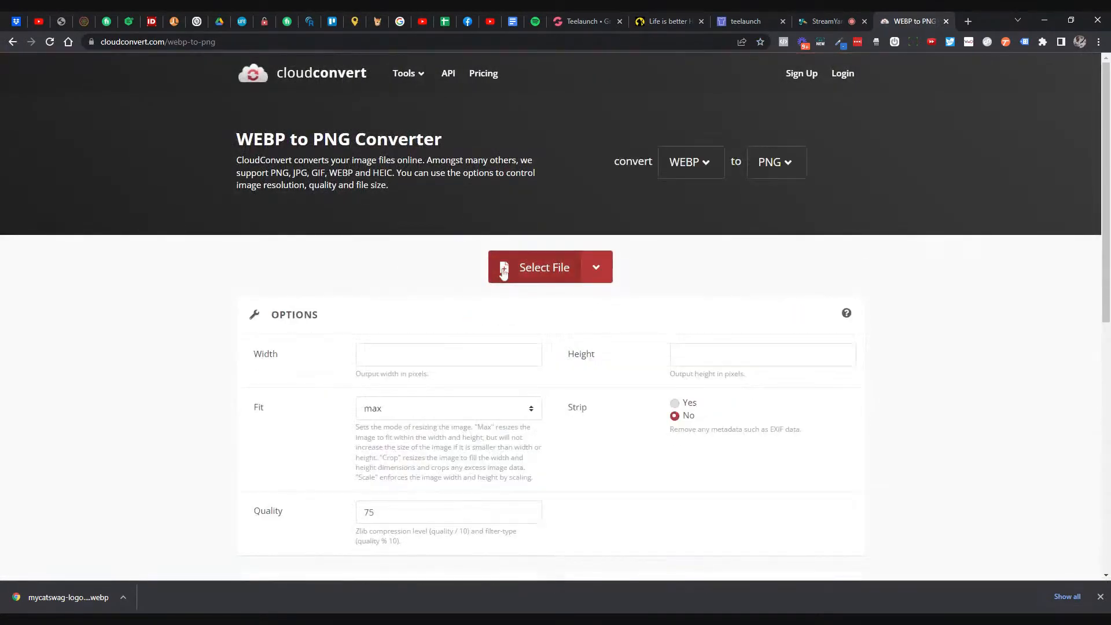
# - Convert the store logo from WEBP to PNG in CloudConvert and download mycatswag-logo-1640725342.png
pyautogui.click(503, 273)
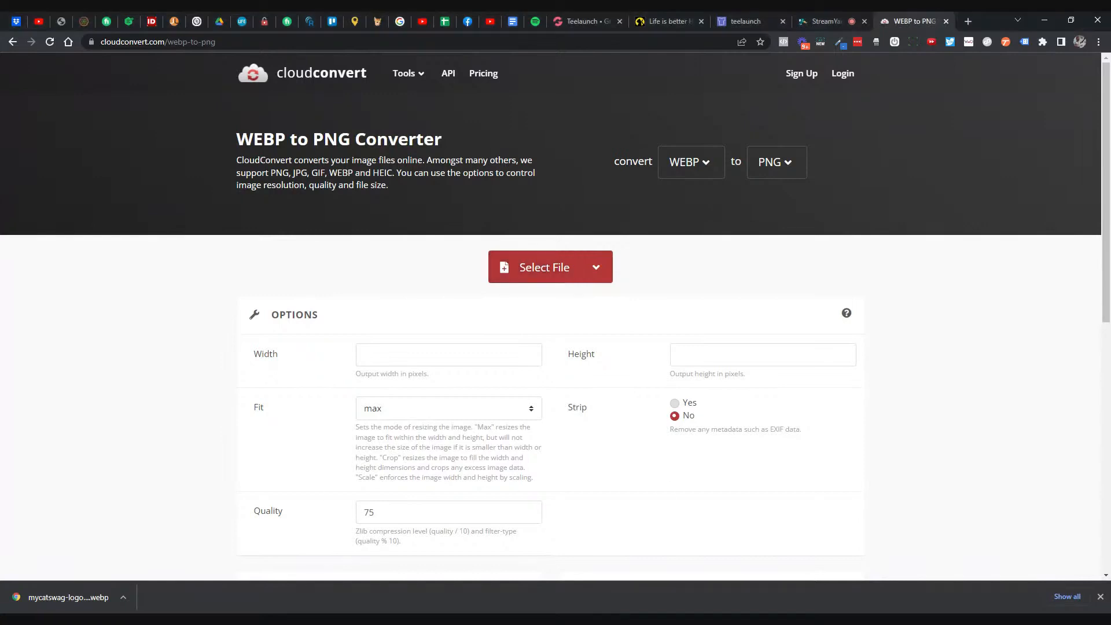
pyautogui.click(123, 597)
pyautogui.click(149, 551)
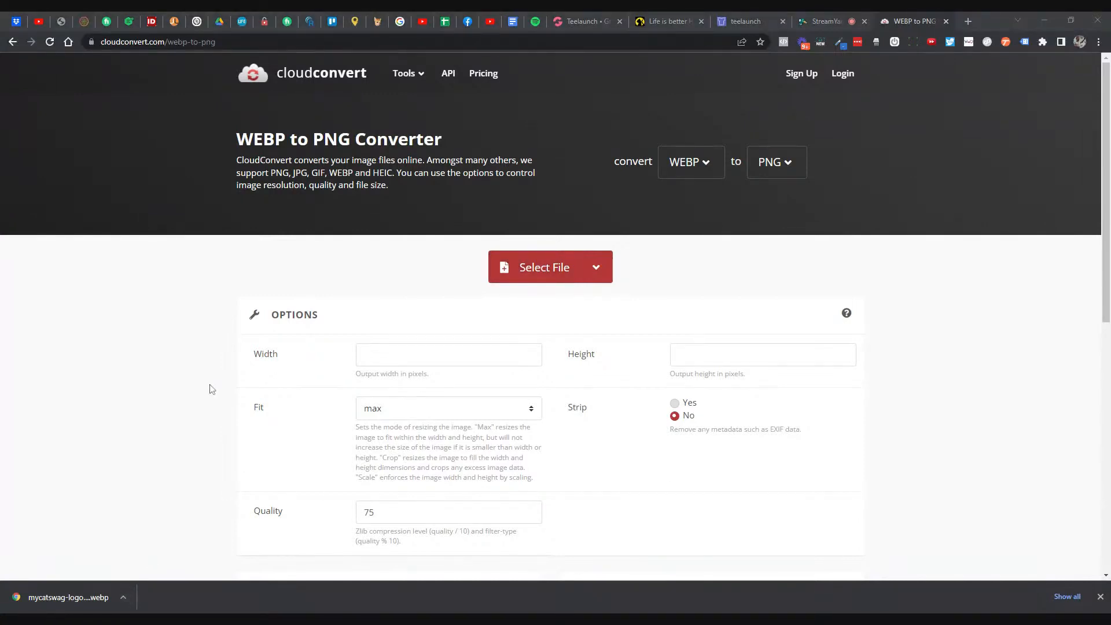
pyautogui.click(556, 268)
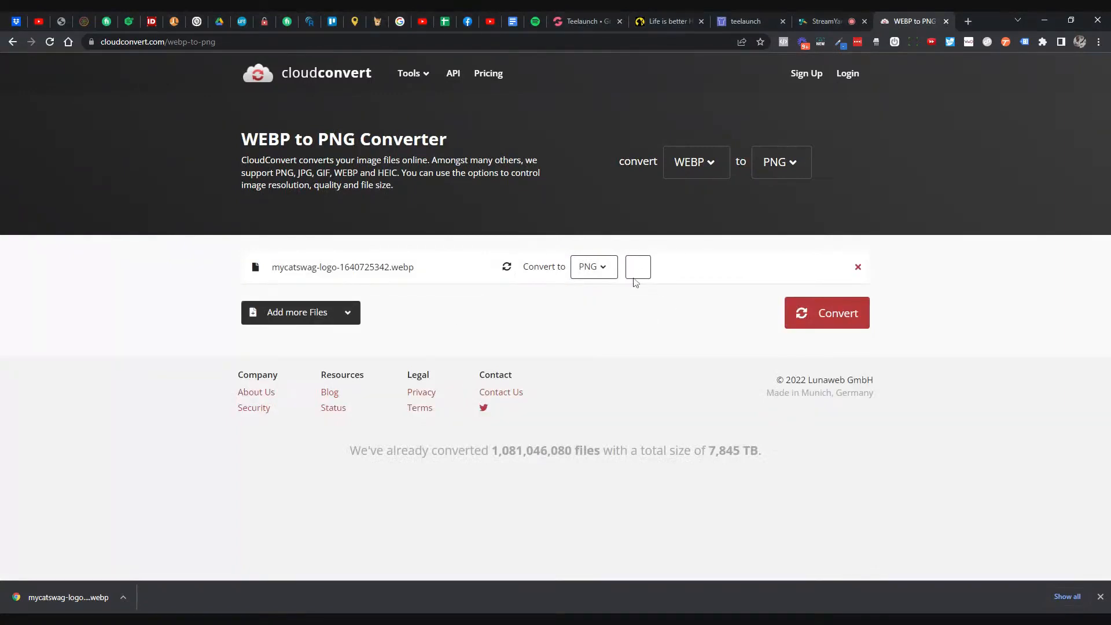
pyautogui.click(787, 313)
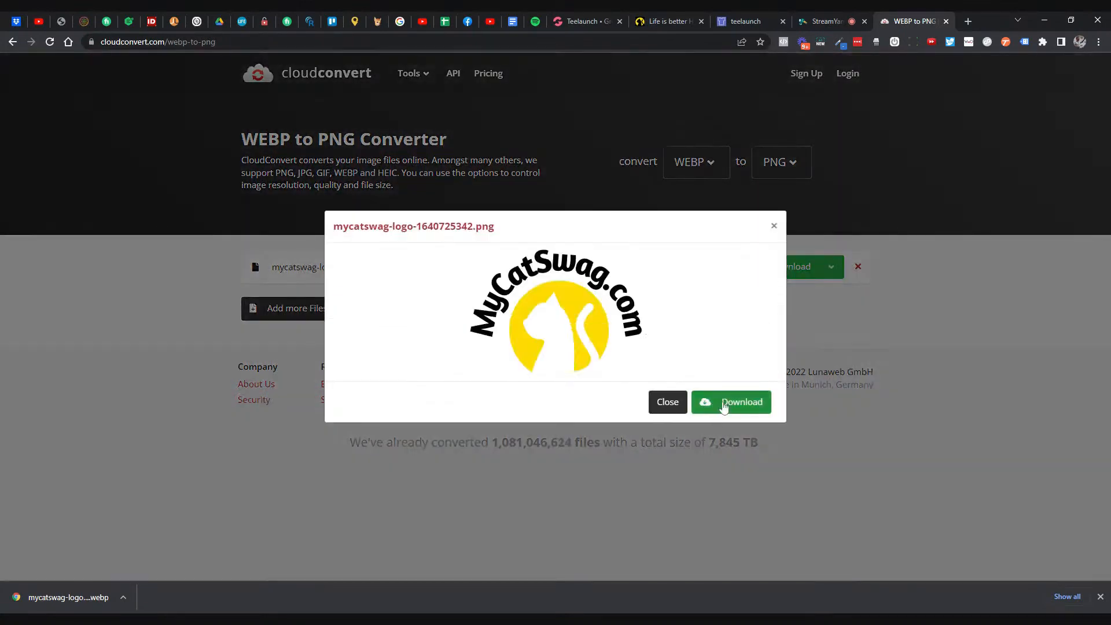
pyautogui.click(732, 402)
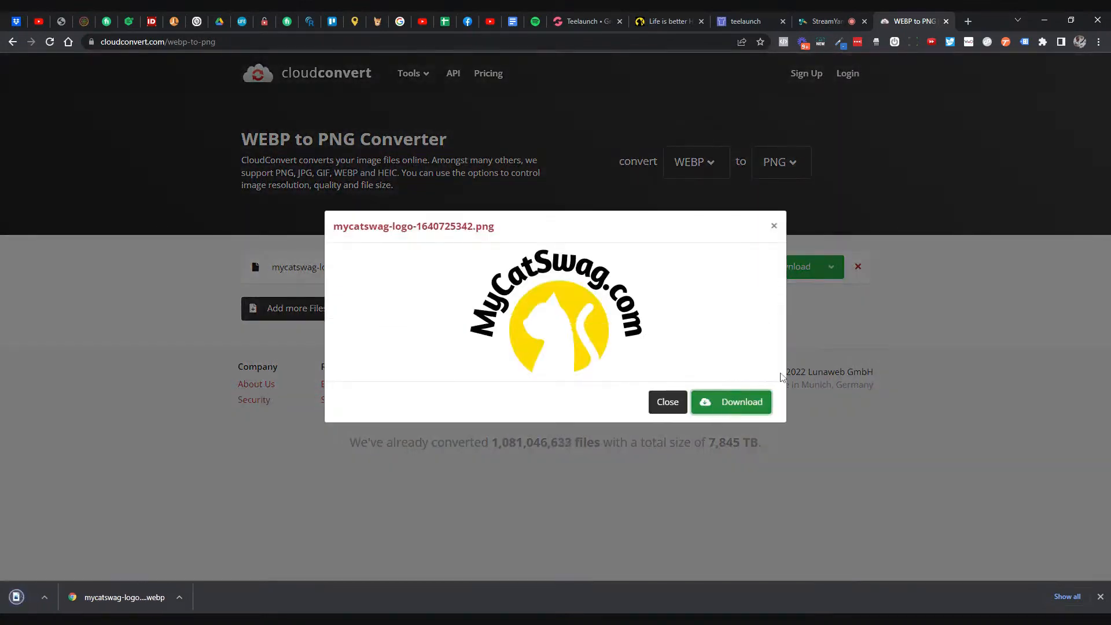
# - Go to the ezgif site by entering 'ez' in the address bar
pyautogui.click(466, 42)
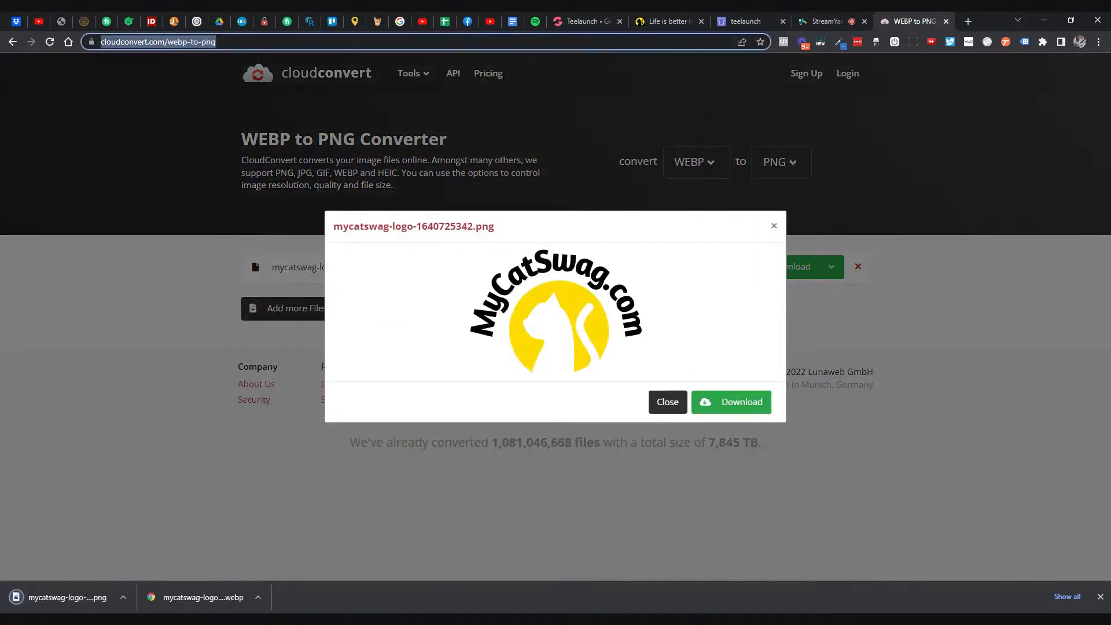
pyautogui.write('ez')
pyautogui.press('Return')
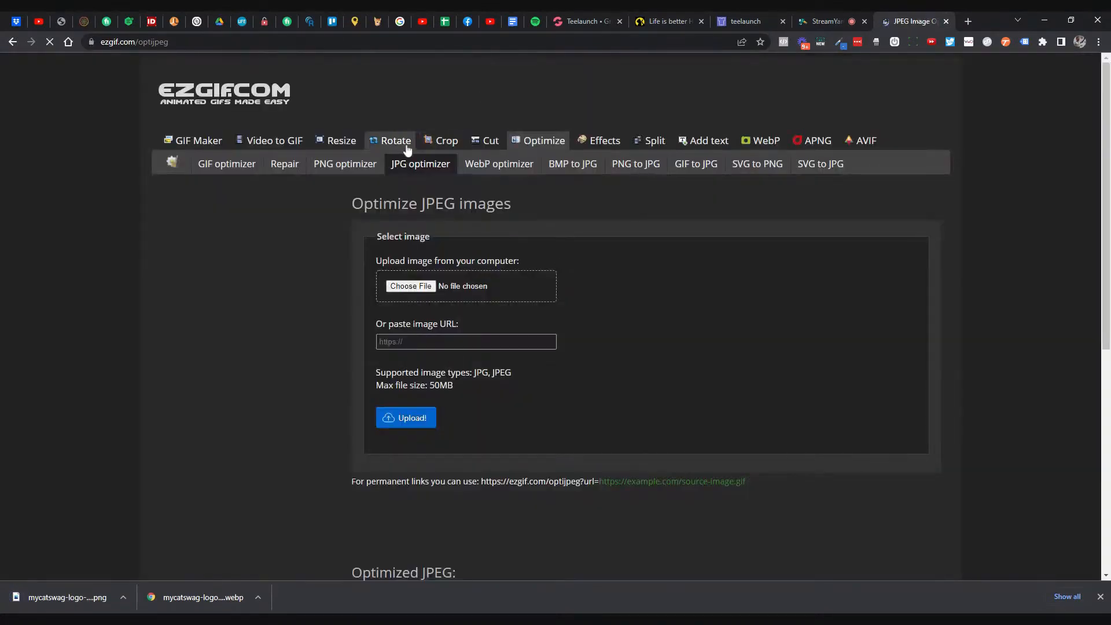
# - Load the converted PNG logo into ezgif's resizer and check the packing slip's required logo size
pyautogui.click(350, 147)
pyautogui.click(421, 270)
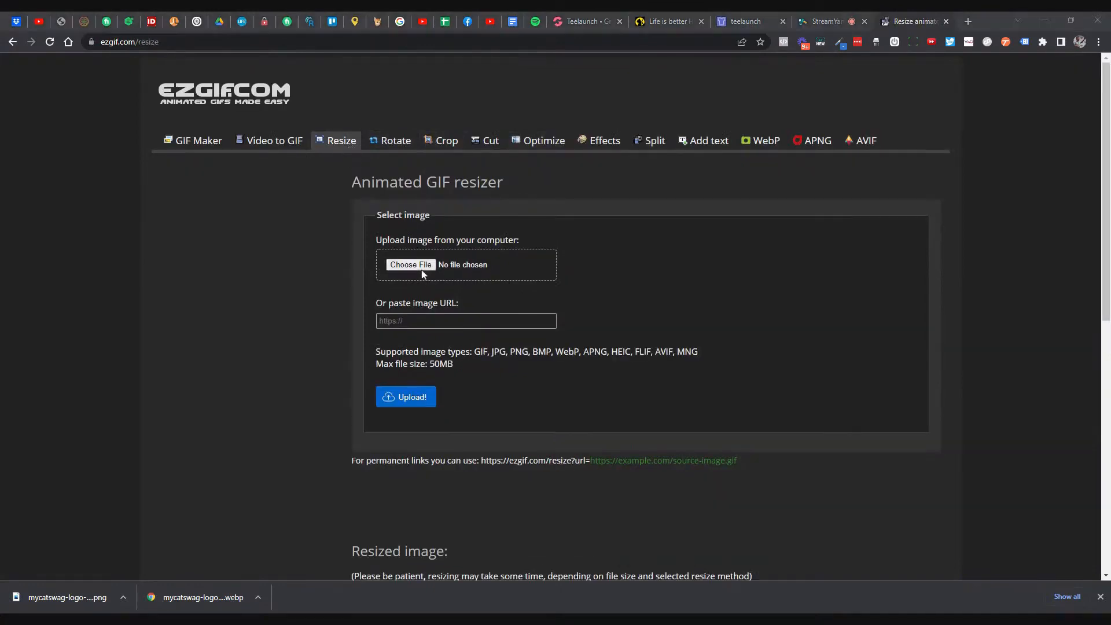
pyautogui.doubleClick(383, 277)
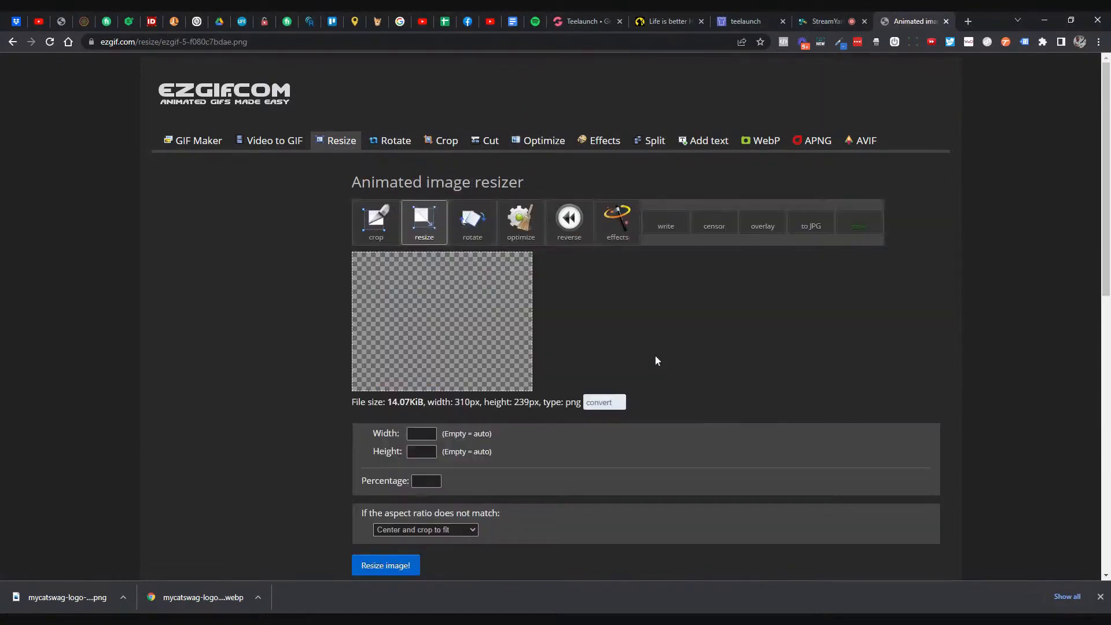
pyautogui.scroll(-1, 657, 361)
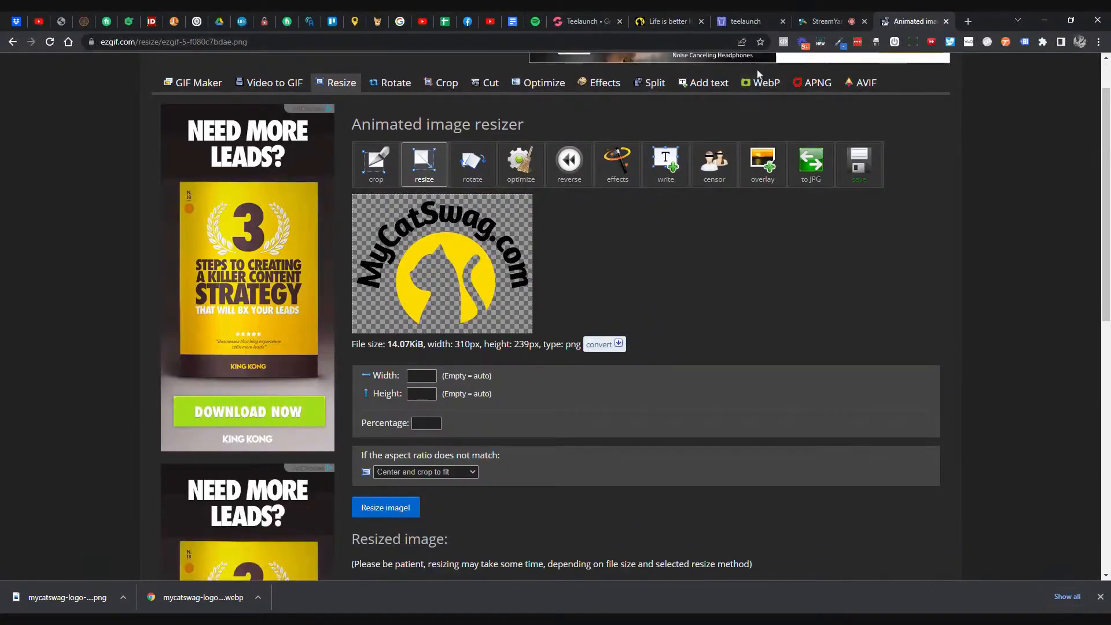
pyautogui.click(745, 27)
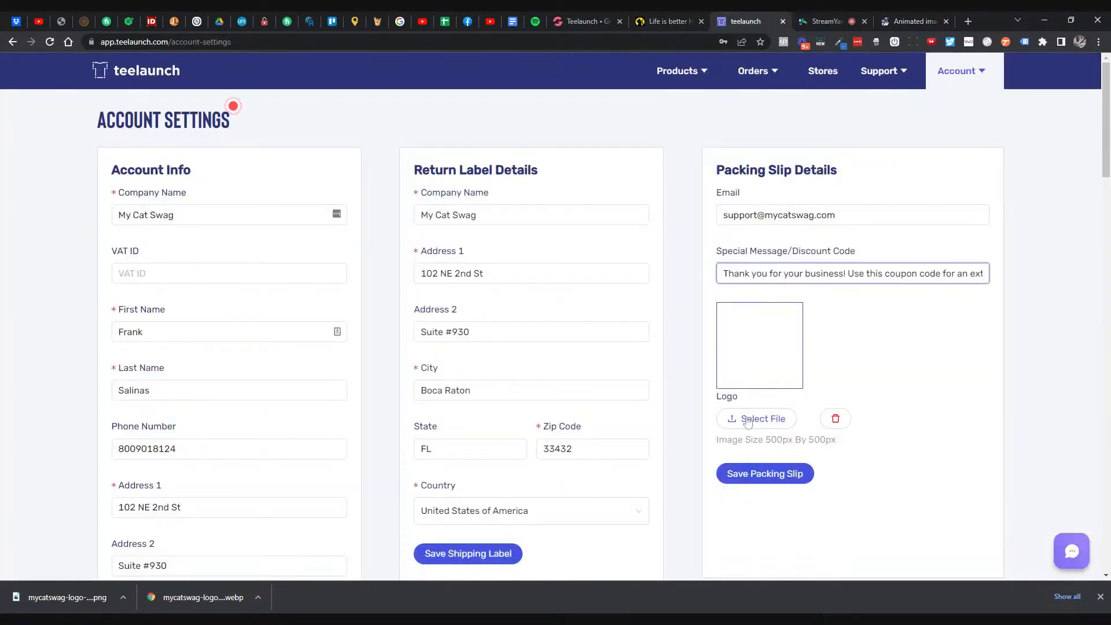
pyautogui.click(914, 21)
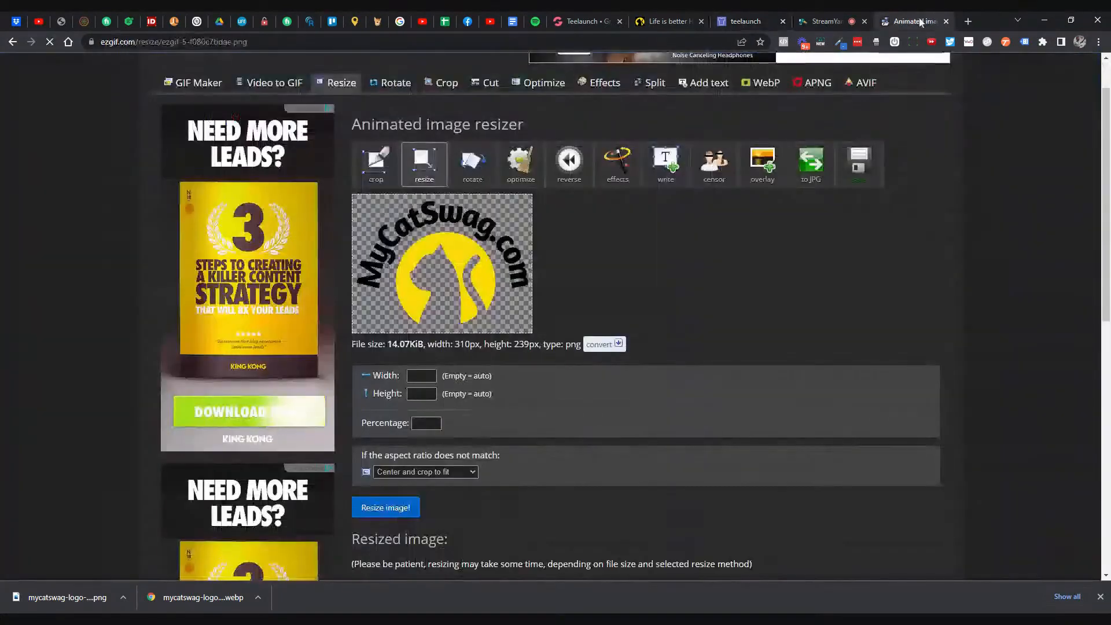
# - Resize the logo to 500 px wide (500×385) and download the resized PNG
pyautogui.write('50')
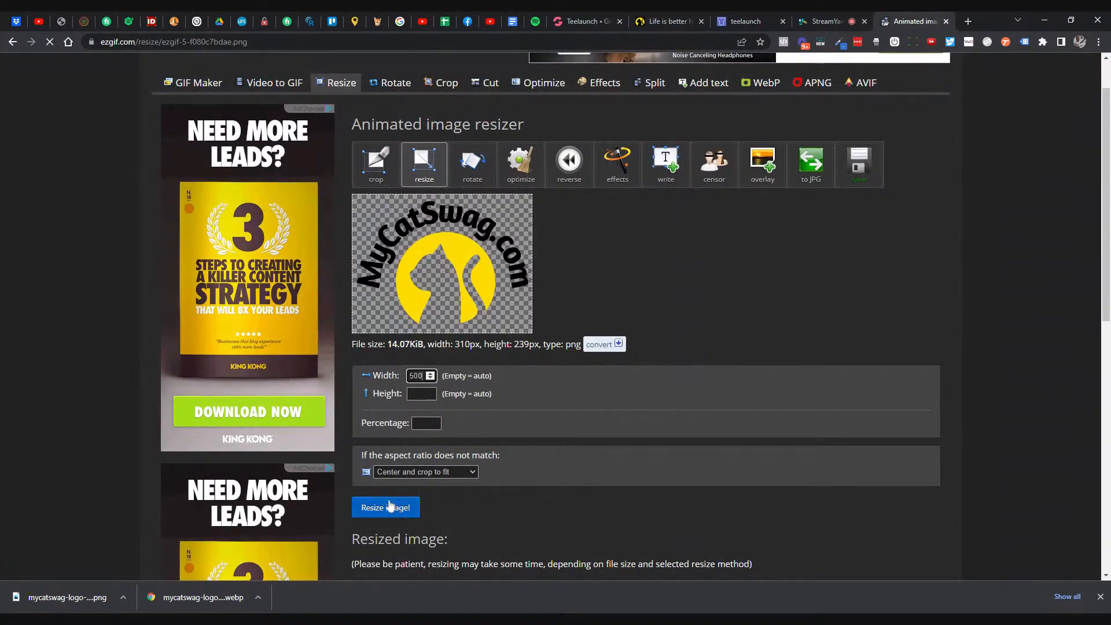
pyautogui.write('0')
pyautogui.click(389, 506)
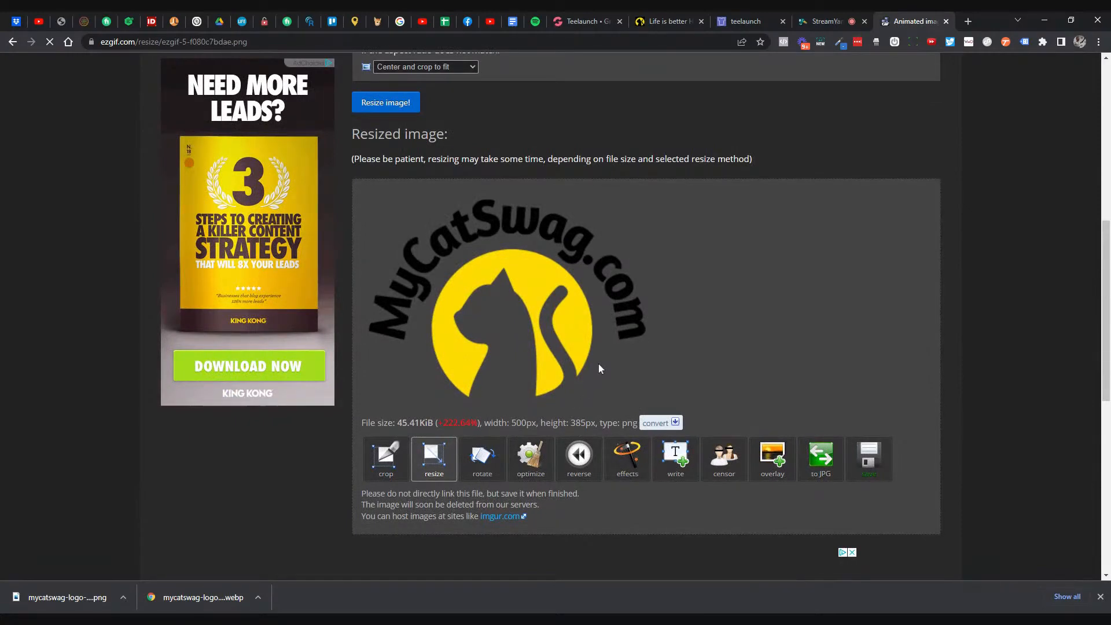
pyautogui.click(746, 21)
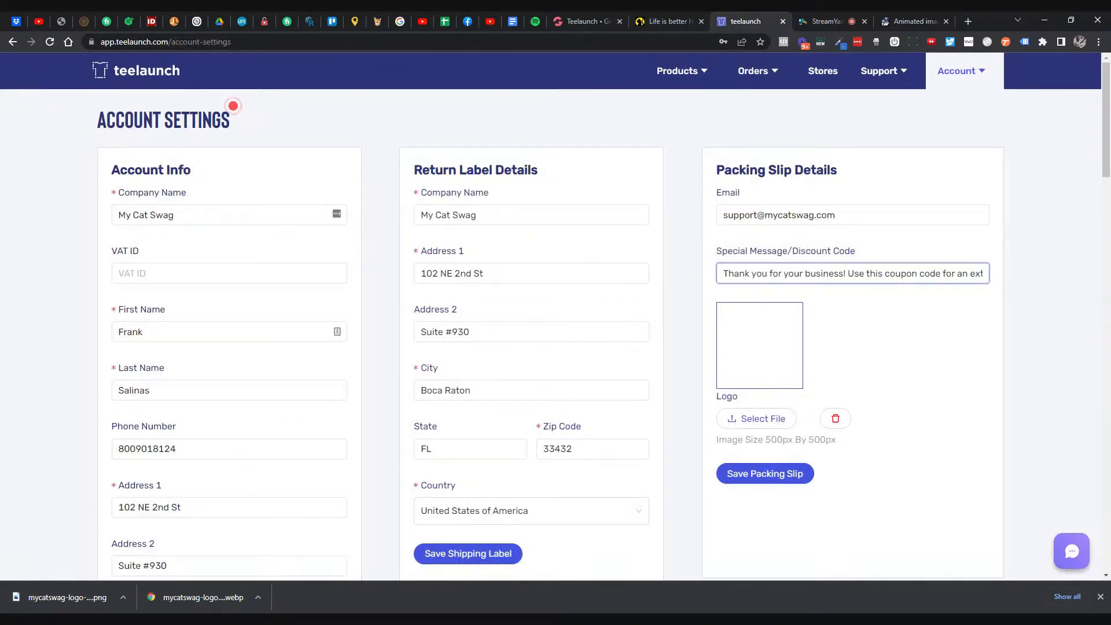
pyautogui.click(926, 21)
pyautogui.click(864, 466)
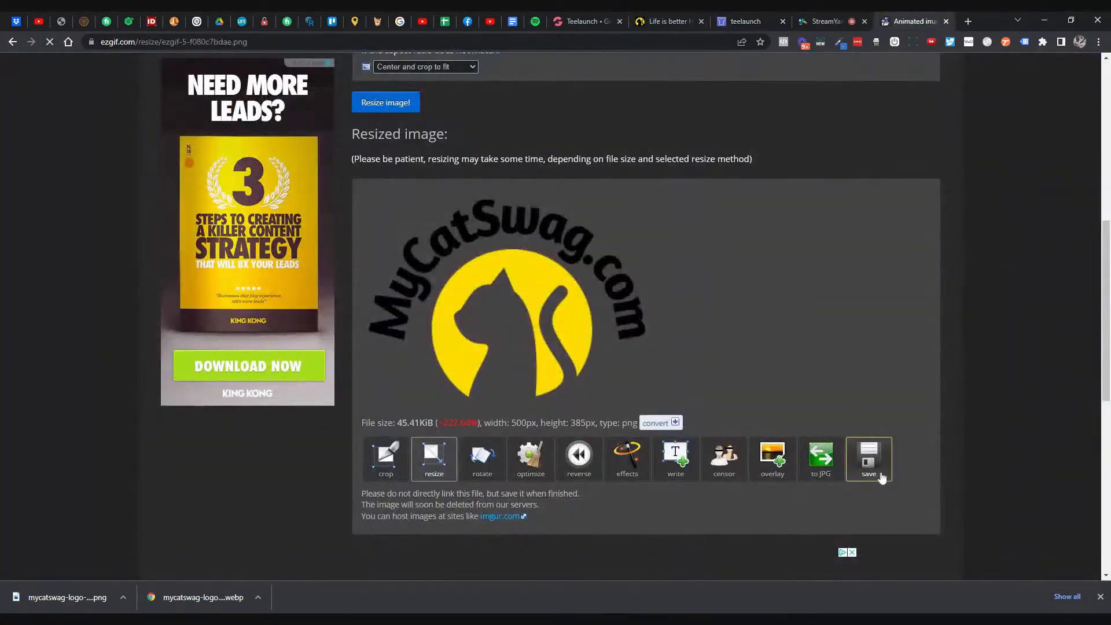
# - Try attaching the resized PNG as the packing slip logo, which teelaunch rejects as JPG-only
pyautogui.click(747, 22)
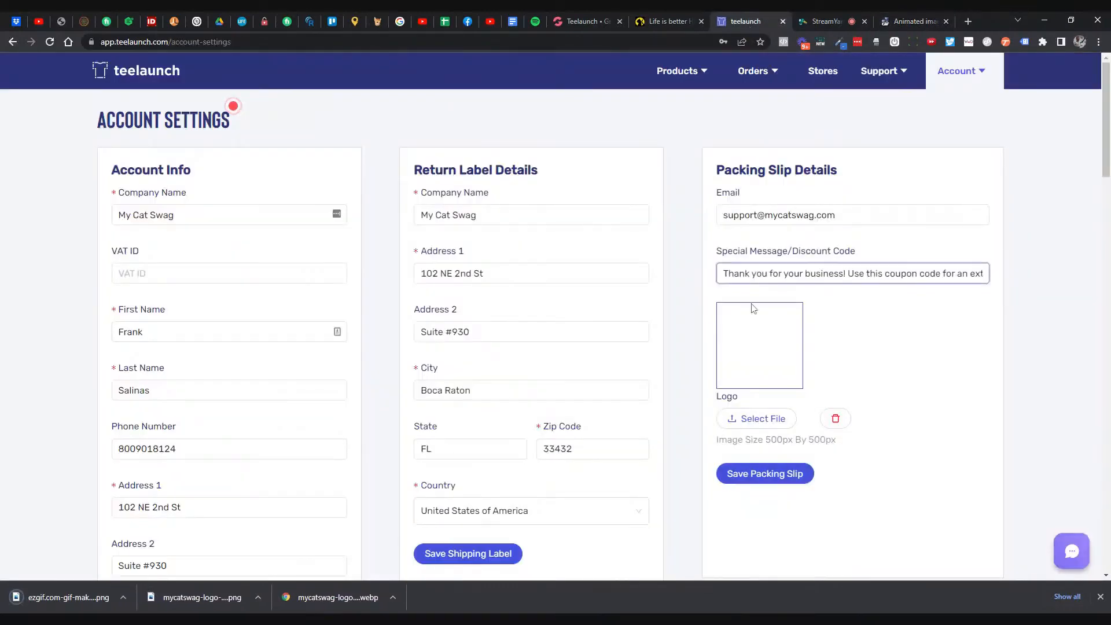
pyautogui.click(760, 418)
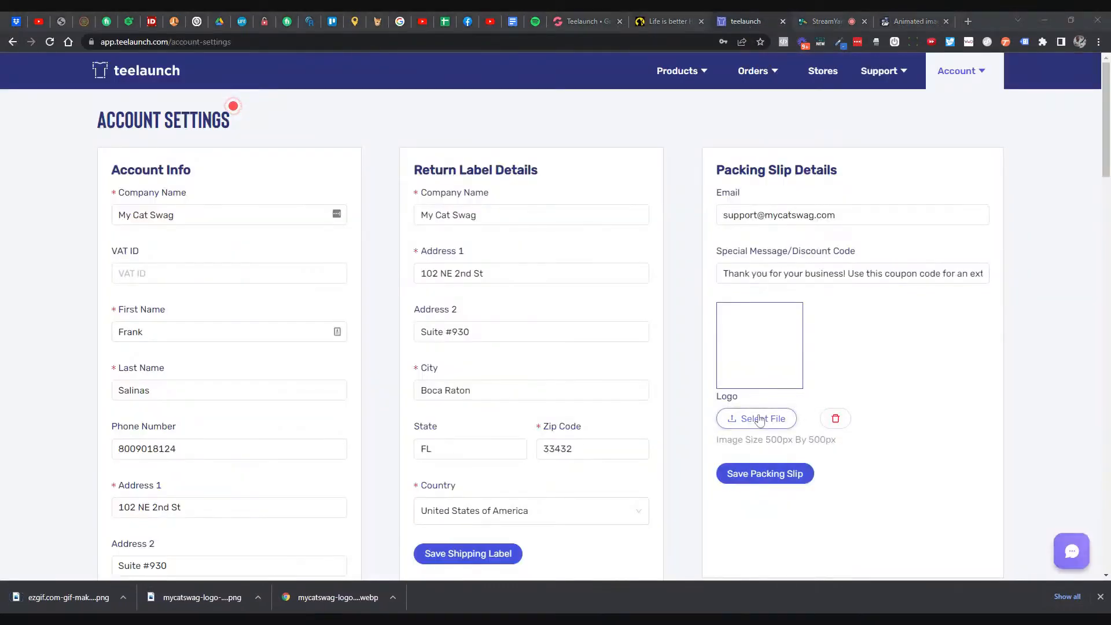
pyautogui.doubleClick(634, 352)
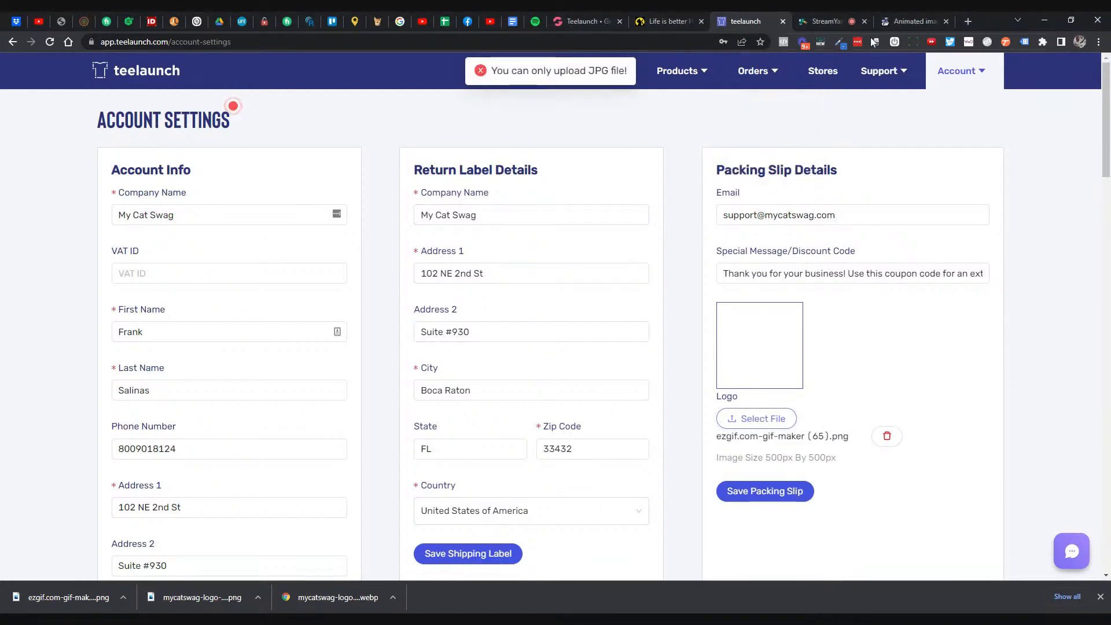
pyautogui.click(914, 21)
pyautogui.scroll(8, 700, 133)
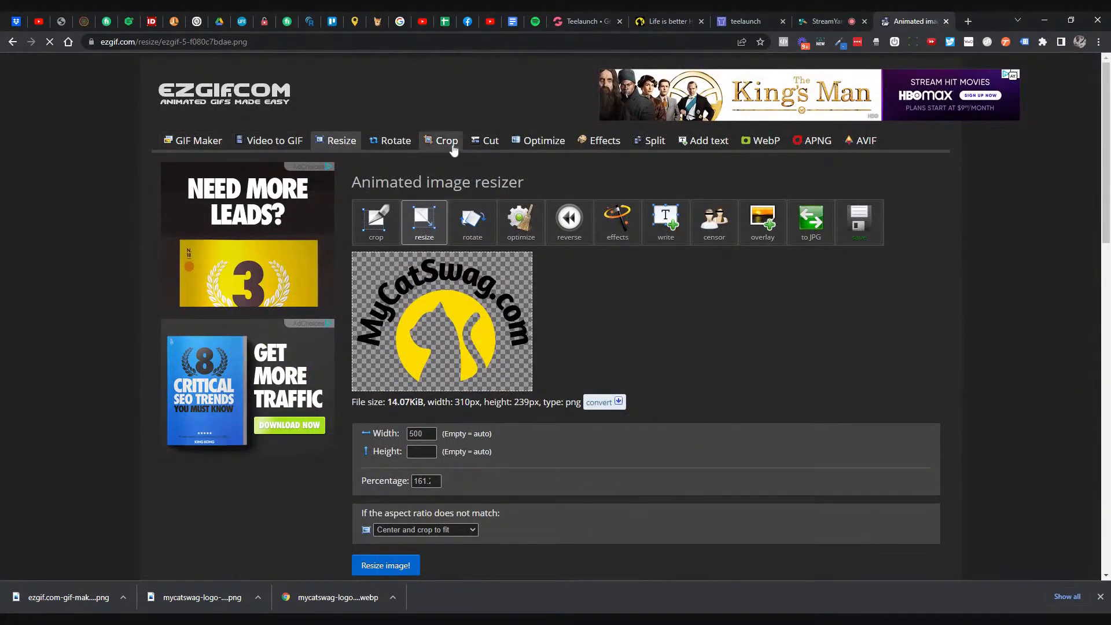
# - Upload the 500×385 logo PNG into ezgif's image optimizer
pyautogui.click(257, 112)
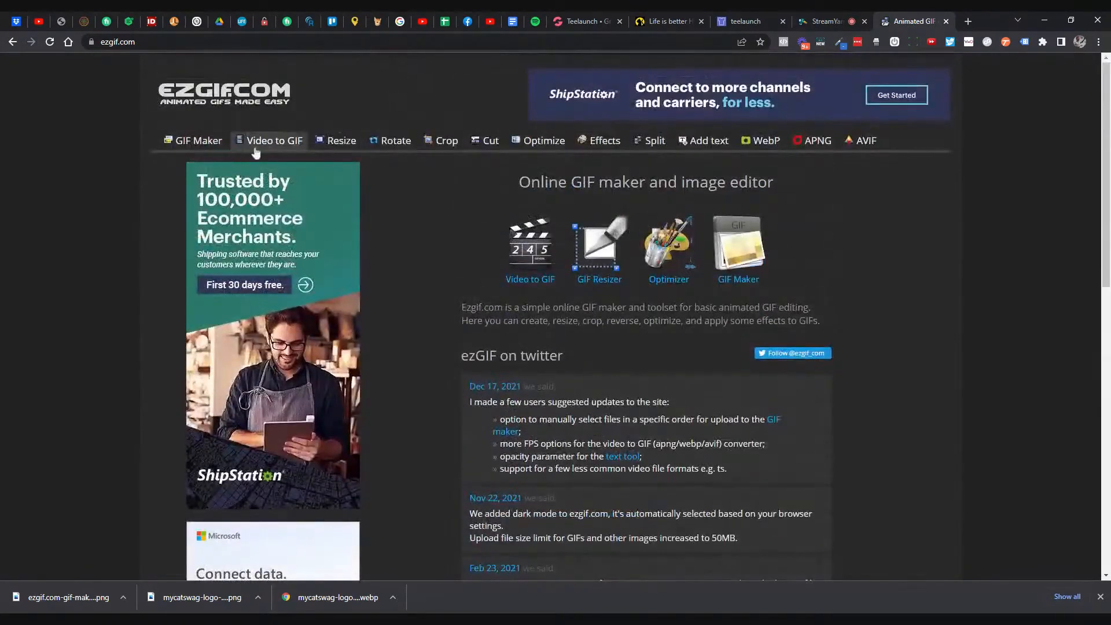
pyautogui.click(544, 145)
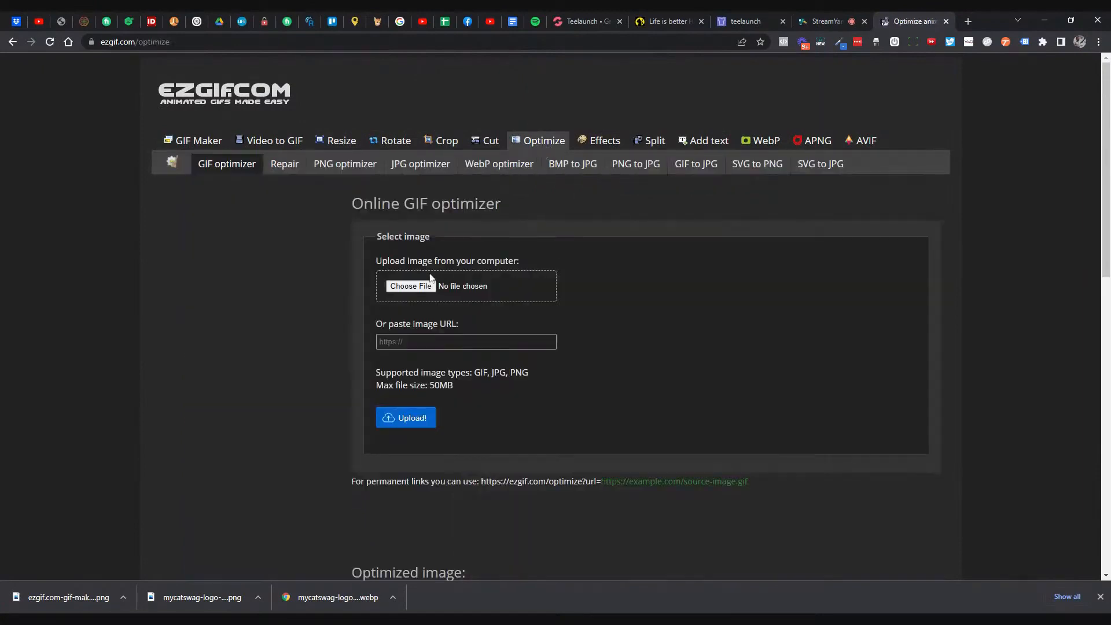
pyautogui.click(426, 286)
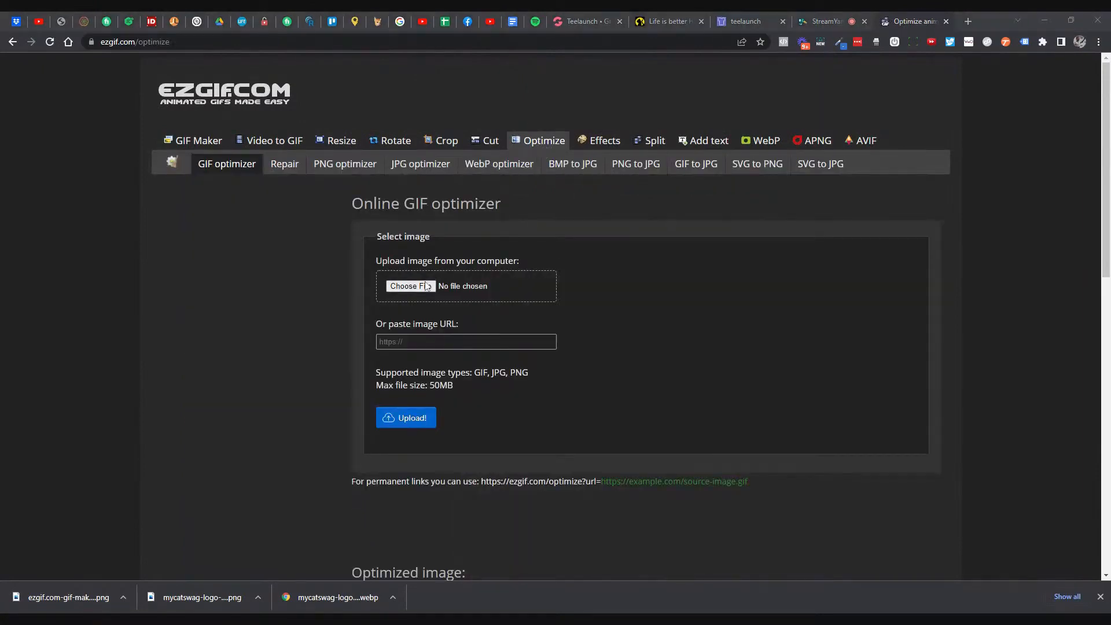
pyautogui.doubleClick(311, 189)
pyautogui.click(404, 423)
# - Optimize the logo PNG, reducing it to 45.07 KiB
pyautogui.scroll(-5, 604, 316)
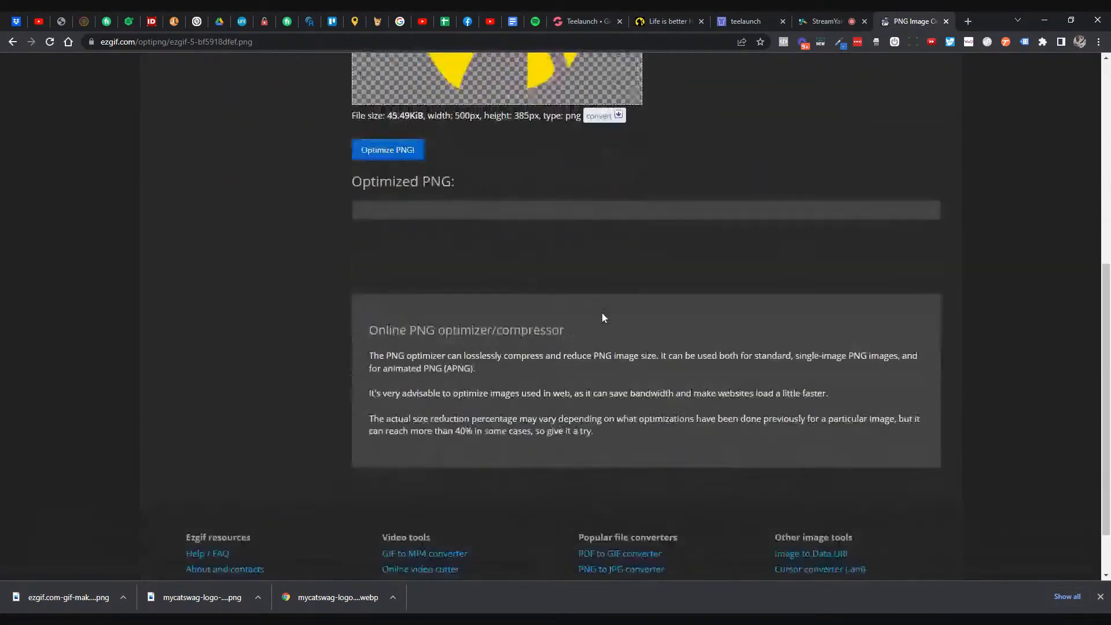
pyautogui.scroll(3, 508, 322)
pyautogui.click(418, 368)
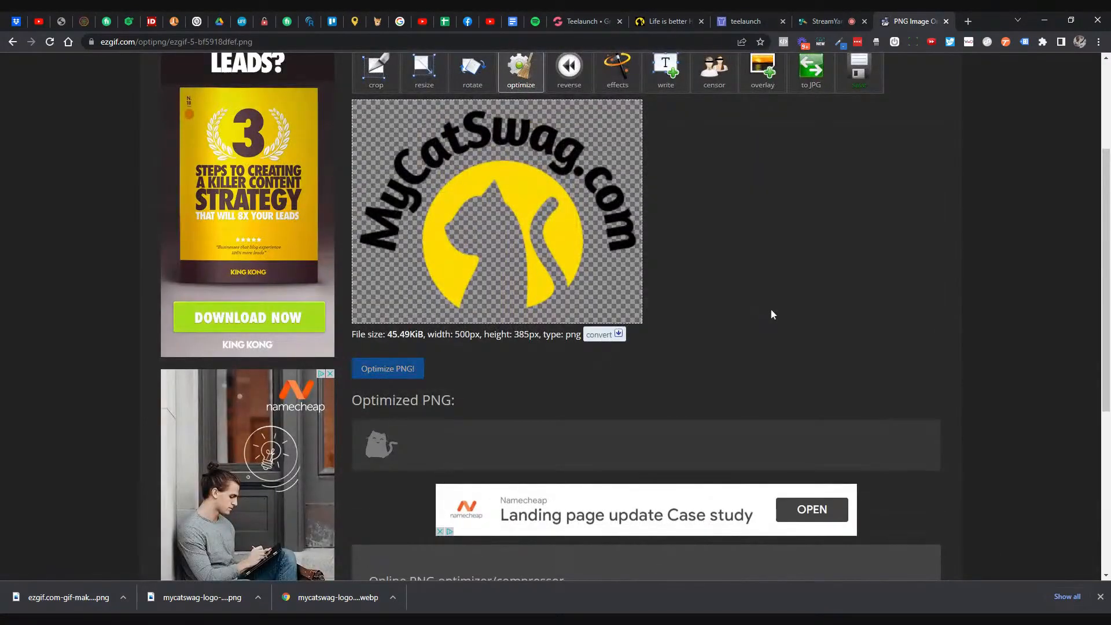
pyautogui.scroll(-2, 770, 315)
pyautogui.scroll(-3, 765, 310)
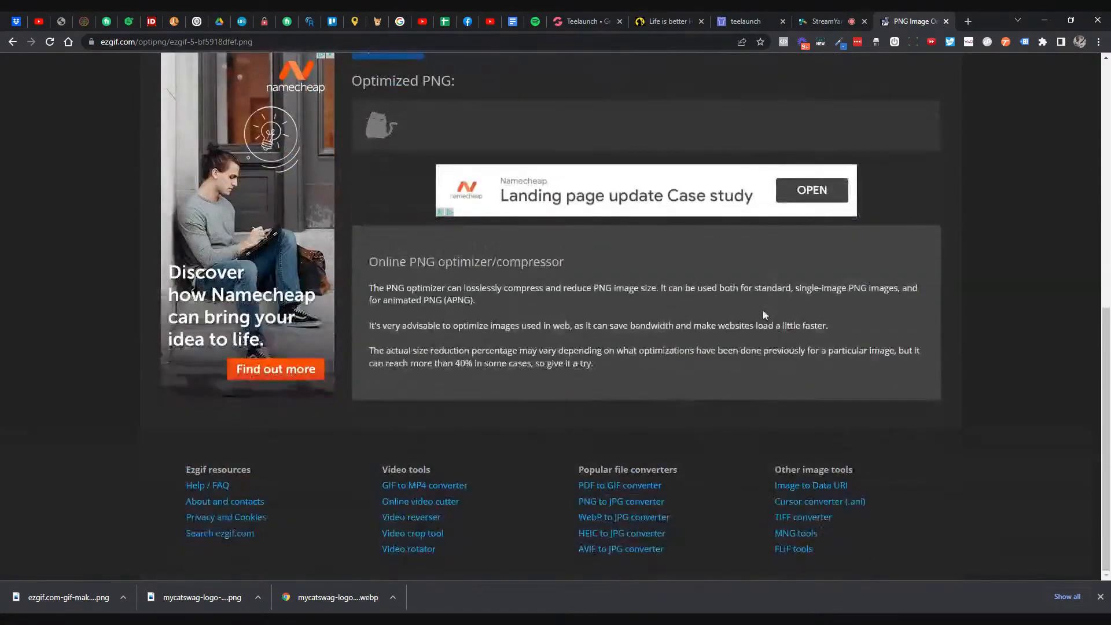
pyautogui.scroll(3, 738, 313)
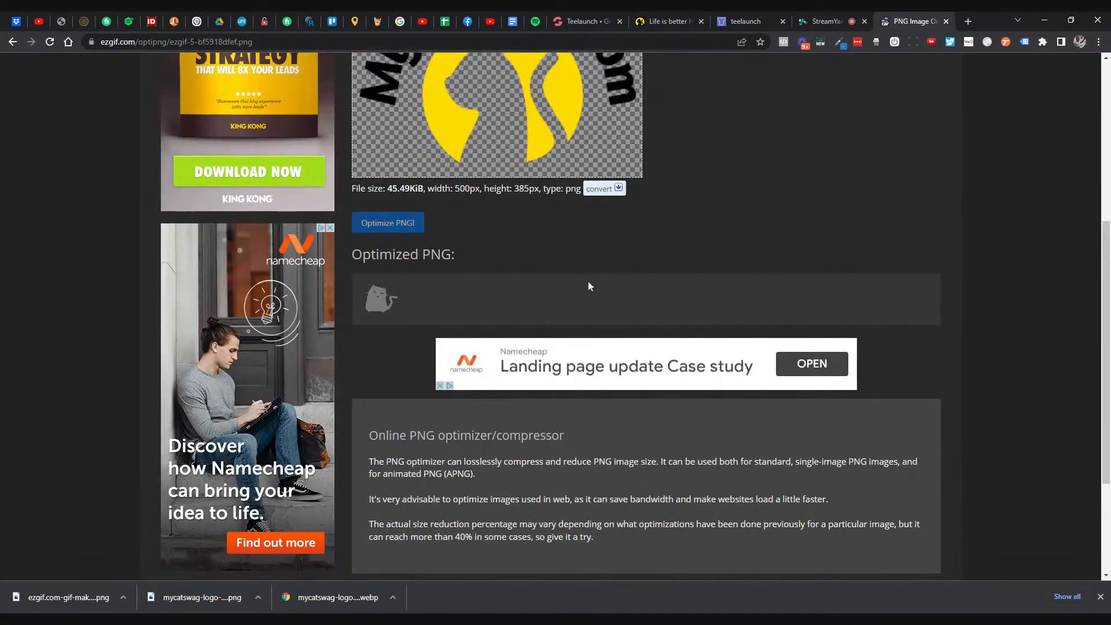
pyautogui.scroll(-2, 587, 284)
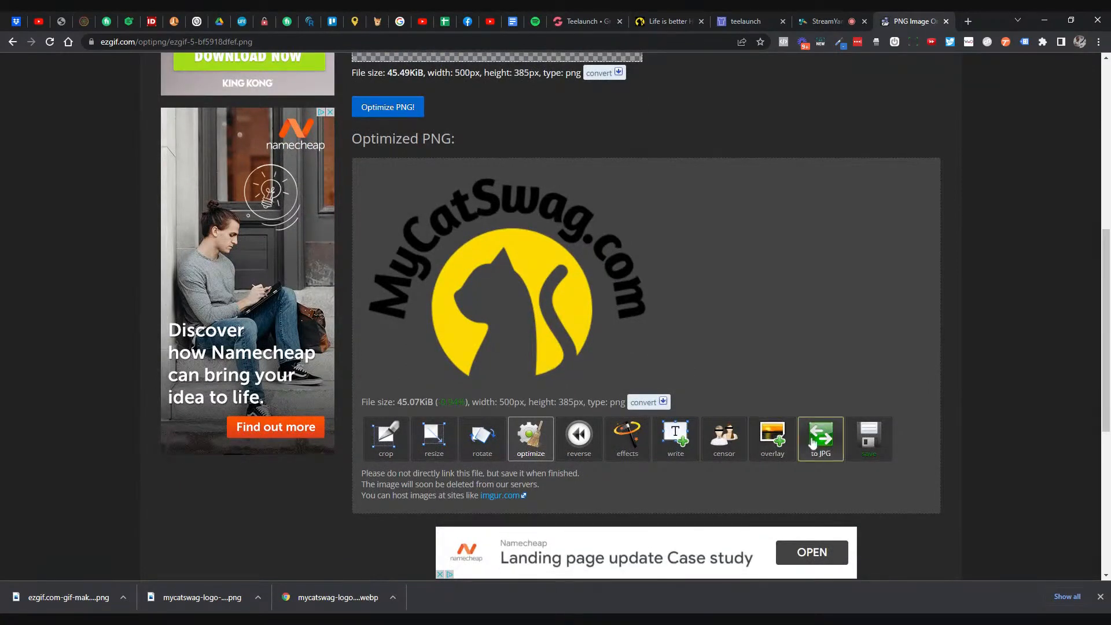
# - Convert the optimized logo PNG into a white-background JPG
pyautogui.scroll(-4, 760, 397)
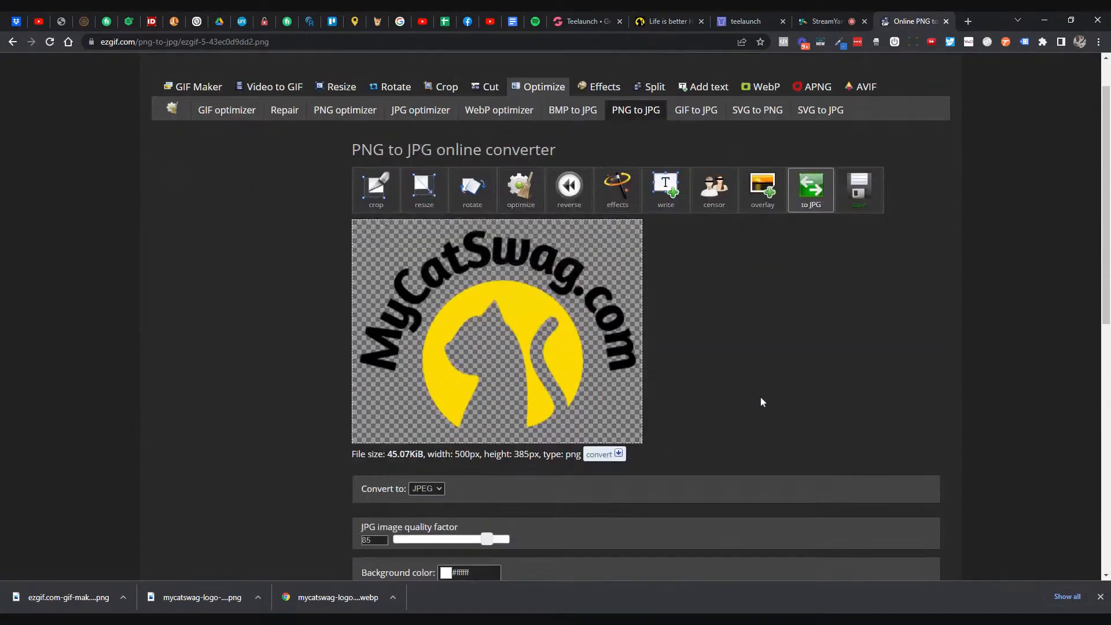
pyautogui.click(396, 453)
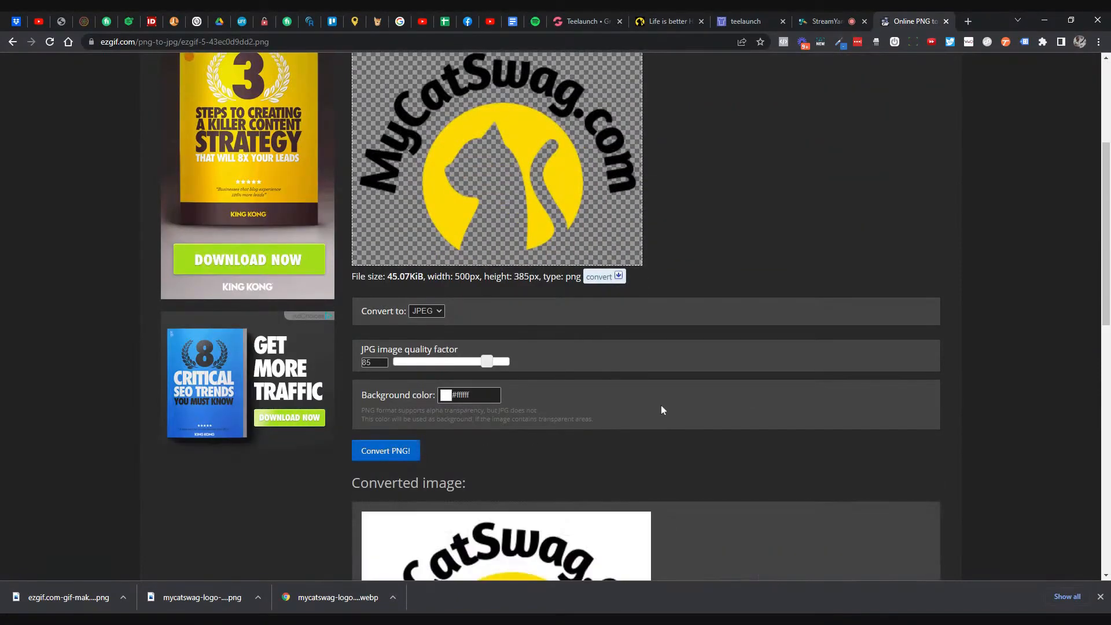
pyautogui.scroll(-3, 660, 405)
pyautogui.scroll(-2, 662, 408)
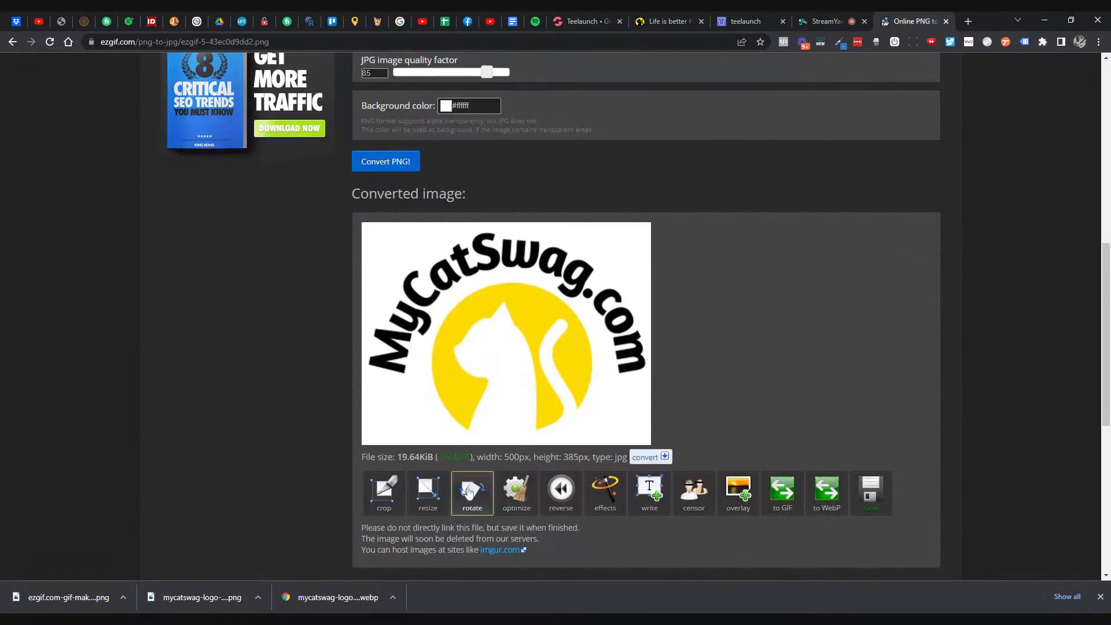
# - Resize the JPG logo to 500×500 px (22.01 KiB) and download it
pyautogui.click(427, 491)
pyautogui.scroll(-3, 760, 316)
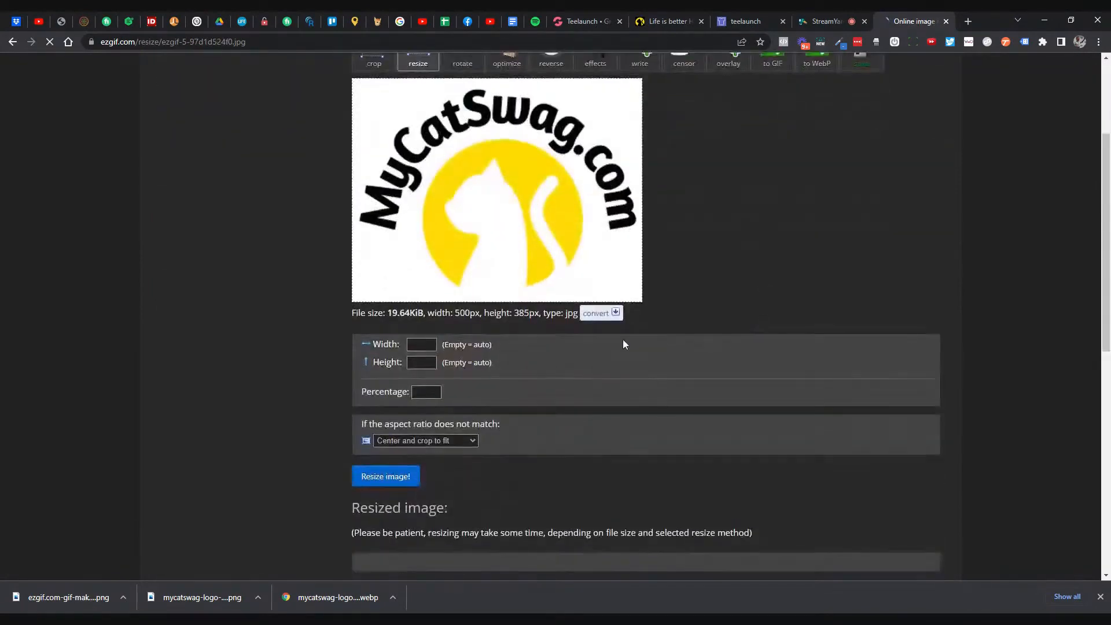
pyautogui.click(416, 344)
pyautogui.write('500')
pyautogui.press('Tab')
pyautogui.write('5')
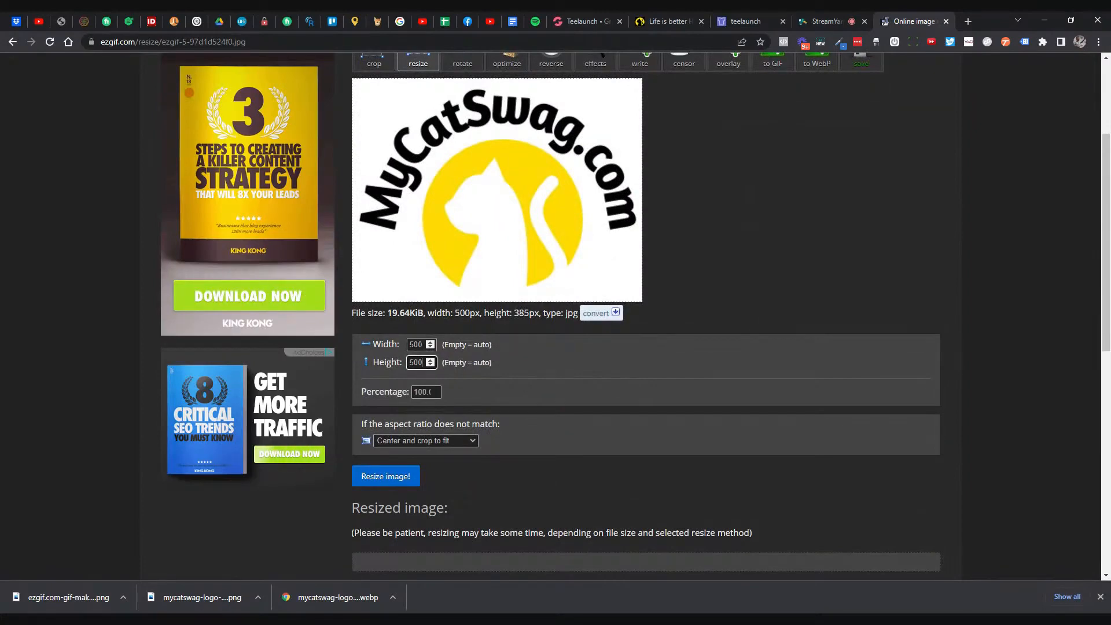
pyautogui.click(415, 475)
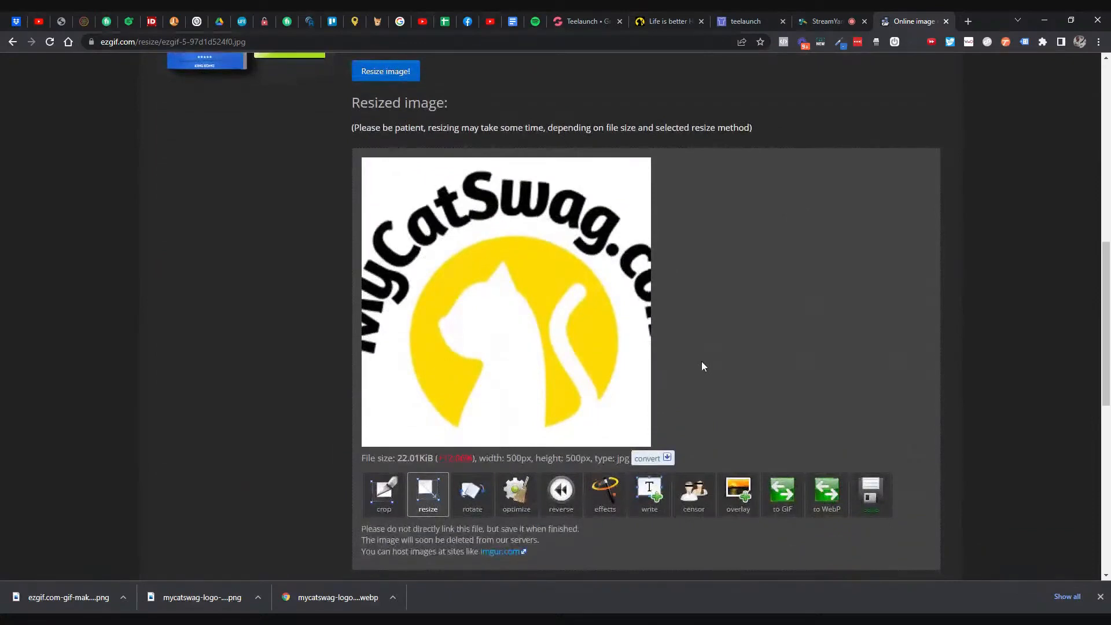
pyautogui.scroll(-2, 533, 308)
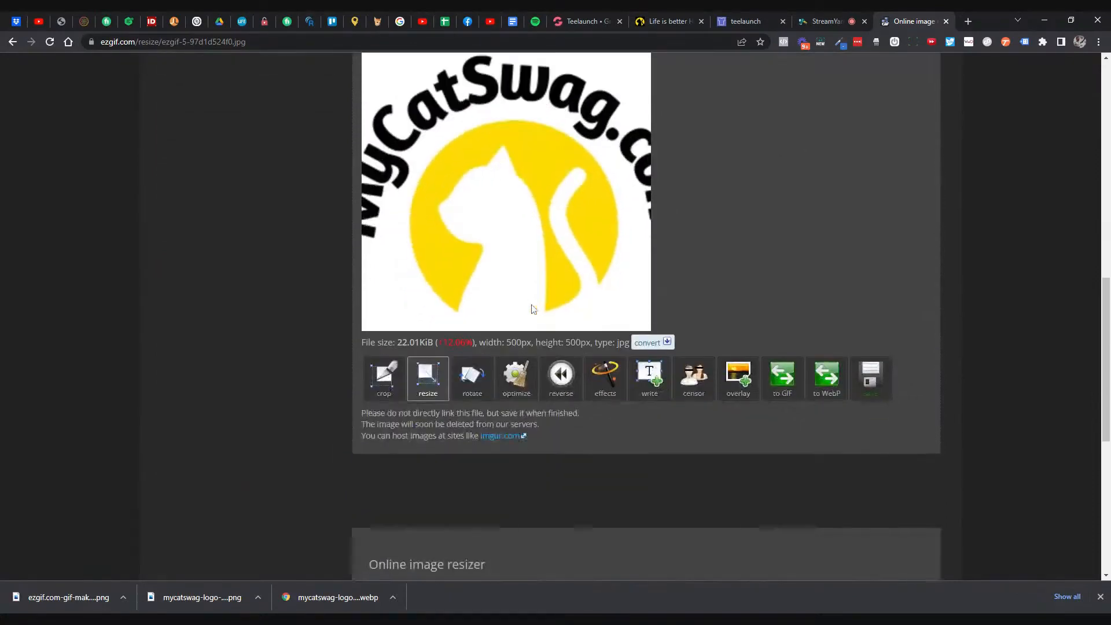
pyautogui.click(870, 376)
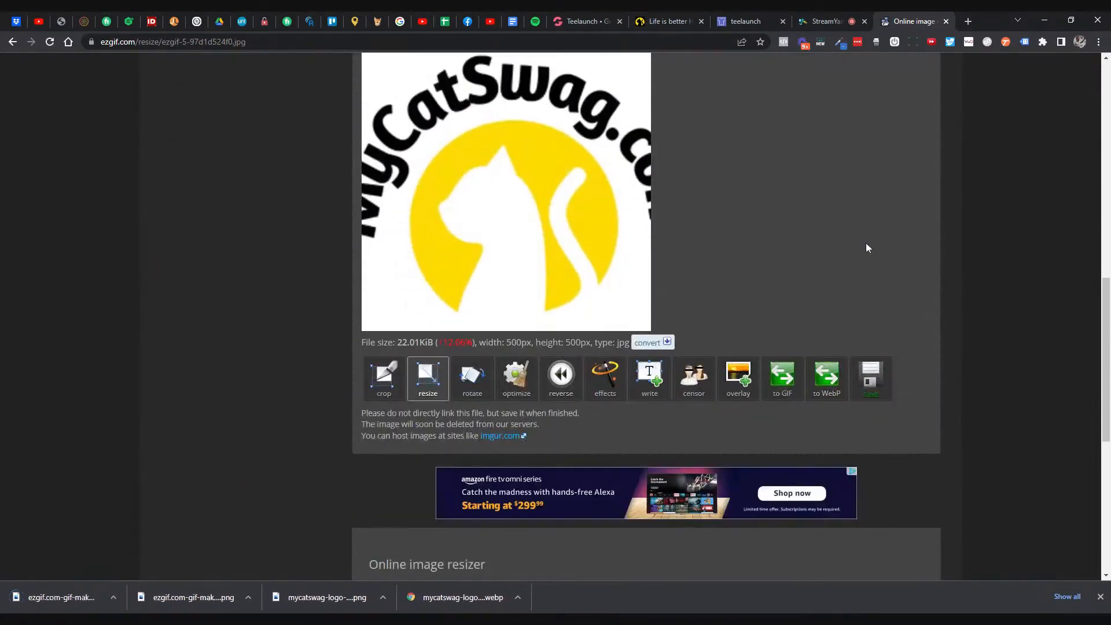
pyautogui.scroll(3, 853, 240)
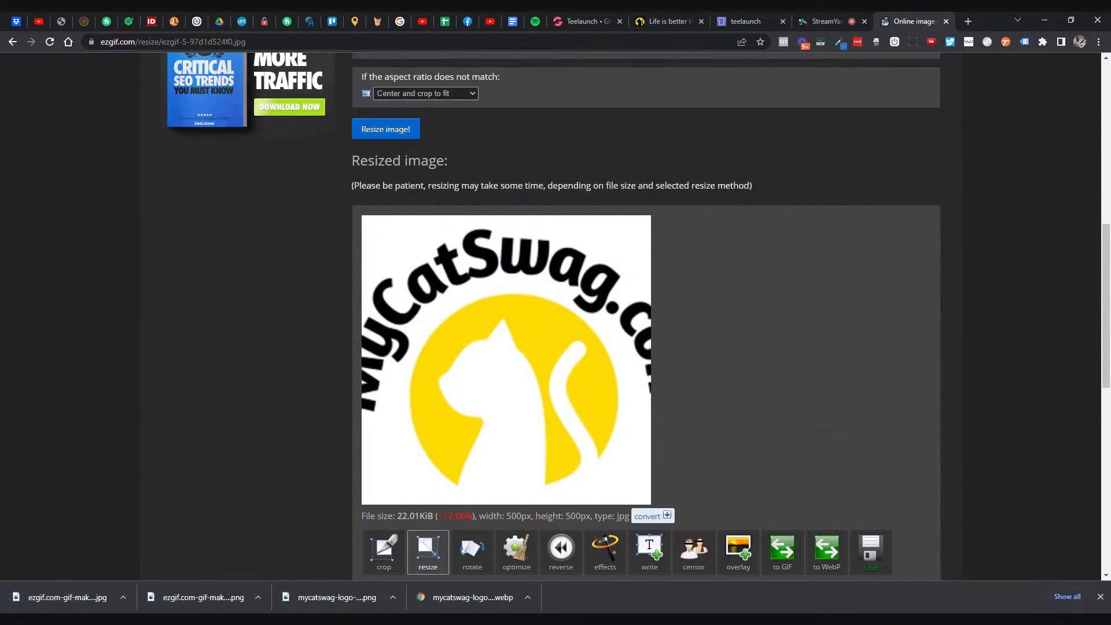
pyautogui.scroll(7, 806, 260)
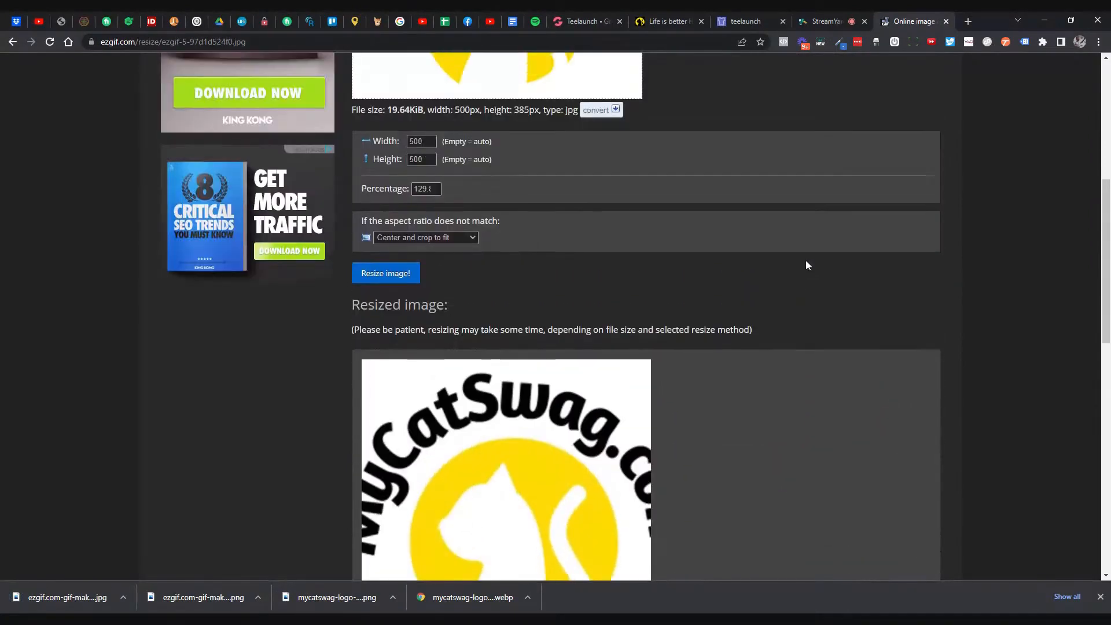
pyautogui.scroll(2, 725, 224)
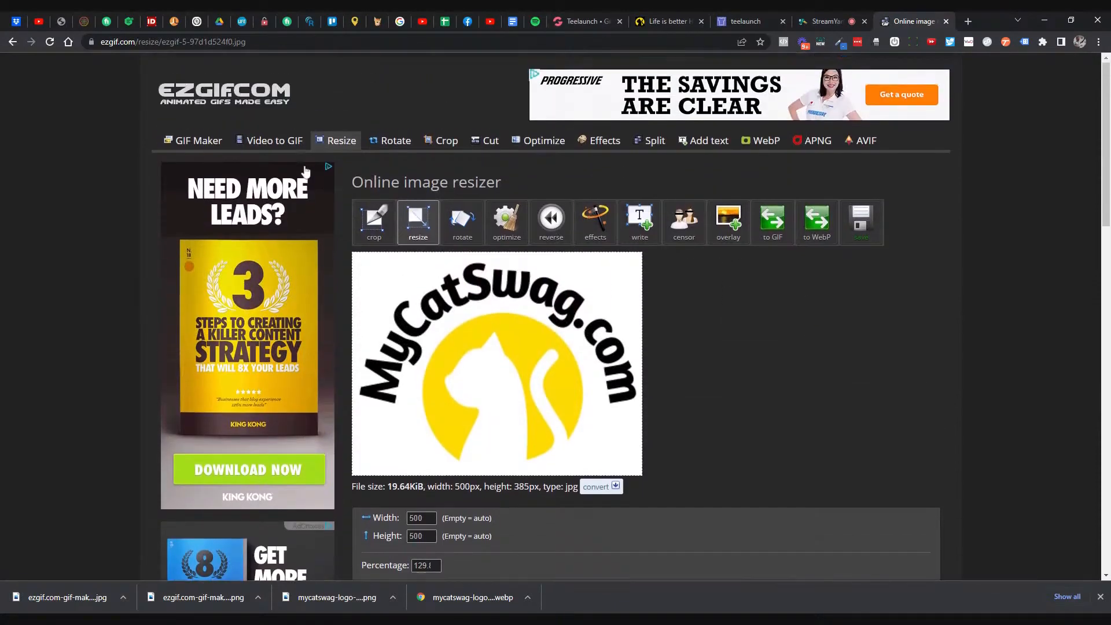
# - Upload the original 310×239 logo PNG and enlarge it to 1000 px wide (1000×771, 125.55 KiB)
pyautogui.click(317, 149)
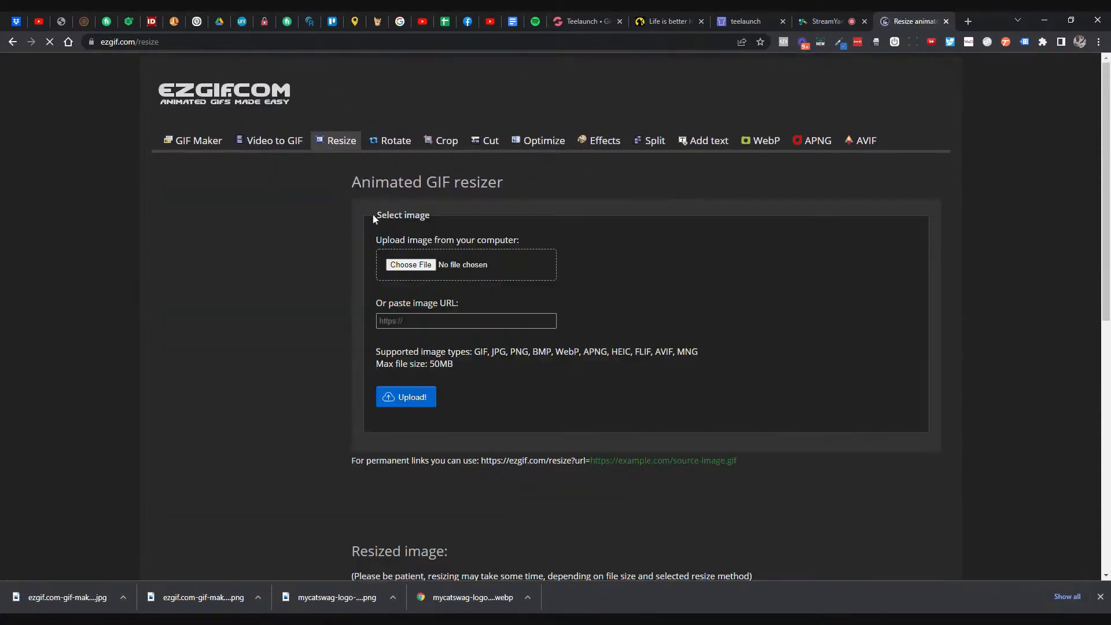
pyautogui.doubleClick(399, 270)
pyautogui.click(425, 397)
pyautogui.scroll(-3, 627, 294)
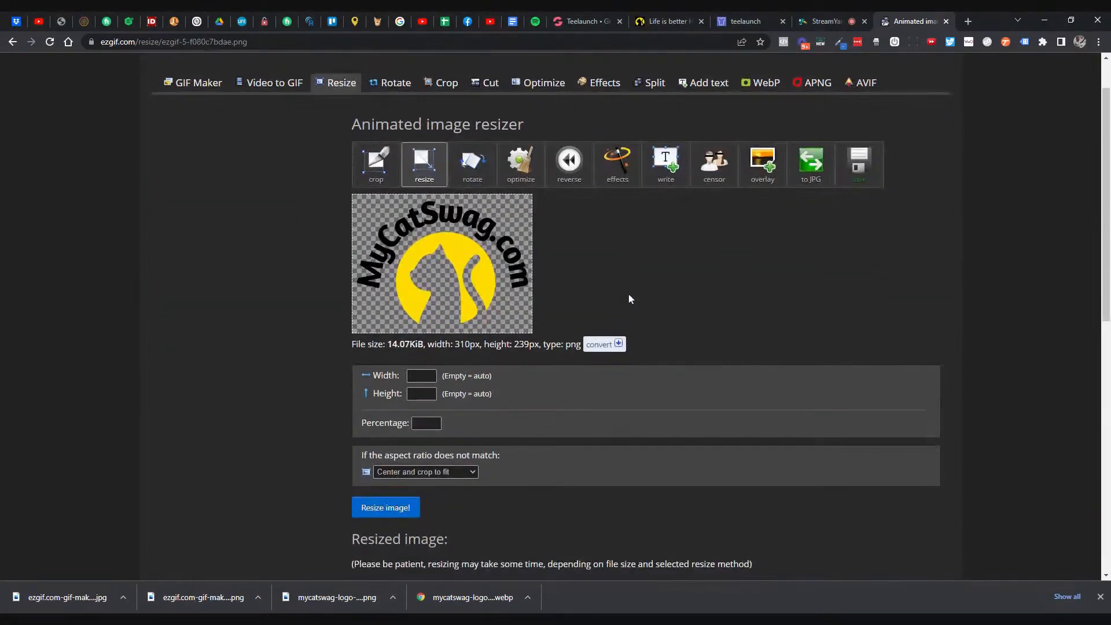
pyautogui.click(412, 260)
pyautogui.write('1000')
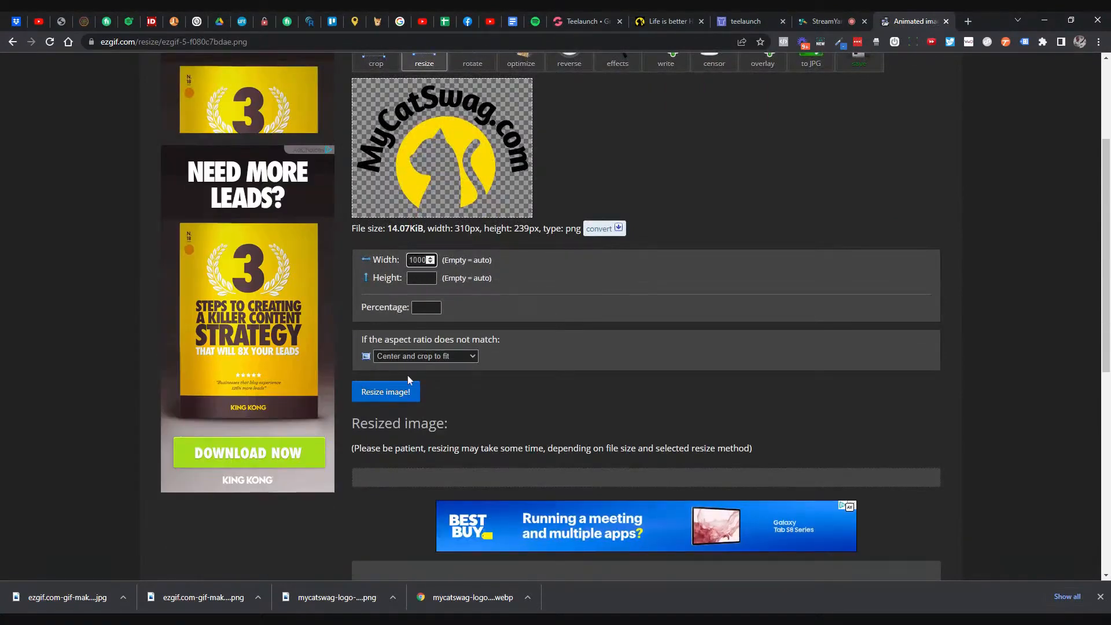
pyautogui.click(399, 392)
pyautogui.scroll(-2, 701, 297)
pyautogui.scroll(-6, 701, 299)
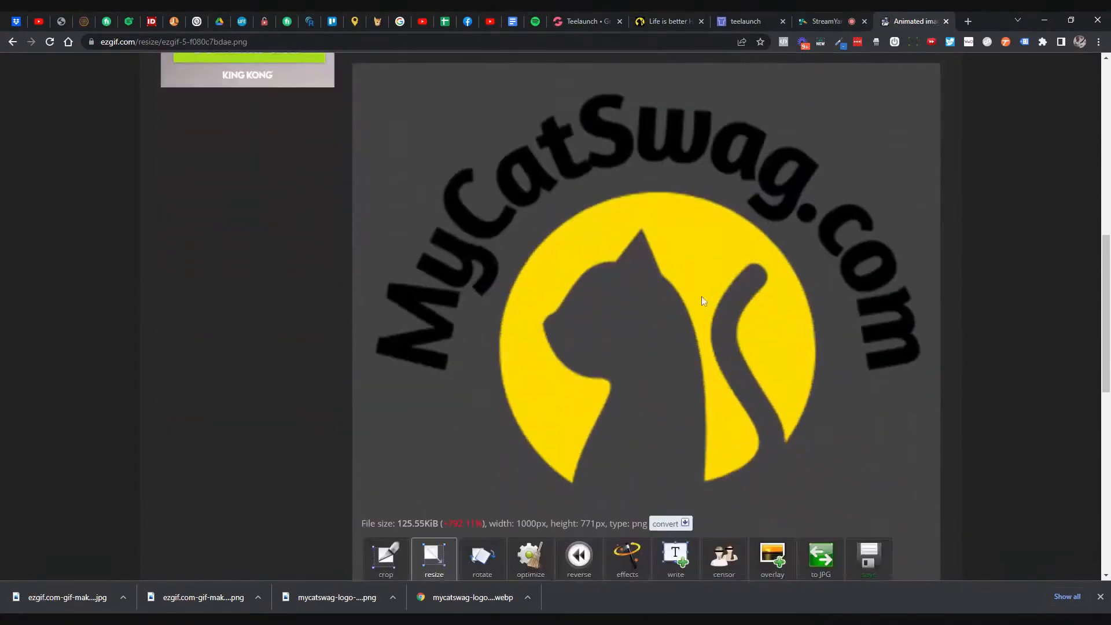
# - Start cropping the 1000×771 logo with a fixed square aspect ratio
pyautogui.click(387, 500)
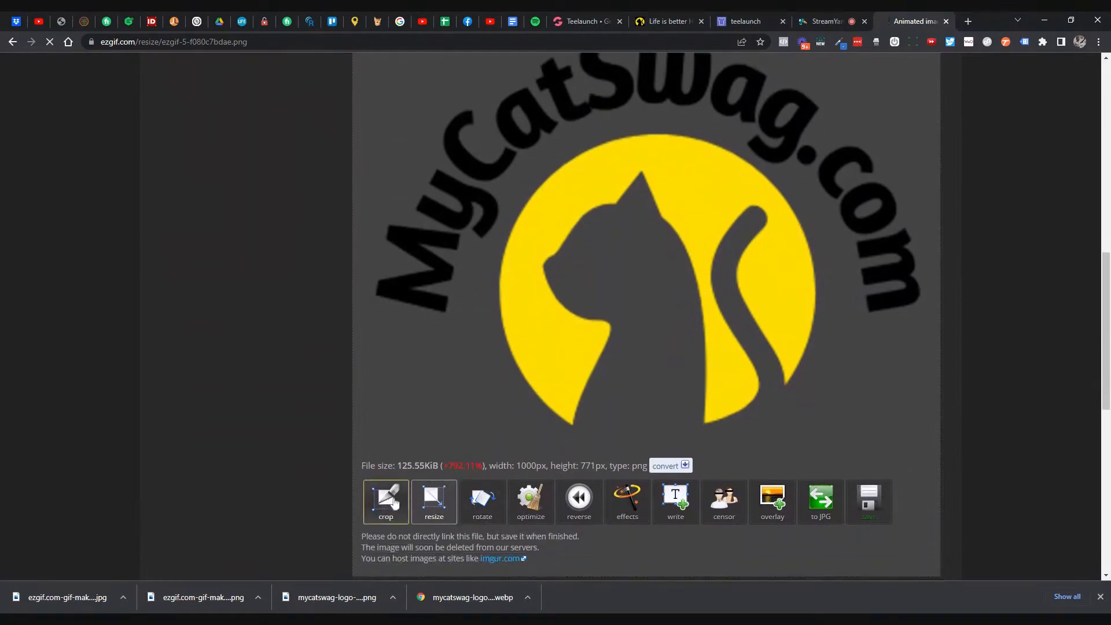
pyautogui.scroll(-5, 627, 364)
pyautogui.scroll(-2, 188, 387)
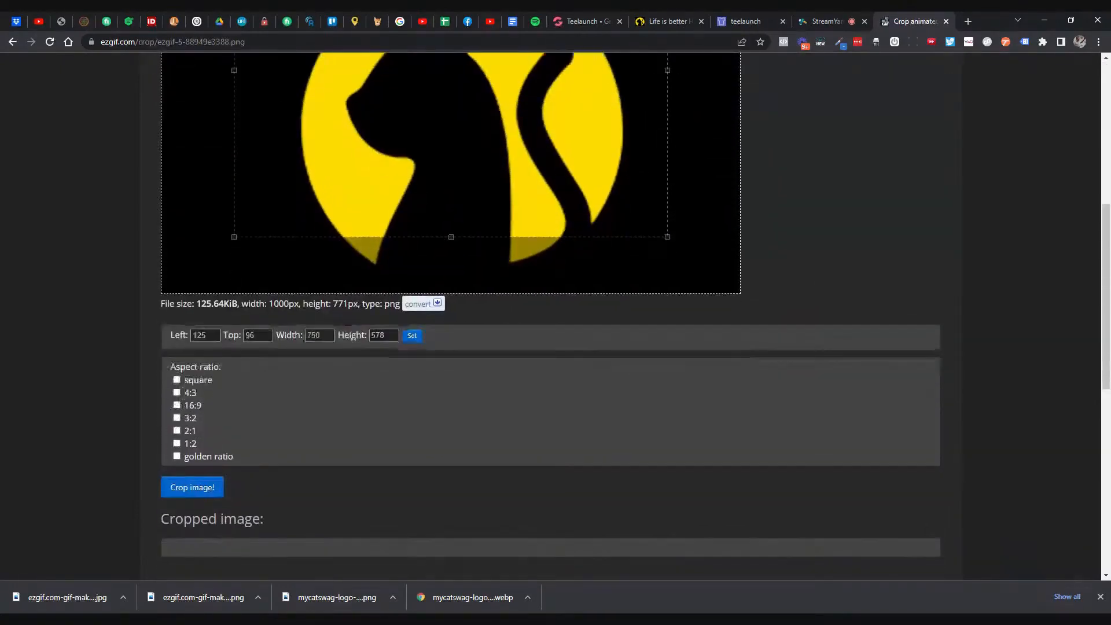
pyautogui.click(177, 380)
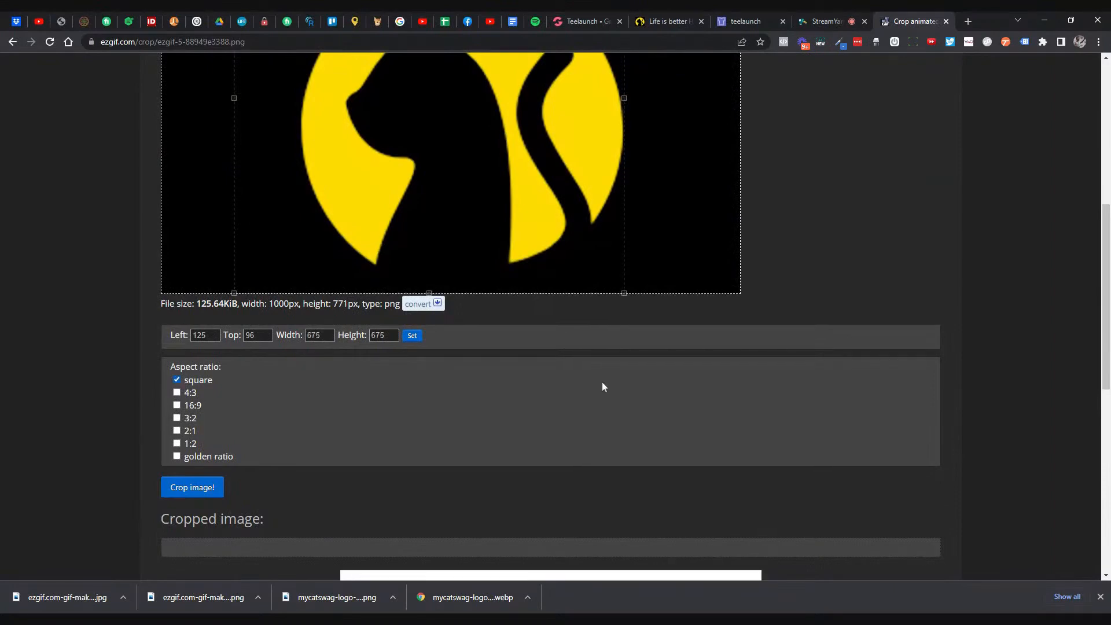
pyautogui.scroll(4, 602, 382)
pyautogui.scroll(3, 515, 323)
# - Centre the square on the yellow cat circle and crop to 675×675 px
pyautogui.scroll(-2, 513, 324)
pyautogui.scroll(-5, 513, 325)
pyautogui.scroll(5, 583, 333)
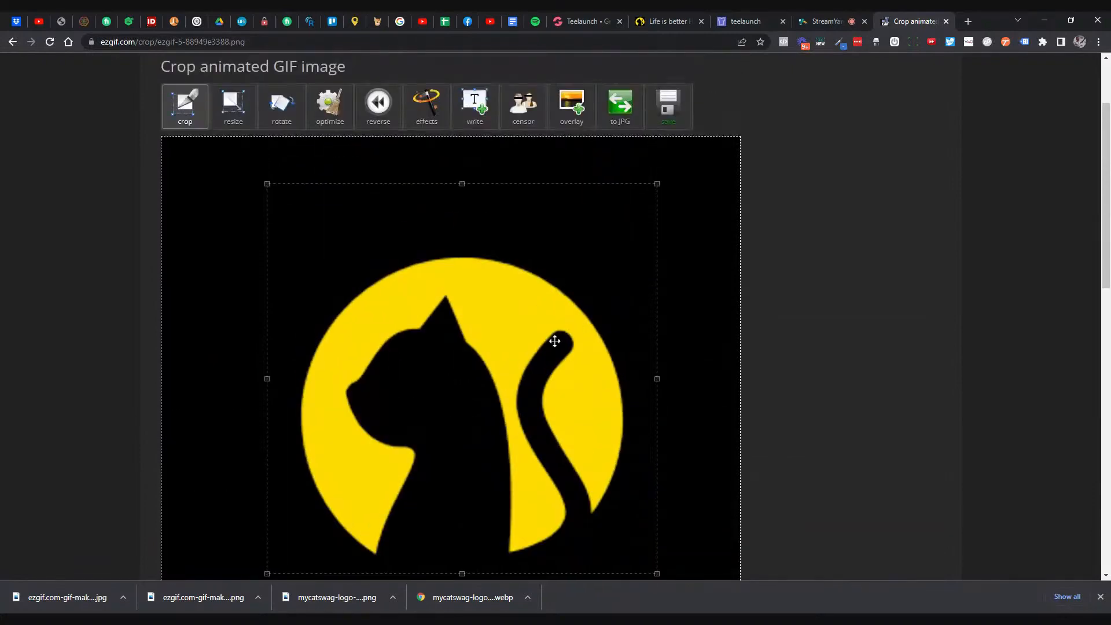
pyautogui.moveTo(537, 362); pyautogui.dragTo(548, 362)
pyautogui.scroll(-2, 746, 321)
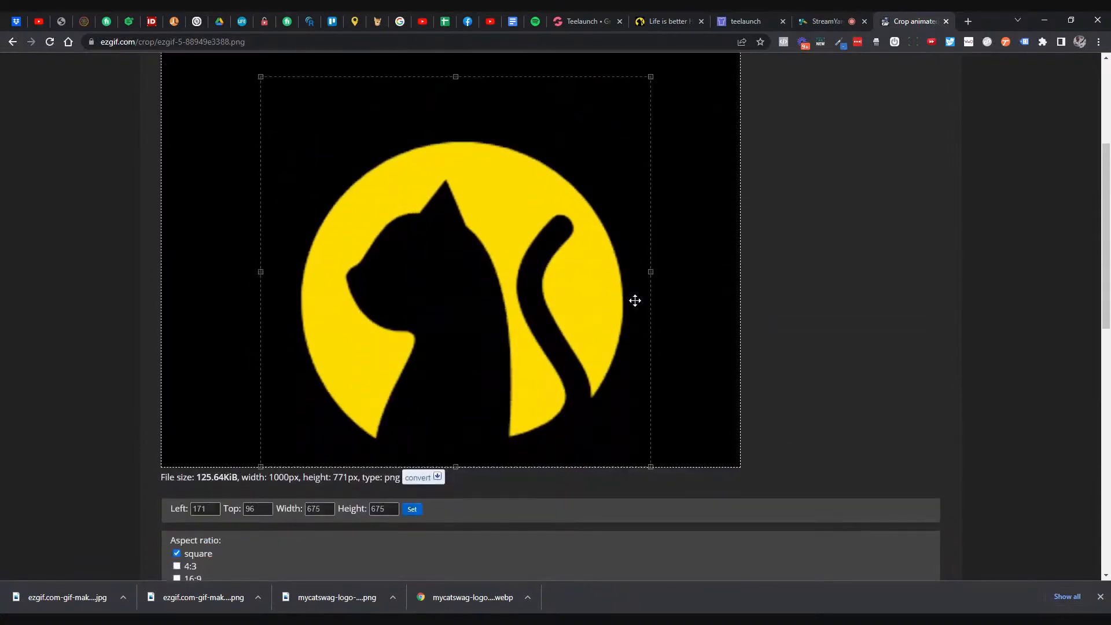
pyautogui.moveTo(602, 297); pyautogui.dragTo(596, 298)
pyautogui.scroll(-4, 422, 385)
pyautogui.click(164, 435)
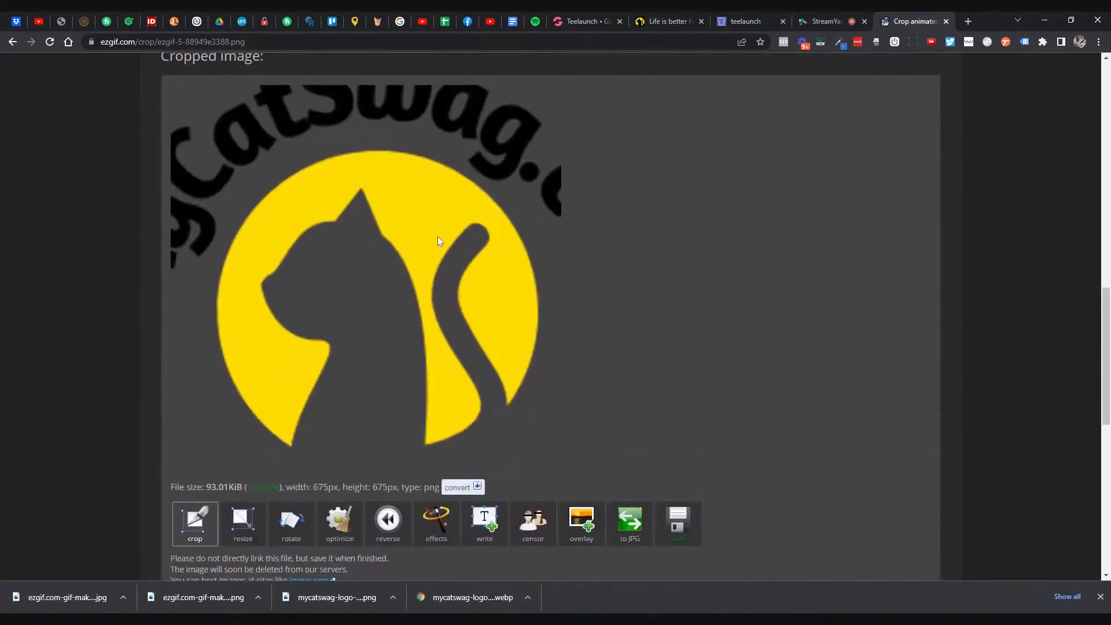
# - Attach the square cat logo JPG as the packing slip logo and save the packing slip
pyautogui.click(752, 22)
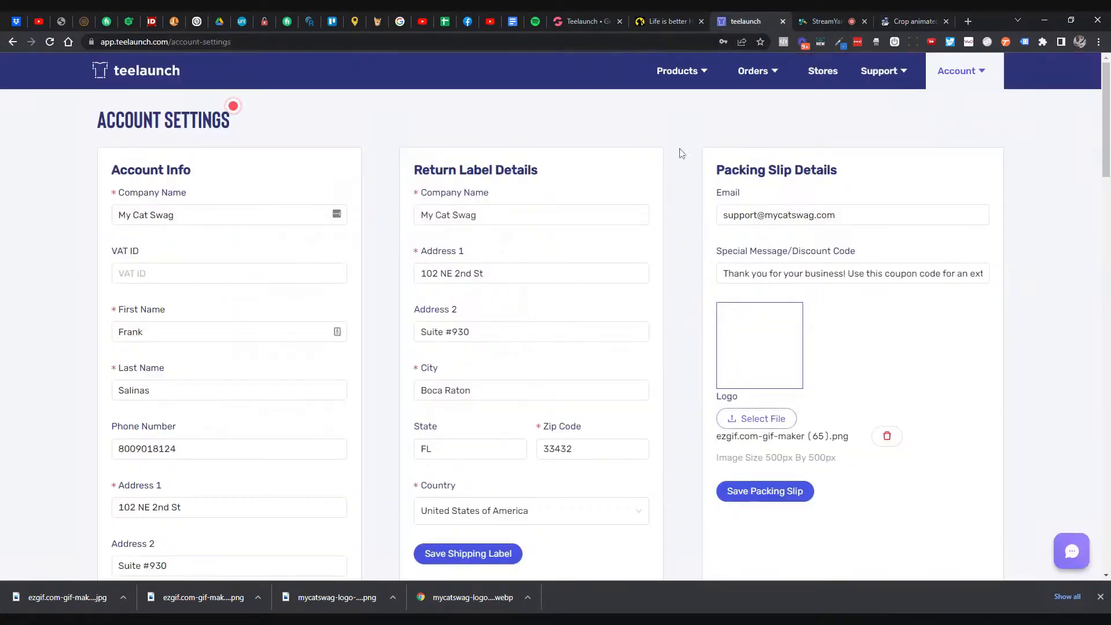
pyautogui.click(754, 420)
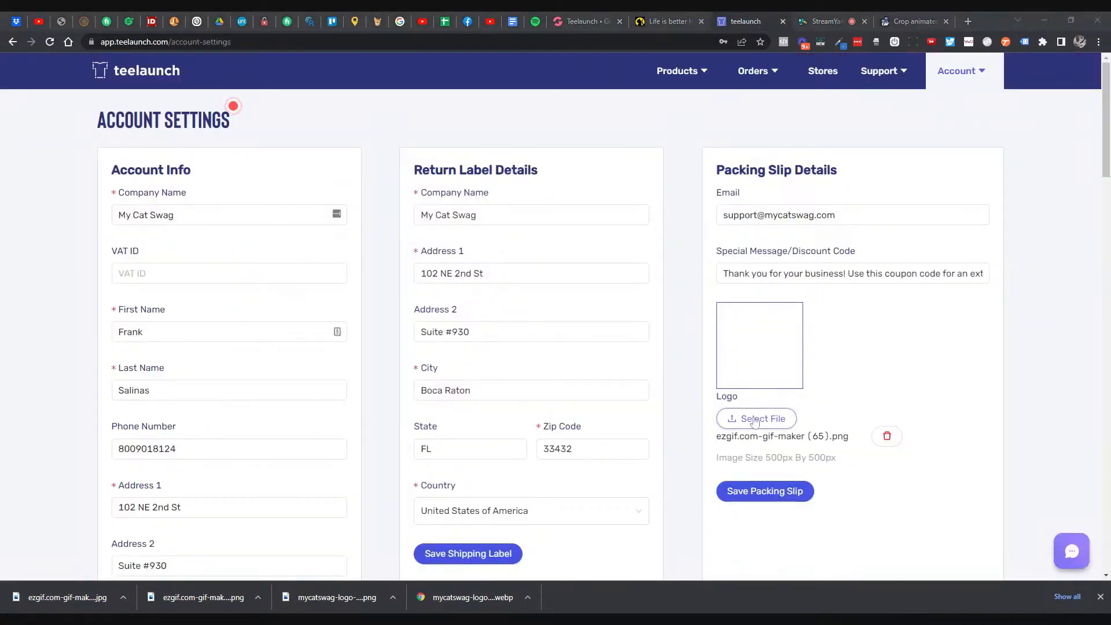
pyautogui.doubleClick(418, 228)
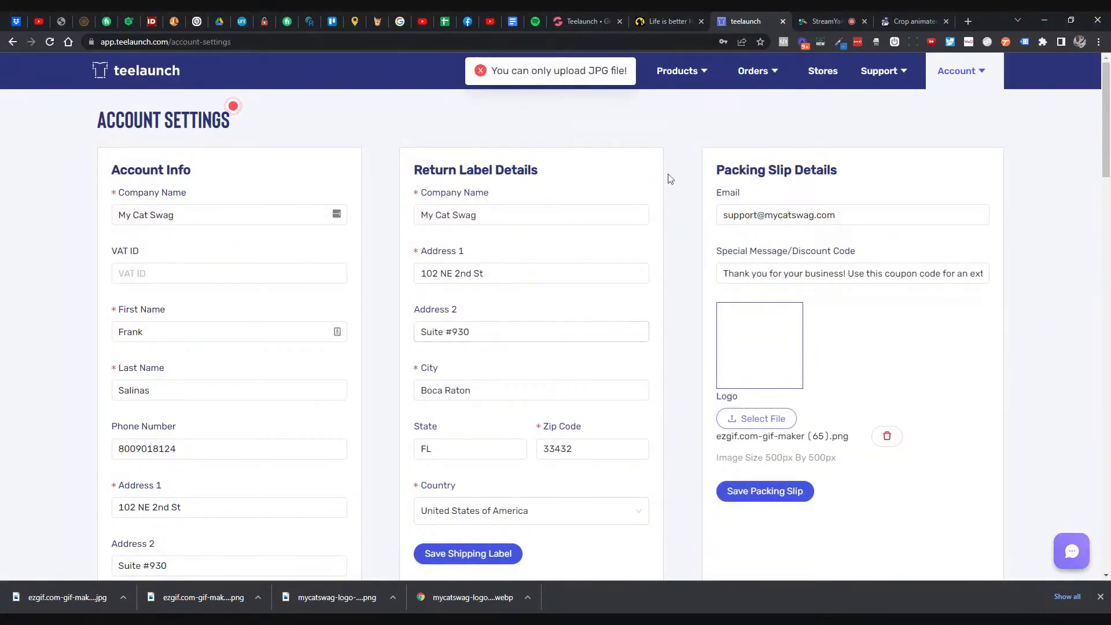
pyautogui.click(744, 421)
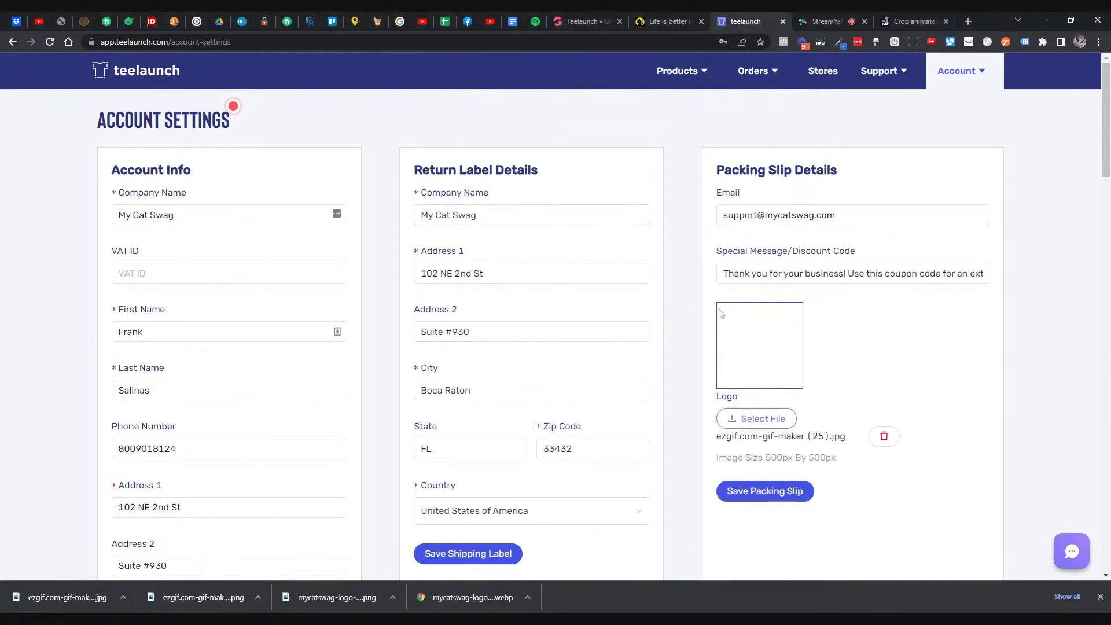
pyautogui.click(754, 498)
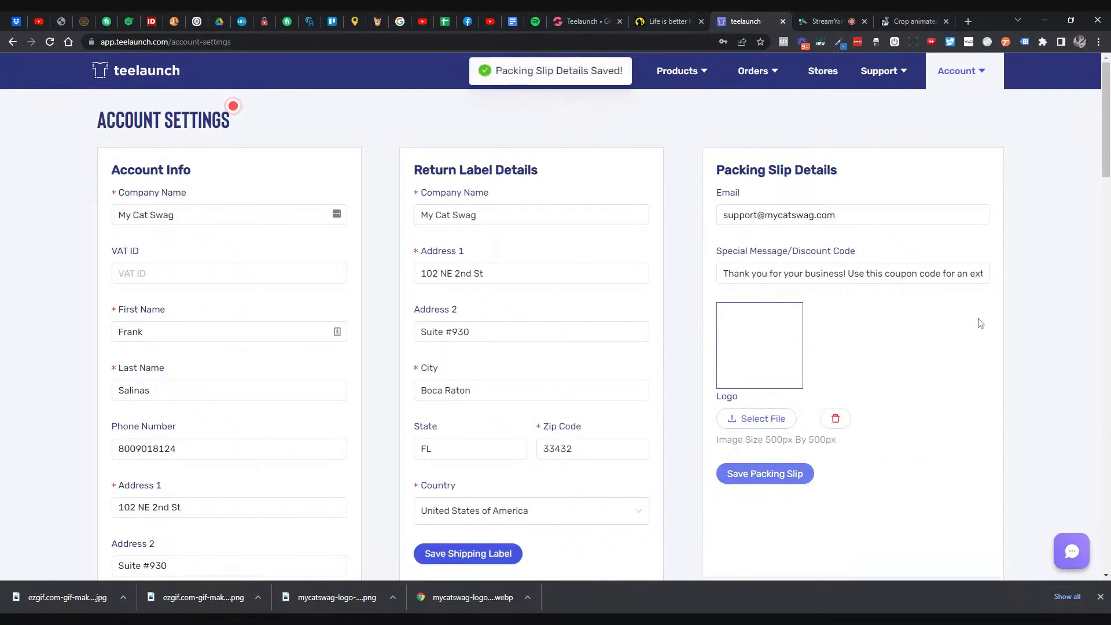
pyautogui.scroll(-1, 954, 315)
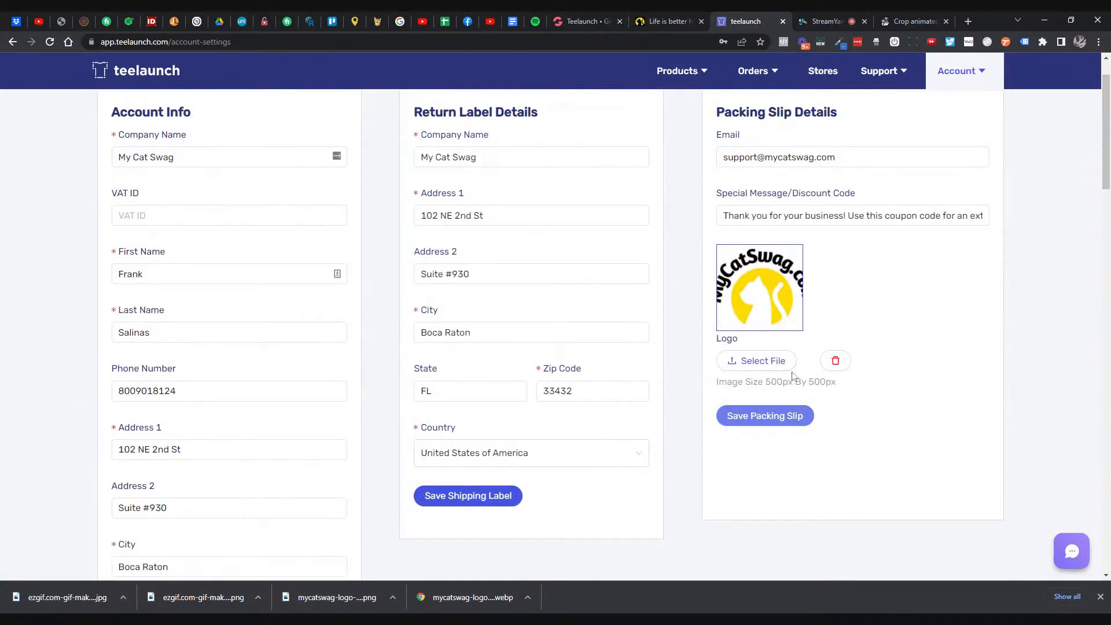
pyautogui.moveTo(770, 382); pyautogui.dragTo(843, 387)
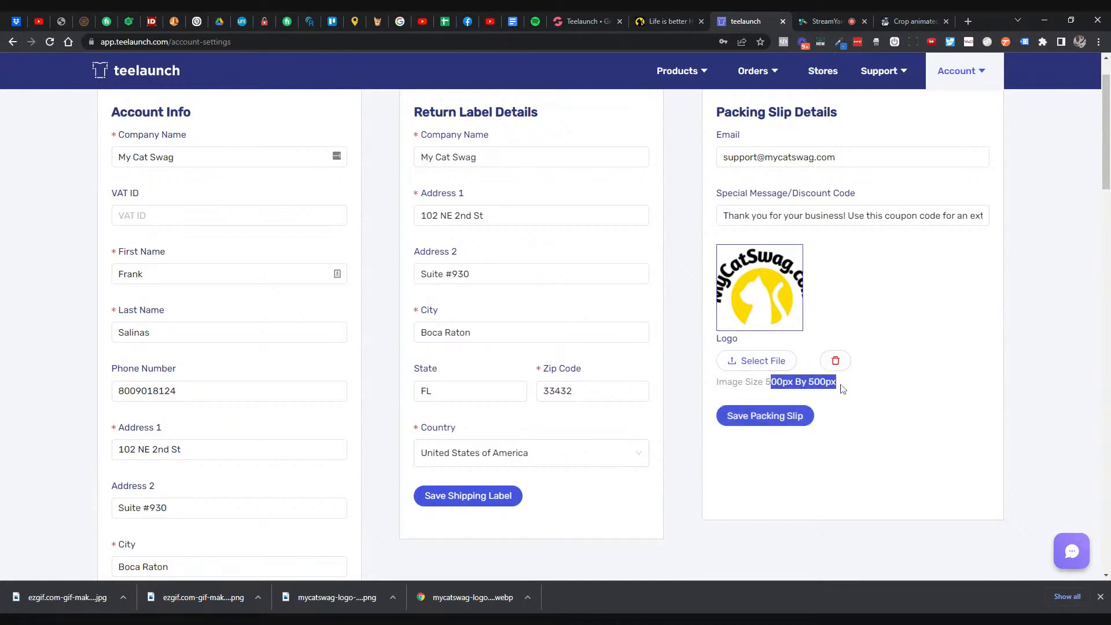
pyautogui.click(884, 378)
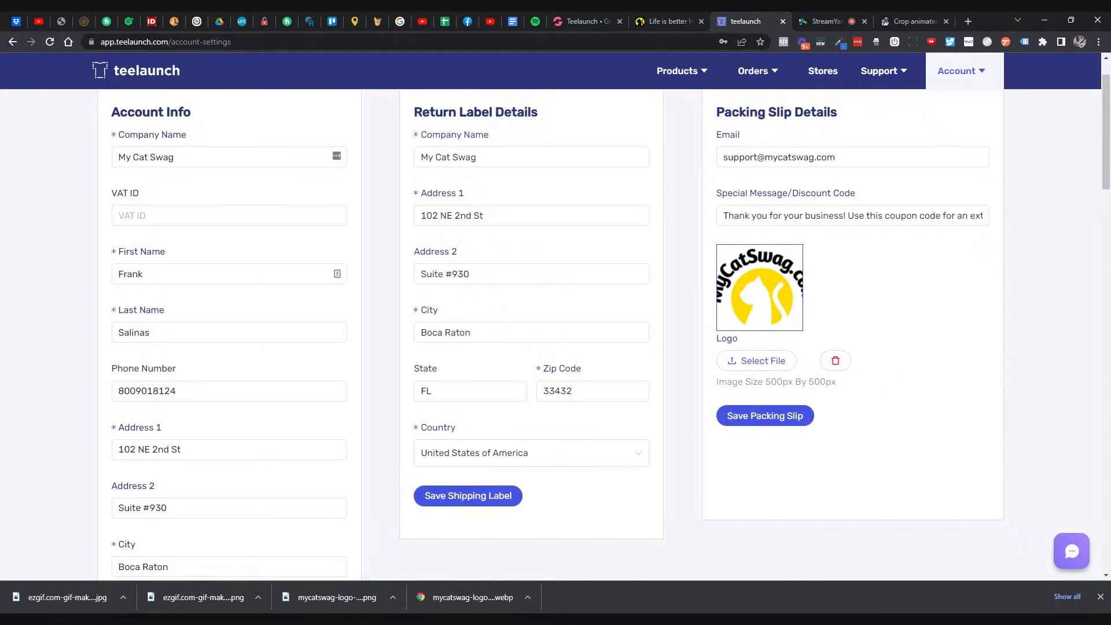
# - Review the special message up to the TY15 code and check the store domain
pyautogui.click(828, 215)
pyautogui.press('Right')
pyautogui.press('Right')
pyautogui.press('Right')
pyautogui.press('Right')
pyautogui.press('Right')
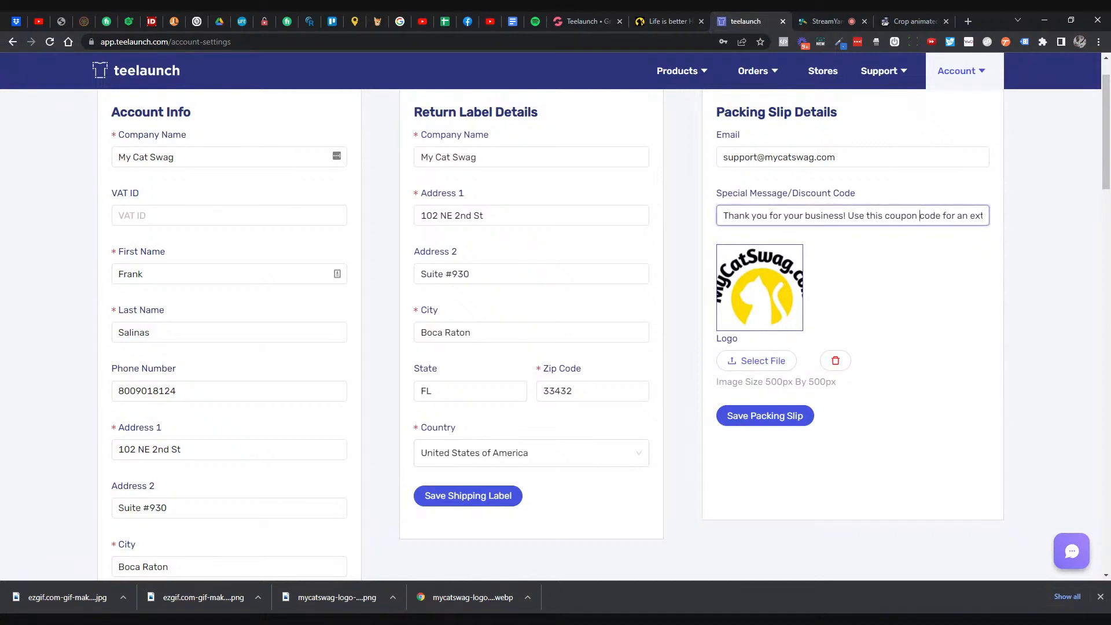
pyautogui.press('Right')
pyautogui.press('Right')
pyautogui.press('Right')
pyautogui.press('Right')
pyautogui.press('Right')
pyautogui.press('Right')
pyautogui.press('Right')
pyautogui.press('Right')
pyautogui.press('Right')
pyautogui.press('Right')
pyautogui.press('Right')
pyautogui.press('Right')
pyautogui.press('Right')
pyautogui.press('Right')
pyautogui.press('Right')
pyautogui.press('Right')
pyautogui.press('Right')
pyautogui.press('Right')
pyautogui.press('Right')
pyautogui.press('Right')
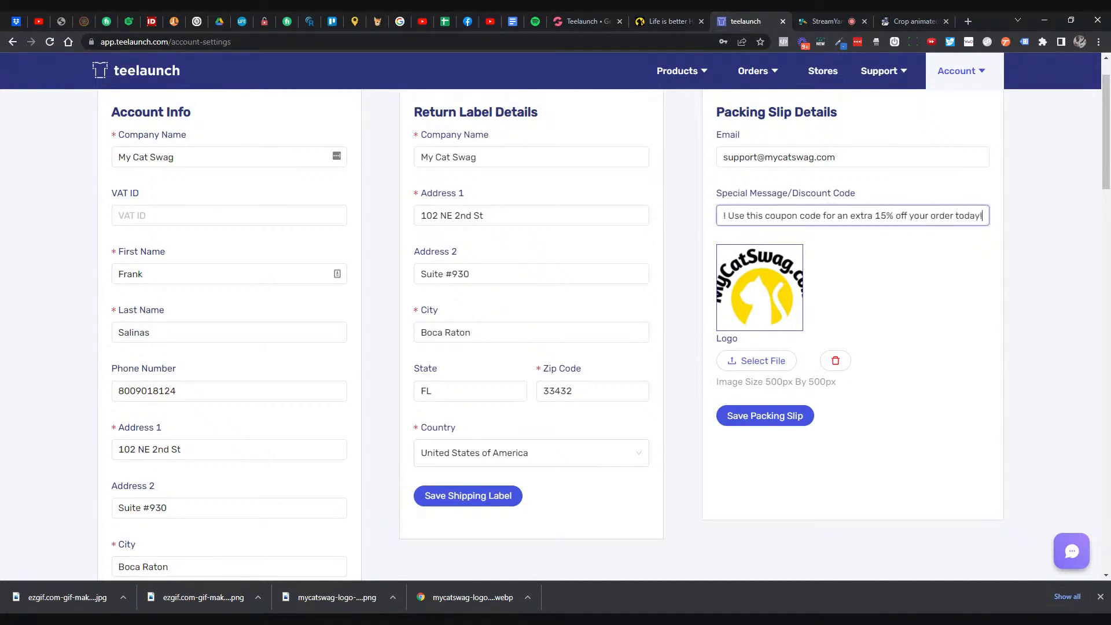
pyautogui.press('Right')
pyautogui.press('Right')
pyautogui.press('Right')
pyautogui.press('Right')
pyautogui.press('Right')
pyautogui.press('Right')
pyautogui.press('Right')
pyautogui.press('Right')
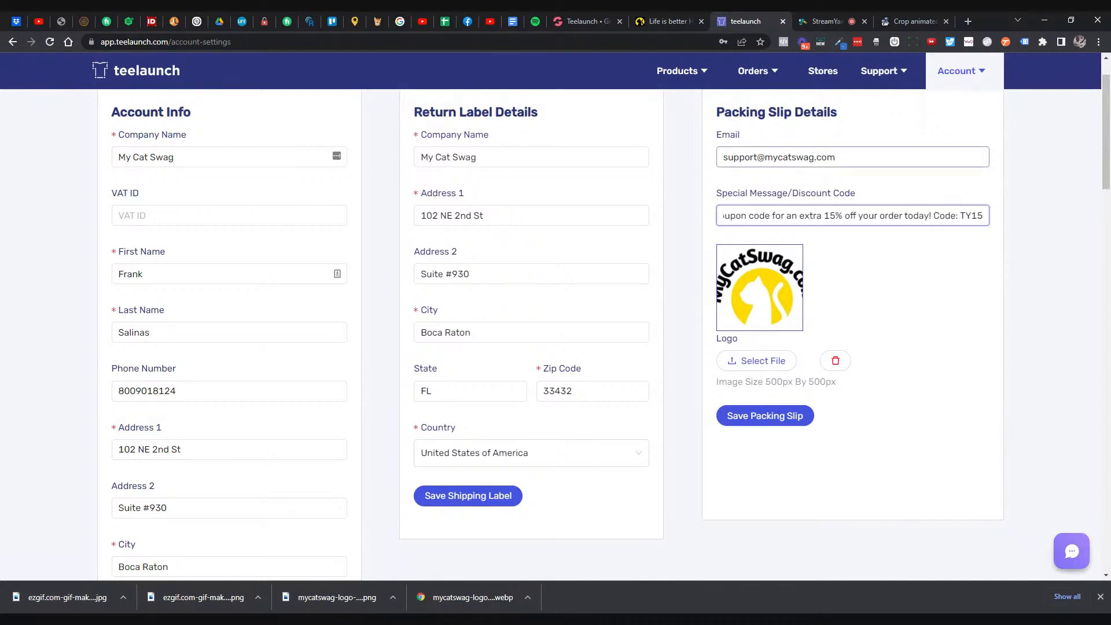
pyautogui.doubleClick(801, 158)
pyautogui.click(910, 216)
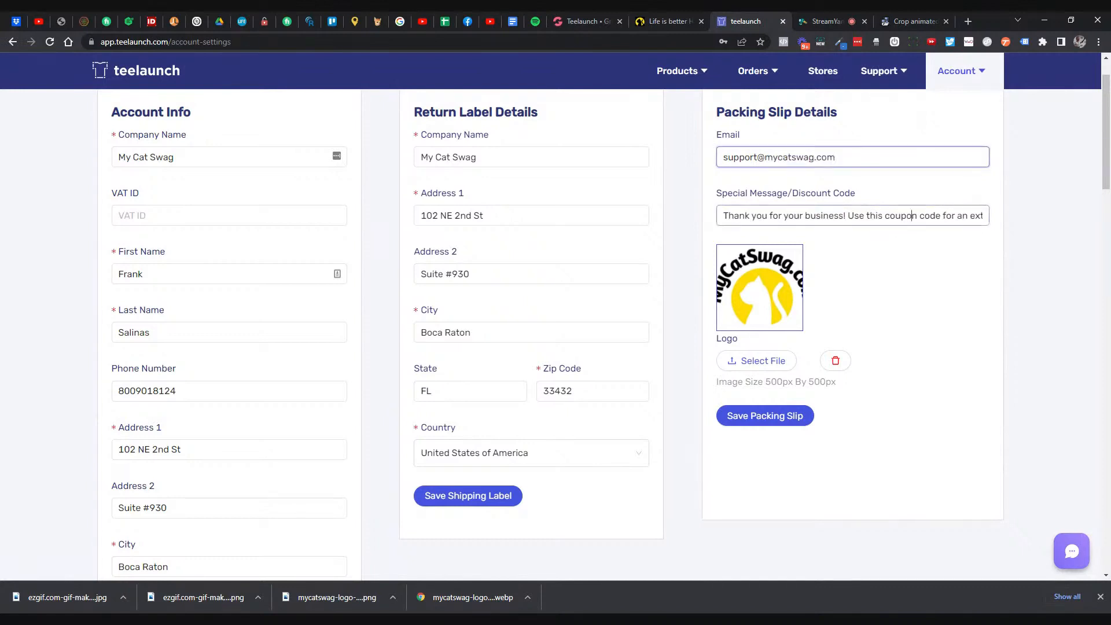
# - Append 'Visit mycatswag.com today!' to the special message, wrapped in arrow markers, and save
pyautogui.press('End')
pyautogui.write('V')
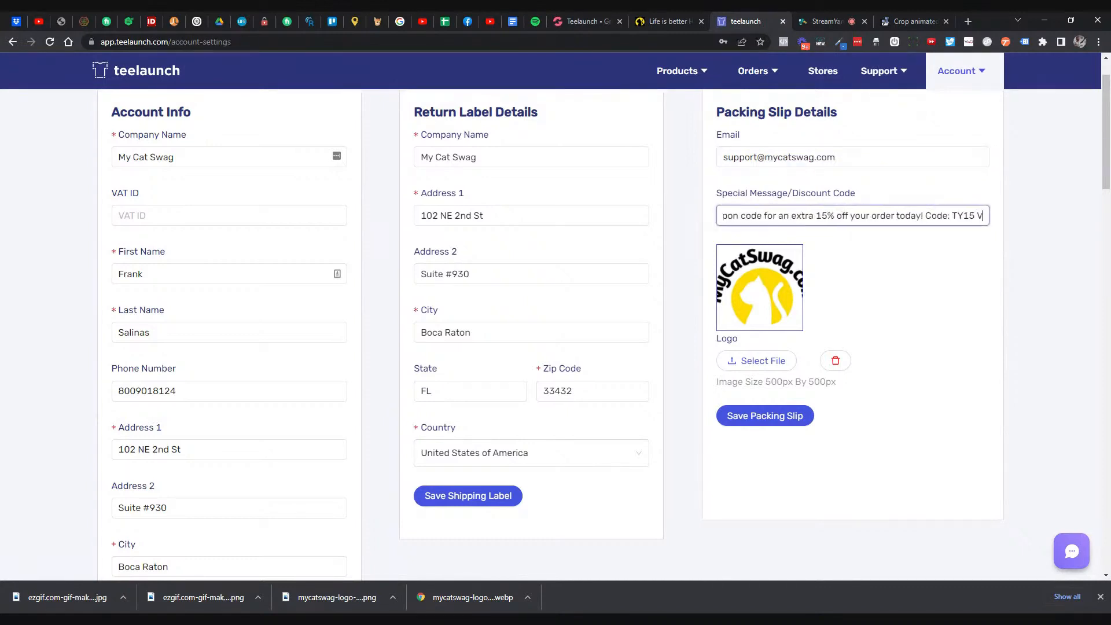
pyautogui.write('isit mycatswag.com today!')
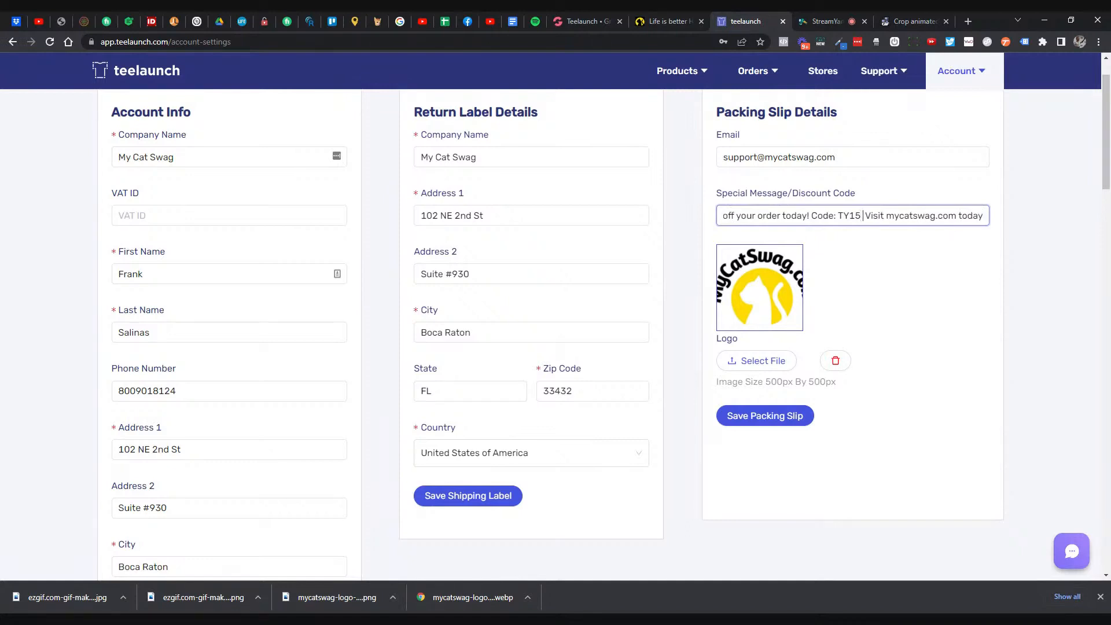
pyautogui.write('->')
pyautogui.press('End')
pyautogui.write('<-')
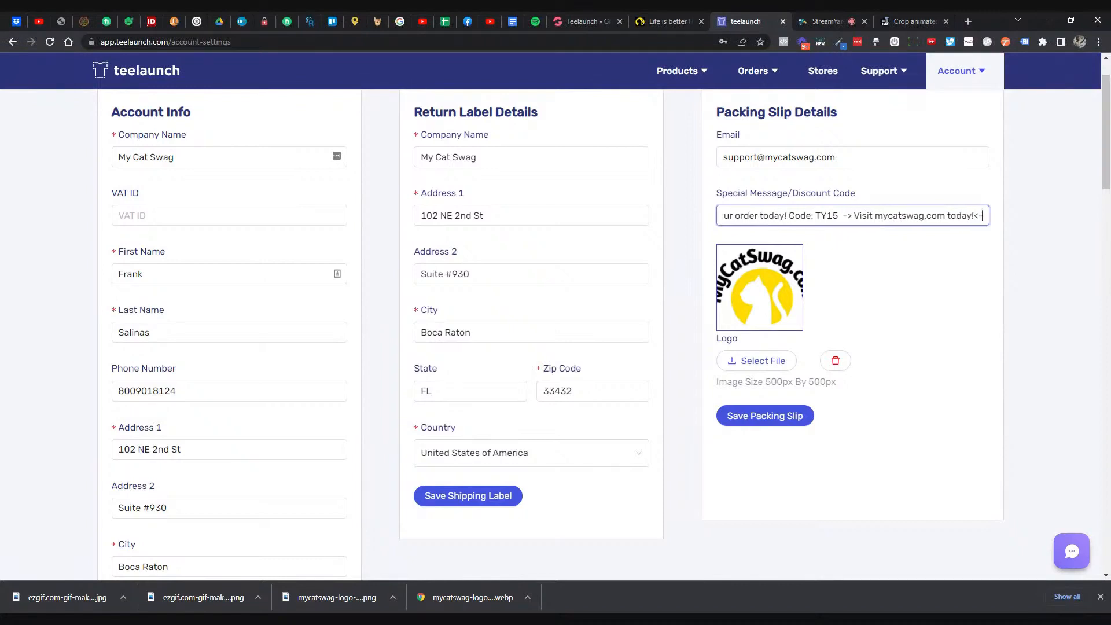
pyautogui.press('Left')
pyautogui.press('Left')
pyautogui.click(768, 420)
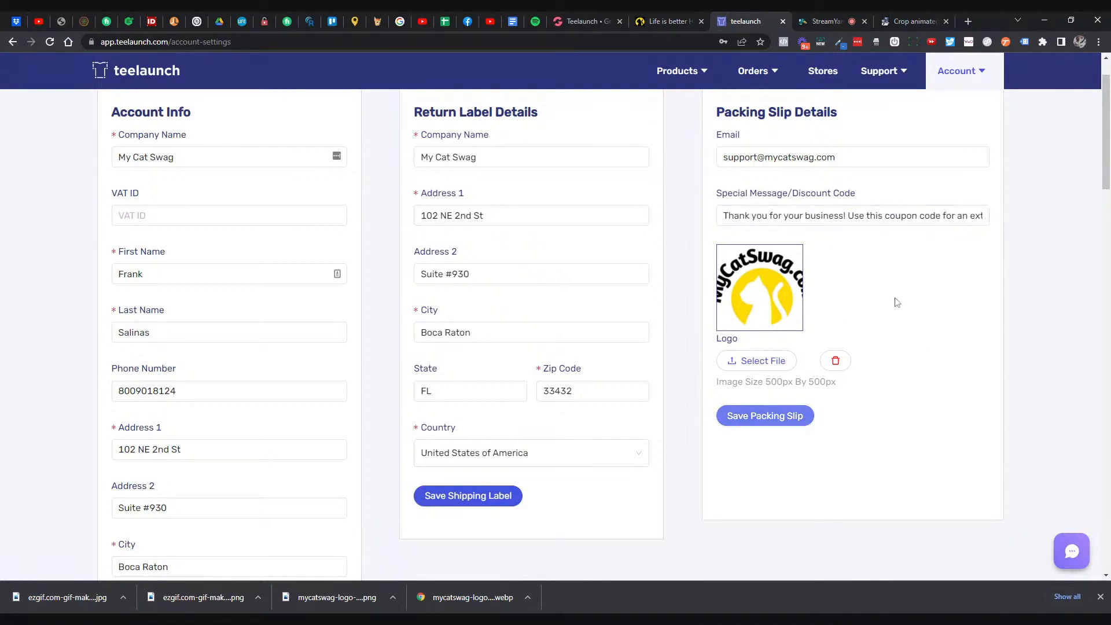
# - Remove the arrow markers so the message ends 'TY15 Visit mycatswag.com today!' and save again
pyautogui.click(866, 216)
pyautogui.press('End')
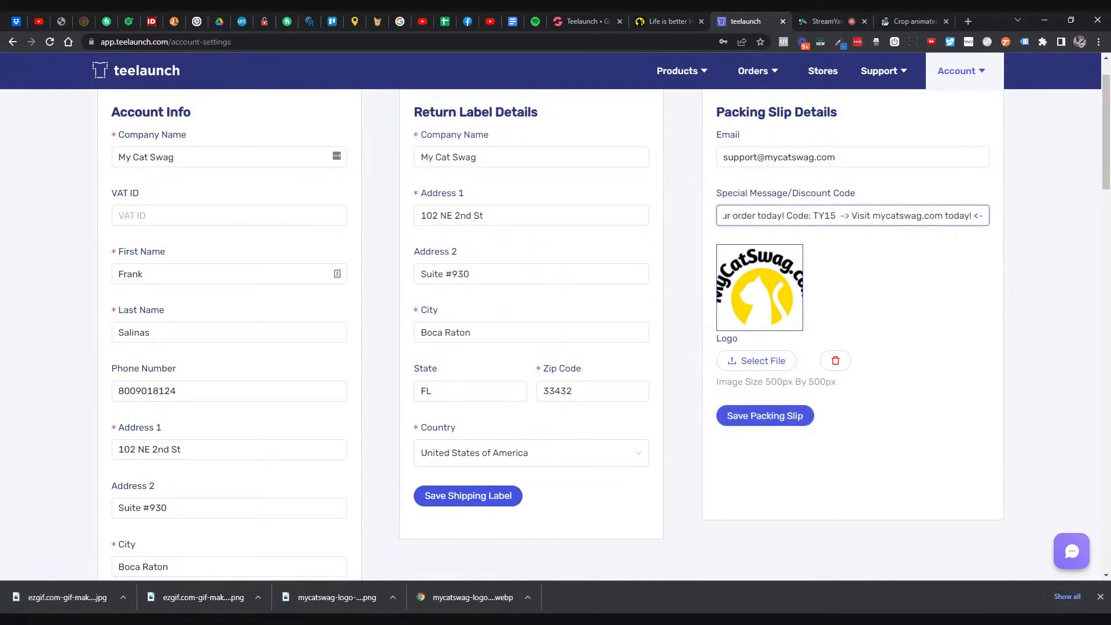
pyautogui.press('BackSpace')
pyautogui.press('BackSpace')
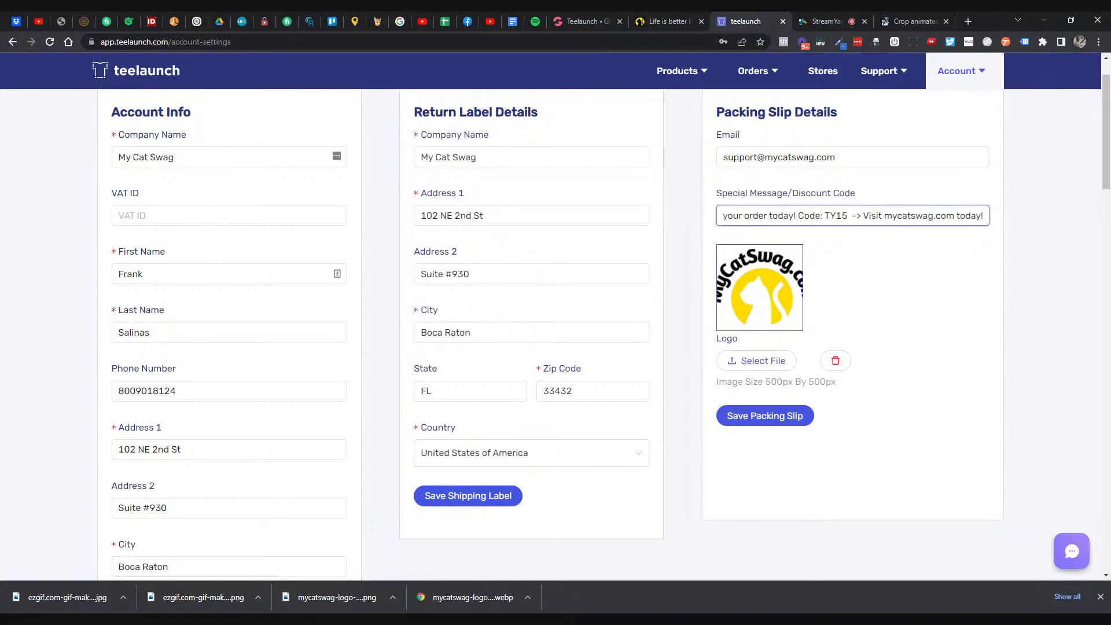
pyautogui.press('Delete')
pyautogui.press('Delete')
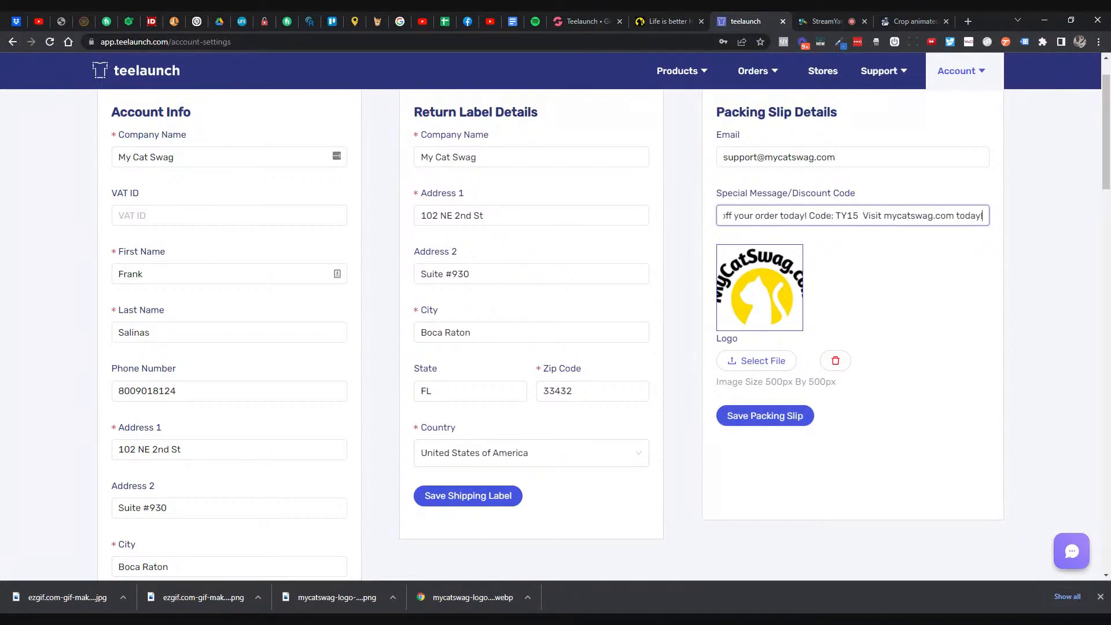
pyautogui.click(801, 415)
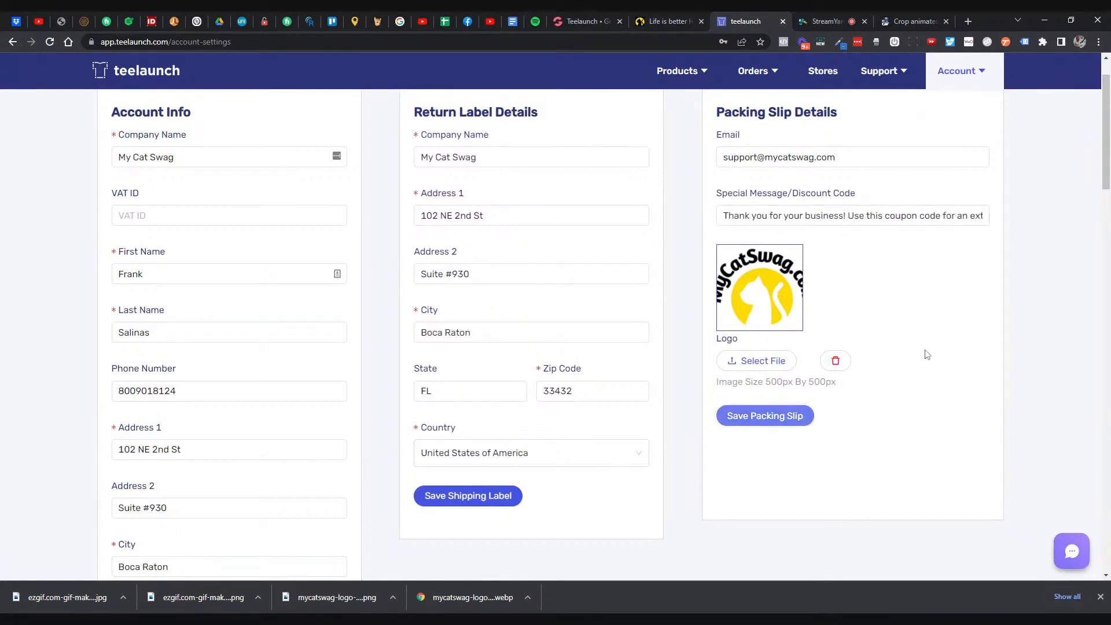
pyautogui.scroll(-4, 924, 351)
pyautogui.scroll(5, 920, 350)
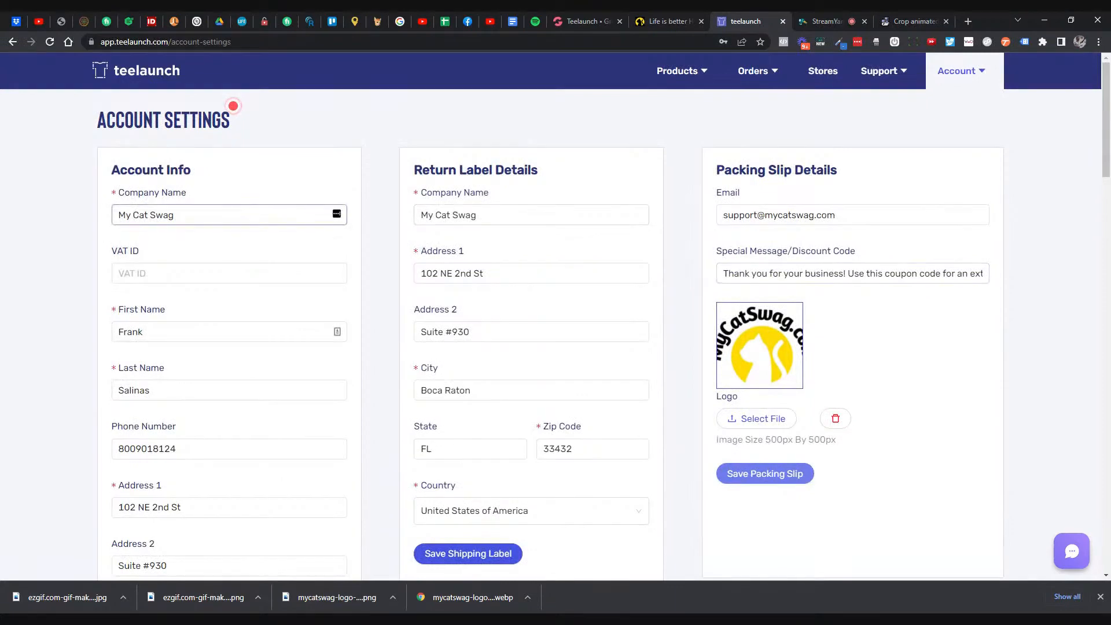
pyautogui.scroll(-2, 287, 247)
pyautogui.scroll(-1, 288, 248)
pyautogui.scroll(3, 315, 253)
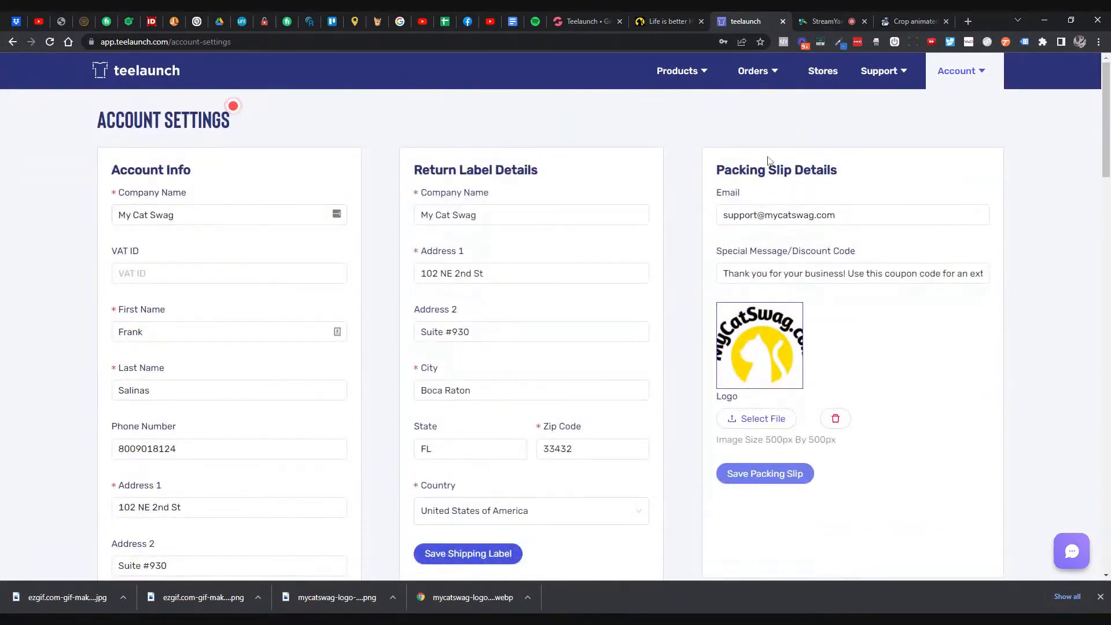
pyautogui.moveTo(733, 273); pyautogui.dragTo(1052, 263)
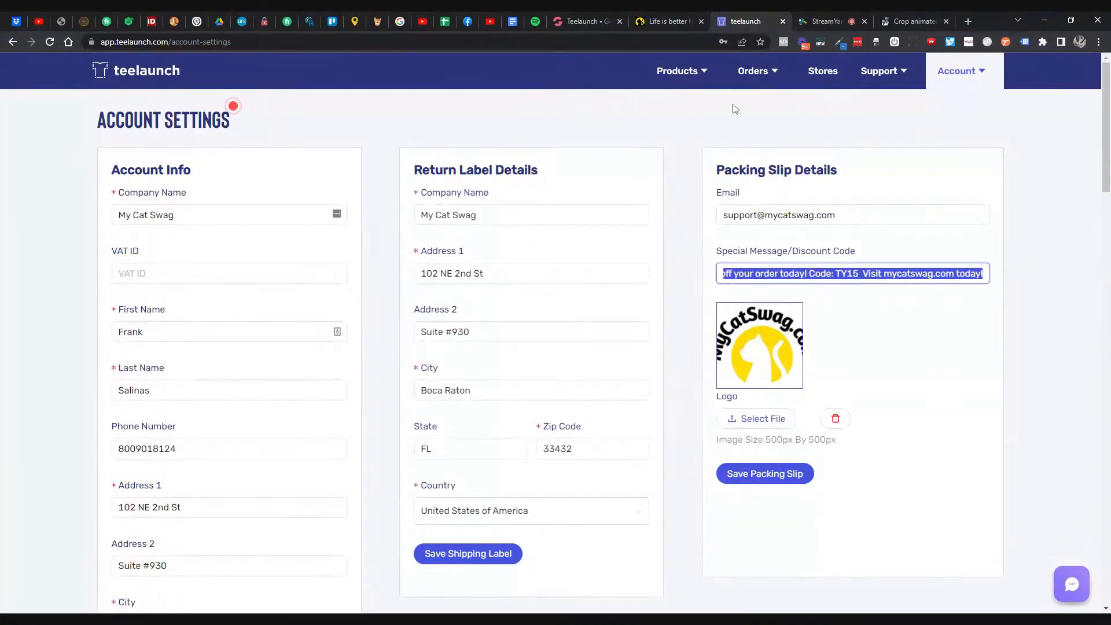
# - Go to GrooveKart's Products > Discounts list and select the TY15 coupon code
pyautogui.click(668, 21)
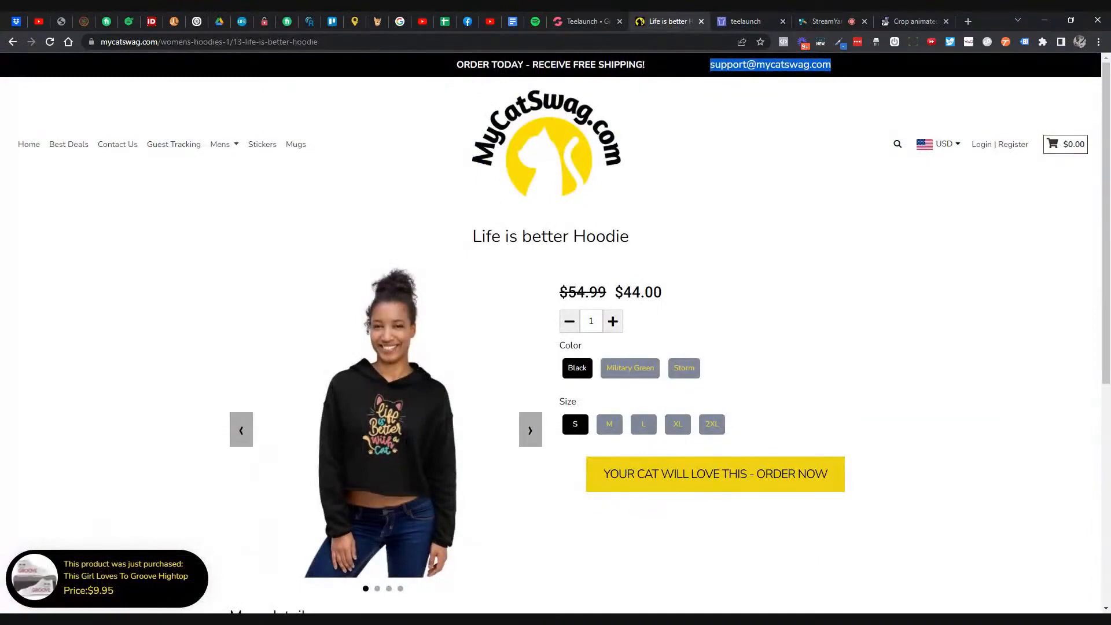
pyautogui.click(582, 22)
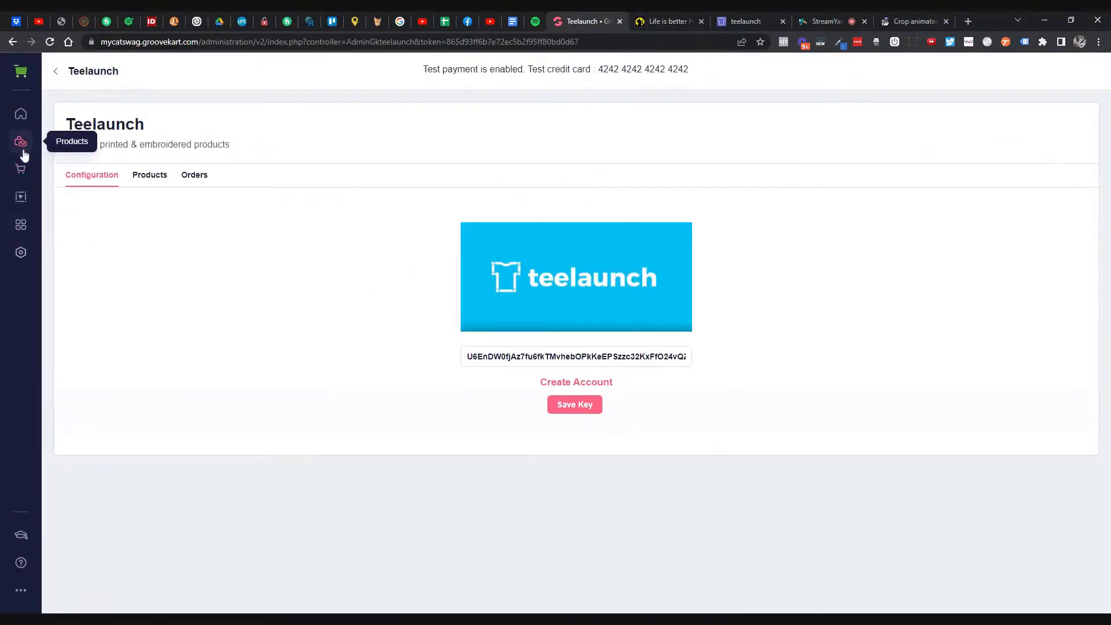
pyautogui.click(21, 142)
pyautogui.click(58, 190)
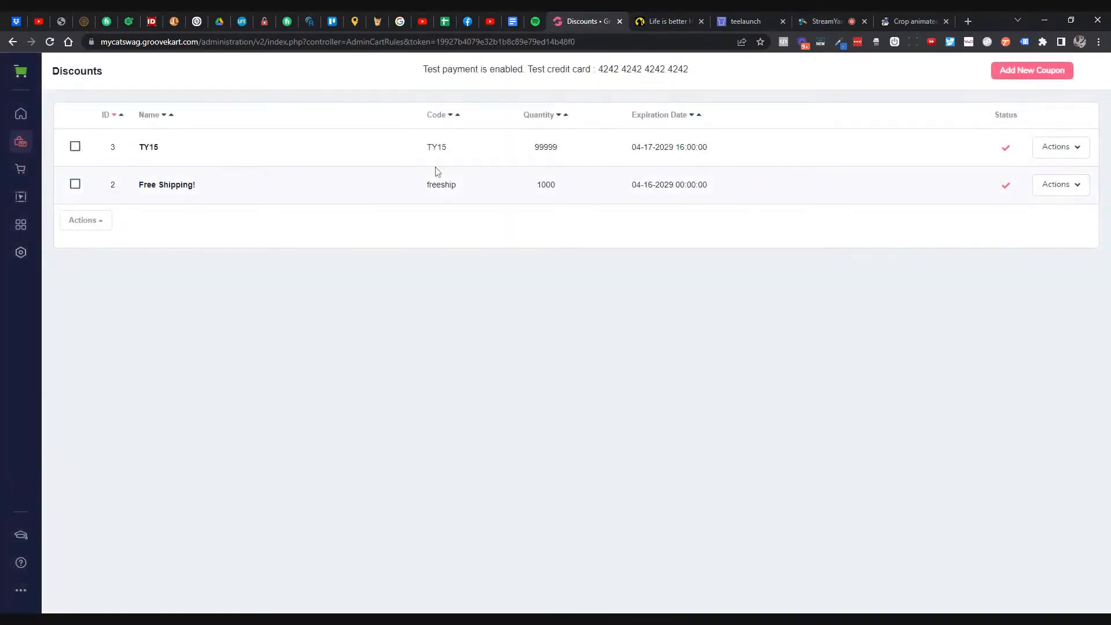
pyautogui.doubleClick(442, 149)
# - In teelaunch Billing Settings, enable Daily Charge Limit, set Daily Max Charge Limit to 100, and save
pyautogui.click(727, 23)
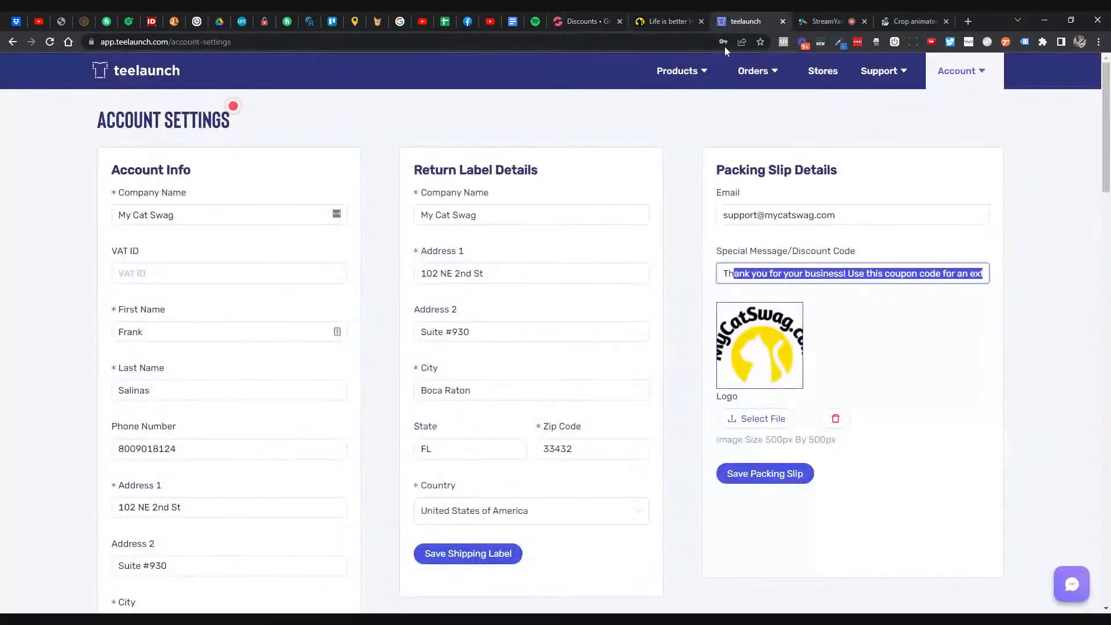
pyautogui.scroll(-1, 408, 216)
pyautogui.scroll(-10, 408, 216)
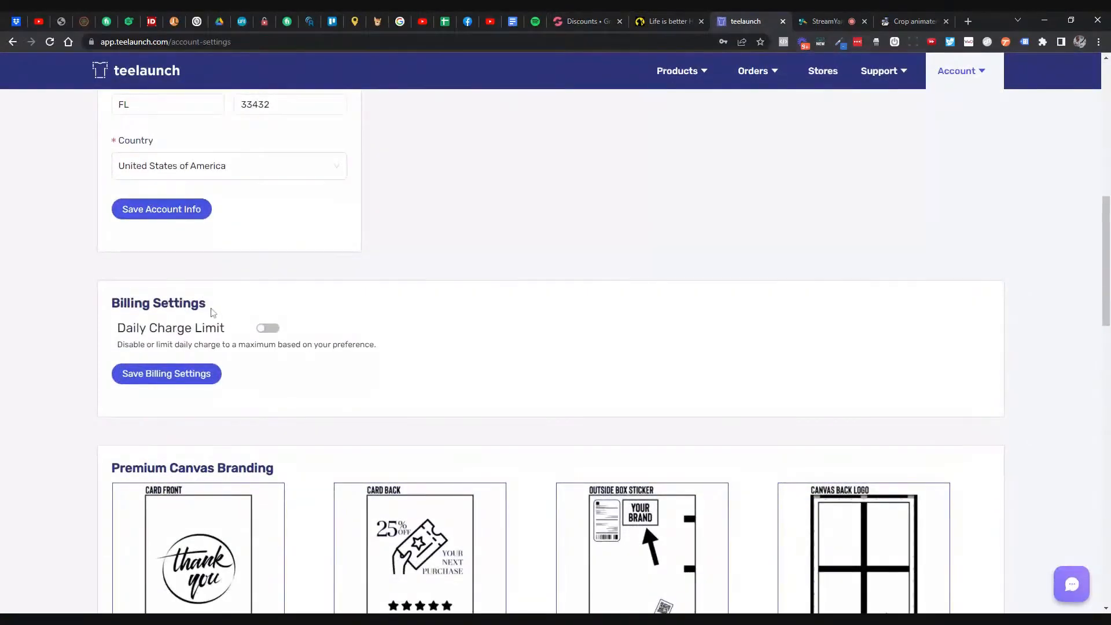
pyautogui.moveTo(133, 328); pyautogui.dragTo(217, 328)
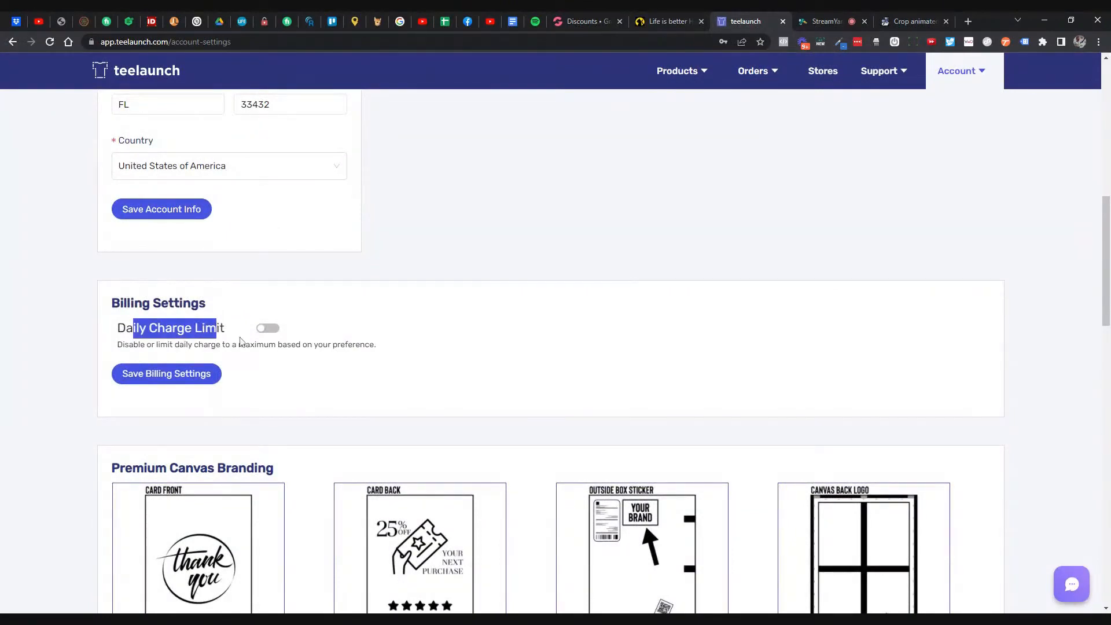
pyautogui.click(267, 328)
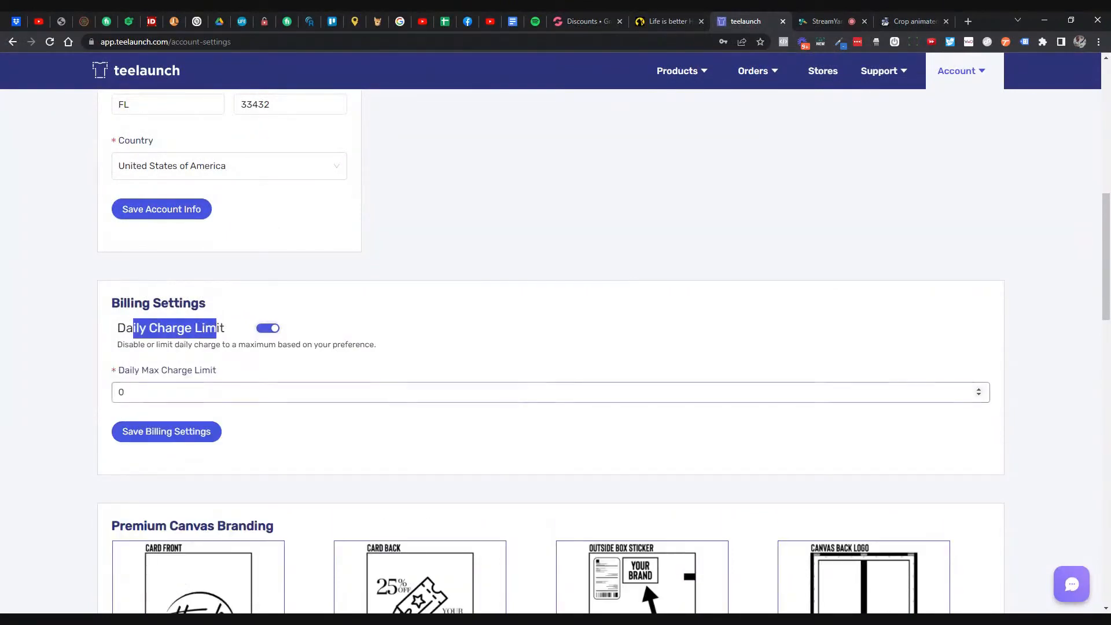
pyautogui.click(267, 392)
pyautogui.press('BackSpace')
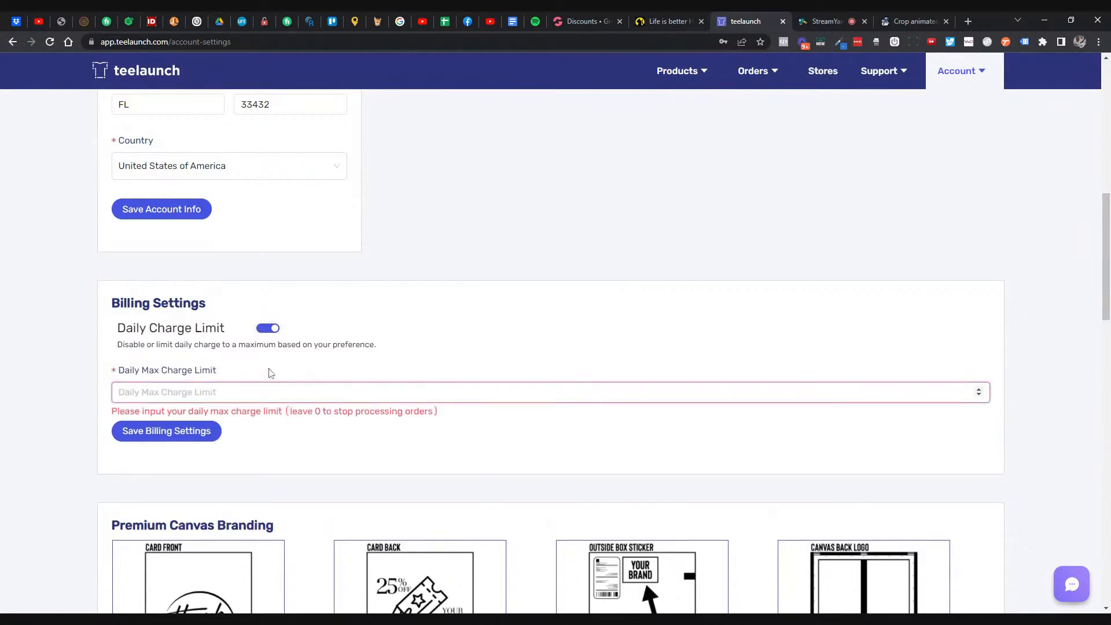
pyautogui.write('100')
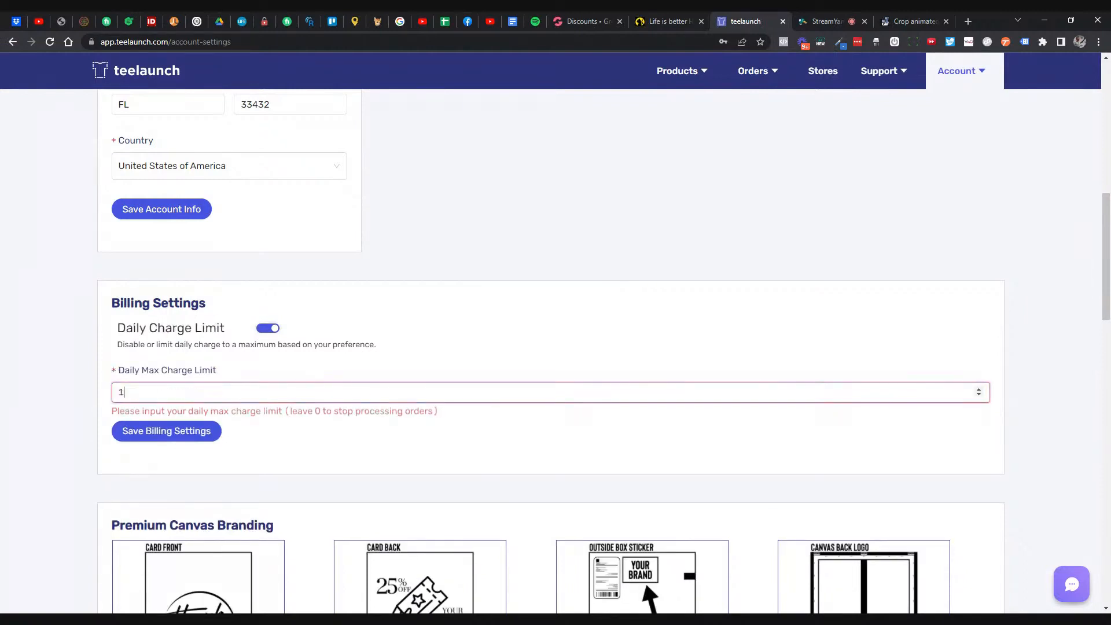
pyautogui.click(222, 433)
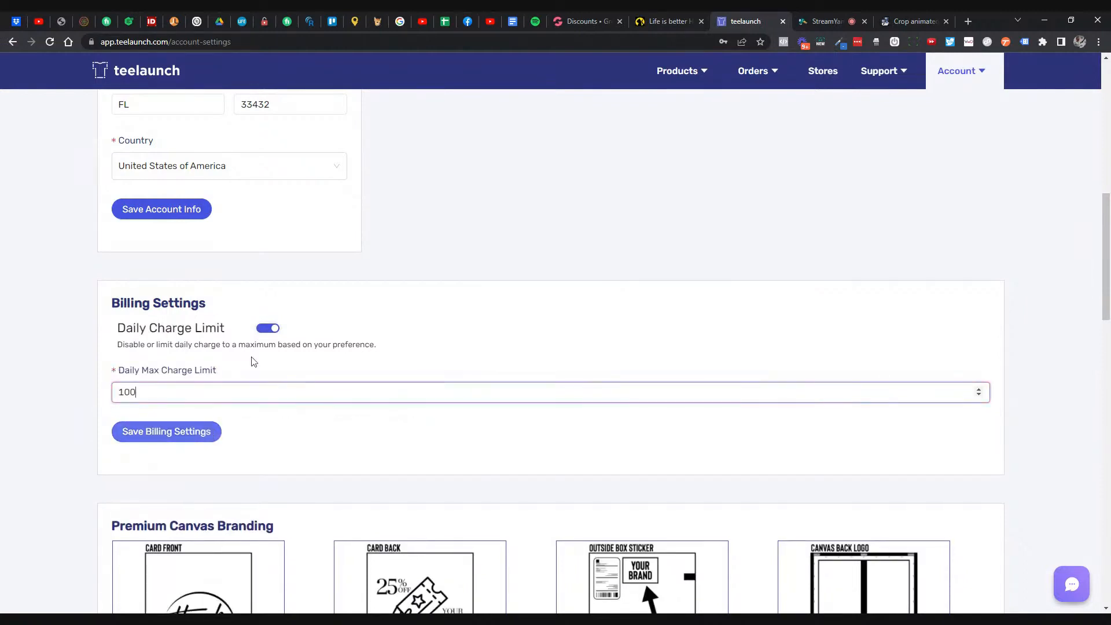
# - Toggle the Daily Charge Limit off and back on so it stays enabled
pyautogui.click(267, 328)
pyautogui.scroll(-2, 431, 320)
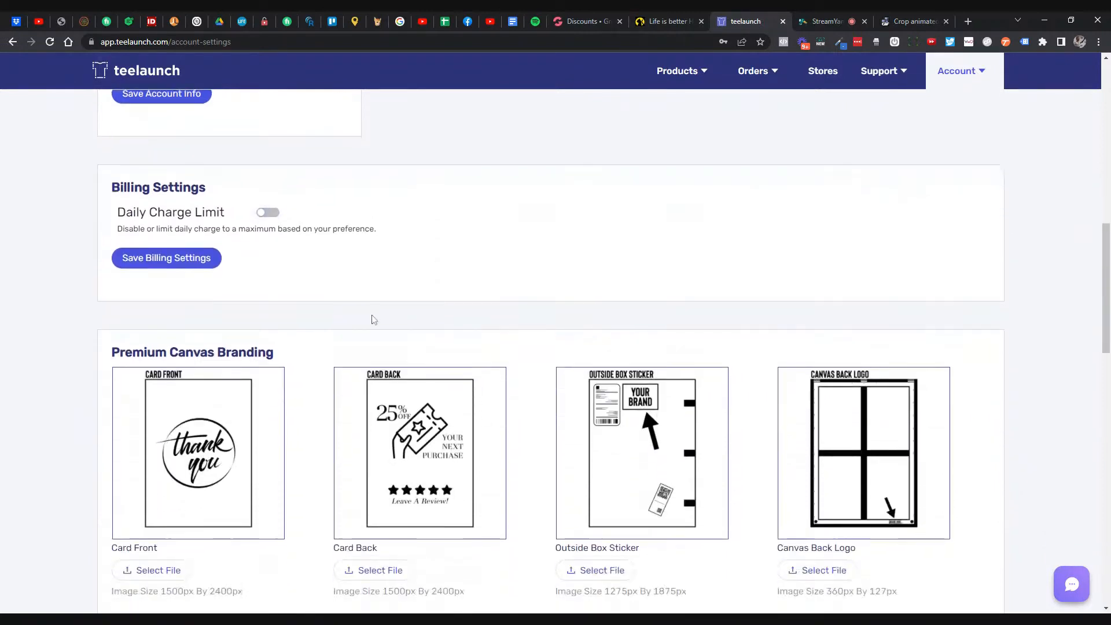
pyautogui.click(267, 212)
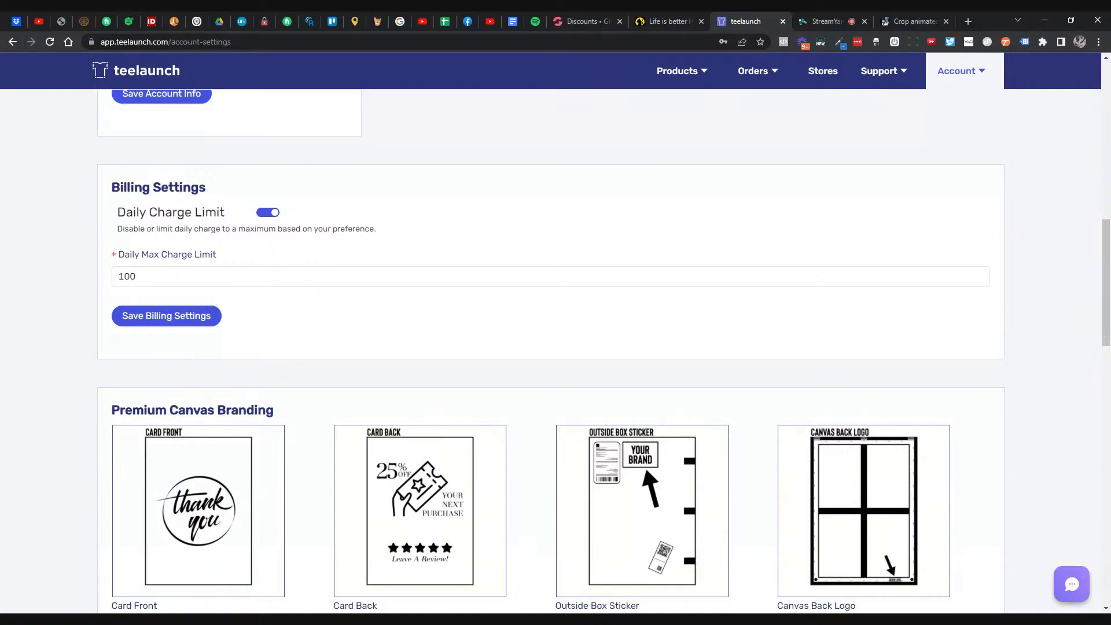
pyautogui.scroll(-3, 396, 258)
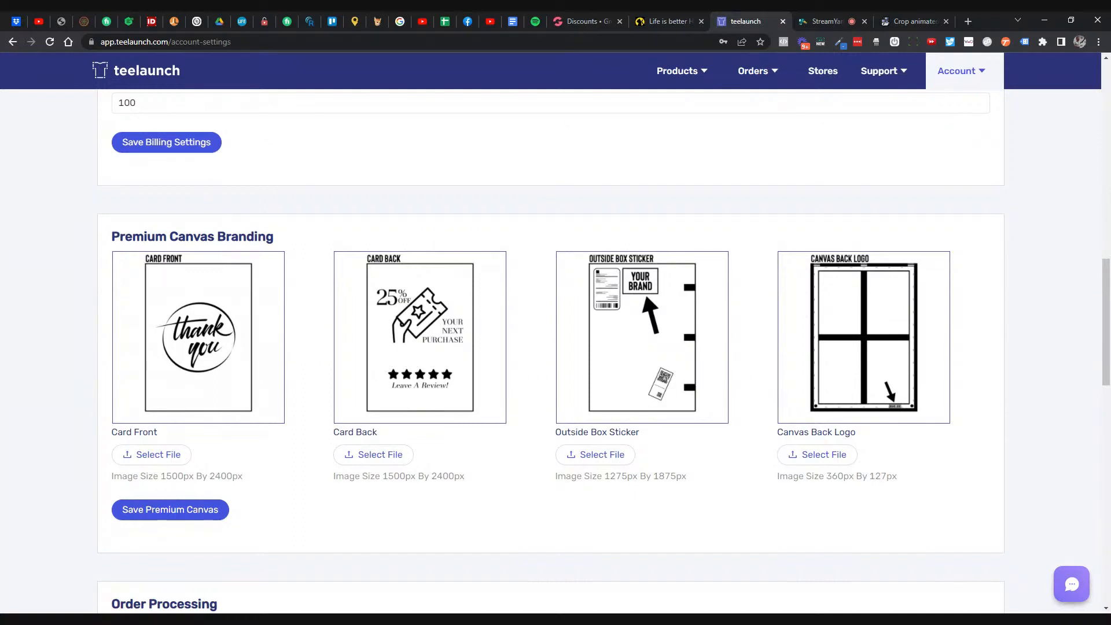
pyautogui.moveTo(160, 476); pyautogui.dragTo(246, 475)
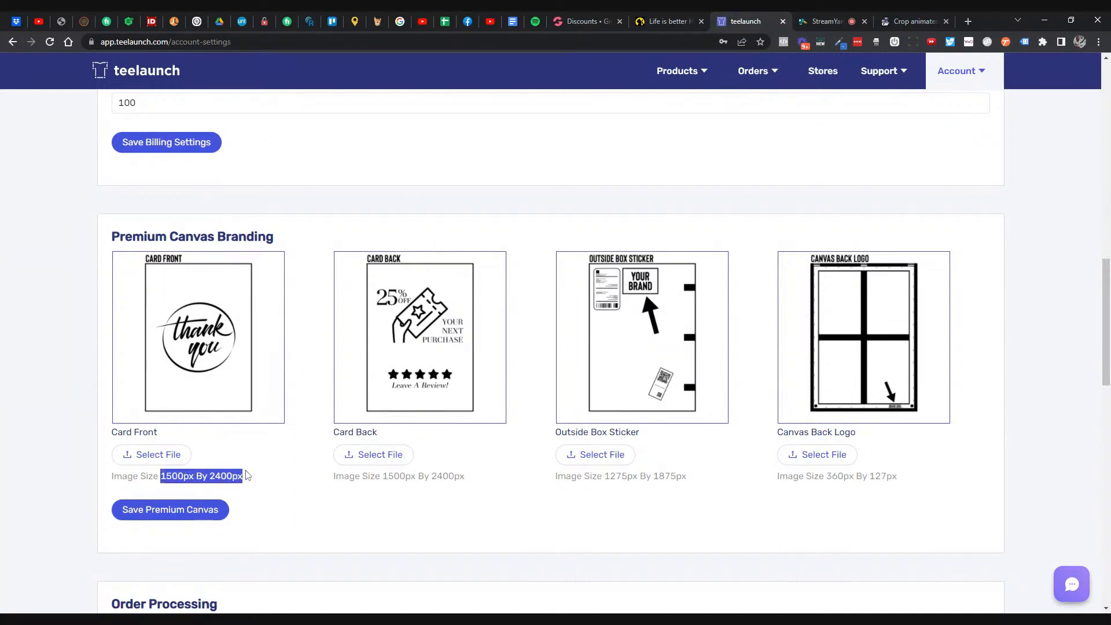
pyautogui.moveTo(333, 475); pyautogui.dragTo(476, 481)
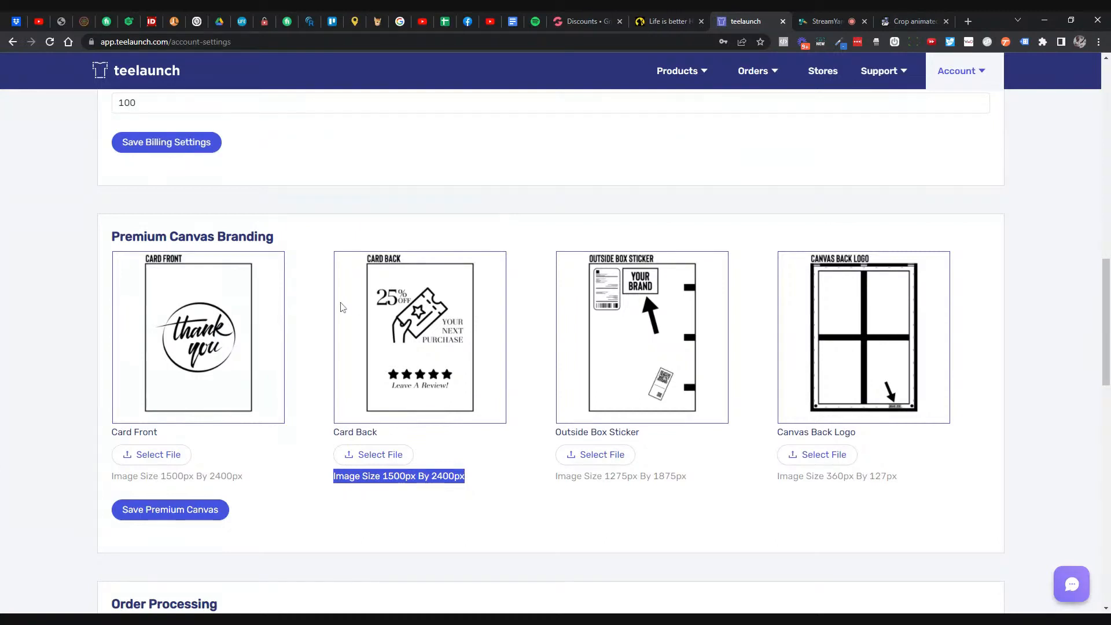
pyautogui.scroll(-1, 341, 307)
# - Turn Order Hold on and back off, then enable 'Ignore all products fulfilled by other vendors'
pyautogui.scroll(-4, 342, 307)
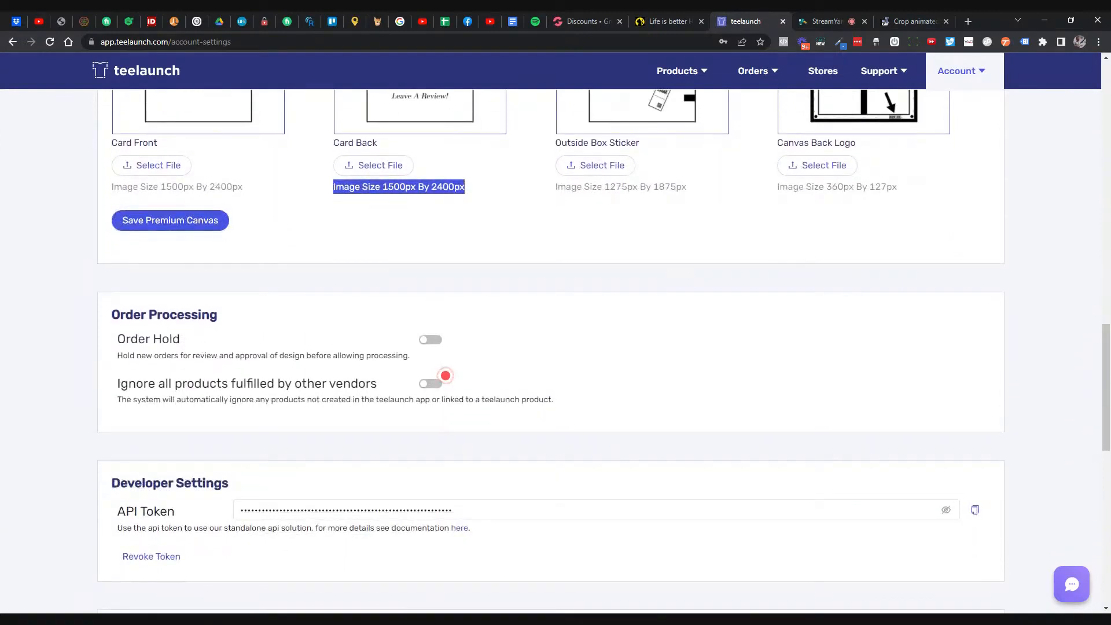
pyautogui.moveTo(137, 355); pyautogui.dragTo(315, 355)
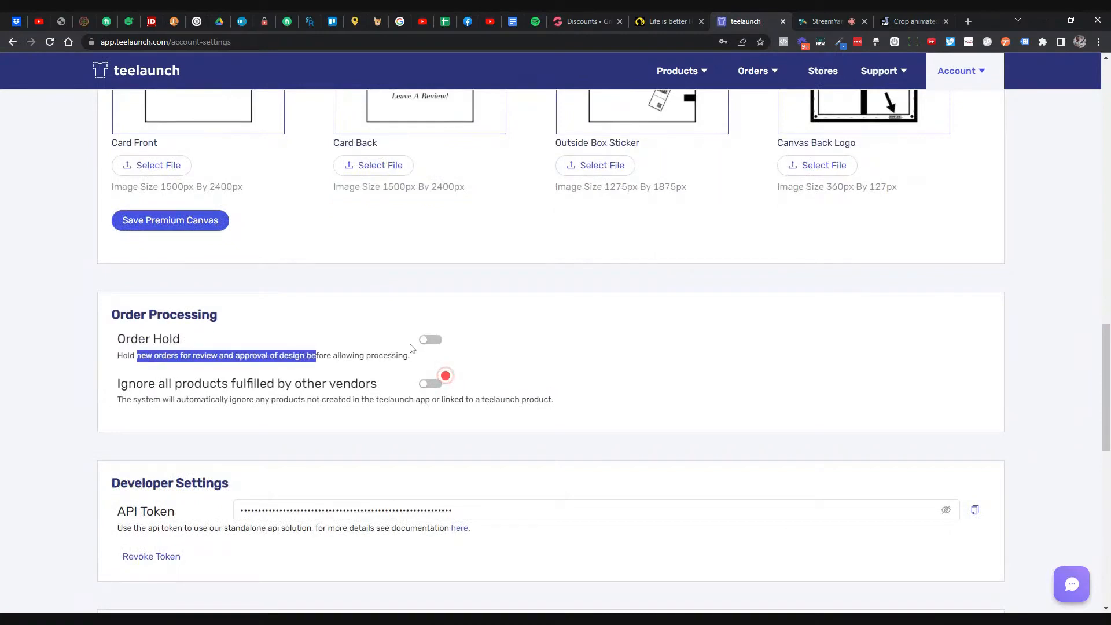
pyautogui.click(429, 340)
pyautogui.click(428, 340)
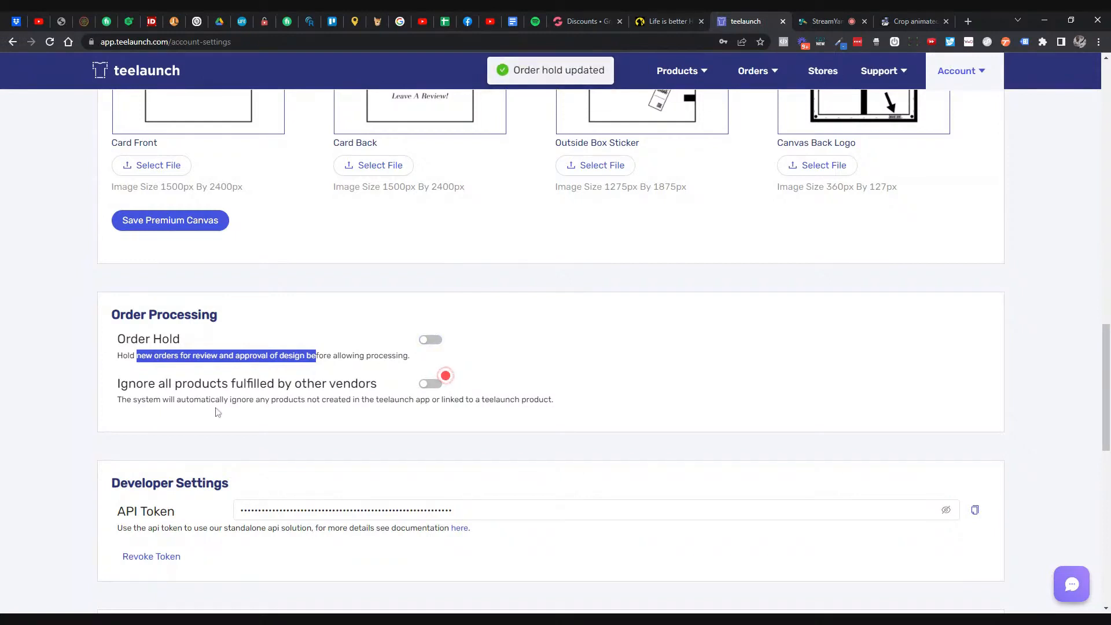
pyautogui.click(426, 385)
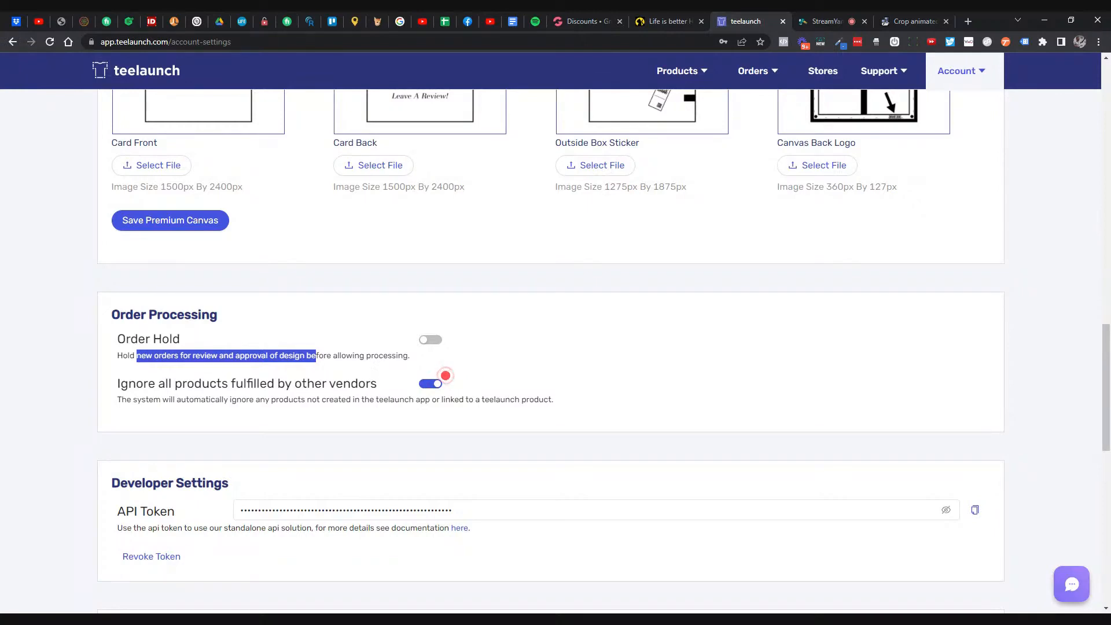
pyautogui.scroll(-3, 445, 375)
pyautogui.scroll(-2, 355, 384)
pyautogui.scroll(4, 548, 317)
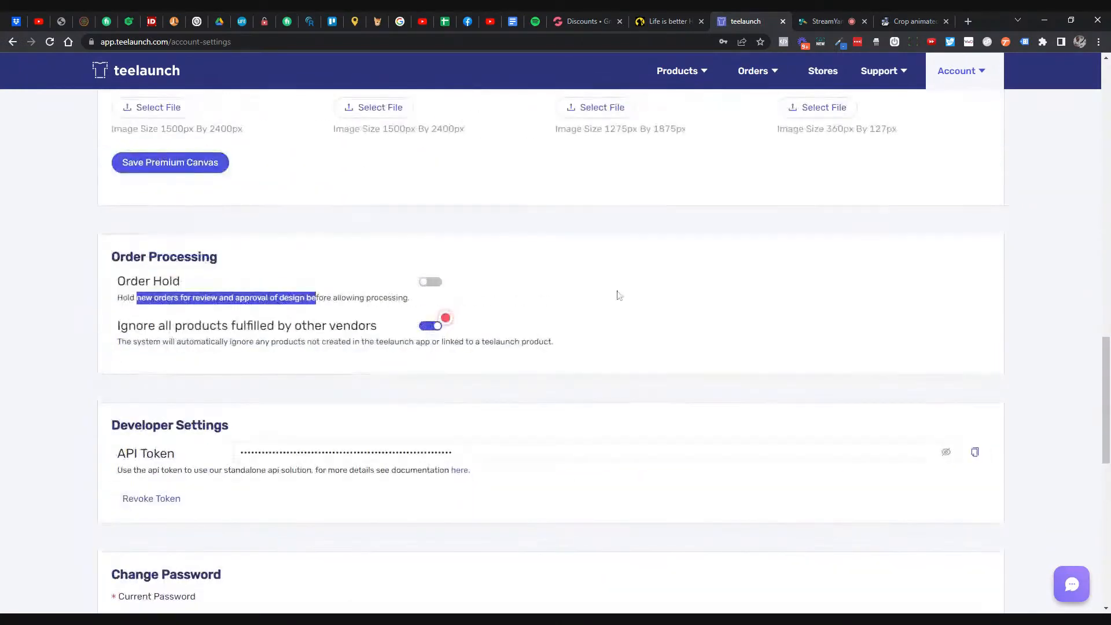
pyautogui.moveTo(753, 72)
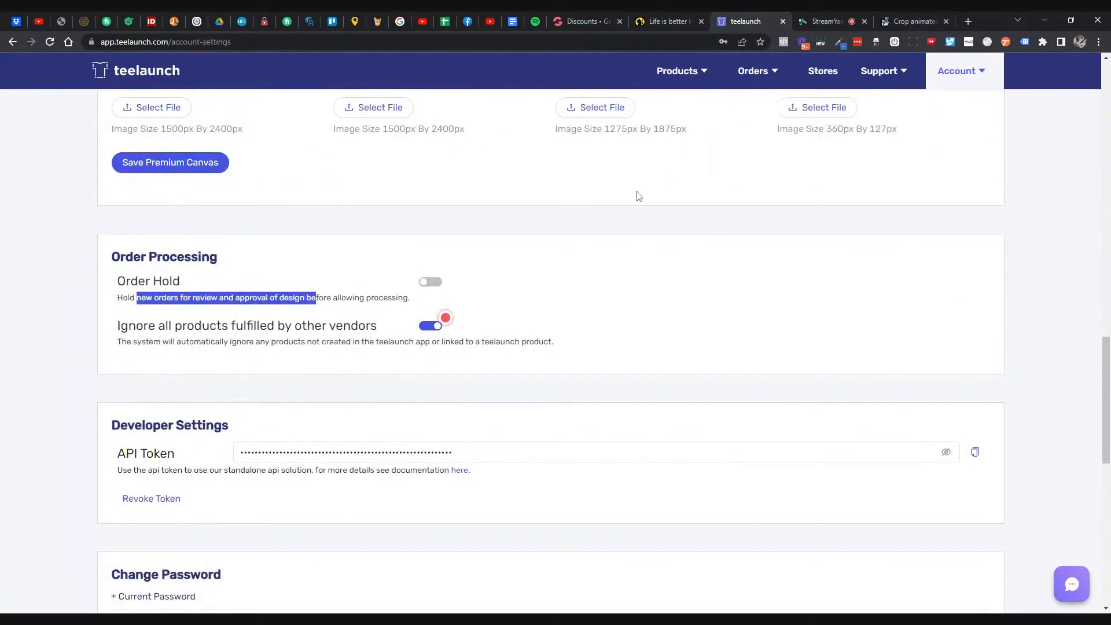
pyautogui.scroll(-6, 307, 271)
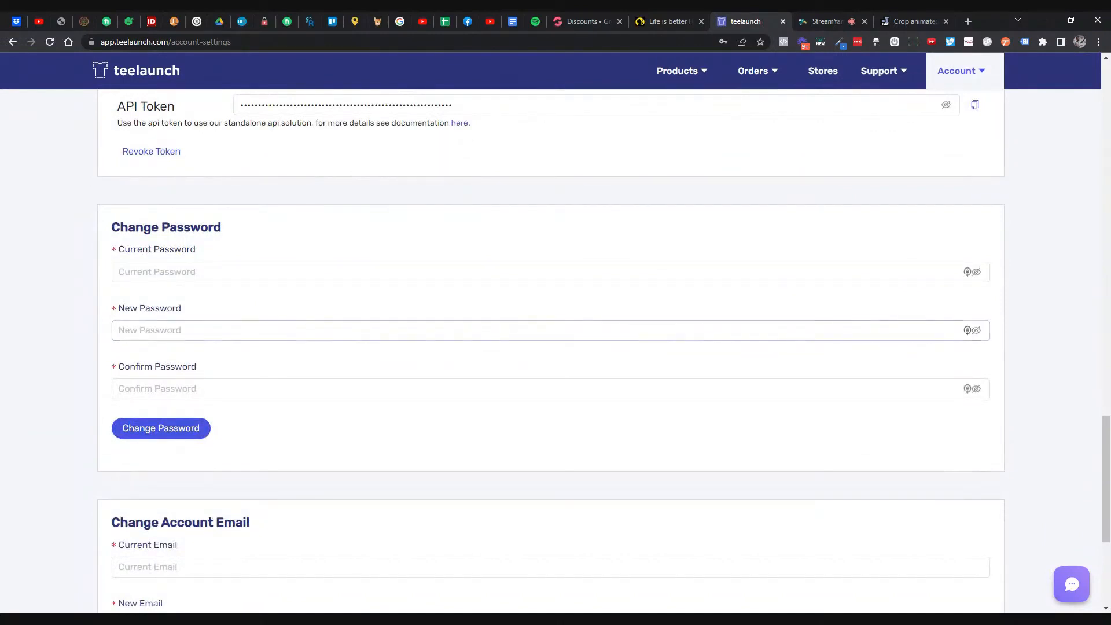
pyautogui.scroll(-1, 240, 315)
pyautogui.scroll(-3, 241, 316)
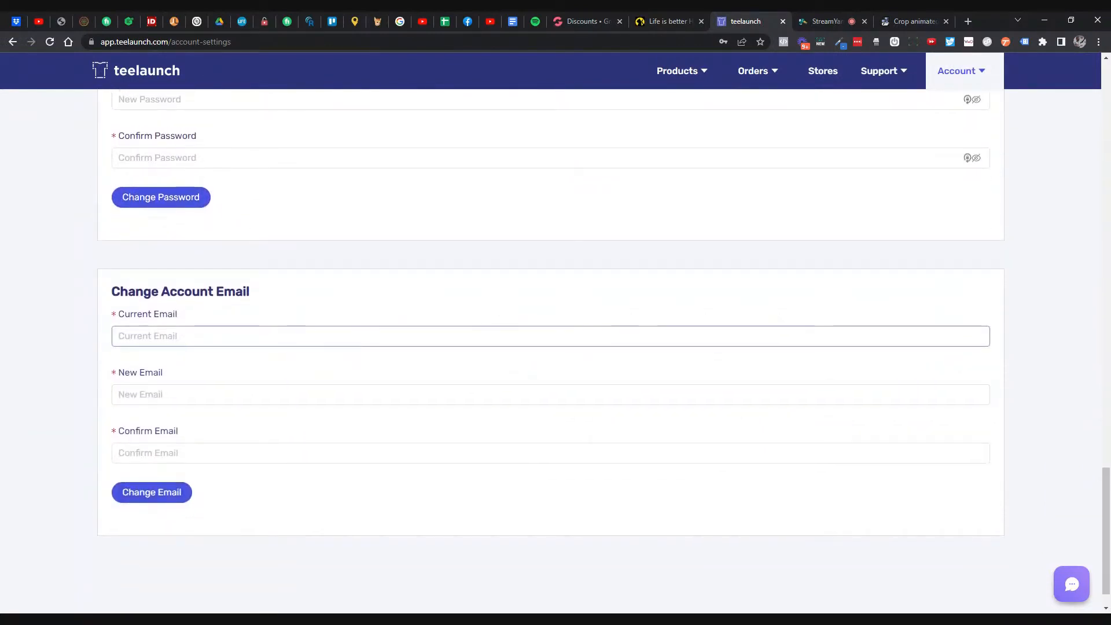
pyautogui.scroll(15, 266, 325)
pyautogui.click(666, 71)
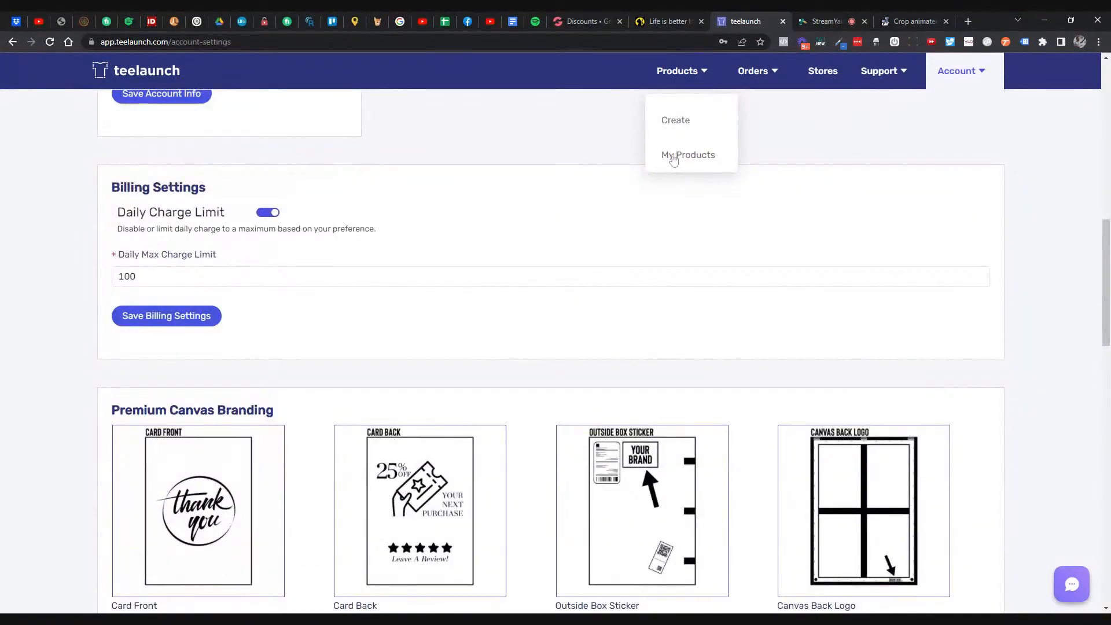
# - Show the Accessories products in the Create a Product catalog and open the Gravitis - Wireless Car Charger
pyautogui.click(666, 118)
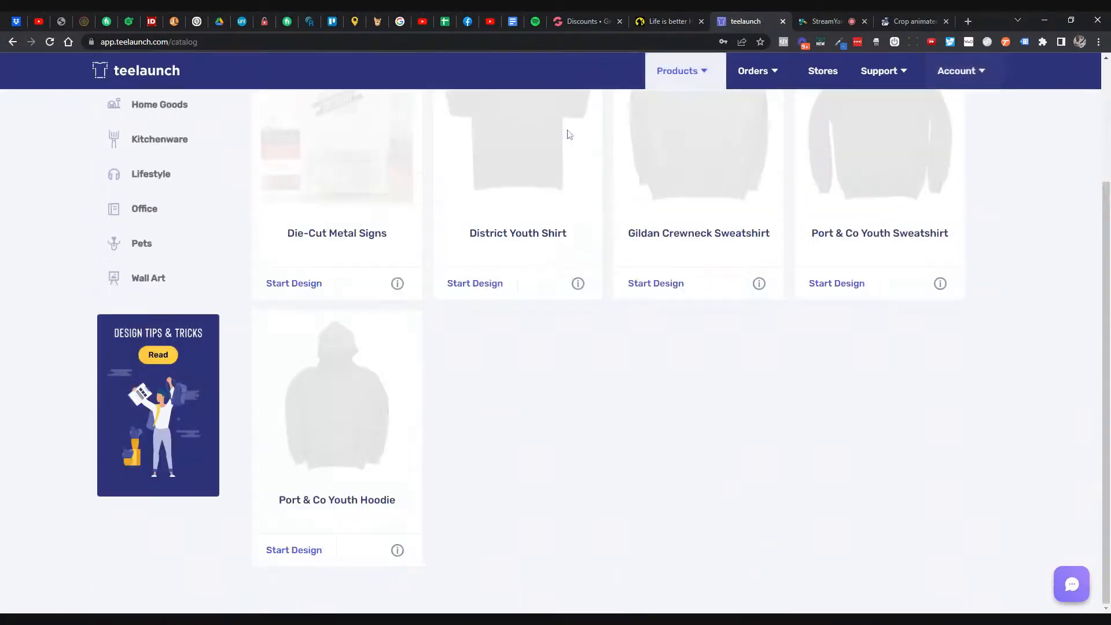
pyautogui.scroll(3, 551, 225)
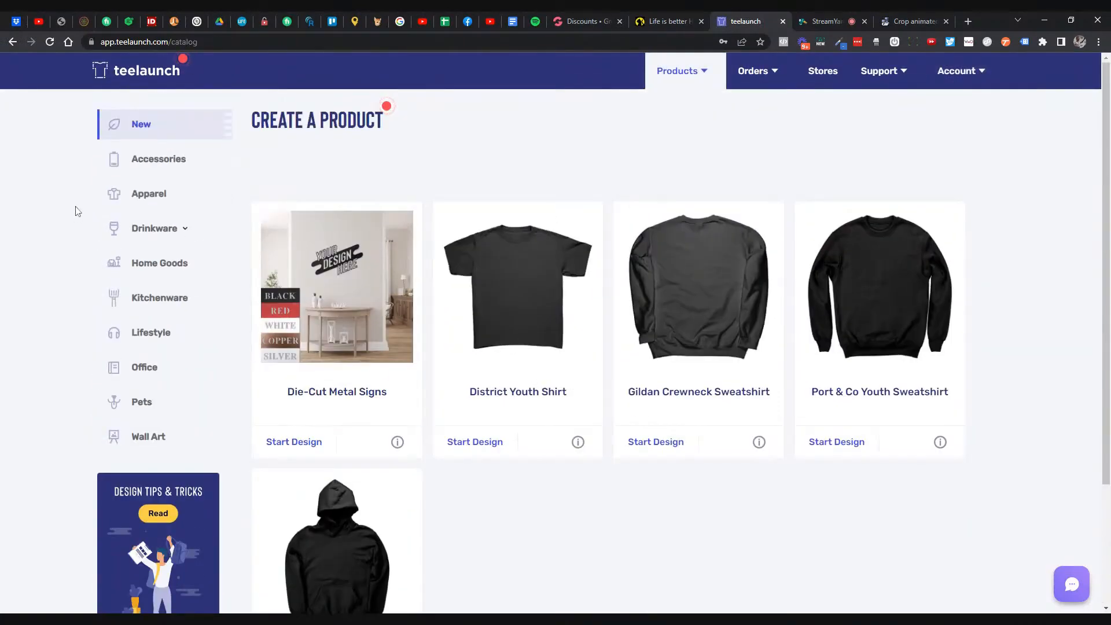
pyautogui.click(165, 162)
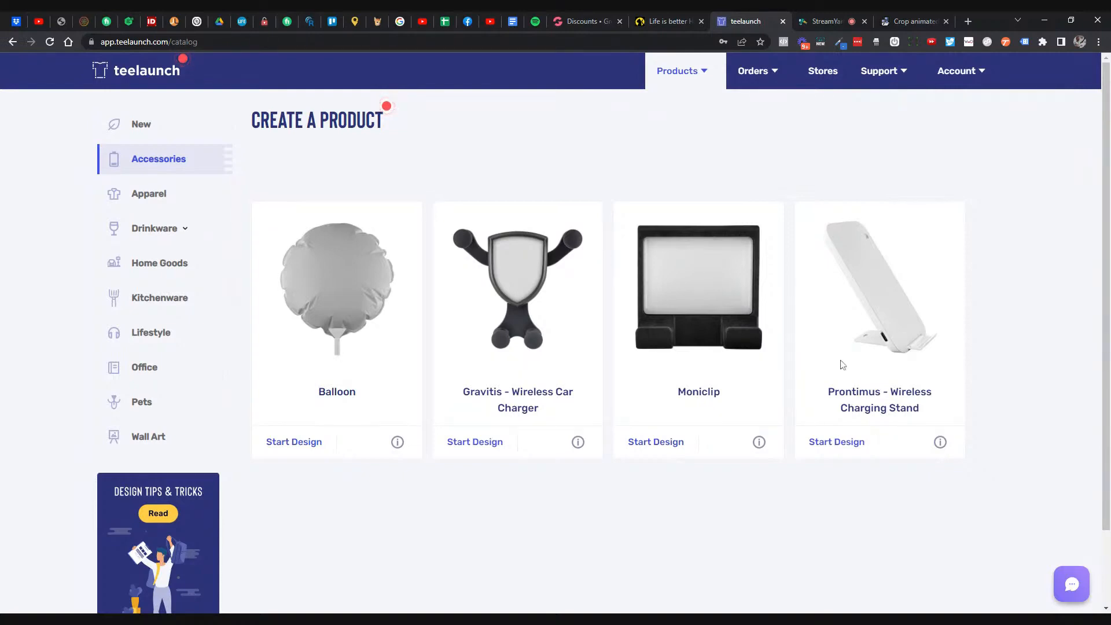
pyautogui.click(549, 391)
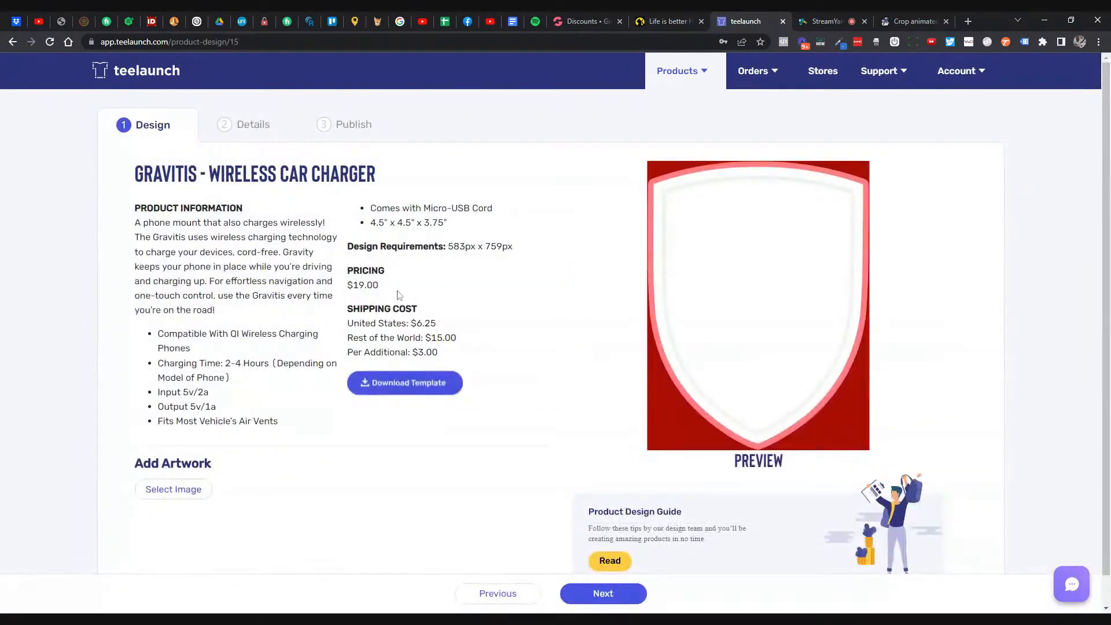
# - Highlight the Gravitis charger's $19.00 price, 583px x 759px design requirement and product description
pyautogui.doubleClick(370, 285)
pyautogui.moveTo(447, 247); pyautogui.dragTo(517, 249)
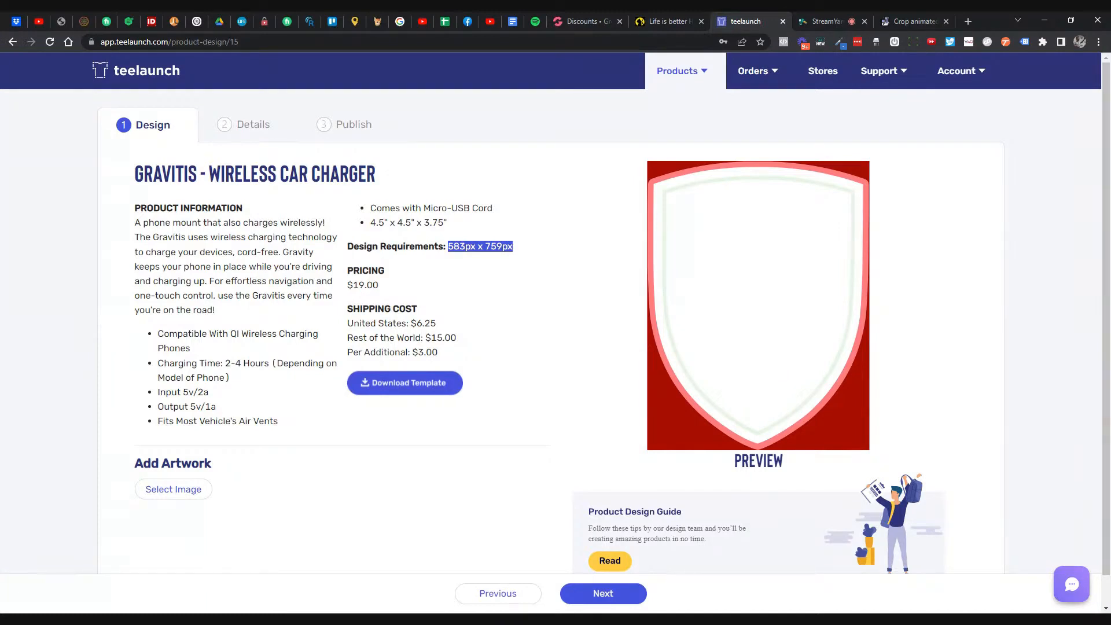
pyautogui.tripleClick(234, 208)
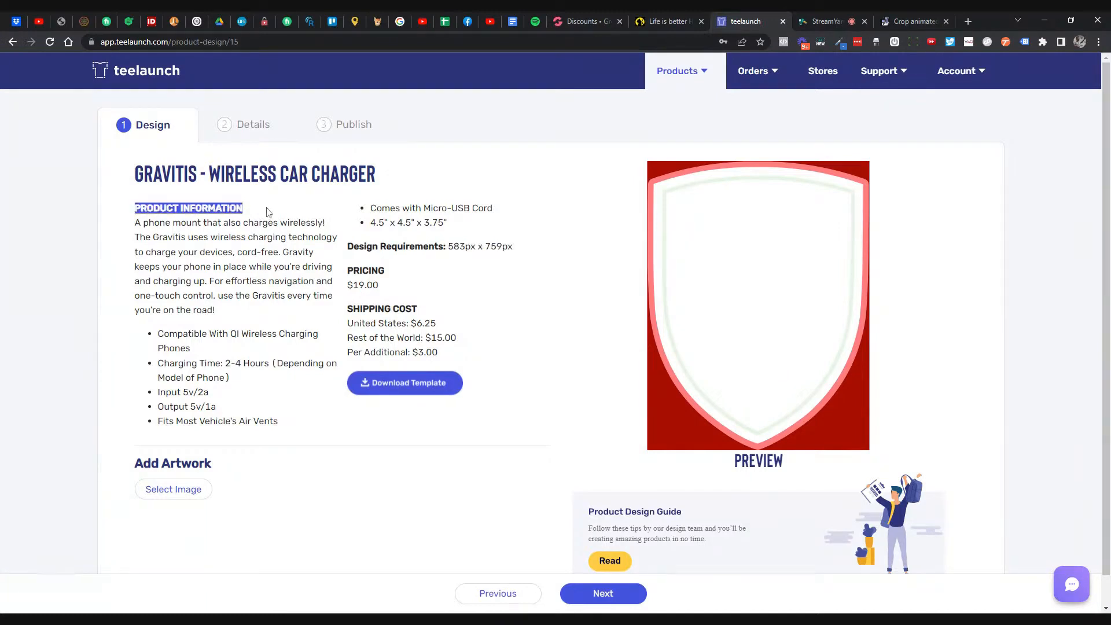
pyautogui.moveTo(154, 222); pyautogui.dragTo(226, 423)
pyautogui.click(216, 345)
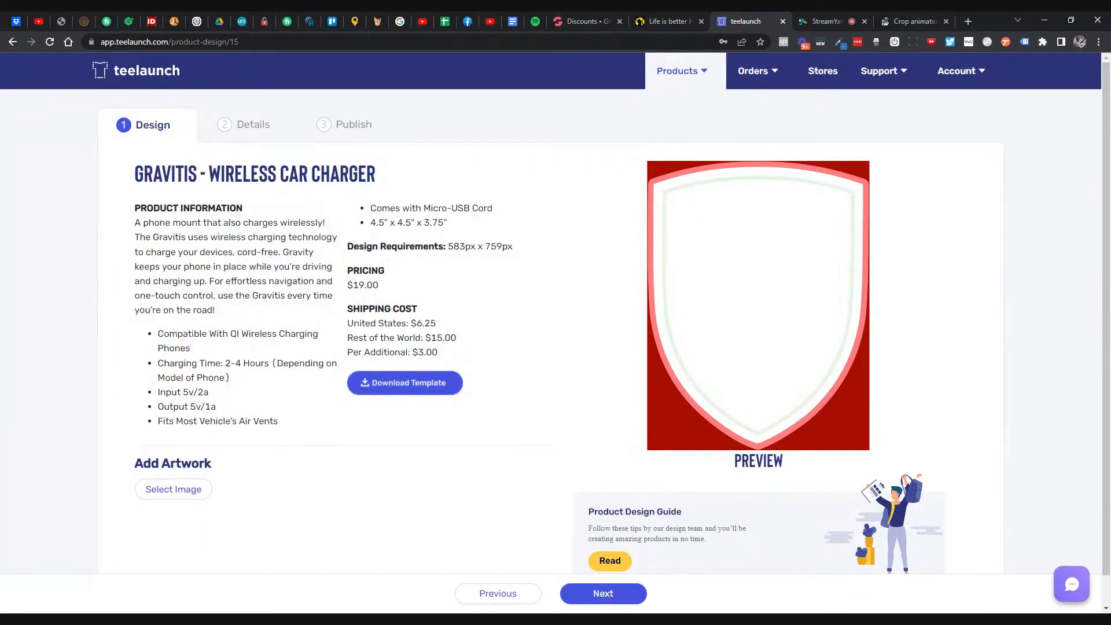
pyautogui.moveTo(135, 222); pyautogui.dragTo(291, 427)
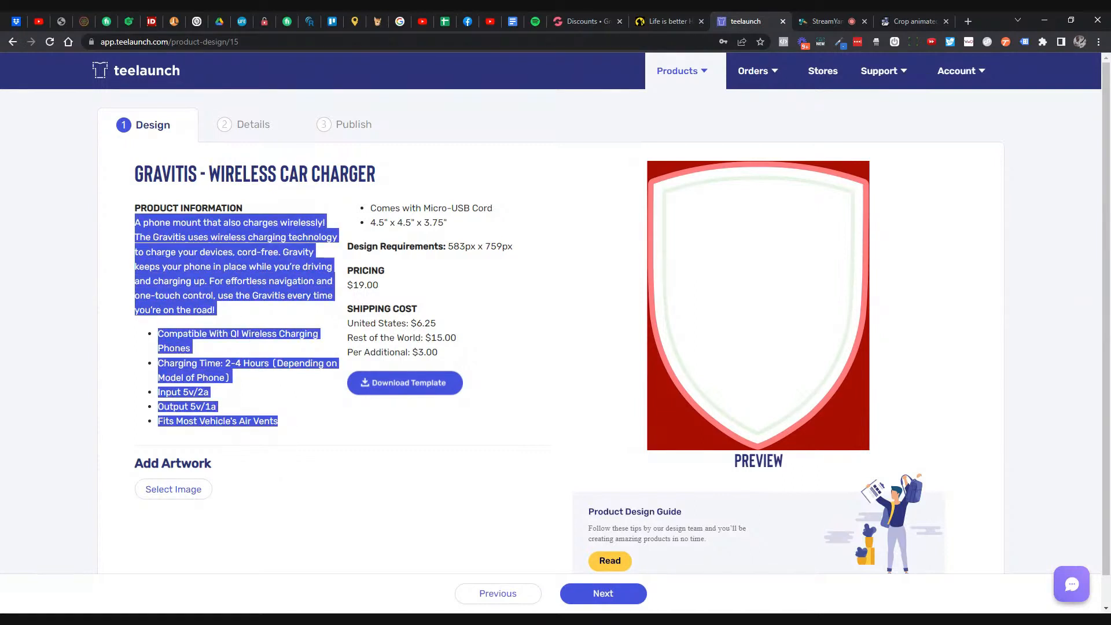
pyautogui.click(230, 279)
pyautogui.moveTo(134, 223); pyautogui.dragTo(229, 310)
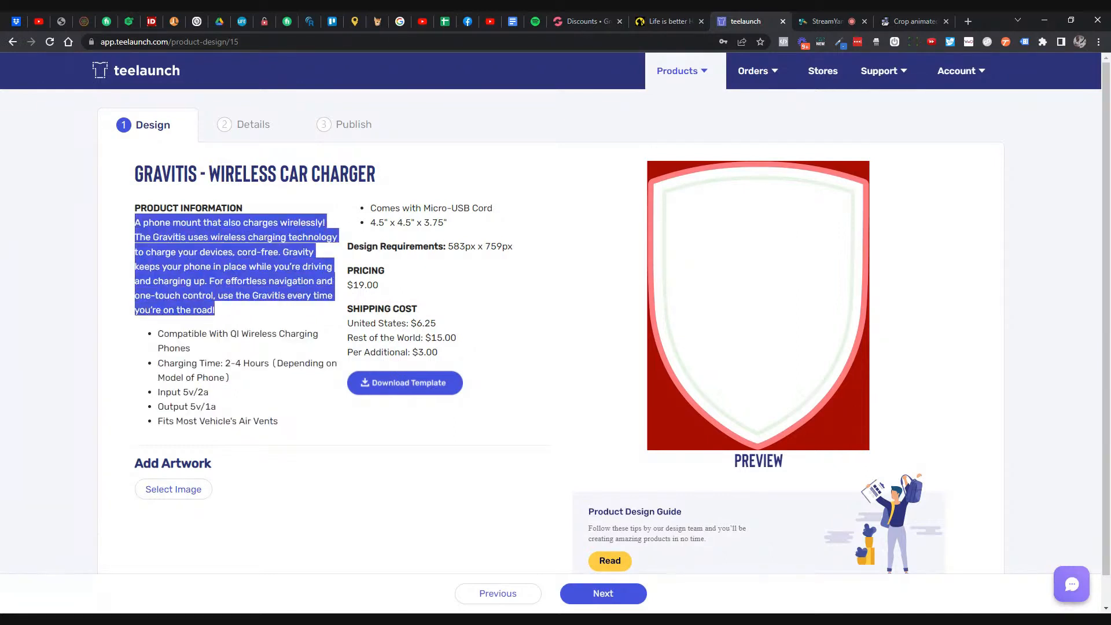
pyautogui.click(229, 309)
pyautogui.moveTo(347, 246); pyautogui.dragTo(527, 252)
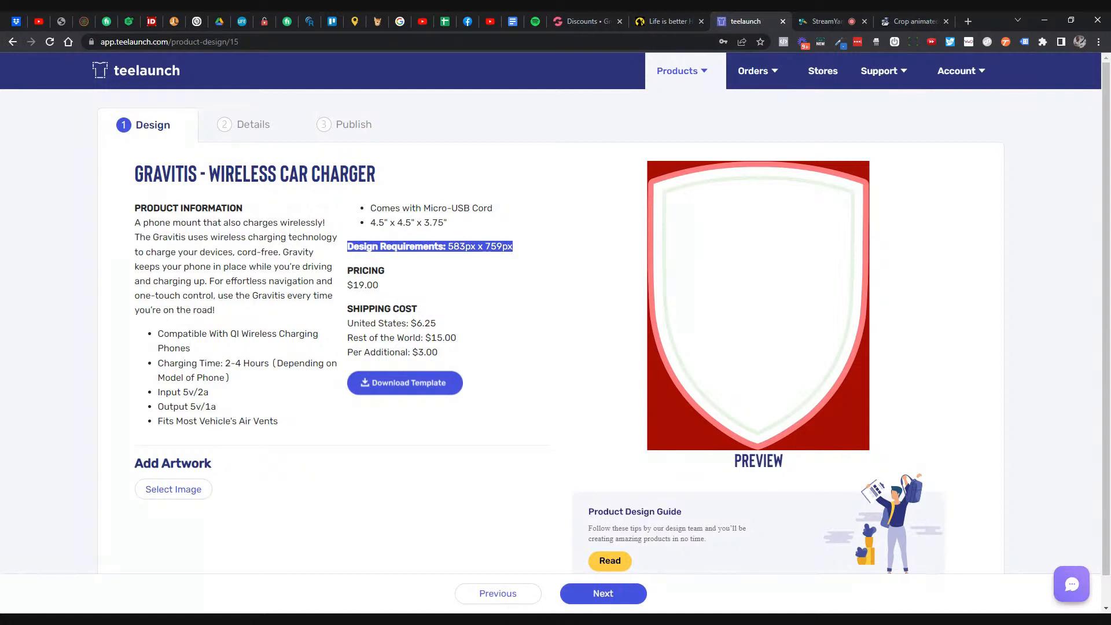
# - Mark the Gravitis $19.00 price, $6.25 US and $15.00 rest-of-world shipping, and design dimensions
pyautogui.click(400, 283)
pyautogui.doubleClick(365, 285)
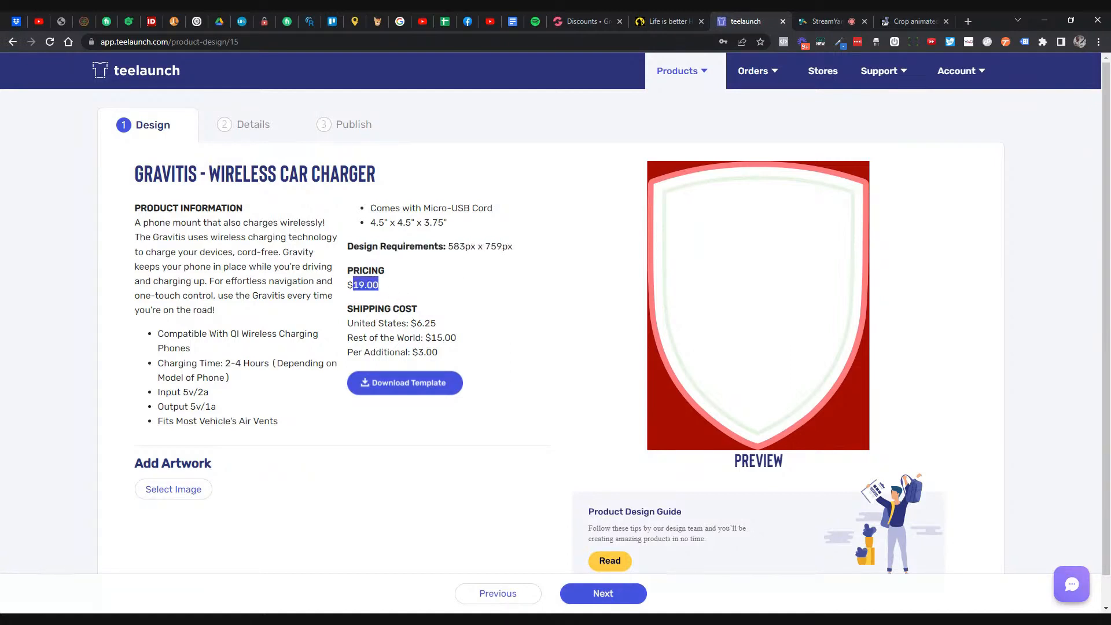
pyautogui.moveTo(348, 323); pyautogui.dragTo(437, 331)
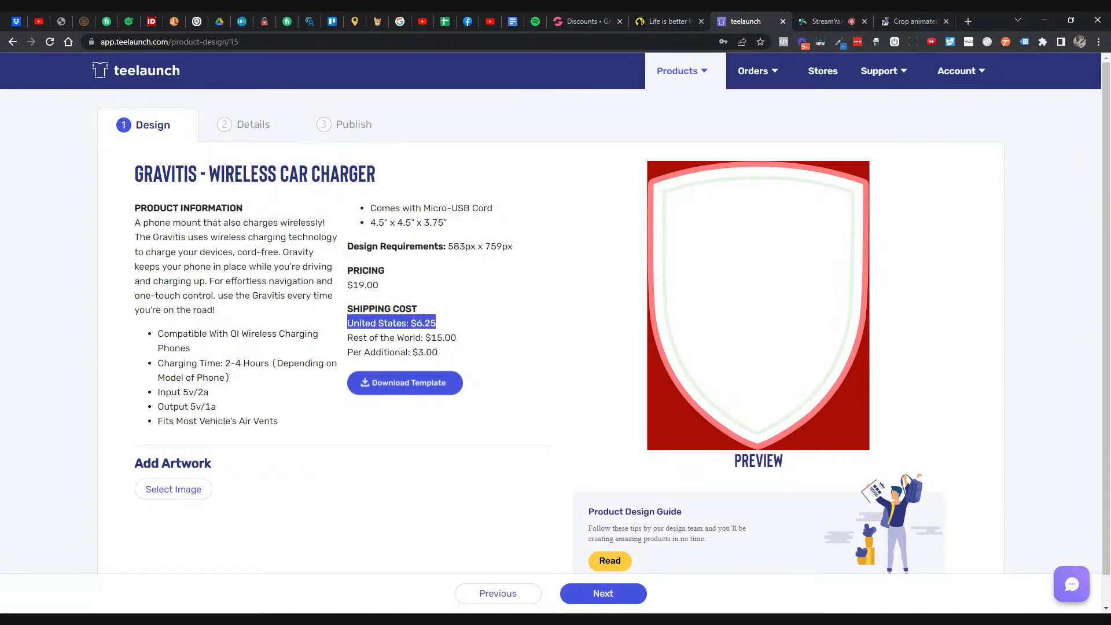
pyautogui.doubleClick(443, 338)
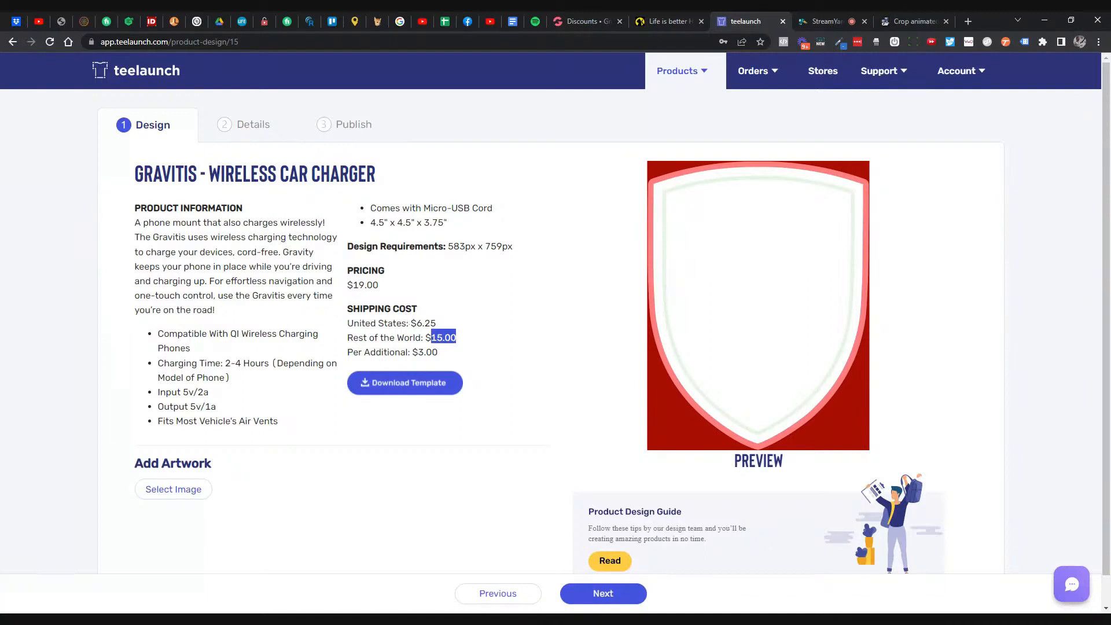
pyautogui.moveTo(353, 309); pyautogui.dragTo(456, 356)
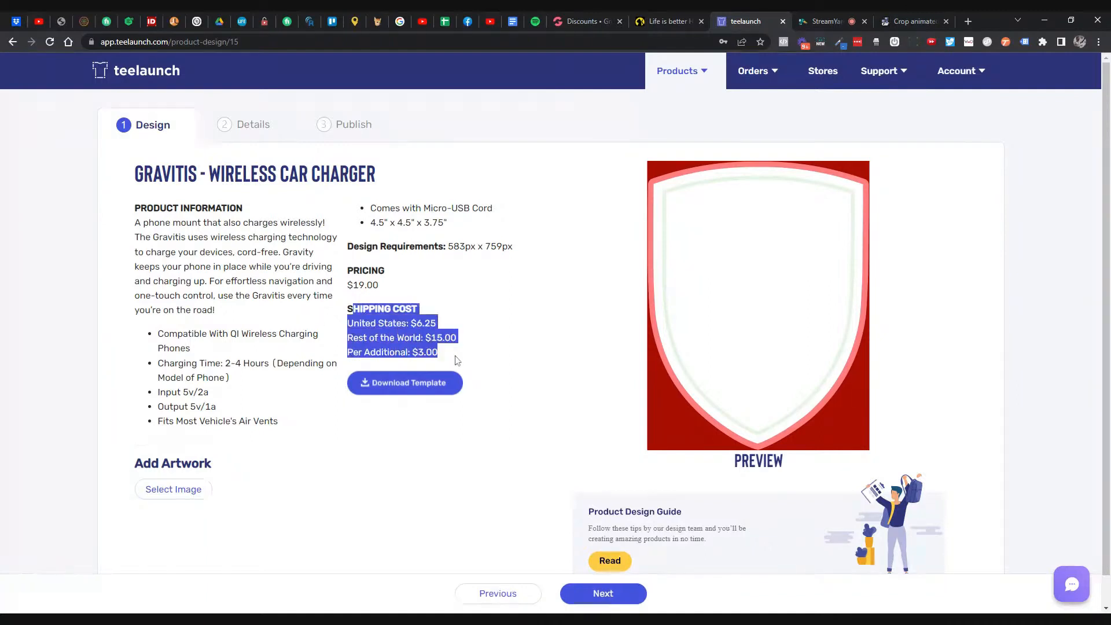
pyautogui.tripleClick(425, 336)
pyautogui.click(427, 338)
pyautogui.doubleClick(426, 323)
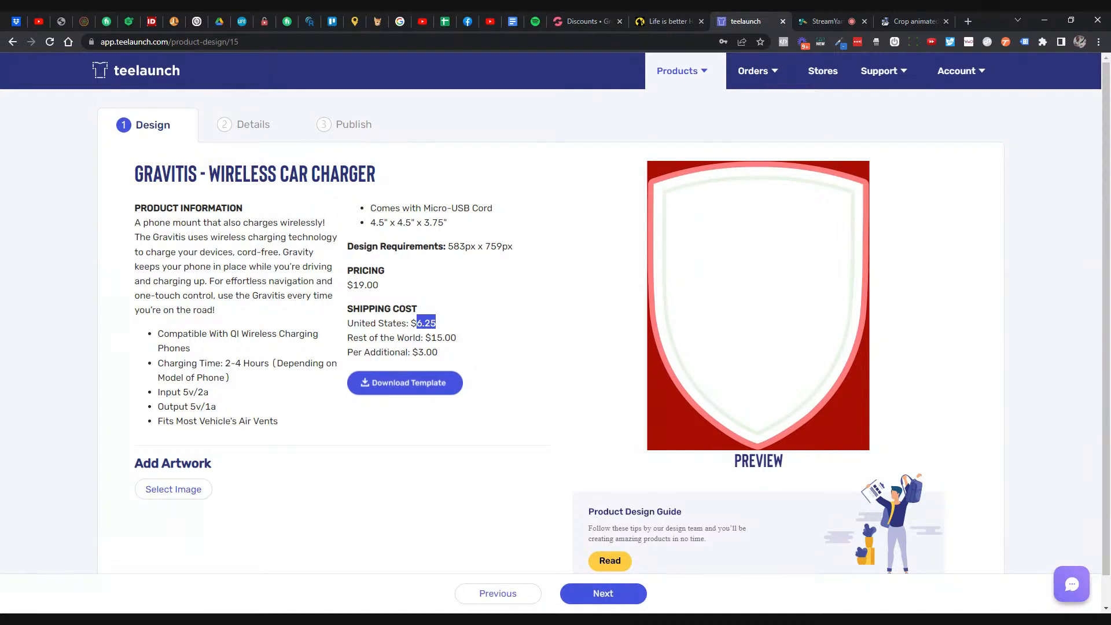
pyautogui.moveTo(431, 337); pyautogui.dragTo(456, 337)
pyautogui.tripleClick(456, 337)
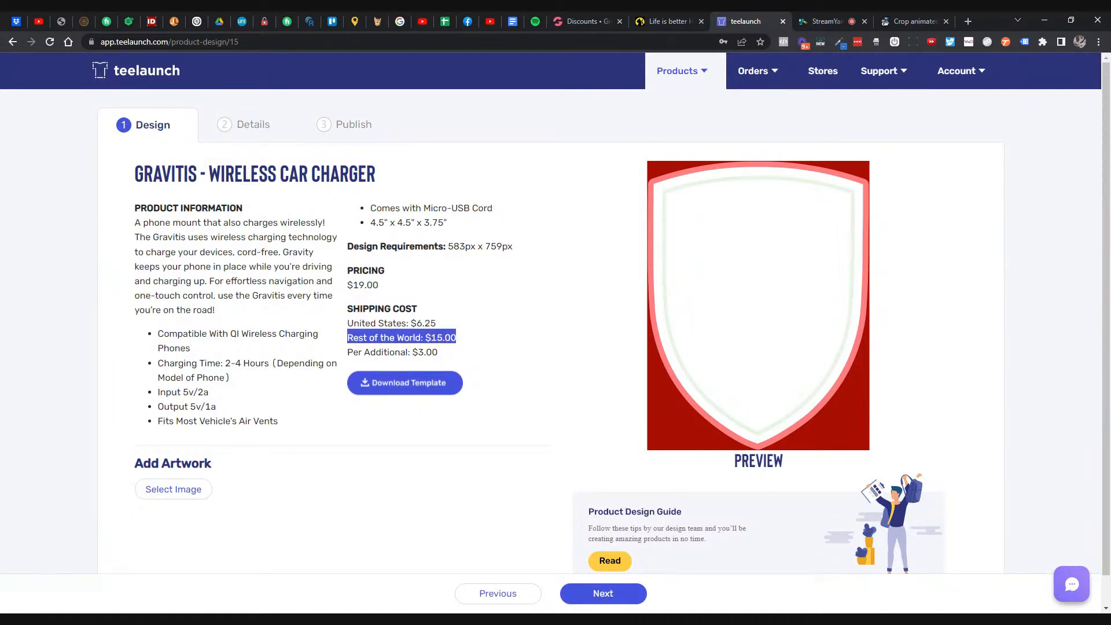
pyautogui.moveTo(431, 337); pyautogui.dragTo(462, 337)
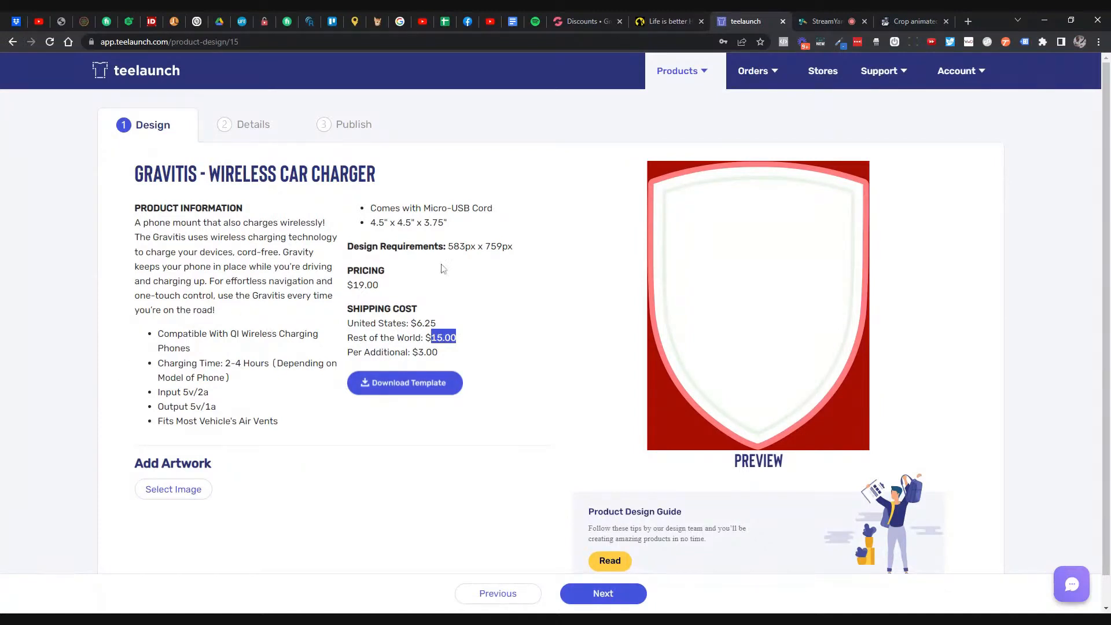
pyautogui.moveTo(453, 246); pyautogui.dragTo(513, 246)
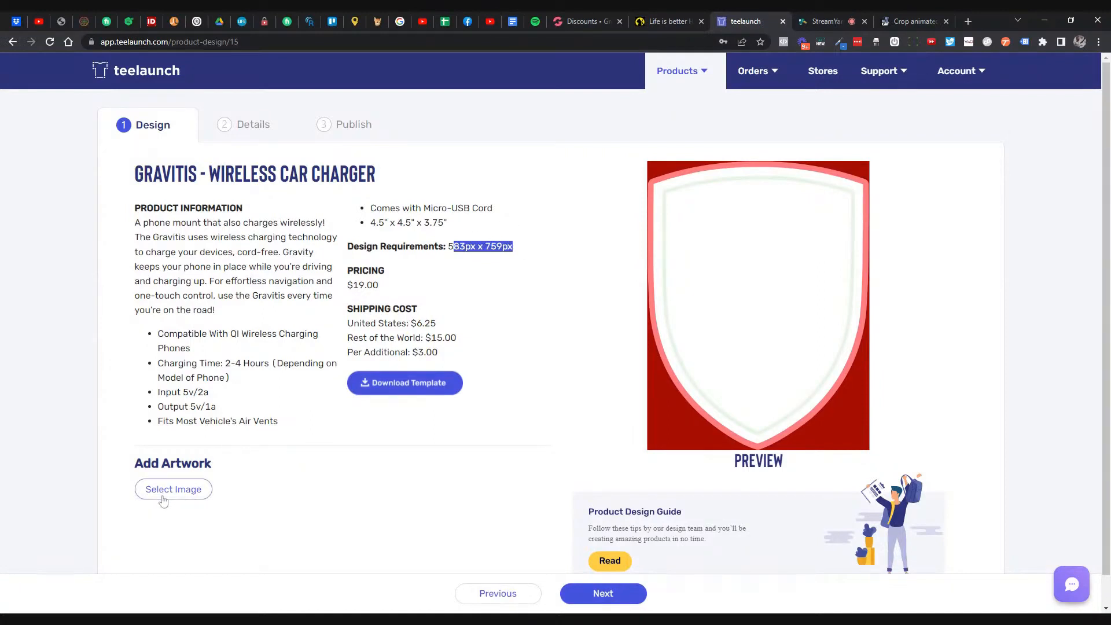
# - Go back to the catalog's Accessories products and open the Prontimus - Wireless Charging Stand
pyautogui.scroll(-1, 162, 495)
pyautogui.scroll(1, 463, 359)
pyautogui.click(12, 42)
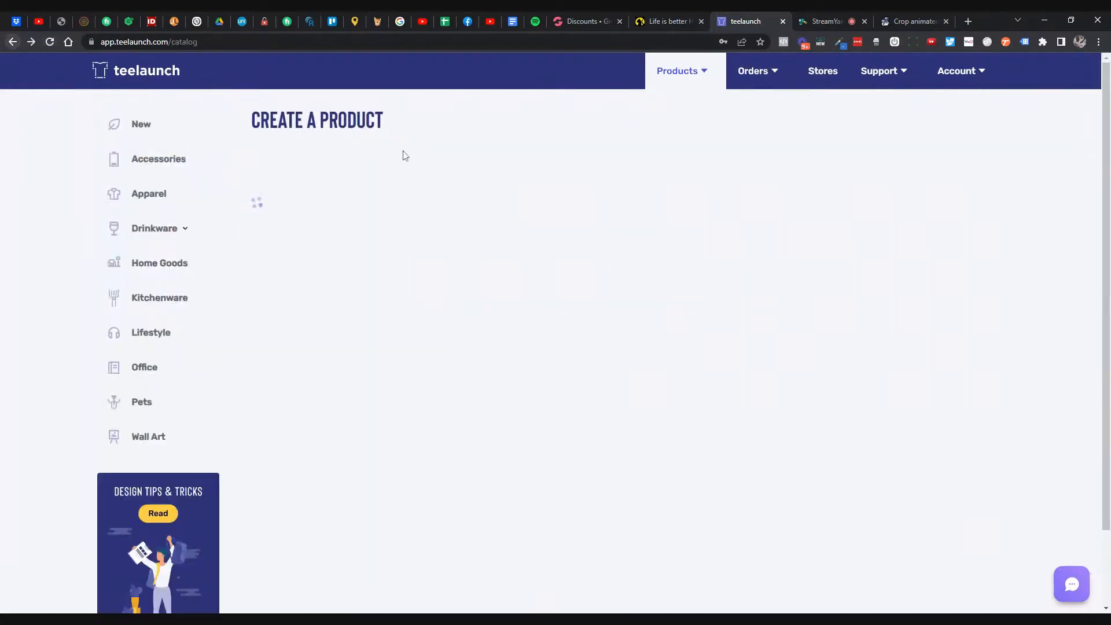
pyautogui.click(183, 161)
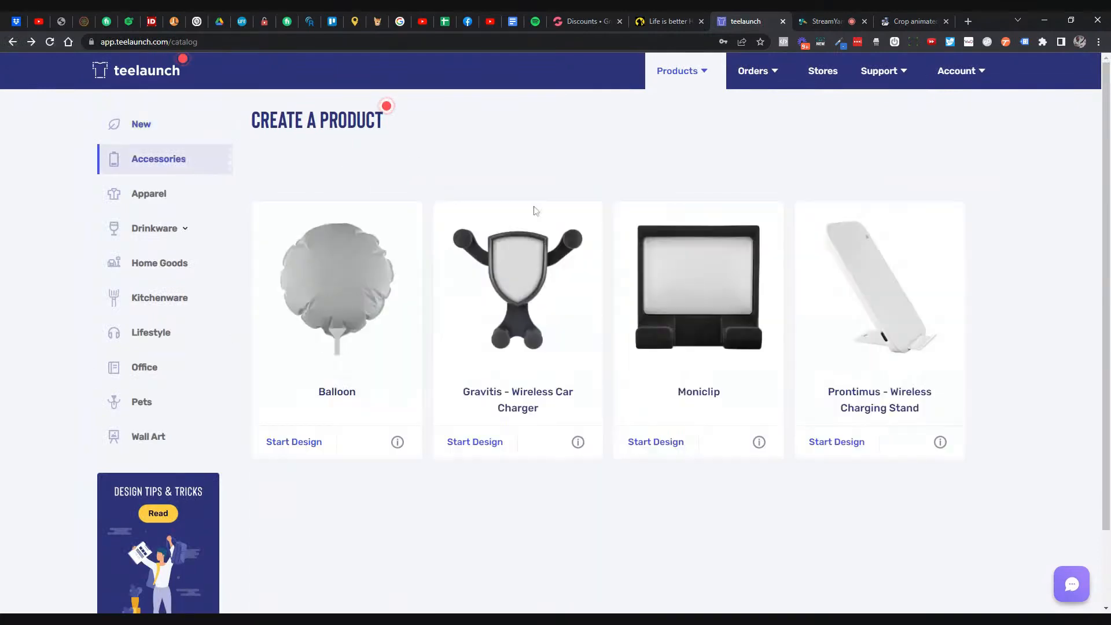
pyautogui.click(844, 445)
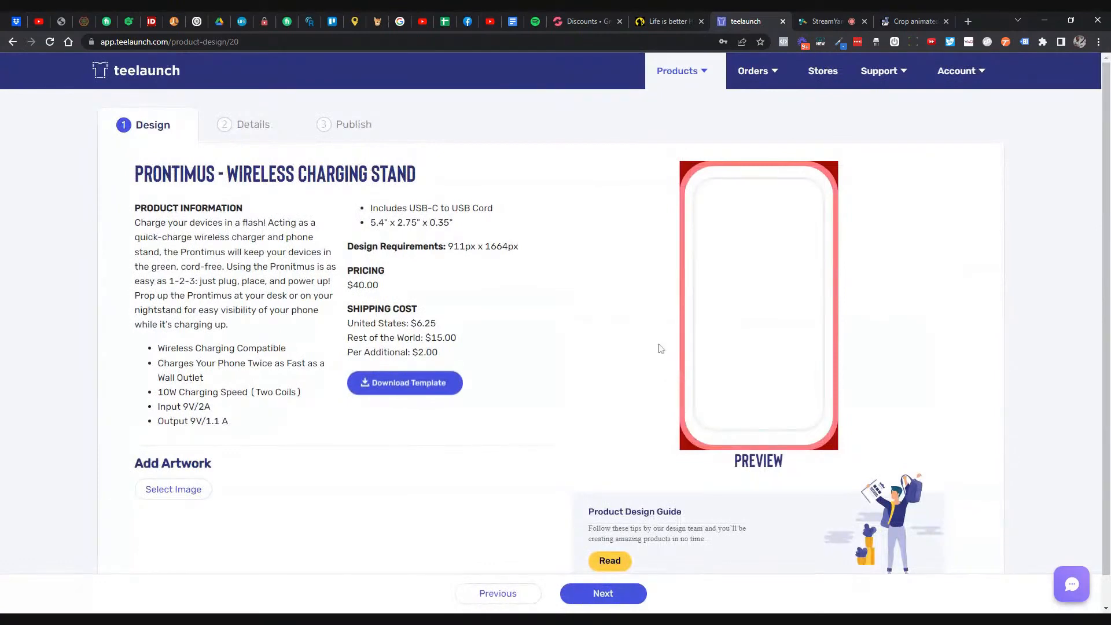
# - Highlight the Prontimus stand's 911px x 1664px design size and $40.00 price, then return to the catalog
pyautogui.moveTo(447, 246); pyautogui.dragTo(527, 250)
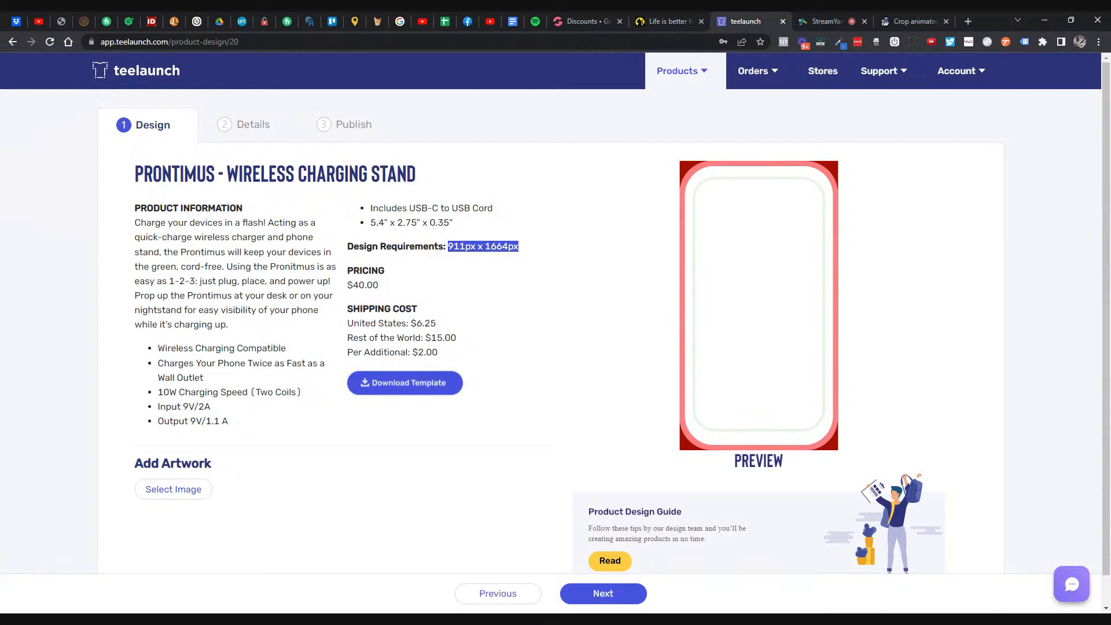
pyautogui.doubleClick(364, 285)
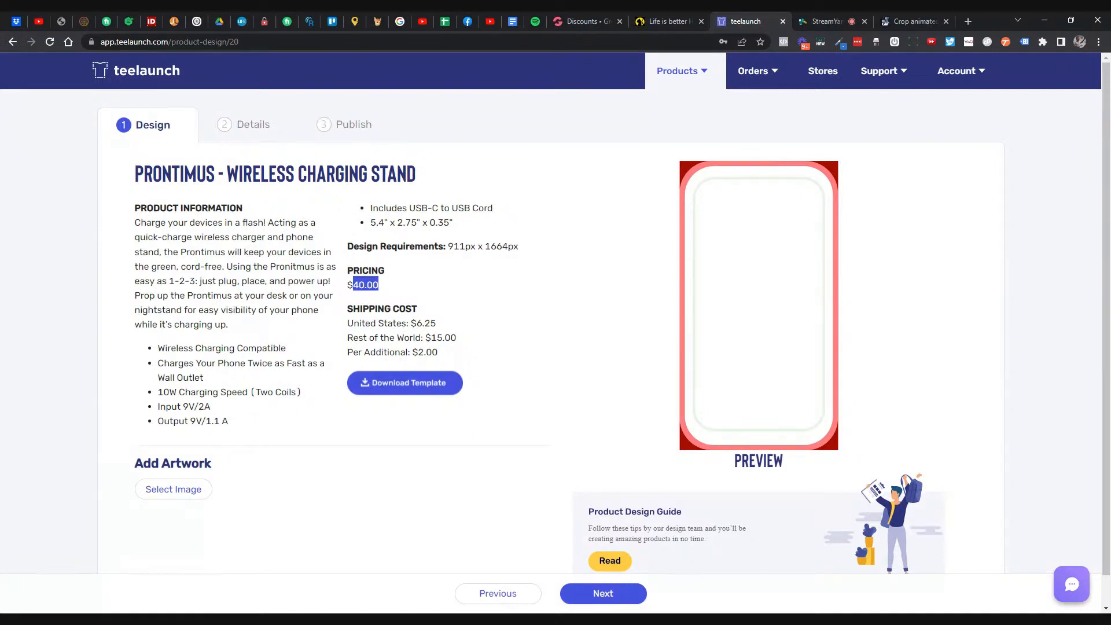
pyautogui.click(10, 50)
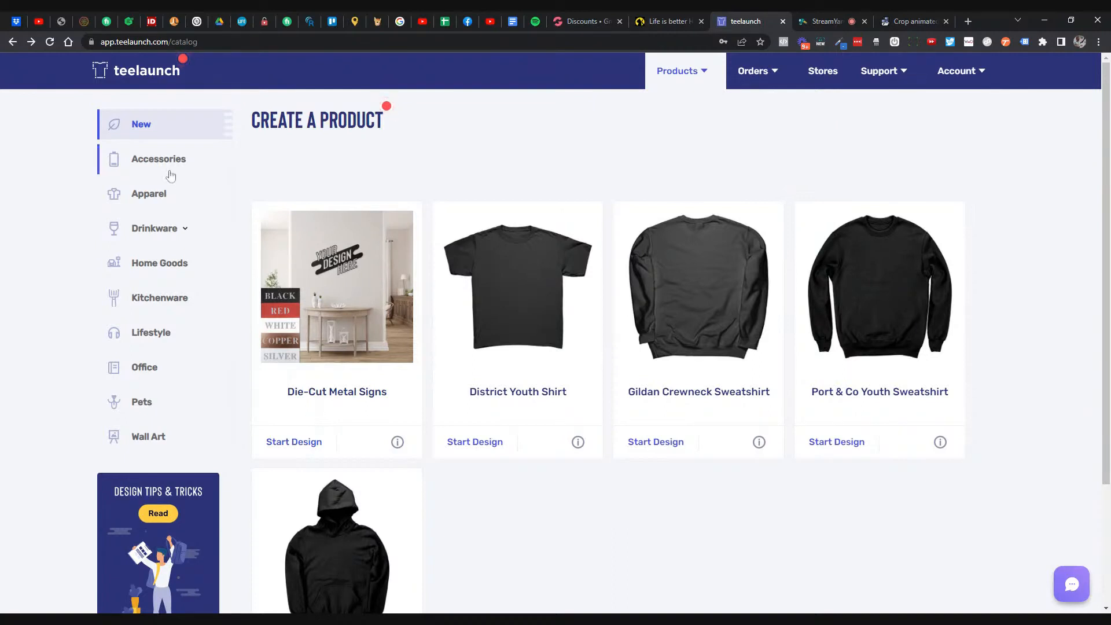
pyautogui.scroll(-3, 496, 354)
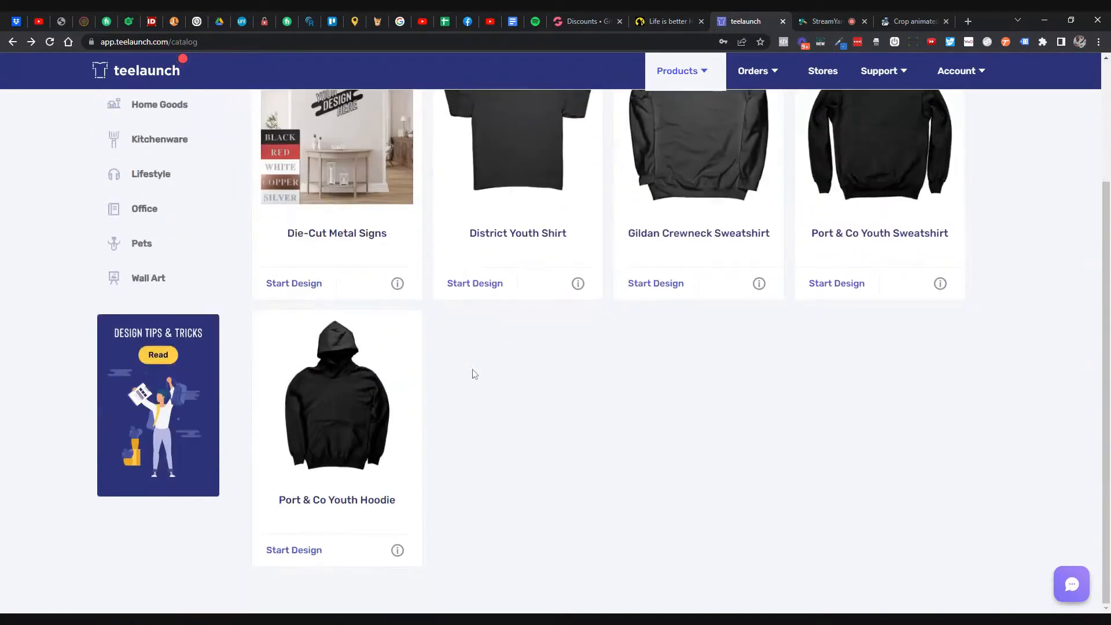
pyautogui.scroll(3, 413, 418)
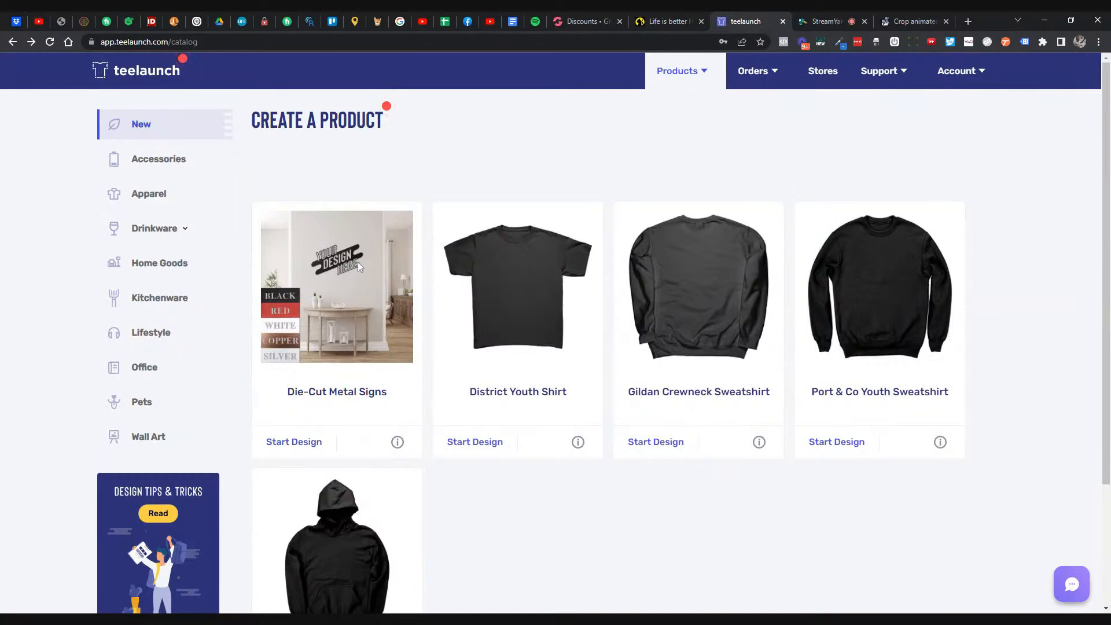
pyautogui.click(301, 441)
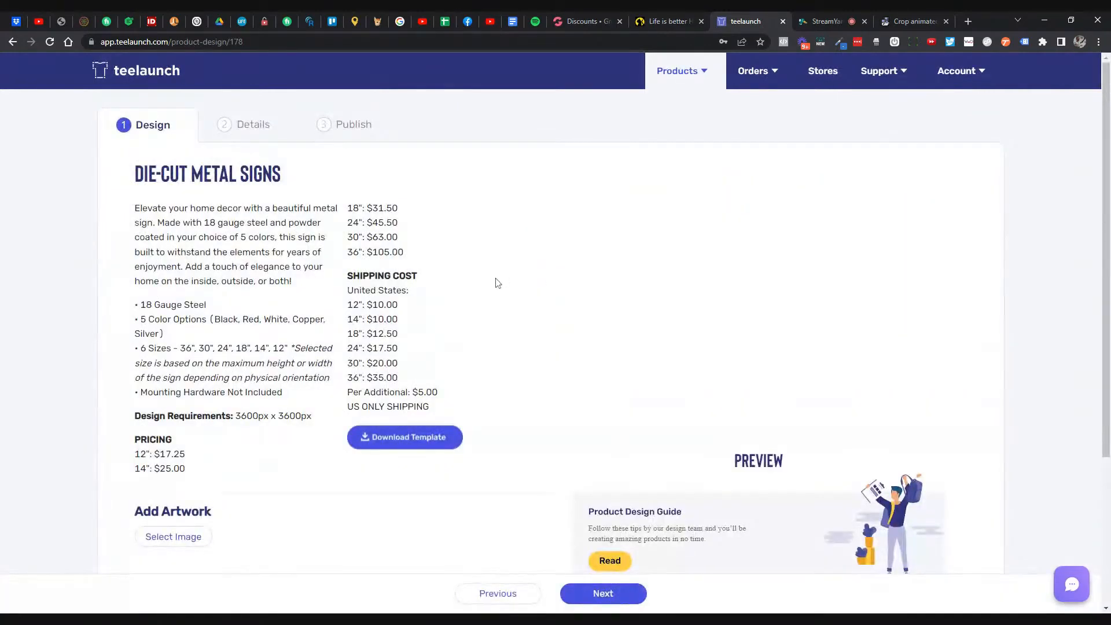
# - Highlight the Die-Cut Metal Signs prices and shipping, including 24" at $45.50 plus $17.50, then select the title
pyautogui.moveTo(351, 304); pyautogui.dragTo(410, 370)
pyautogui.click(384, 301)
pyautogui.click(434, 290)
pyautogui.moveTo(353, 208); pyautogui.dragTo(417, 255)
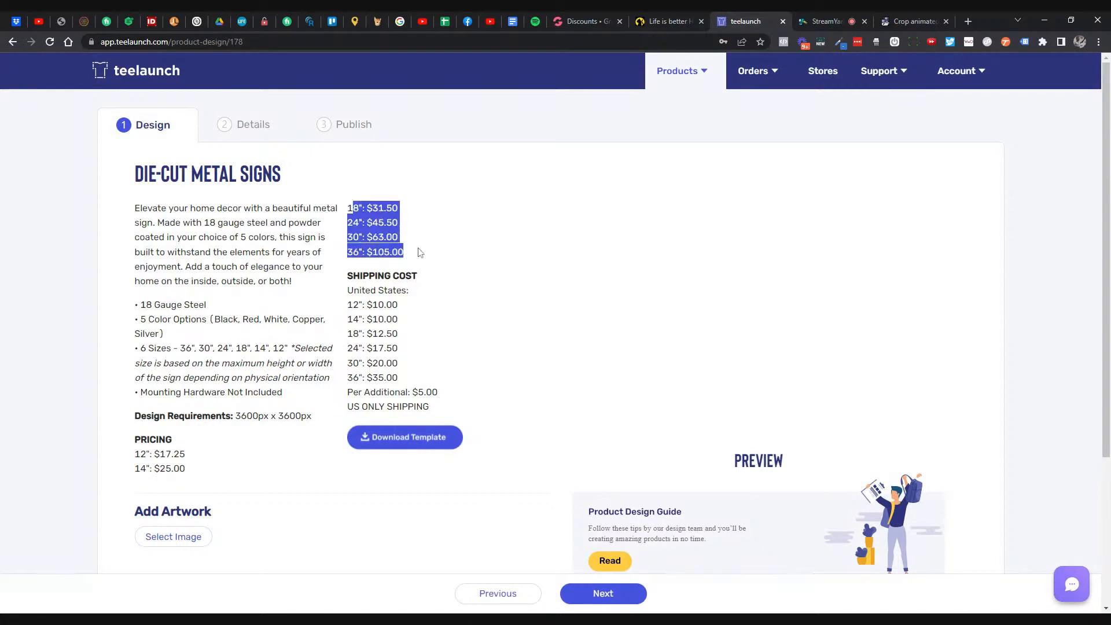
pyautogui.click(418, 252)
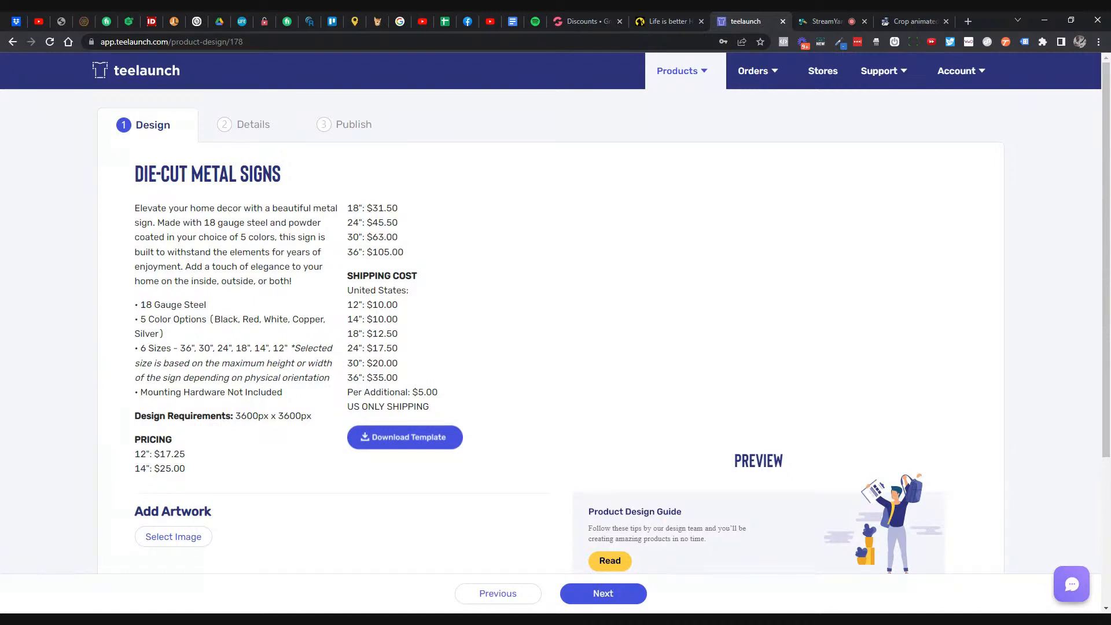
pyautogui.moveTo(365, 222); pyautogui.dragTo(415, 228)
pyautogui.click(412, 229)
pyautogui.moveTo(371, 223); pyautogui.dragTo(399, 224)
pyautogui.moveTo(372, 347); pyautogui.dragTo(399, 348)
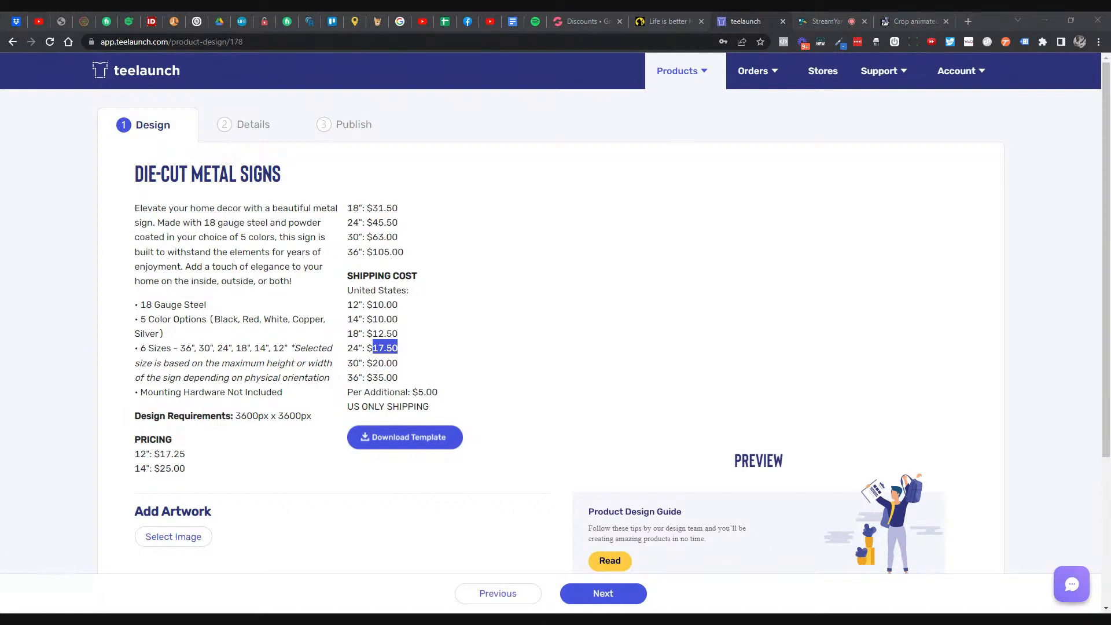
pyautogui.click(428, 283)
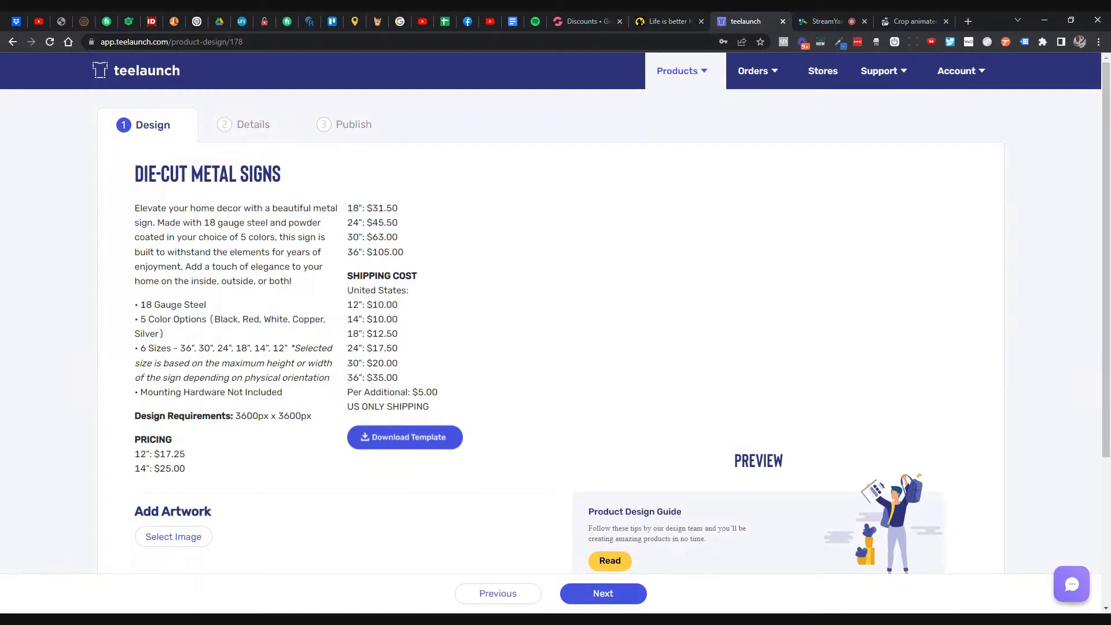
pyautogui.moveTo(129, 183); pyautogui.dragTo(288, 189)
pyautogui.hotkey('ctrl', 'c')
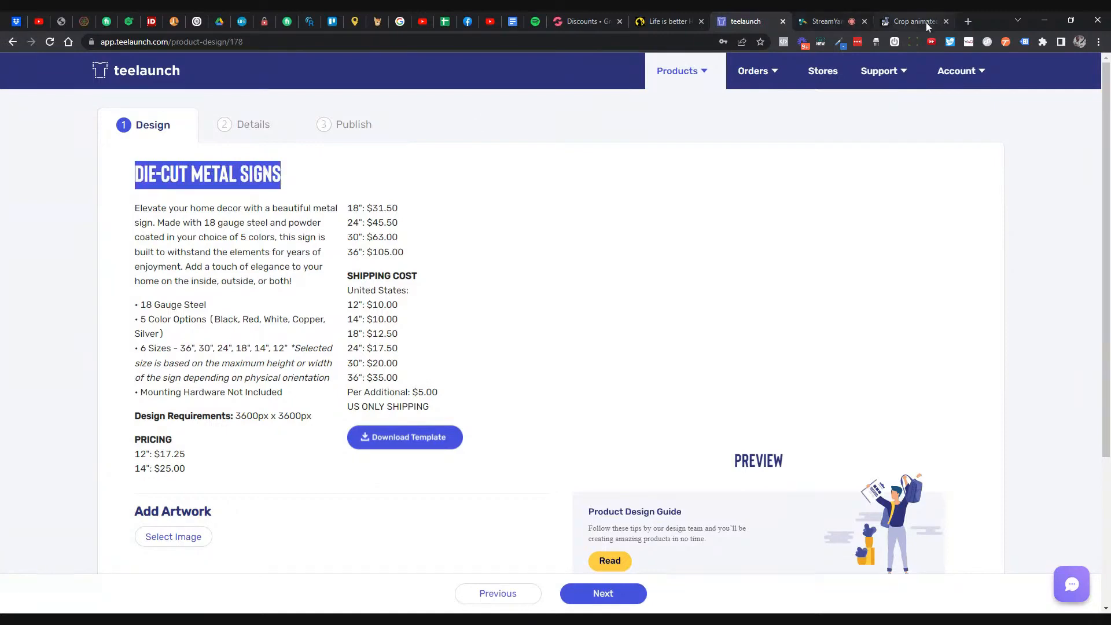
# - Load the pasted Etsy shop address in a new browser tab
pyautogui.click(968, 21)
pyautogui.write('etsy.com/shop/BlitzDepot?ref=simple-shop-header-name&listing_id=887996846&sort_order=date_desc&page=2#items')
pyautogui.press('Return')
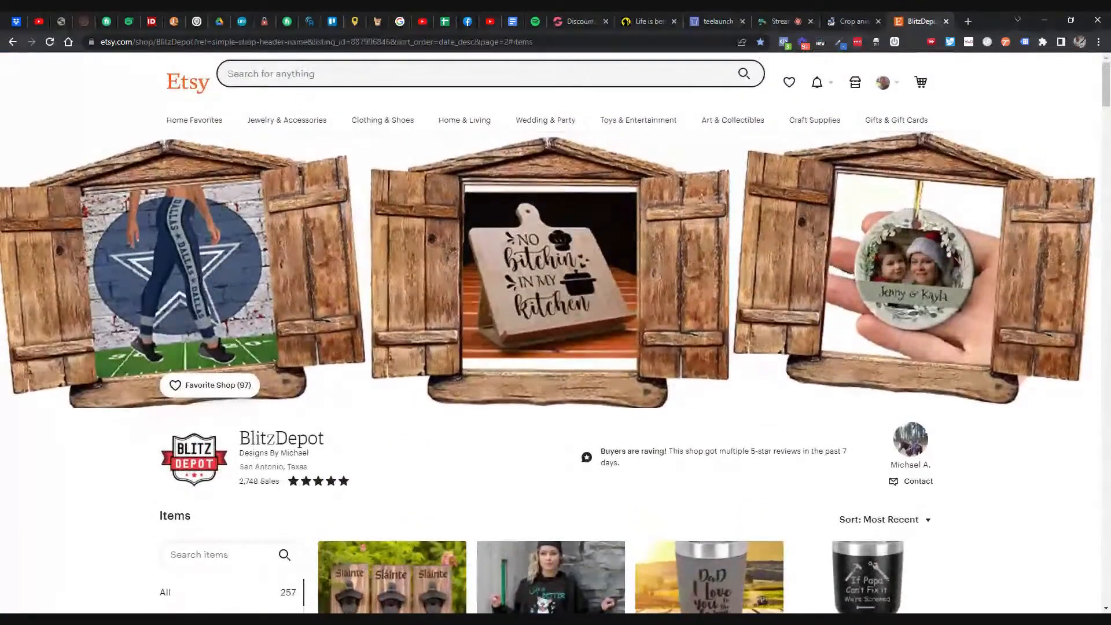
# - Search Etsy for 'DIE-CUT METAL SIGNS' and scroll through the results
pyautogui.click(439, 74)
pyautogui.hotkey('ctrl', 'v')
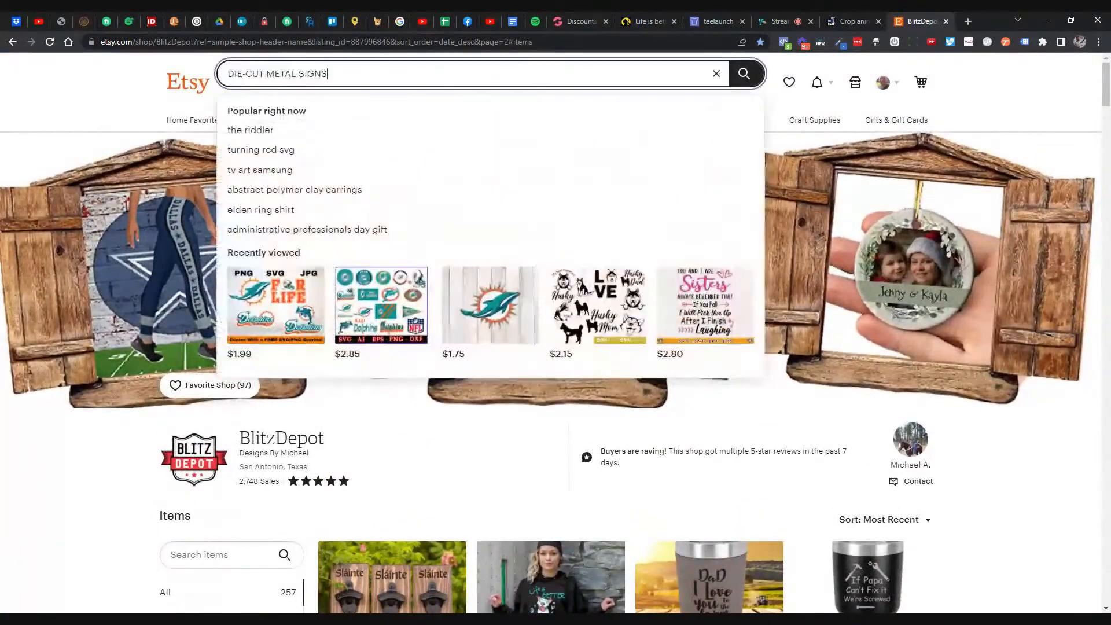
pyautogui.press('Return')
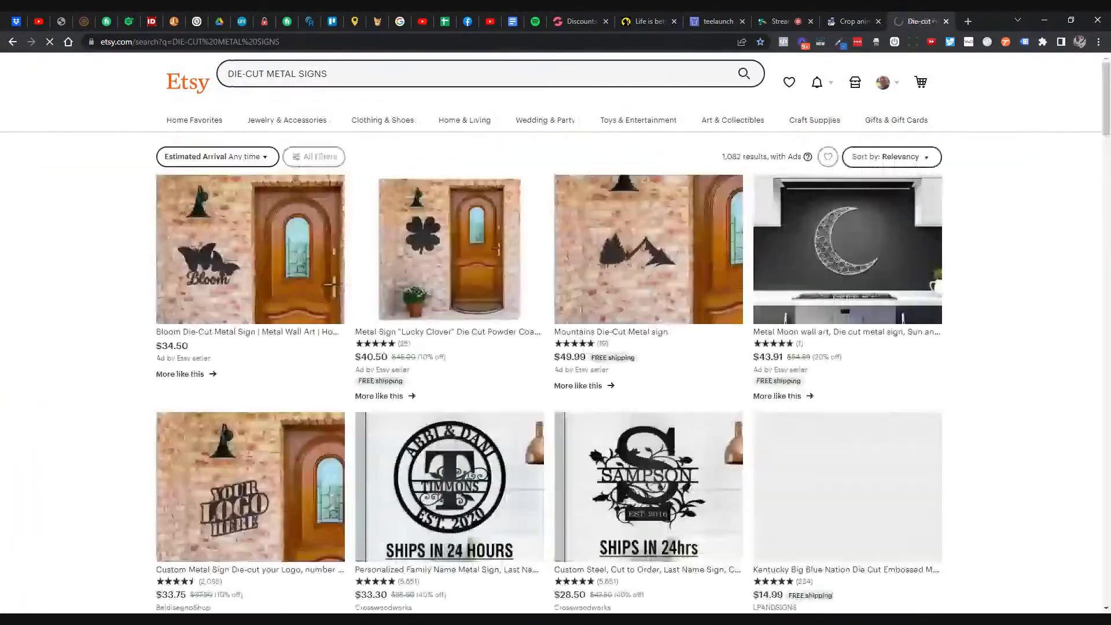
pyautogui.scroll(-3, 325, 199)
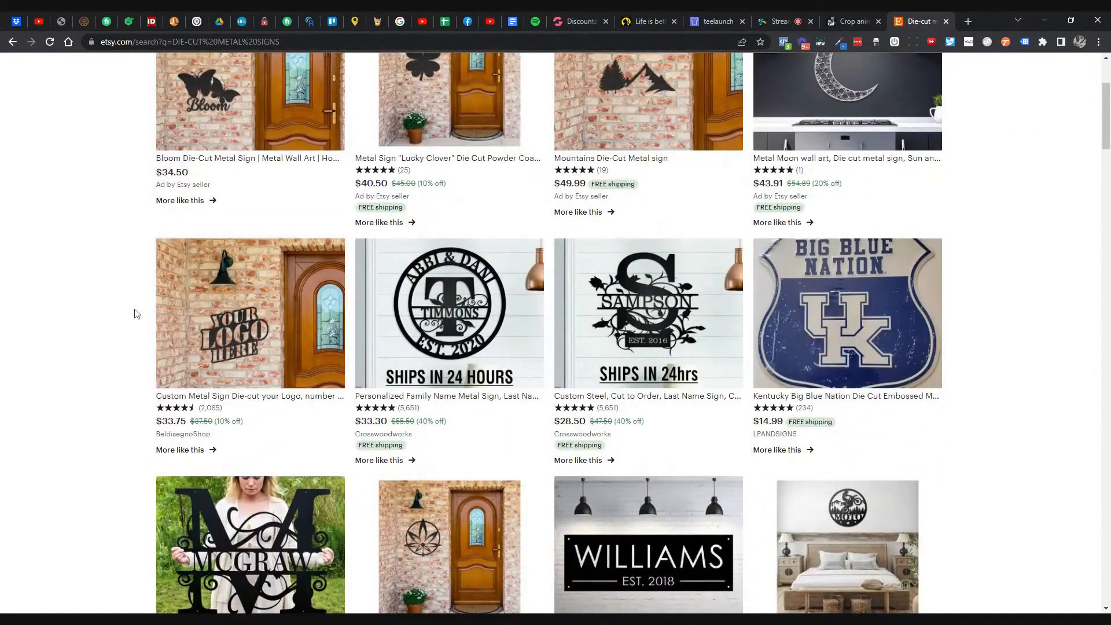
pyautogui.scroll(-1, 136, 312)
pyautogui.scroll(-1, 136, 312)
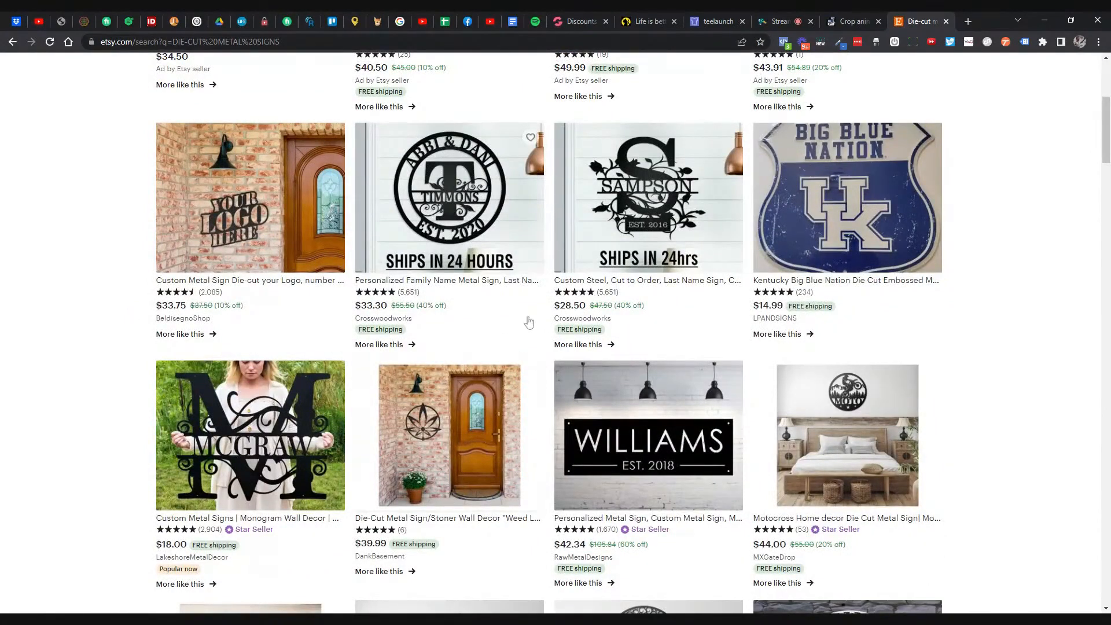
pyautogui.scroll(1, 491, 258)
# - Open the Personalized Family Name Metal Sign listing, then recheck teelaunch's 24" $45.50 price and $17.50 shipping
pyautogui.click(491, 259)
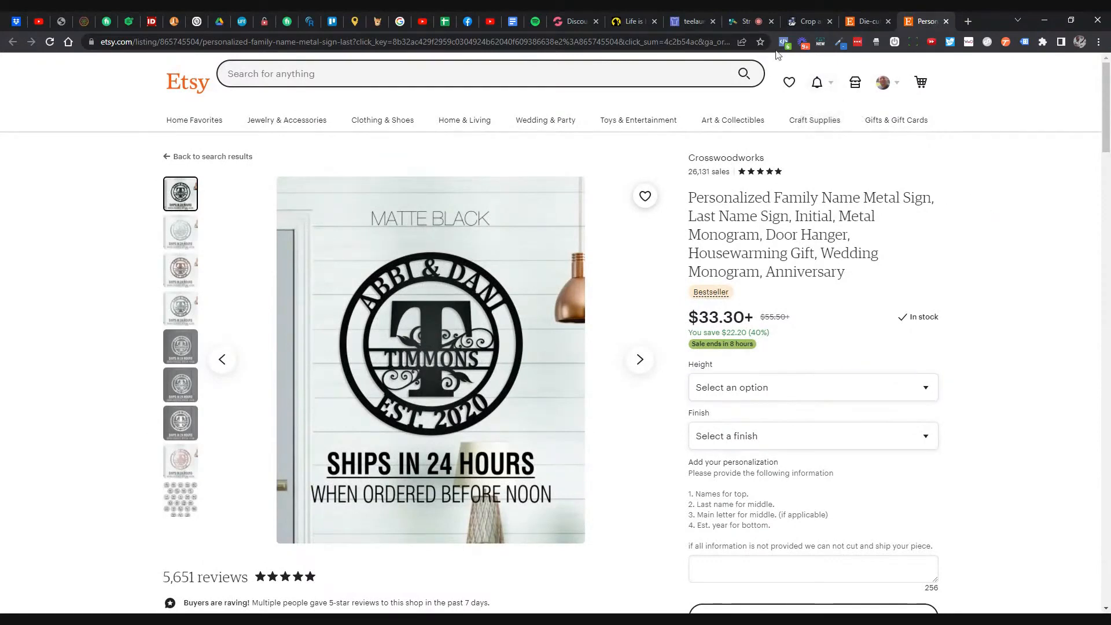
pyautogui.click(693, 21)
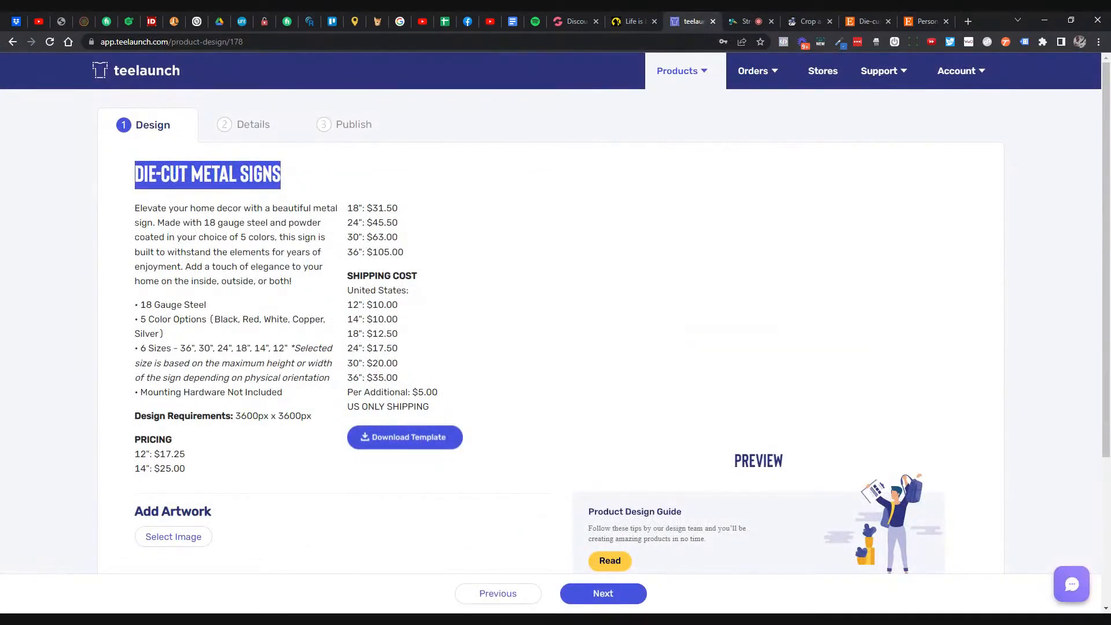
pyautogui.moveTo(353, 222); pyautogui.dragTo(397, 223)
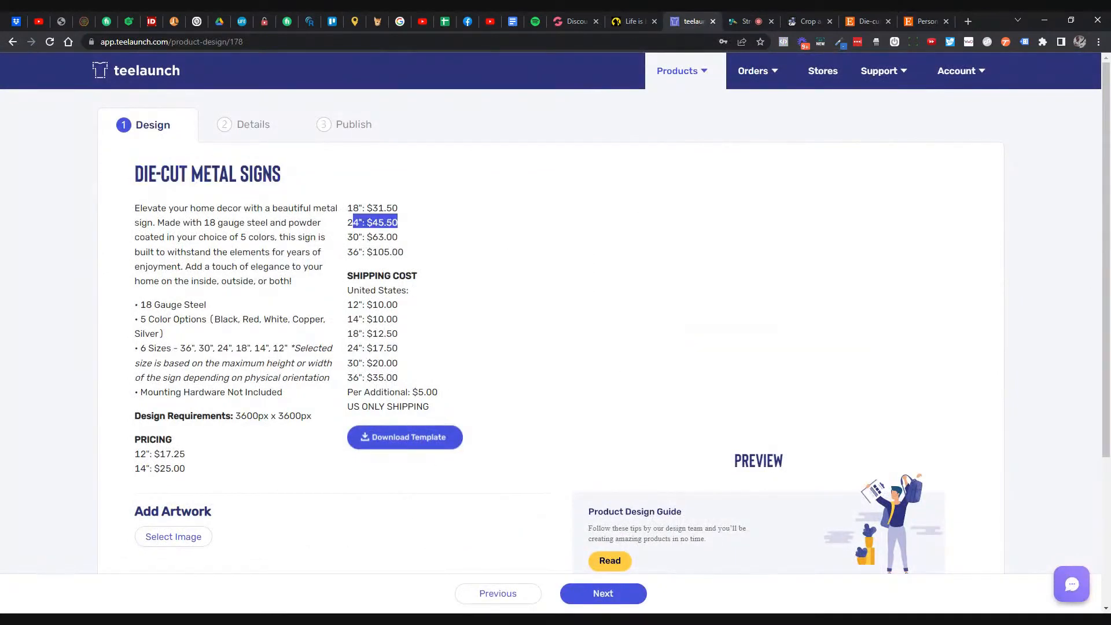
pyautogui.moveTo(362, 347); pyautogui.dragTo(392, 348)
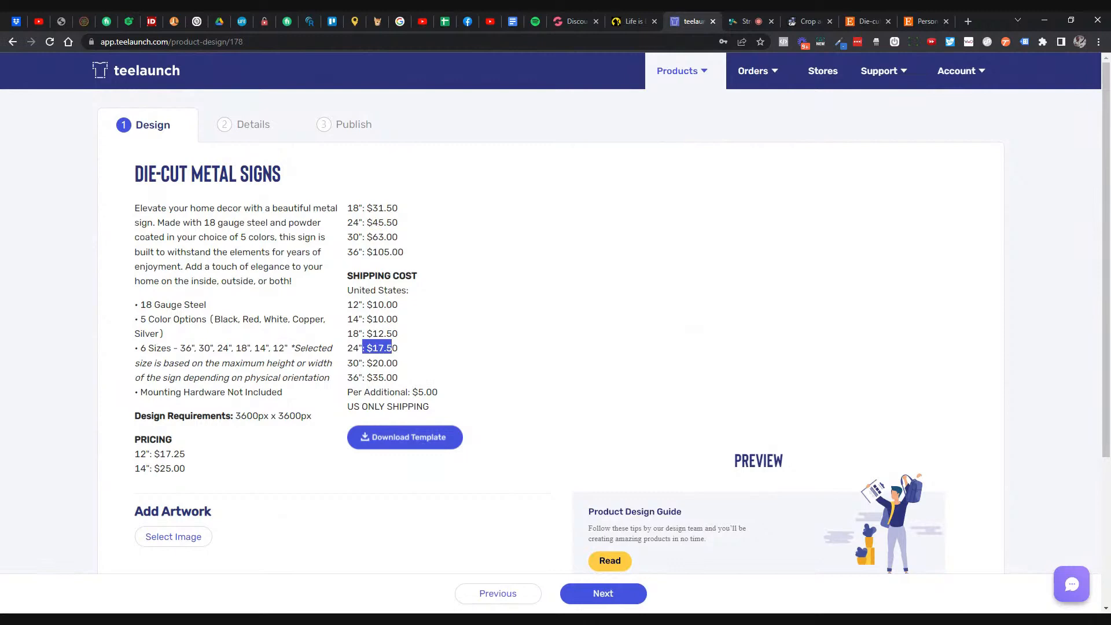
# - Set the Etsy sign to 24 Inches and Matte Black ($81.30) and scroll through the listing
pyautogui.click(912, 23)
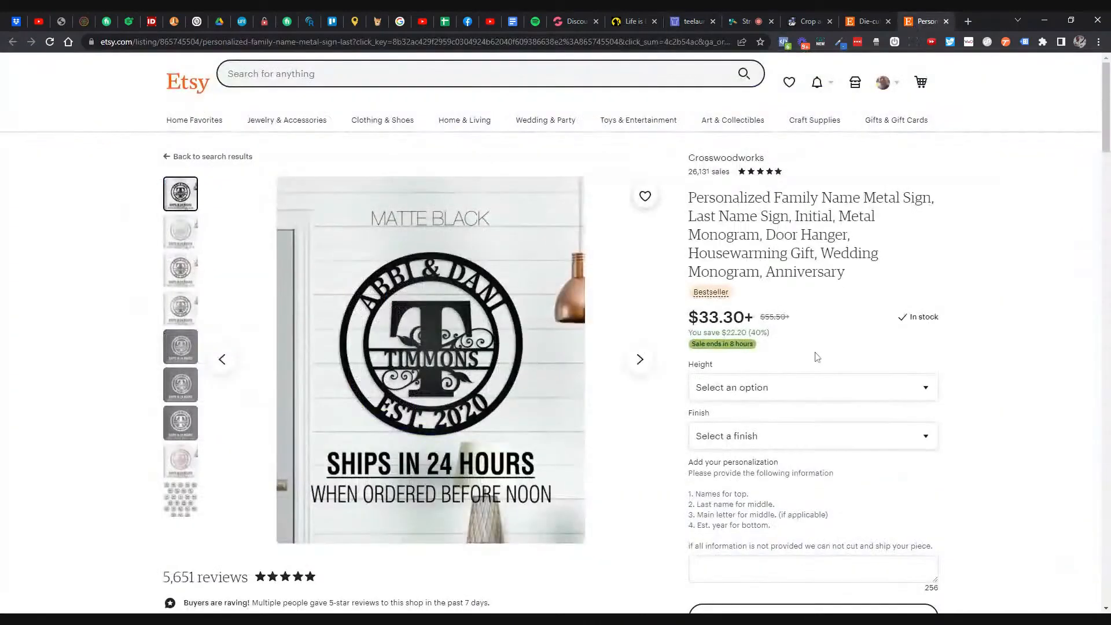
pyautogui.click(785, 246)
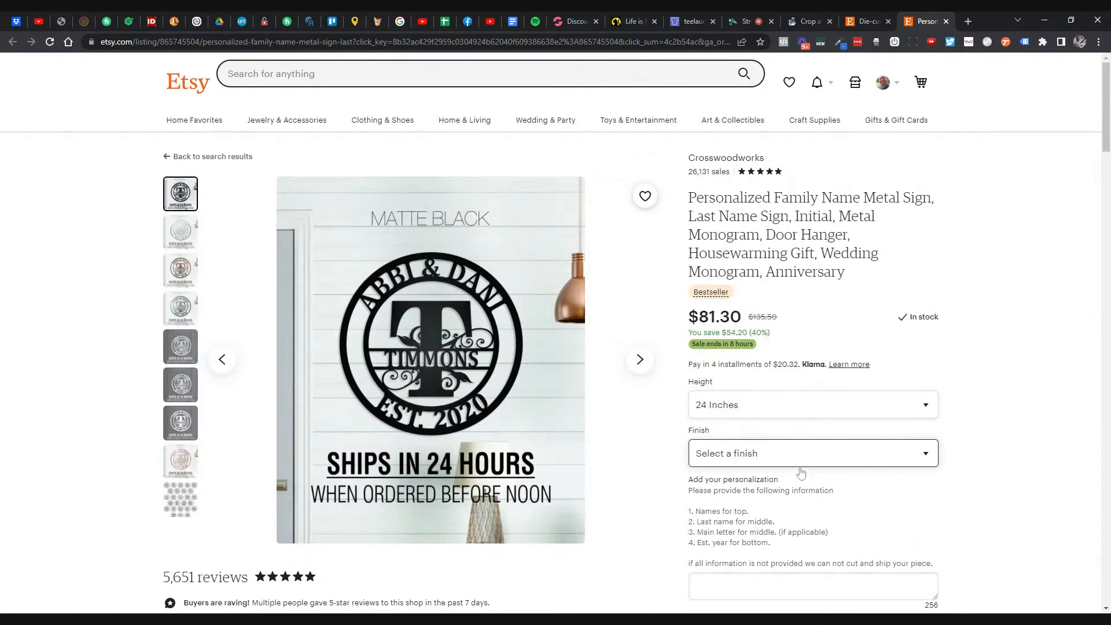
pyautogui.click(800, 457)
pyautogui.click(825, 493)
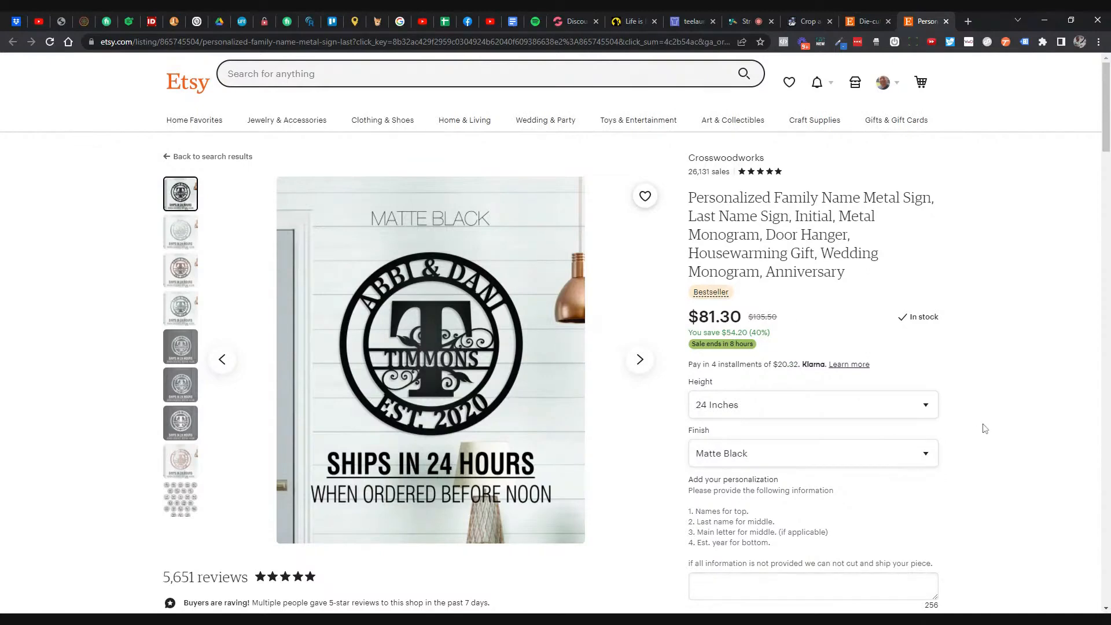
pyautogui.scroll(-2, 985, 428)
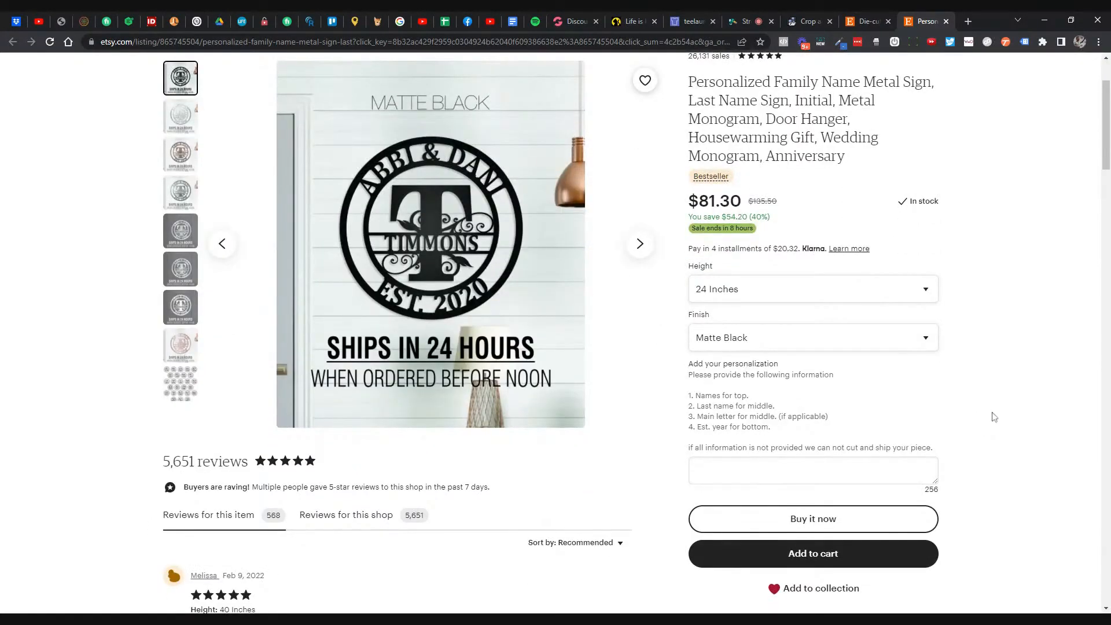
pyautogui.scroll(-1, 985, 414)
pyautogui.scroll(-4, 985, 415)
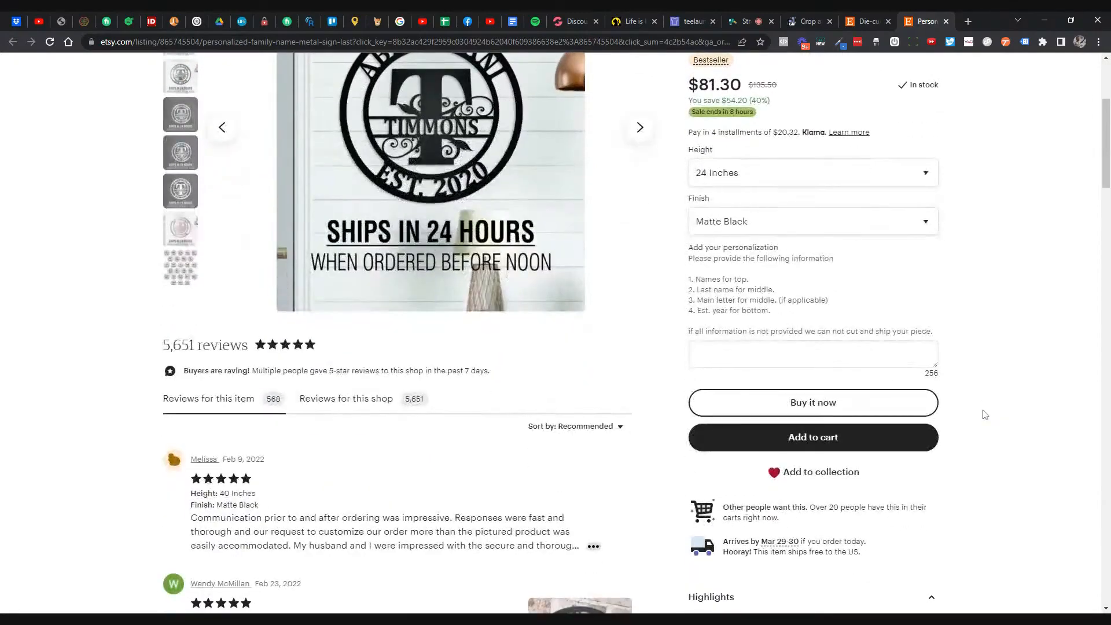
pyautogui.scroll(-5, 976, 418)
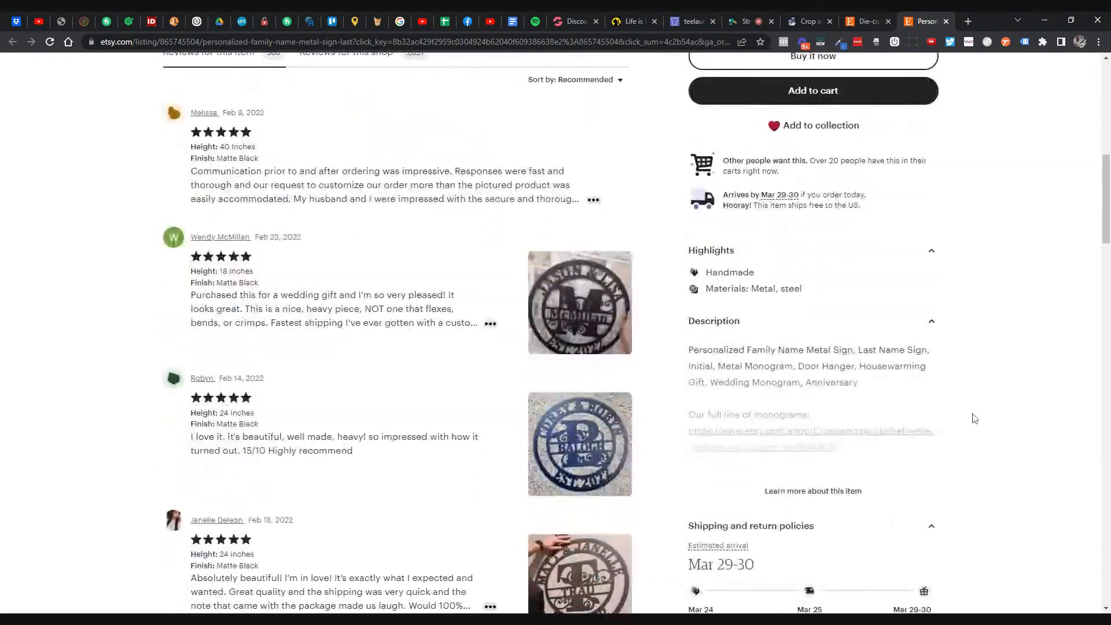
pyautogui.scroll(12, 967, 391)
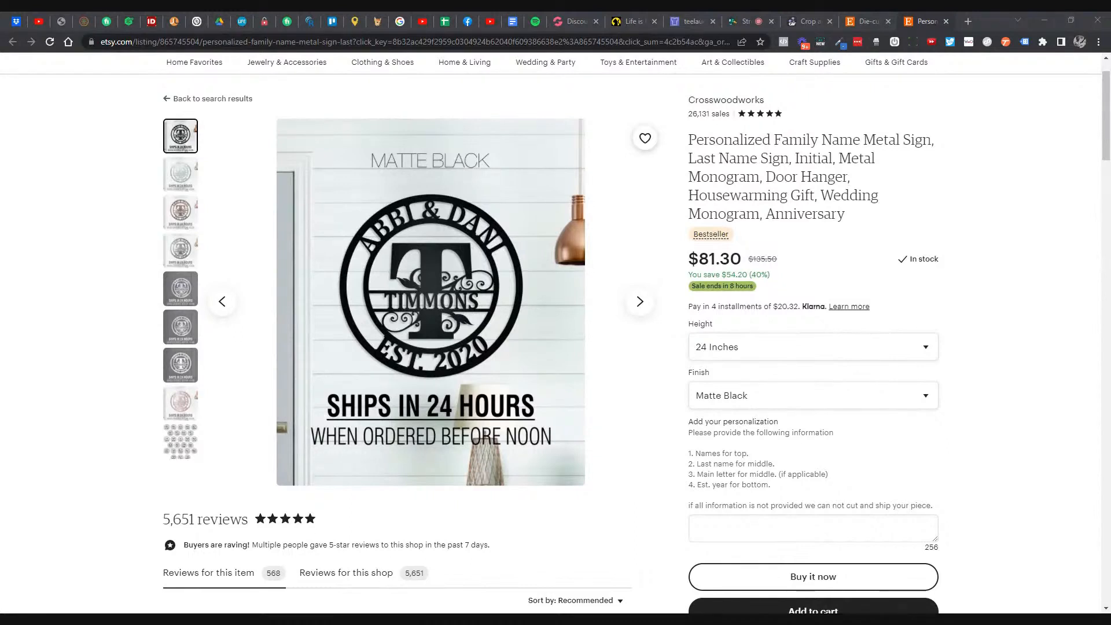
pyautogui.click(1051, 284)
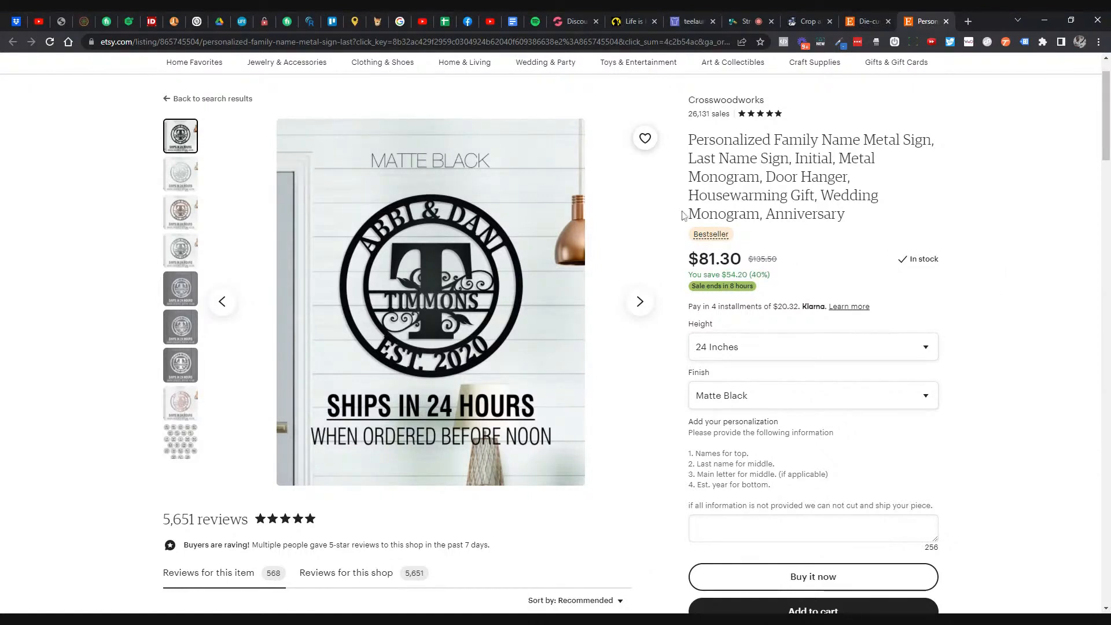
# - Highlight teelaunch's colour options and 12" $17.25 price, then set the Etsy sign to 12 Inches
pyautogui.click(696, 23)
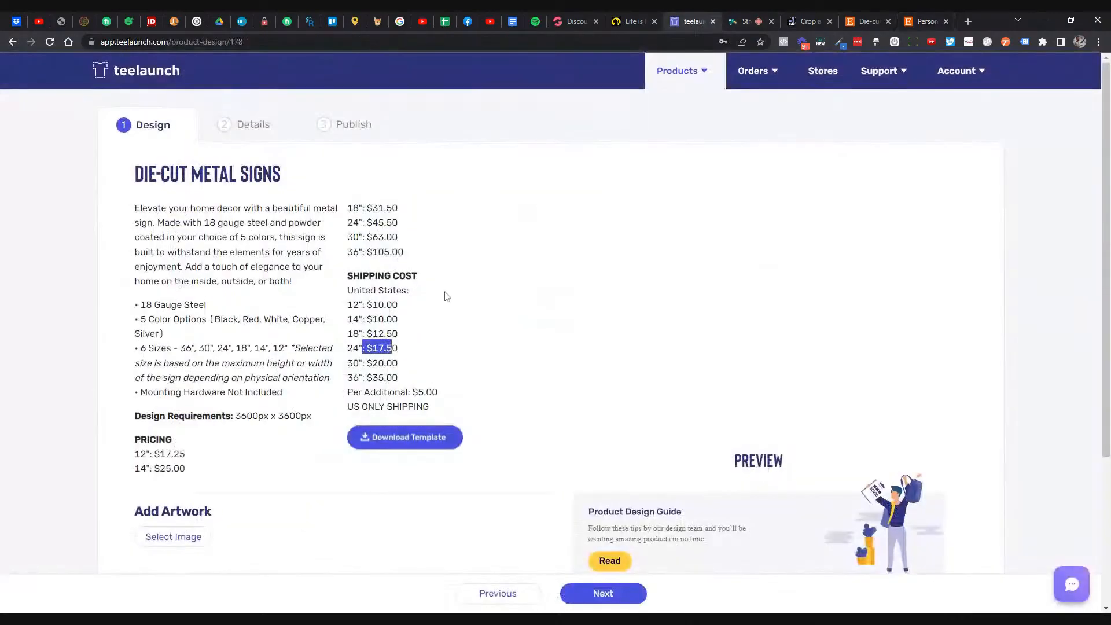
pyautogui.moveTo(152, 304); pyautogui.dragTo(277, 339)
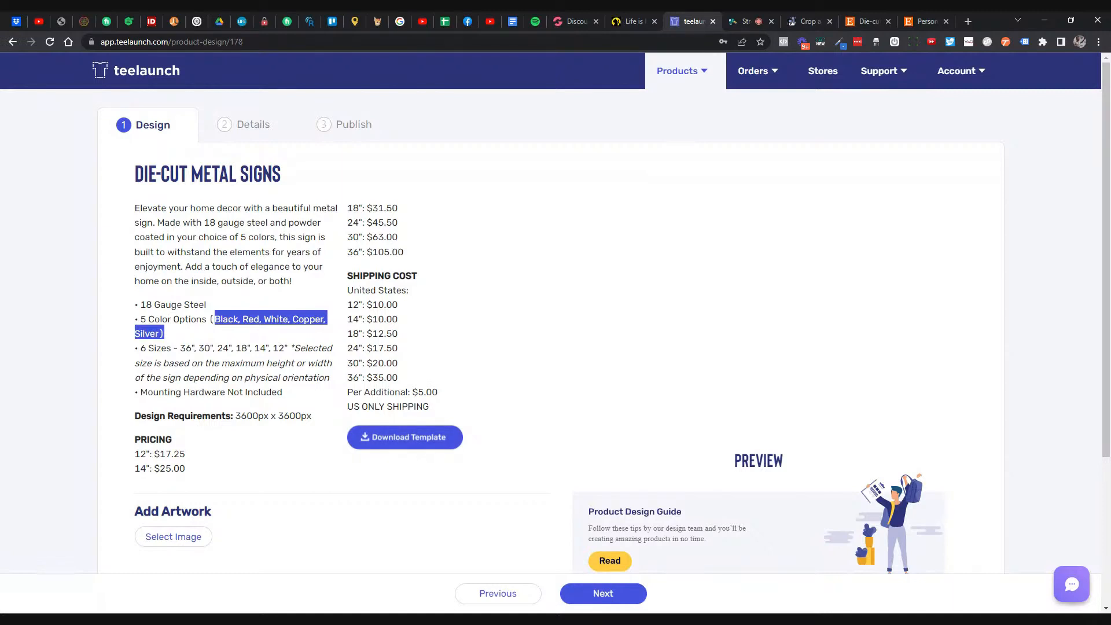
pyautogui.moveTo(159, 453); pyautogui.dragTo(192, 457)
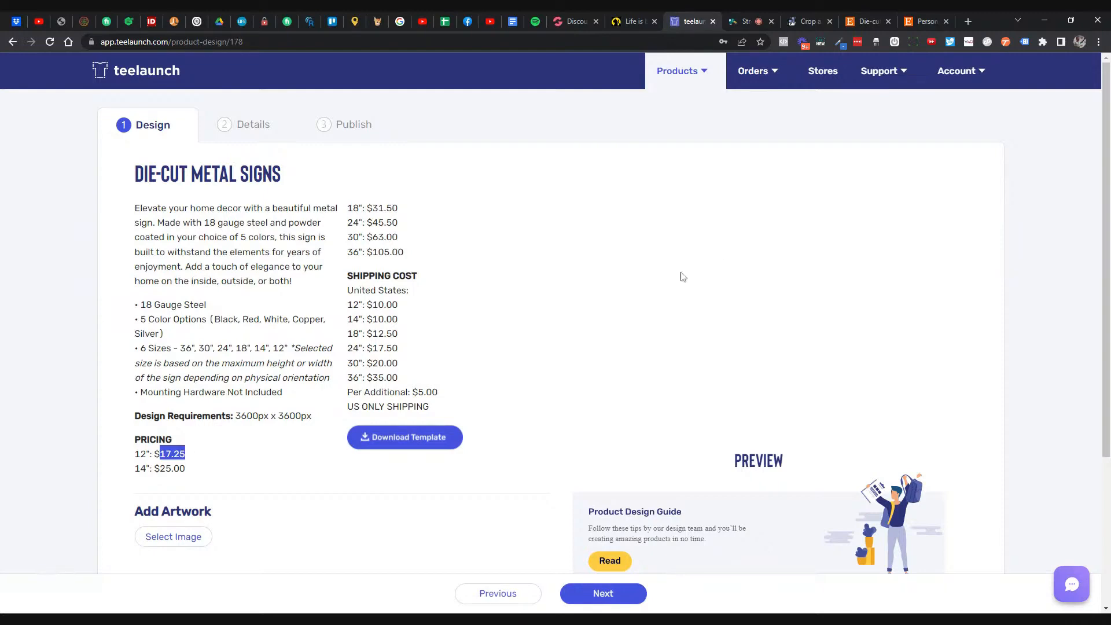
pyautogui.click(875, 20)
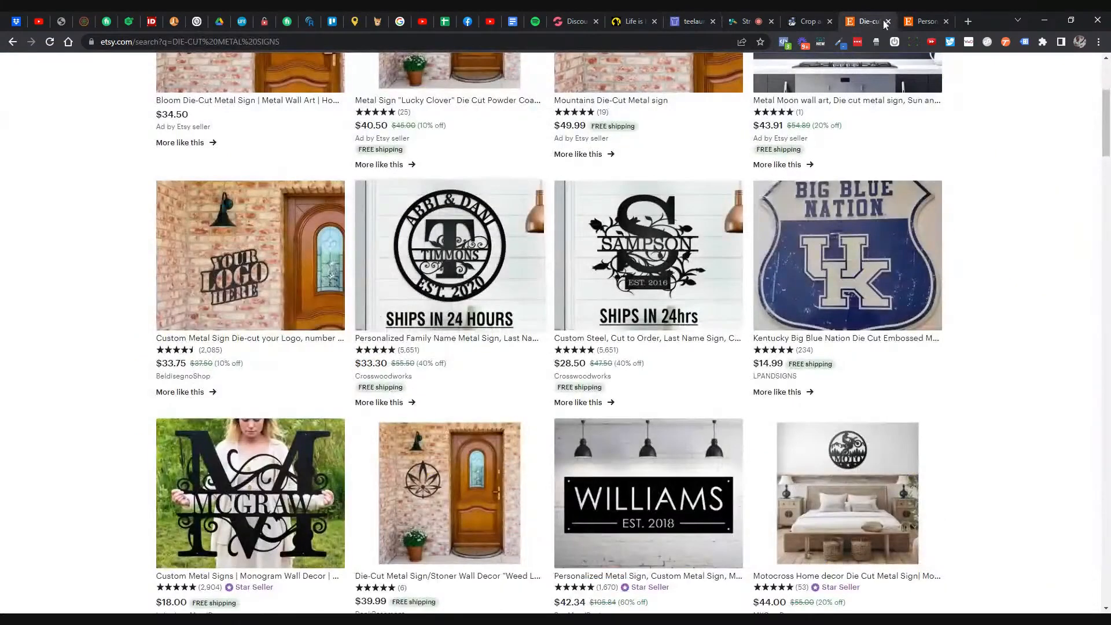
pyautogui.click(924, 21)
pyautogui.click(739, 349)
pyautogui.click(880, 391)
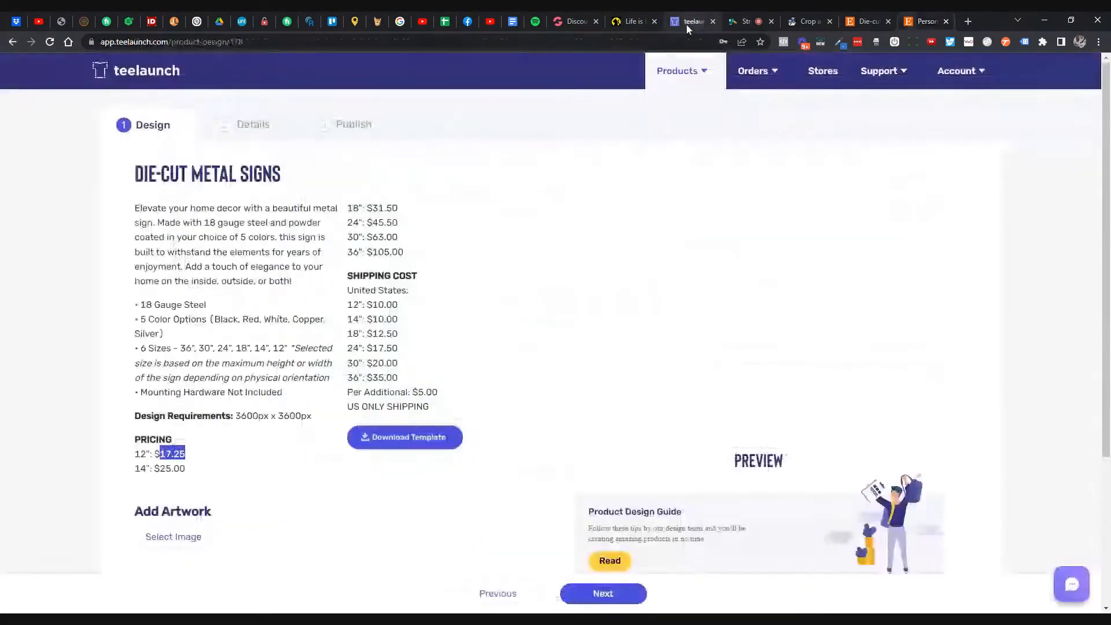
# - Clear the 12" price highlight on teelaunch and return to Etsy's die-cut sign search results
pyautogui.click(691, 21)
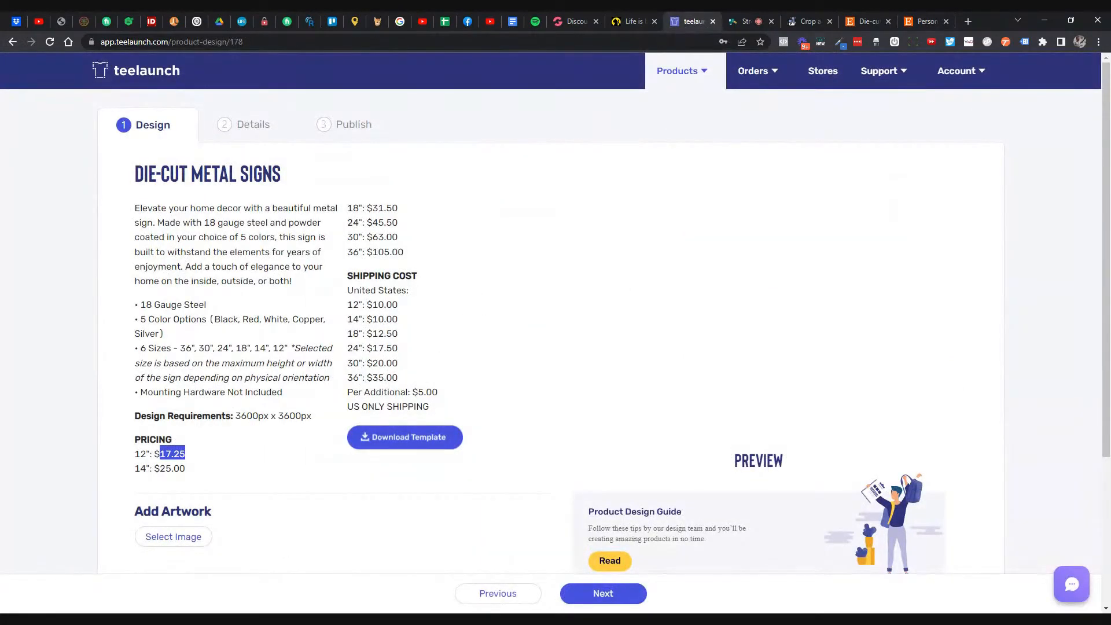
pyautogui.click(381, 620)
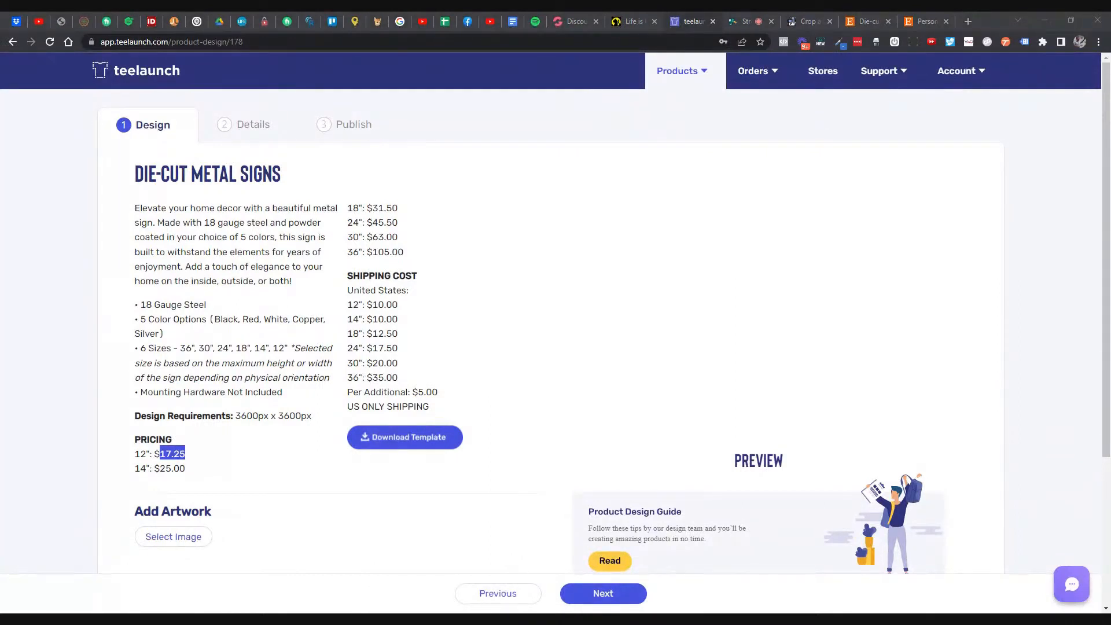
pyautogui.click(911, 202)
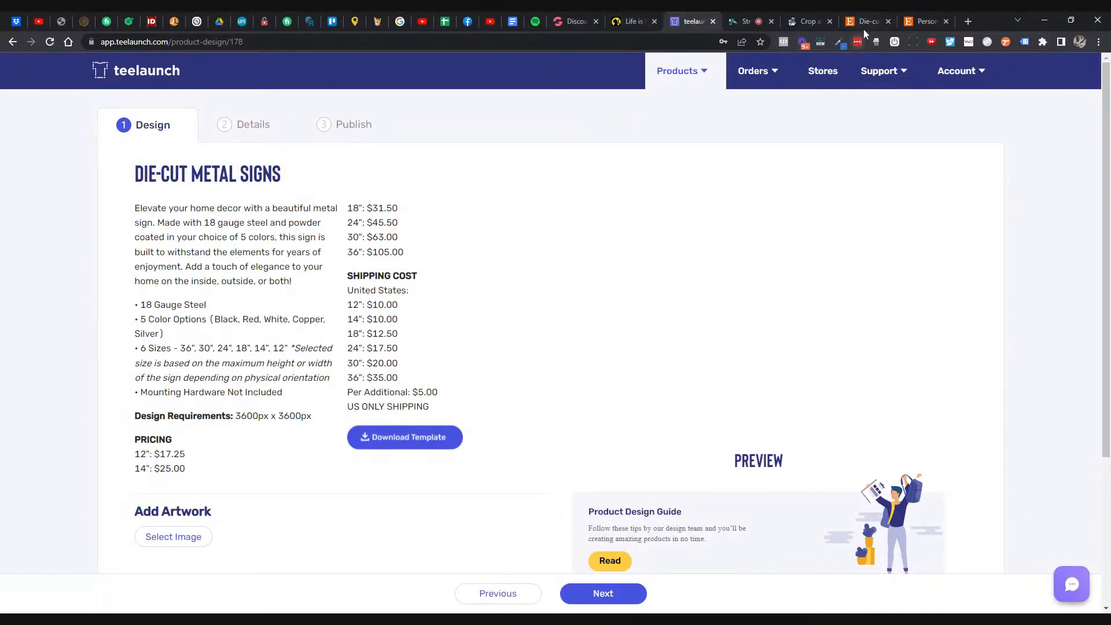
pyautogui.click(905, 22)
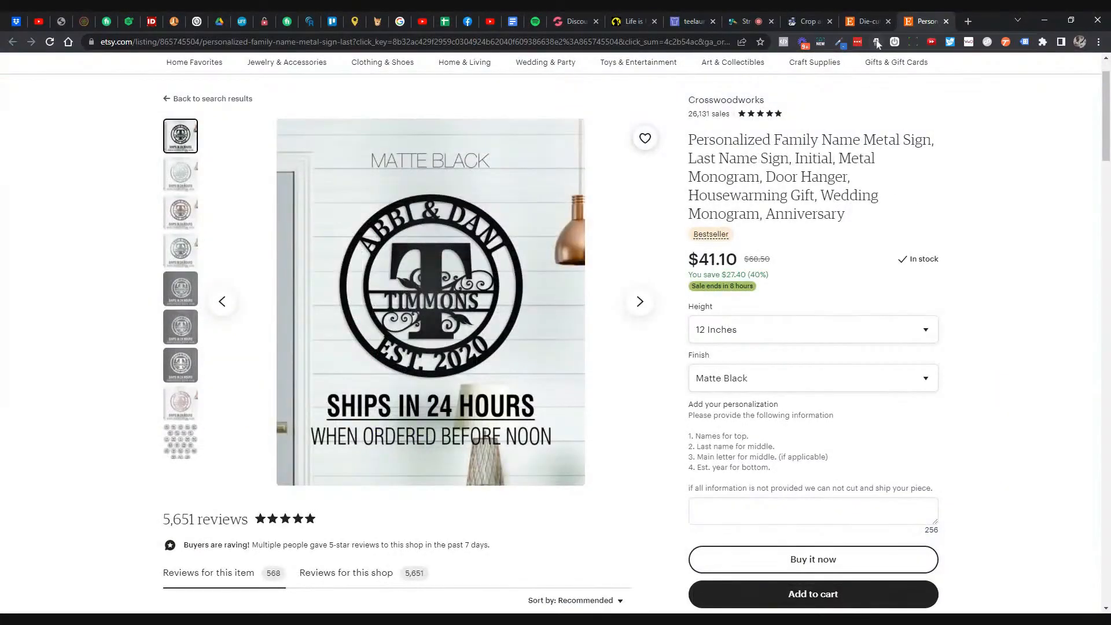
pyautogui.click(865, 22)
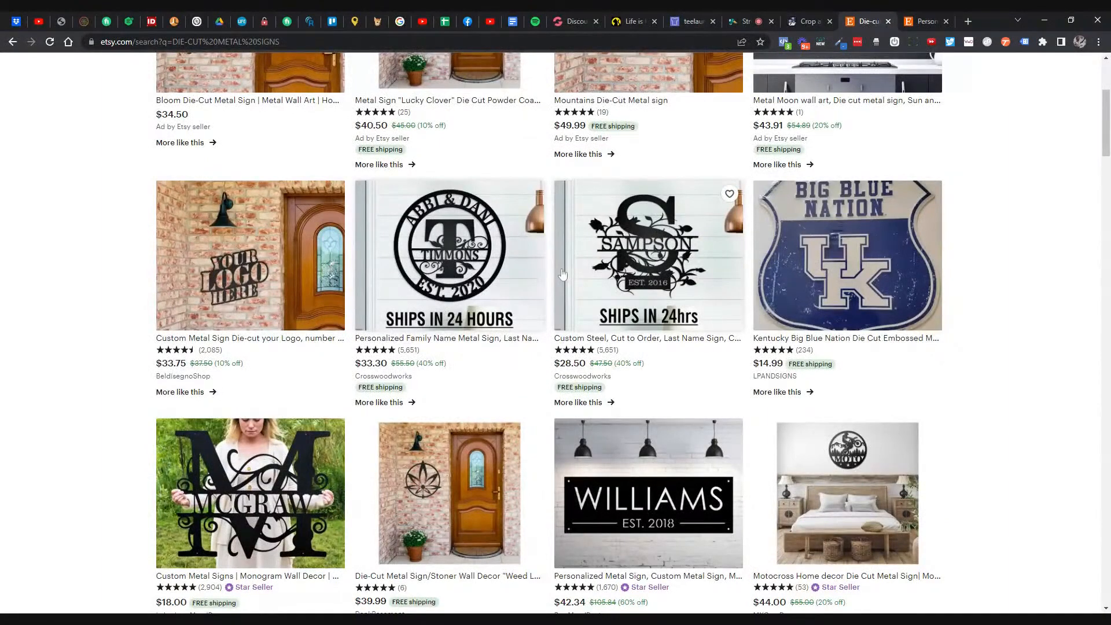
pyautogui.scroll(-2, 562, 274)
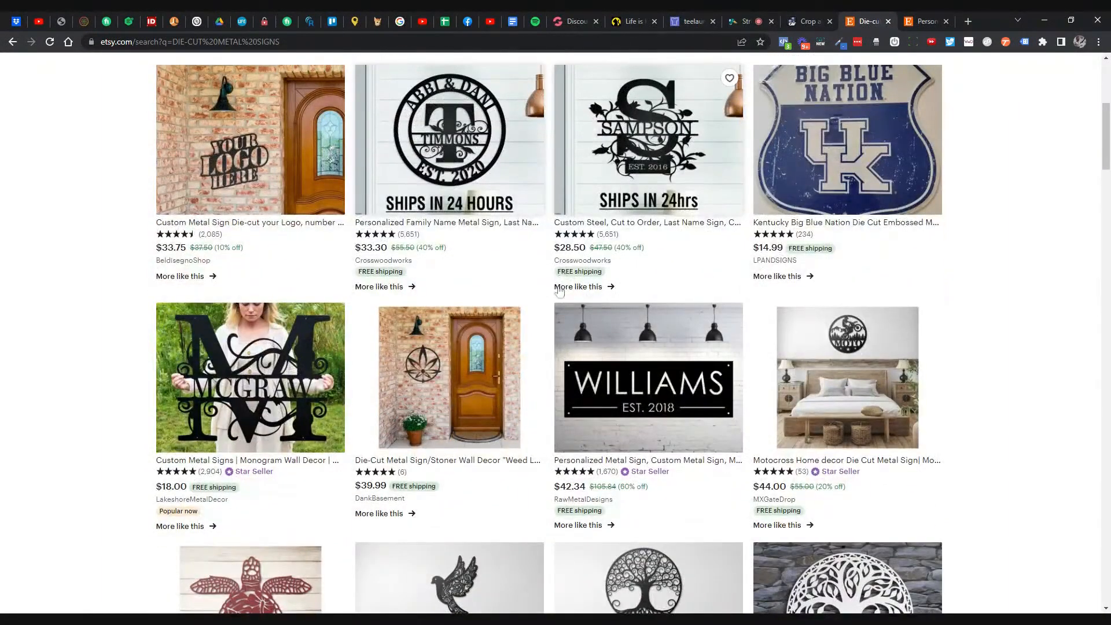
# - Open the Etsy Weed Leaf die-cut metal sign listing and set it to Black, 36 Inch
pyautogui.click(475, 342)
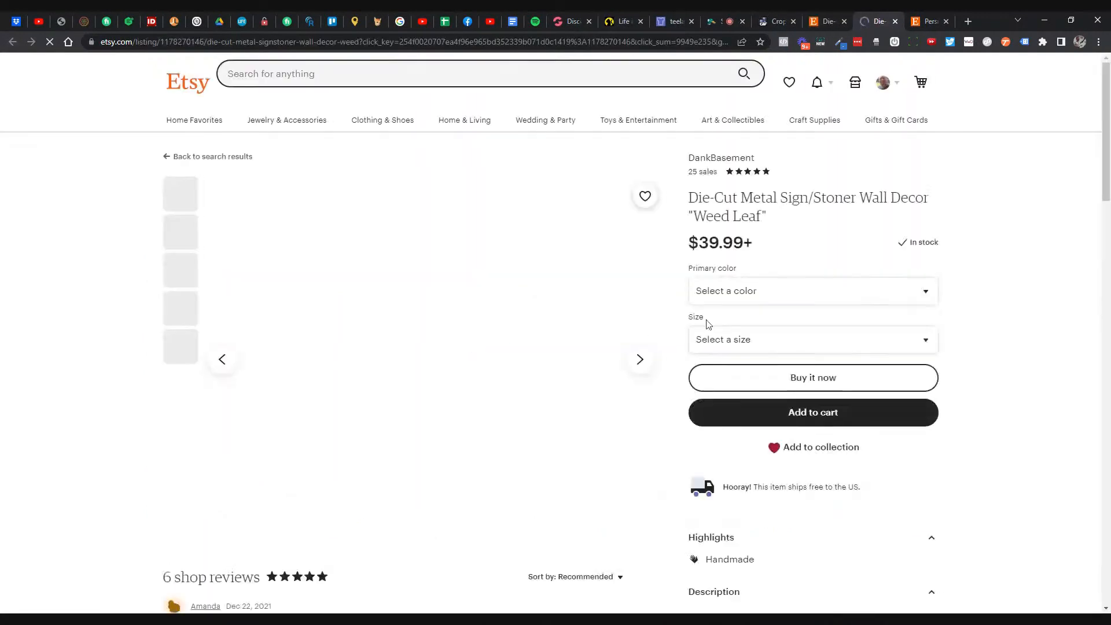
pyautogui.click(785, 325)
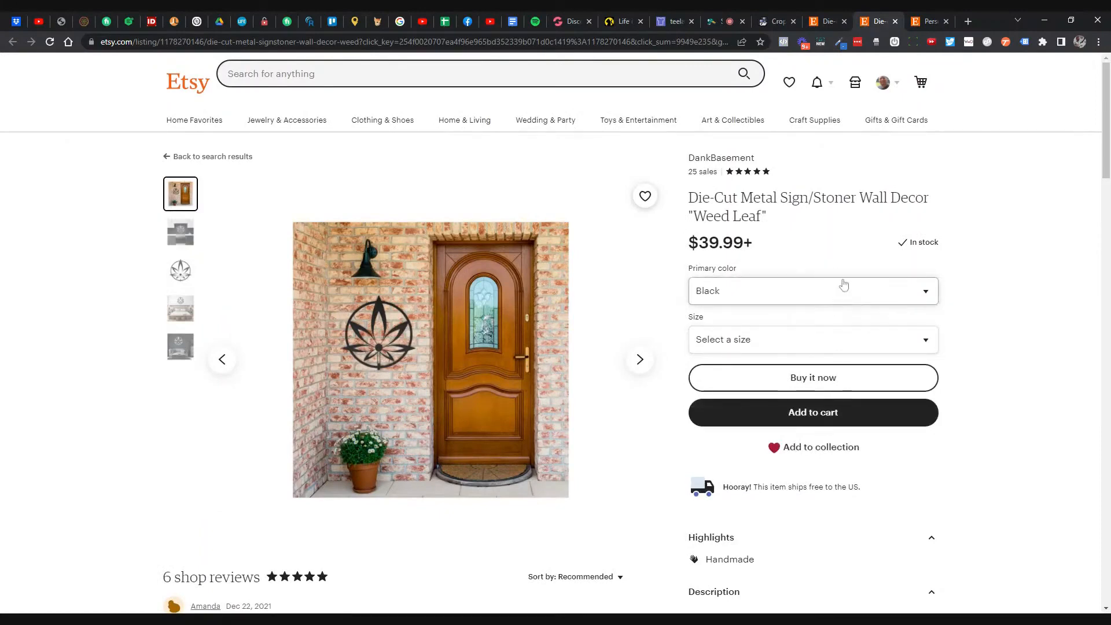
pyautogui.click(810, 359)
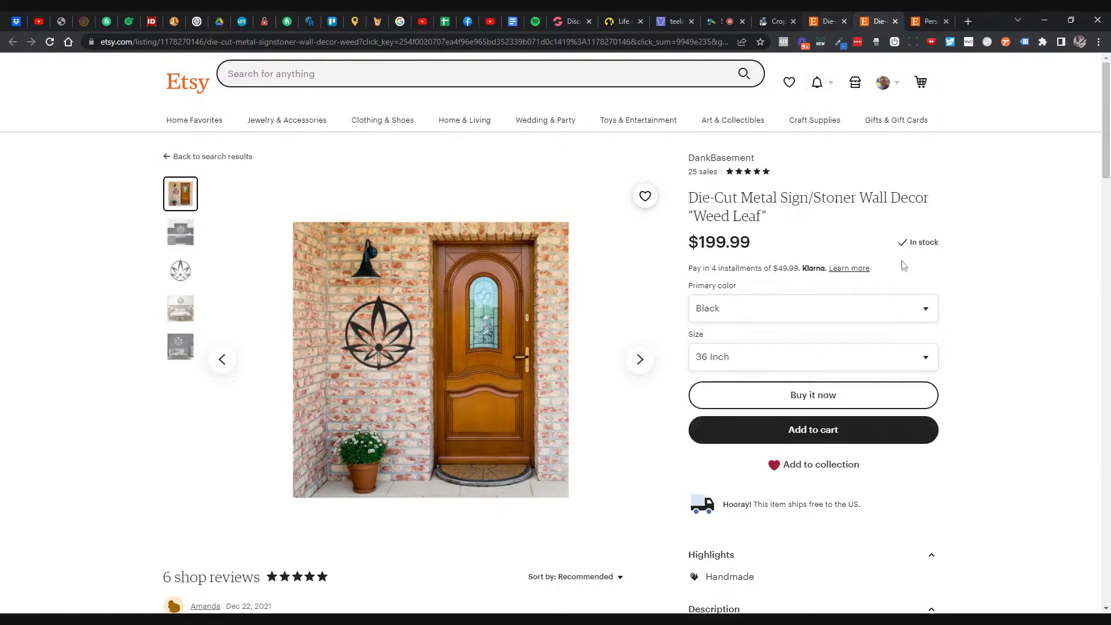
pyautogui.scroll(-3, 946, 283)
pyautogui.scroll(-7, 943, 290)
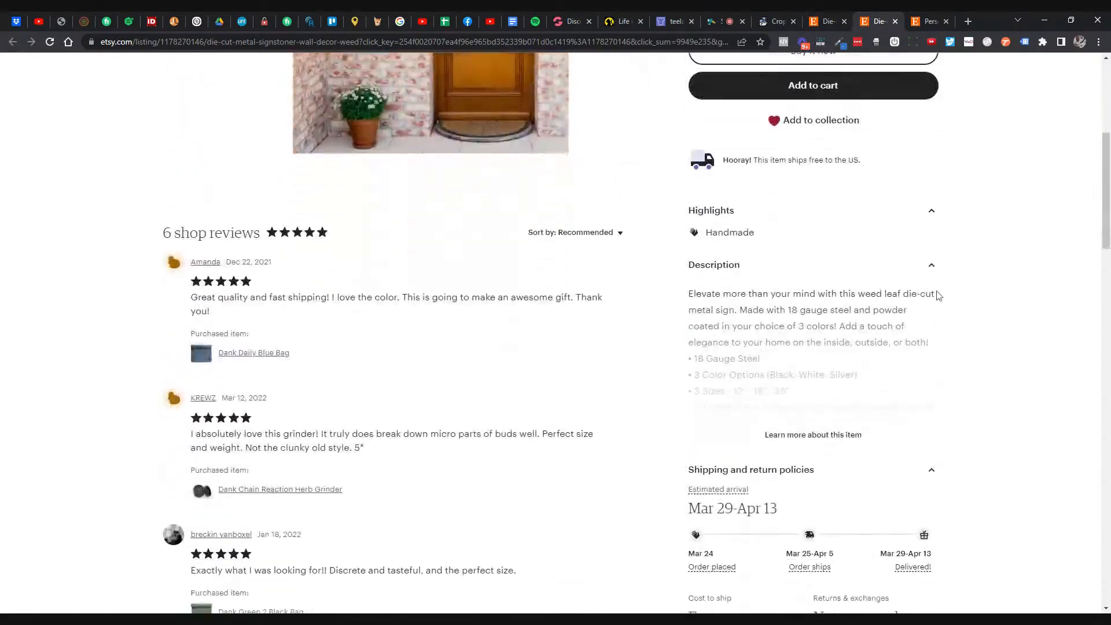
pyautogui.scroll(8, 891, 162)
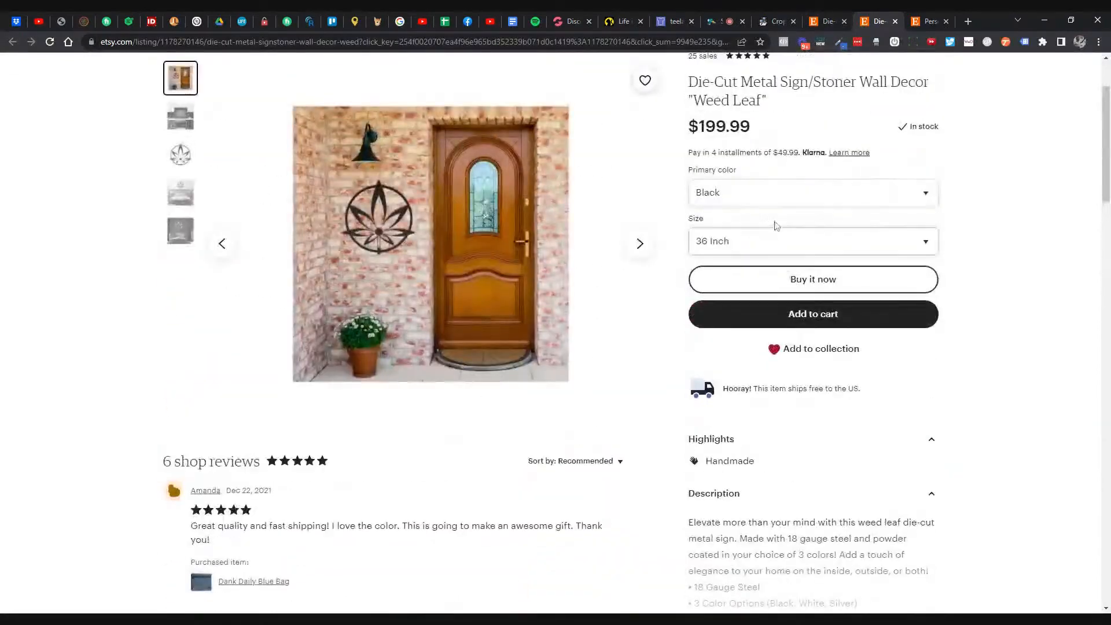
# - Compare teelaunch's 36" $105.00 price and 35.00 shipping against the Weed Leaf sign's $199.99
pyautogui.click(671, 23)
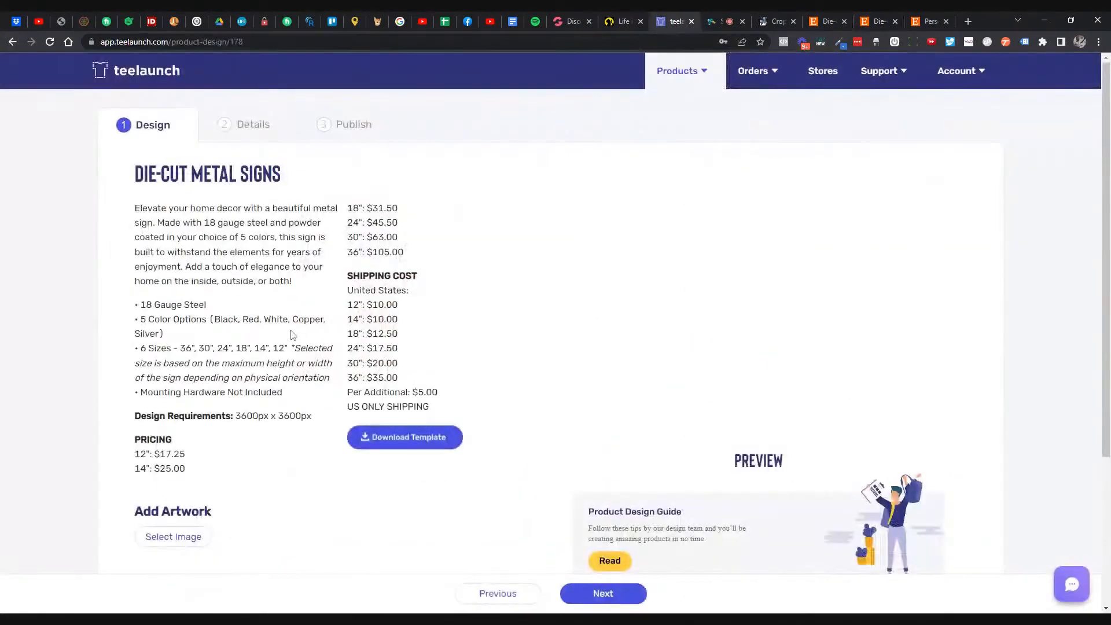
pyautogui.moveTo(348, 260); pyautogui.dragTo(420, 256)
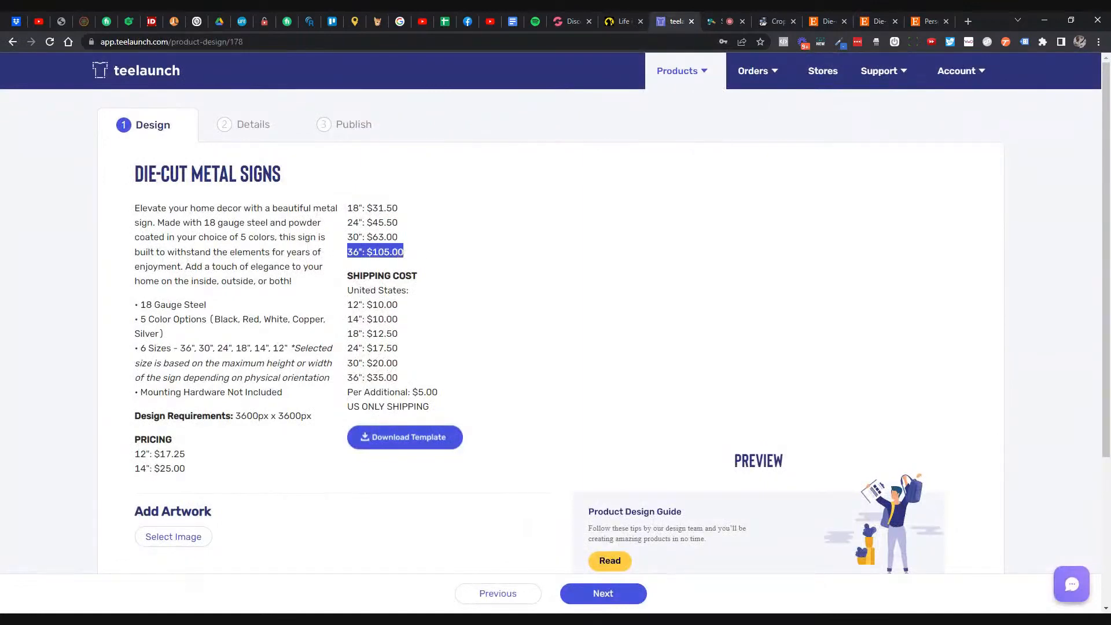
pyautogui.doubleClick(385, 377)
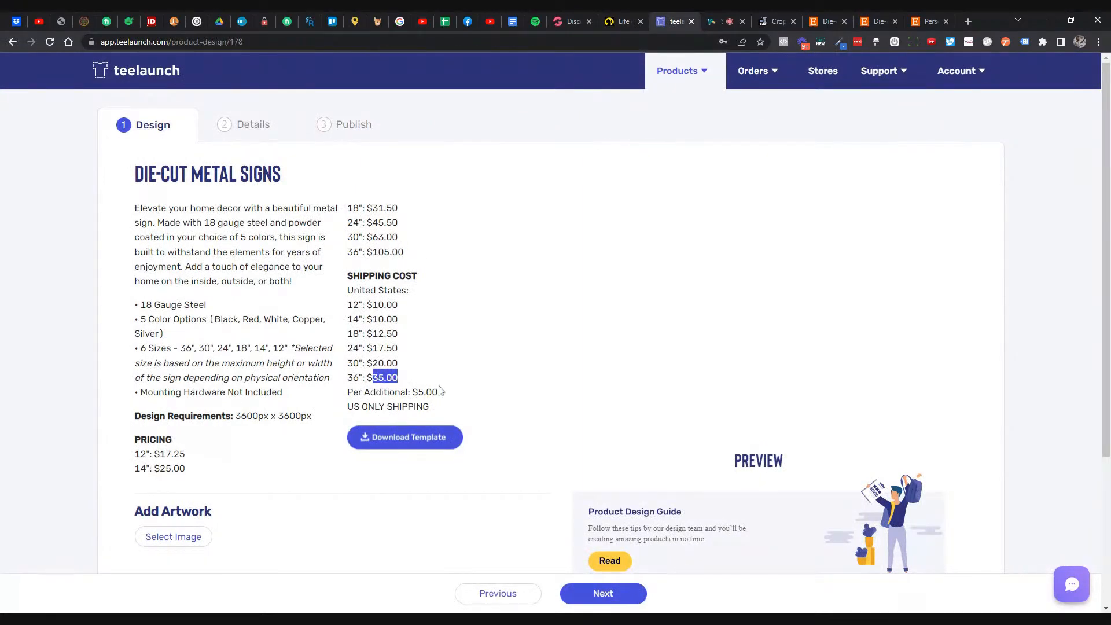
pyautogui.click(918, 26)
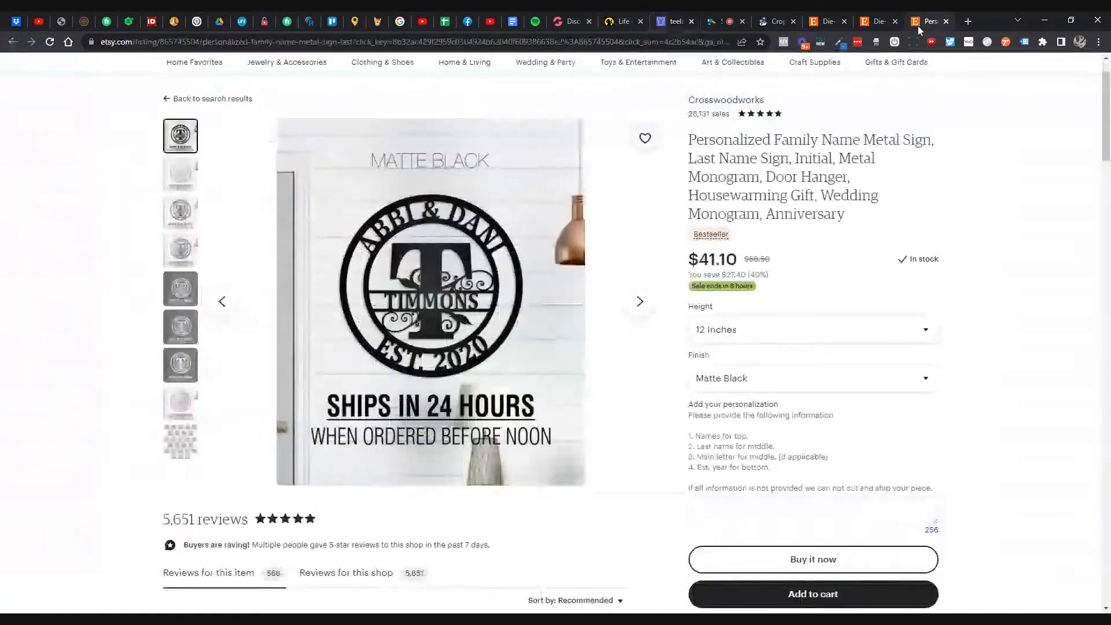
pyautogui.click(872, 26)
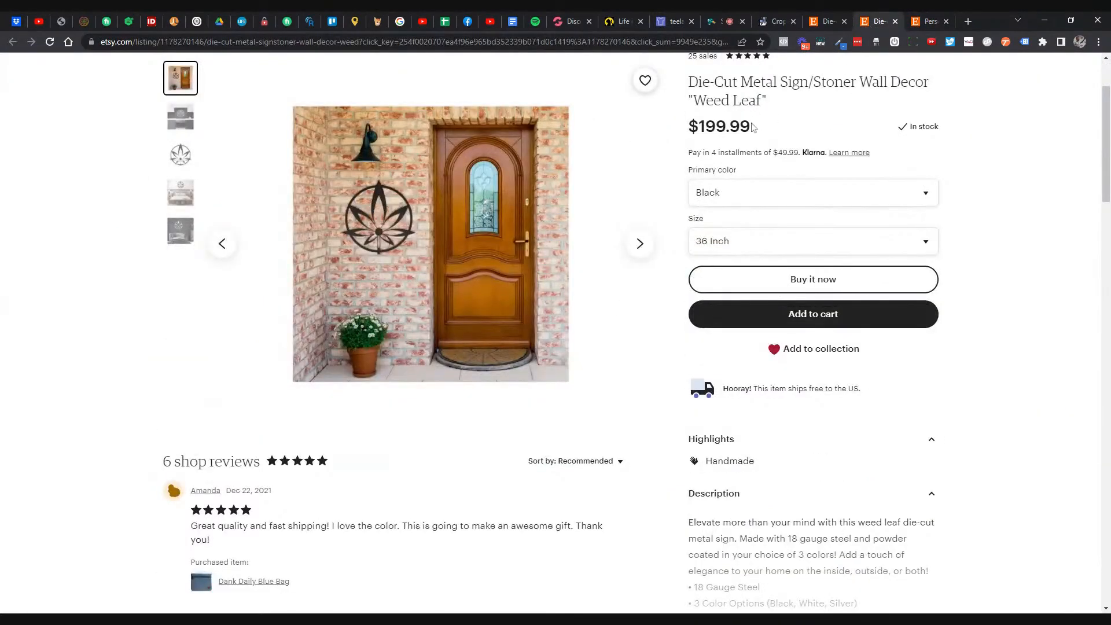
pyautogui.doubleClick(729, 126)
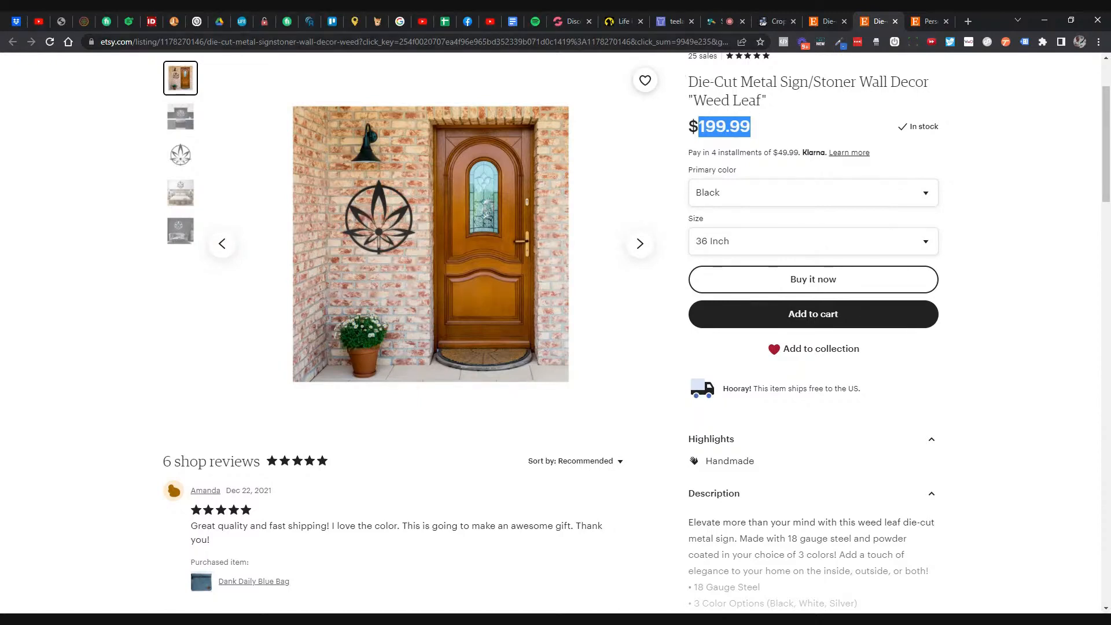
pyautogui.click(672, 27)
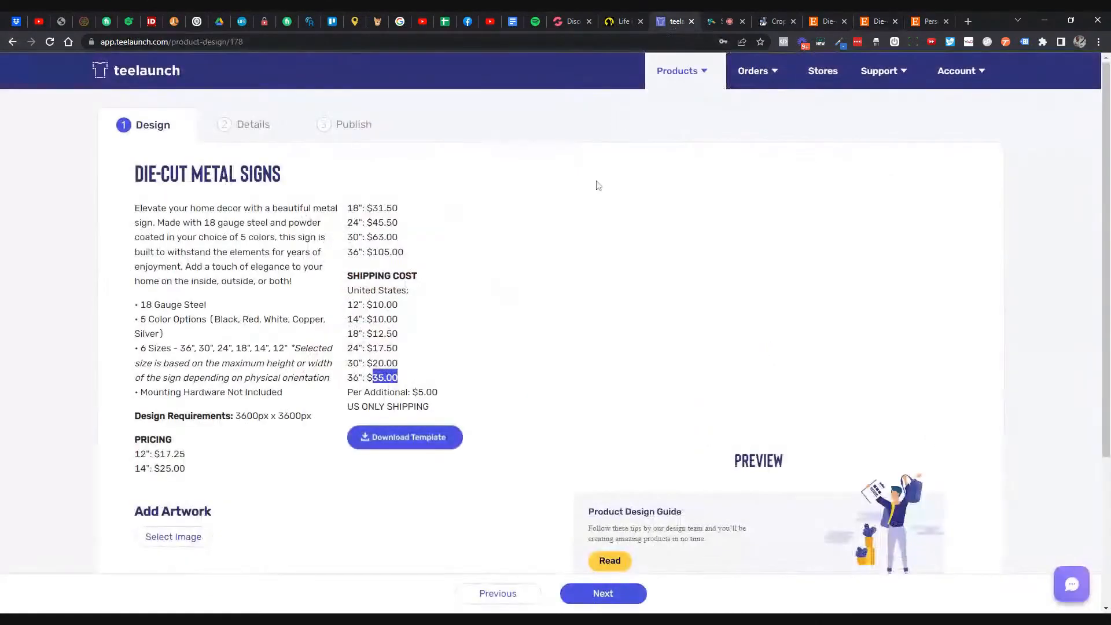
pyautogui.scroll(-3, 598, 185)
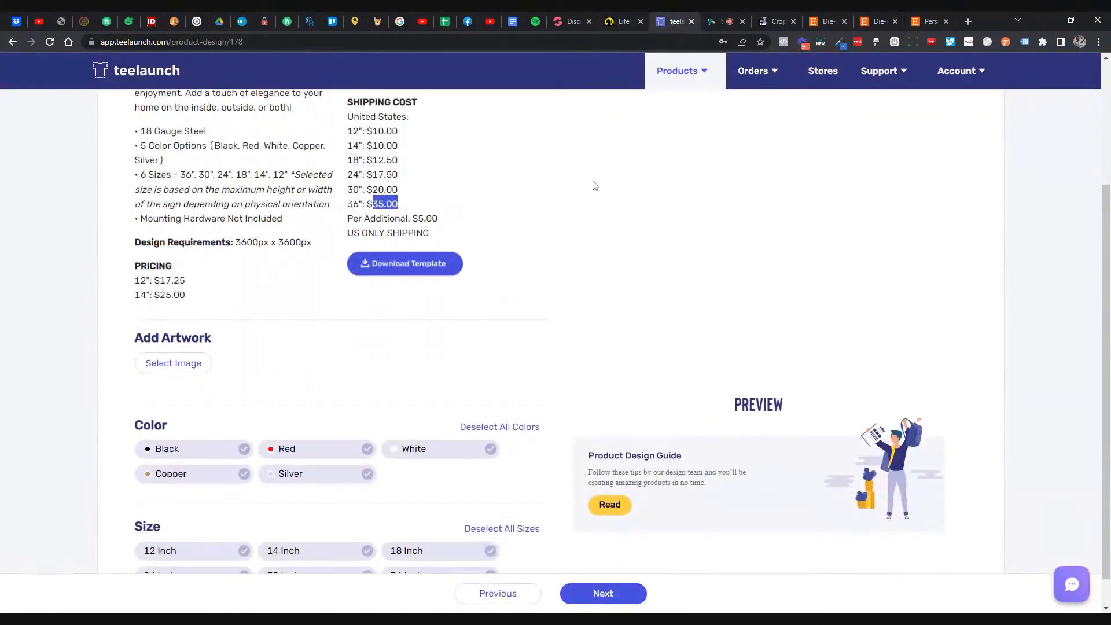
pyautogui.scroll(3, 590, 185)
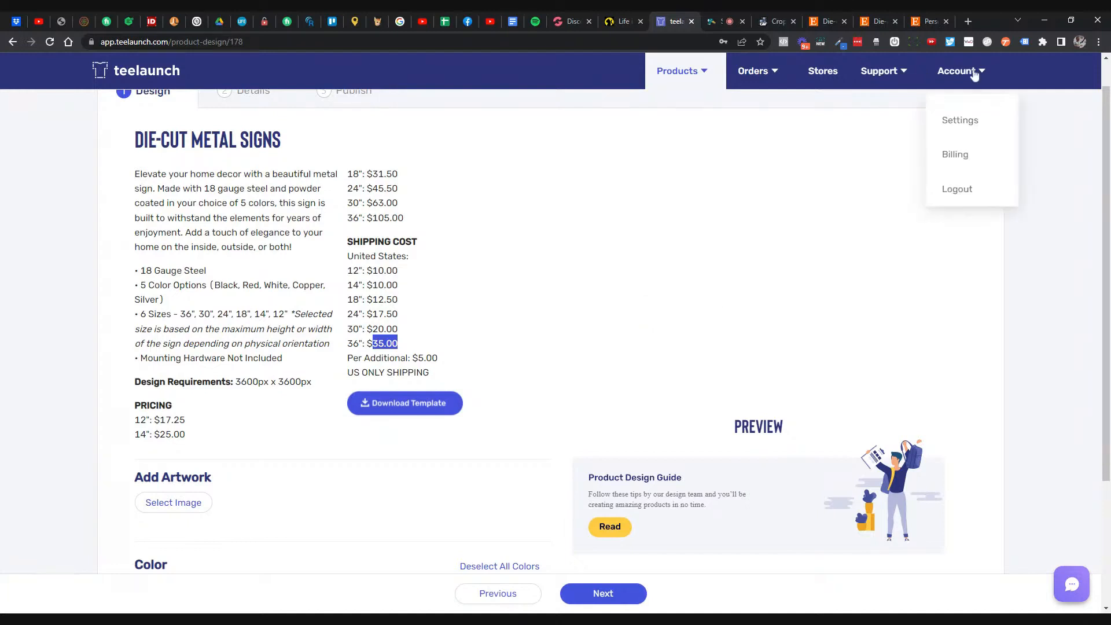
pyautogui.moveTo(797, 59)
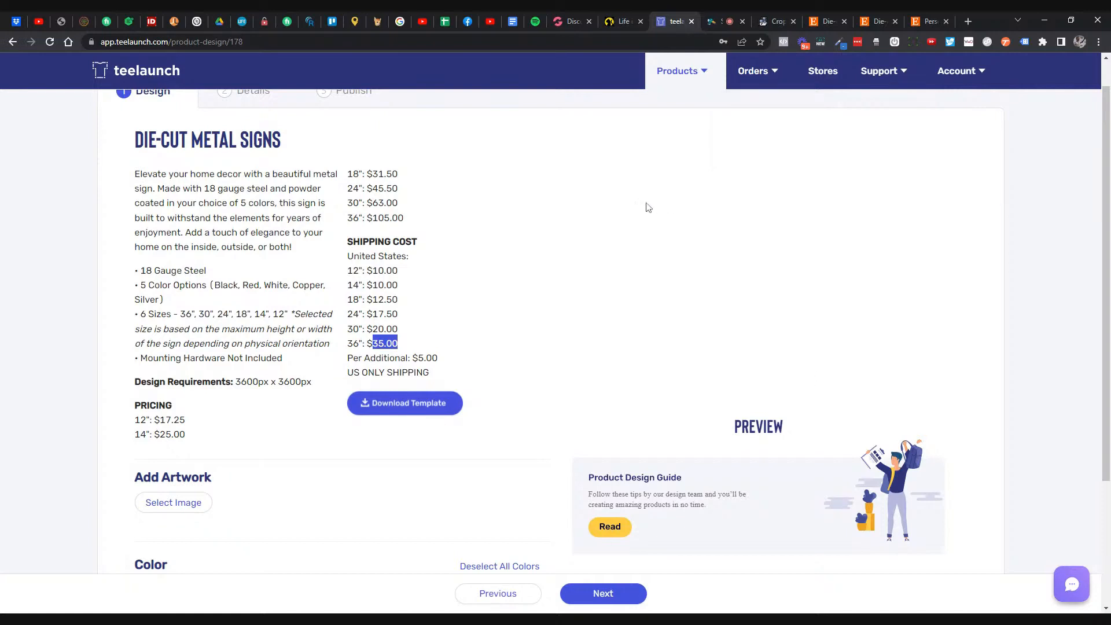
pyautogui.scroll(1, 642, 211)
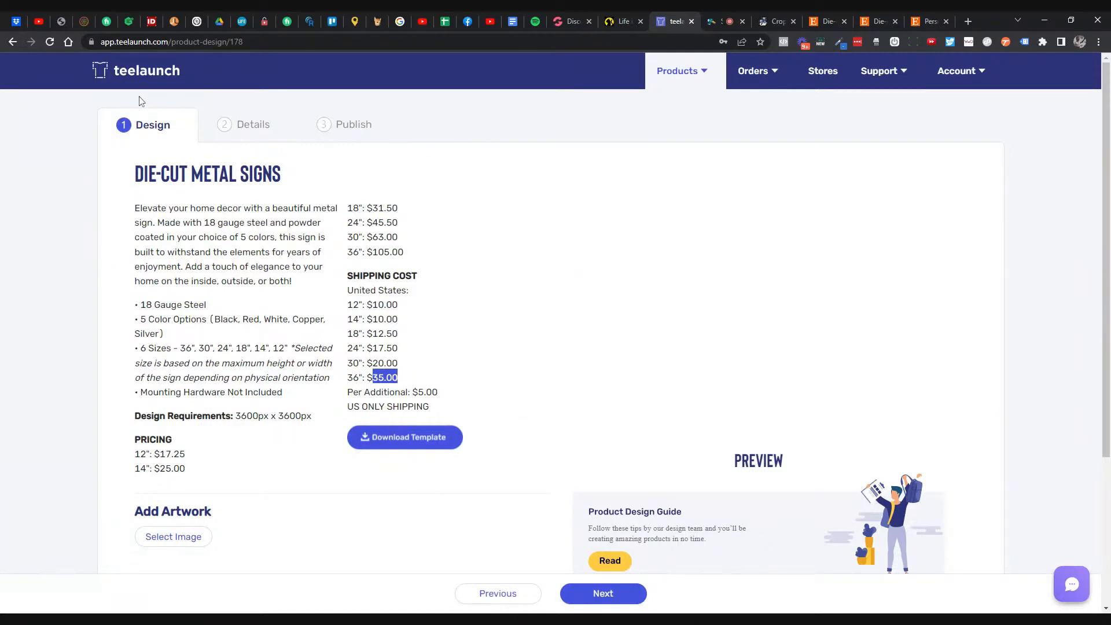
# - Go back to the catalog and list Accessories: Balloon, Gravitis charger, Moniclip, Prontimus stand
pyautogui.click(12, 43)
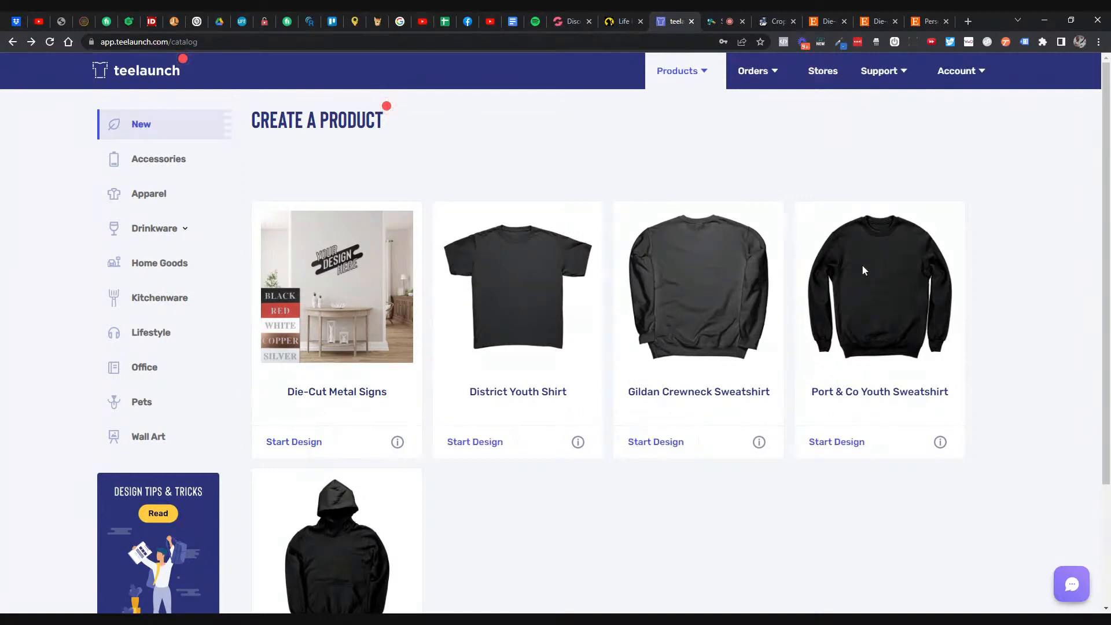
pyautogui.scroll(-2, 863, 269)
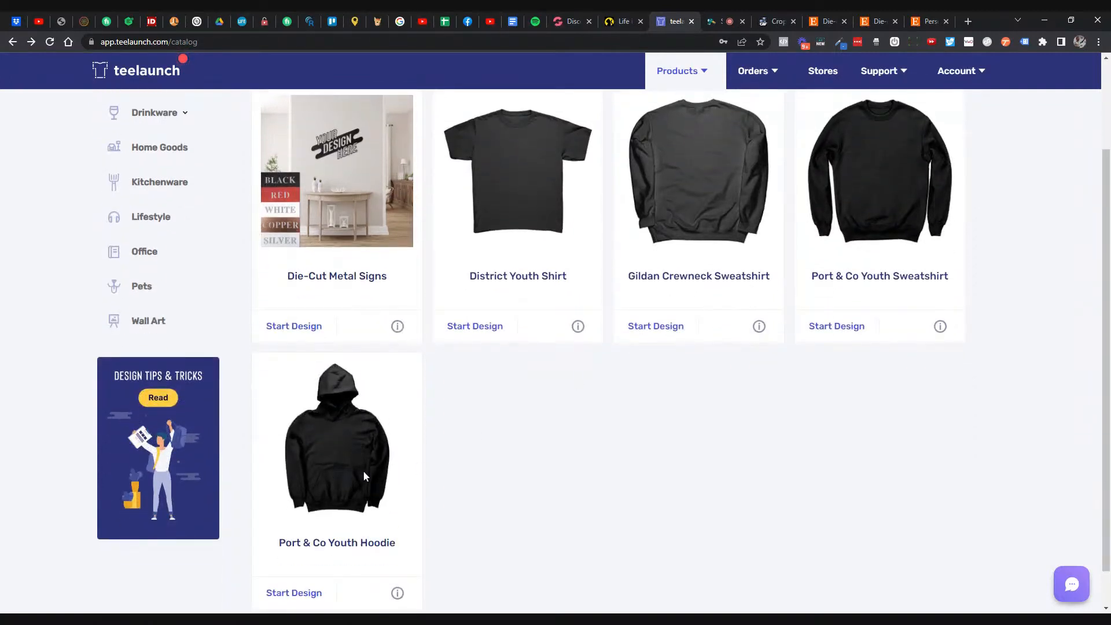
pyautogui.scroll(2, 357, 470)
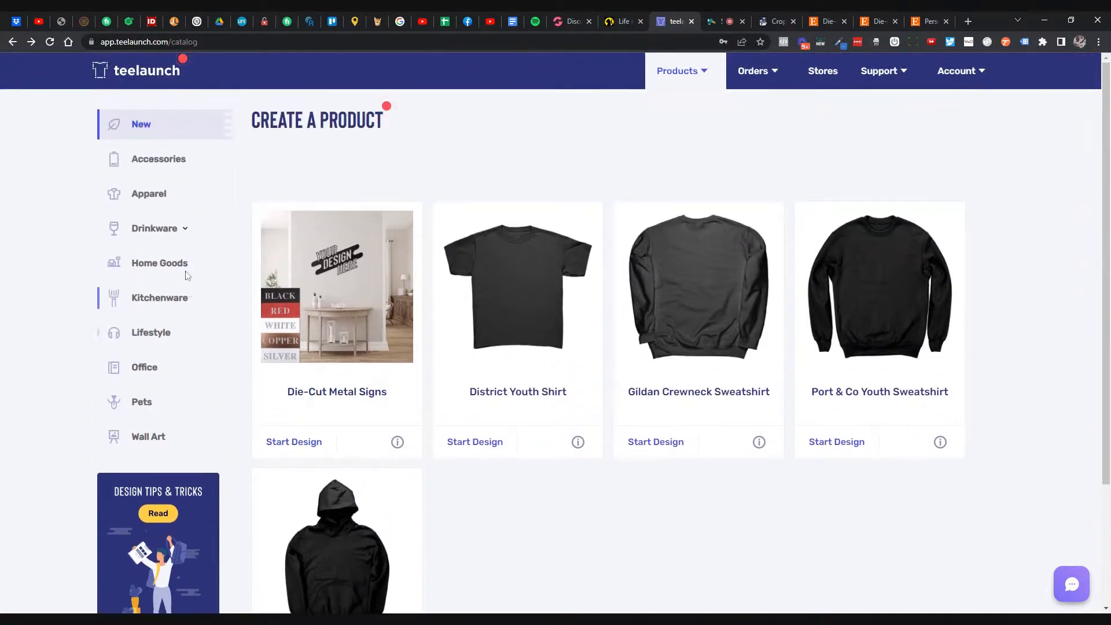
pyautogui.click(164, 165)
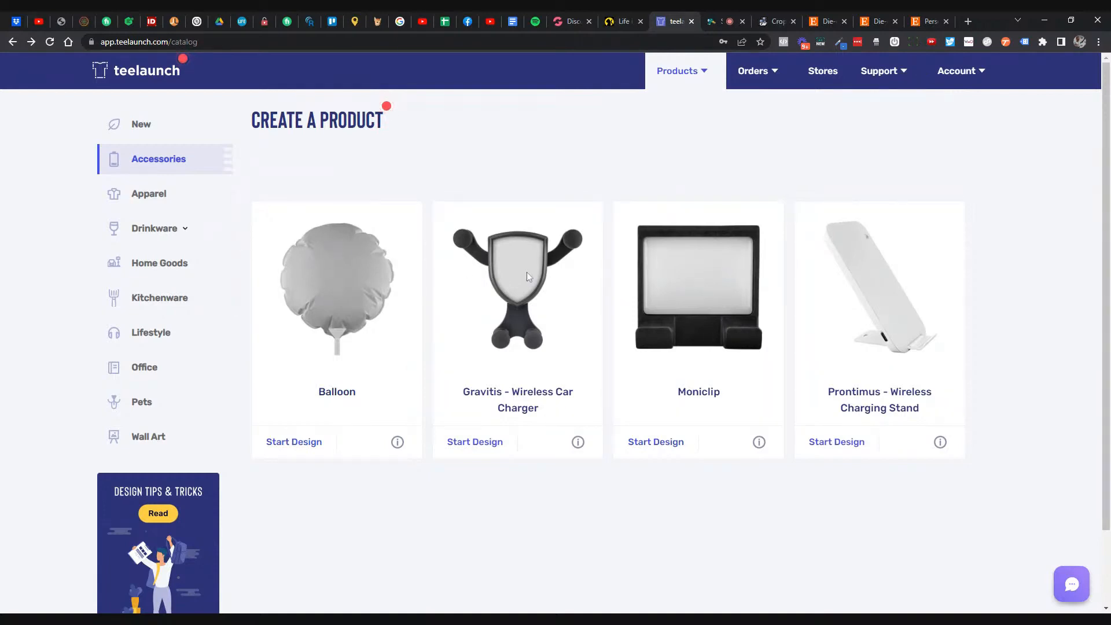
# - List Apparel products and browse down to the Canvas Mens Raglan, Long Sleeve and Tank rows
pyautogui.click(153, 199)
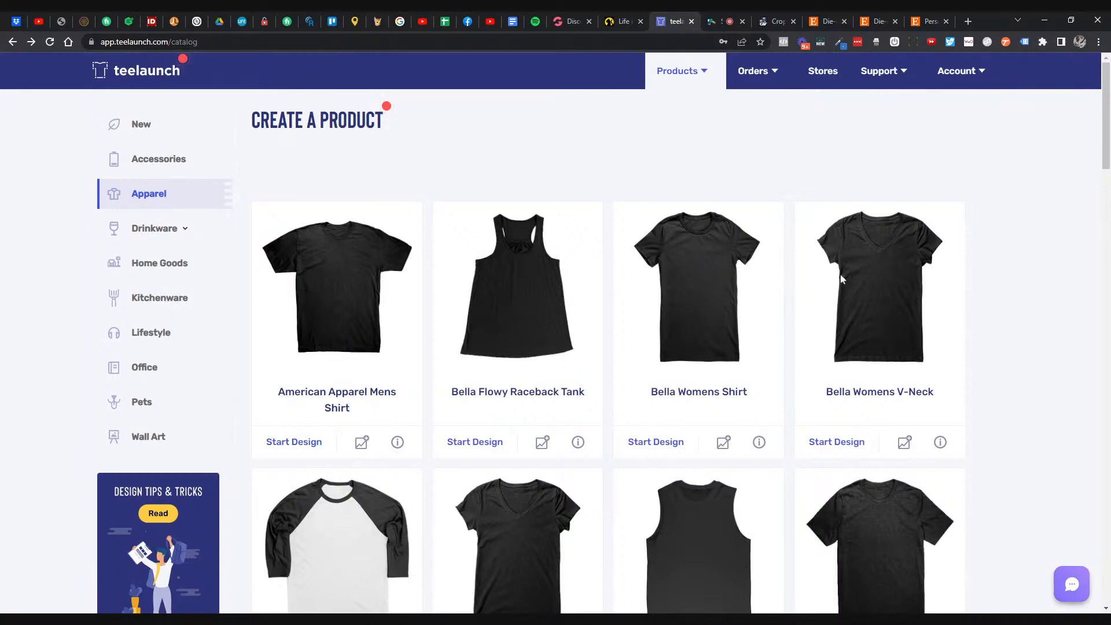
pyautogui.scroll(-1, 841, 275)
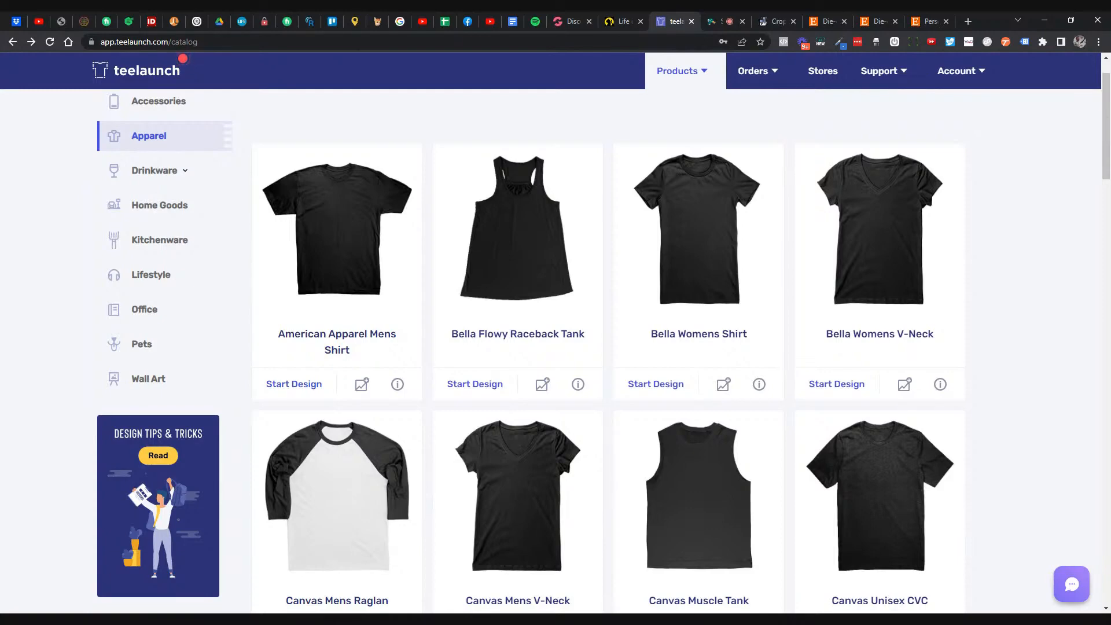
pyautogui.scroll(-3, 836, 263)
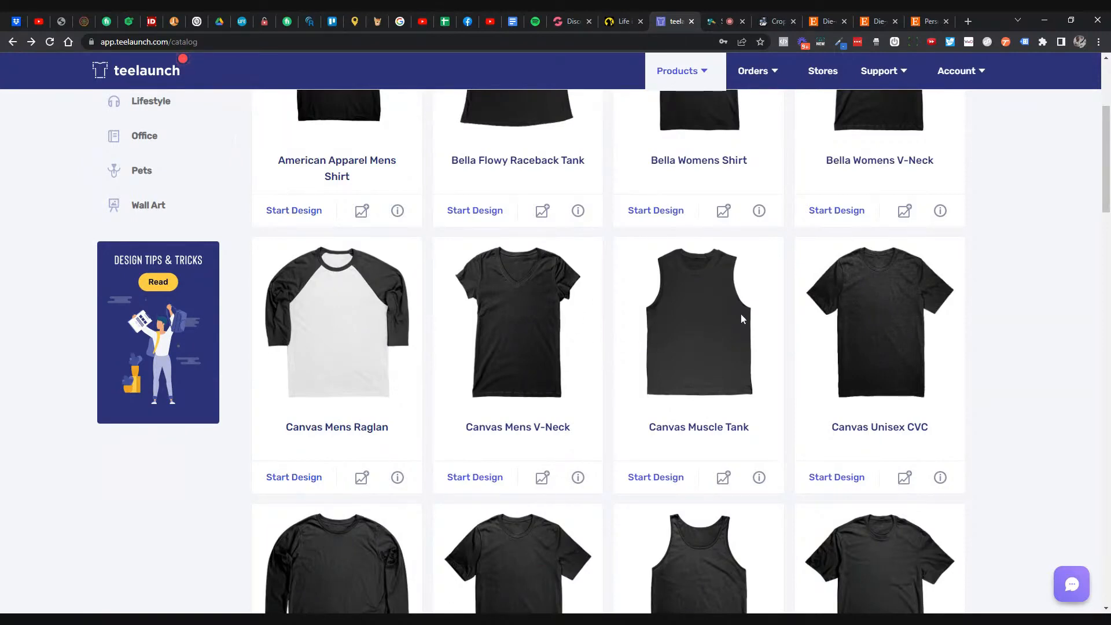
pyautogui.scroll(-1, 752, 321)
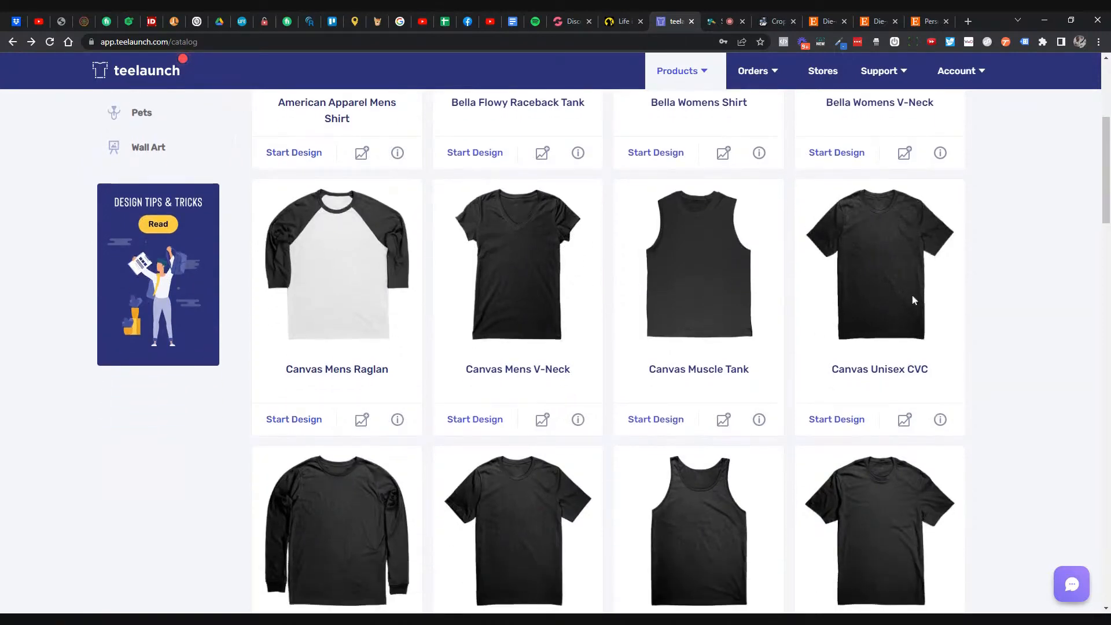
pyautogui.scroll(-3, 912, 295)
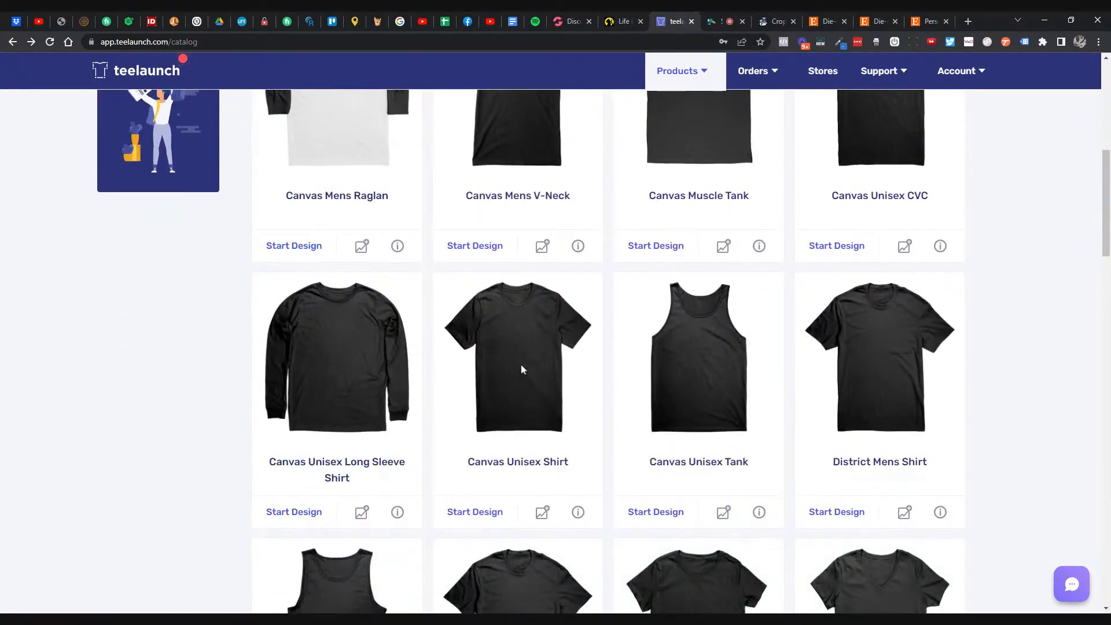
pyautogui.scroll(2, 520, 365)
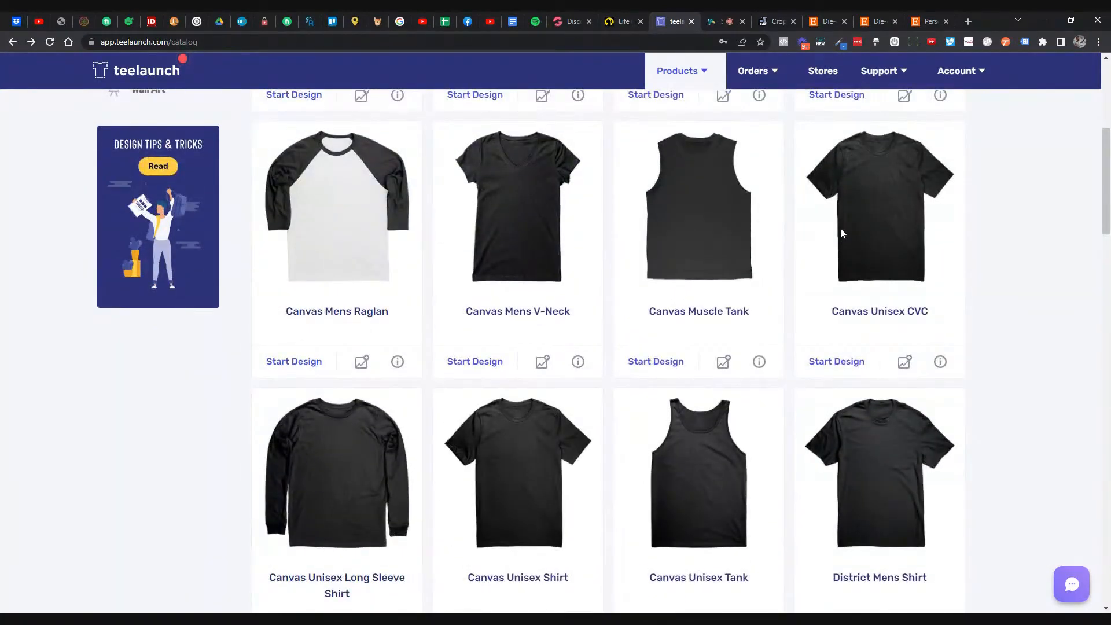
# - Open the Canvas Unisex CVC design page and check its fabric weight
pyautogui.click(841, 233)
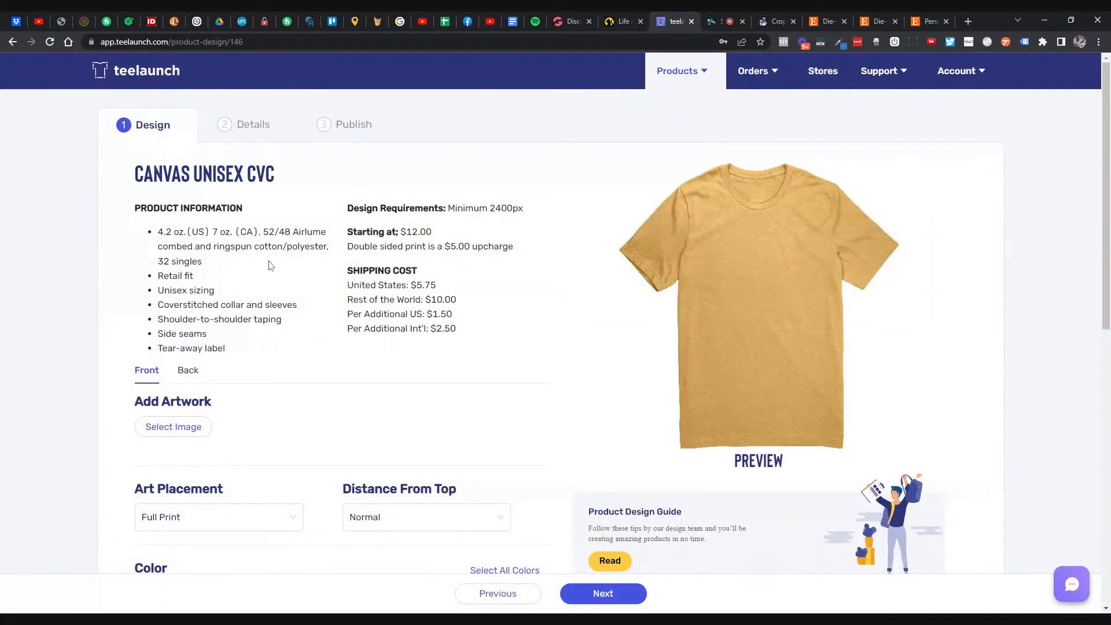
pyautogui.moveTo(165, 231); pyautogui.dragTo(290, 232)
pyautogui.click(232, 232)
# - Check Canvas Unisex Shirt's combed ring-spun cotton description, then return to the catalog
pyautogui.click(13, 45)
pyautogui.click(168, 197)
pyautogui.scroll(-6, 521, 298)
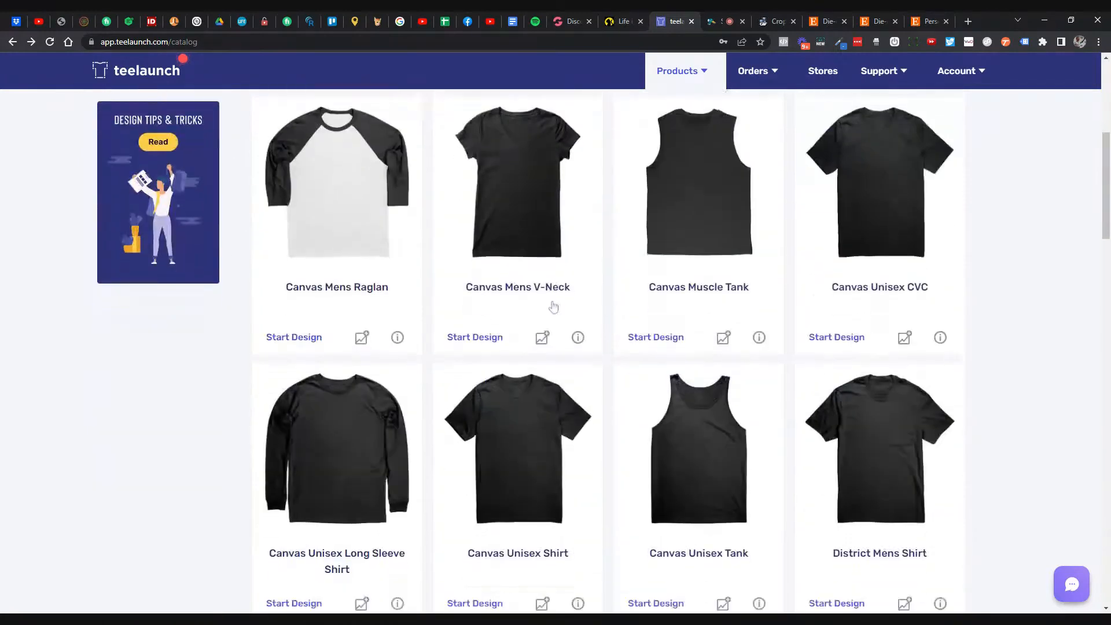
pyautogui.scroll(-3, 552, 304)
pyautogui.click(544, 290)
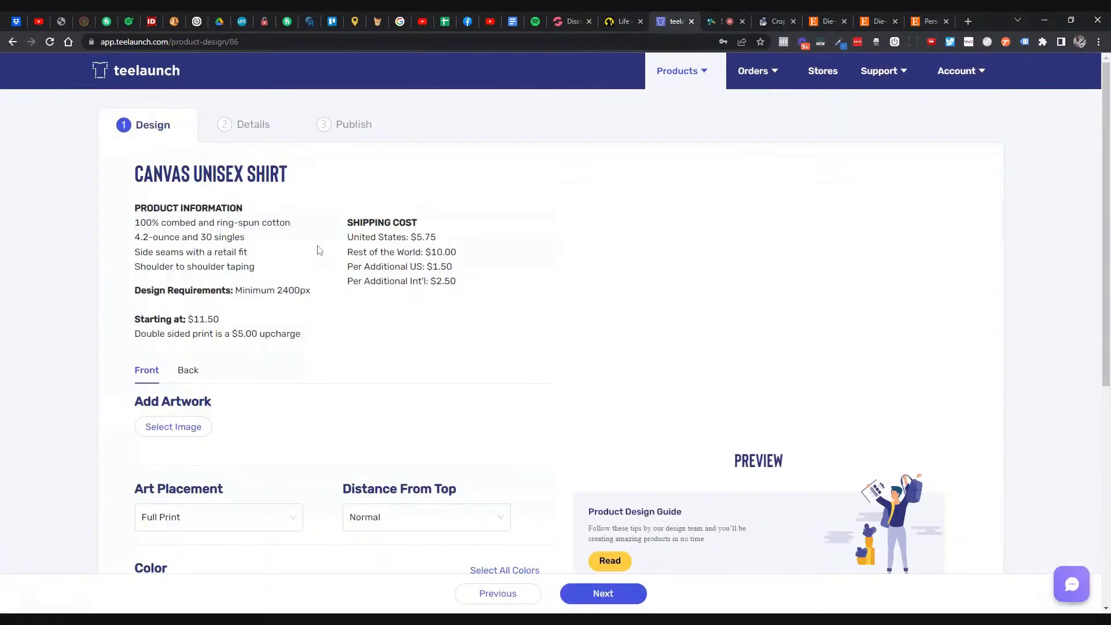
pyautogui.moveTo(161, 222); pyautogui.dragTo(290, 222)
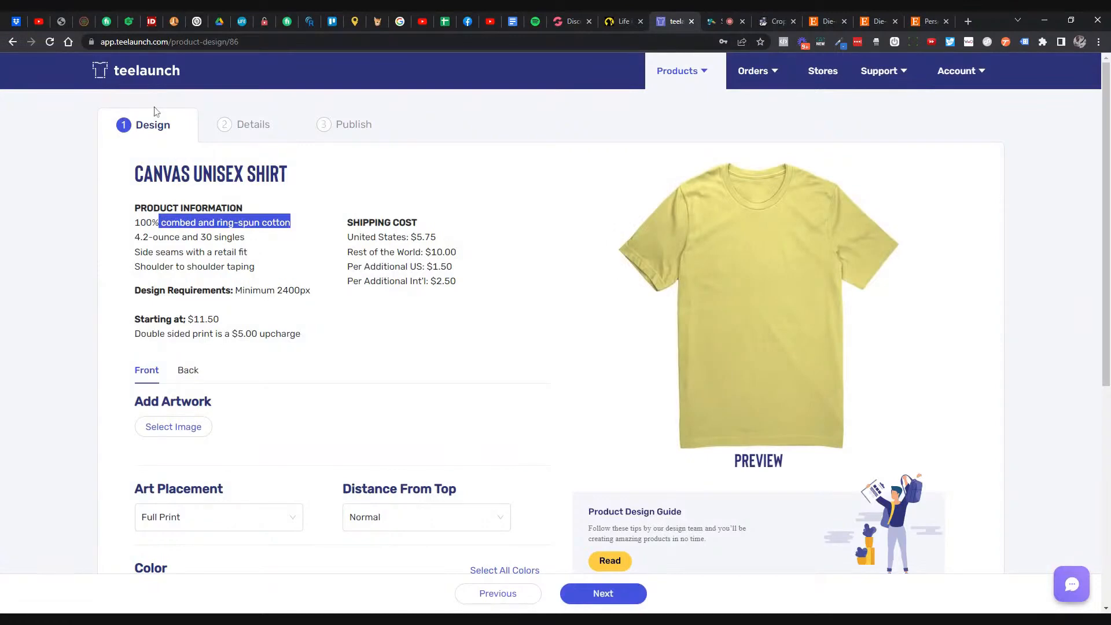
pyautogui.click(12, 42)
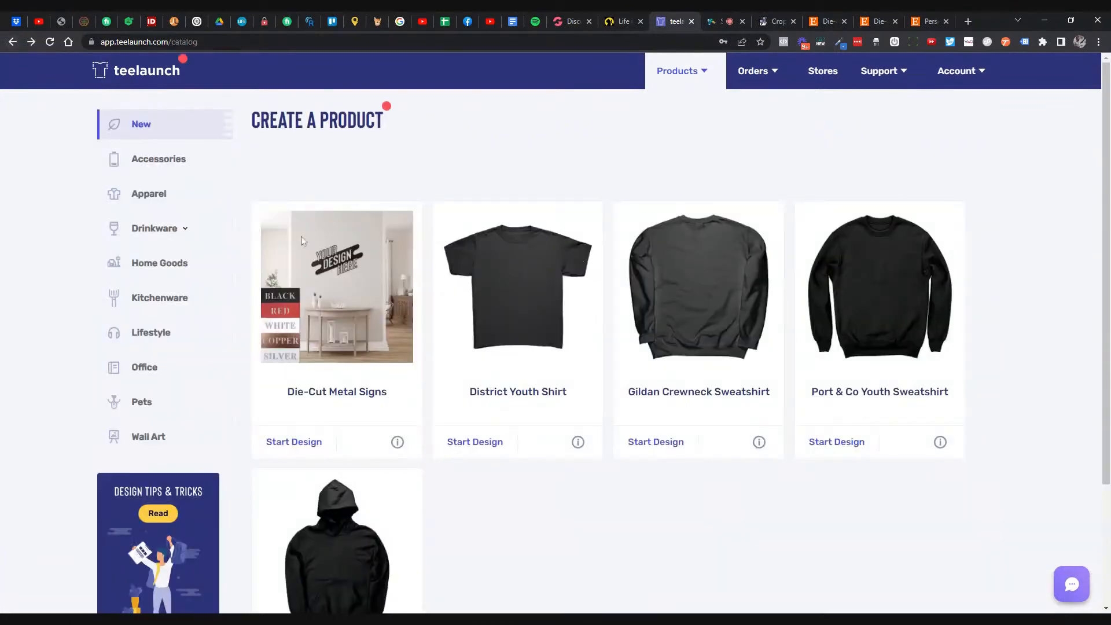
# - Reopen the Canvas Unisex CVC page and review its Airlume cotton/polyester fabric details
pyautogui.click(173, 160)
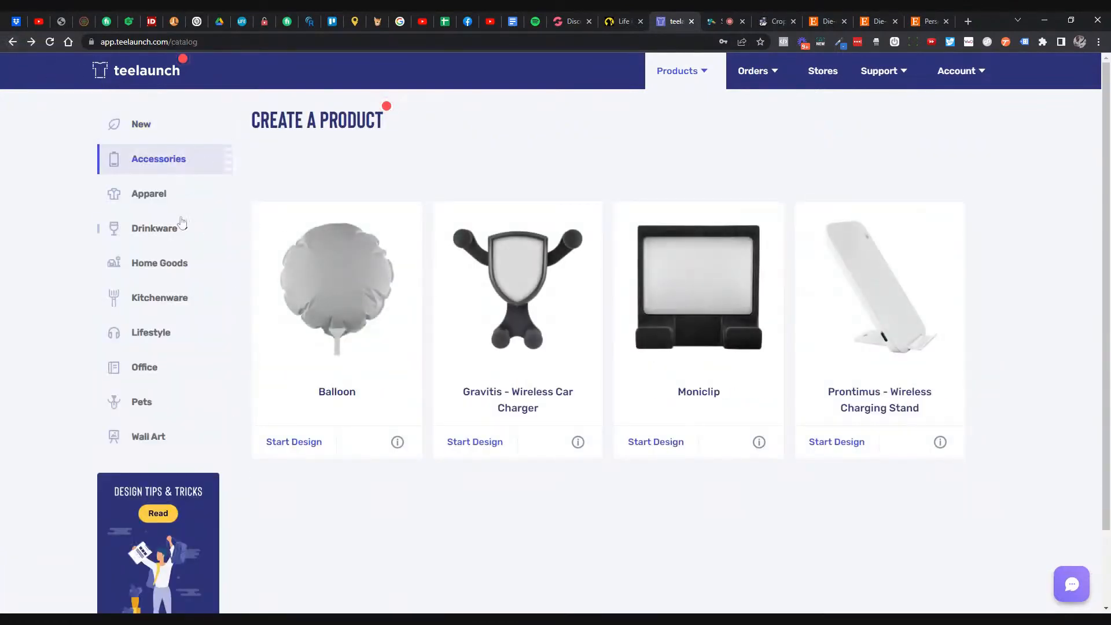
pyautogui.click(155, 200)
pyautogui.scroll(-5, 848, 352)
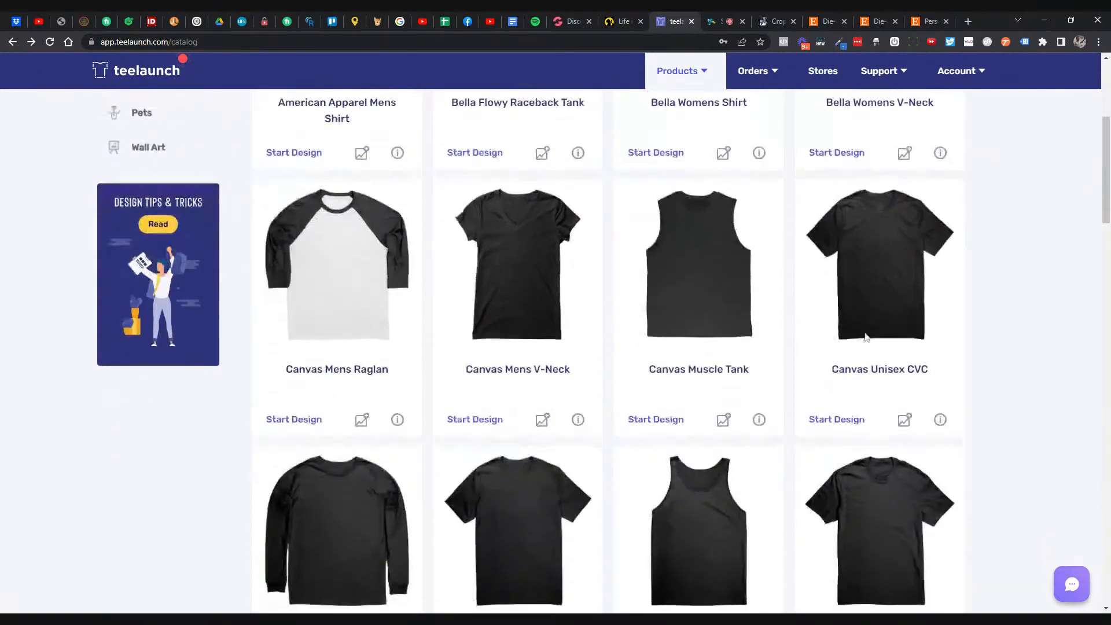
pyautogui.click(876, 297)
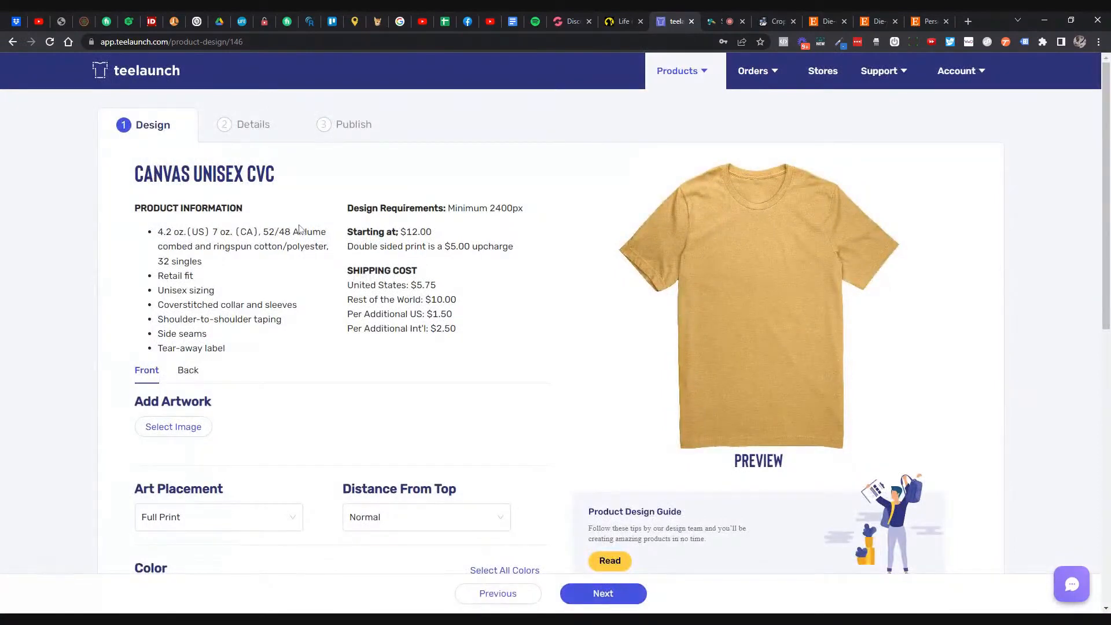
pyautogui.moveTo(268, 231); pyautogui.dragTo(315, 247)
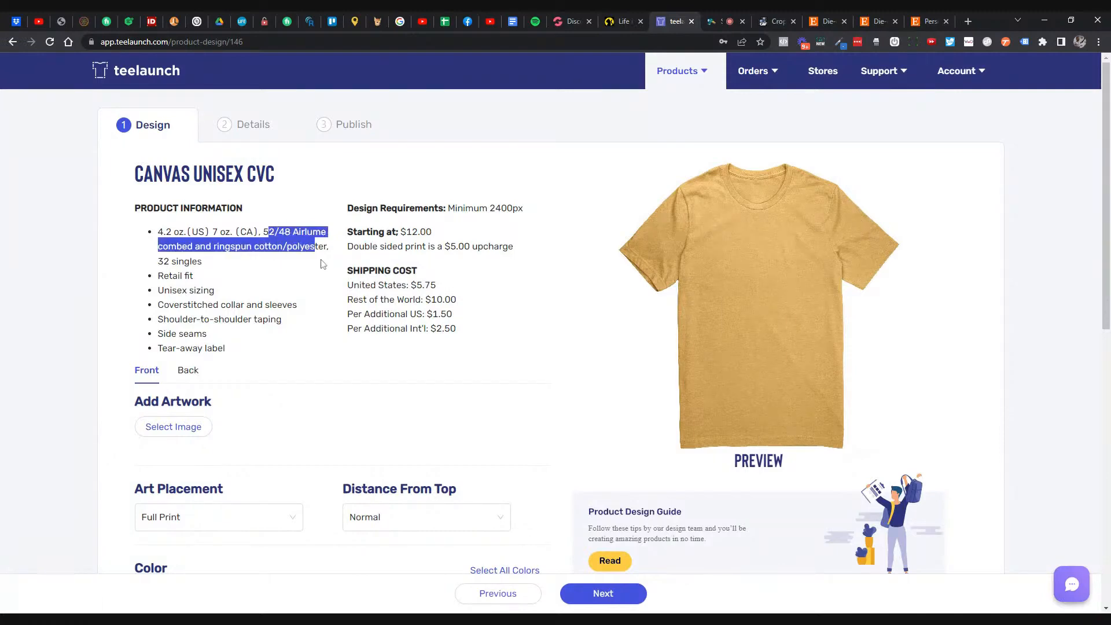
# - Back in Apparel, open District Re-Tee and mark its recycled-fabric product description
pyautogui.click(17, 45)
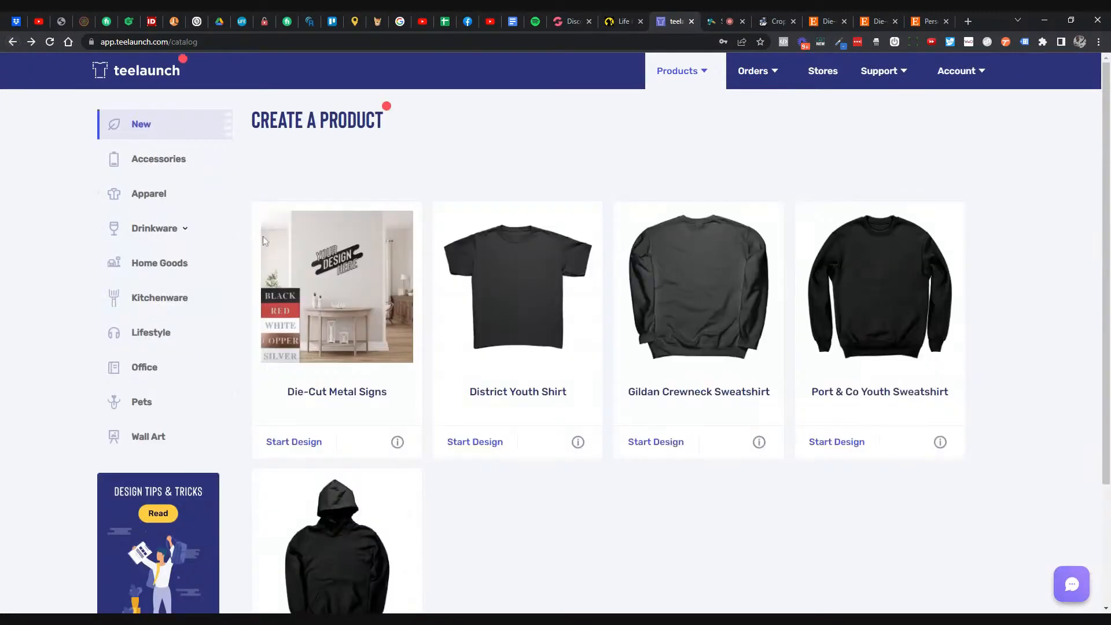
pyautogui.click(156, 207)
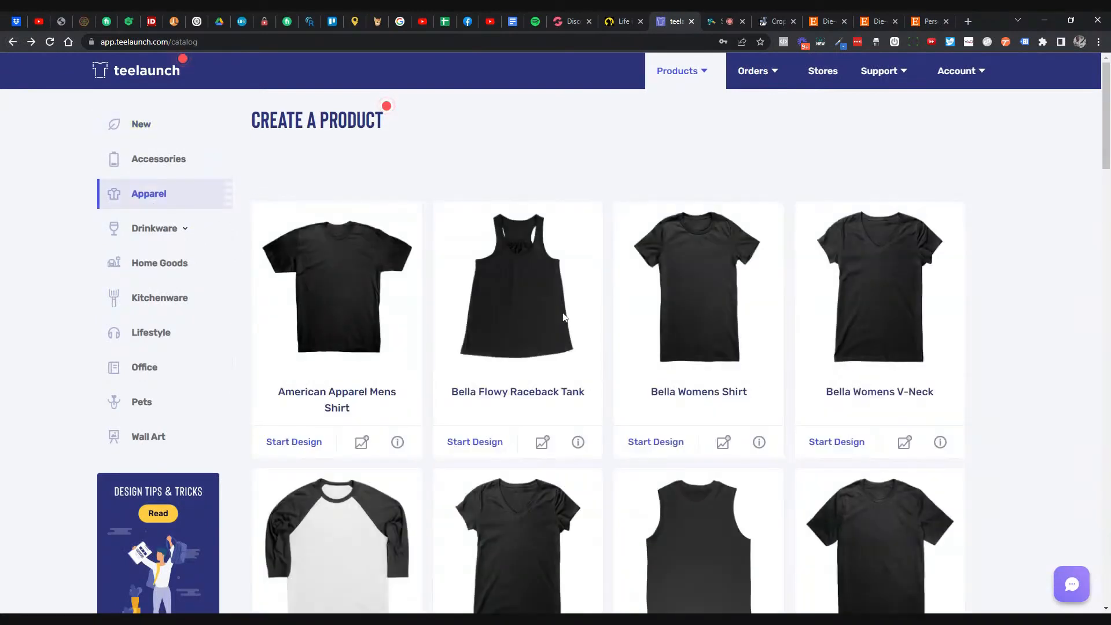
pyautogui.scroll(-7, 579, 318)
pyautogui.scroll(-5, 562, 318)
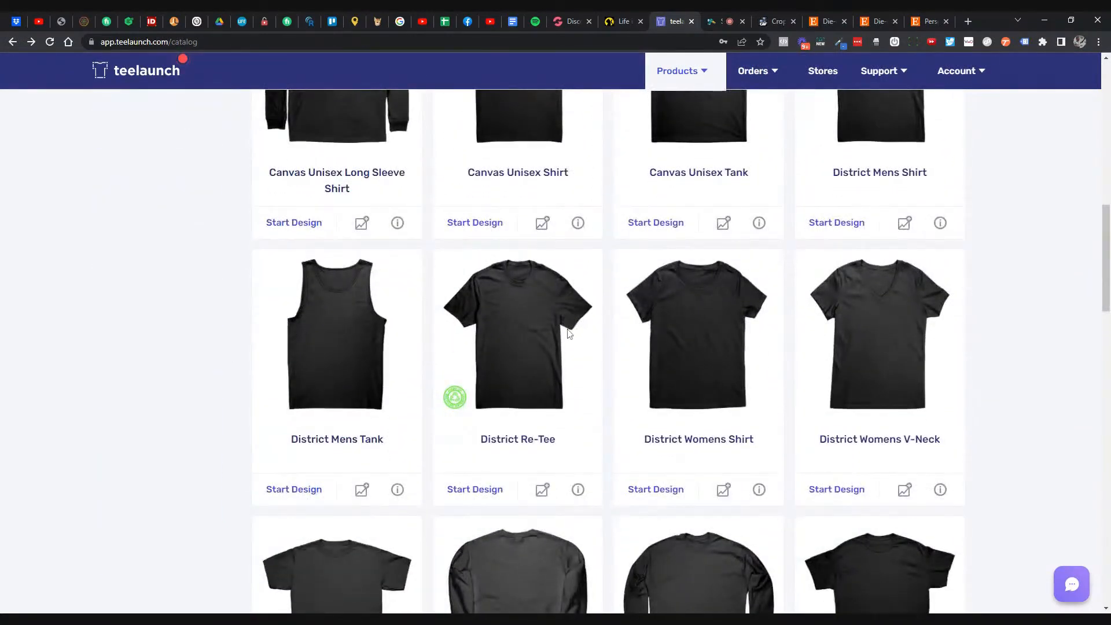
pyautogui.click(460, 399)
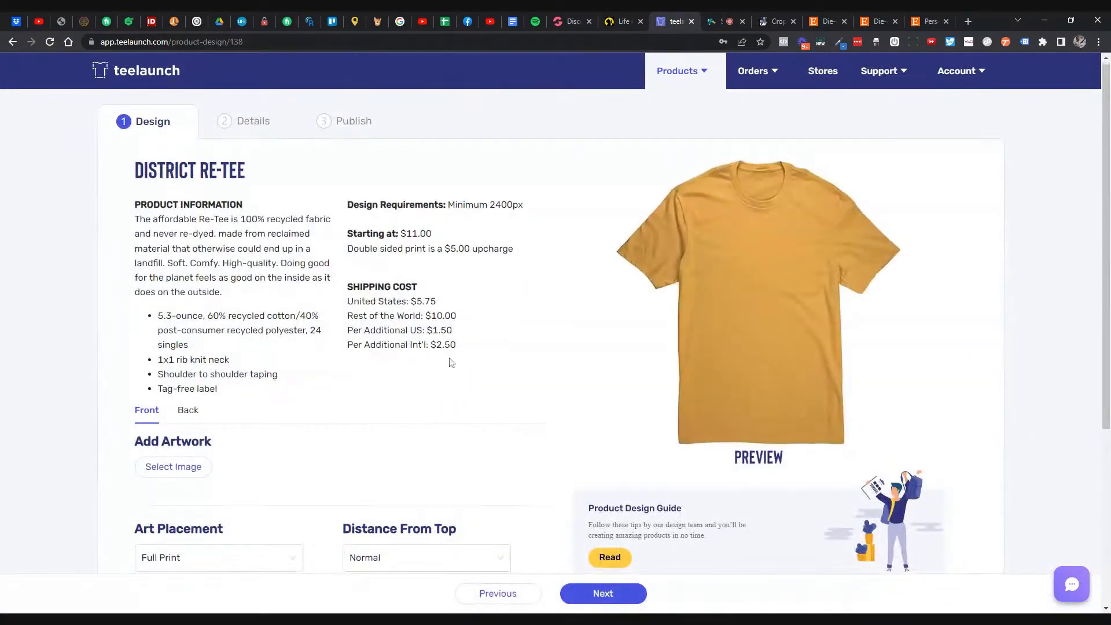
pyautogui.moveTo(183, 222); pyautogui.dragTo(290, 237)
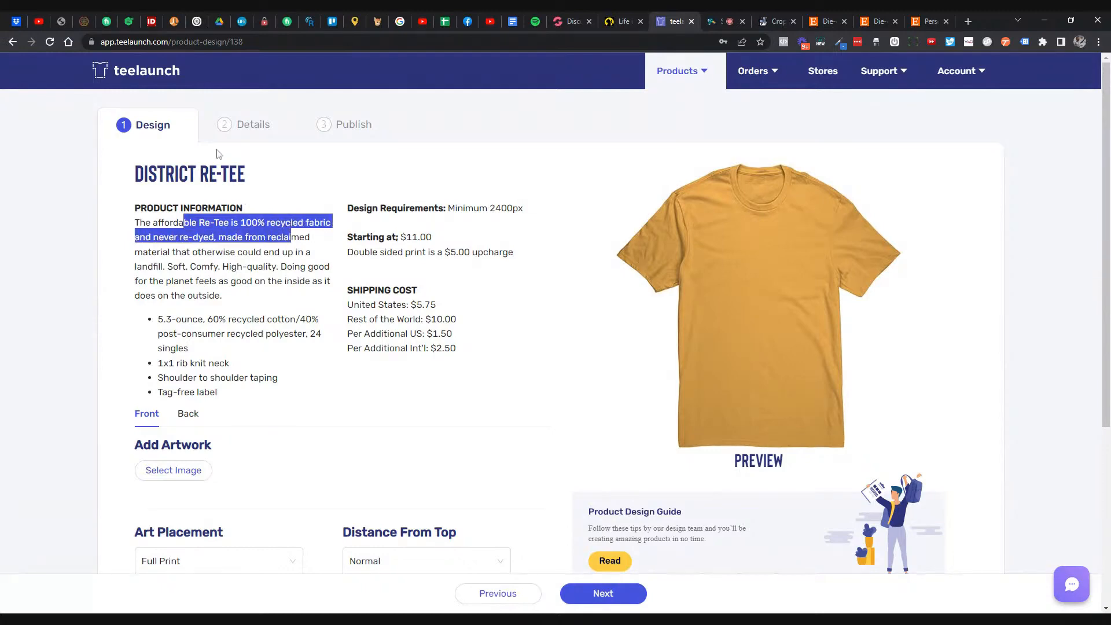
# - Return to the catalog and list the Apparel category products
pyautogui.click(13, 41)
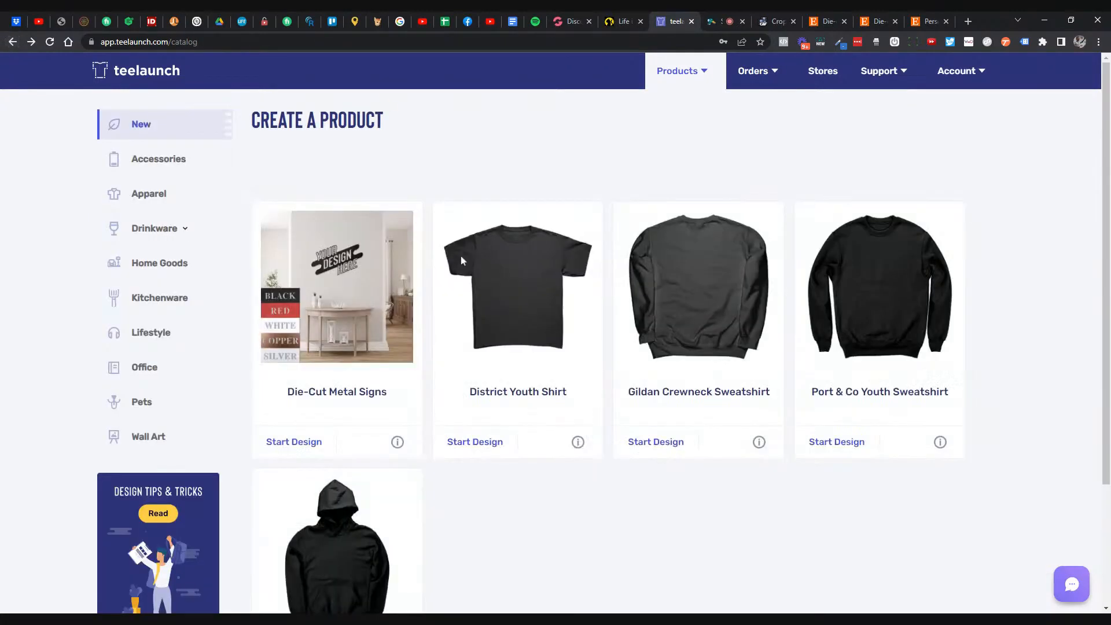
pyautogui.click(169, 200)
pyautogui.scroll(-10, 653, 311)
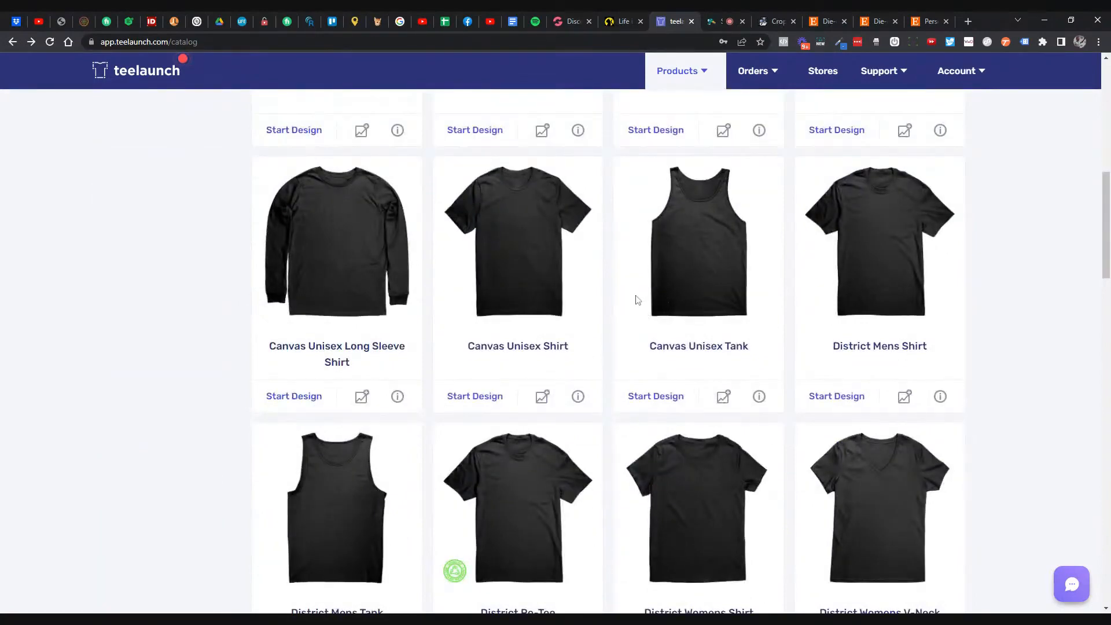
pyautogui.scroll(3, 637, 298)
# - Browse the Apparel grid from American Apparel Mens Shirt down to Rabbit Skins Toddler Shirt
pyautogui.scroll(-5, 636, 298)
pyautogui.scroll(-1, 636, 299)
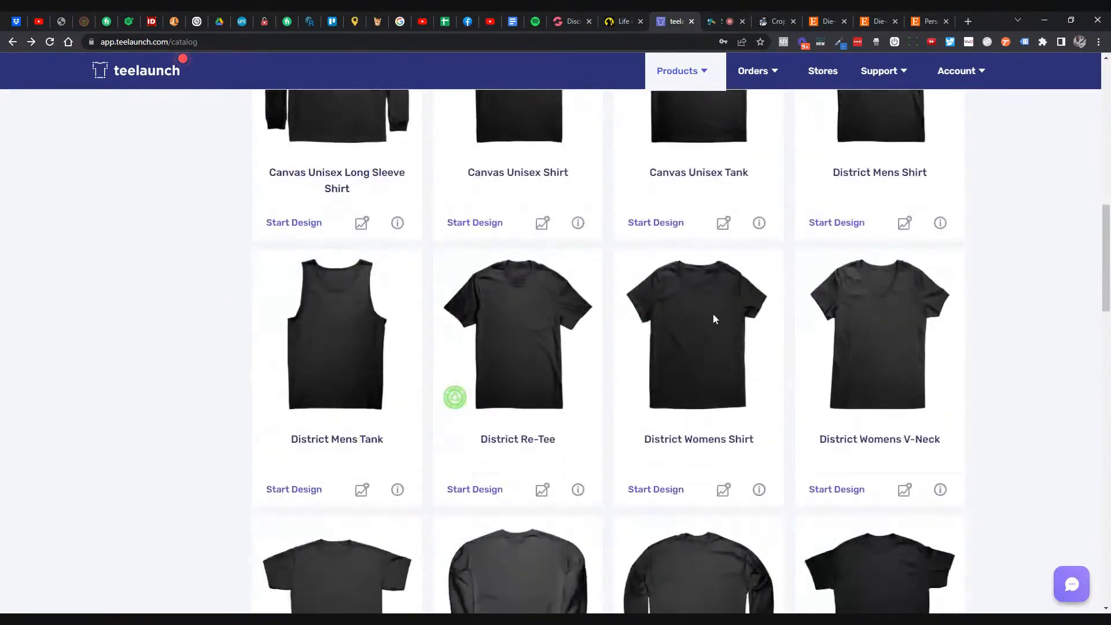
pyautogui.scroll(-1, 717, 318)
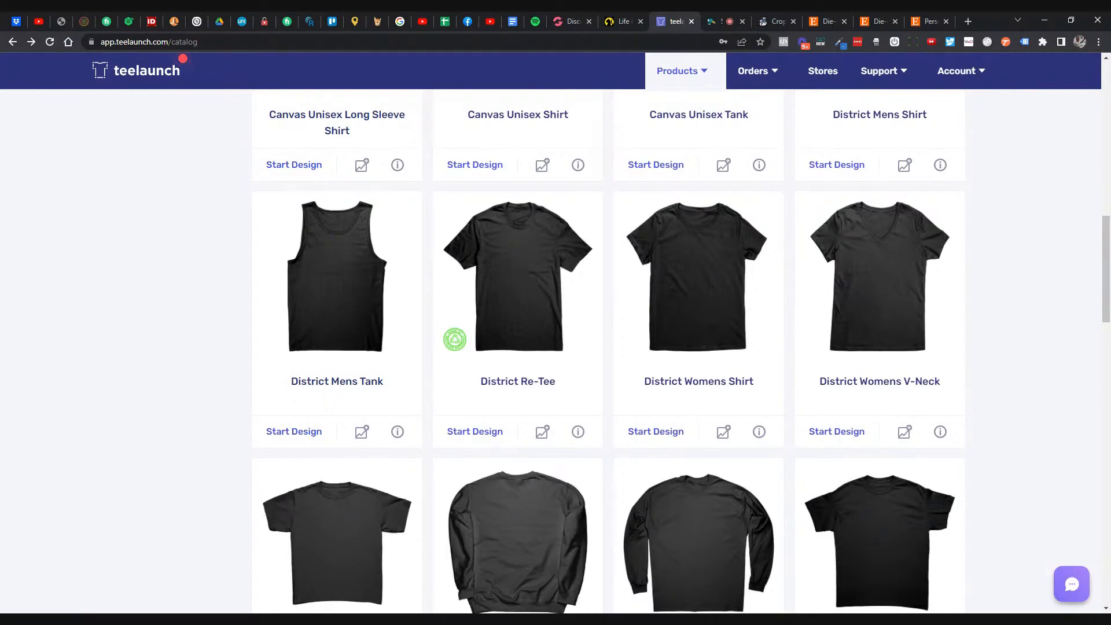
pyautogui.scroll(-4, 824, 284)
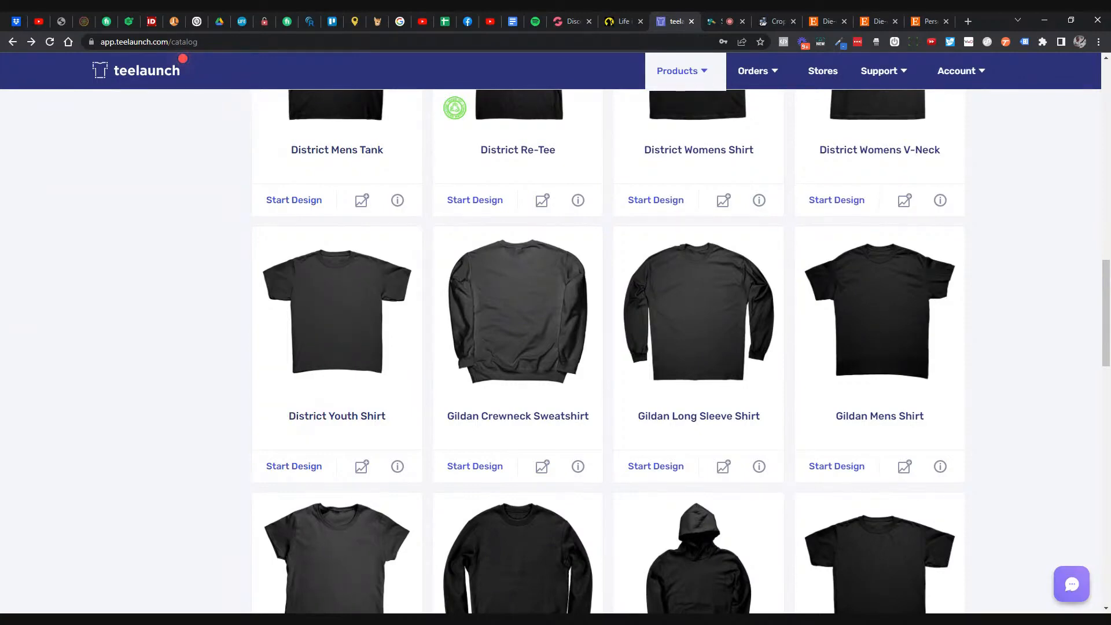
pyautogui.scroll(-1, 816, 286)
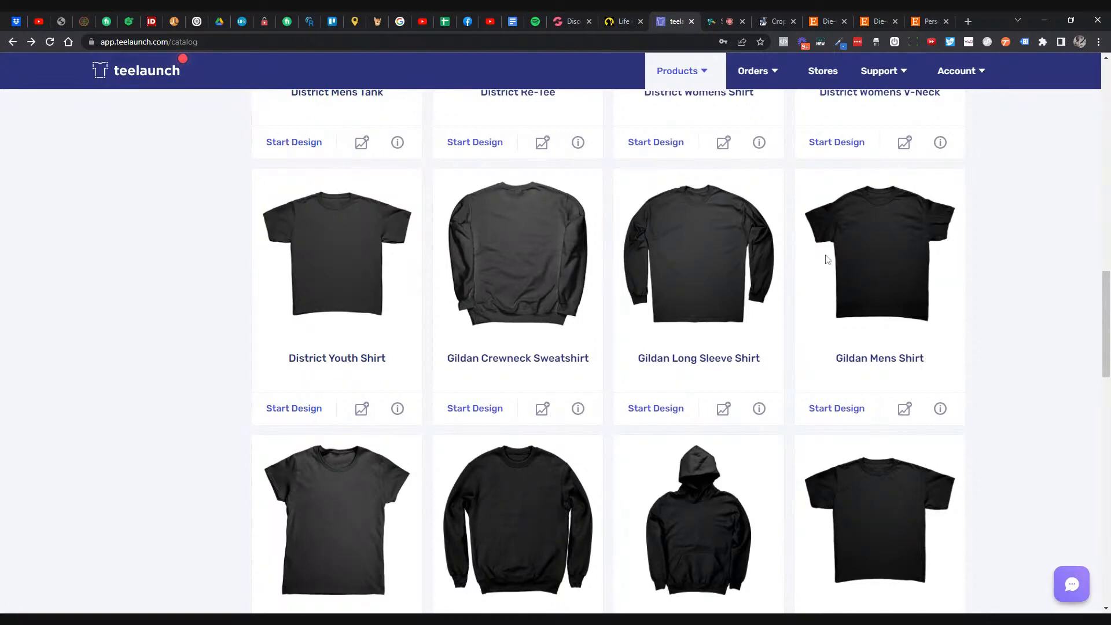
pyautogui.scroll(-3, 854, 259)
pyautogui.scroll(-1, 854, 260)
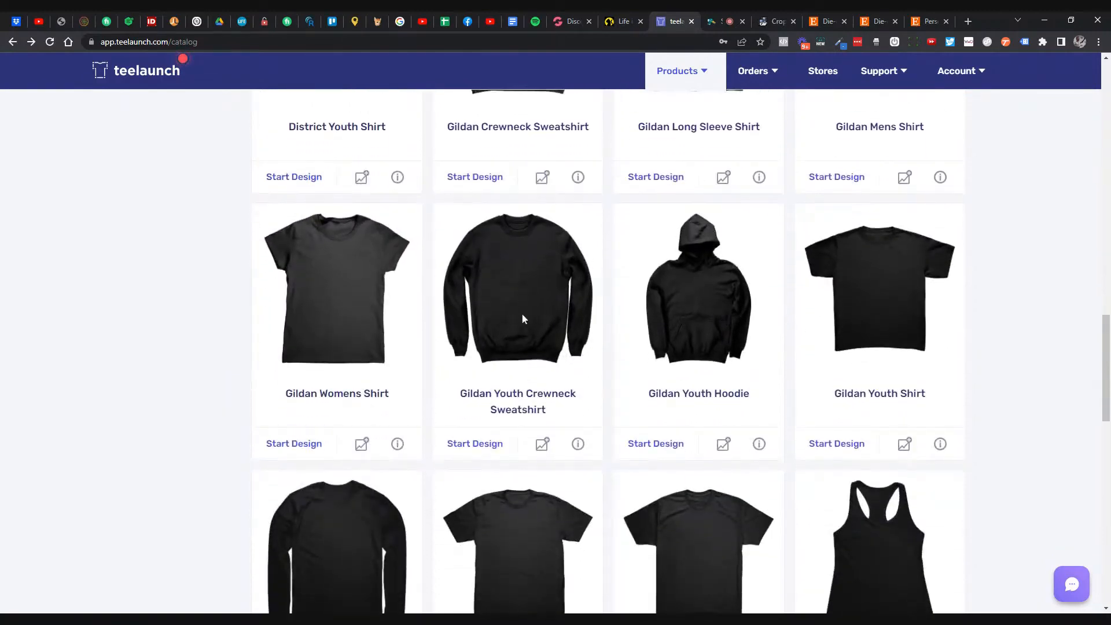
pyautogui.scroll(-4, 415, 297)
pyautogui.scroll(-1, 414, 300)
pyautogui.scroll(-1, 352, 239)
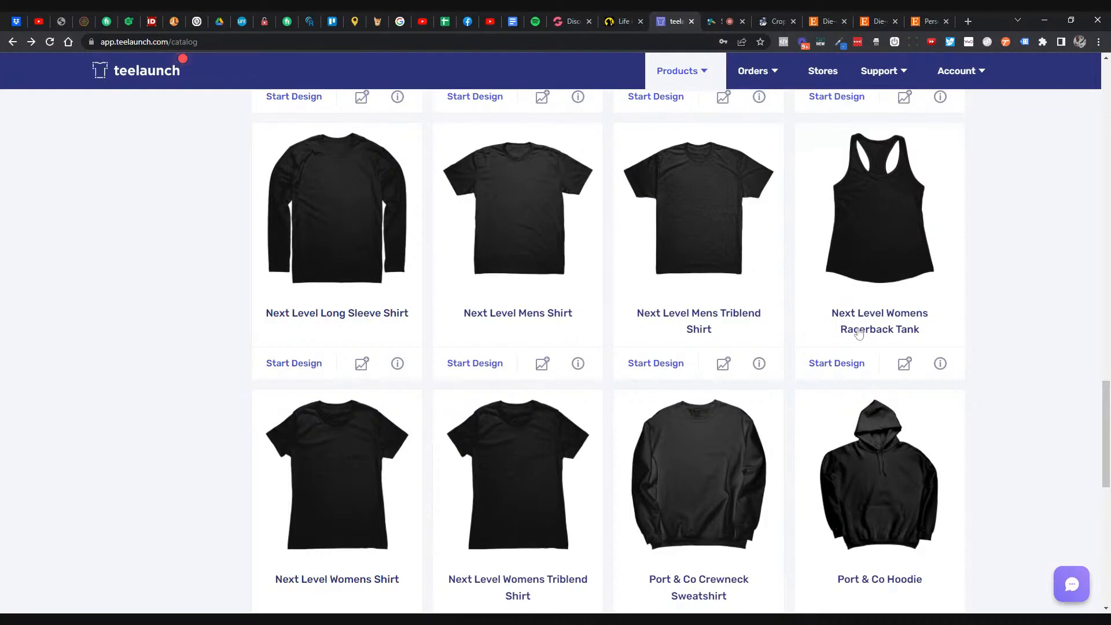
pyautogui.scroll(-5, 842, 315)
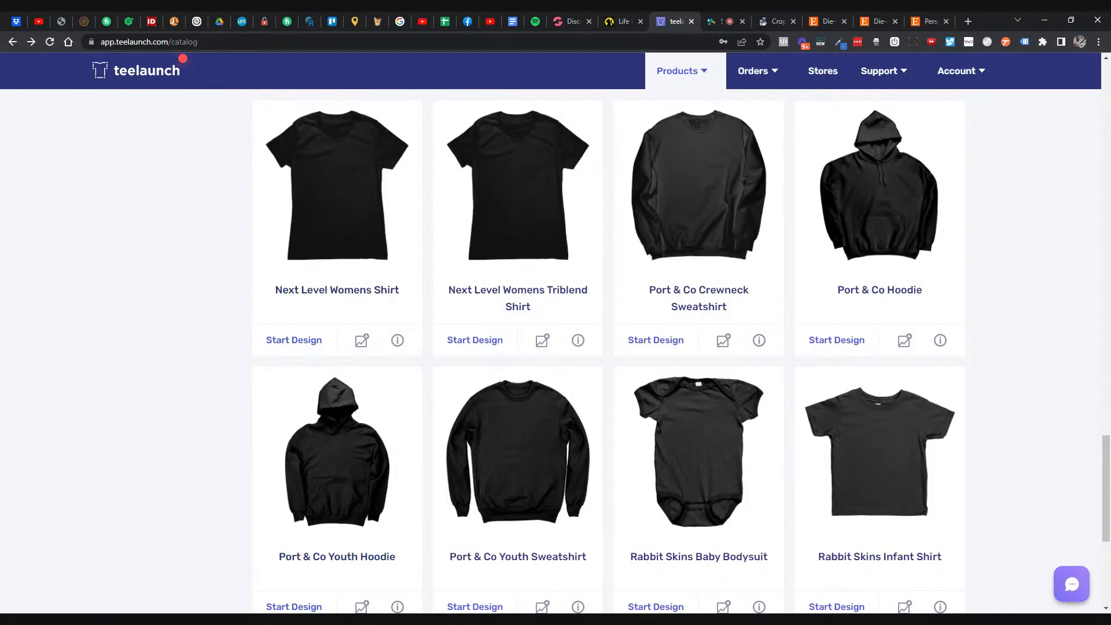
pyautogui.scroll(-4, 672, 270)
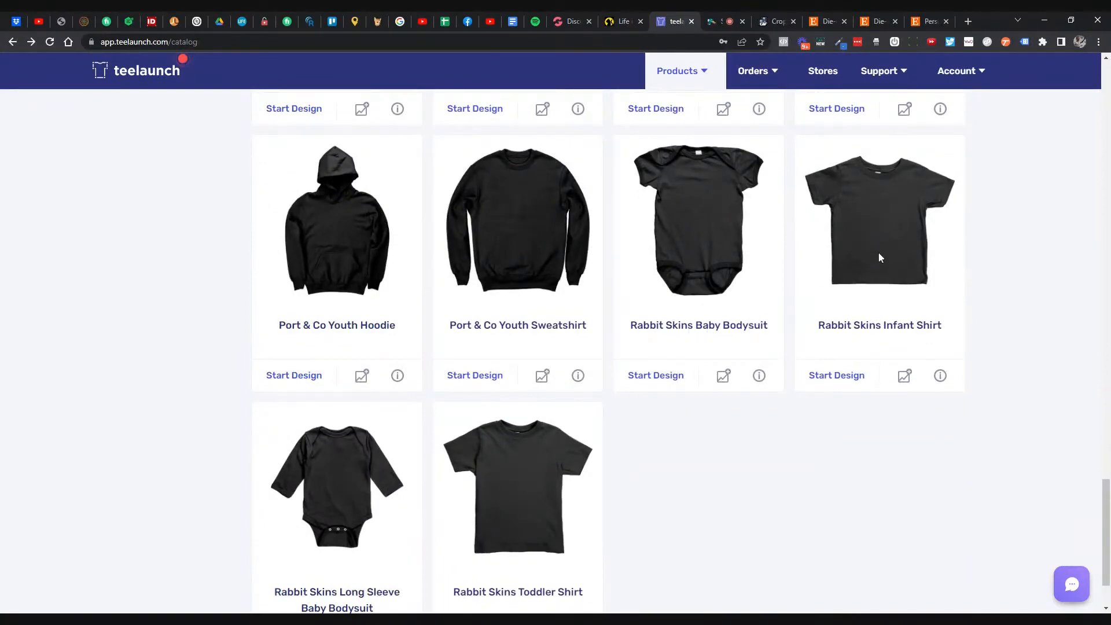
pyautogui.scroll(-1, 865, 256)
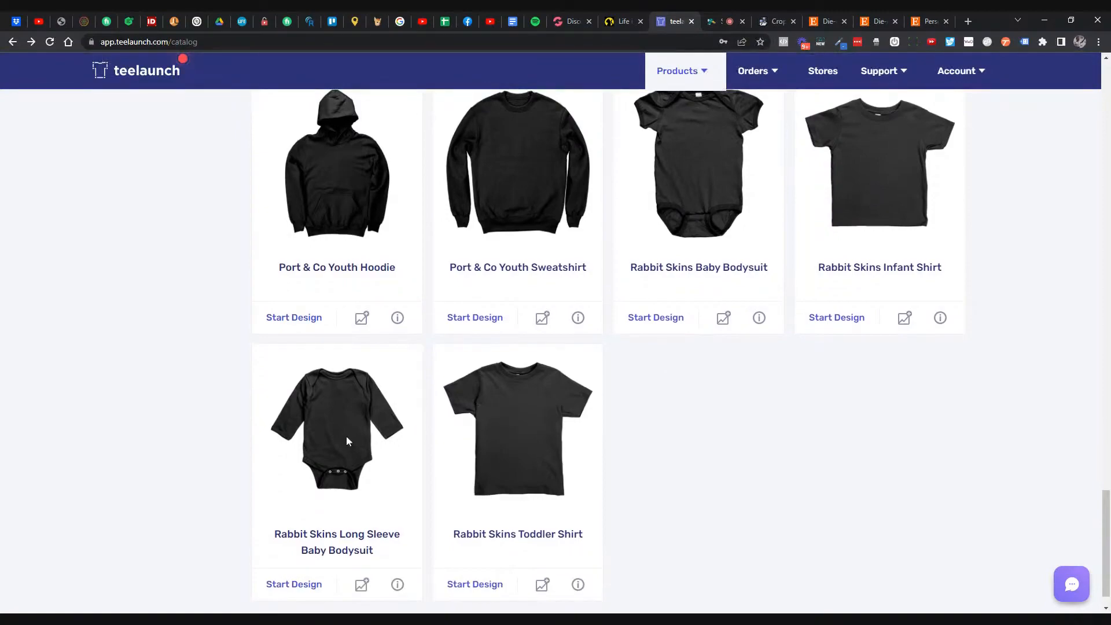
pyautogui.scroll(-1, 346, 441)
pyautogui.scroll(12, 532, 409)
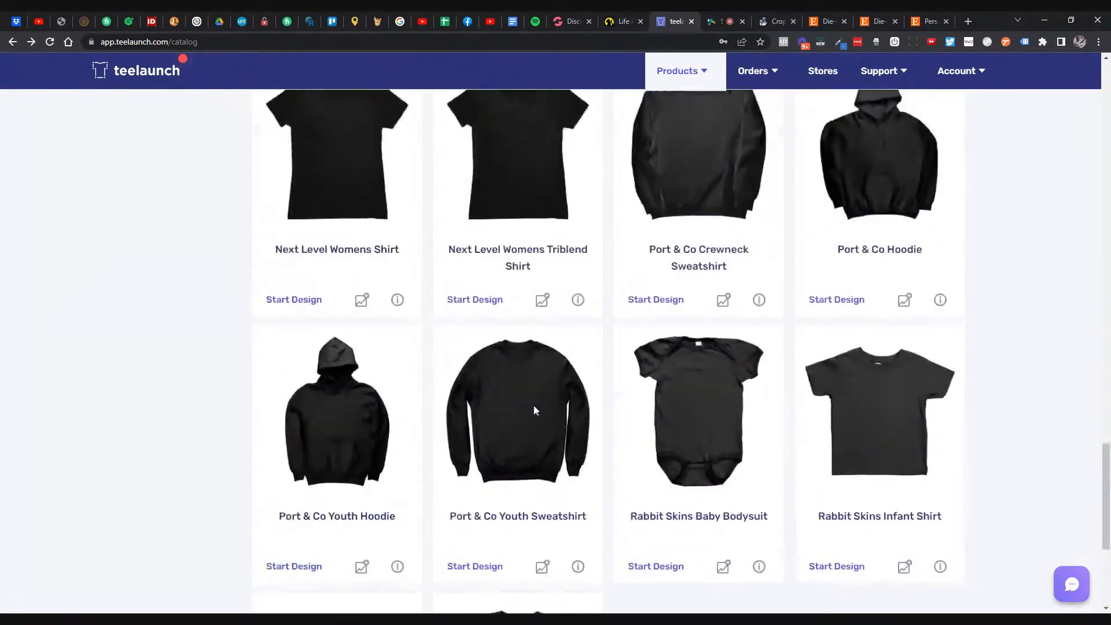
pyautogui.scroll(20, 532, 408)
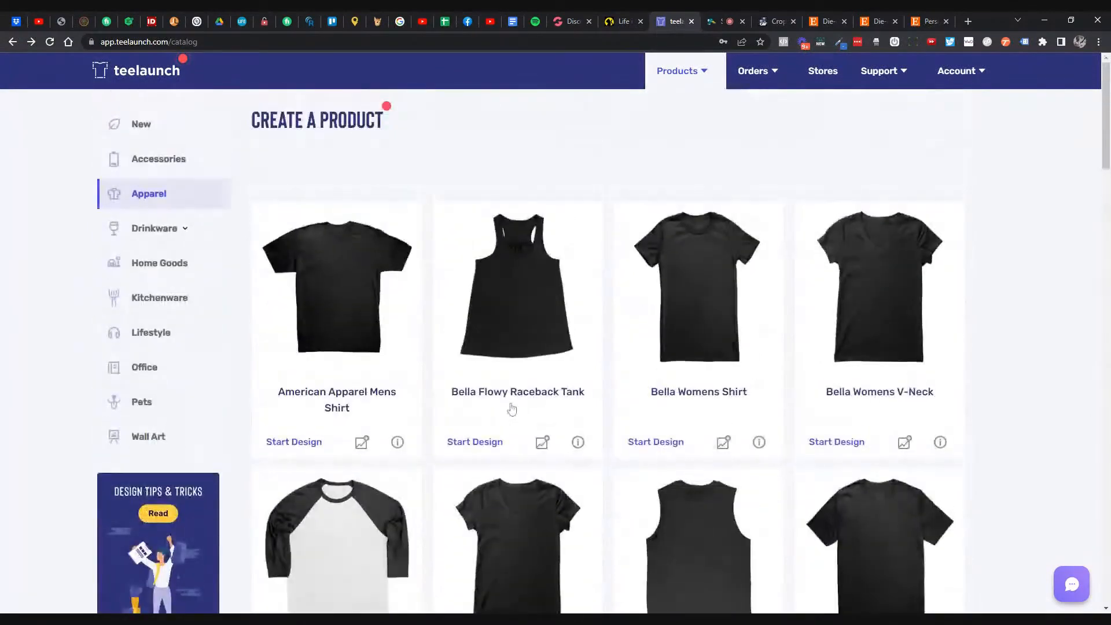
# - List all Drinkware products, browse the mugs and open the 11oz White Mug design page
pyautogui.click(174, 228)
pyautogui.click(150, 263)
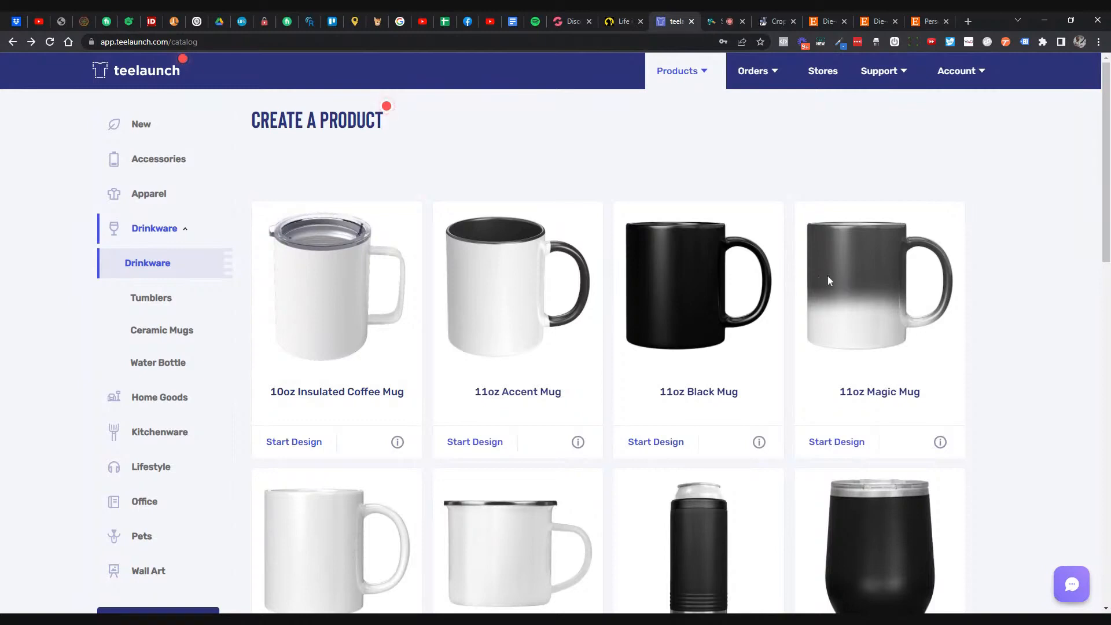
pyautogui.scroll(-2, 824, 286)
pyautogui.scroll(-1, 825, 285)
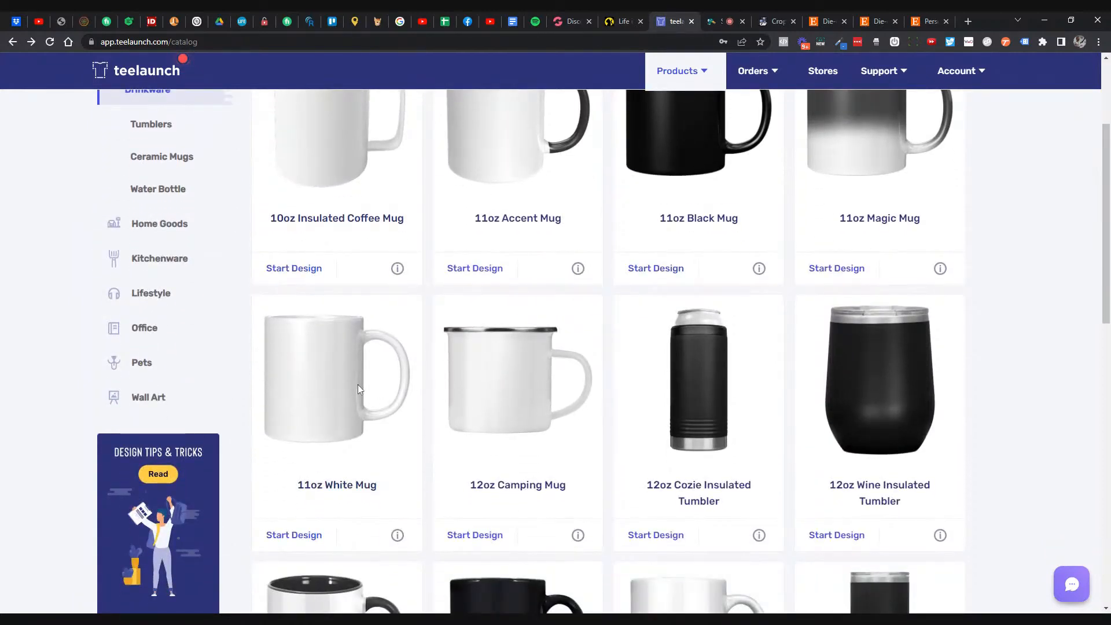
pyautogui.click(315, 538)
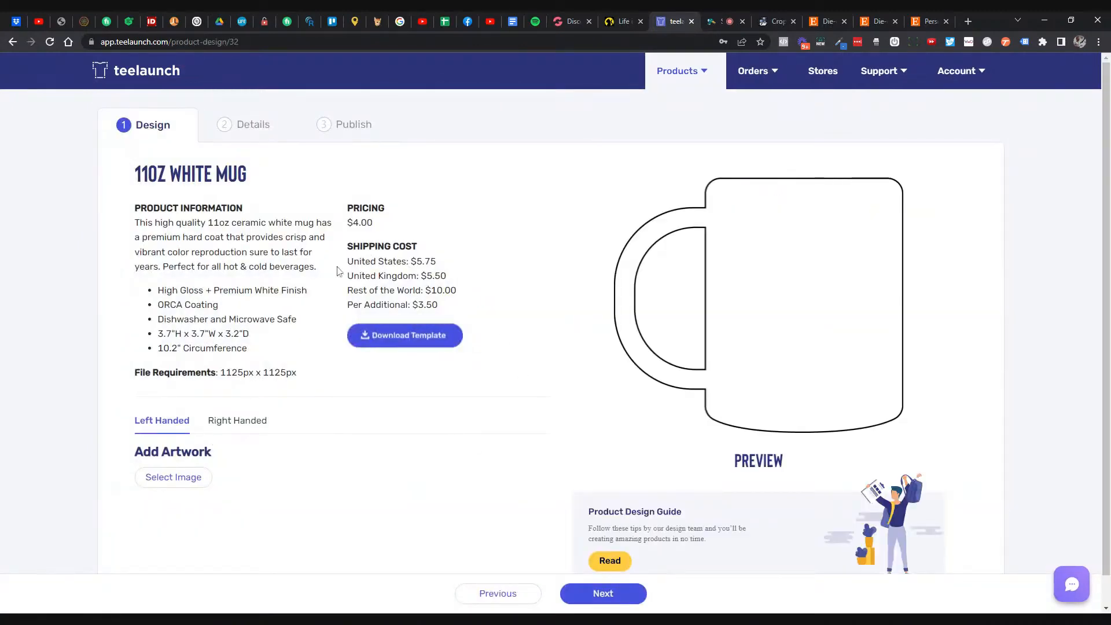
# - Note the 11oz White Mug's $4.00 price and $5.75 US shipping, then return to the catalog
pyautogui.moveTo(375, 224); pyautogui.dragTo(353, 223)
pyautogui.moveTo(411, 261); pyautogui.dragTo(438, 265)
pyautogui.click(12, 42)
# - Show the Drinkware products in the catalog again
pyautogui.scroll(1, 430, 276)
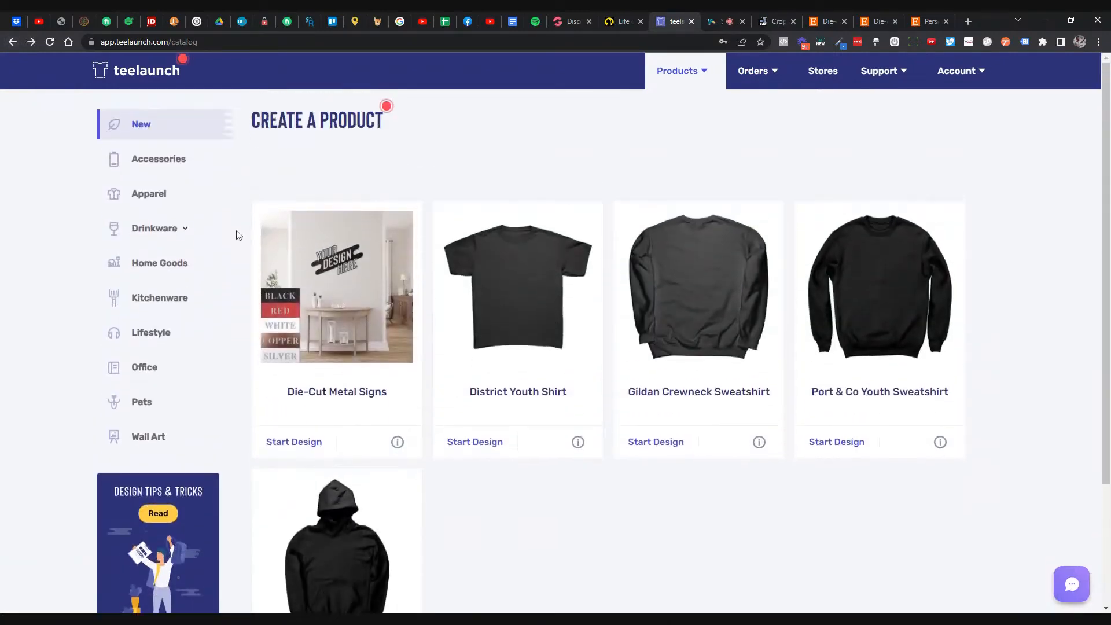
pyautogui.click(165, 234)
pyautogui.click(147, 262)
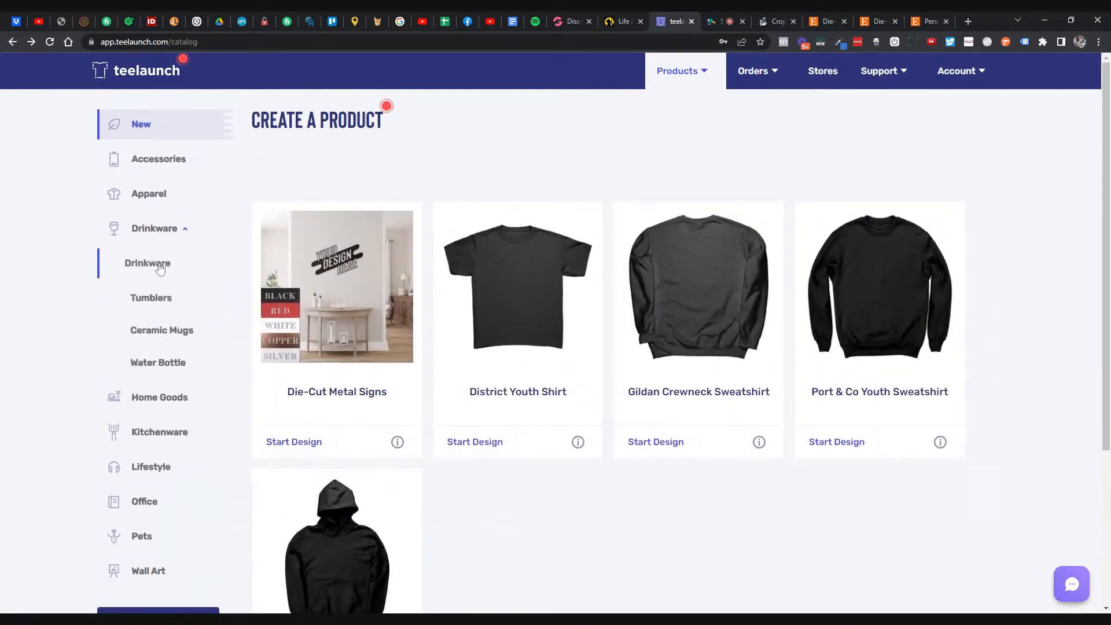
pyautogui.scroll(-1, 636, 243)
pyautogui.scroll(-2, 637, 247)
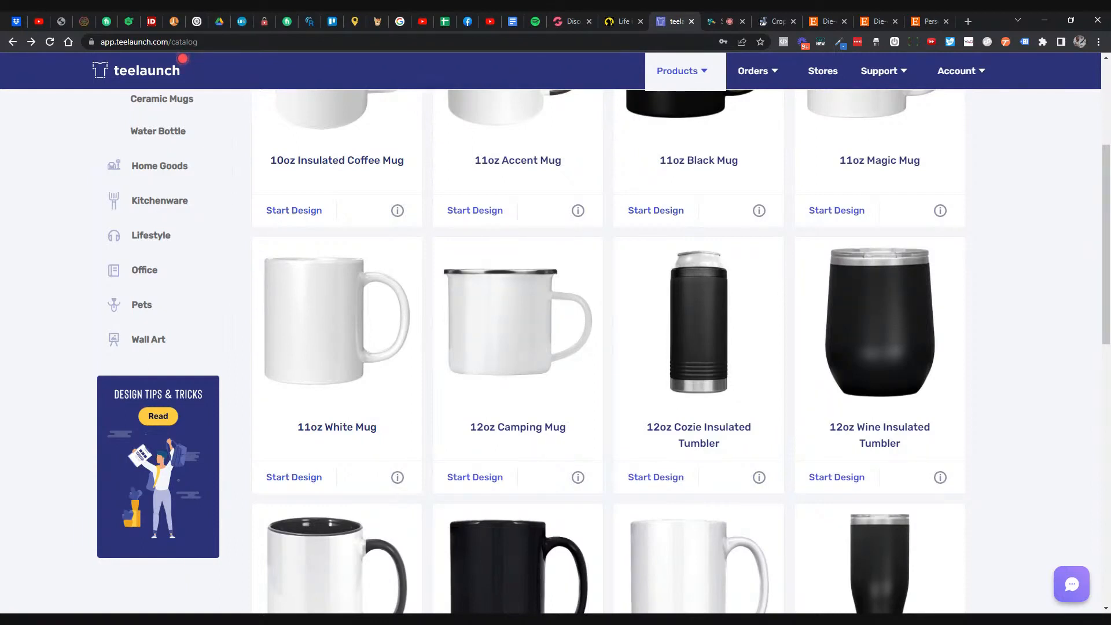
# - Browse to the 32oz Water Bottle, Acrylic Tumbler and Pint Glass, opening the Pint Glass page
pyautogui.scroll(-1, 638, 242)
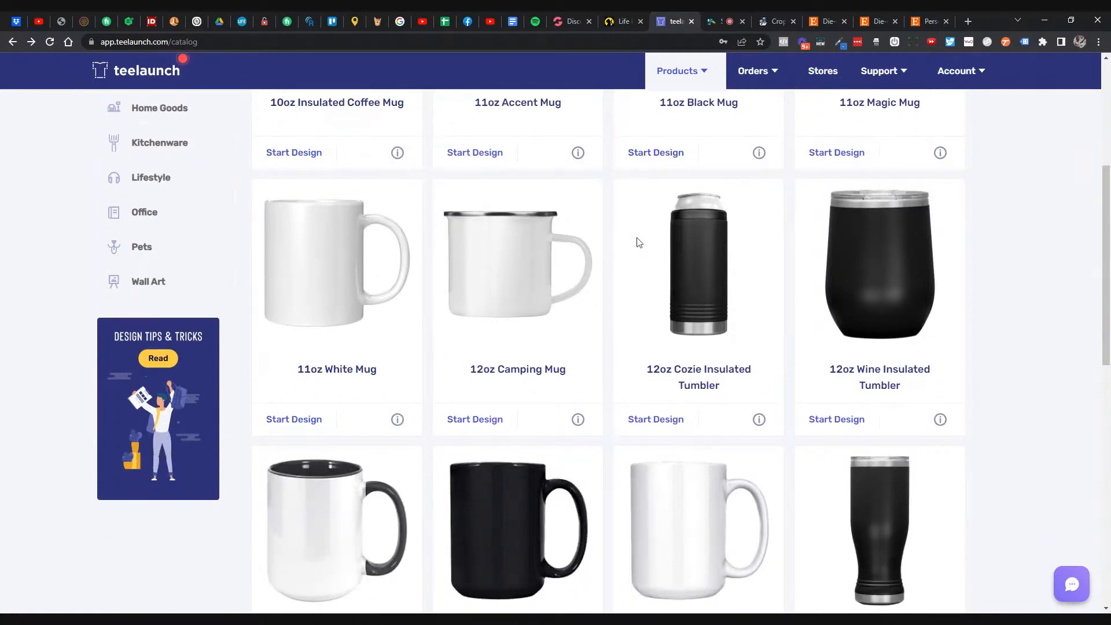
pyautogui.scroll(-1, 639, 242)
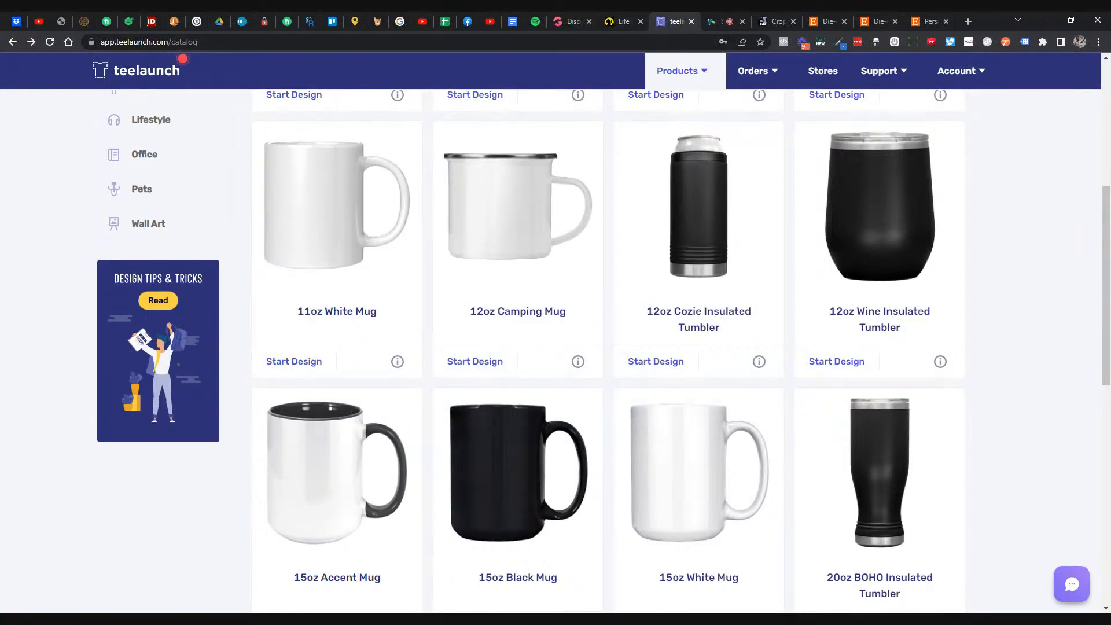
pyautogui.scroll(-2, 647, 240)
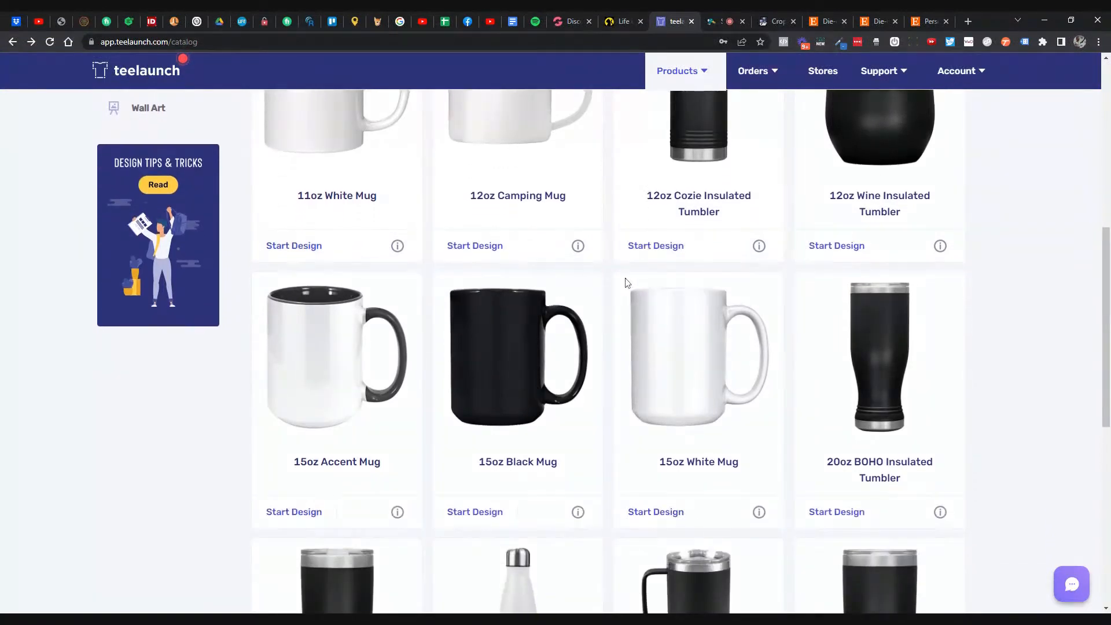
pyautogui.scroll(-1, 624, 282)
pyautogui.scroll(-2, 625, 282)
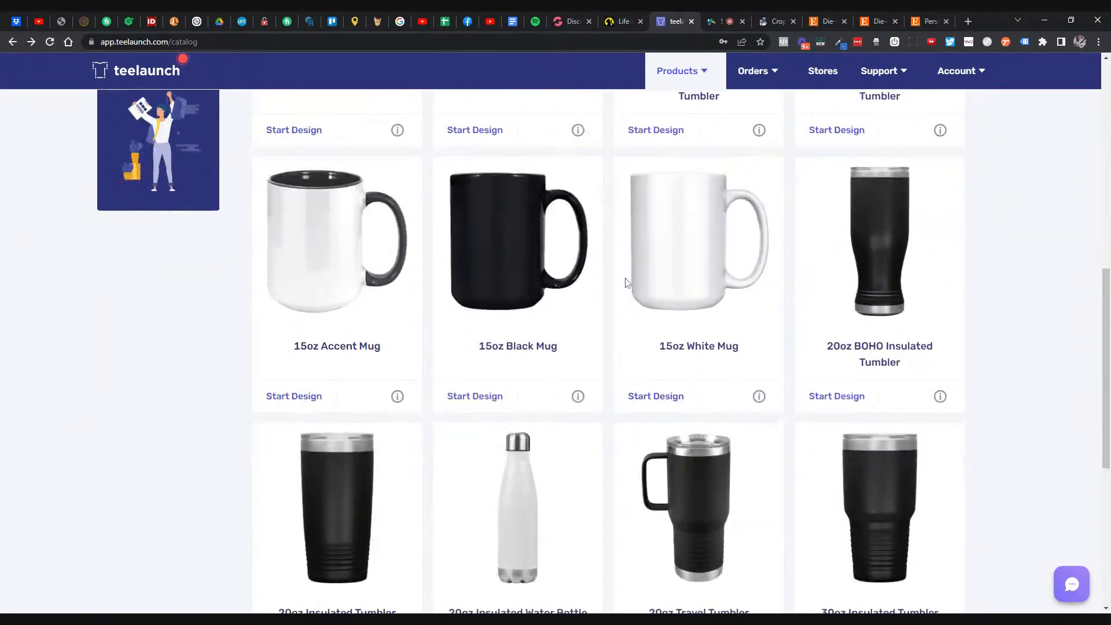
pyautogui.scroll(-1, 625, 282)
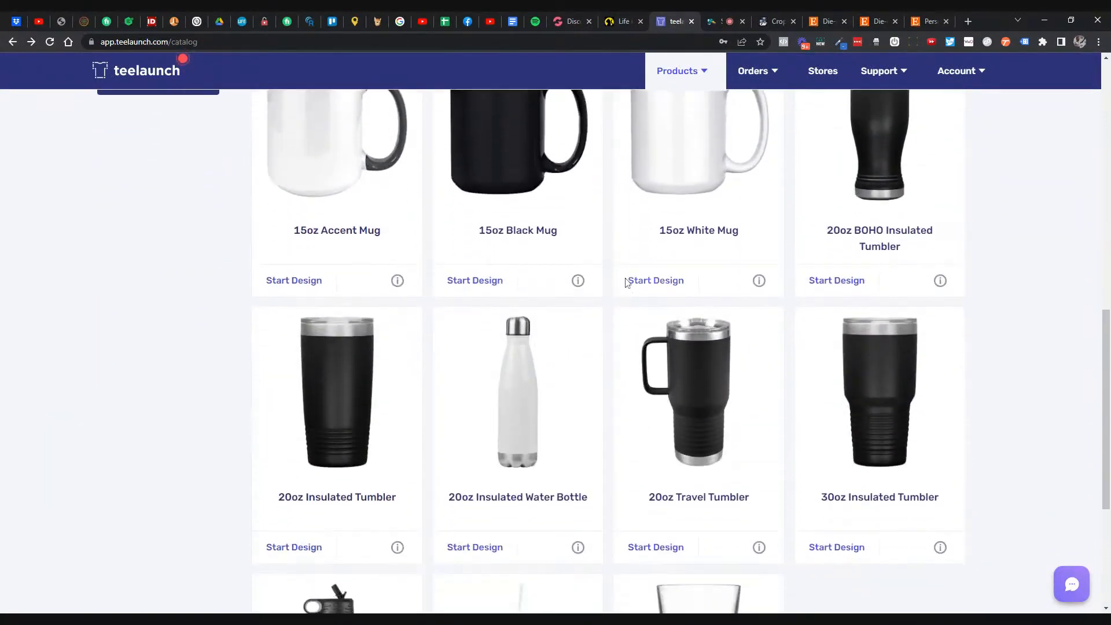
pyautogui.scroll(-1, 625, 282)
pyautogui.scroll(-4, 625, 283)
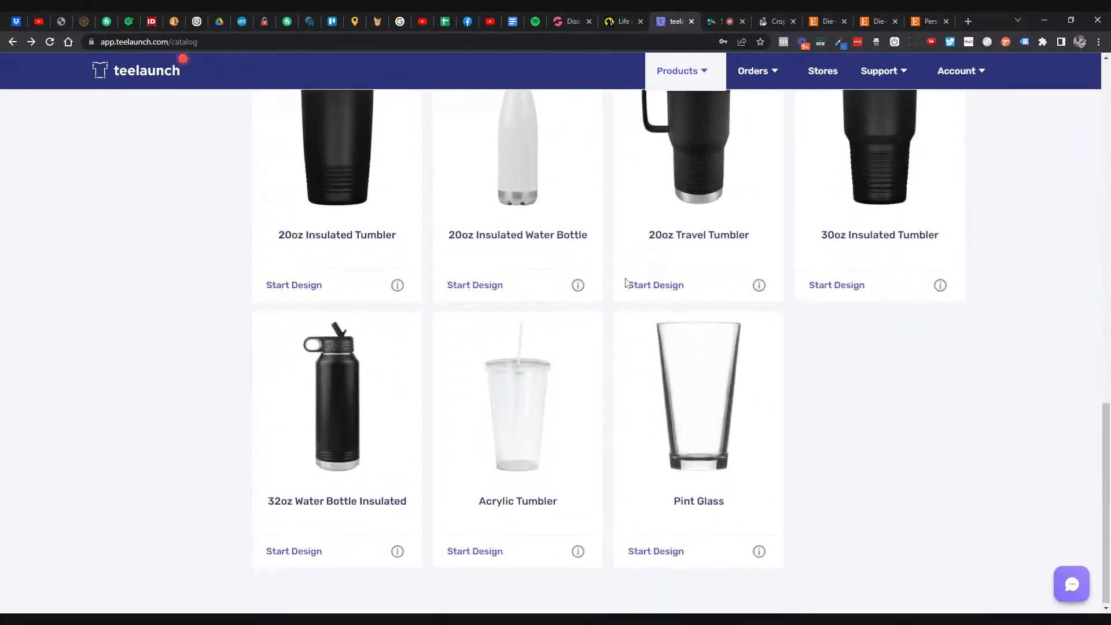
pyautogui.click(651, 550)
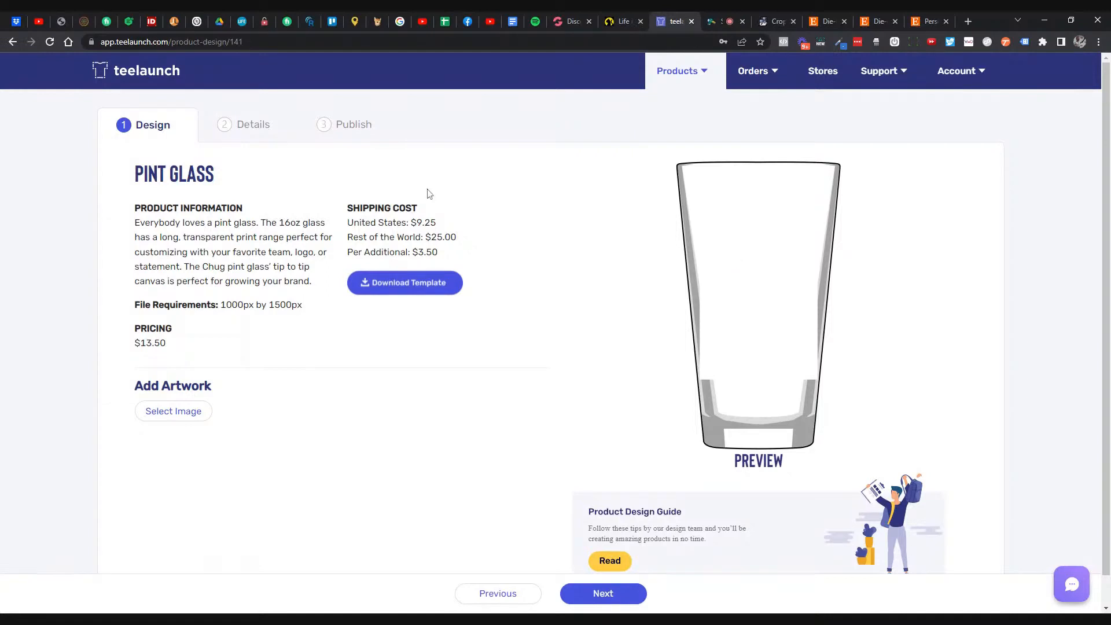
# - Leave the Pint Glass page and list the Apparel products in the catalog
pyautogui.click(14, 44)
pyautogui.click(160, 200)
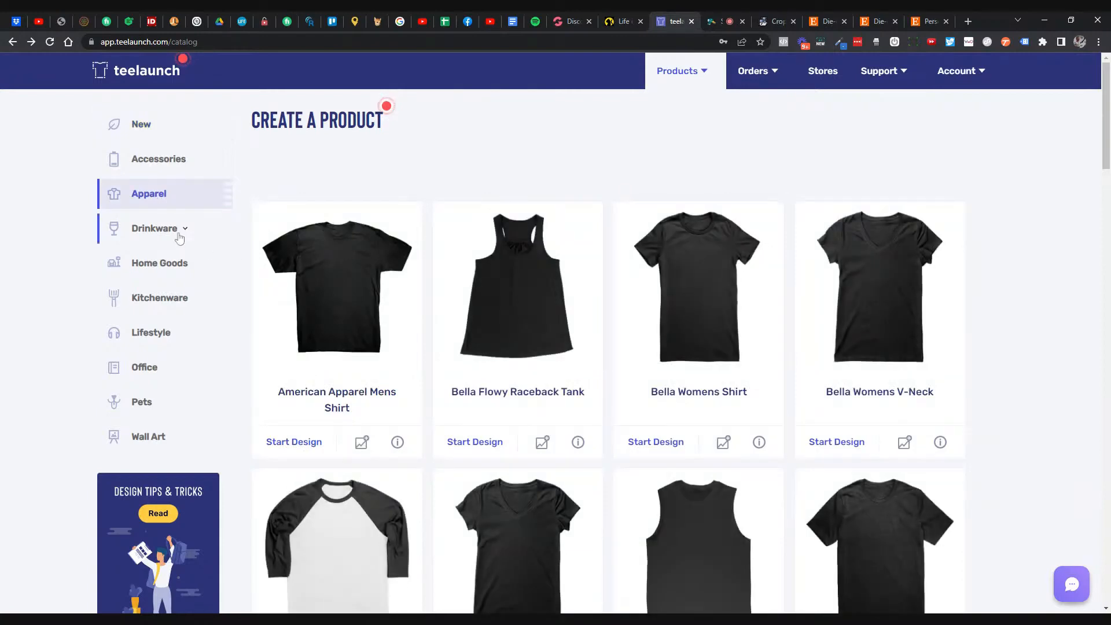
# - List Drinkware, browse to the end of the grid and open the Acrylic Tumbler design page
pyautogui.click(179, 232)
pyautogui.click(165, 261)
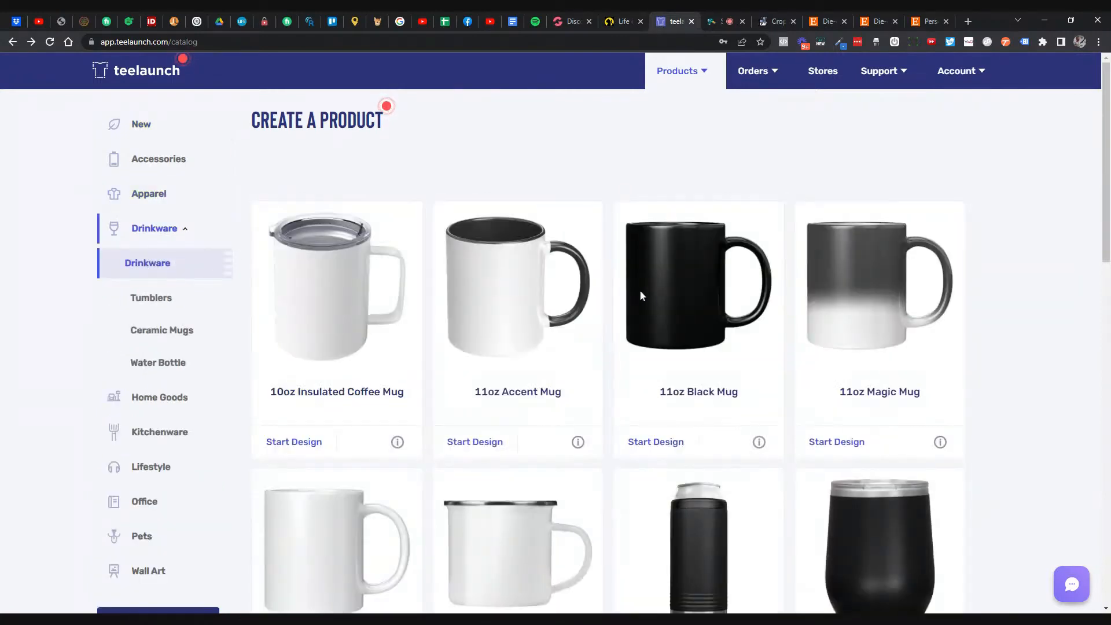
pyautogui.scroll(-6, 642, 295)
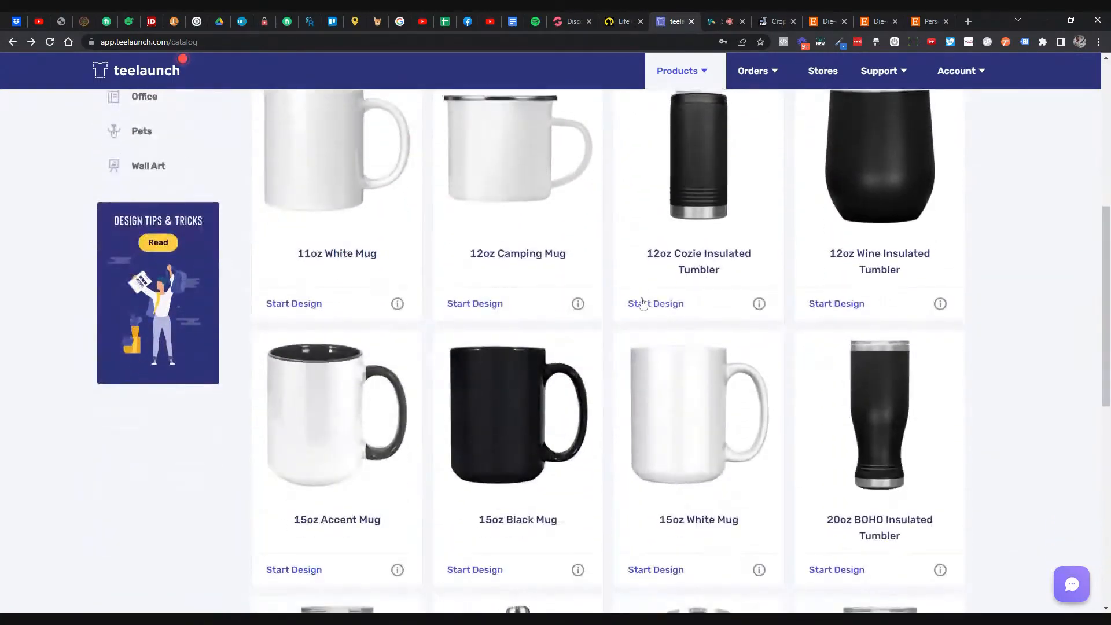
pyautogui.scroll(-5, 642, 303)
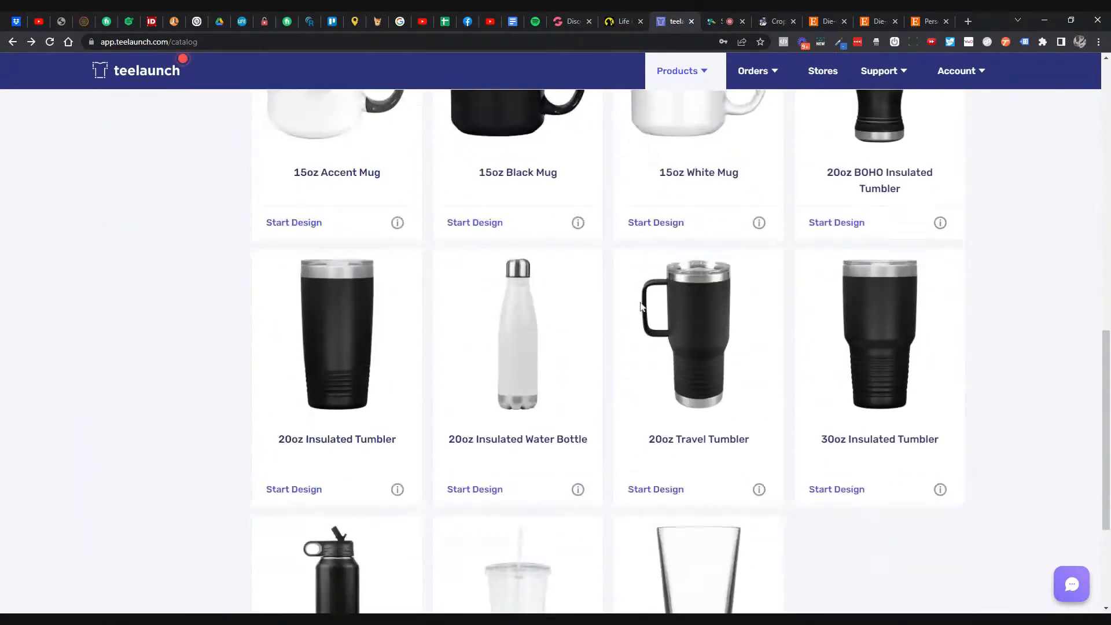
pyautogui.scroll(-3, 640, 306)
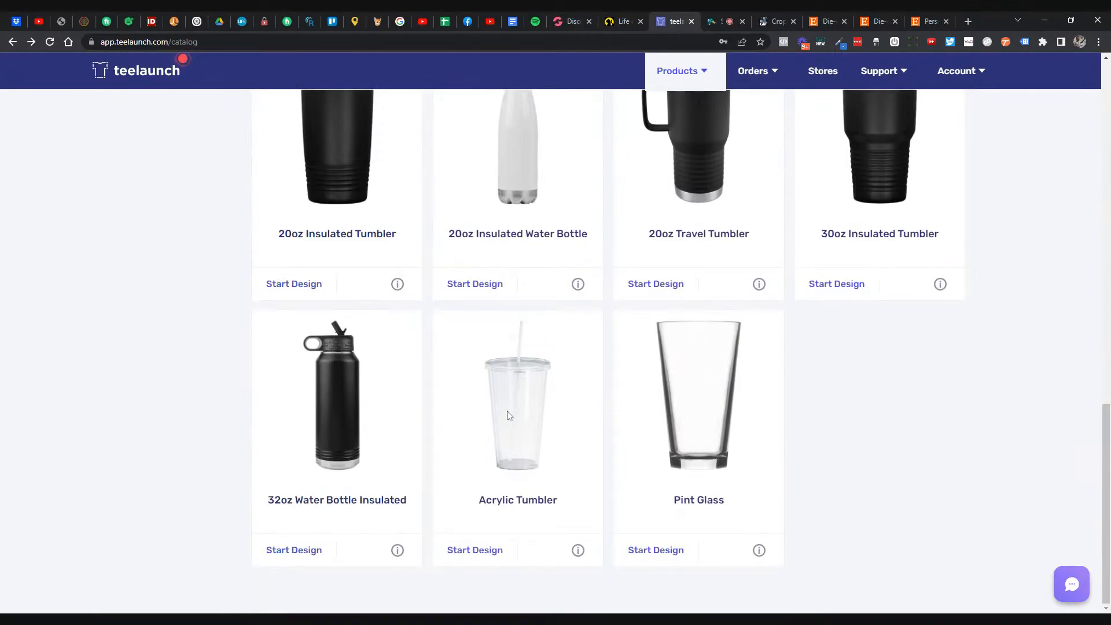
pyautogui.click(491, 550)
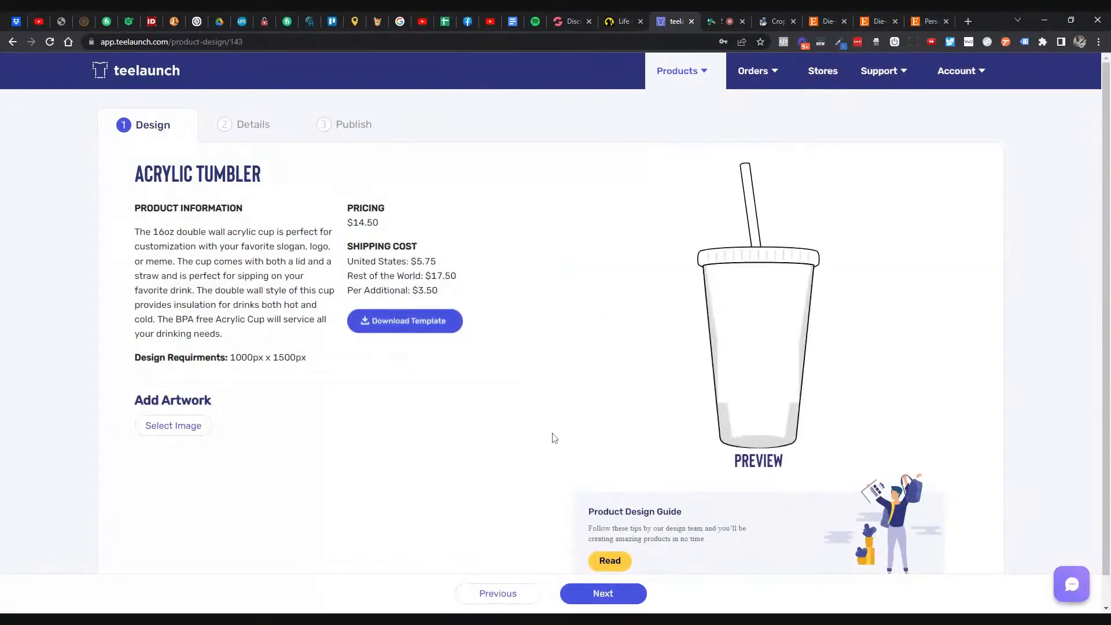
# - Leave the Acrylic Tumbler page and show the Apparel products in the catalog
pyautogui.click(12, 41)
pyautogui.click(149, 193)
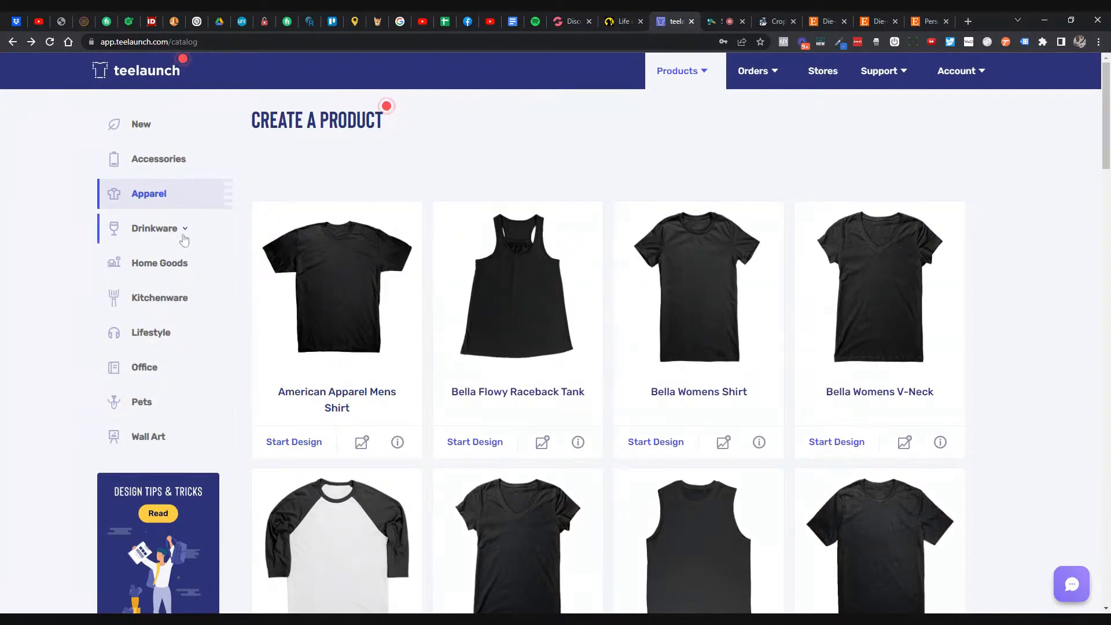
# - Browse Home Goods from Bamboo Coaster - 4pc to Fleece Blanket and Pillows, then return to the top
pyautogui.click(175, 264)
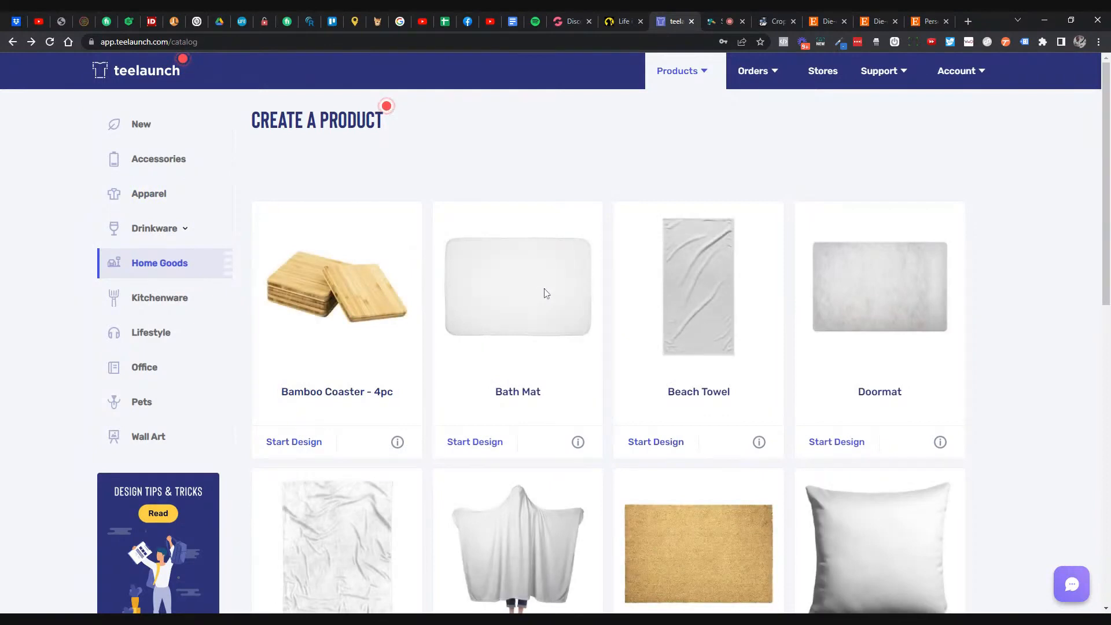
pyautogui.scroll(-3, 546, 293)
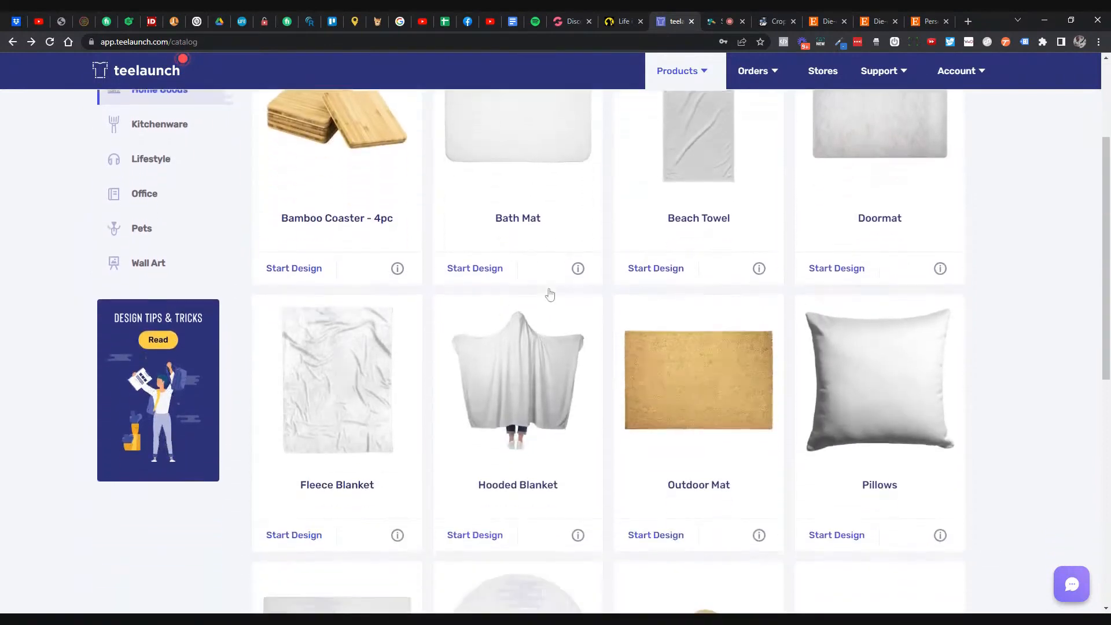
pyautogui.scroll(-2, 550, 294)
pyautogui.scroll(3, 550, 292)
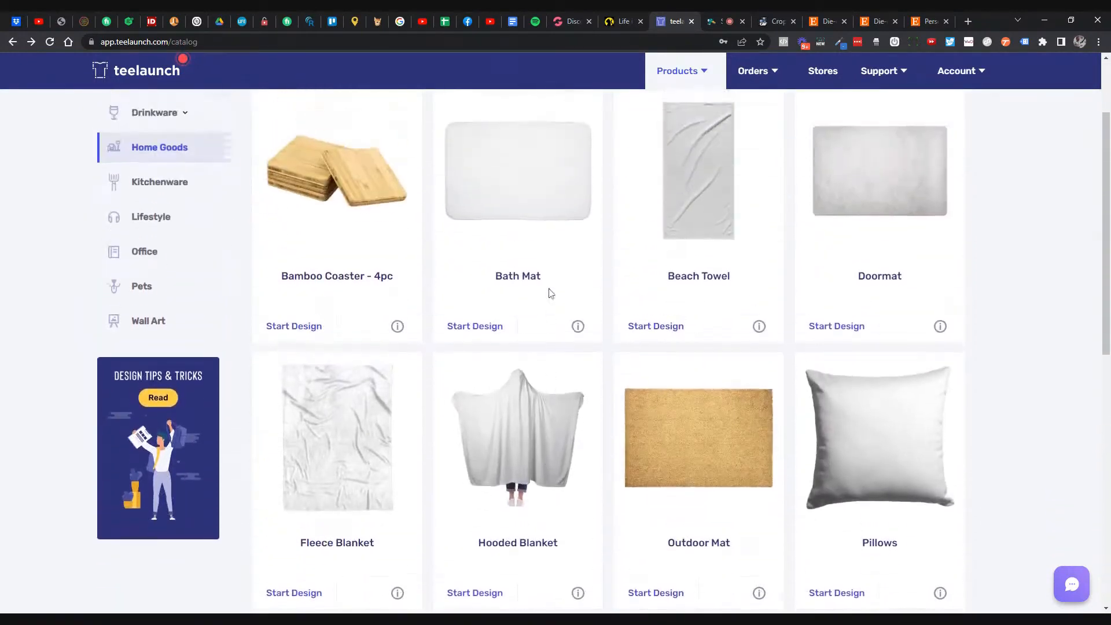
pyautogui.scroll(2, 549, 292)
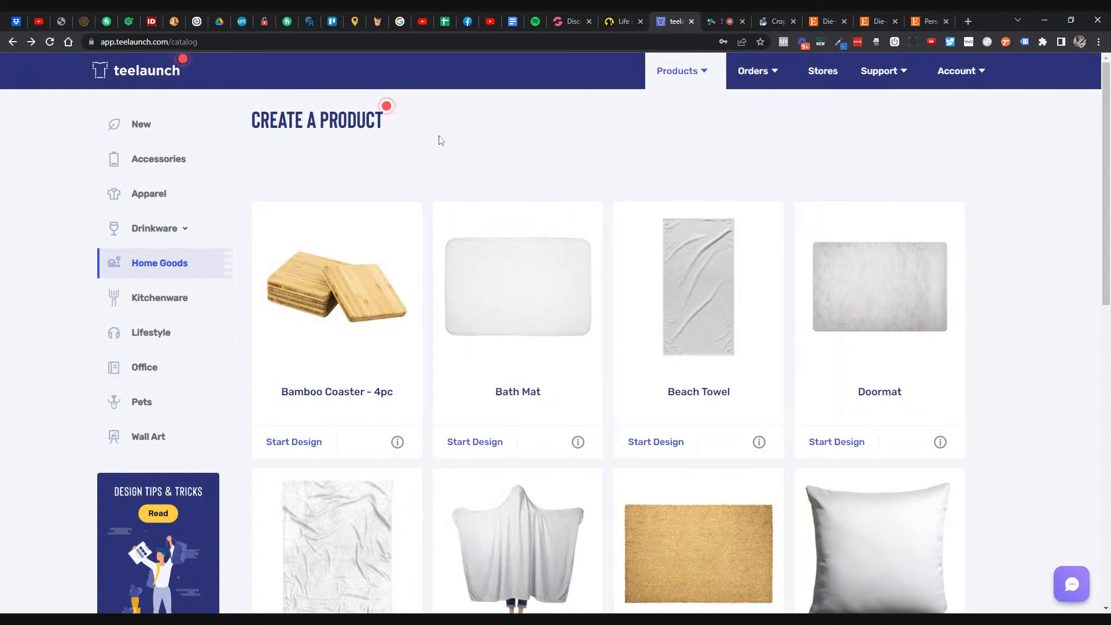
pyautogui.click(386, 109)
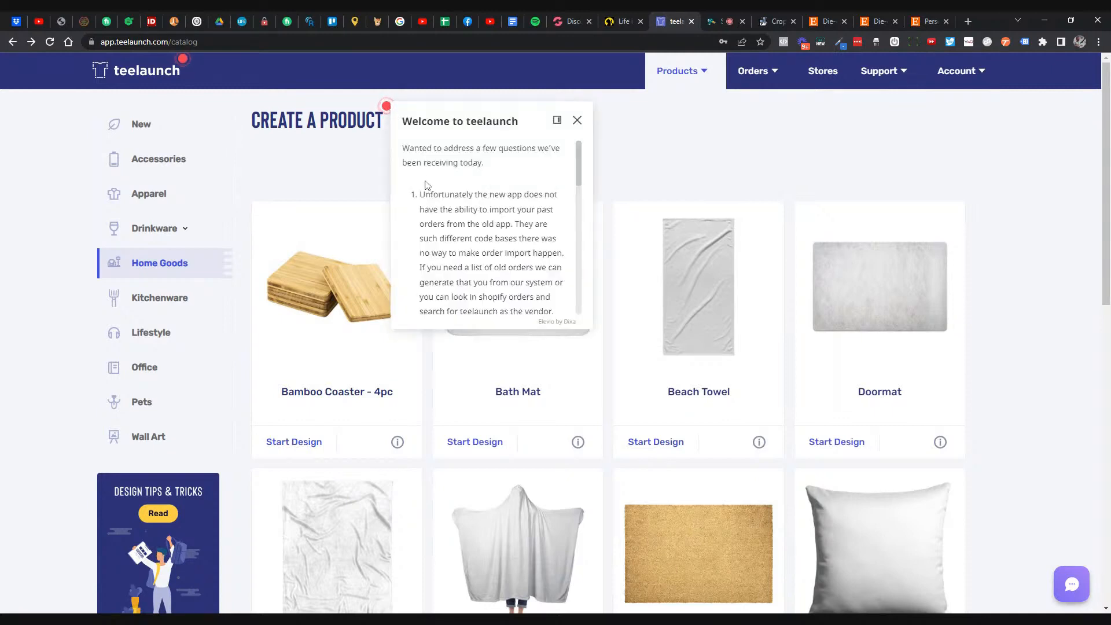
pyautogui.scroll(-1, 426, 181)
pyautogui.scroll(1, 491, 227)
pyautogui.scroll(-1, 491, 228)
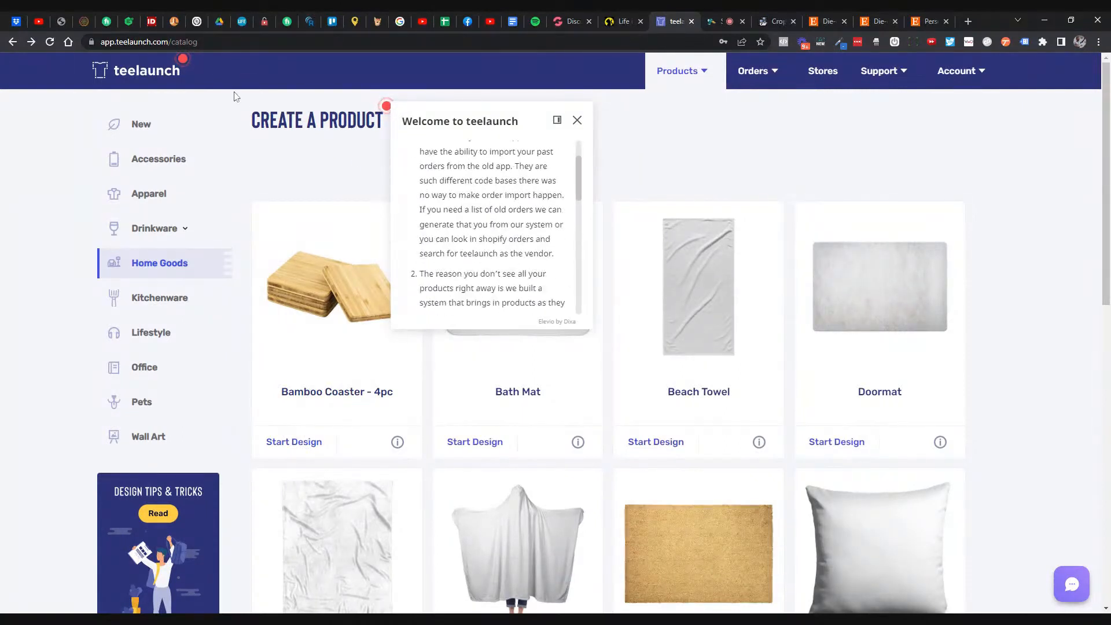
pyautogui.click(184, 65)
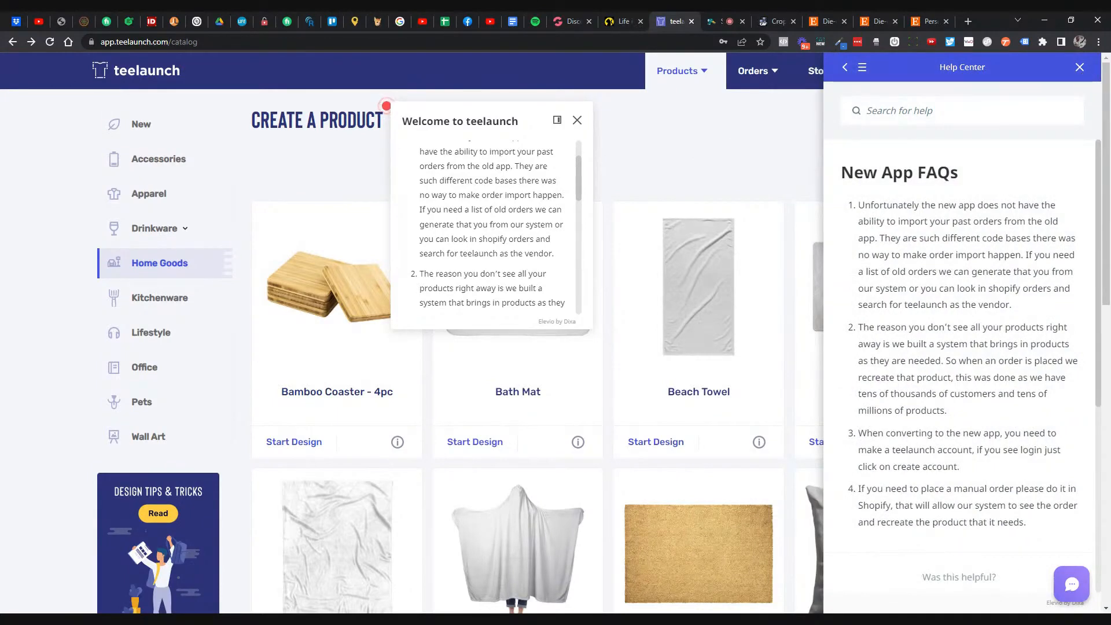
pyautogui.click(1079, 67)
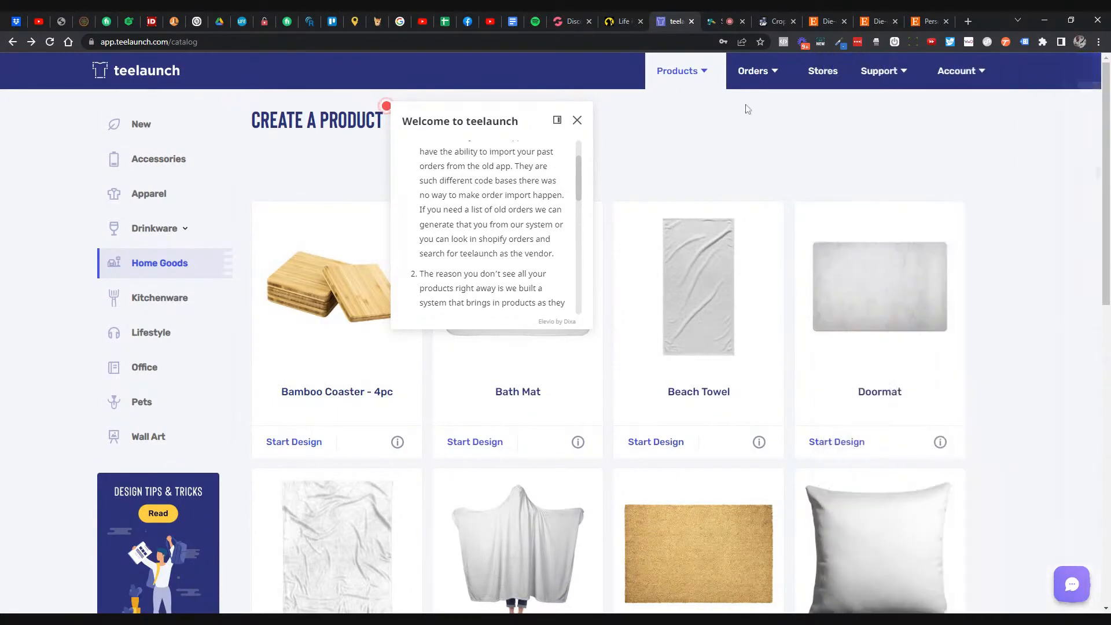
pyautogui.click(577, 120)
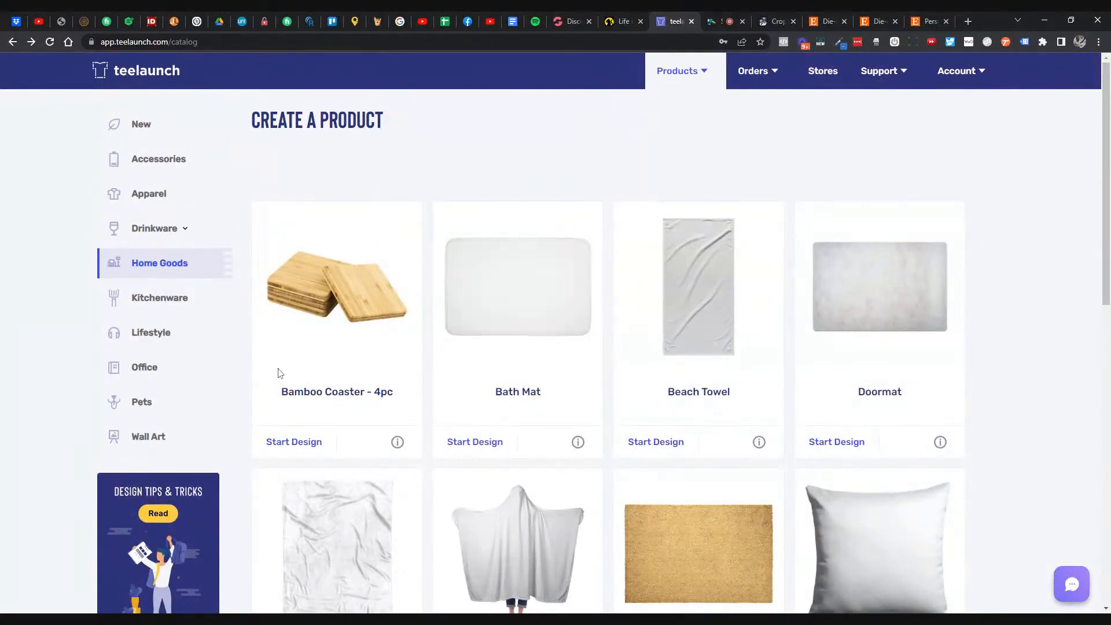
# - Skim the Design Tips & Tricks blog in a new tab, then return to the Home Goods catalog
pyautogui.scroll(-3, 260, 369)
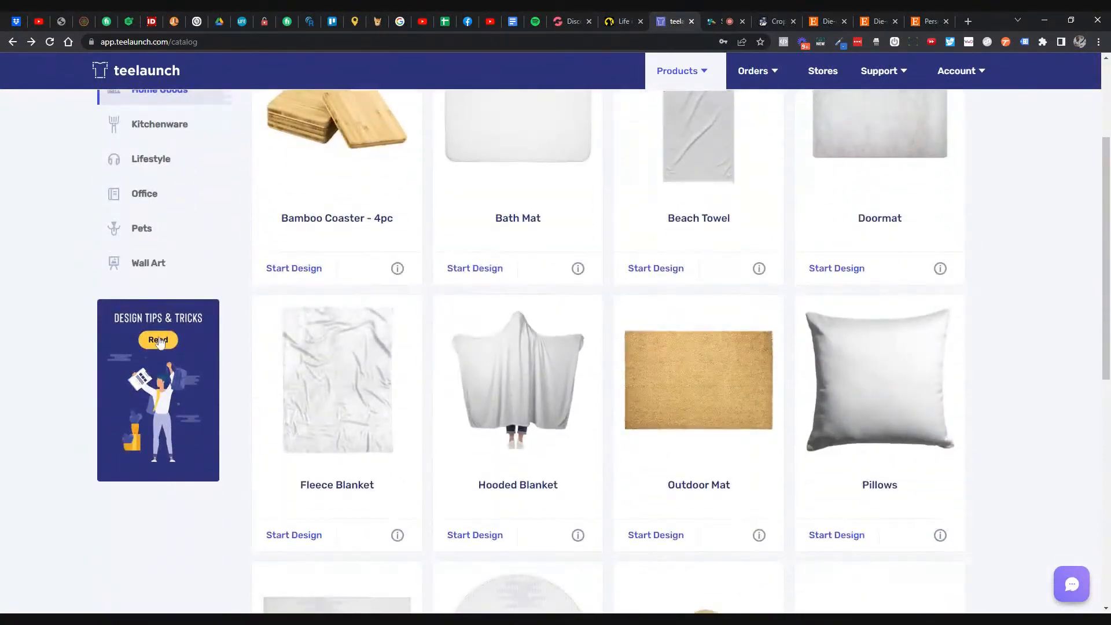
pyautogui.click(162, 342)
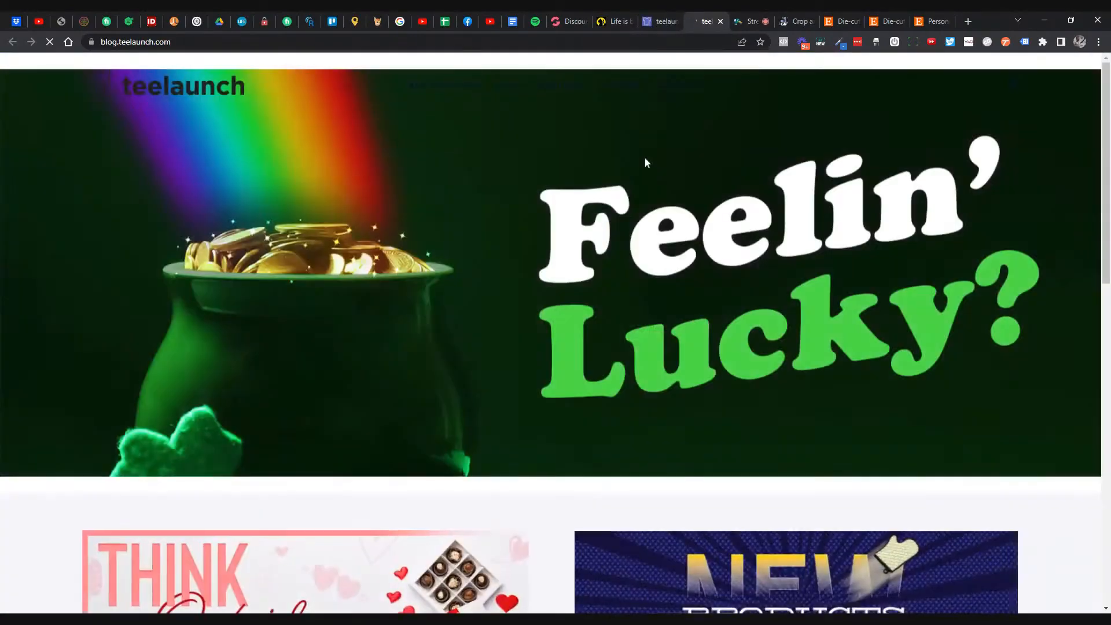
pyautogui.scroll(-10, 643, 193)
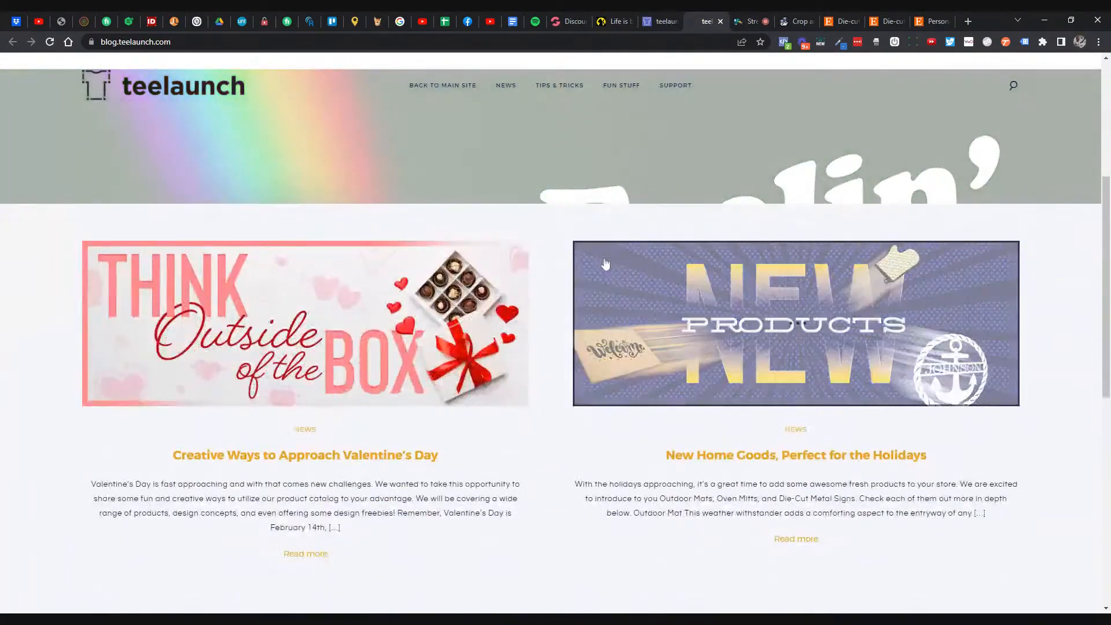
pyautogui.scroll(-3, 594, 277)
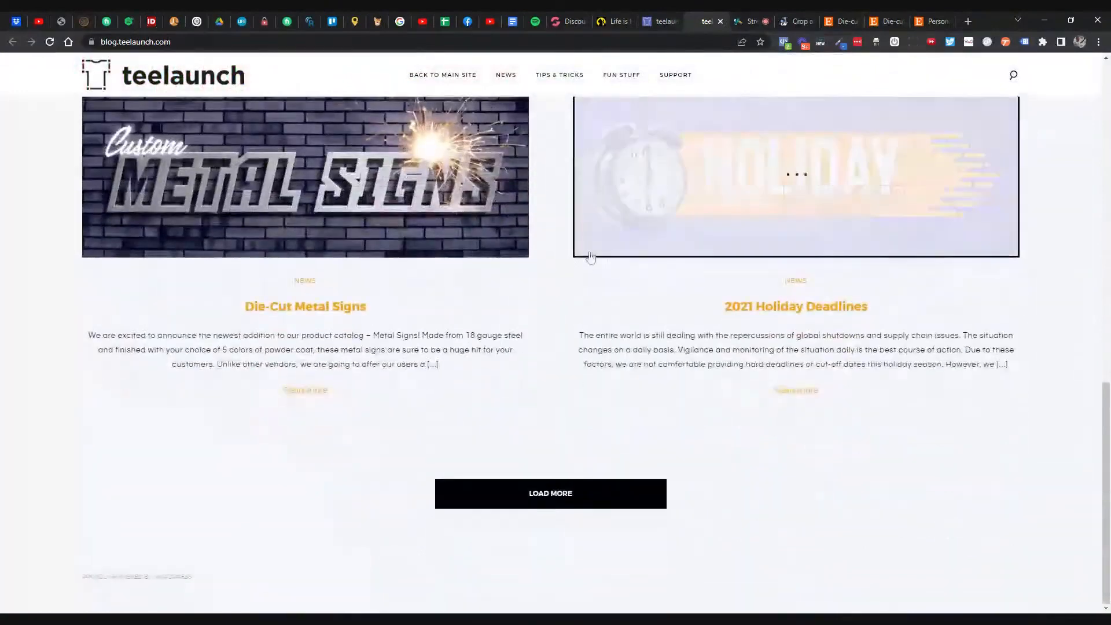
pyautogui.scroll(6, 590, 258)
pyautogui.hotkey('ctrl', 'shift', 'Tab')
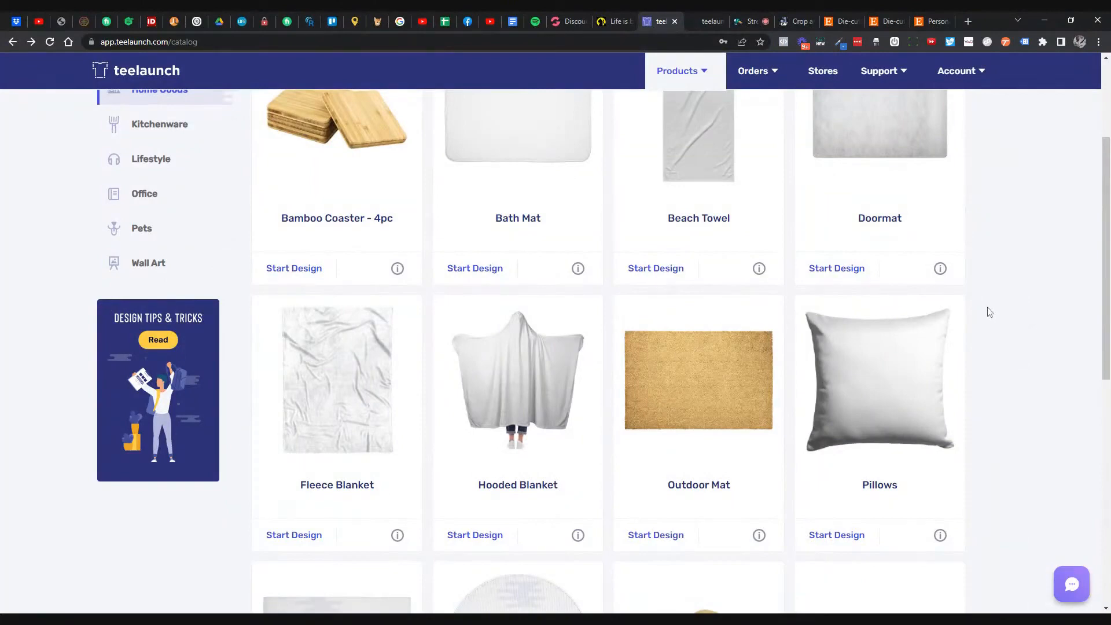
pyautogui.scroll(2, 772, 338)
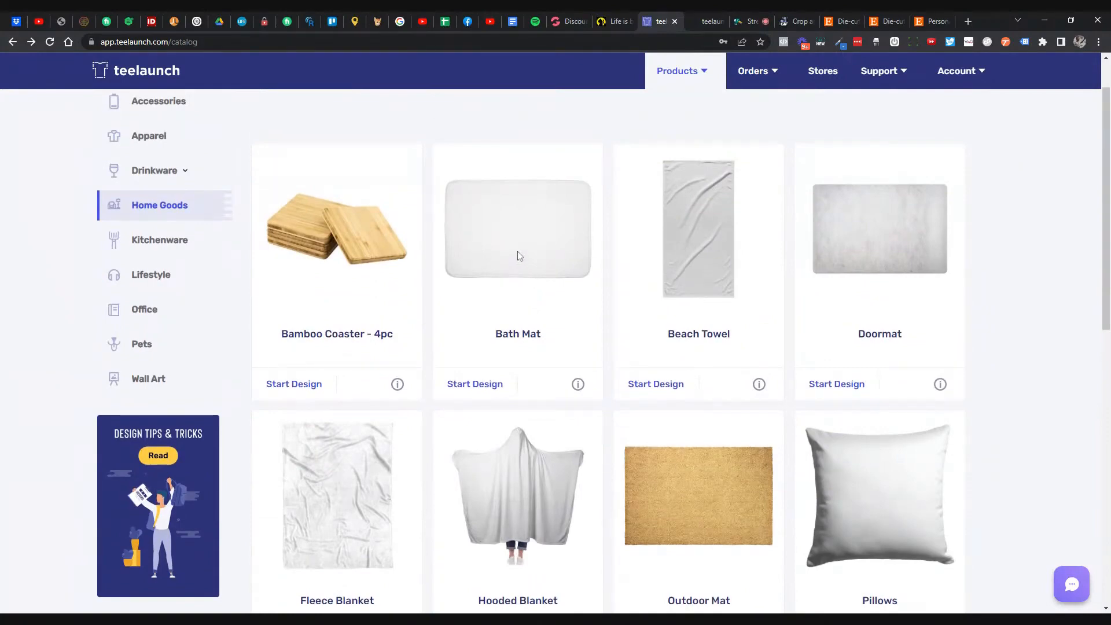
# - Go to pexels.com in a new tab and search for 'des' photos
pyautogui.click(970, 22)
pyautogui.write('pexes')
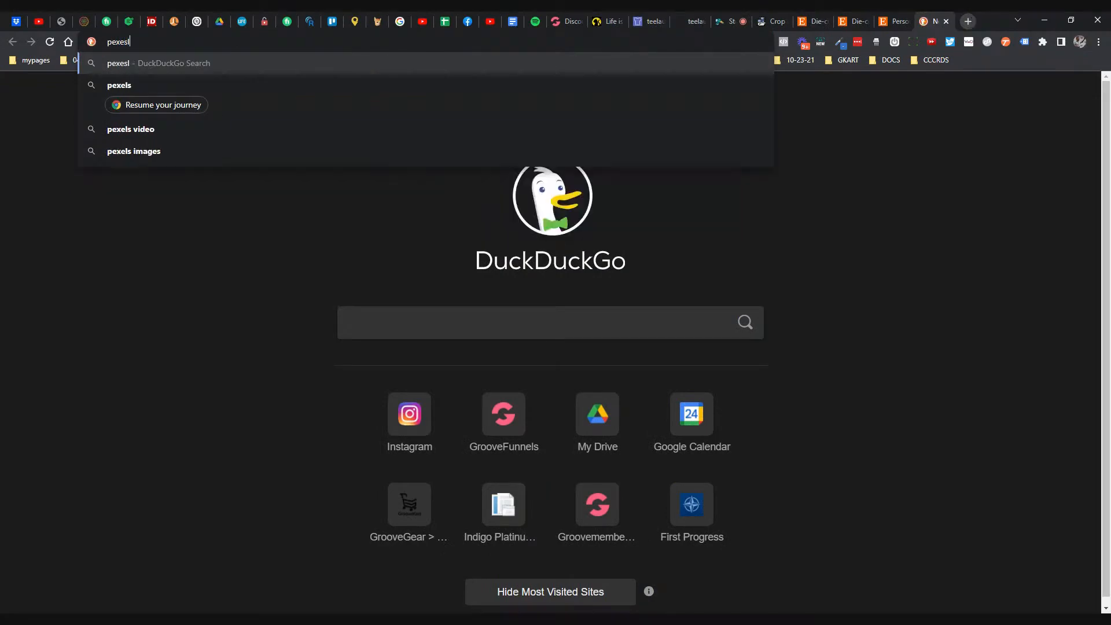
pyautogui.press('BackSpace')
pyautogui.write('ls.c')
pyautogui.press('Return')
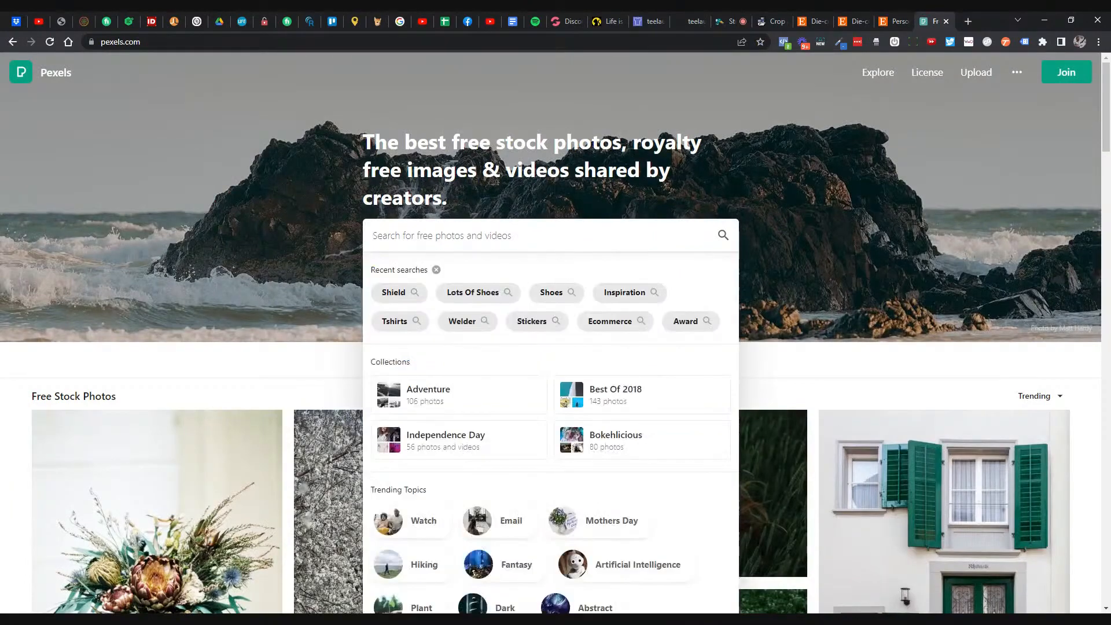
pyautogui.write('design')
pyautogui.press('Return')
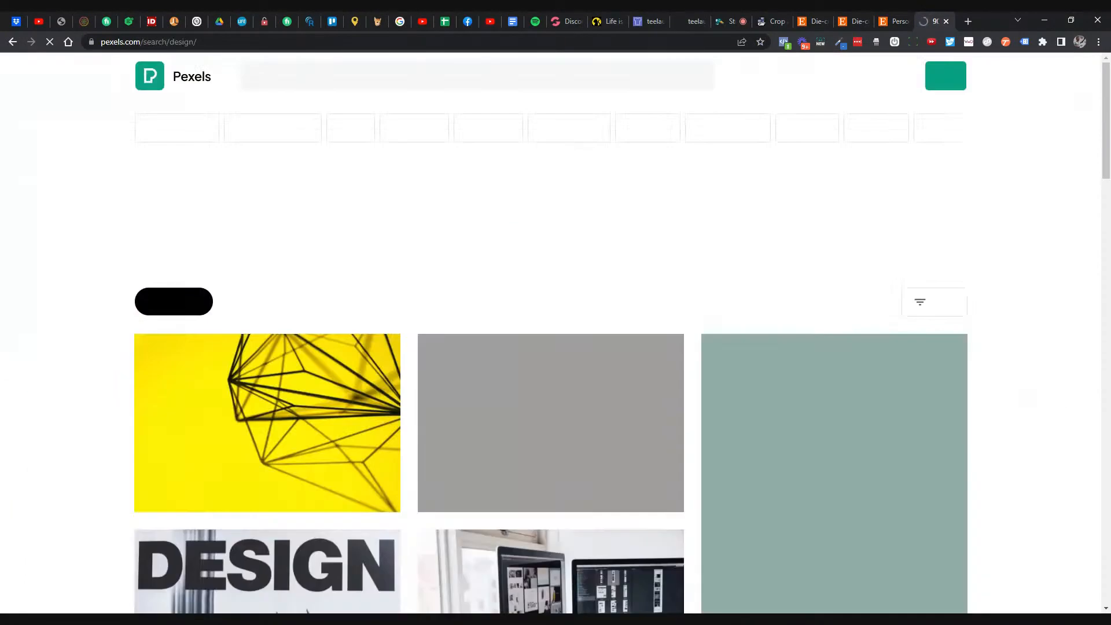
# - Download the gray and black hexagon textile photo at its original 3648×2687 size
pyautogui.scroll(-4, 580, 247)
pyautogui.scroll(-15, 581, 247)
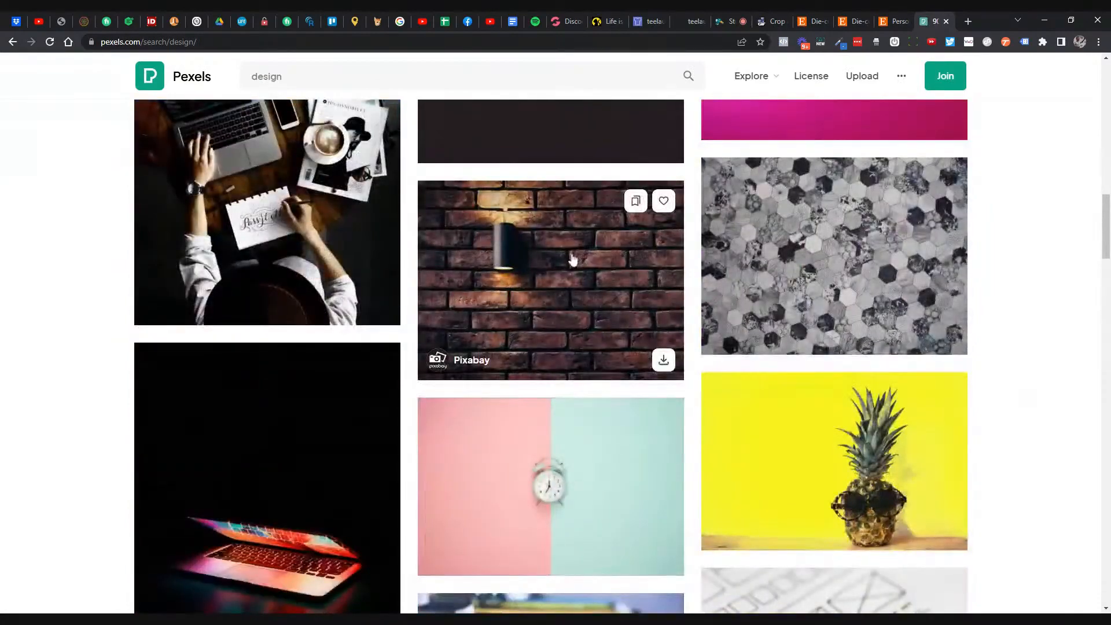
pyautogui.click(848, 196)
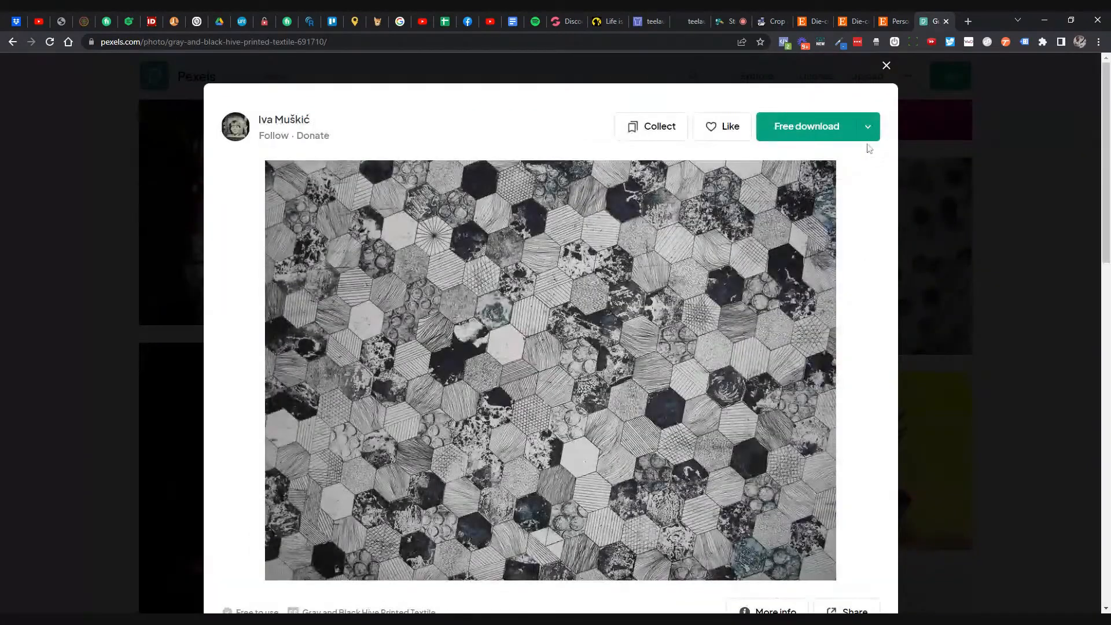
pyautogui.click(868, 132)
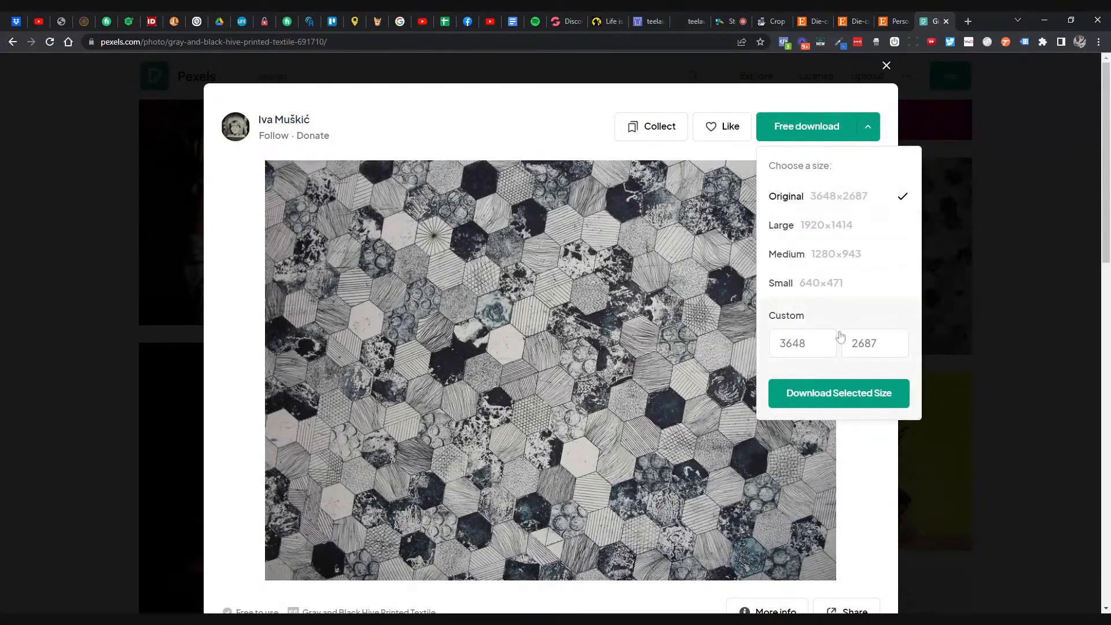
pyautogui.click(822, 393)
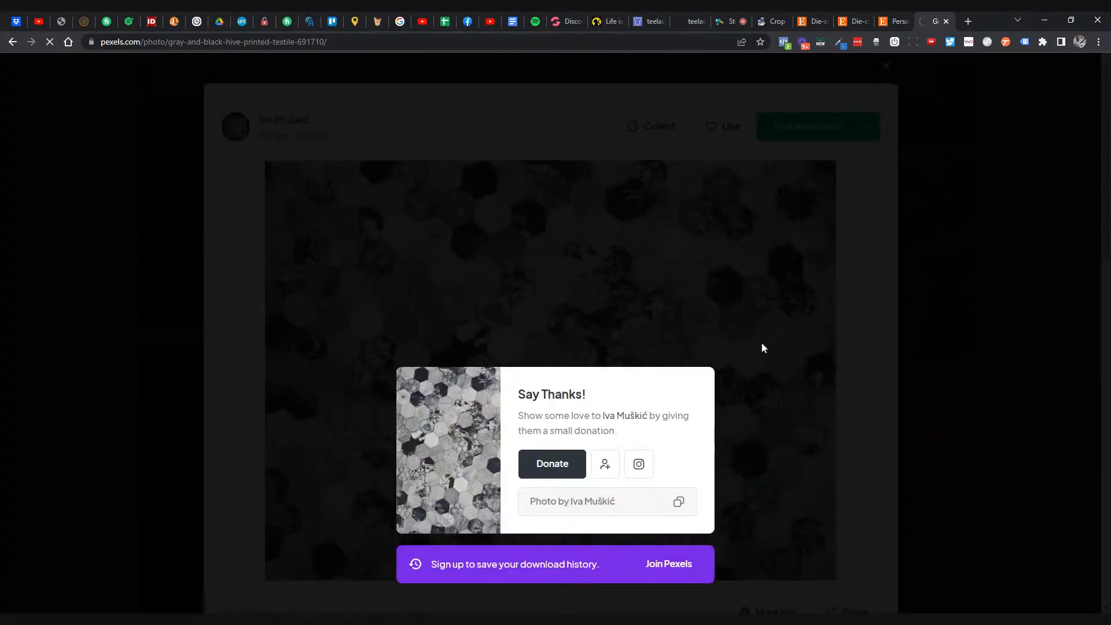
pyautogui.click(807, 22)
# - Open the Hooded Blanket page, highlight its 8300px x 6300px requirement, then go back to the catalog
pyautogui.click(648, 22)
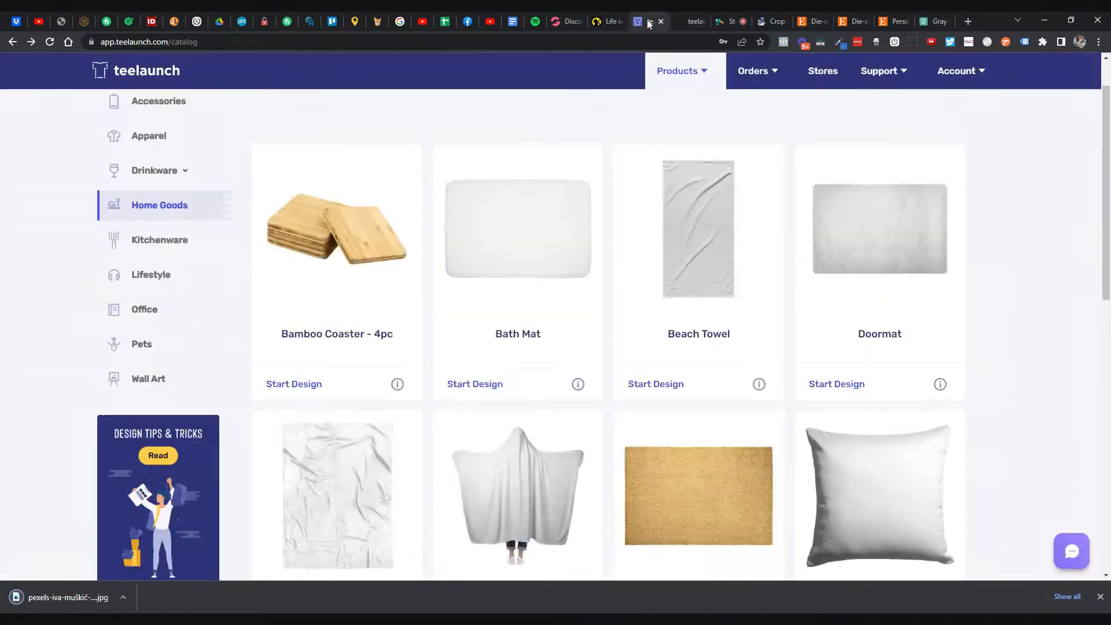
pyautogui.scroll(-2, 514, 286)
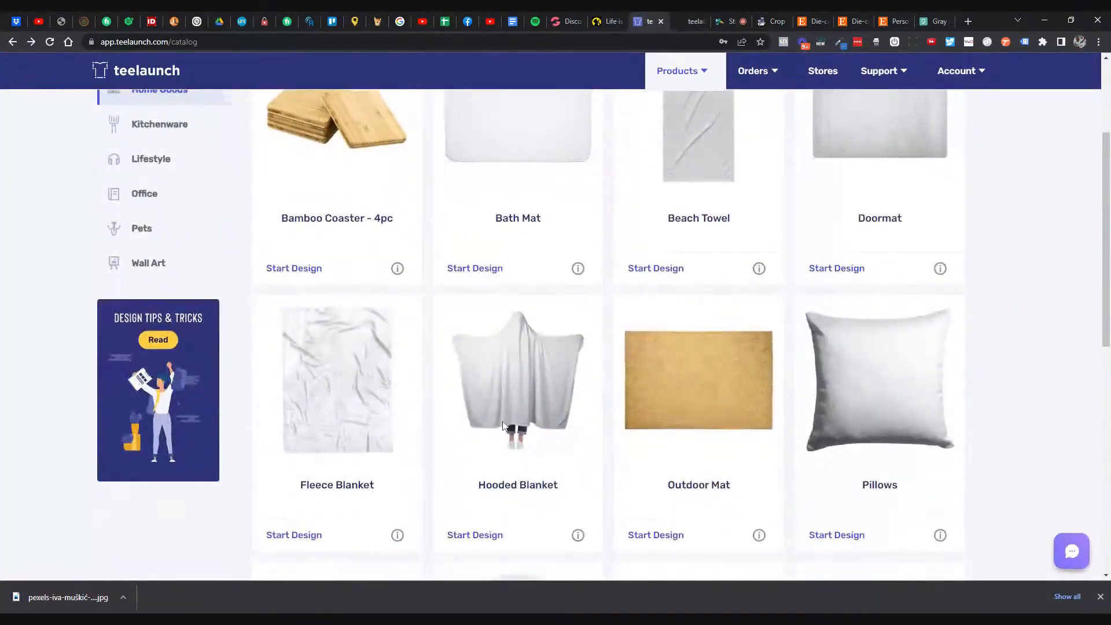
pyautogui.click(517, 392)
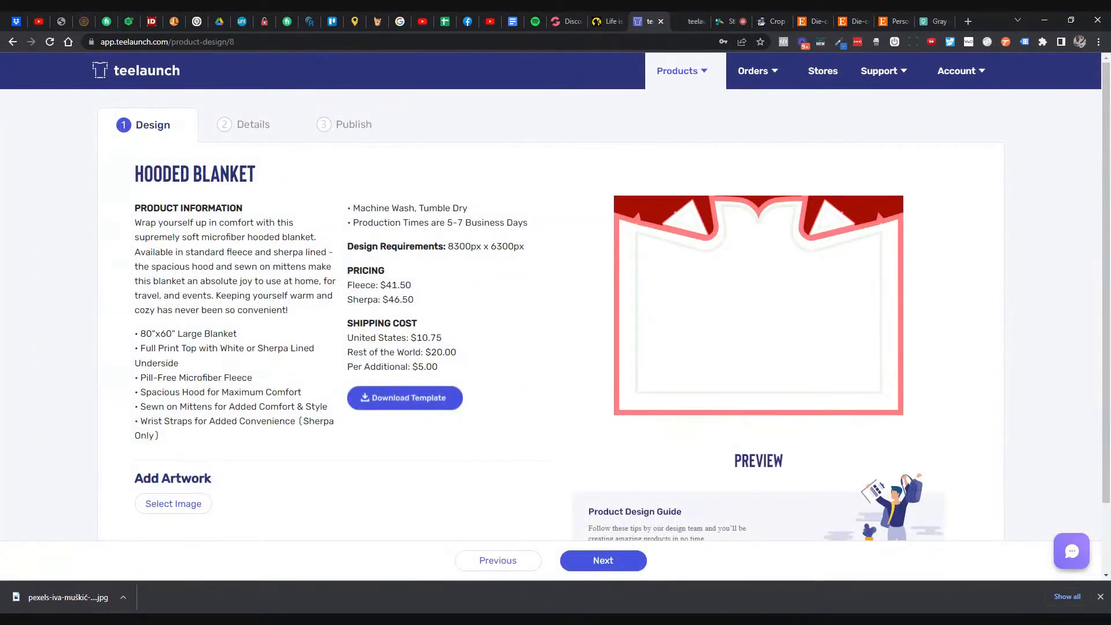
pyautogui.moveTo(447, 246); pyautogui.dragTo(528, 252)
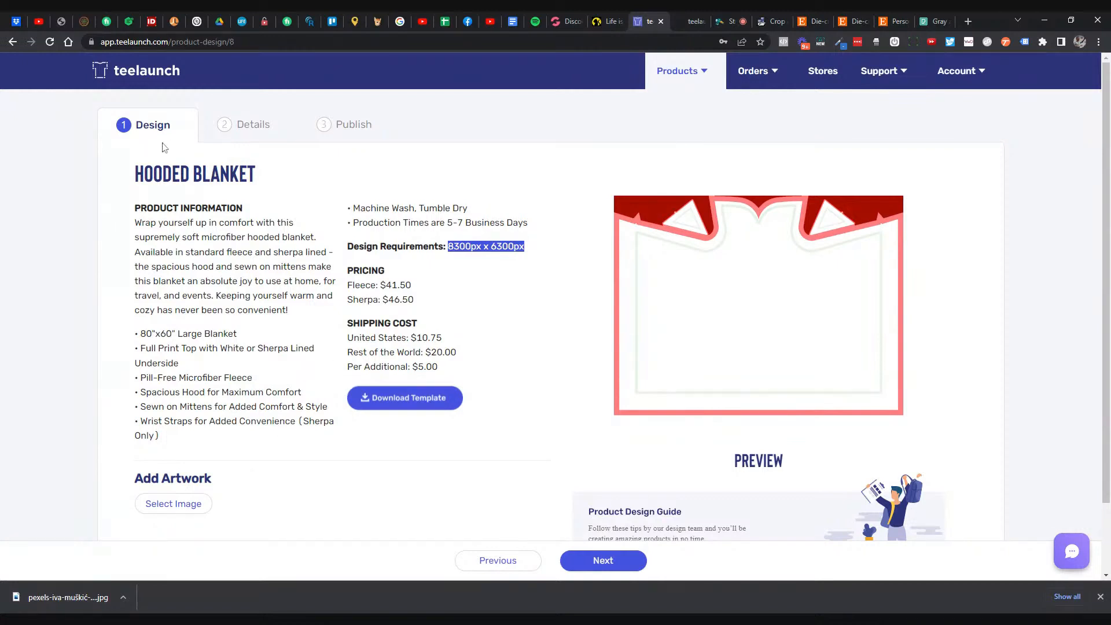
pyautogui.click(12, 42)
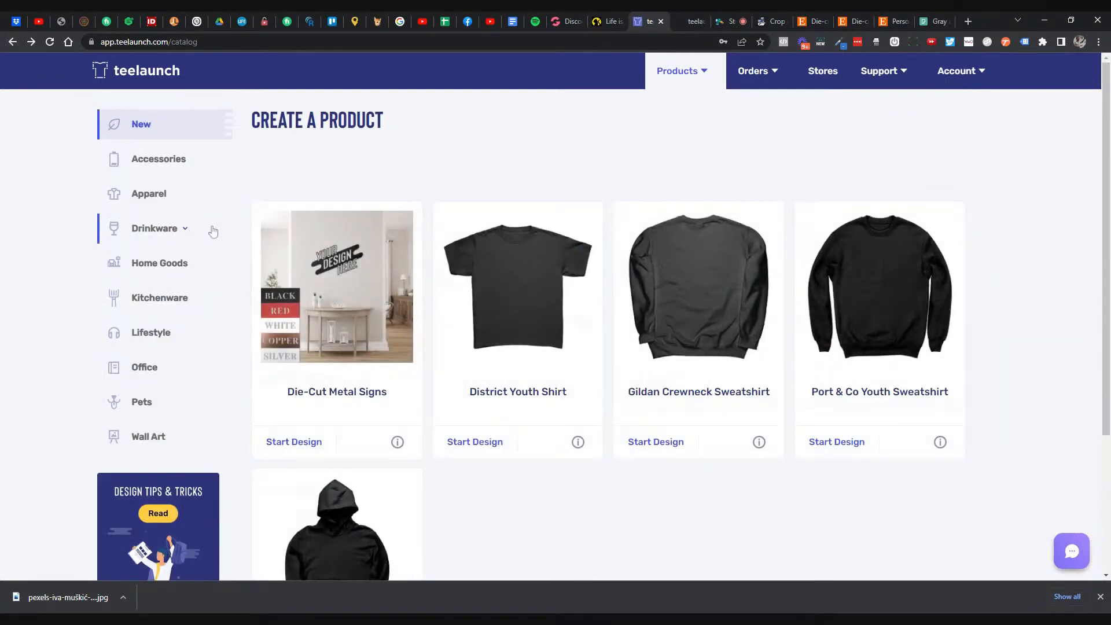
# - Scroll through the Drinkware products from 10oz Insulated Coffee Mug to Pint Glass and back up
pyautogui.click(180, 228)
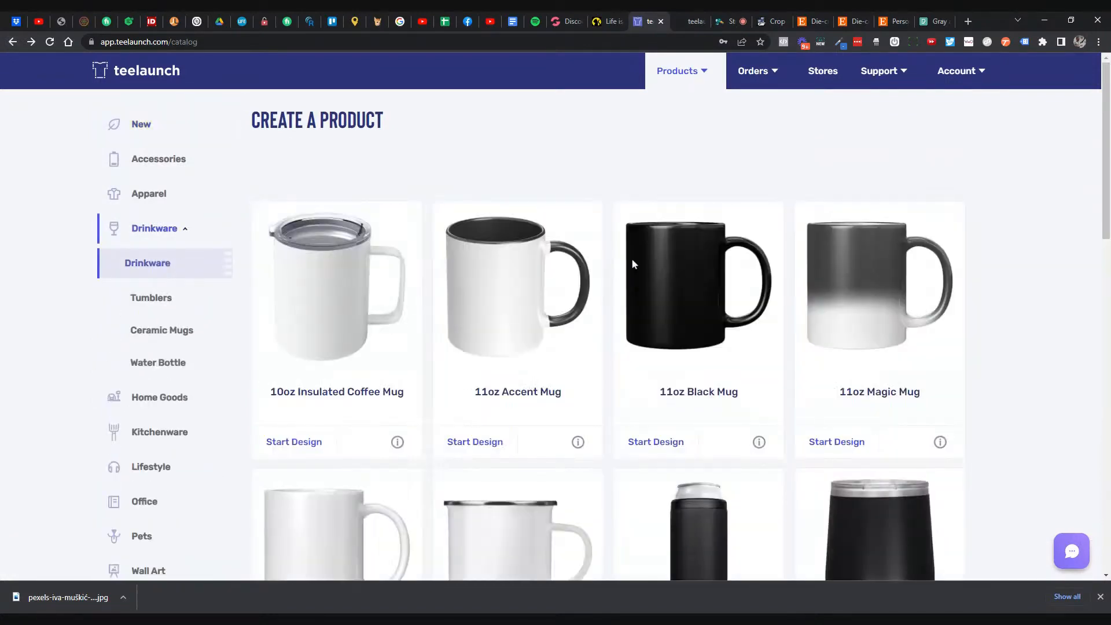
pyautogui.scroll(-5, 633, 261)
pyautogui.scroll(-1, 633, 265)
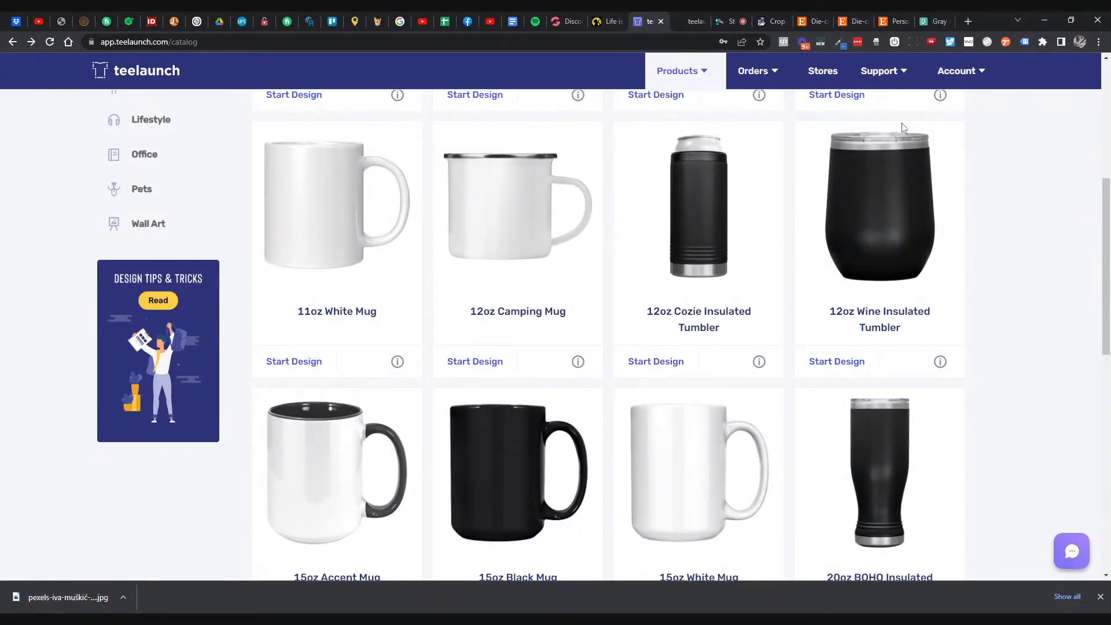
pyautogui.scroll(-5, 869, 164)
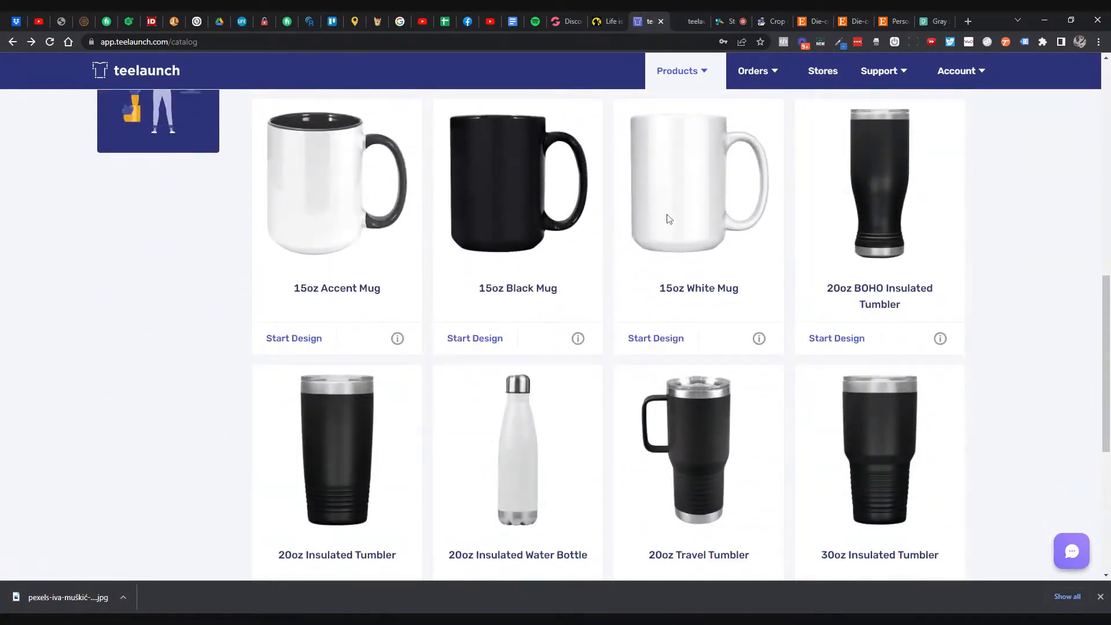
pyautogui.scroll(1, 615, 231)
pyautogui.scroll(-1, 587, 237)
pyautogui.scroll(-6, 821, 271)
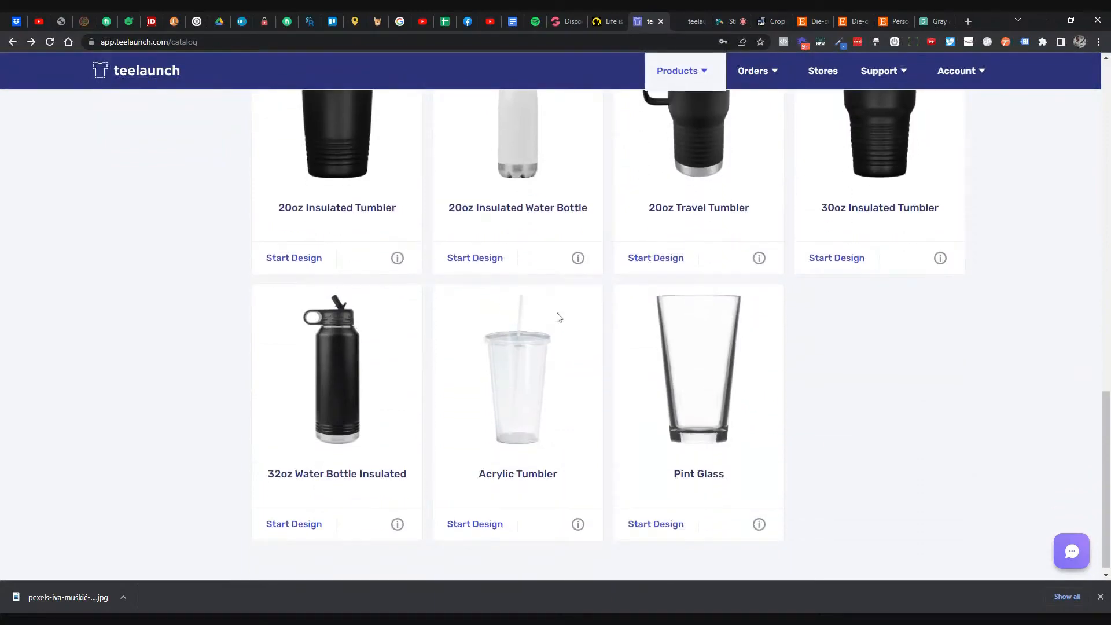
pyautogui.scroll(15, 555, 315)
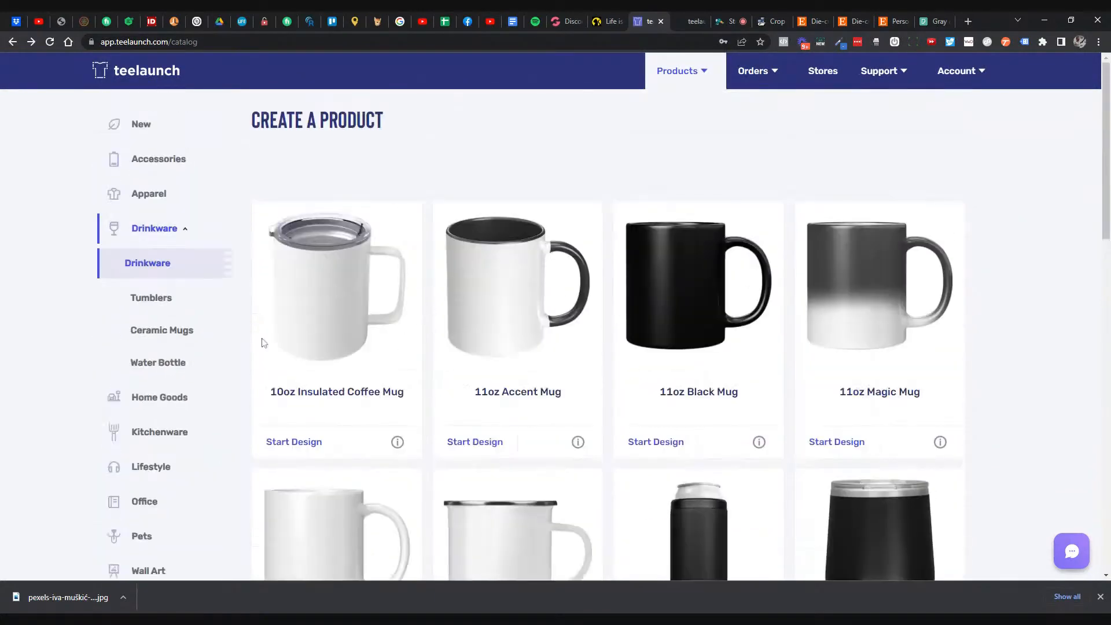
# - Scroll through Home Goods from Bamboo Coaster - 4pc to Shower Curtain and Yard Sign, then back up
pyautogui.click(154, 395)
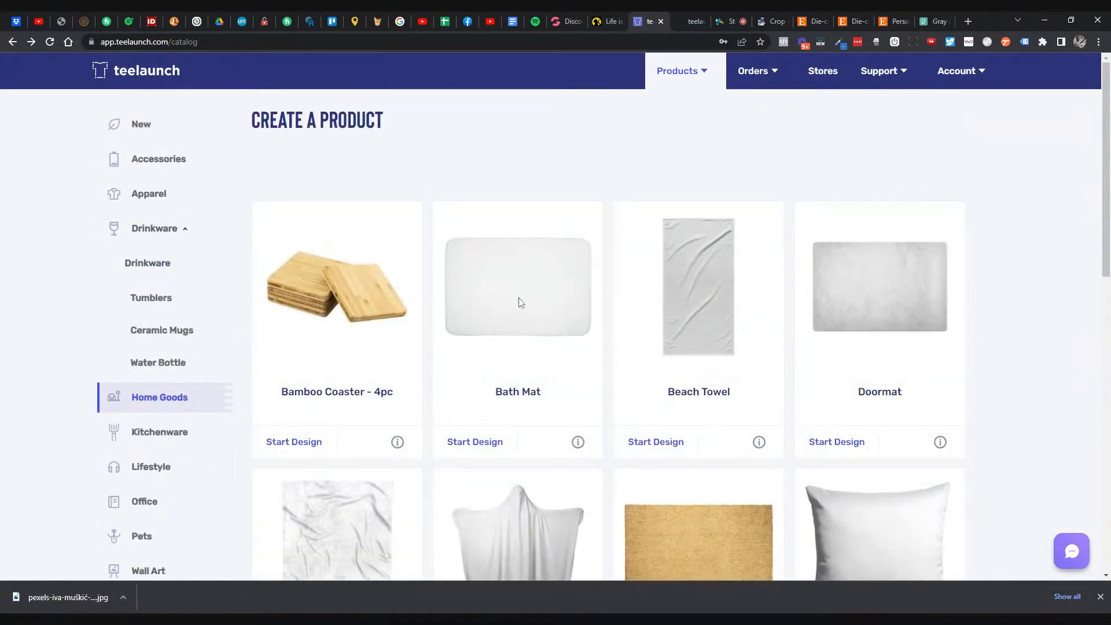
pyautogui.scroll(-3, 904, 299)
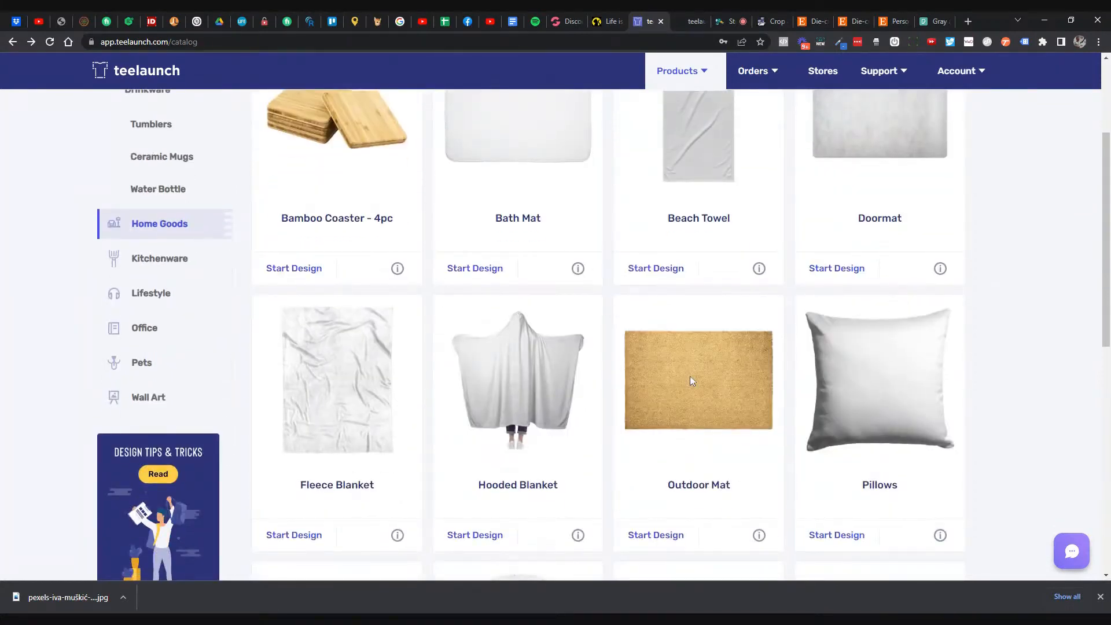
pyautogui.scroll(-2, 830, 367)
pyautogui.scroll(1, 836, 365)
pyautogui.scroll(-2, 836, 364)
pyautogui.scroll(3, 833, 364)
pyautogui.scroll(-6, 861, 386)
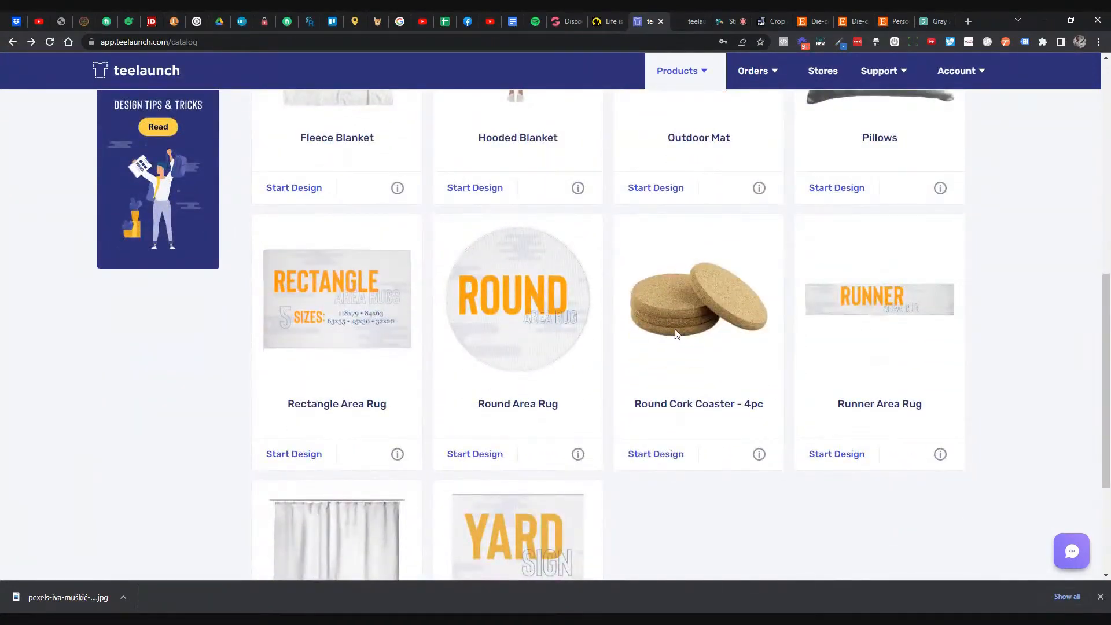
pyautogui.scroll(-3, 679, 334)
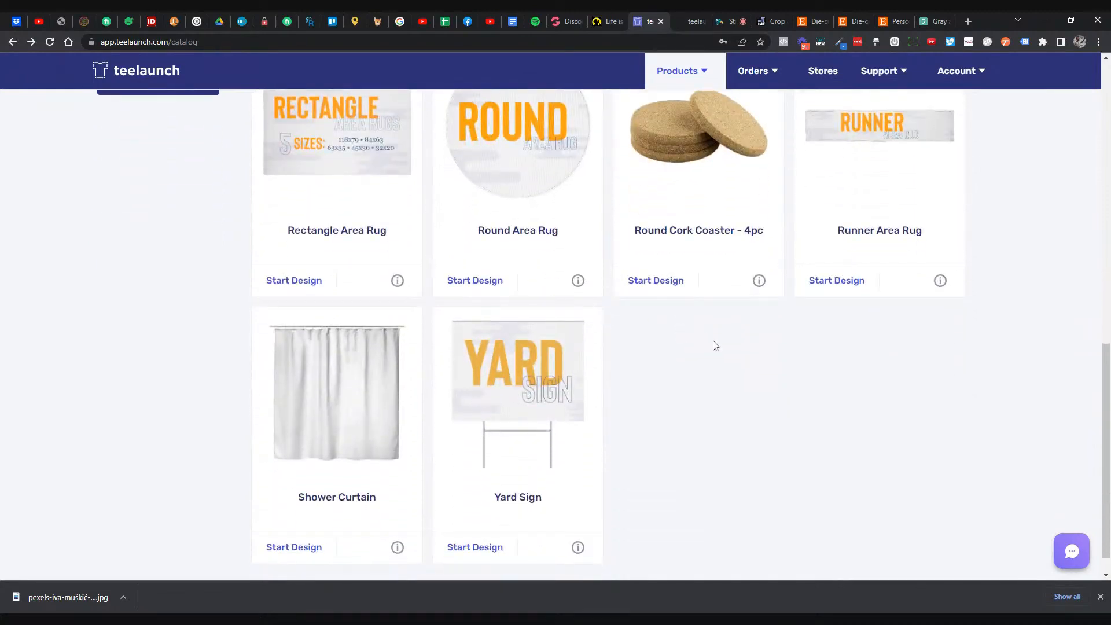
pyautogui.scroll(5, 715, 346)
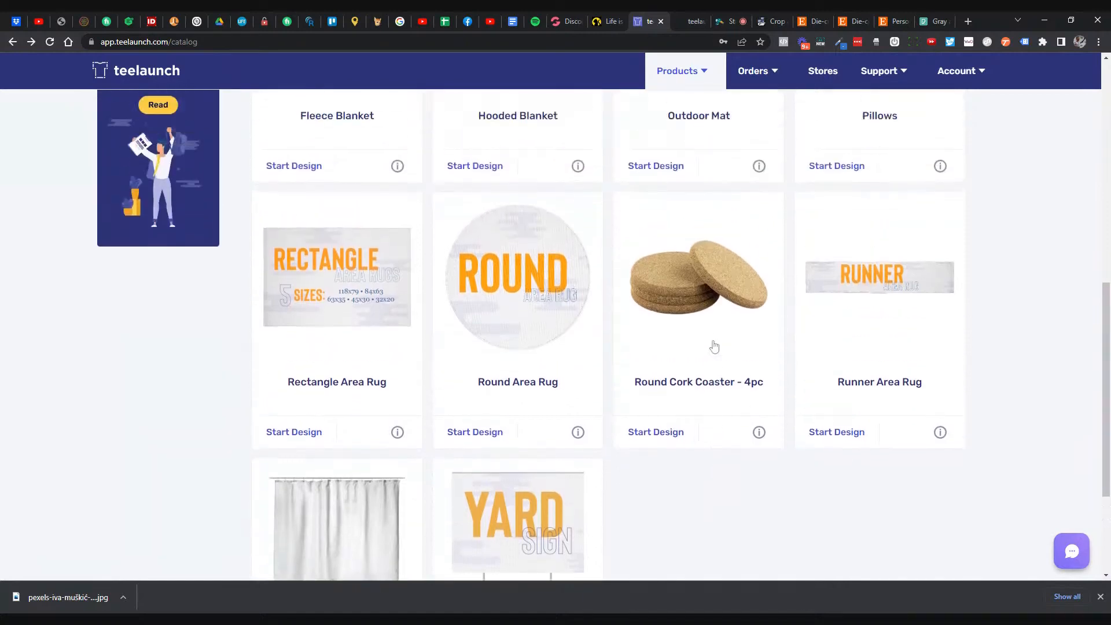
pyautogui.scroll(3, 715, 346)
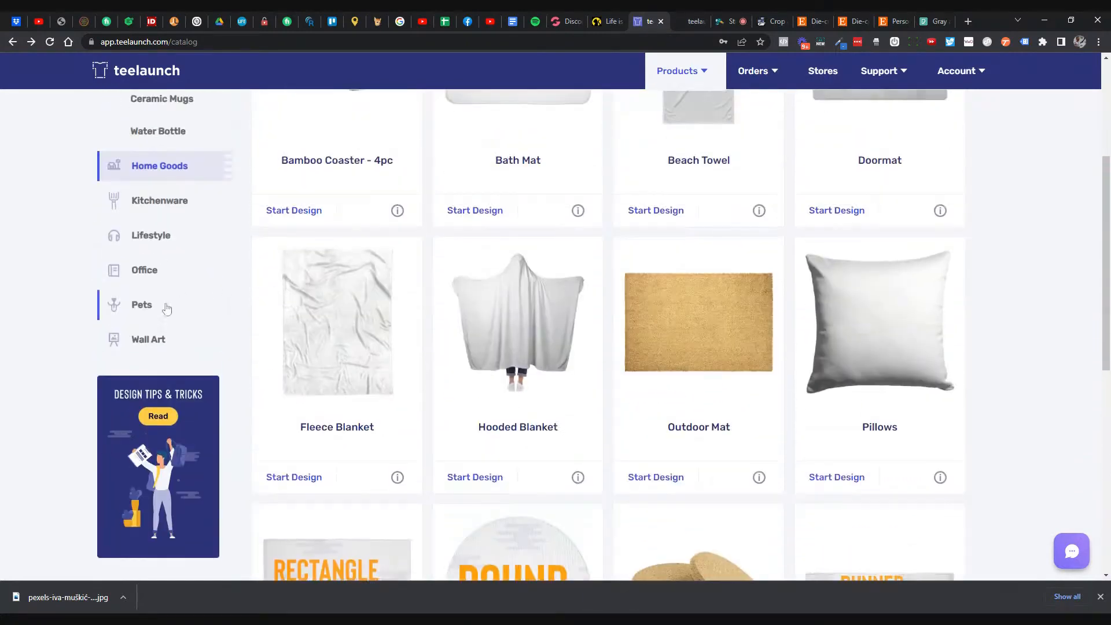
# - Open the Pets category and review the Pet Pillow design page, then go back
pyautogui.click(149, 307)
pyautogui.scroll(3, 815, 326)
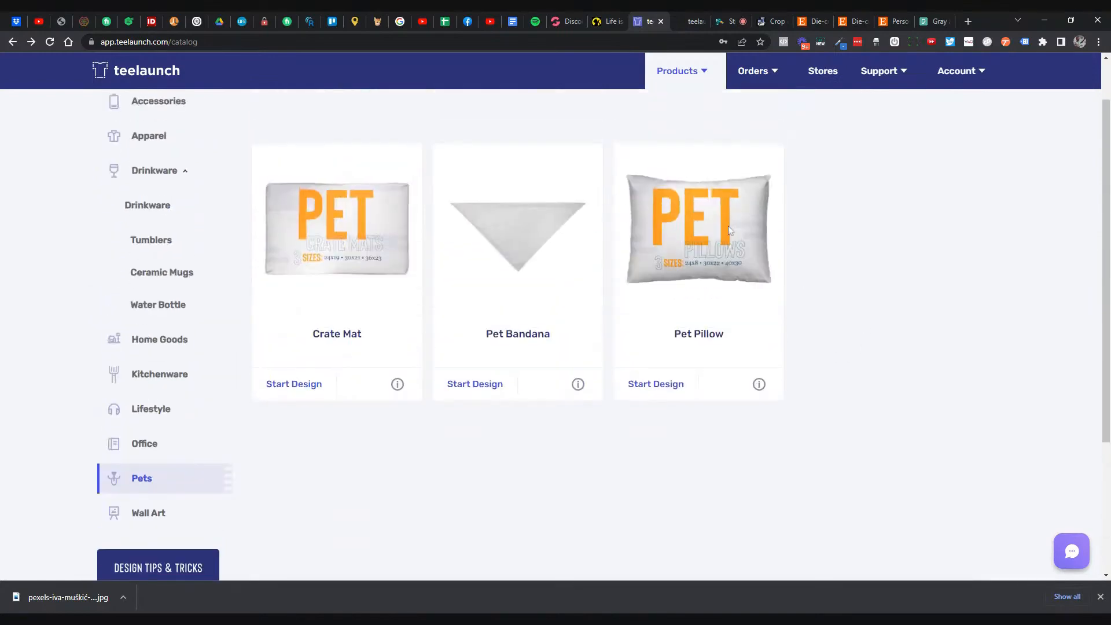
pyautogui.click(665, 386)
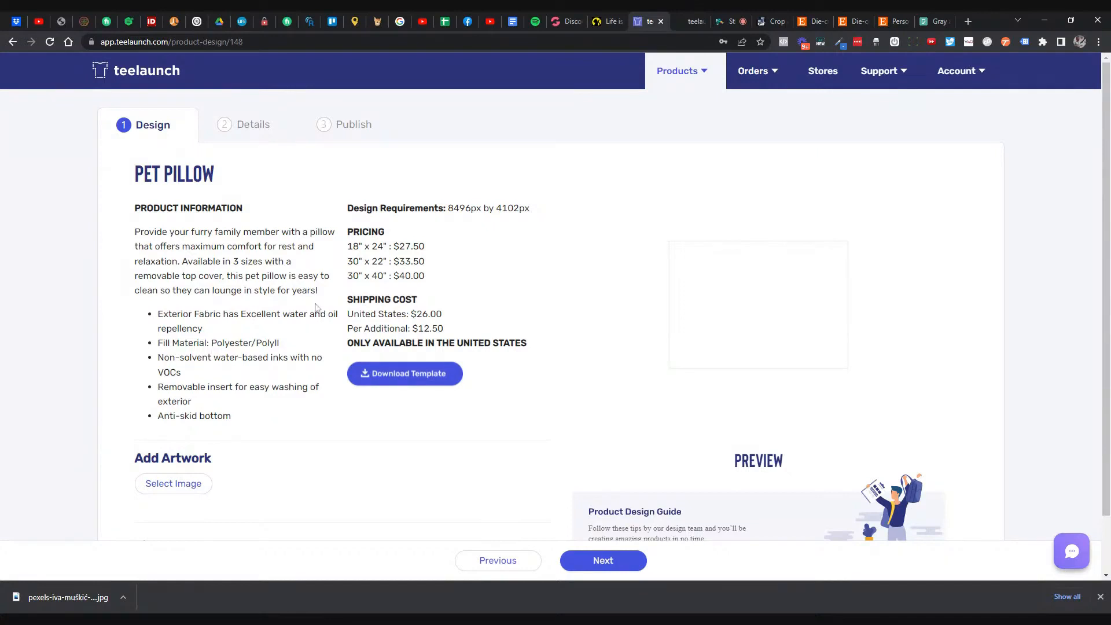
pyautogui.click(12, 42)
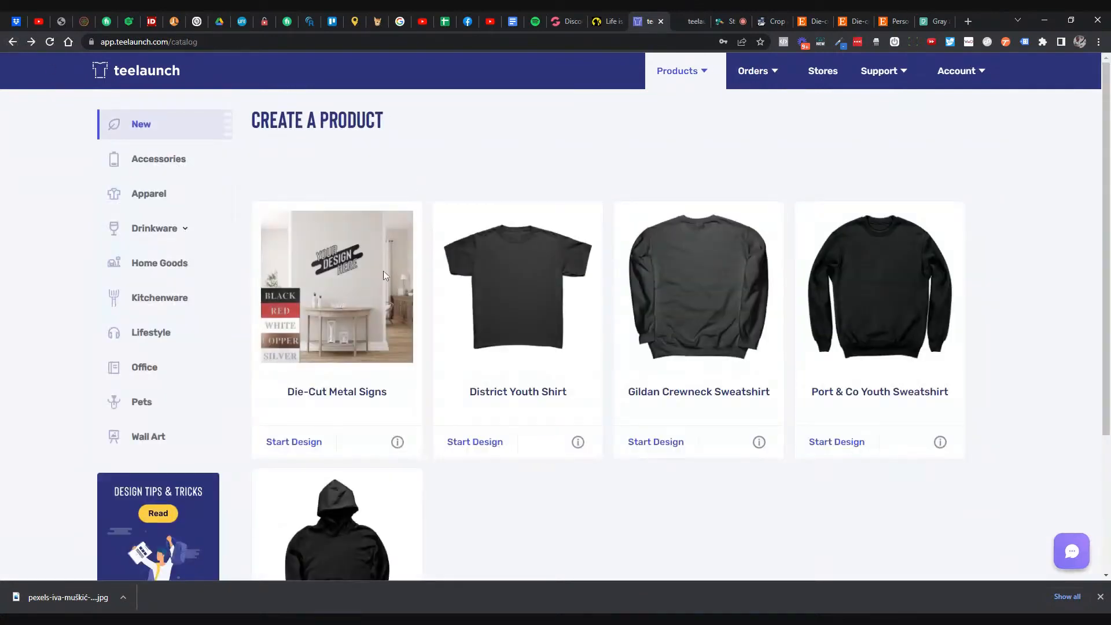
# - Review the Crate Mat design page from the Pets category, then return to the catalog
pyautogui.click(141, 402)
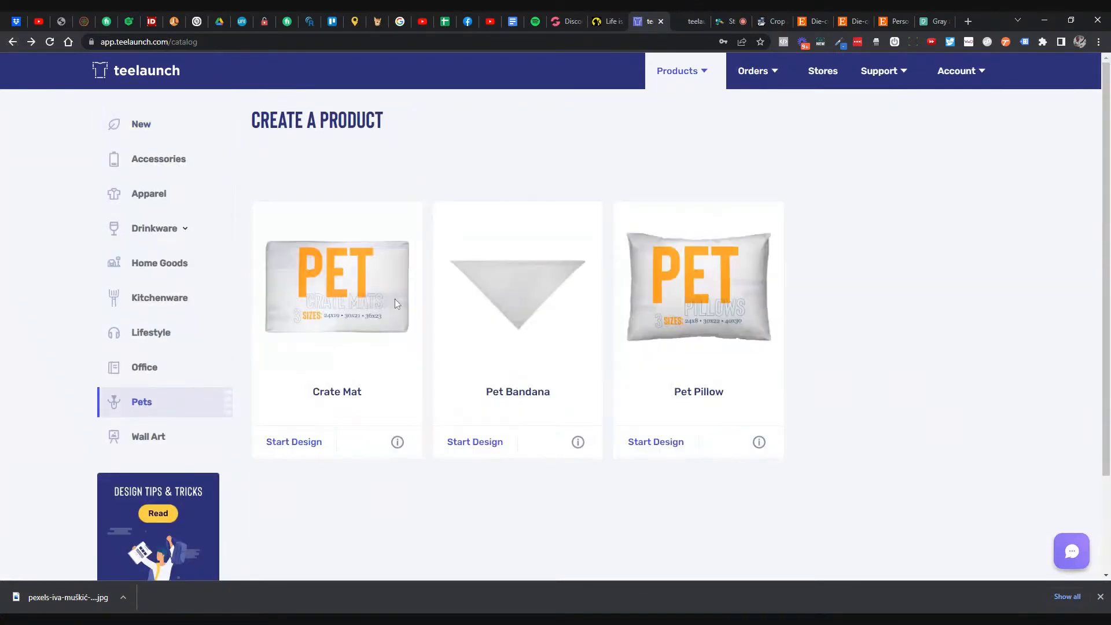
pyautogui.click(309, 442)
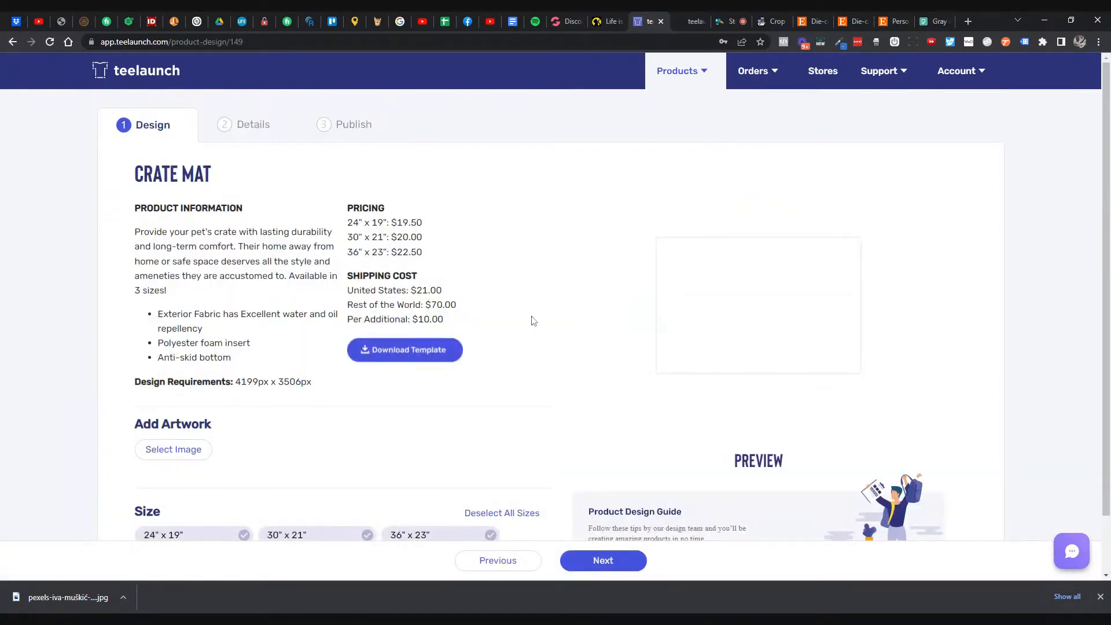
pyautogui.click(13, 42)
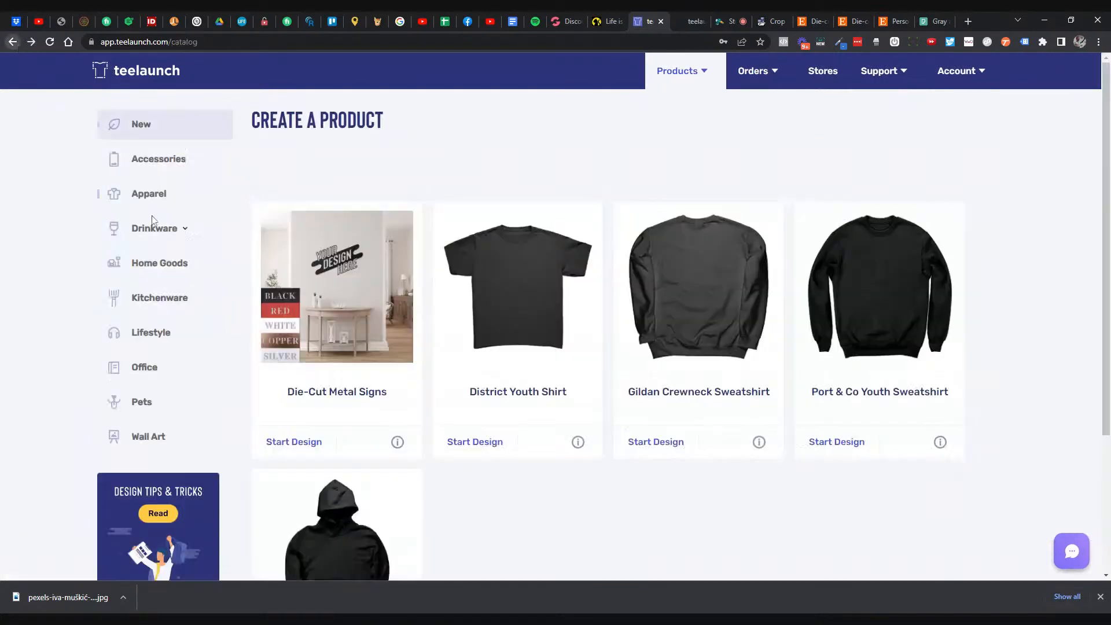
# - Show the Kitchenware products and scroll through them
pyautogui.click(157, 300)
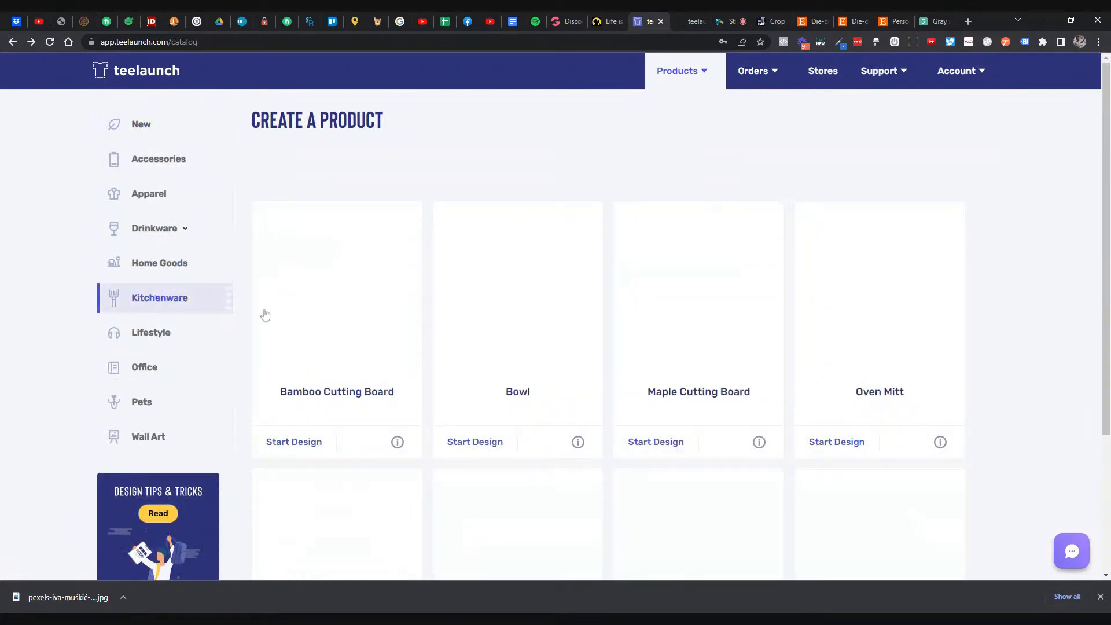
pyautogui.scroll(-3, 466, 328)
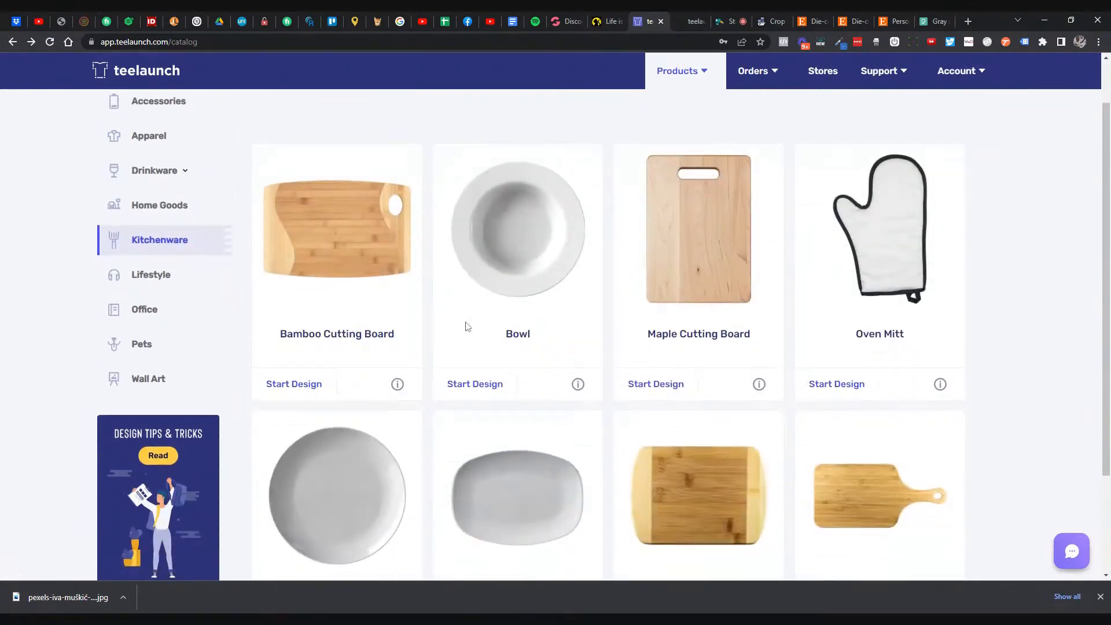
pyautogui.scroll(-1, 461, 325)
pyautogui.scroll(1, 425, 324)
pyautogui.scroll(1, 425, 325)
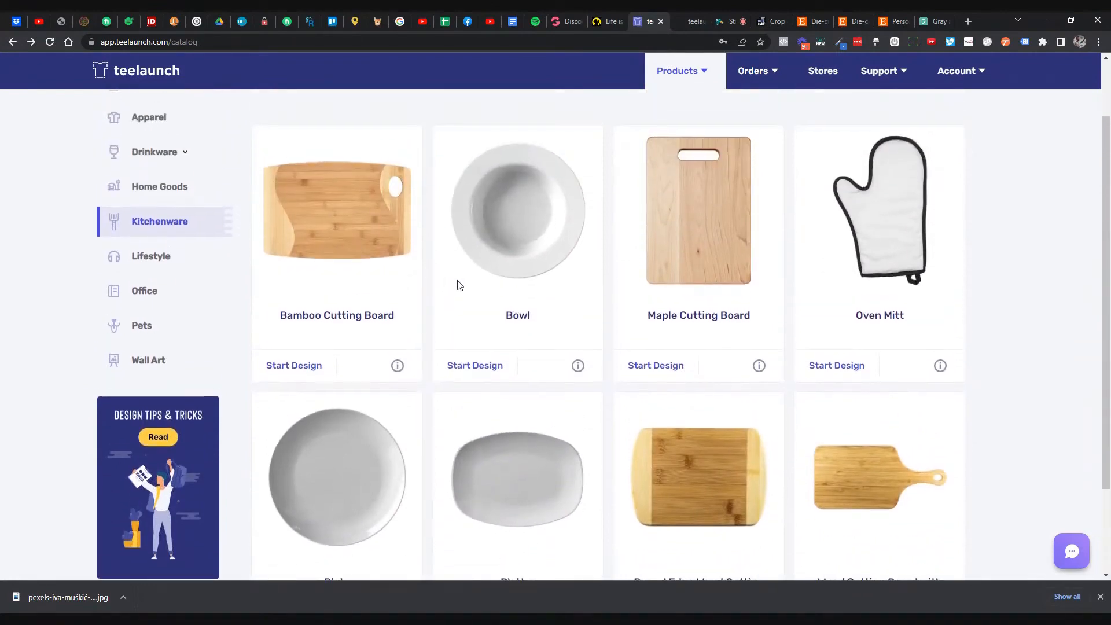
pyautogui.scroll(-2, 457, 286)
pyautogui.scroll(3, 448, 292)
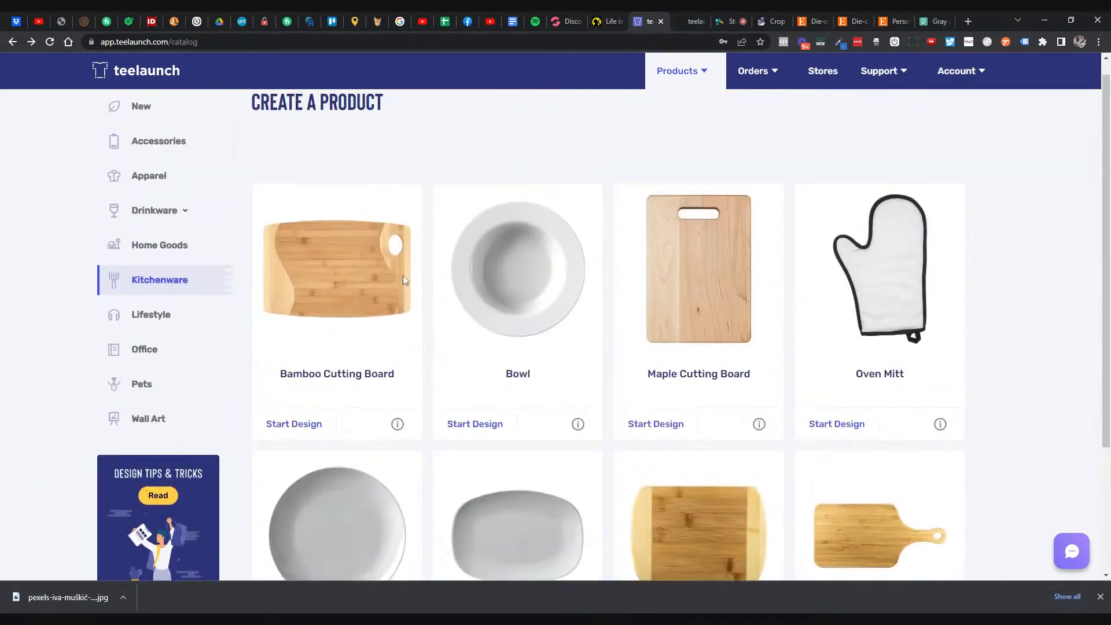
# - Browse the Home Goods products, including the rugs and coasters
pyautogui.click(180, 249)
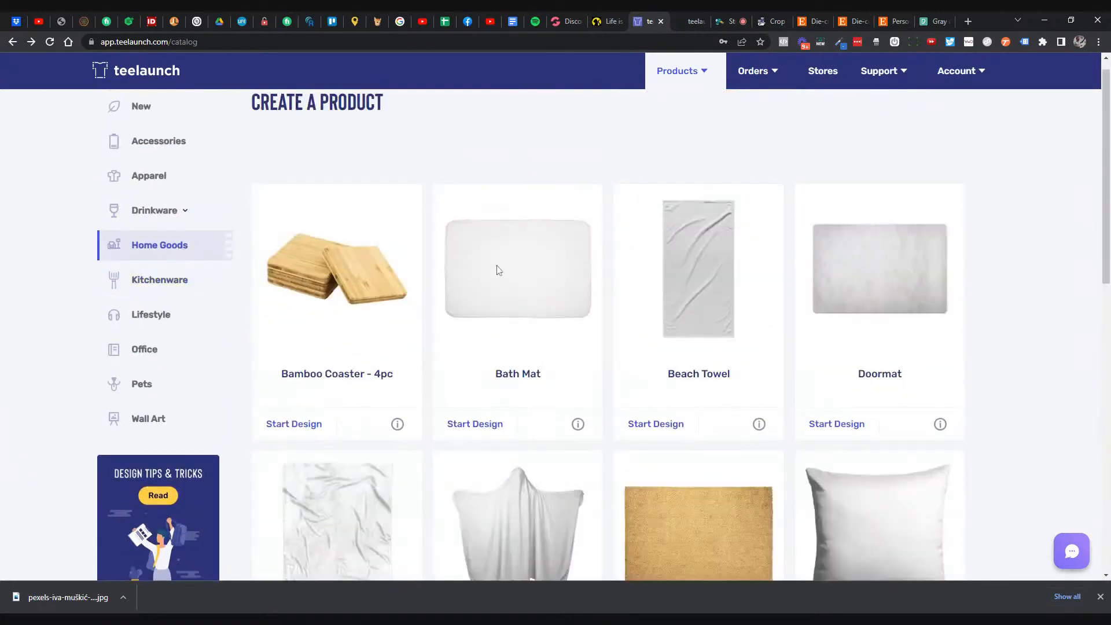
pyautogui.scroll(-7, 499, 271)
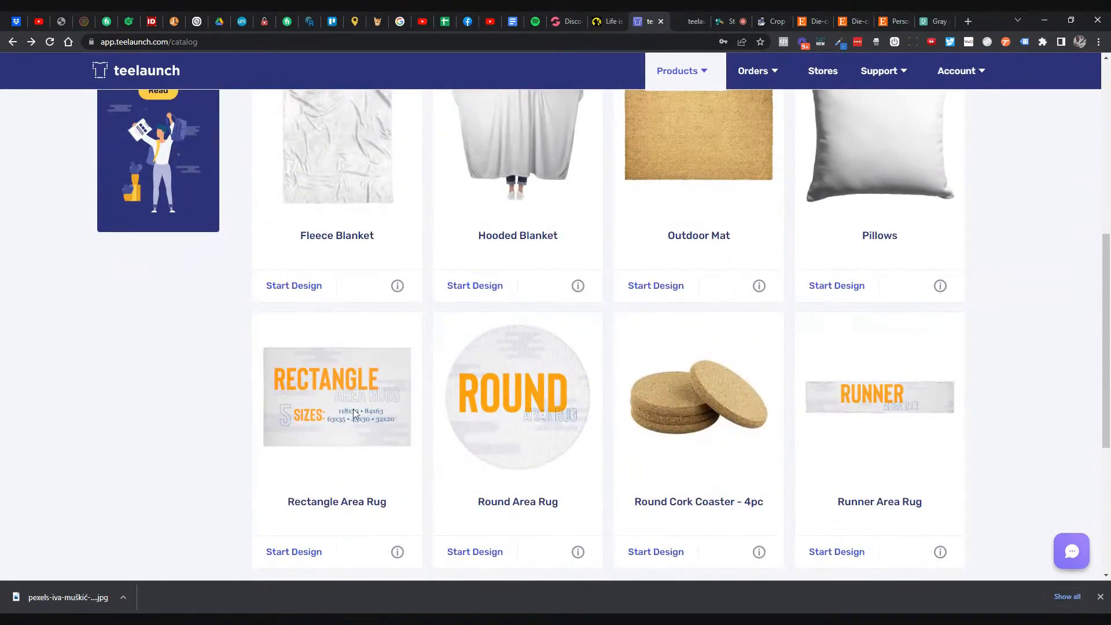
pyautogui.scroll(-1, 353, 412)
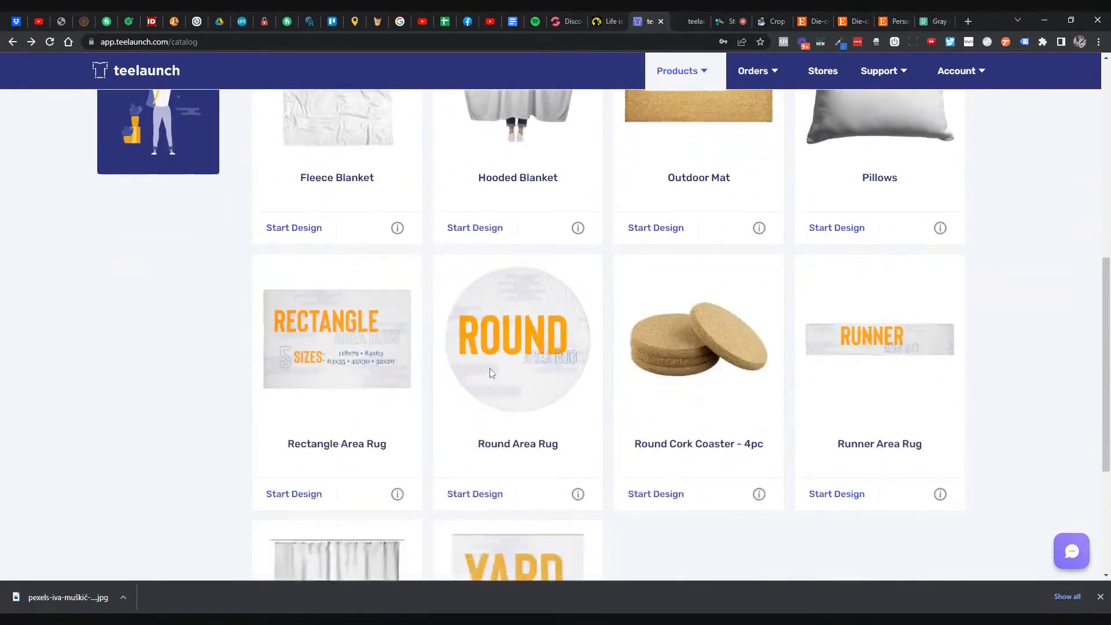
pyautogui.scroll(-1, 519, 357)
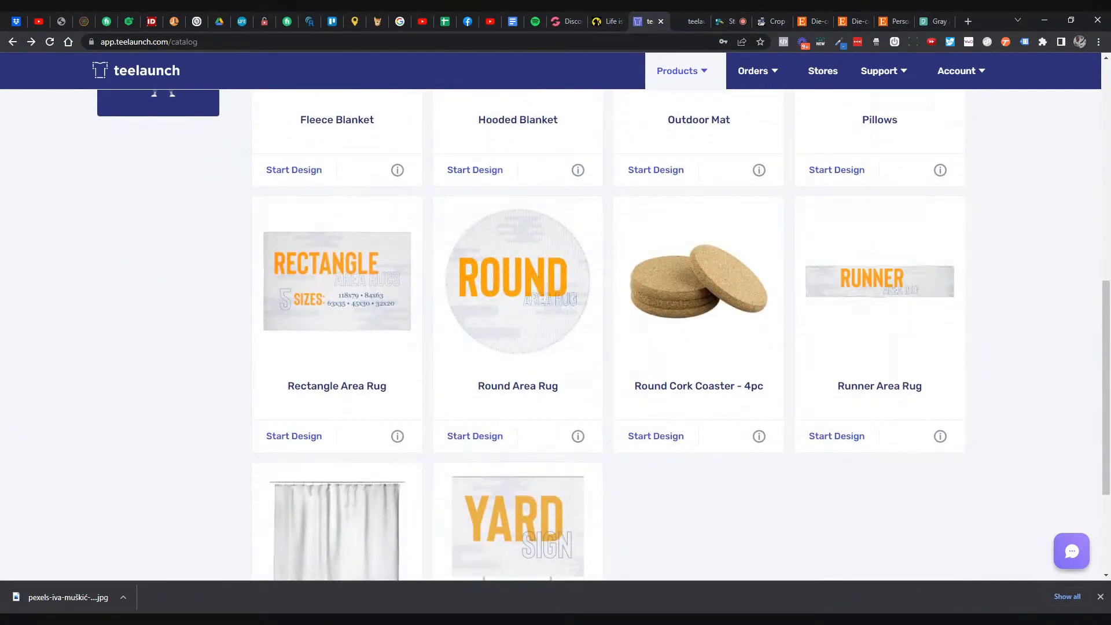
pyautogui.scroll(-1, 514, 308)
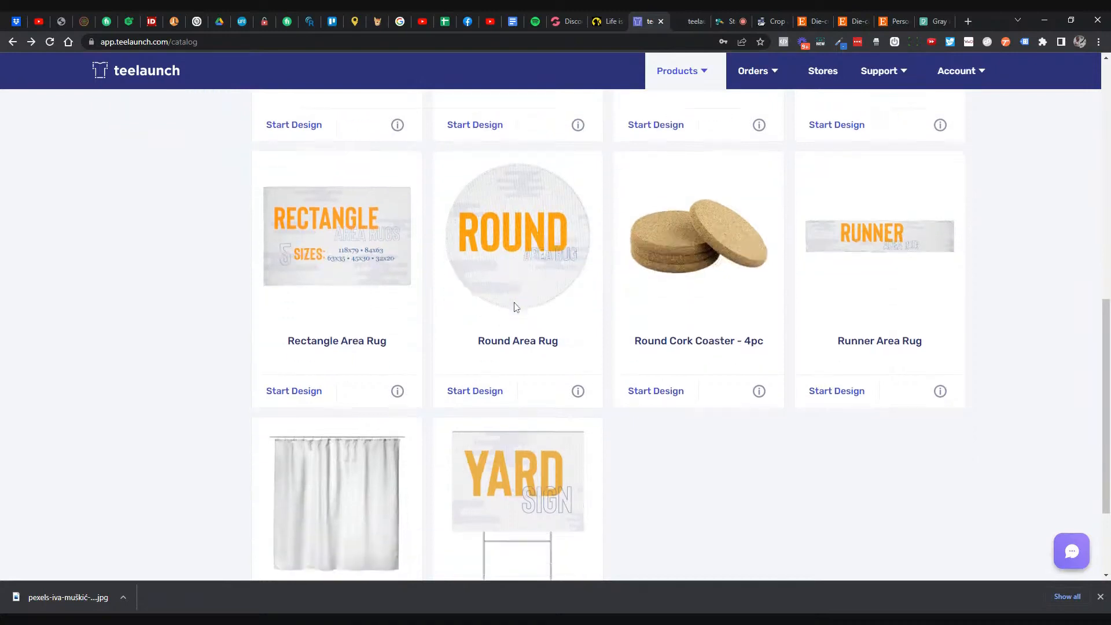
pyautogui.scroll(2, 483, 368)
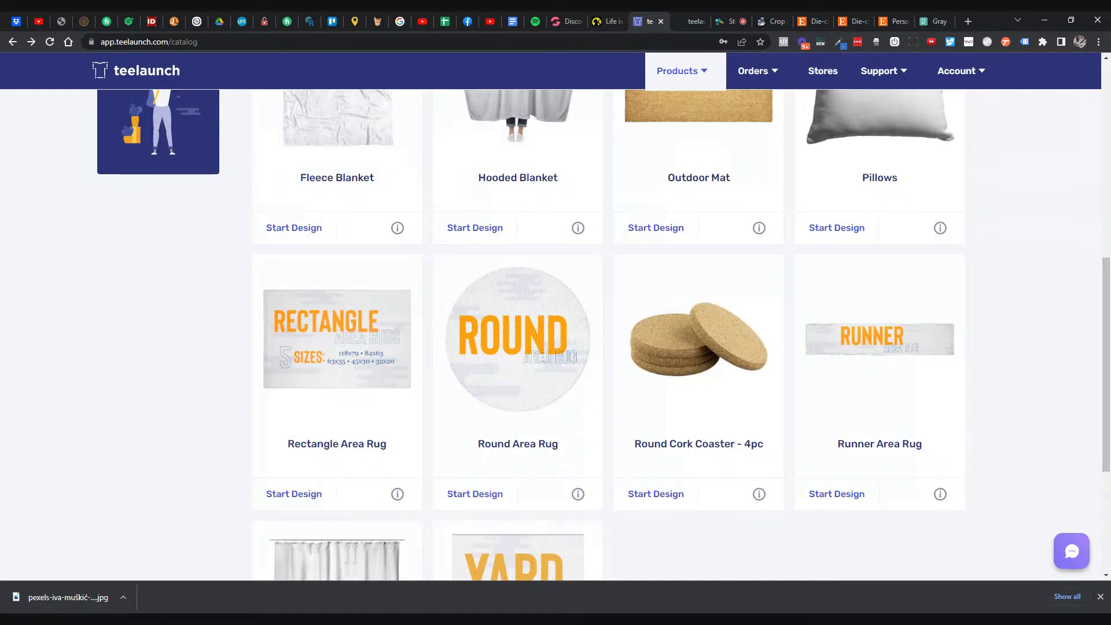
pyautogui.scroll(-4, 528, 376)
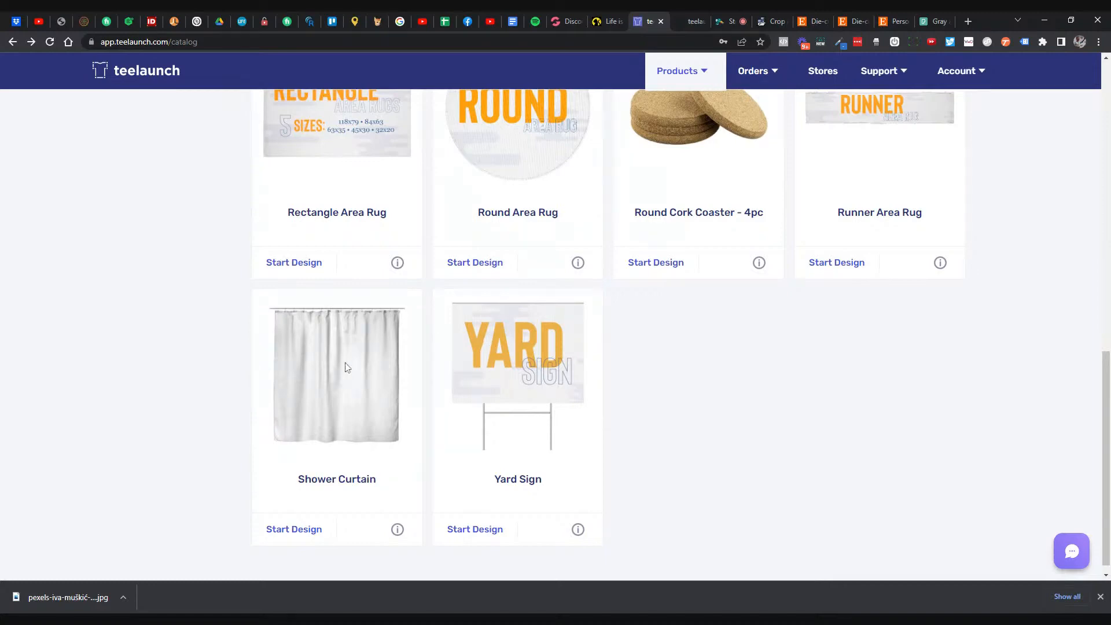
pyautogui.scroll(15, 346, 366)
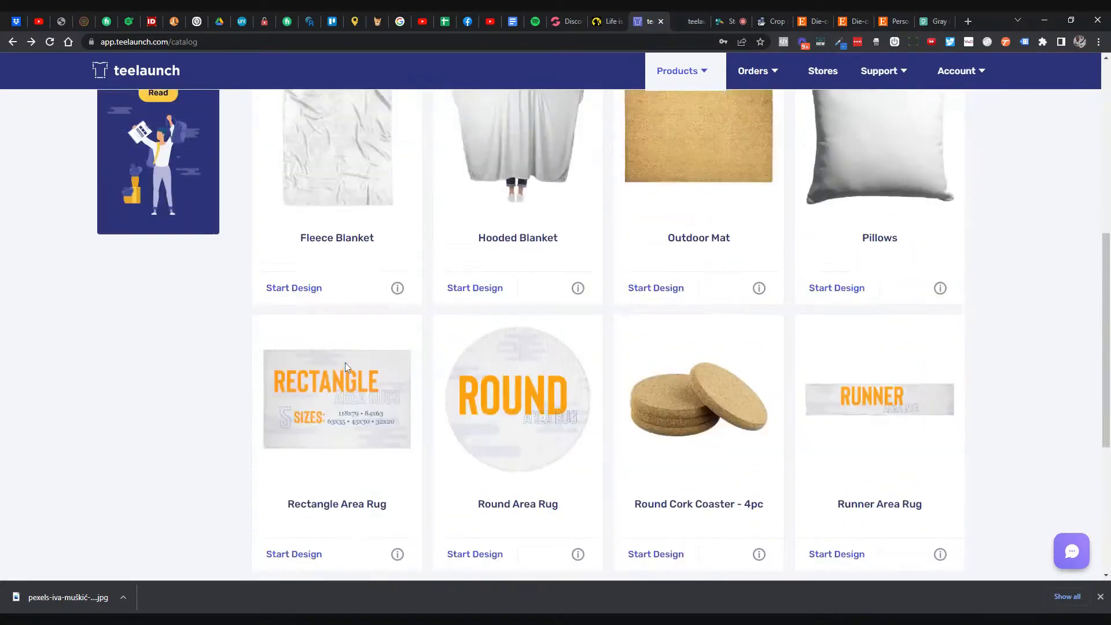
# - Scroll back through Kitchenware, from Bamboo Cutting Board to Wood Cutting Board with Handle, then switch to Lifestyle
pyautogui.click(159, 297)
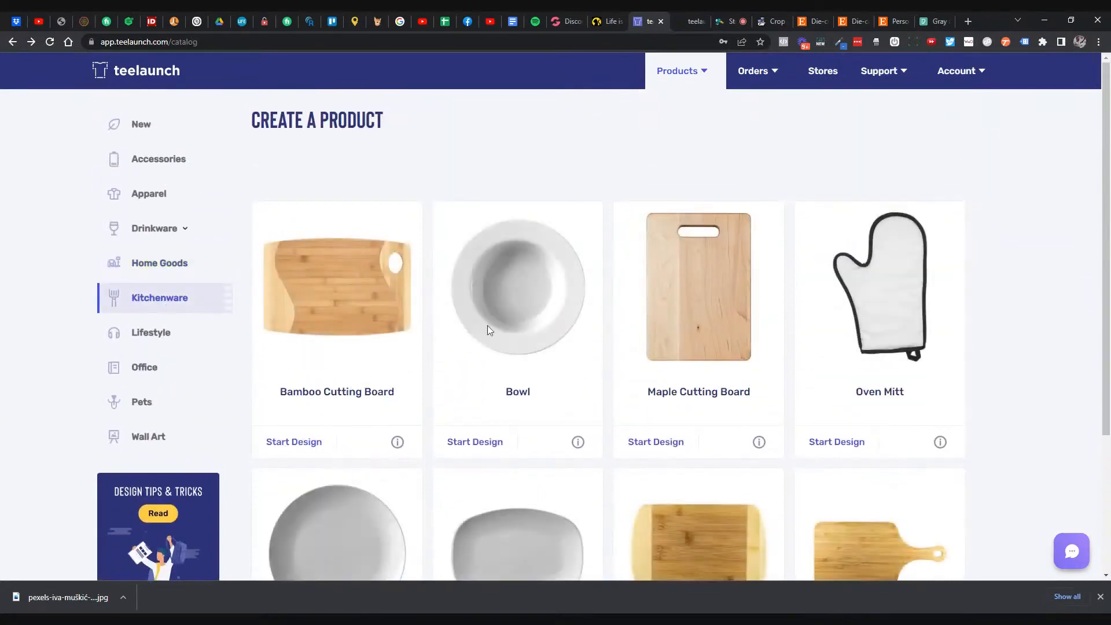
pyautogui.scroll(-2, 470, 329)
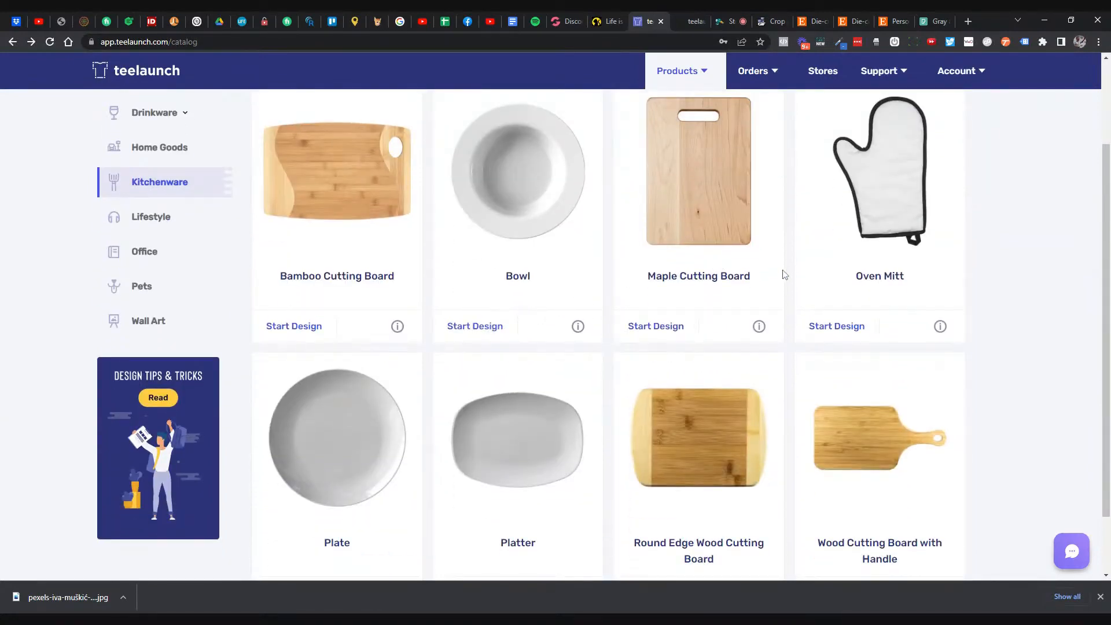
pyautogui.scroll(-2, 783, 275)
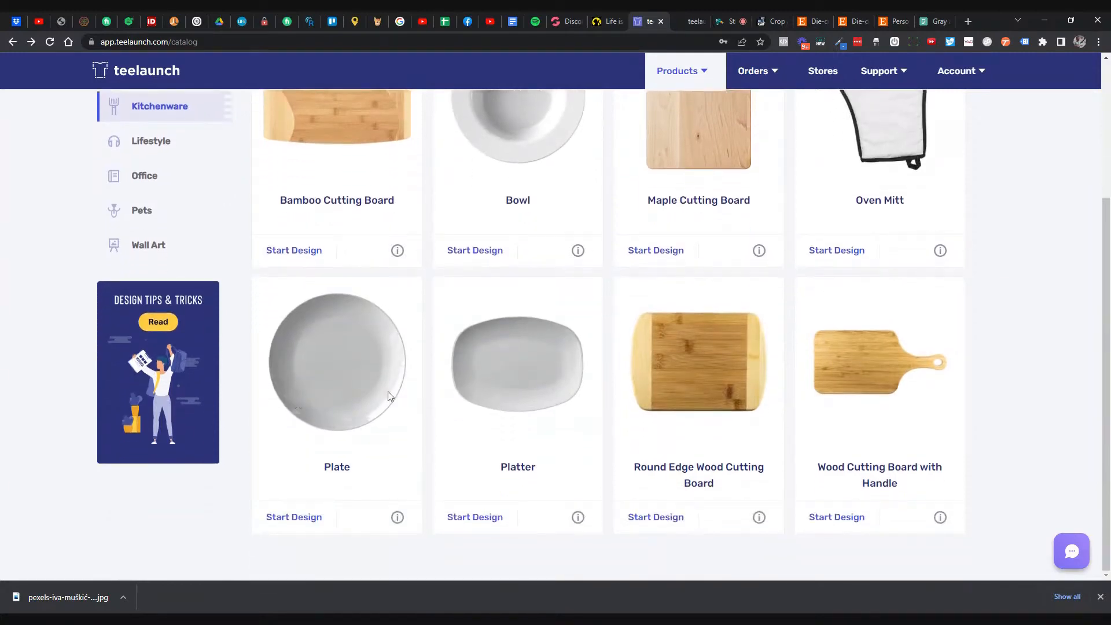
pyautogui.scroll(3, 517, 387)
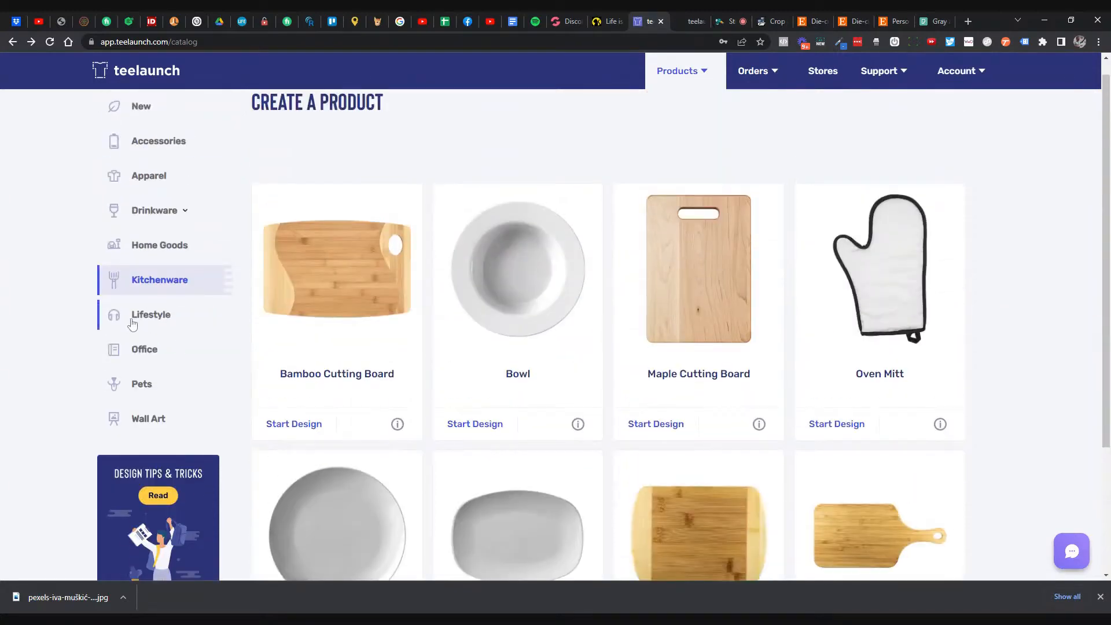
pyautogui.click(133, 324)
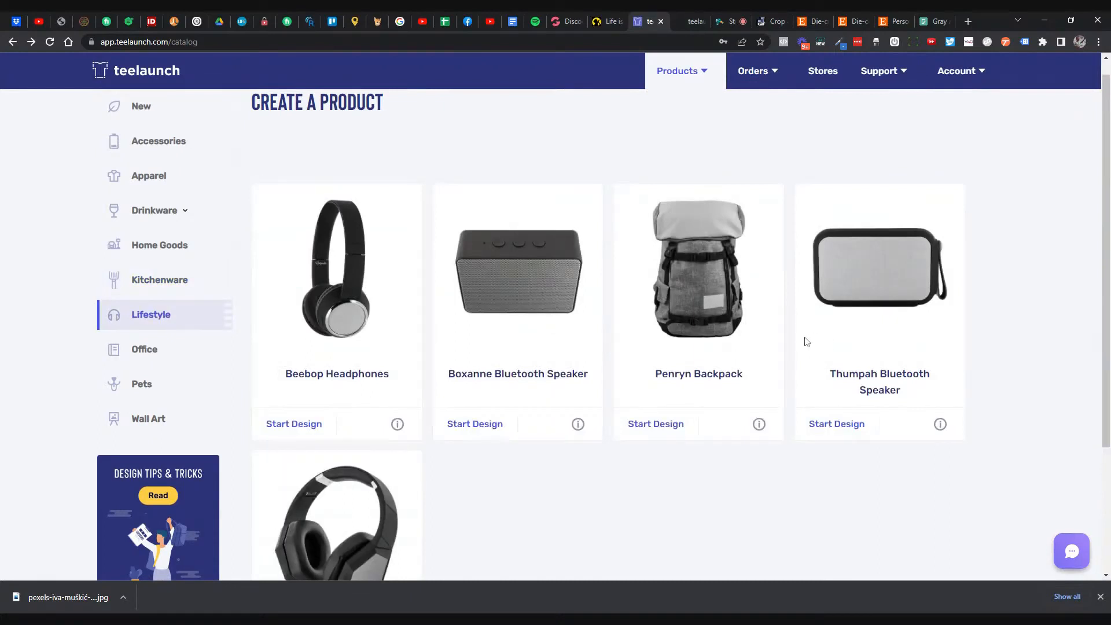
# - Scroll through the Lifestyle products, then the Office products
pyautogui.scroll(-2, 1009, 329)
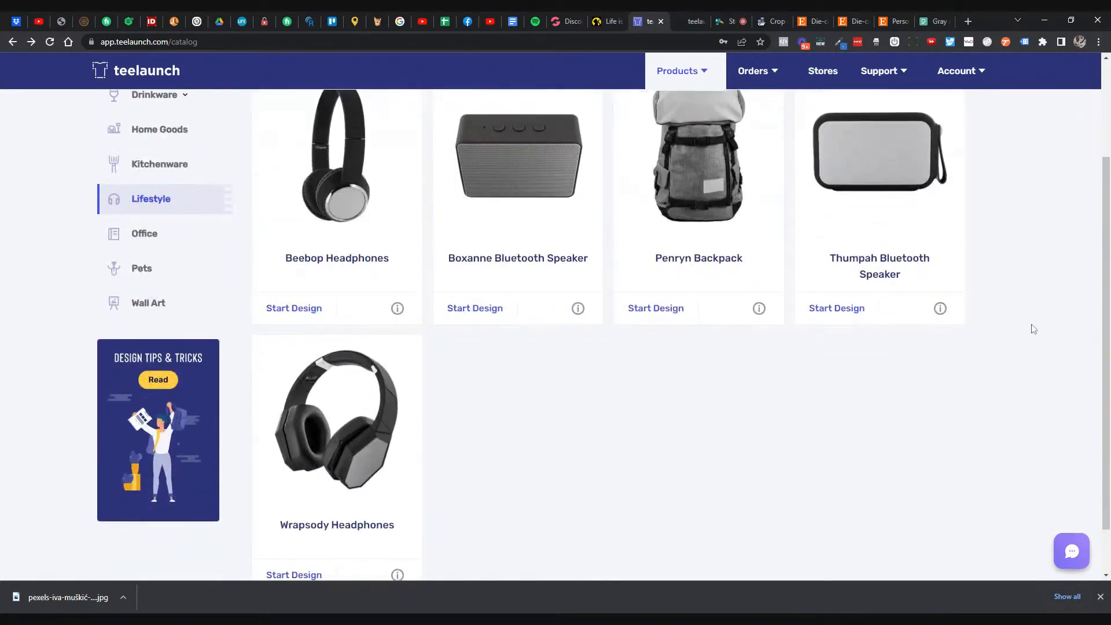
pyautogui.scroll(1, 1033, 328)
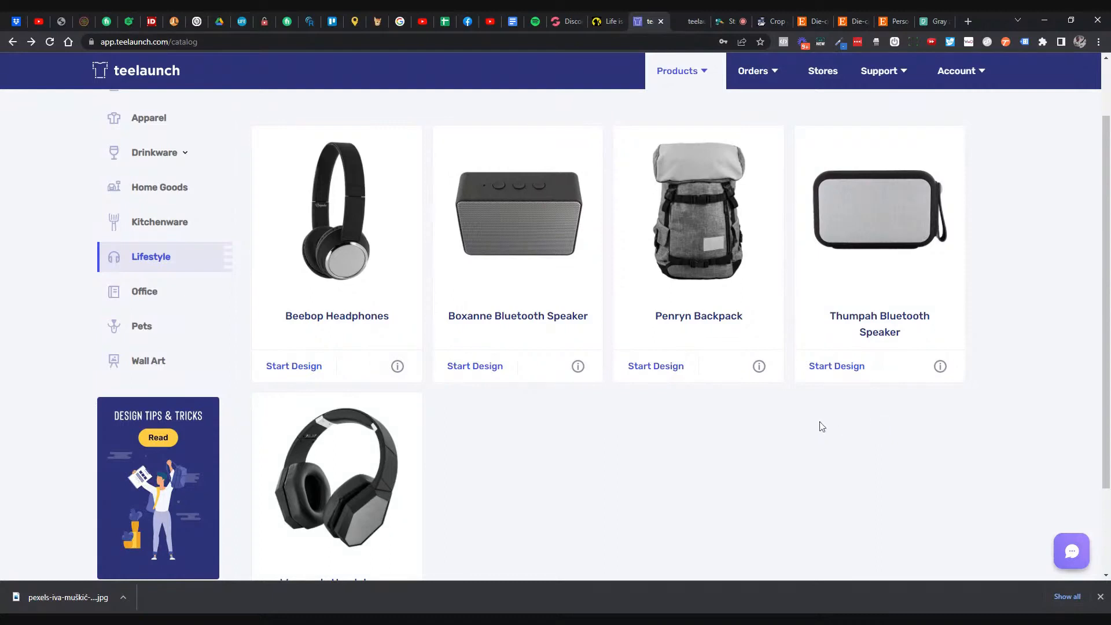
pyautogui.scroll(-2, 829, 424)
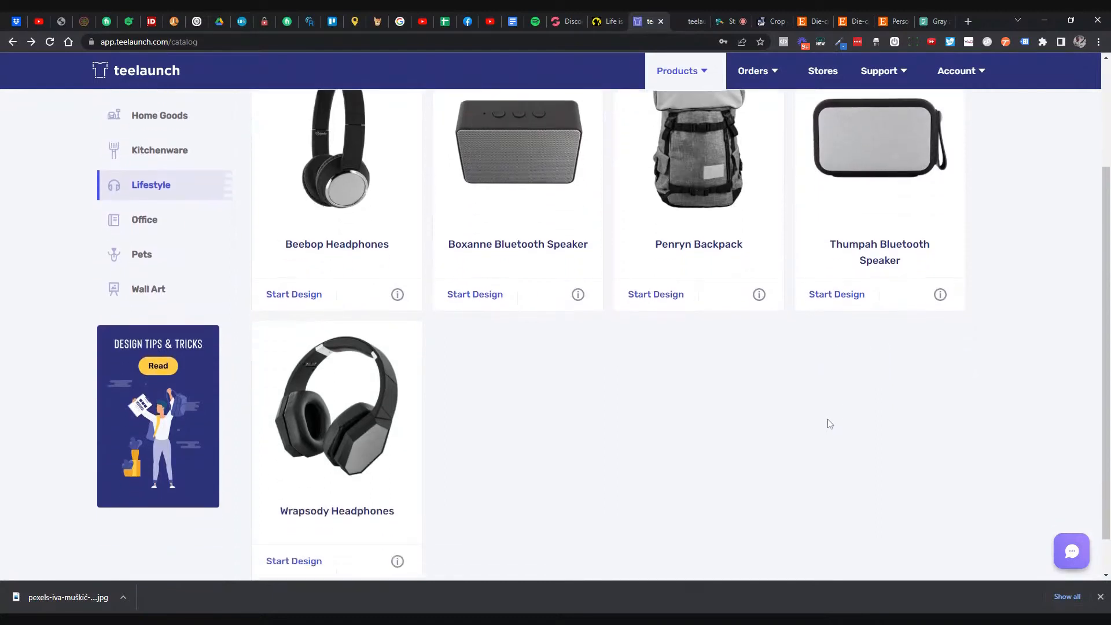
pyautogui.scroll(3, 761, 408)
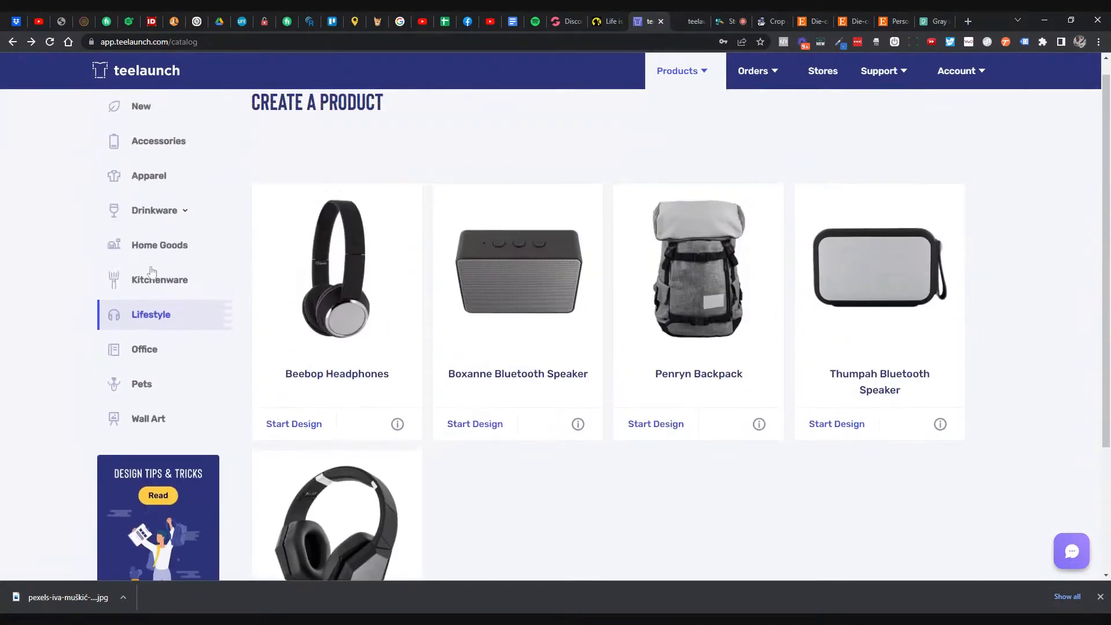
pyautogui.click(149, 354)
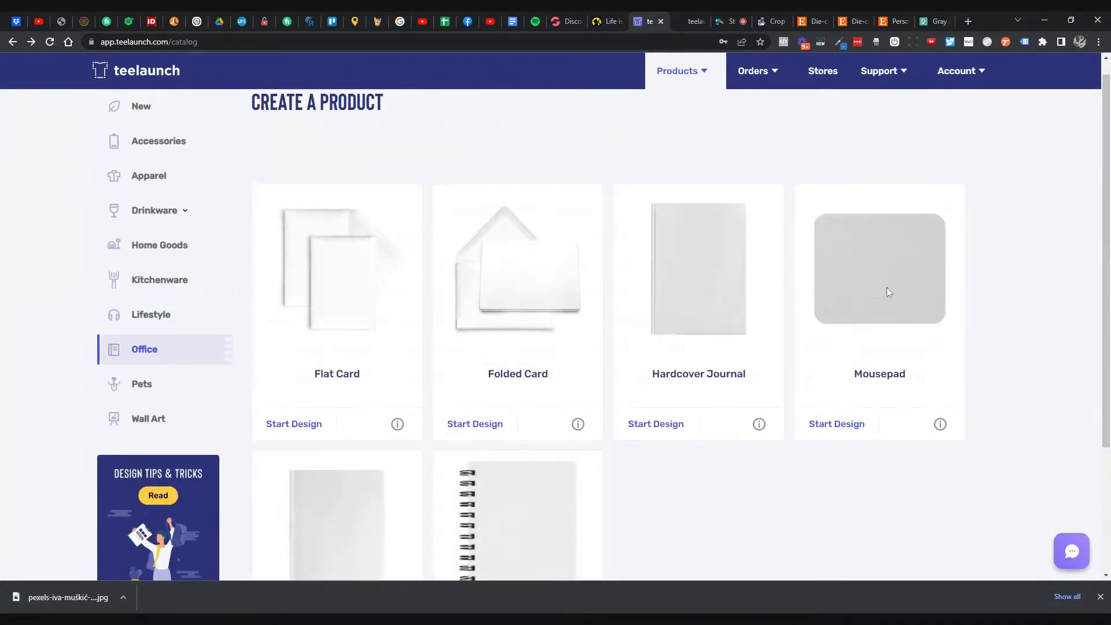
pyautogui.scroll(-1, 983, 278)
pyautogui.scroll(-2, 985, 276)
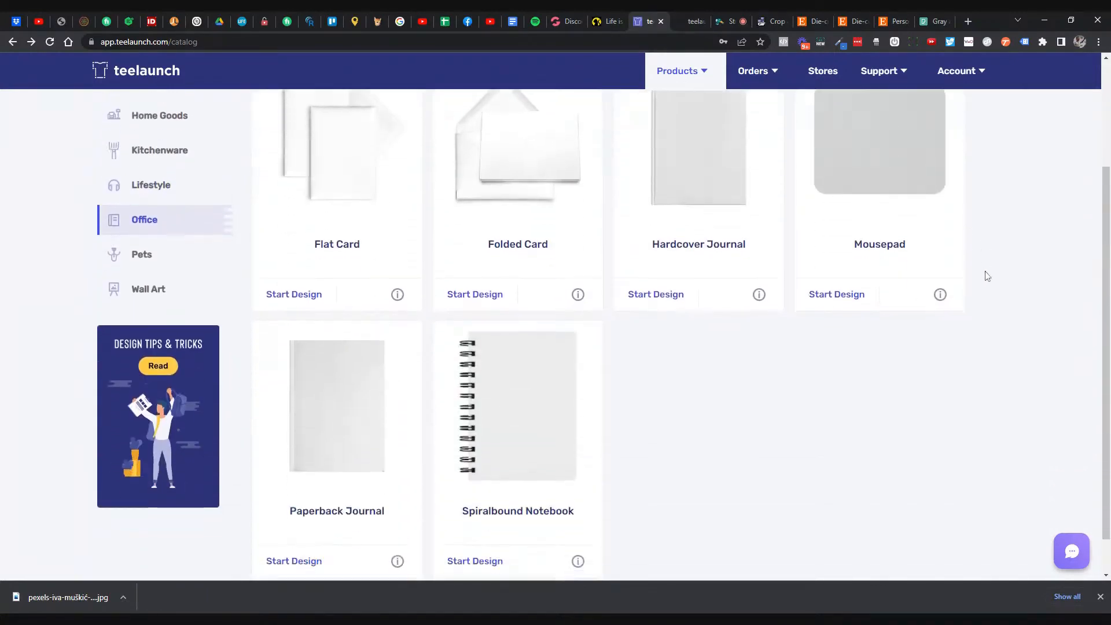
pyautogui.scroll(2, 985, 275)
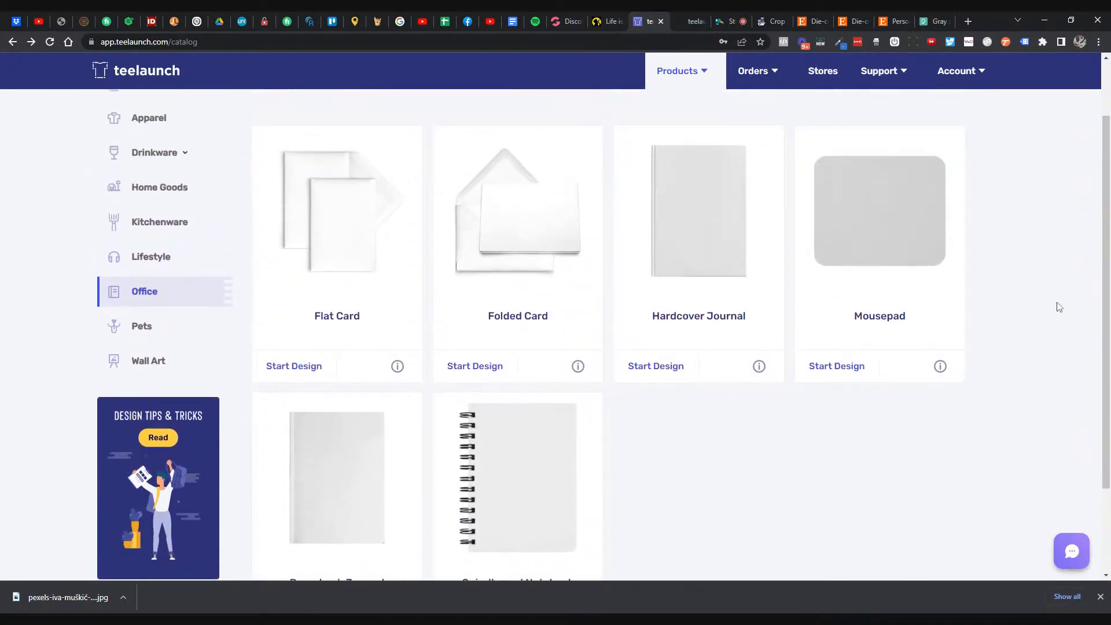
# - Browse Wall Art and open Backdrop Tapestry, priced $23.00/$32.00 with an 8300px x 7100px requirement
pyautogui.click(164, 371)
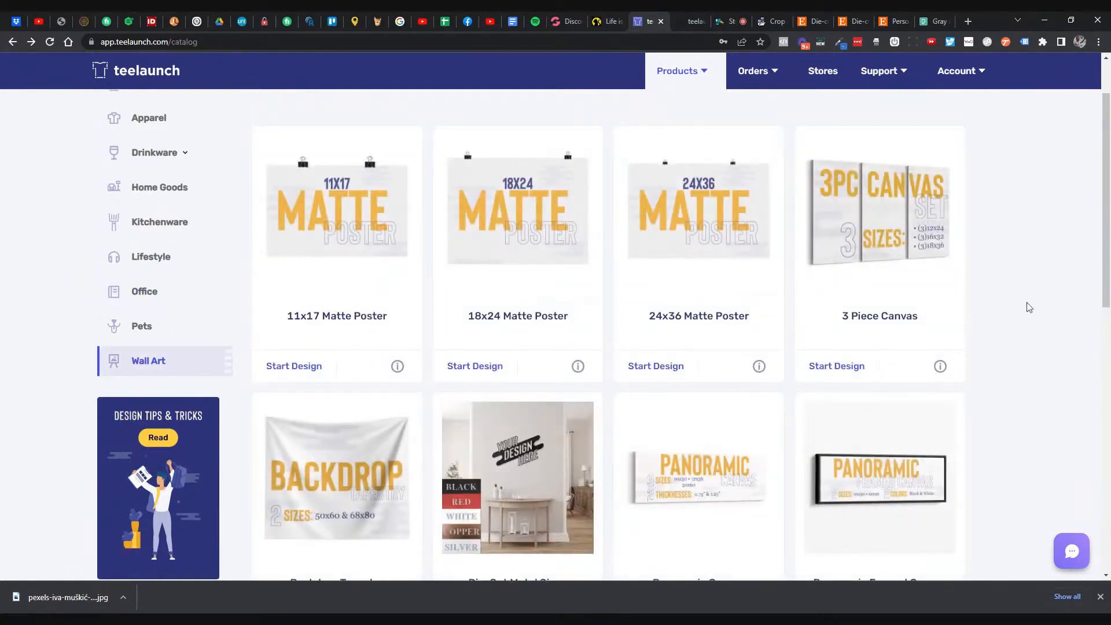
pyautogui.scroll(-1, 1028, 306)
pyautogui.scroll(-1, 1028, 306)
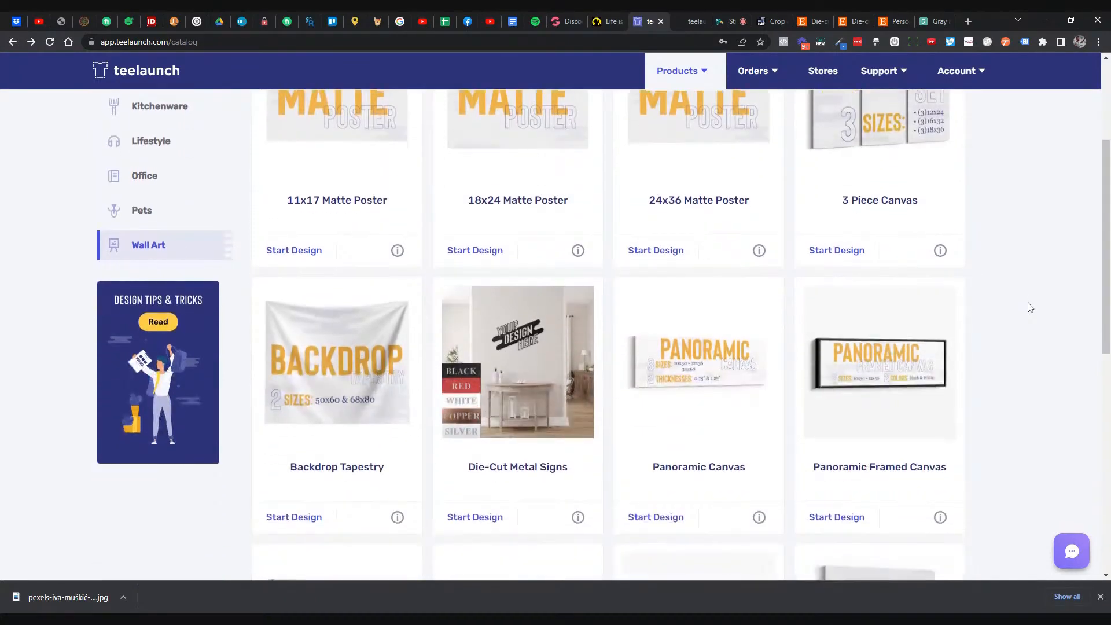
pyautogui.scroll(-2, 1030, 308)
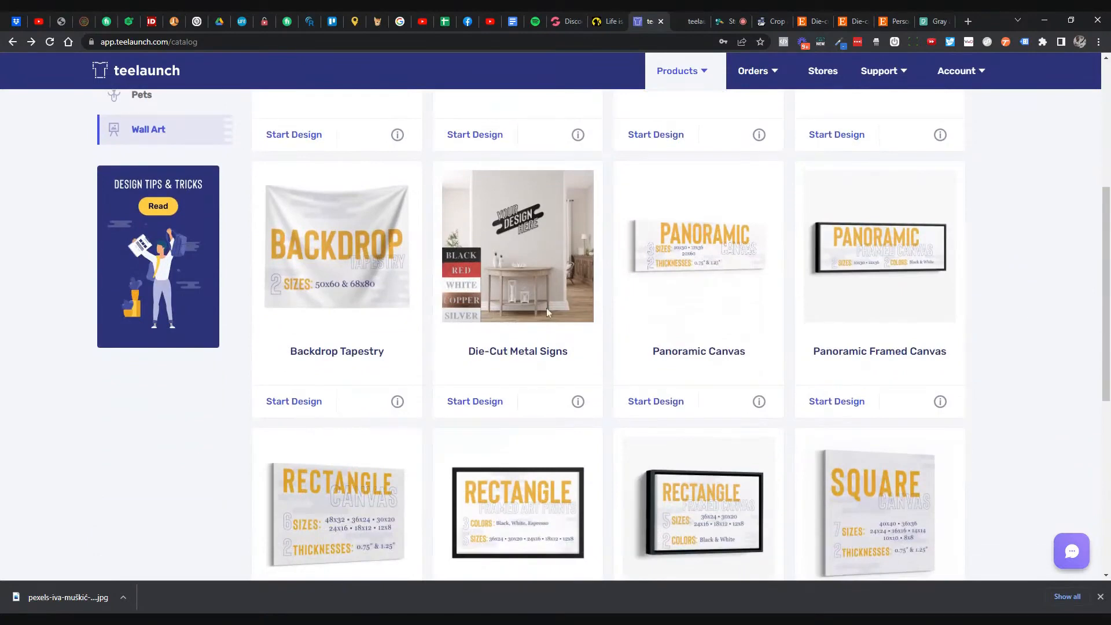
pyautogui.click(302, 350)
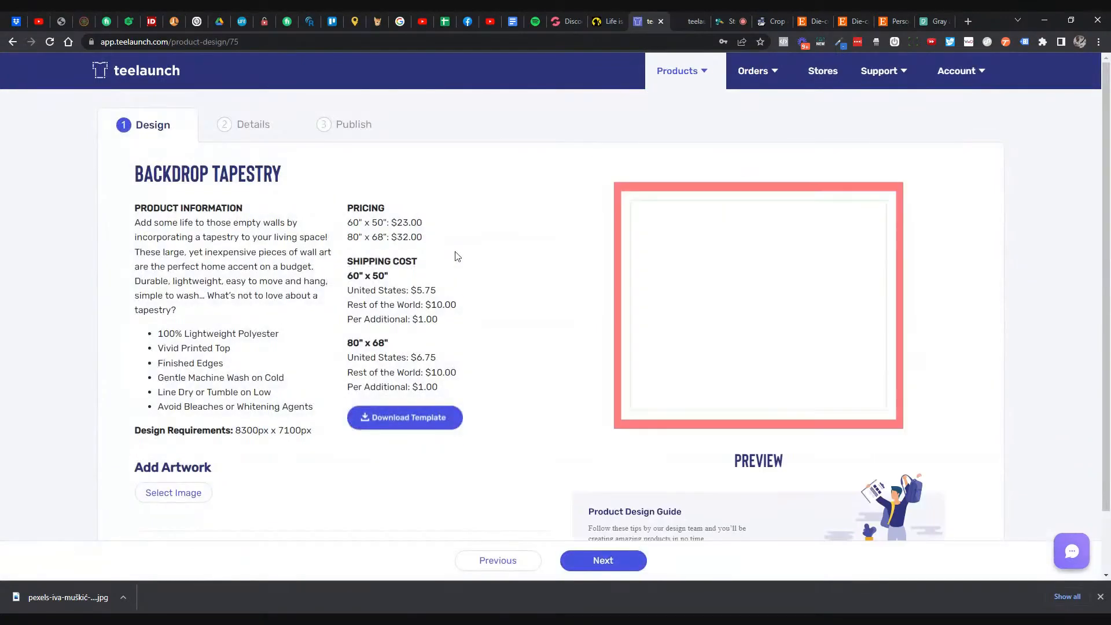
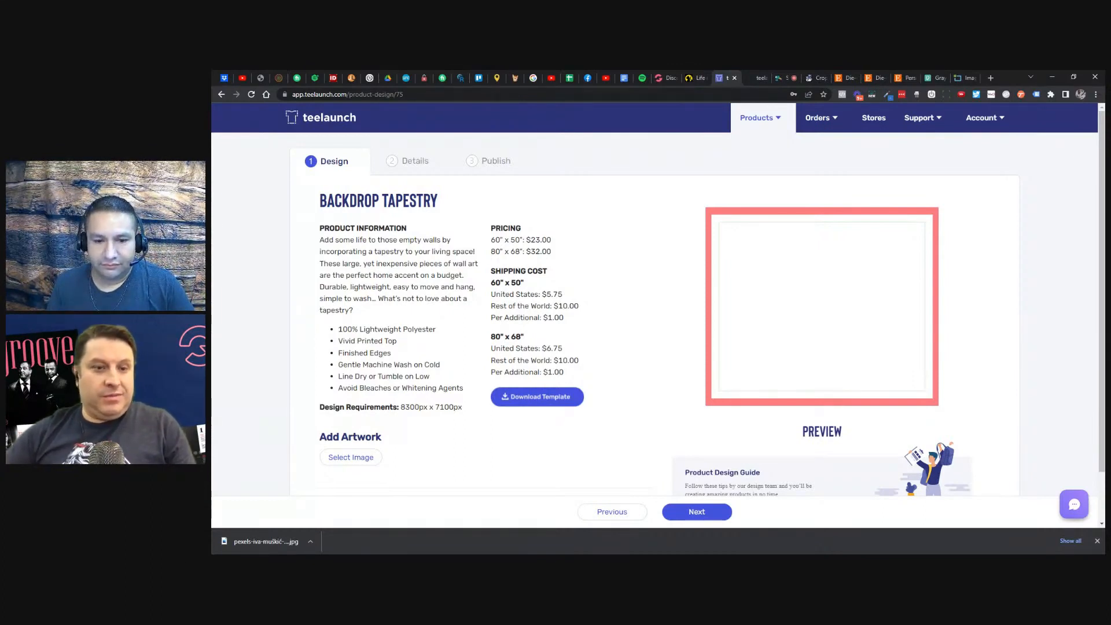
# - Go to My Products in teelaunch, which lists no products yet
pyautogui.moveTo(746, 131)
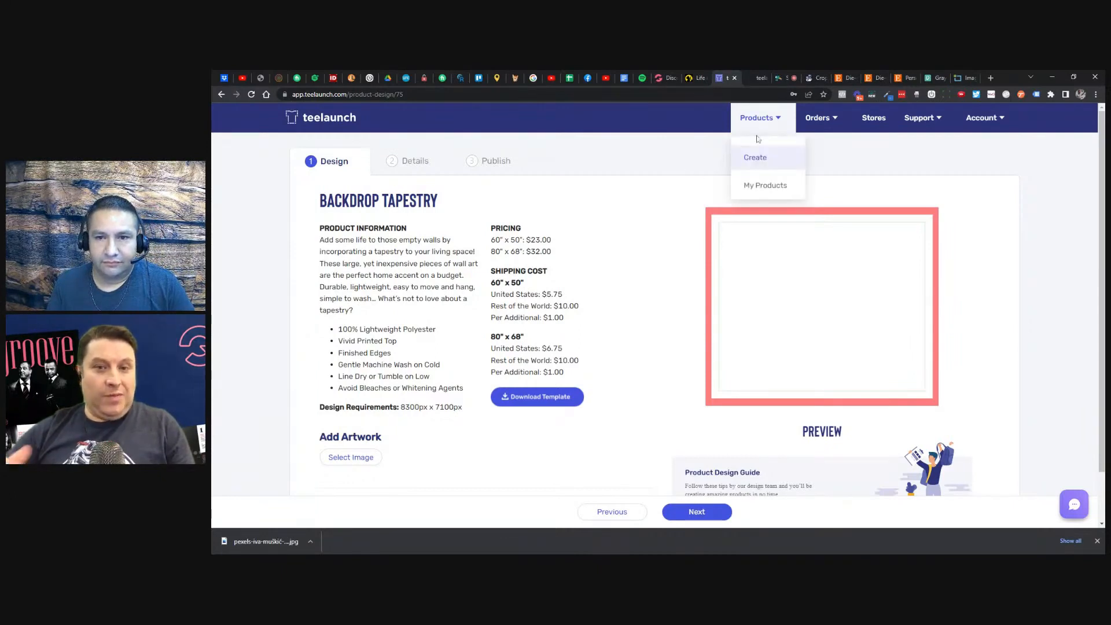
pyautogui.click(765, 185)
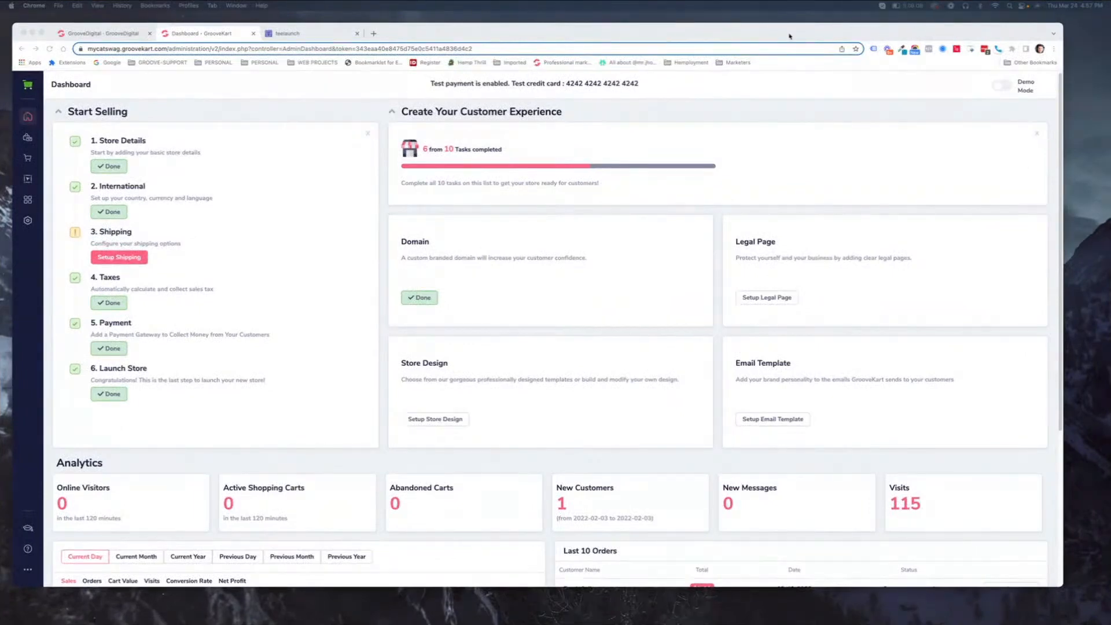
# - In GrooveKart's sidebar, go through Orders and Products to reach POD & DropShipping
pyautogui.moveTo(789, 36); pyautogui.dragTo(797, 33)
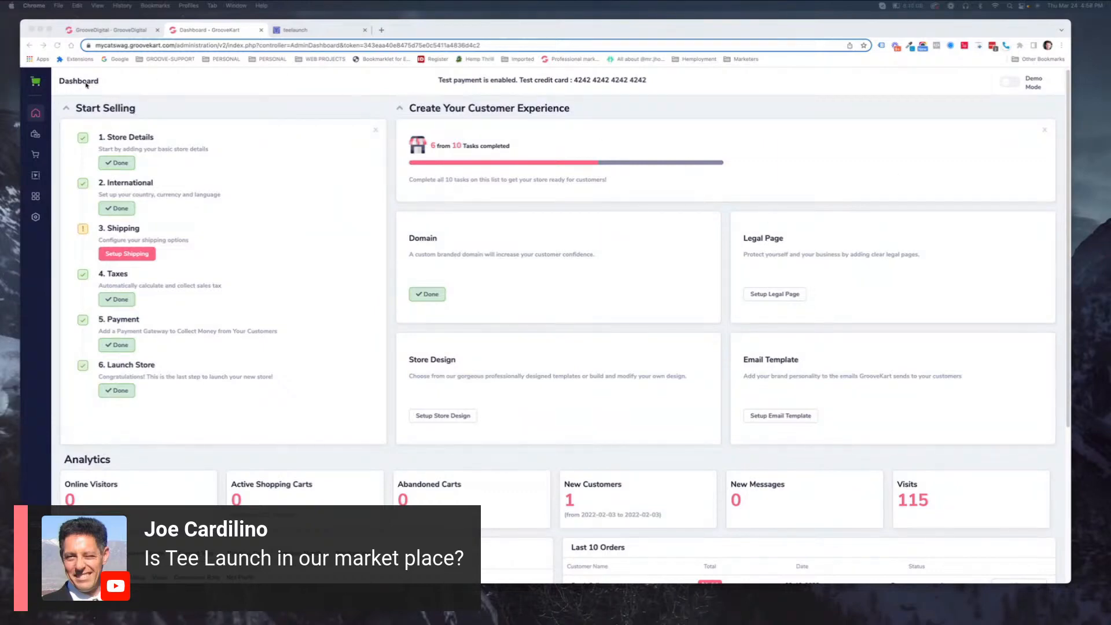
pyautogui.click(36, 153)
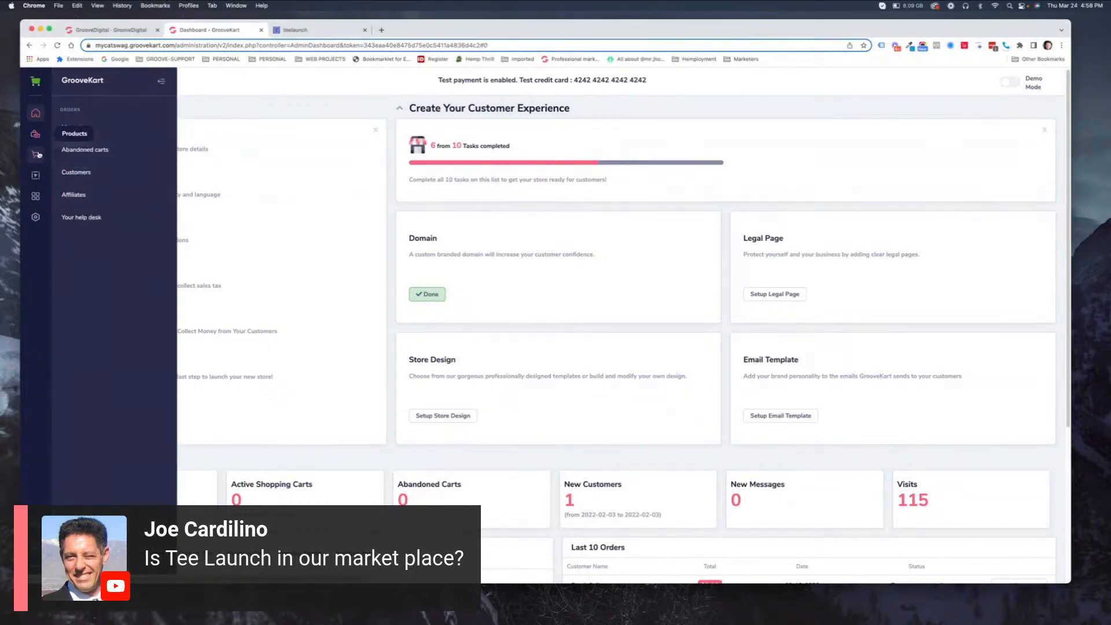
pyautogui.click(36, 135)
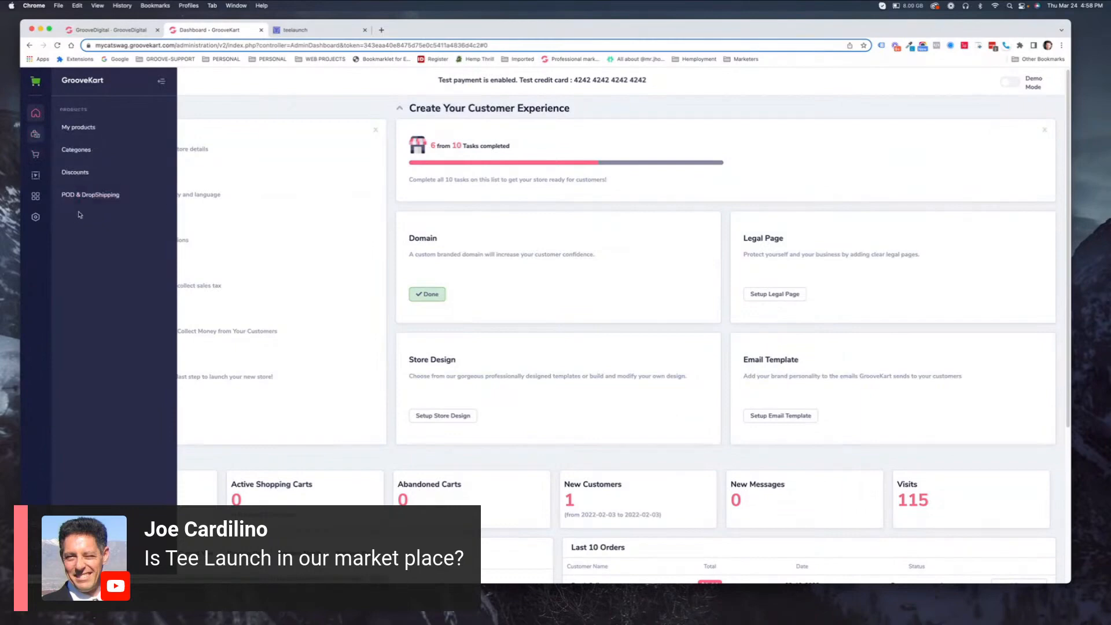
pyautogui.click(88, 196)
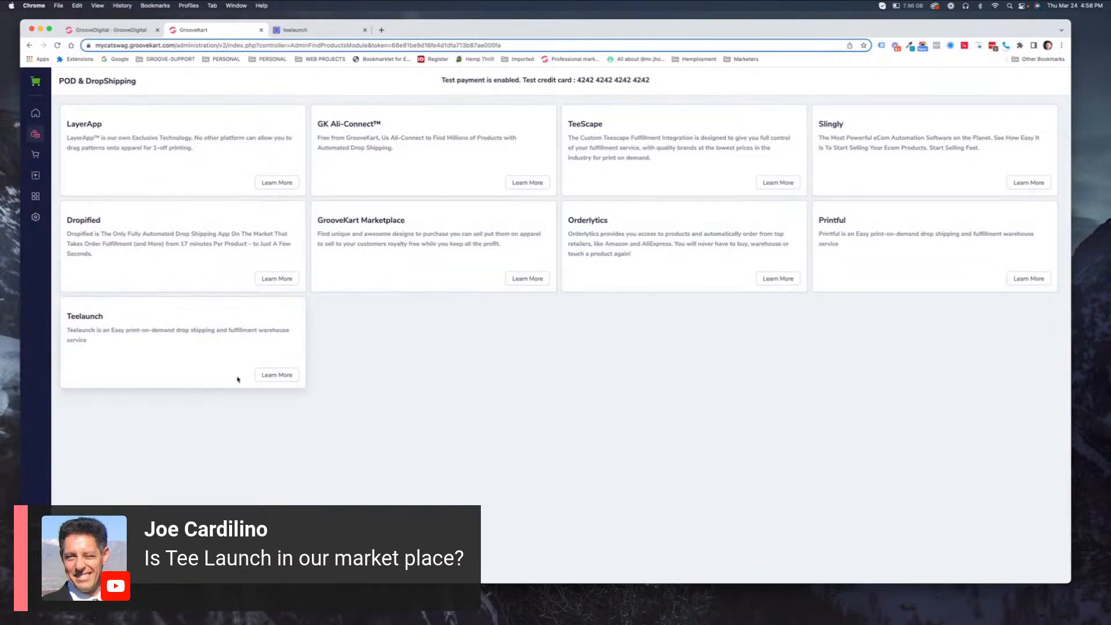
# - Review the Teelaunch integration's enabled status and saved key, then return to the teelaunch catalogue
pyautogui.click(274, 376)
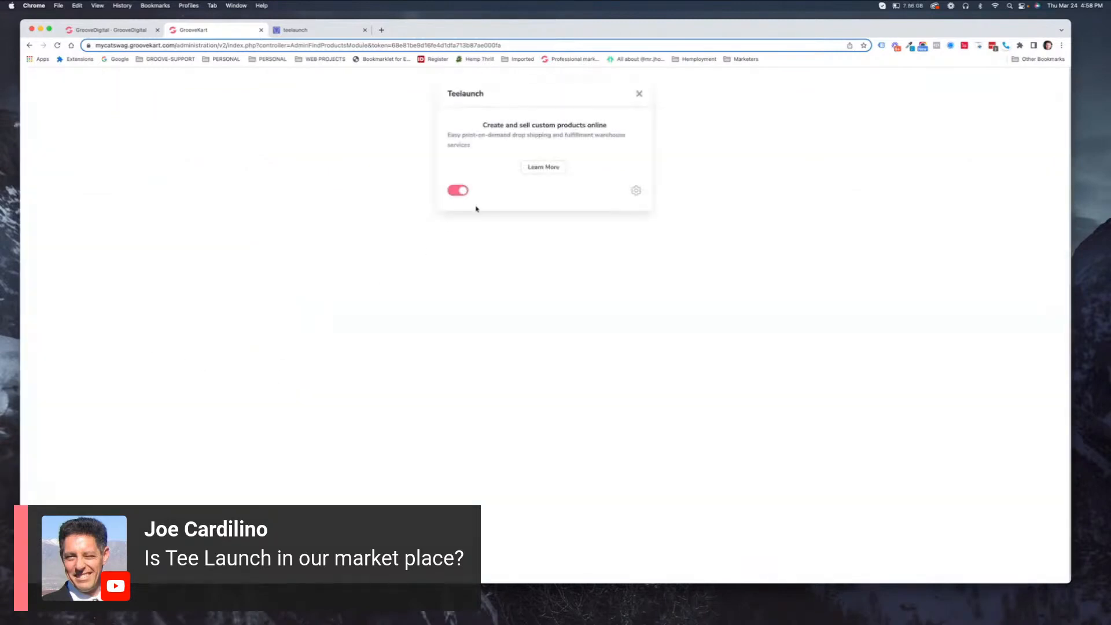
pyautogui.click(637, 194)
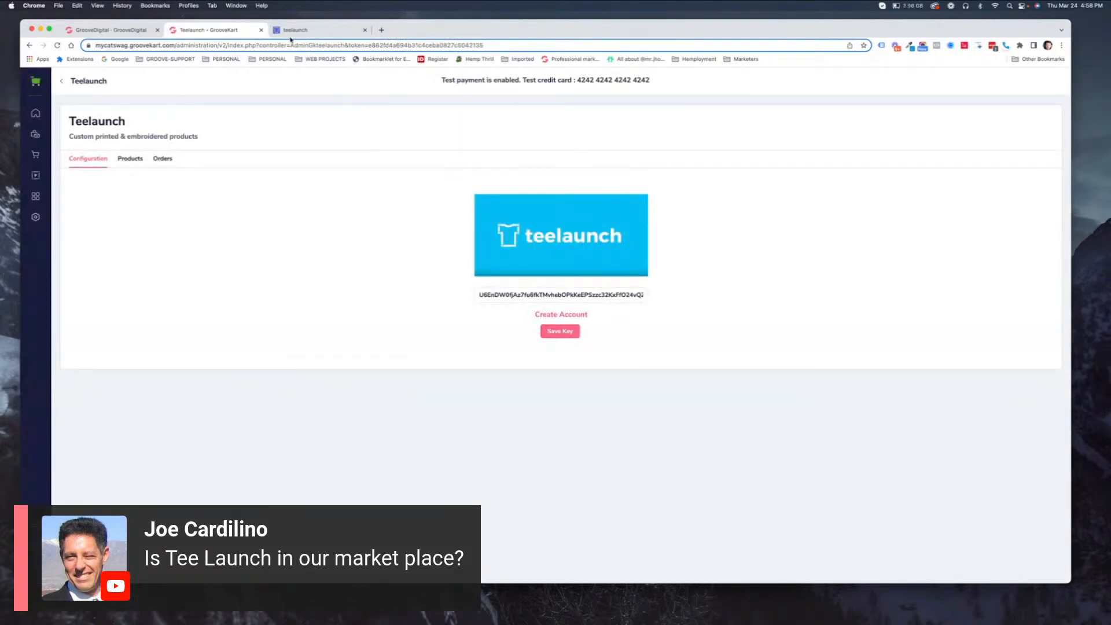
pyautogui.click(306, 30)
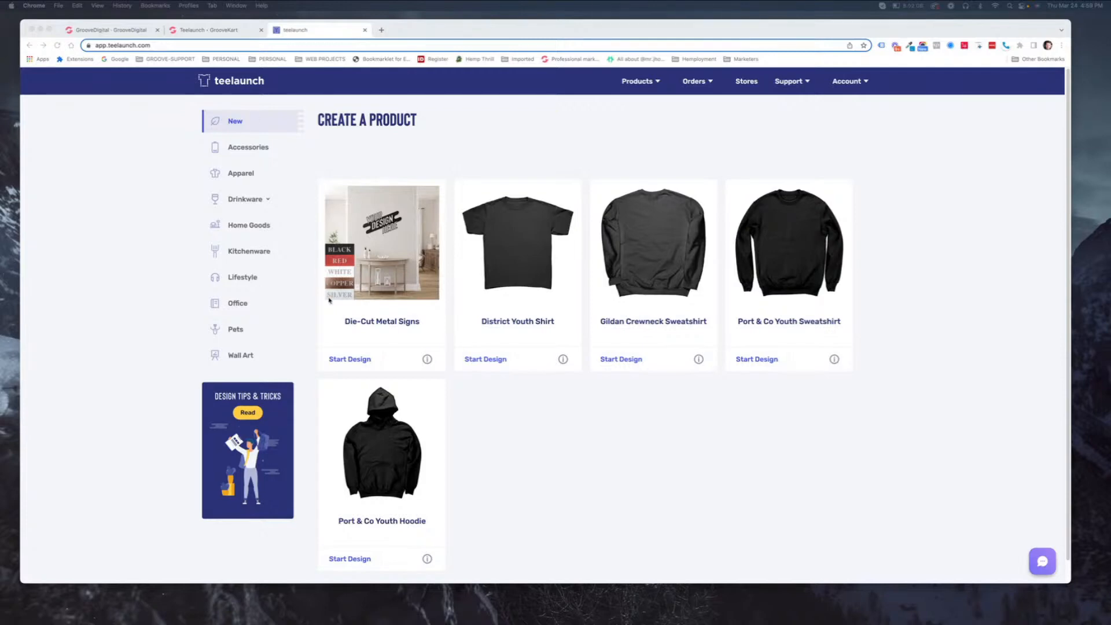
# - Browse the Accessories products and start a design for the Gravitis - Wireless Car Charger
pyautogui.click(236, 331)
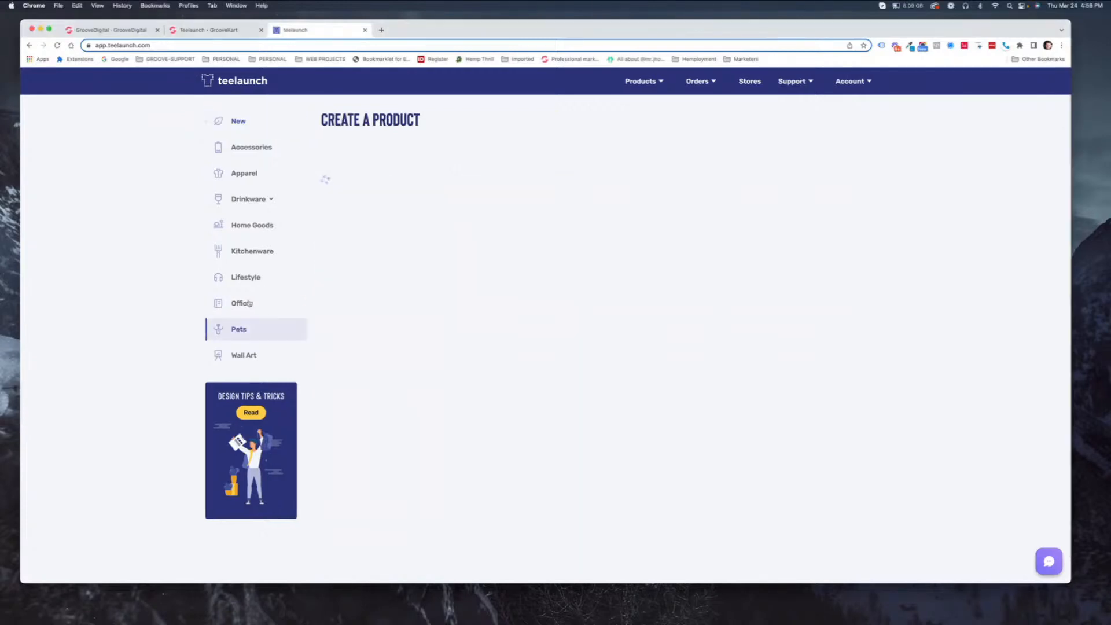
pyautogui.click(246, 151)
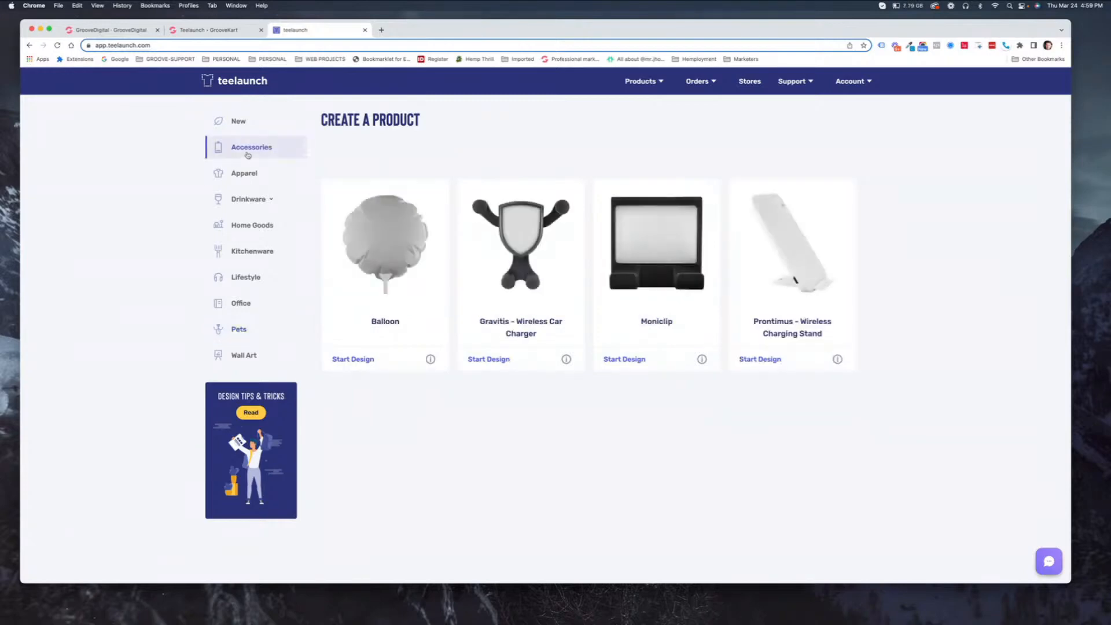
pyautogui.click(399, 297)
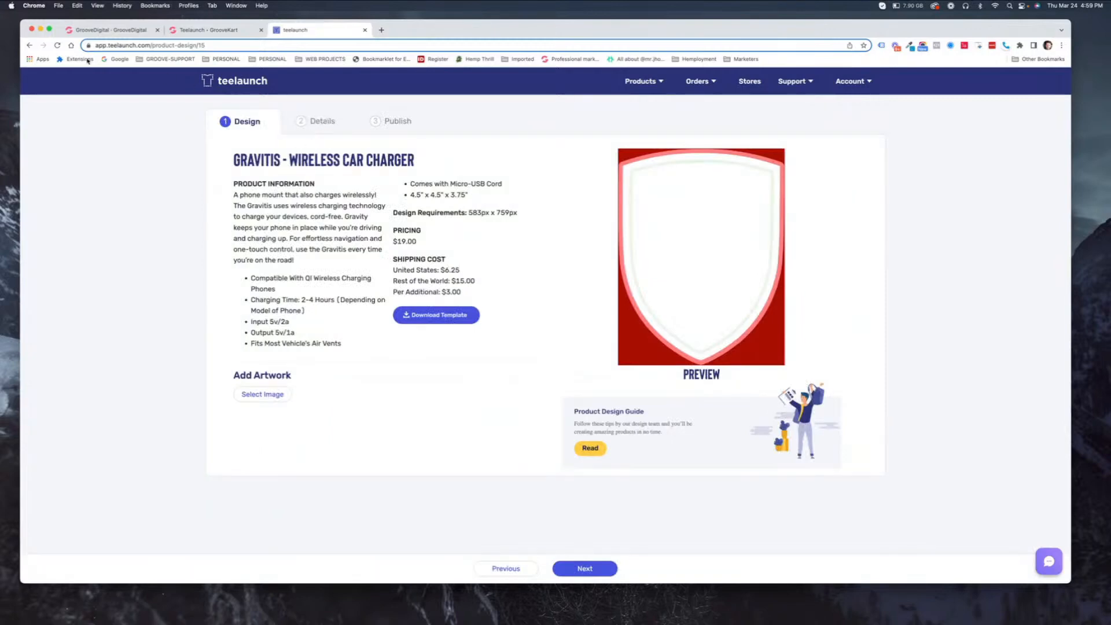
pyautogui.click(30, 45)
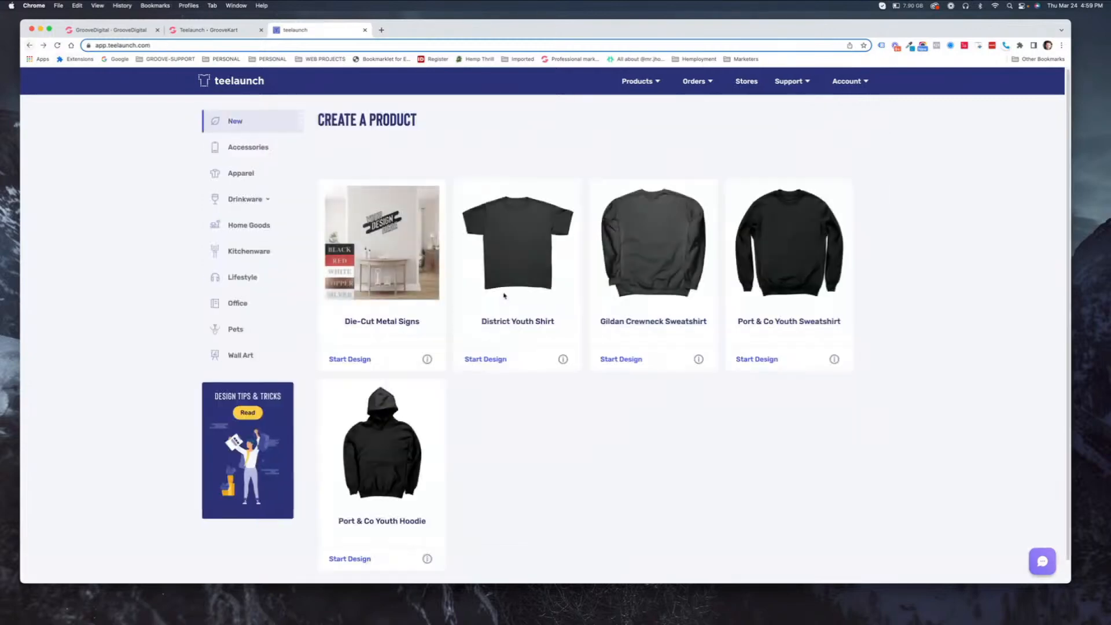
pyautogui.click(237, 150)
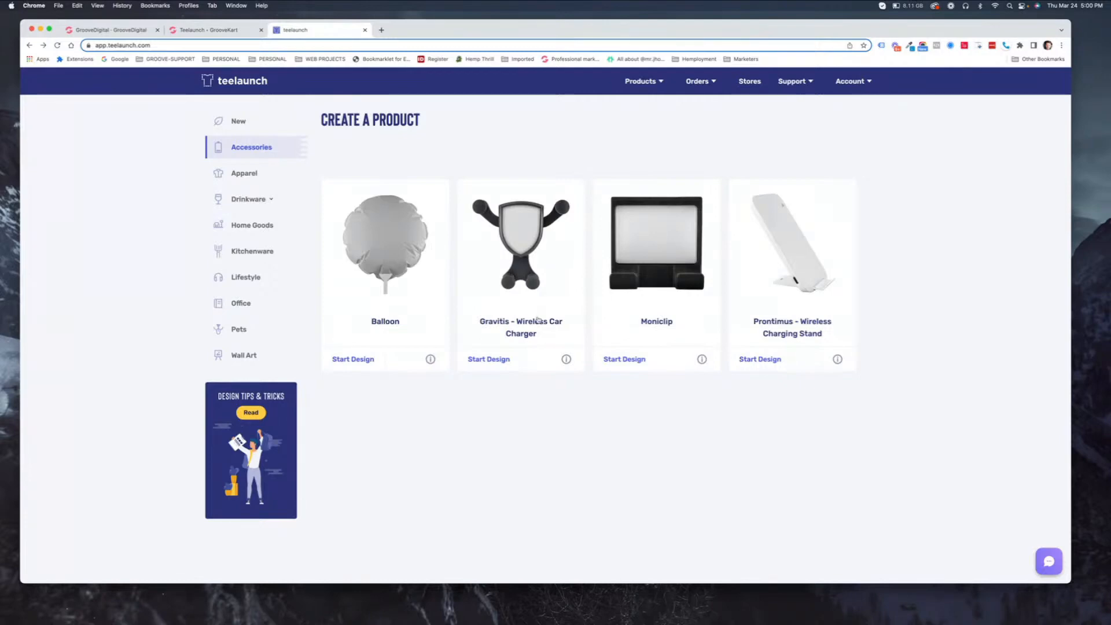
pyautogui.click(494, 362)
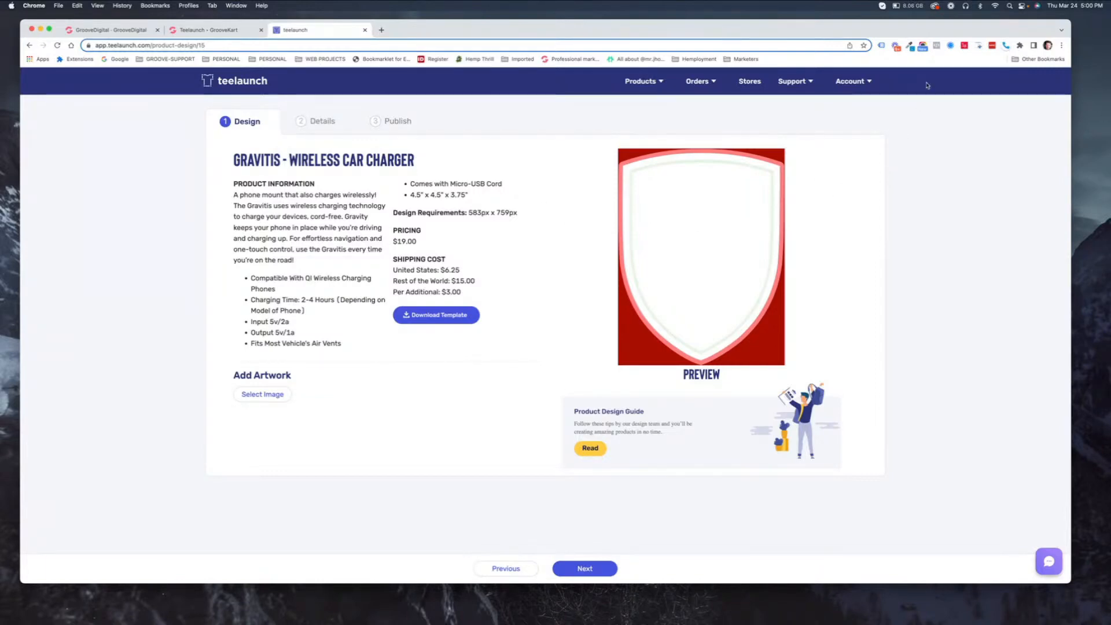
# - Zoom the Gravitis design page in Chrome to 200%
pyautogui.click(1061, 46)
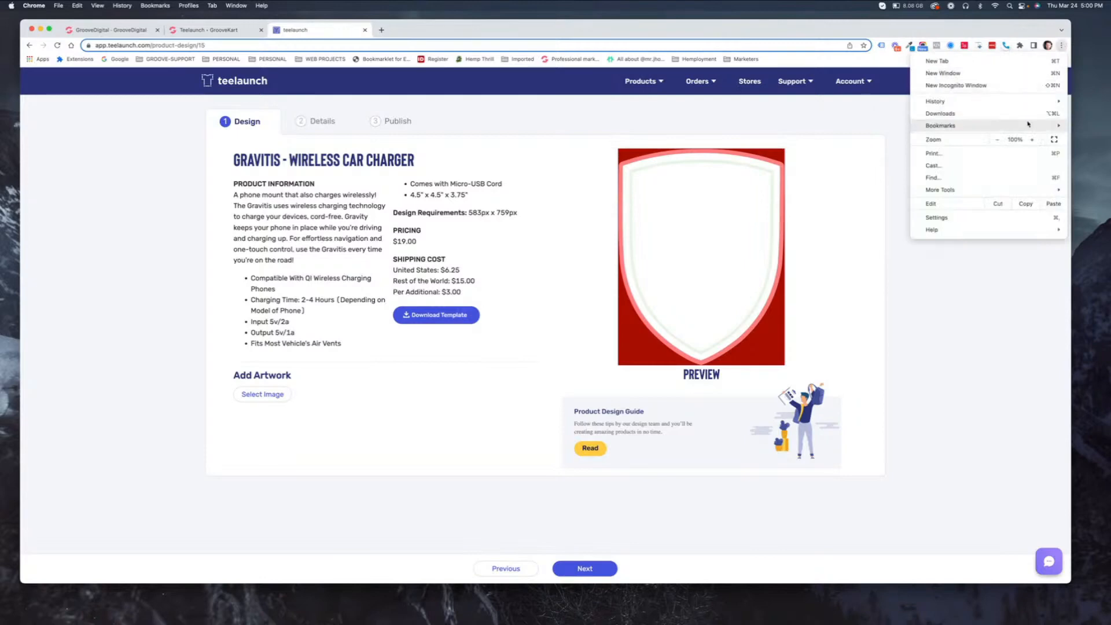
pyautogui.click(1030, 140)
pyautogui.click(1031, 140)
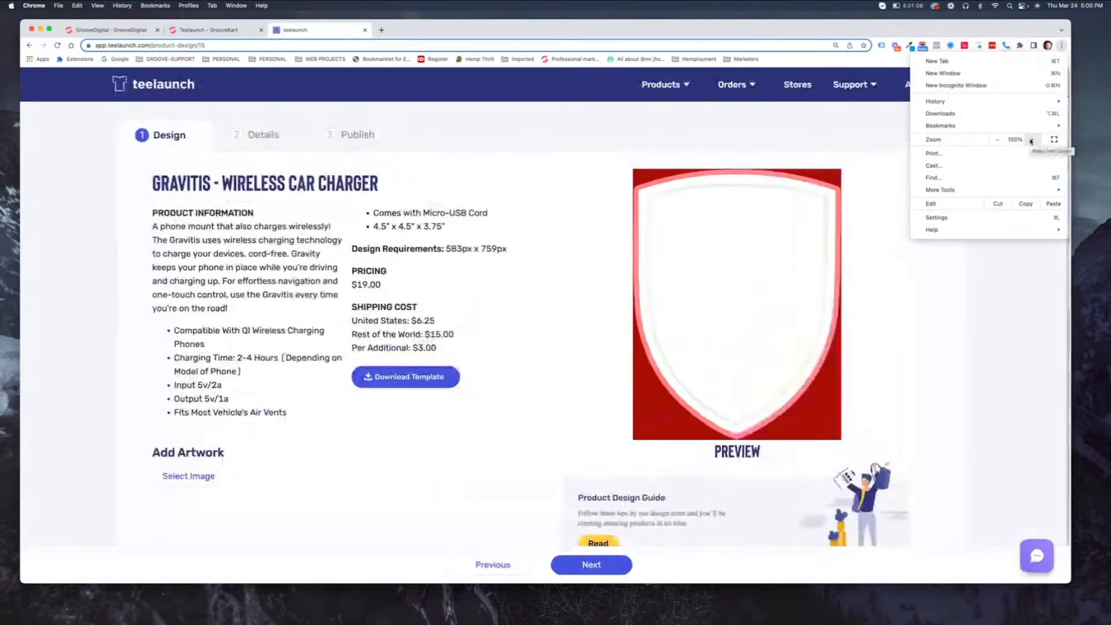
pyautogui.click(1030, 140)
pyautogui.click(1031, 140)
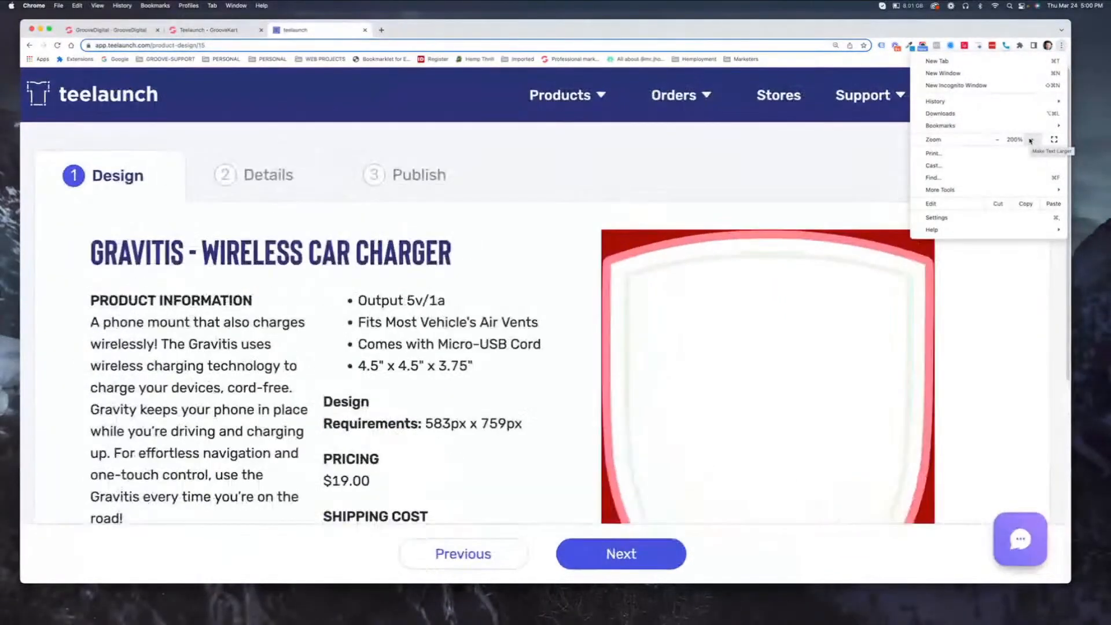
pyautogui.click(483, 399)
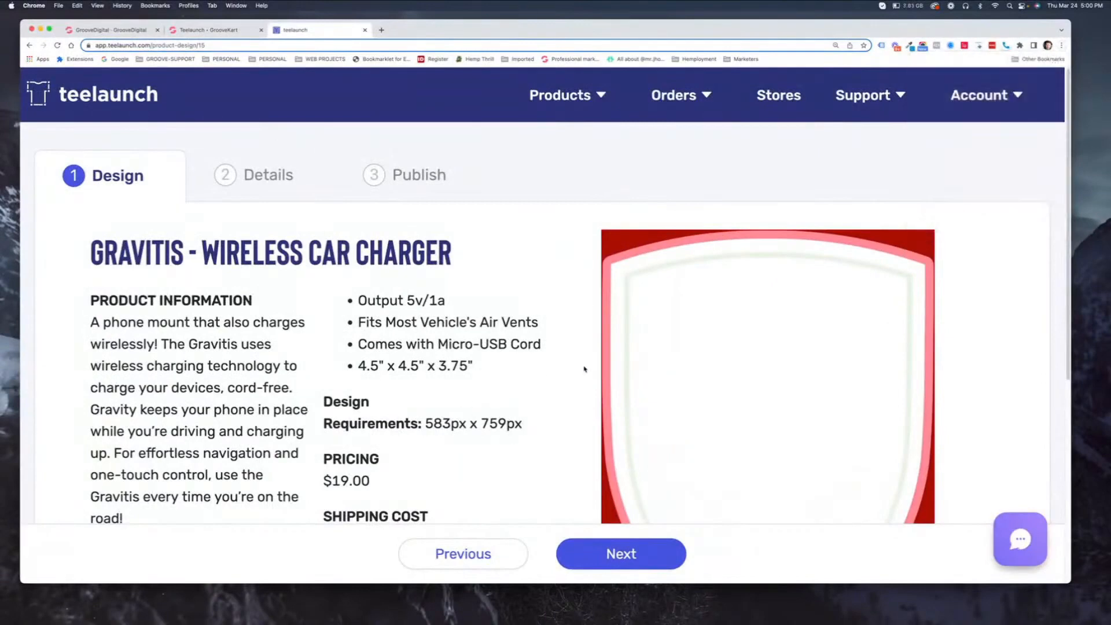
# - Scroll the page and highlight the 583px x 759px design requirement
pyautogui.scroll(-3, 577, 374)
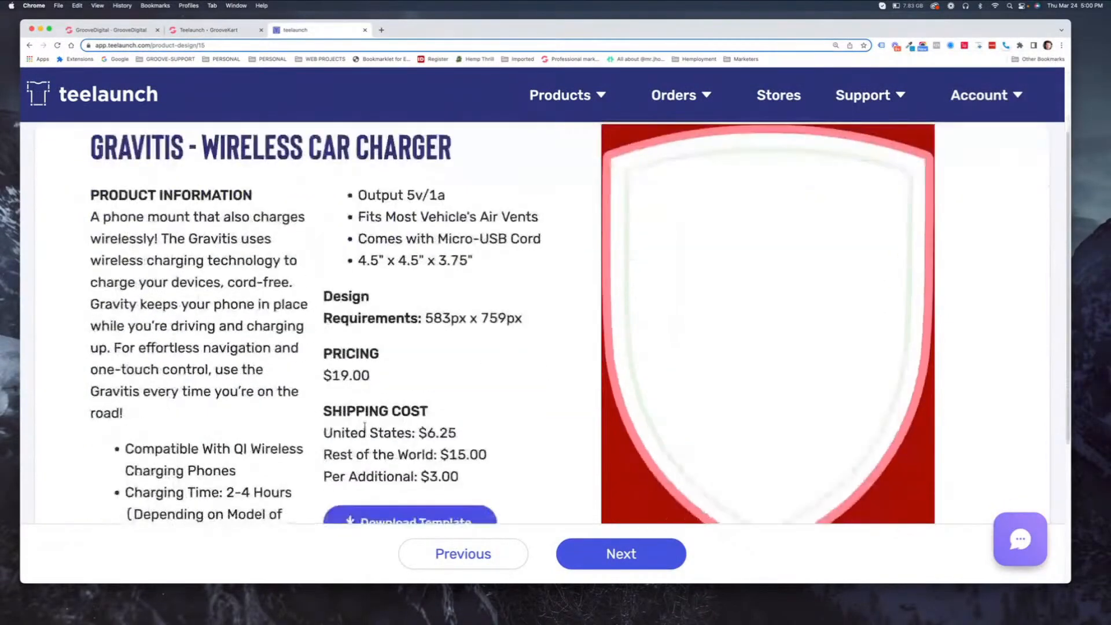
pyautogui.scroll(-6, 364, 428)
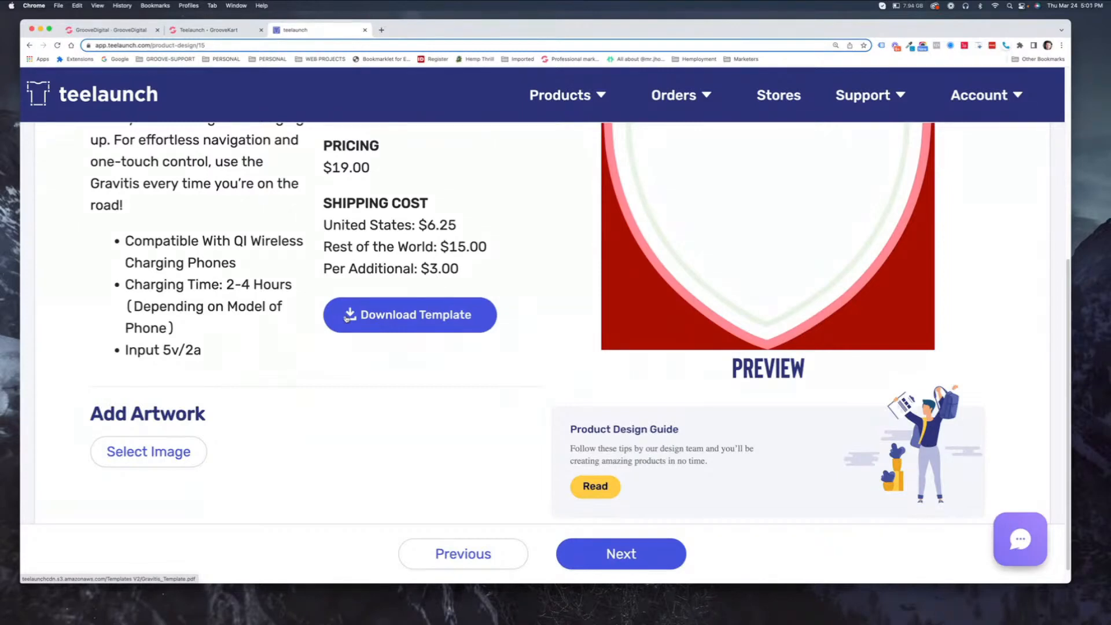
pyautogui.scroll(5, 347, 318)
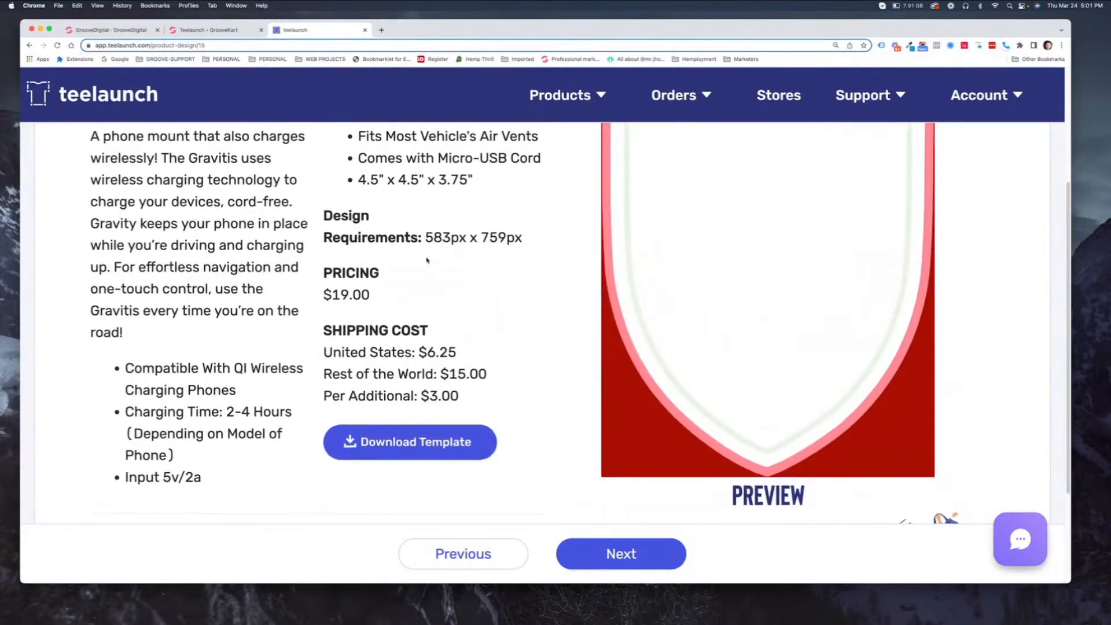
pyautogui.moveTo(426, 237); pyautogui.dragTo(520, 240)
pyautogui.click(522, 243)
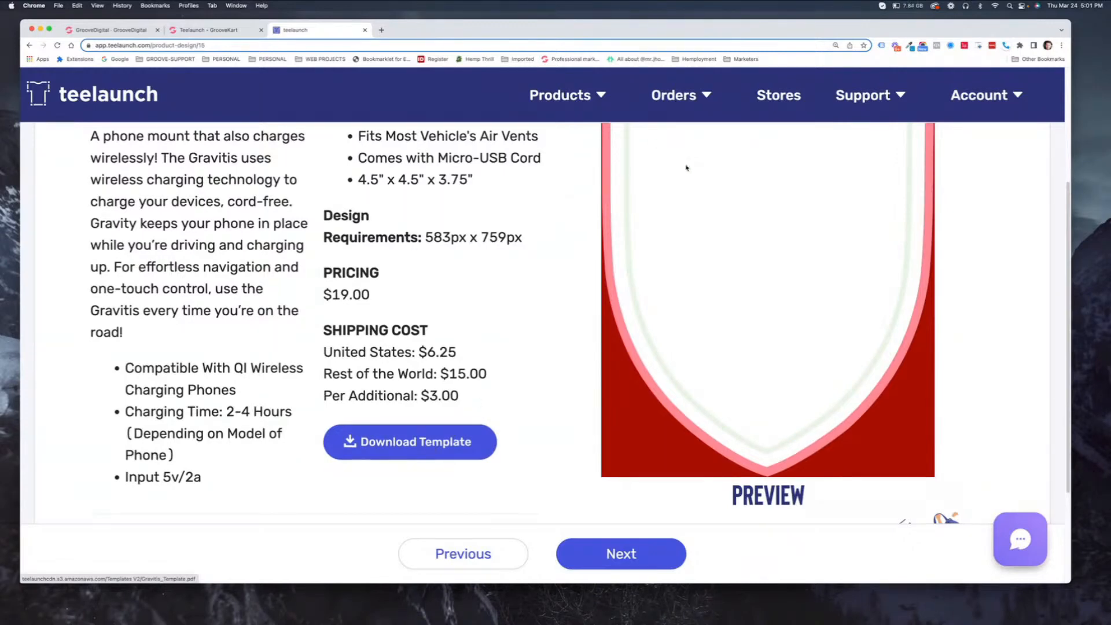
# - Reset the page zoom to 100% and open the Image Library under Add Artwork
pyautogui.click(1061, 47)
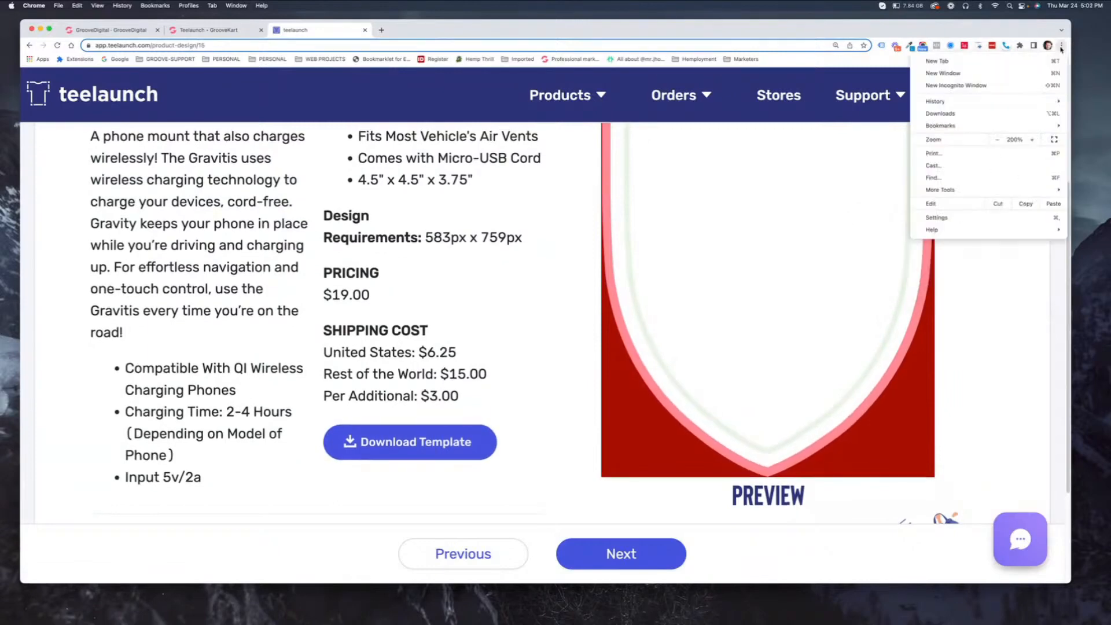
pyautogui.click(997, 140)
pyautogui.click(997, 140)
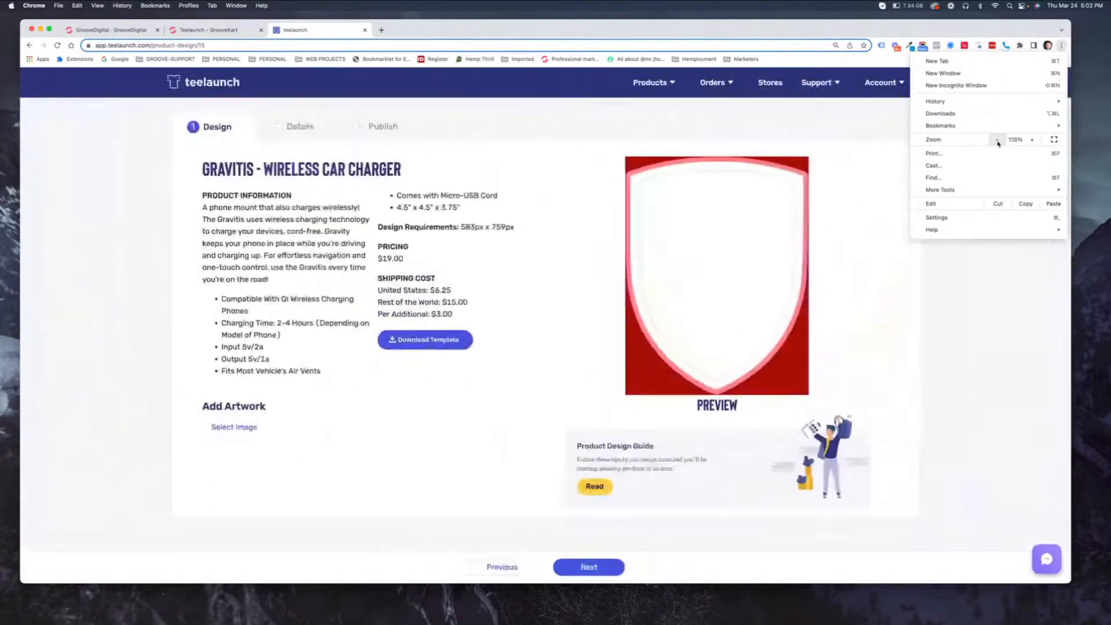
pyautogui.click(997, 140)
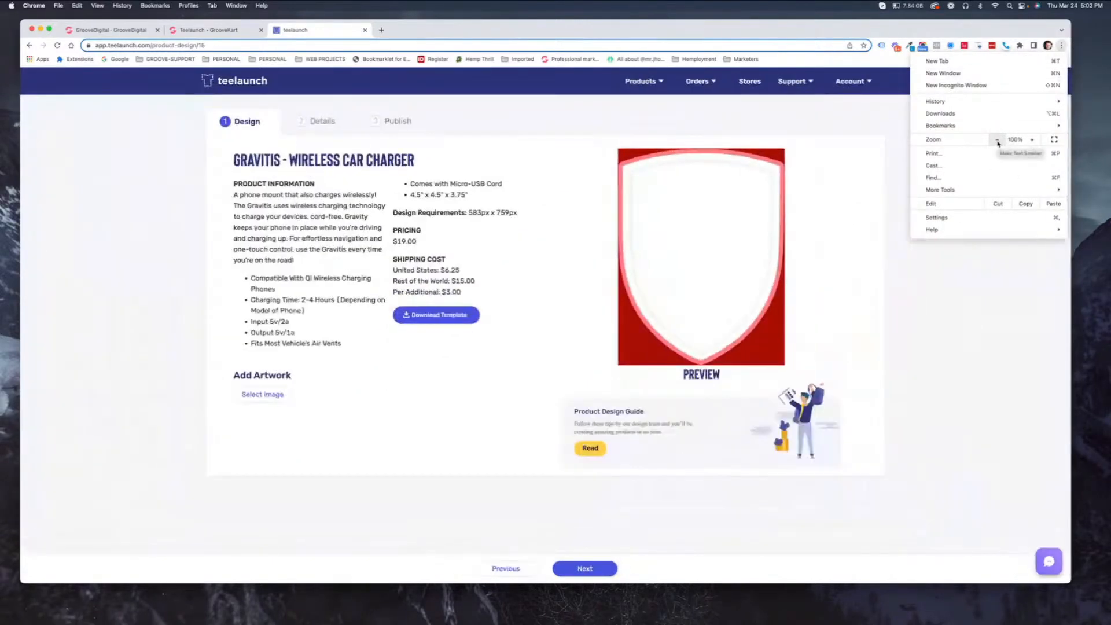
pyautogui.click(269, 397)
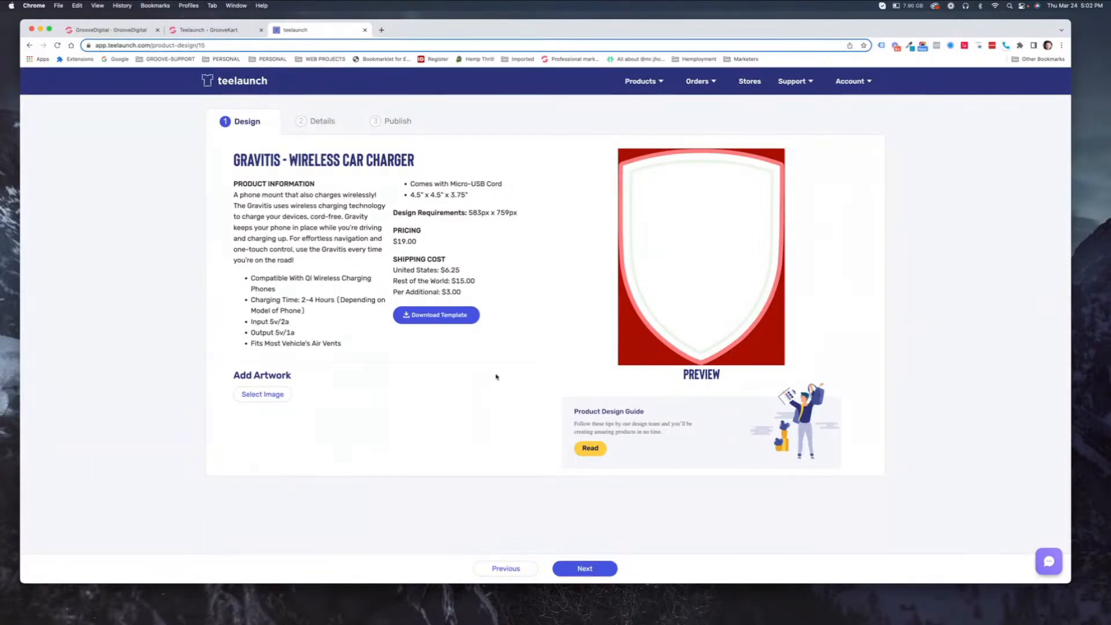
pyautogui.click(249, 394)
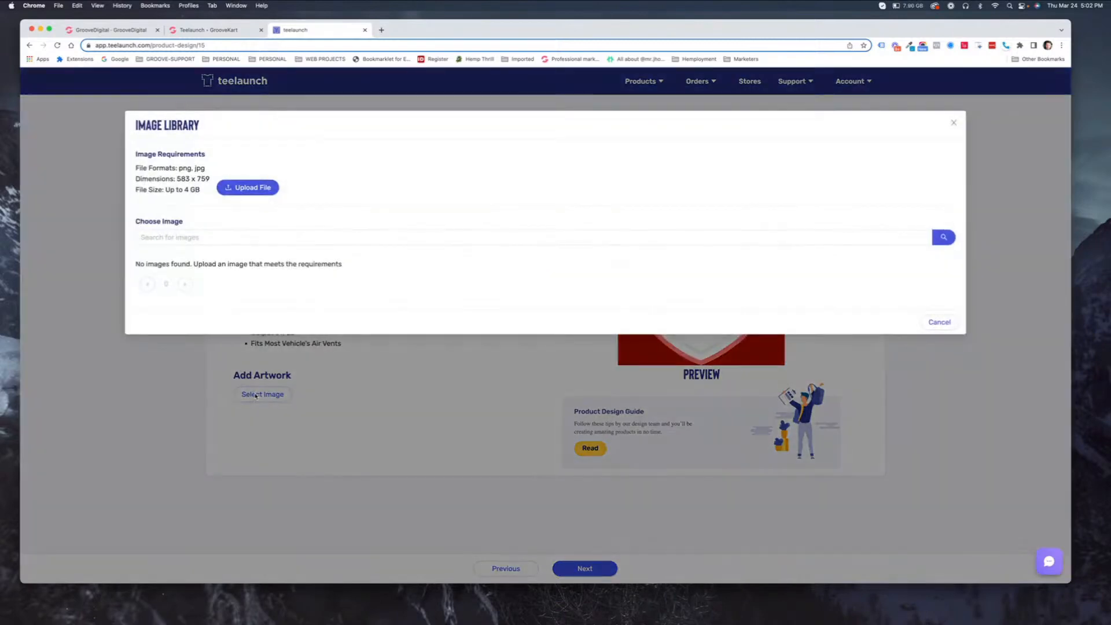
# - Upload cat-design-new-teelaunch.png as the charger artwork
pyautogui.click(250, 186)
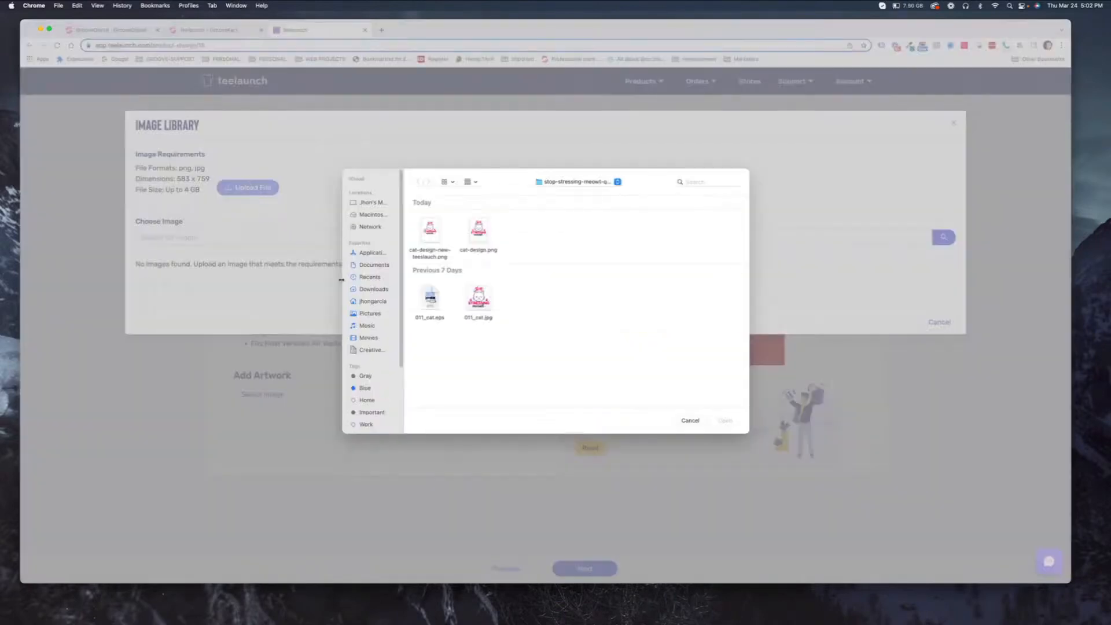
pyautogui.click(428, 229)
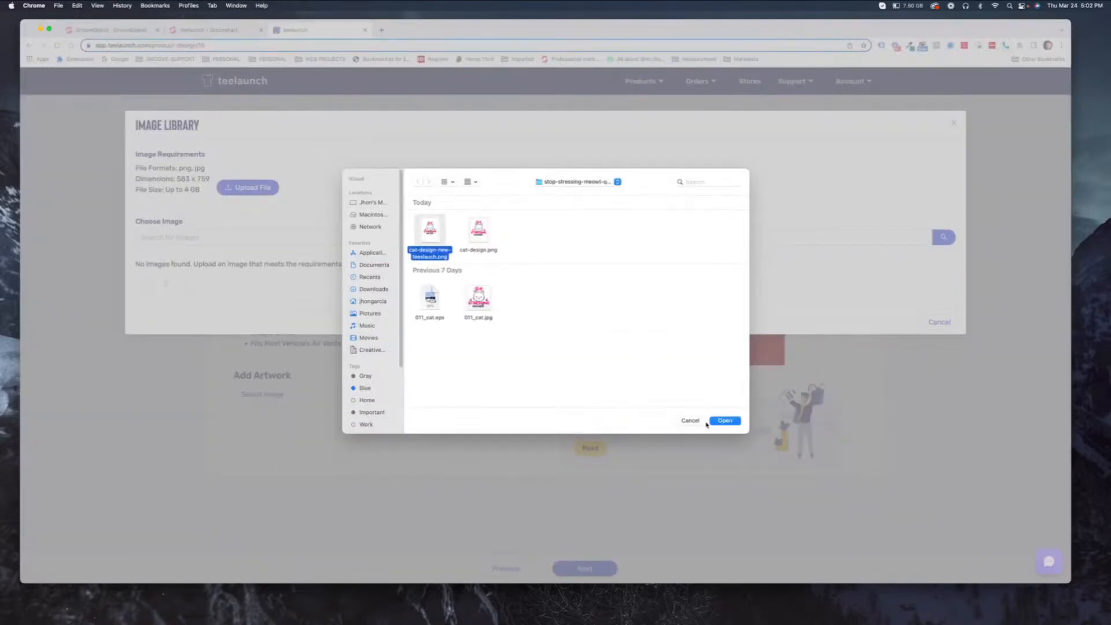
pyautogui.click(723, 420)
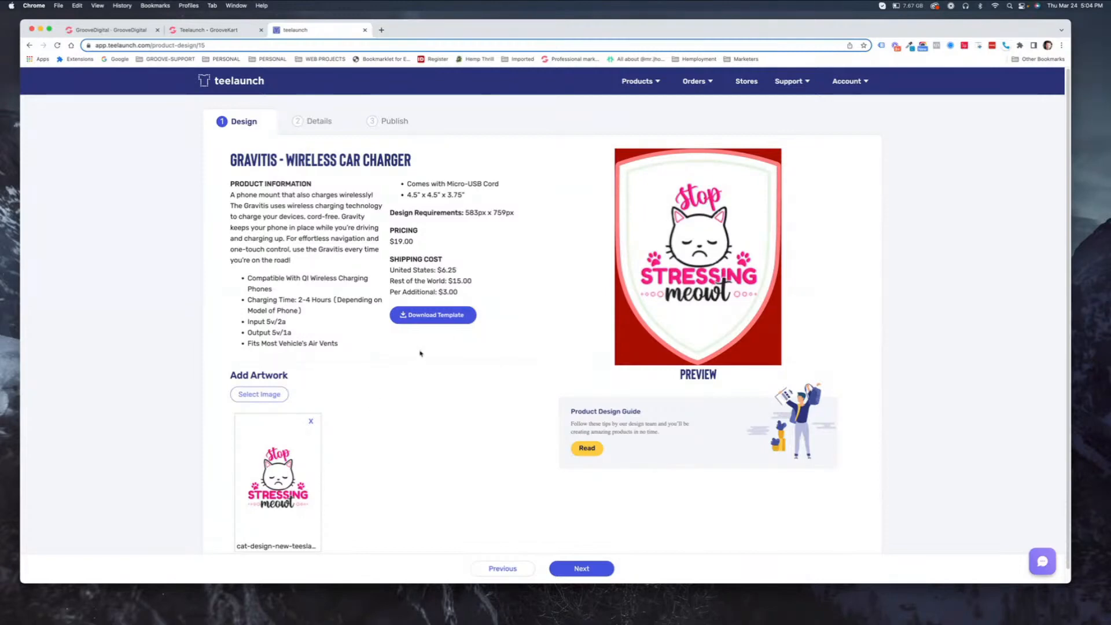
# - Bring the Photoshop window with the Stop Stressing Meowt cat document to the front
pyautogui.moveTo(1098, 622)
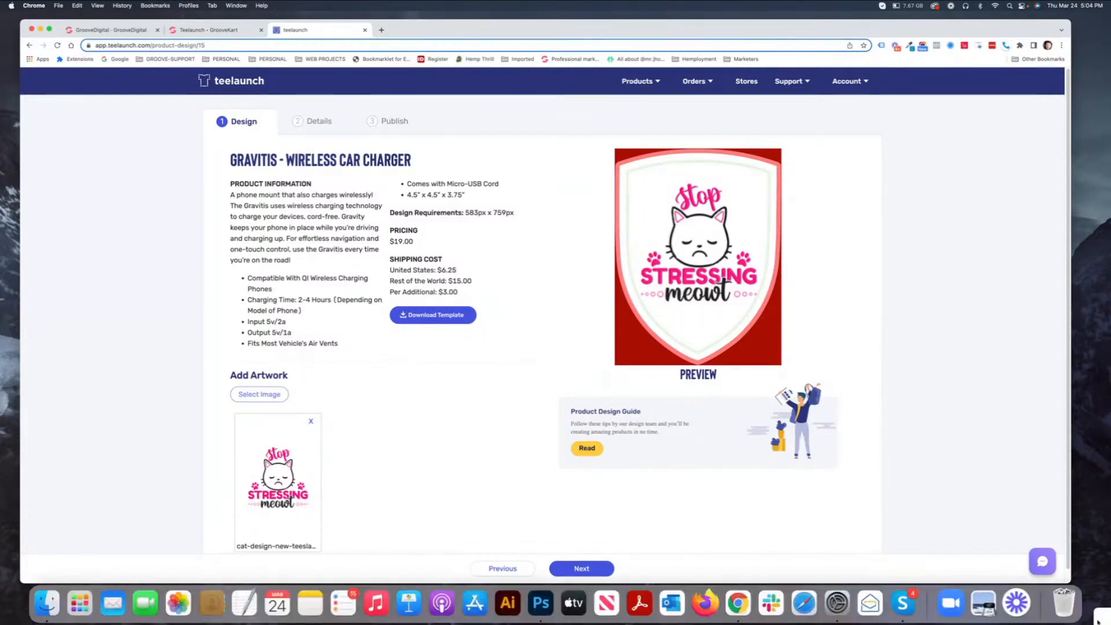
pyautogui.click(540, 606)
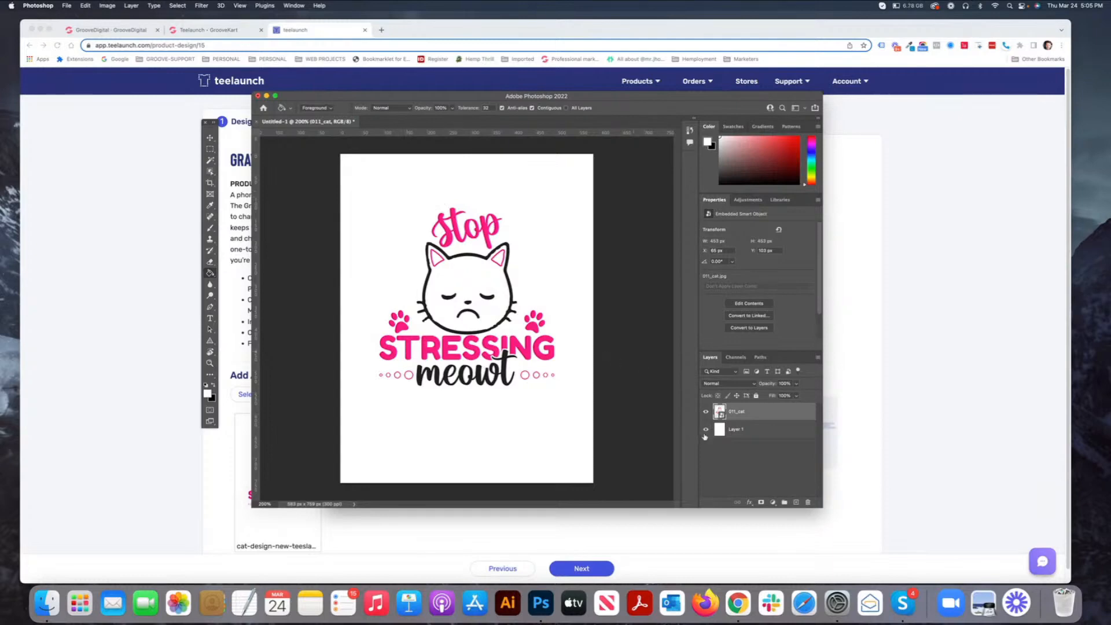
# - Toggle the 011_cat layer, verify 583 × 759 px in Image Size, then return to Chrome
pyautogui.click(705, 412)
pyautogui.click(705, 412)
pyautogui.click(105, 6)
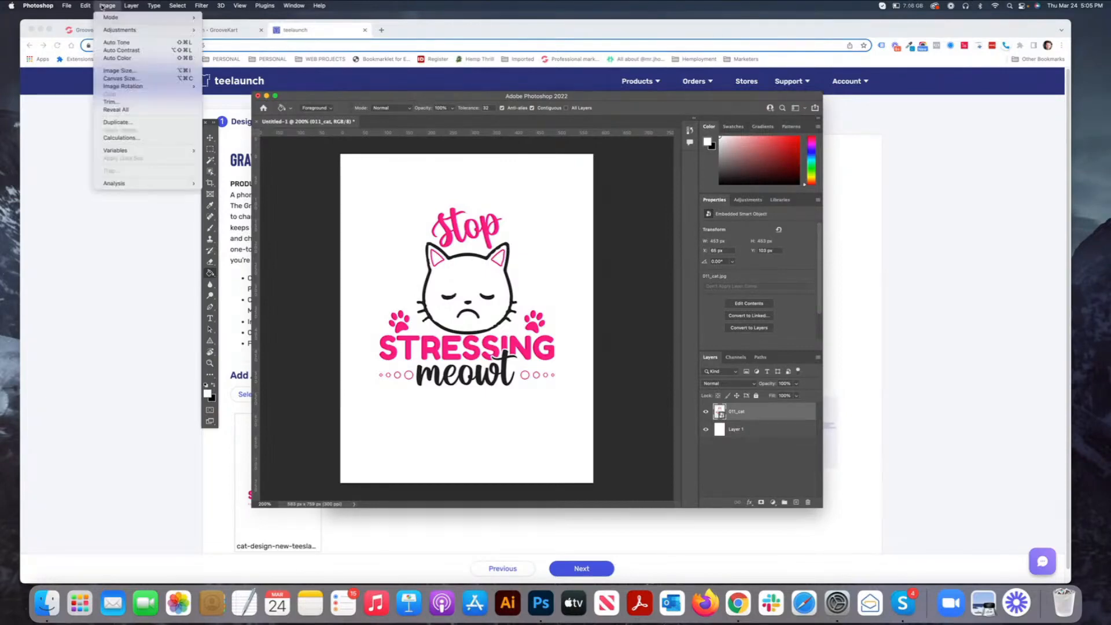
pyautogui.click(129, 70)
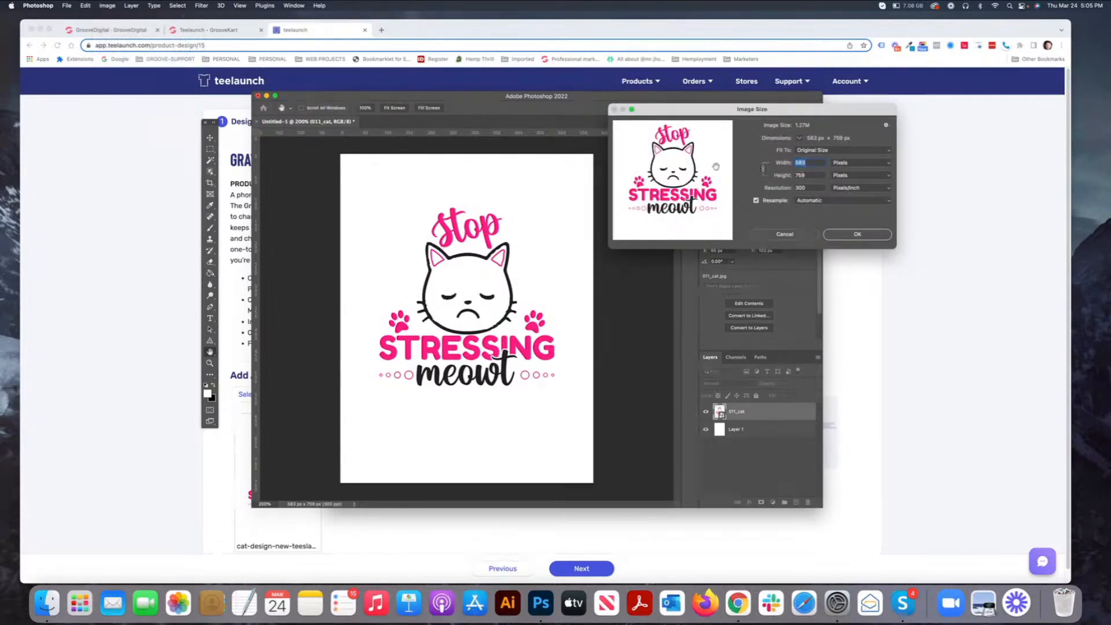
pyautogui.click(186, 302)
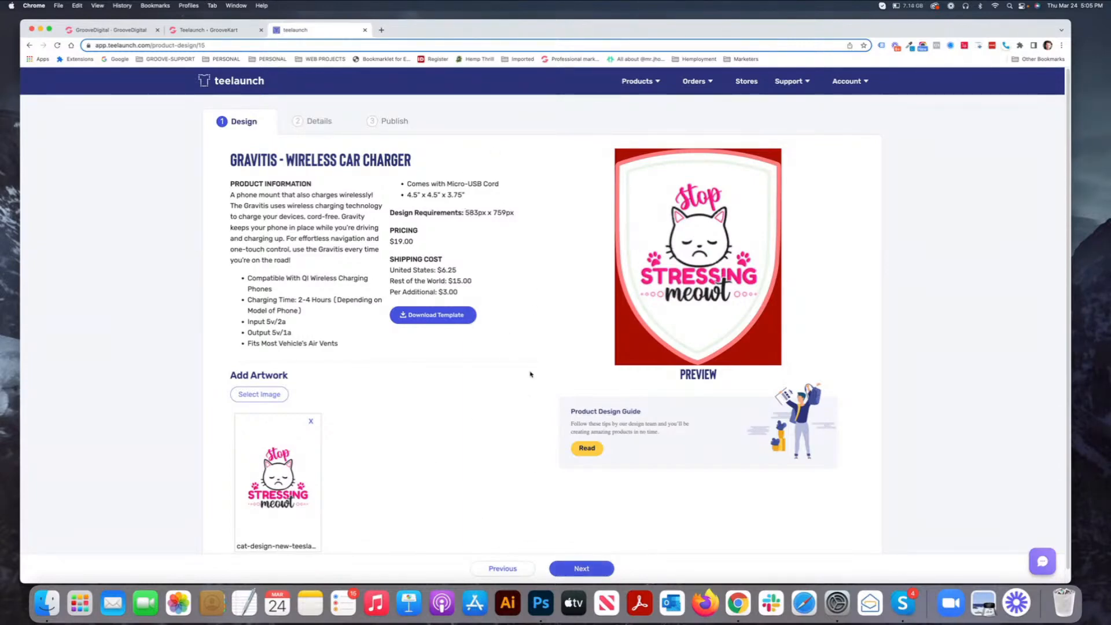
# - Go to the Details step and tick both mockups under Mockups to send to store
pyautogui.click(589, 570)
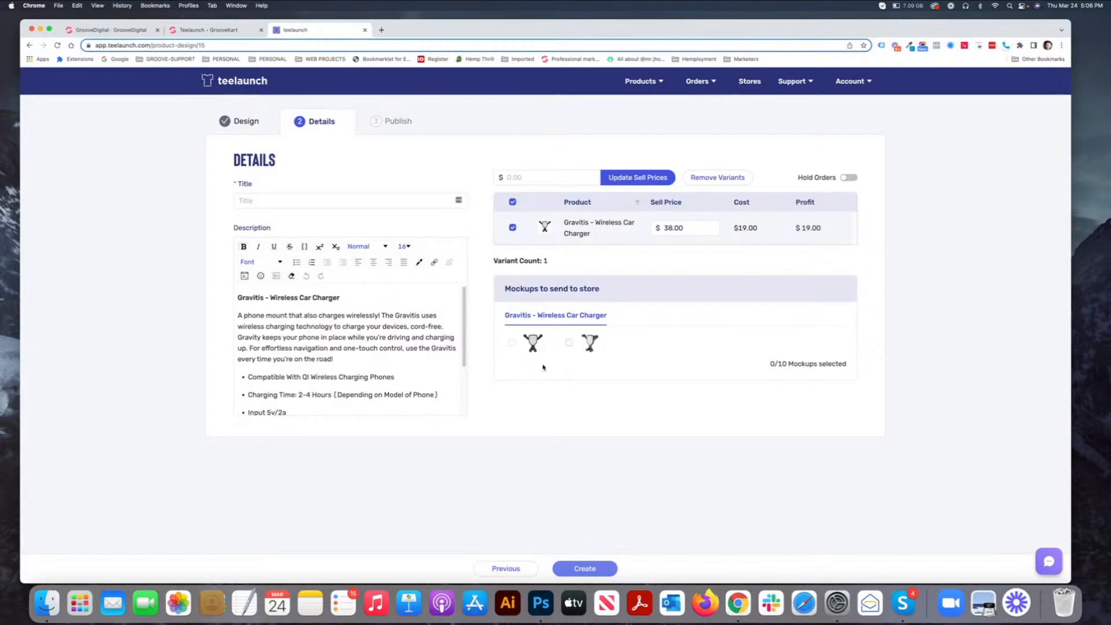
pyautogui.click(512, 344)
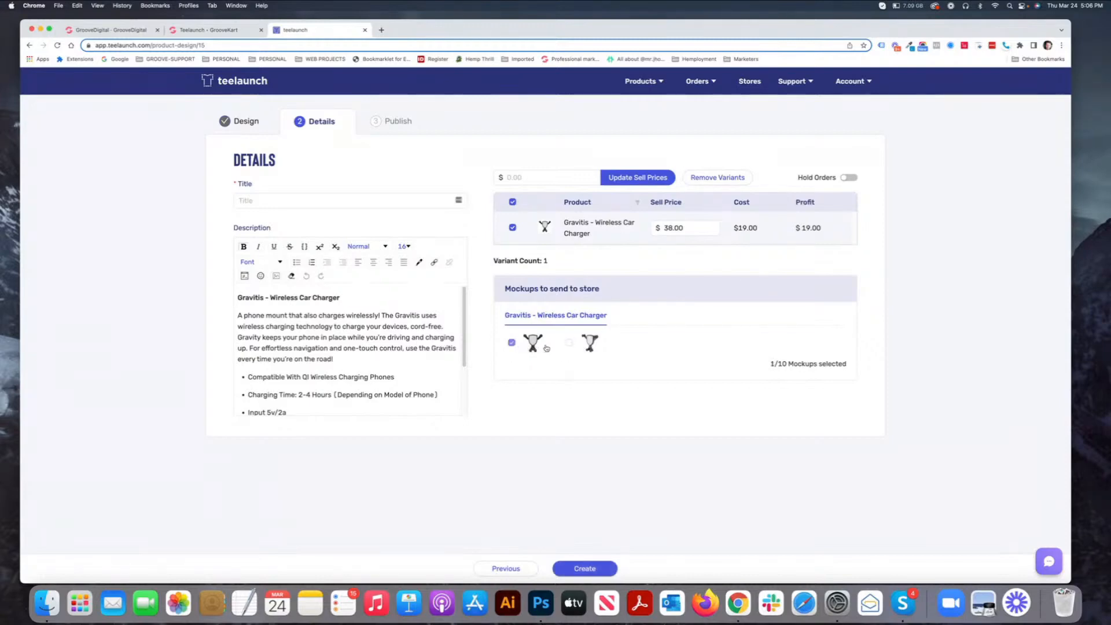
pyautogui.click(569, 342)
# - Title the Gravitis charger 'Stop Stressing Meowt Phone Charger', fixing typos, and create the product
pyautogui.click(339, 198)
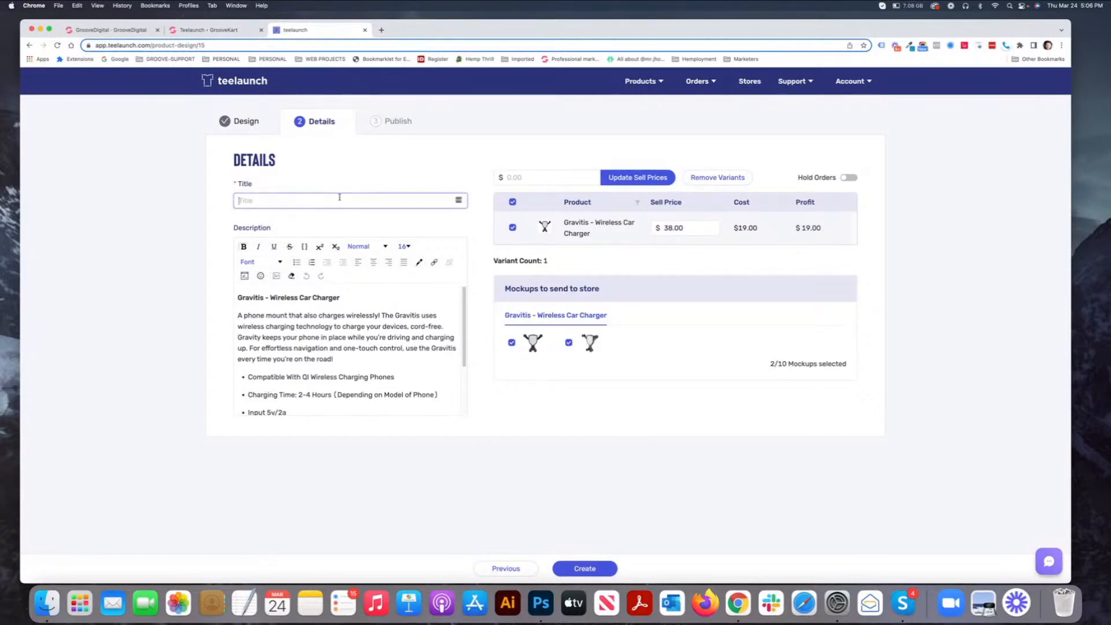
pyautogui.write('Stre')
pyautogui.press('BackSpace')
pyautogui.press('BackSpace')
pyautogui.press('BackSpace')
pyautogui.press('BackSpace')
pyautogui.write('Ste')
pyautogui.write('essing')
pyautogui.click(239, 200)
pyautogui.write('Stop Stressing')
pyautogui.write(' Me')
pyautogui.write('ouw')
pyautogui.press('BackSpace')
pyautogui.press('BackSpace')
pyautogui.write('w')
pyautogui.write(' Phone Charger')
pyautogui.click(307, 201)
pyautogui.write('t')
pyautogui.scroll(-3, 466, 303)
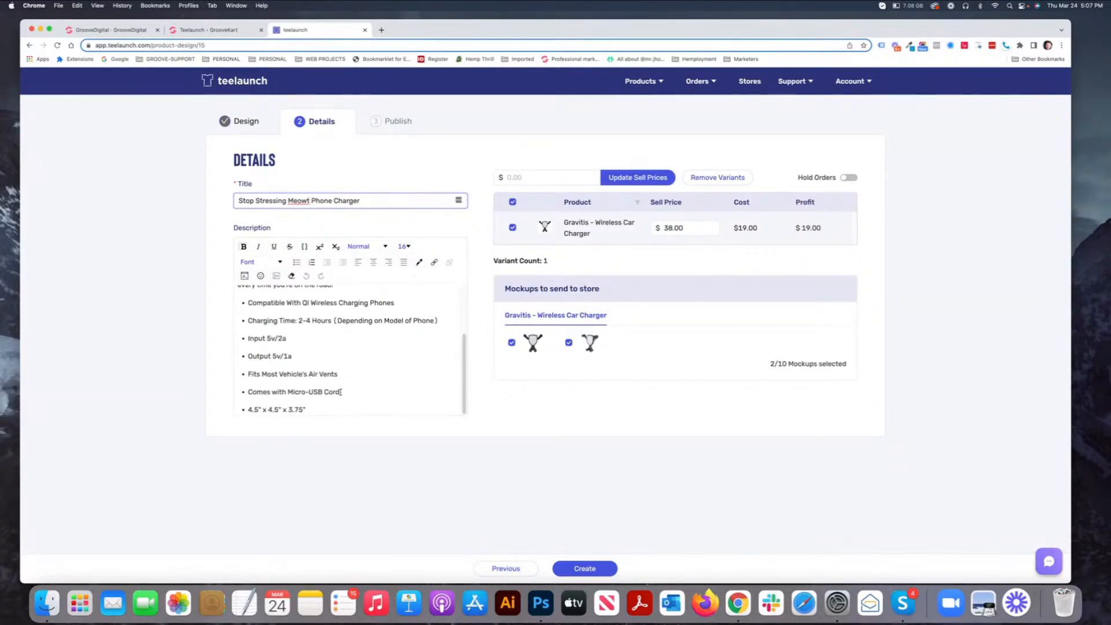
pyautogui.click(582, 569)
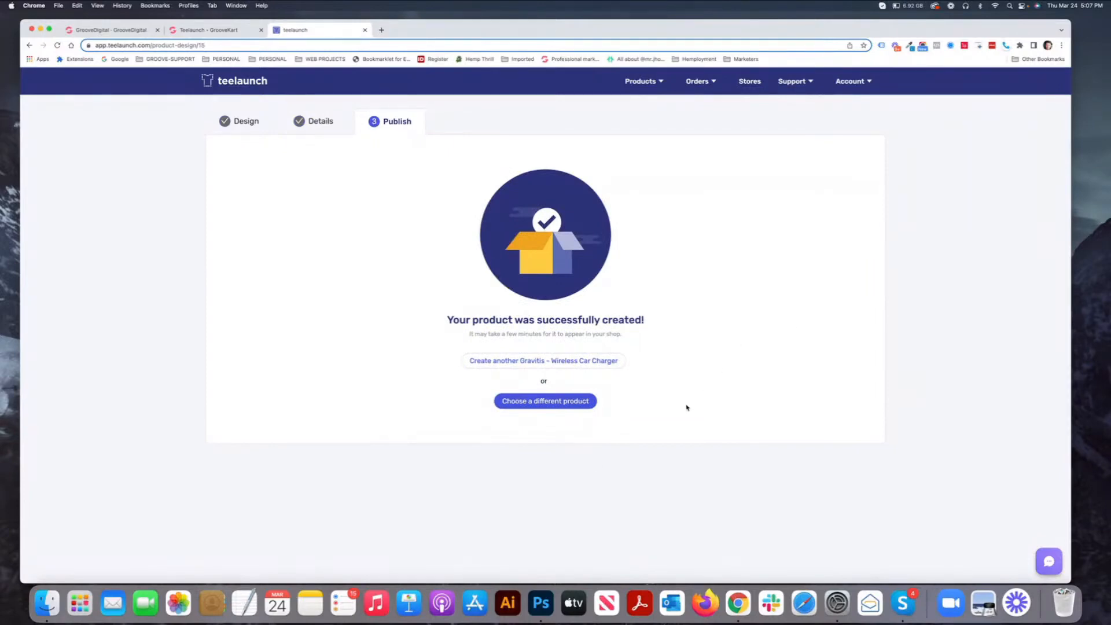
# - Switch to the Teelaunch - GrooveKart store tab
pyautogui.click(195, 32)
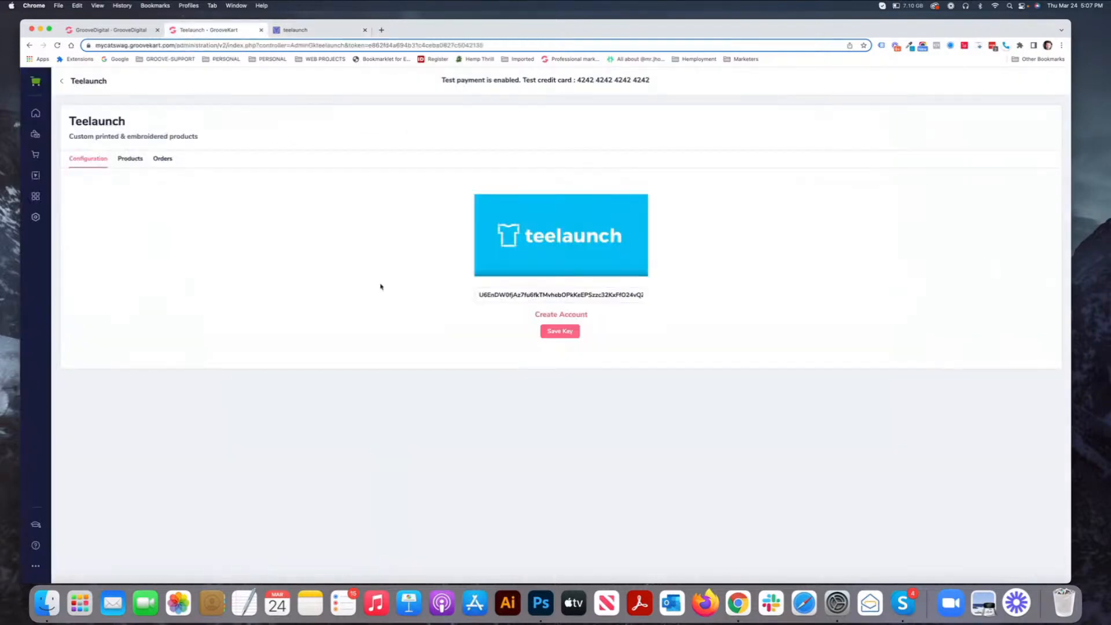
# - Check the Teelaunch Products import list, reloading to look for the new charger
pyautogui.click(126, 163)
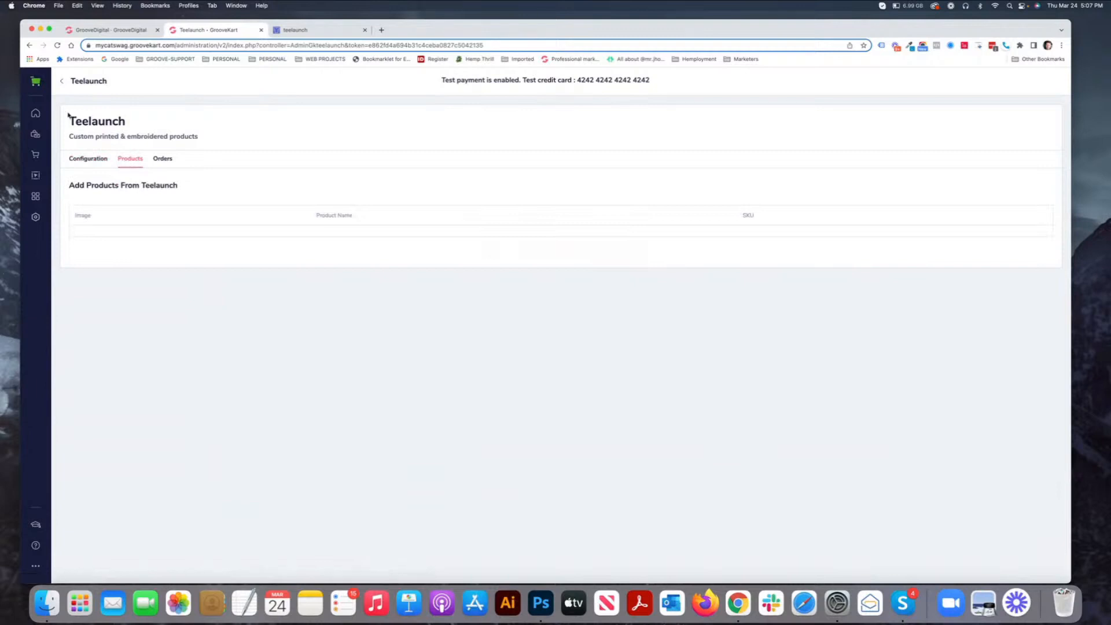
pyautogui.click(57, 46)
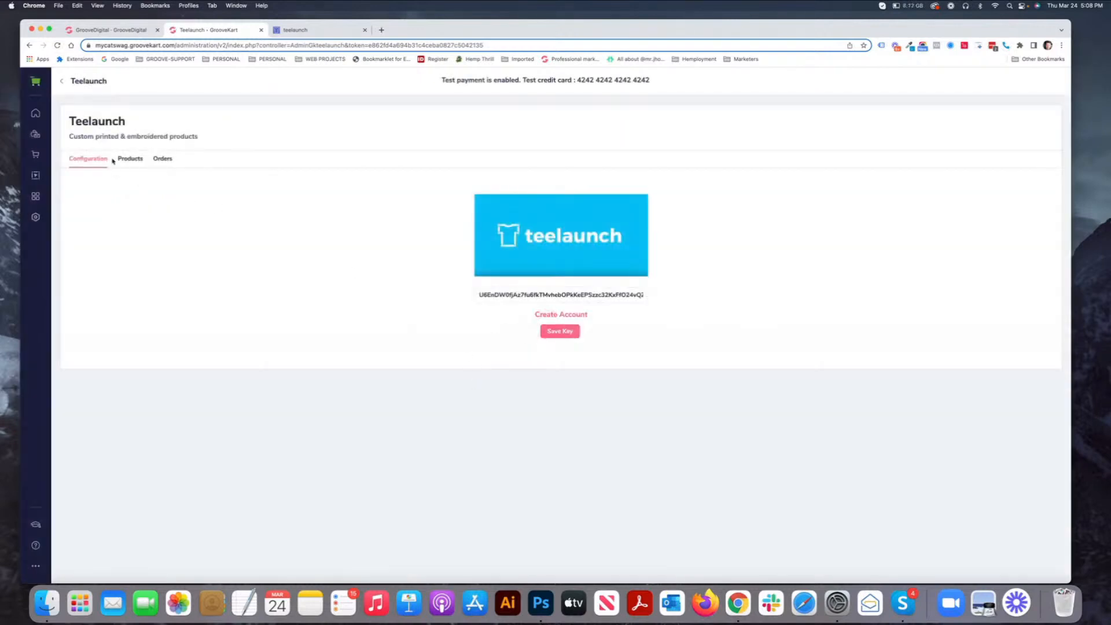
pyautogui.click(129, 159)
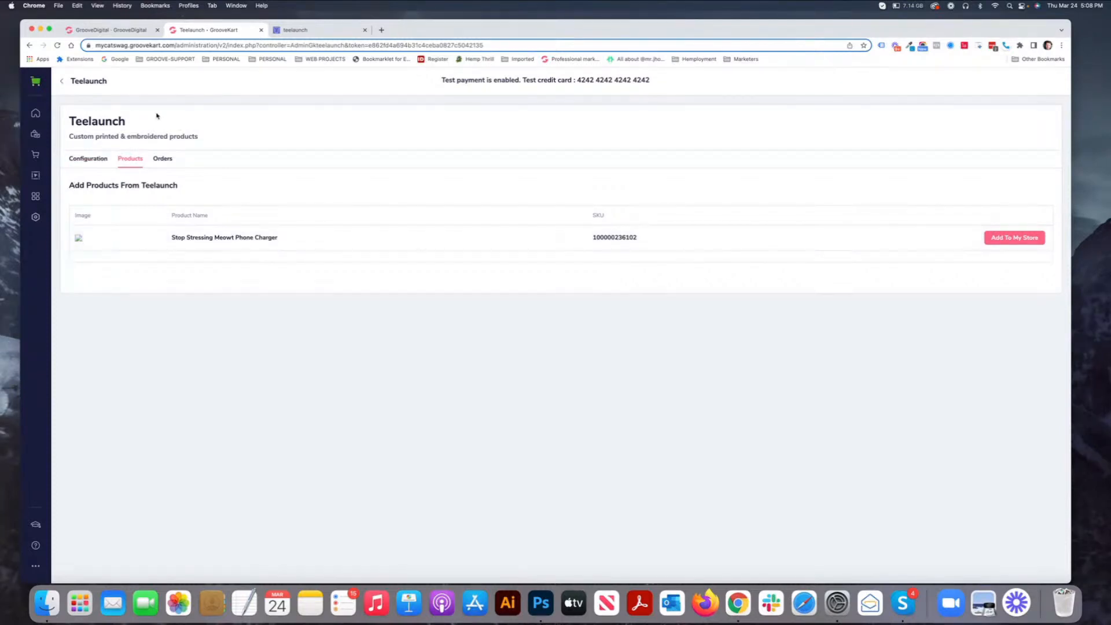
pyautogui.click(56, 46)
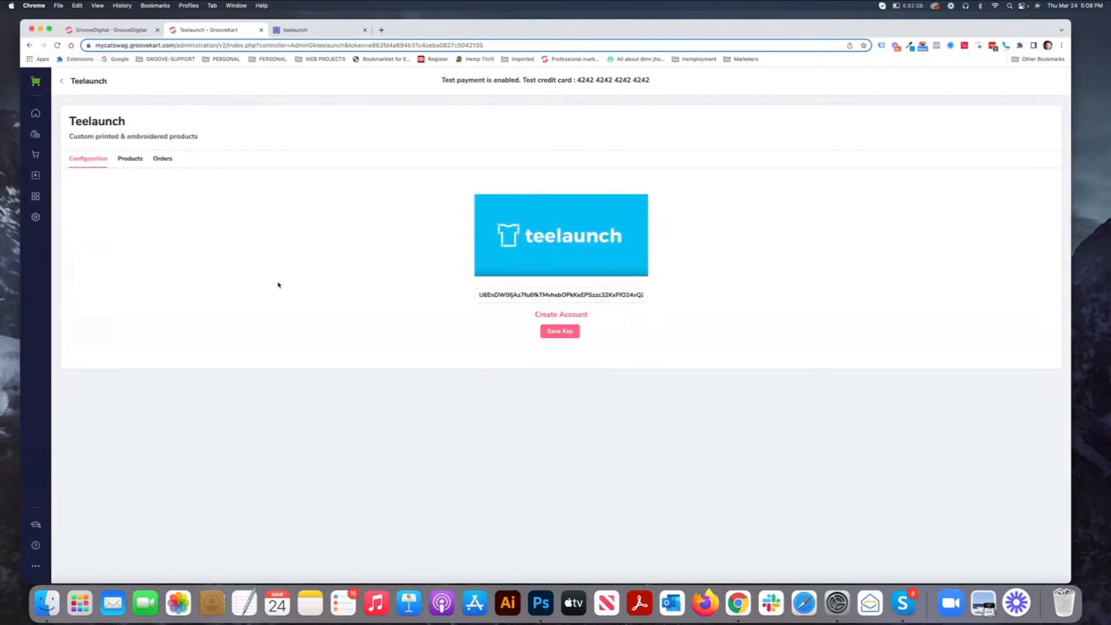
pyautogui.click(130, 159)
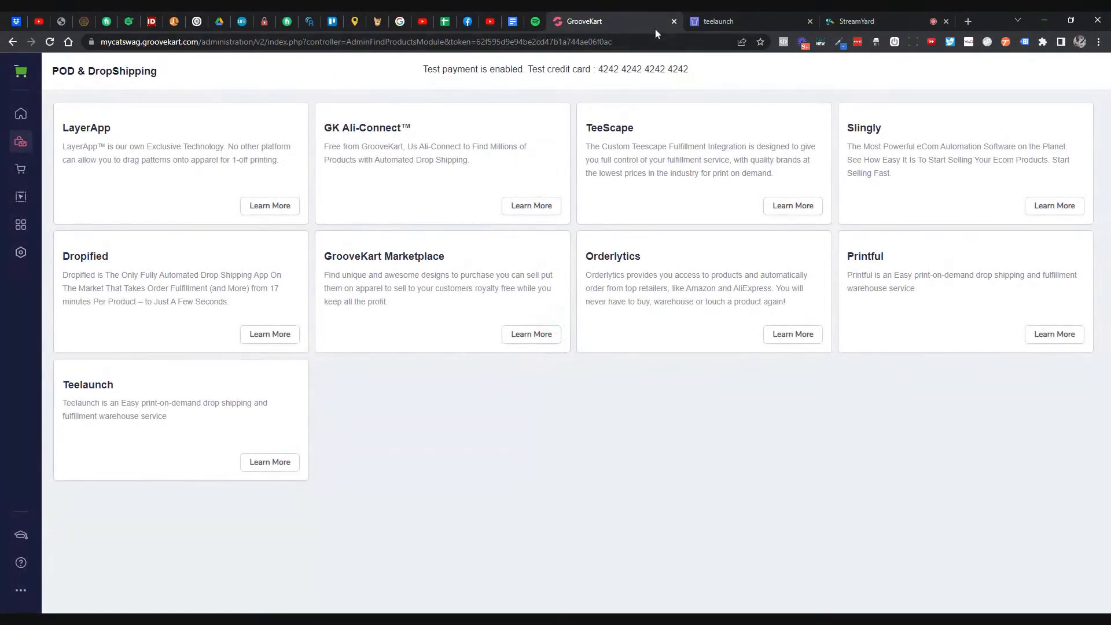
# - Close the cat design preview and pick District Womens V-Neck from teelaunch's Apparel catalog
pyautogui.click(698, 21)
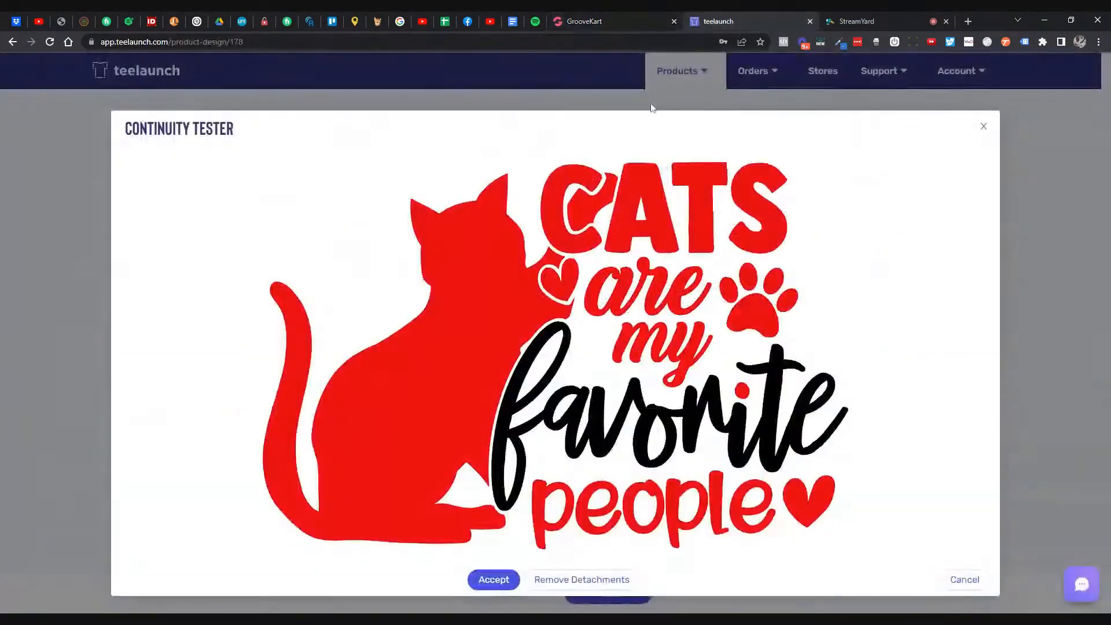
pyautogui.click(983, 126)
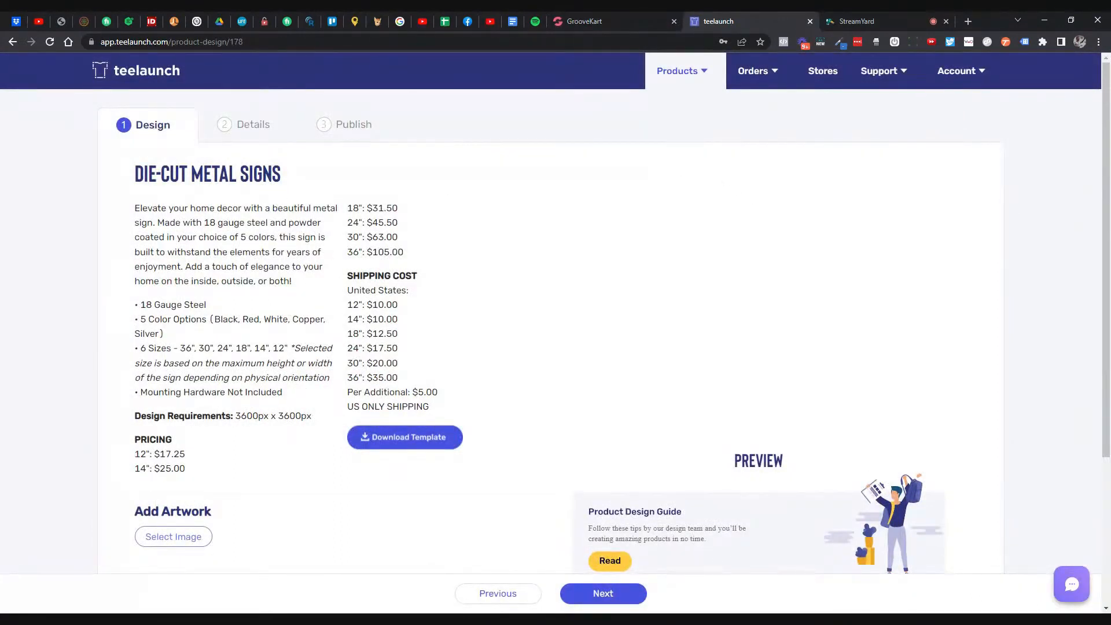
pyautogui.click(13, 41)
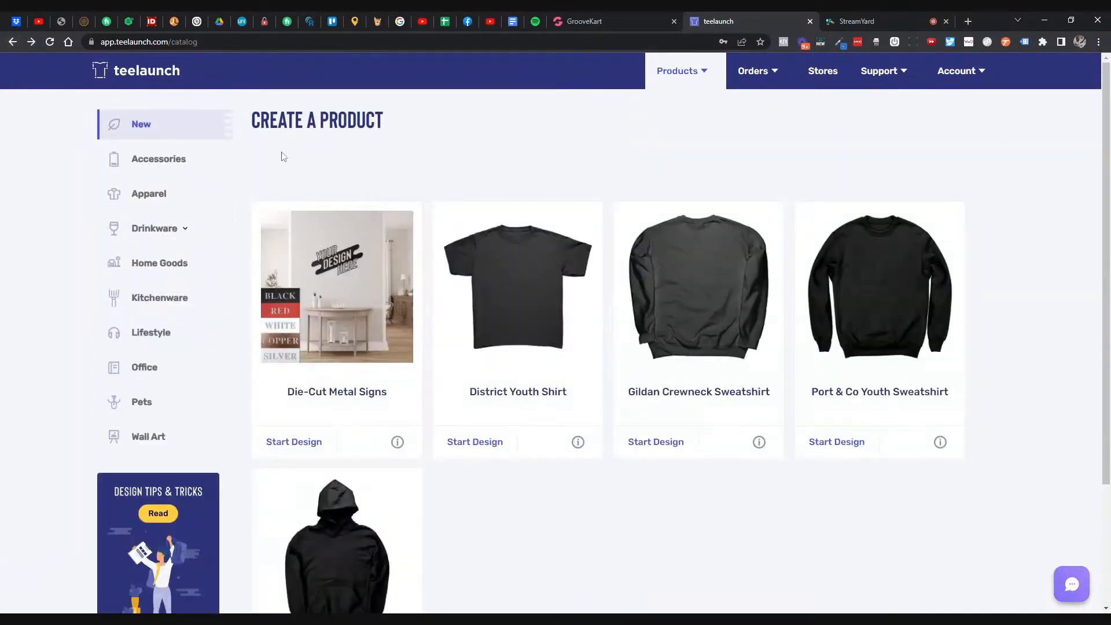
pyautogui.click(171, 199)
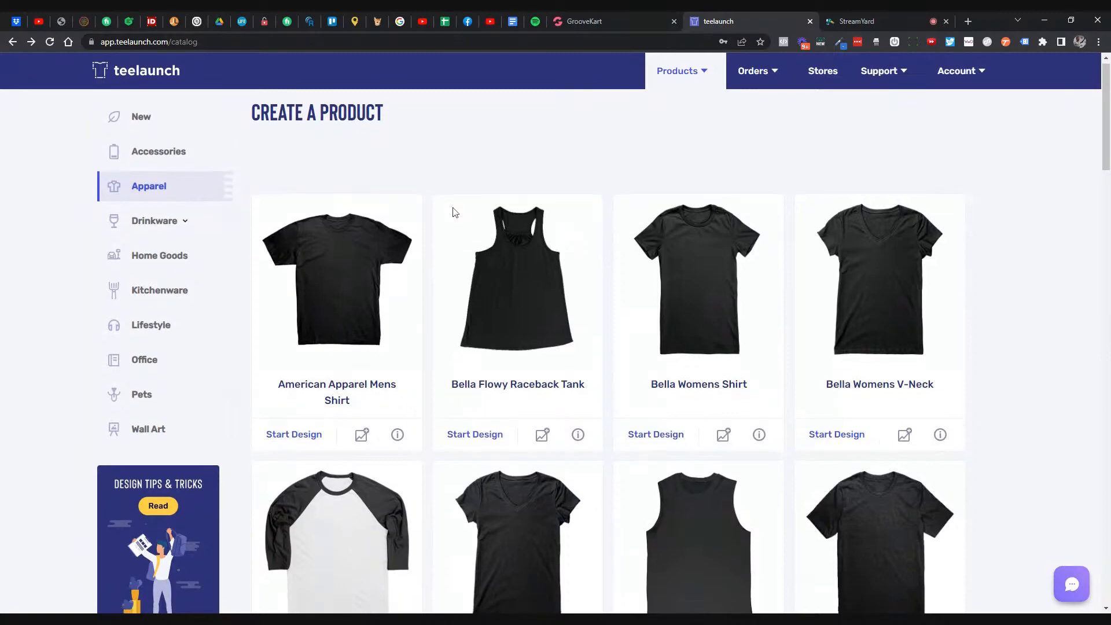
pyautogui.scroll(-3, 452, 209)
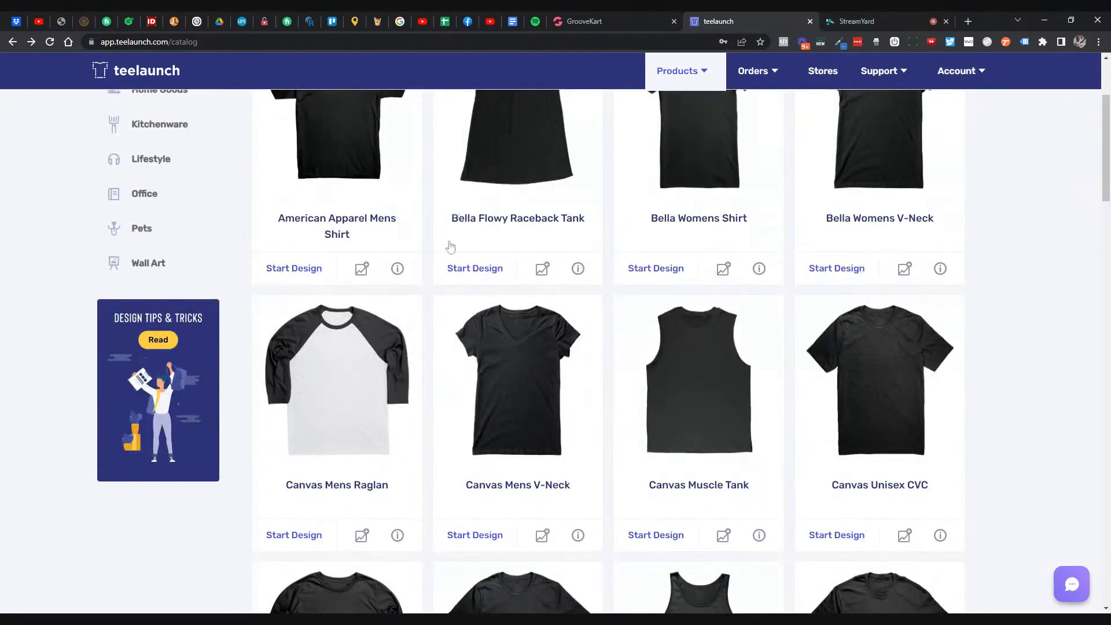
pyautogui.scroll(-3, 429, 248)
pyautogui.scroll(-5, 499, 249)
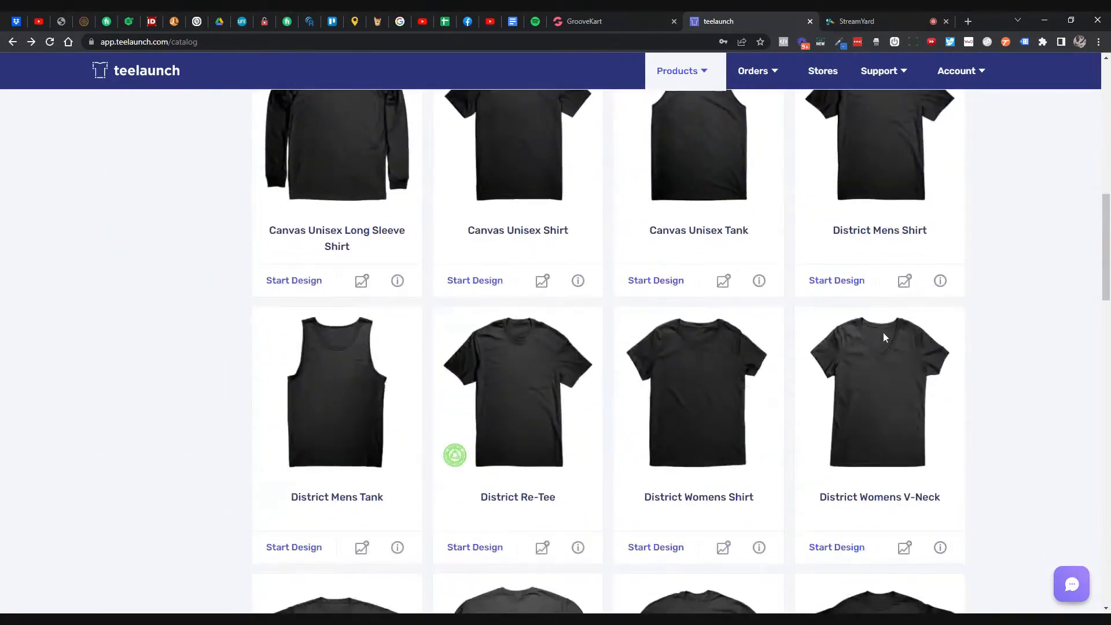
pyautogui.click(888, 364)
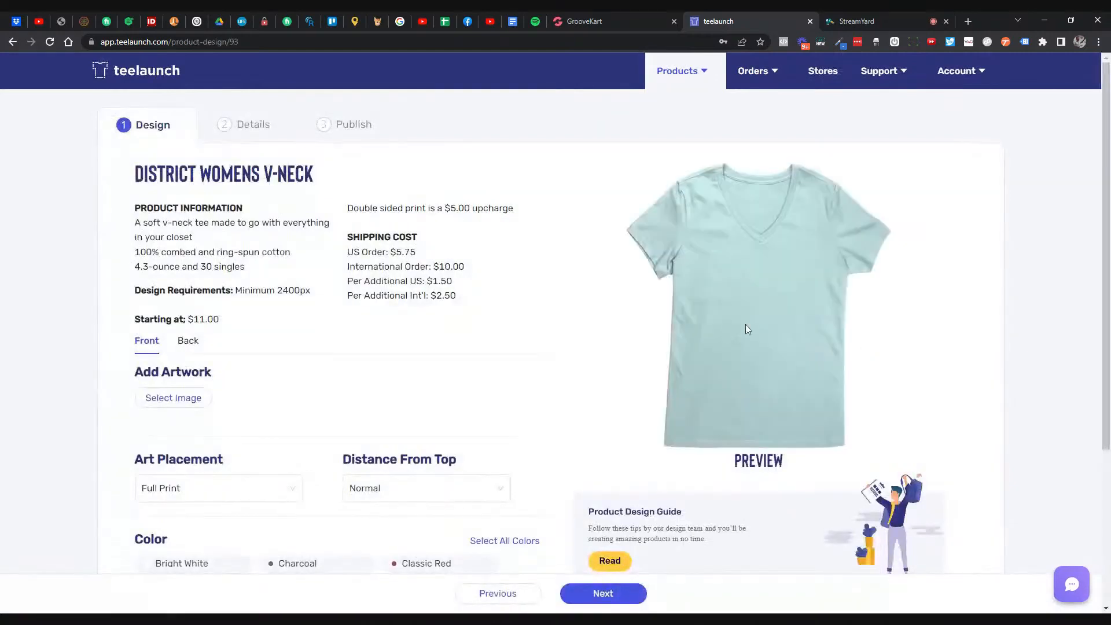
# - Upload 03-24-22-cats_1.png through the Image Library as the V-Neck's front artwork
pyautogui.scroll(-1, 583, 295)
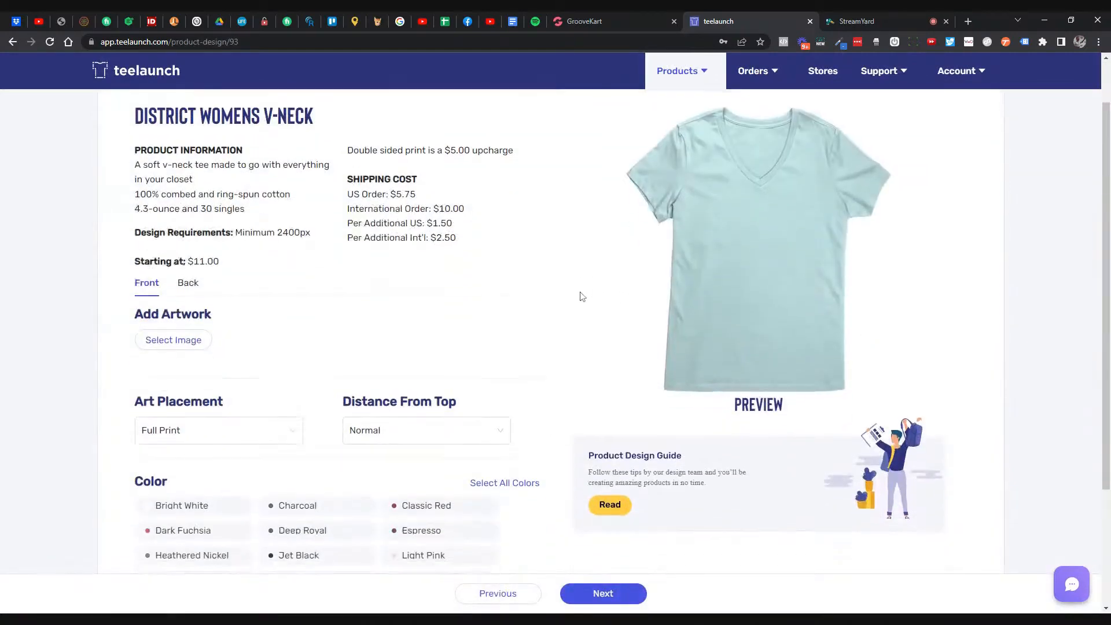
pyautogui.scroll(1, 582, 297)
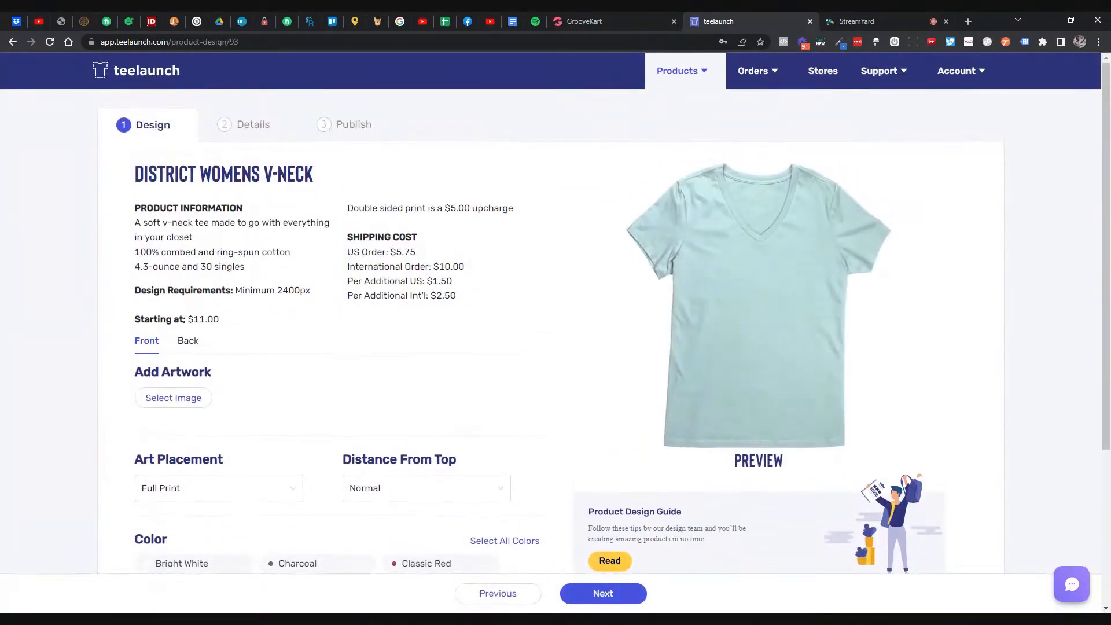
pyautogui.moveTo(235, 291); pyautogui.dragTo(310, 290)
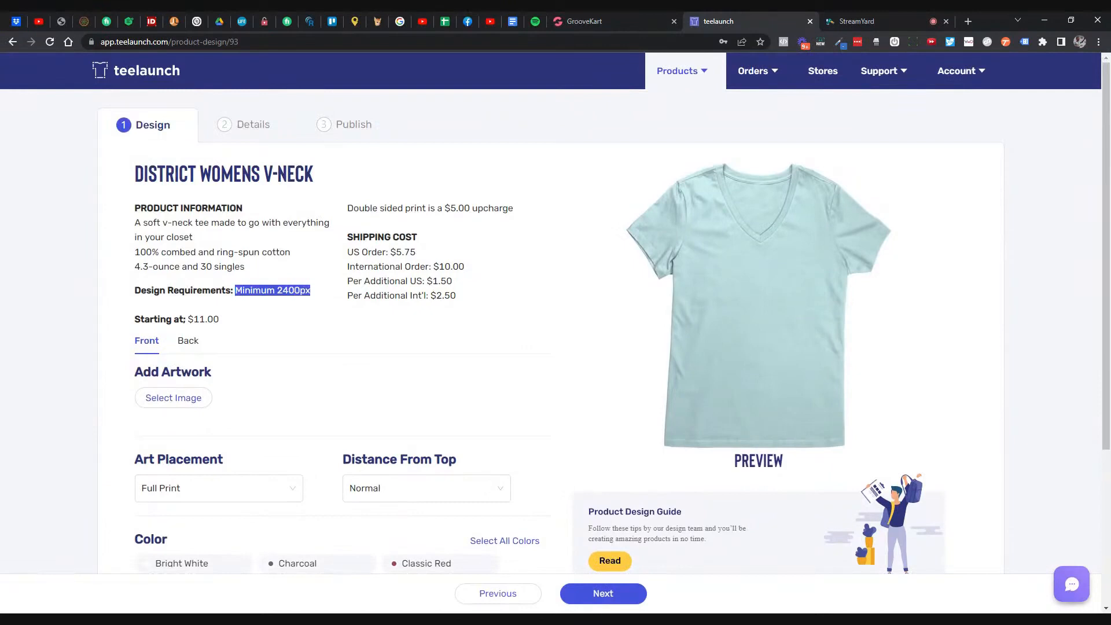
pyautogui.scroll(-1, 303, 300)
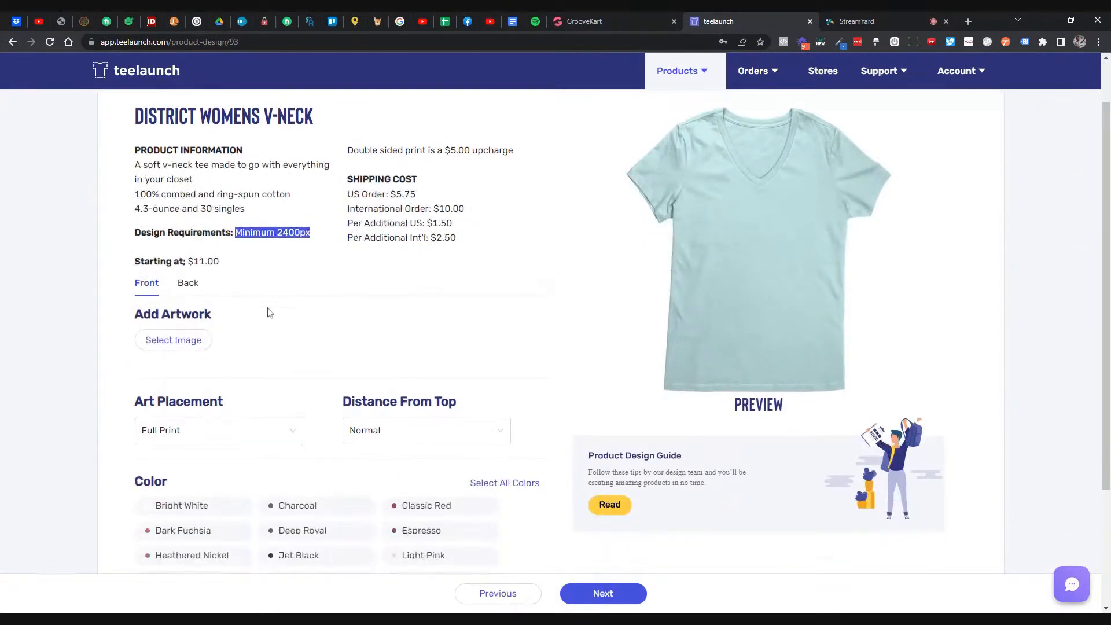
pyautogui.click(197, 340)
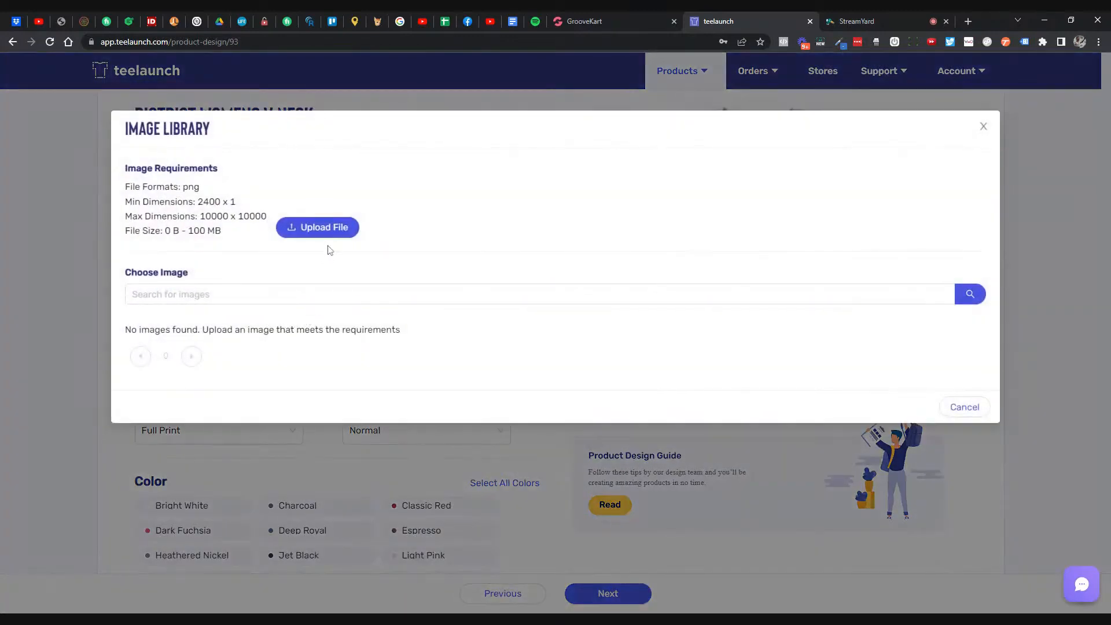
pyautogui.click(336, 230)
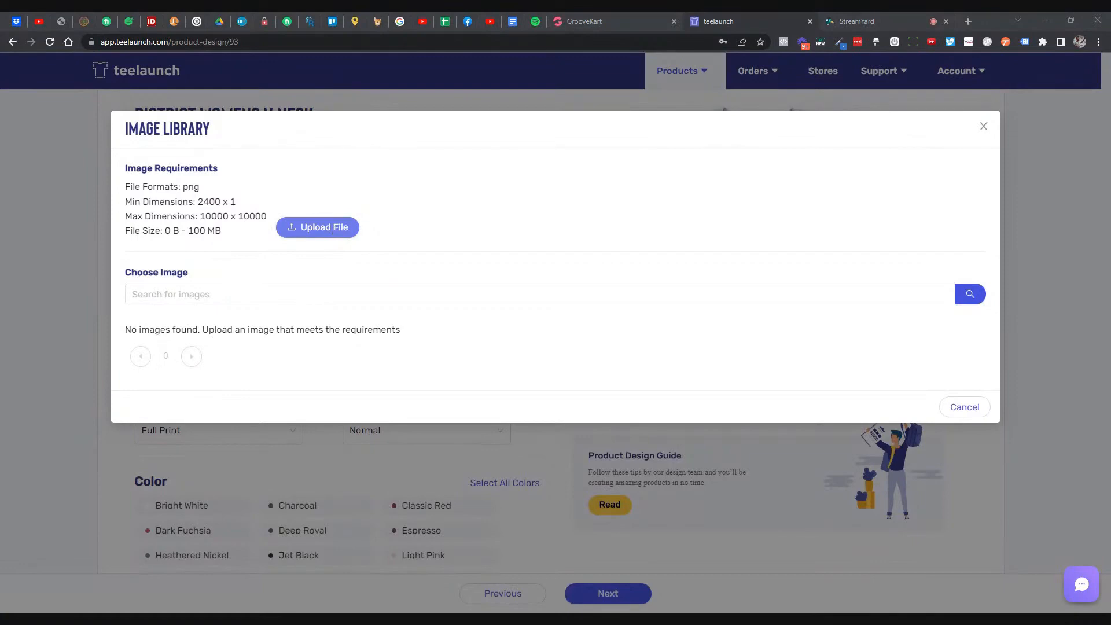
pyautogui.click(445, 281)
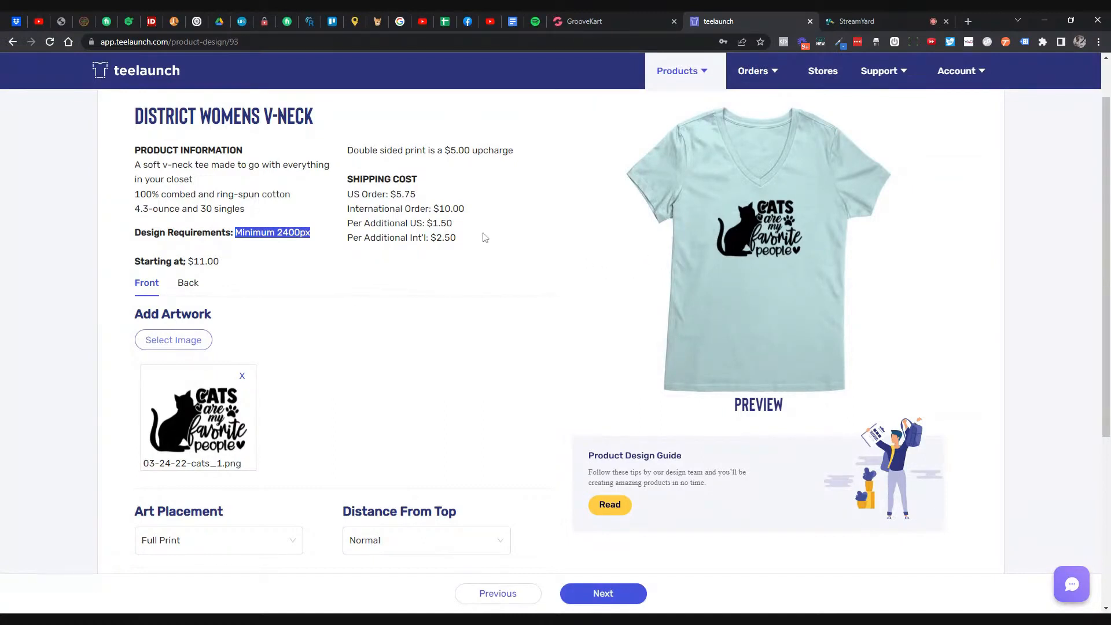
# - Highlight the $5.75 US shipping price and the $5.00 double-sided print upcharge
pyautogui.click(309, 258)
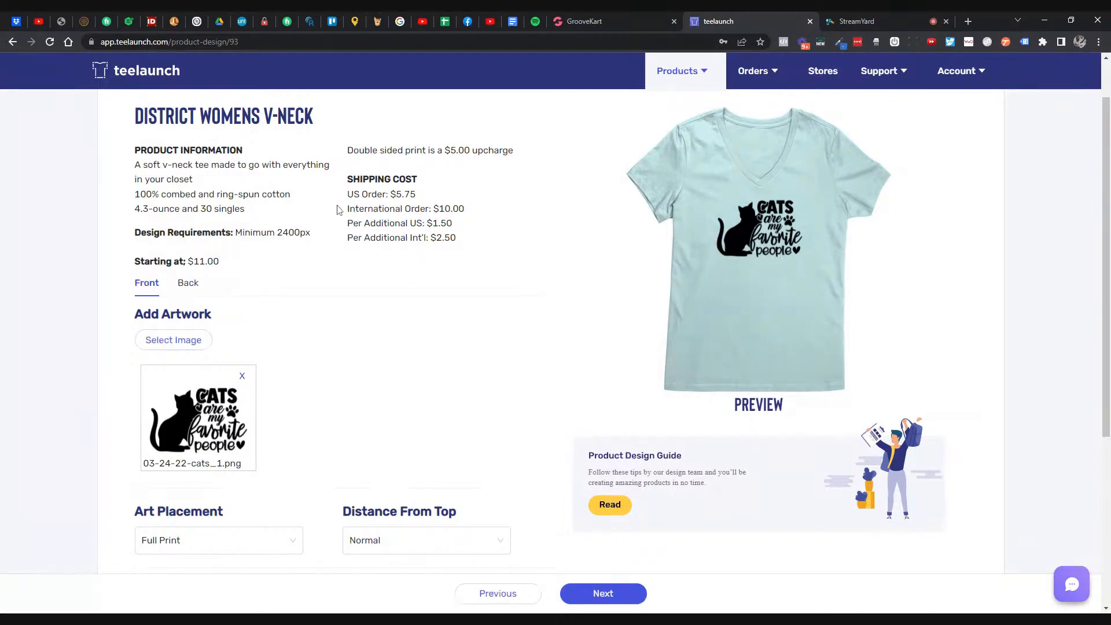
pyautogui.moveTo(390, 195); pyautogui.dragTo(420, 198)
pyautogui.doubleClick(425, 198)
pyautogui.doubleClick(403, 194)
pyautogui.moveTo(442, 150); pyautogui.dragTo(515, 151)
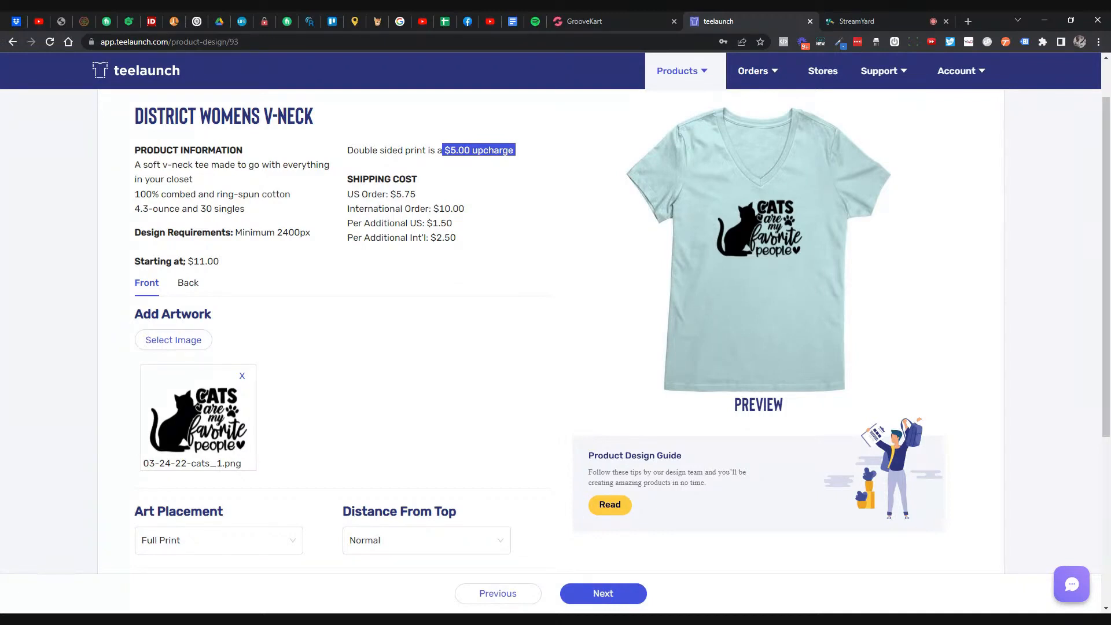
# - Try 3/4 Print, Half Print and Left Chest placements, then return to Full Print
pyautogui.scroll(-1, 486, 272)
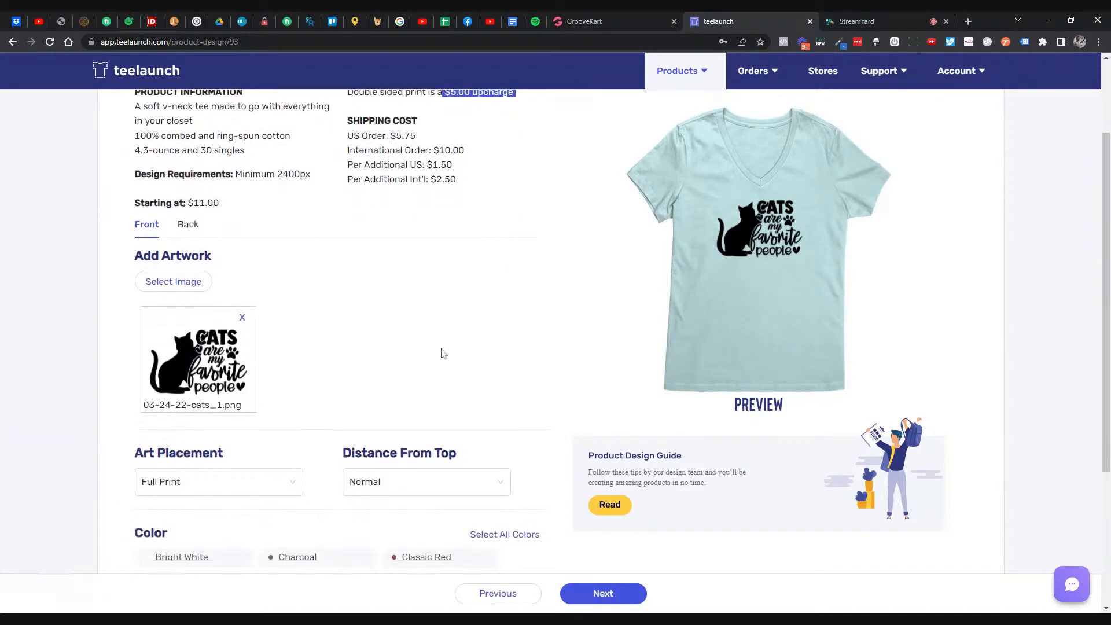
pyautogui.scroll(-1, 443, 353)
pyautogui.click(238, 435)
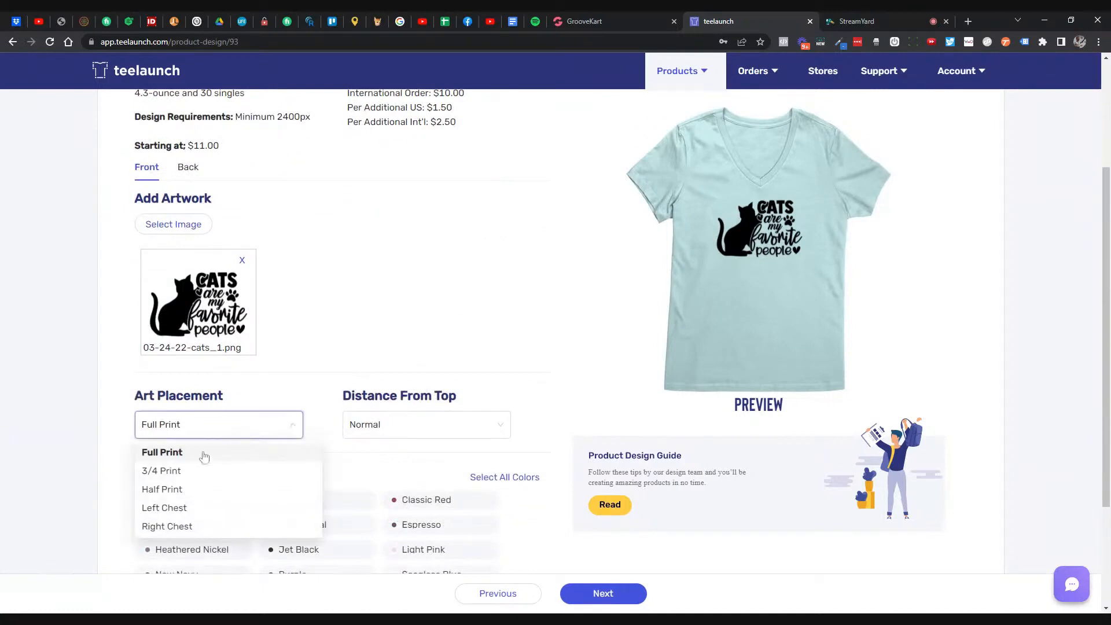
pyautogui.click(188, 471)
pyautogui.click(225, 432)
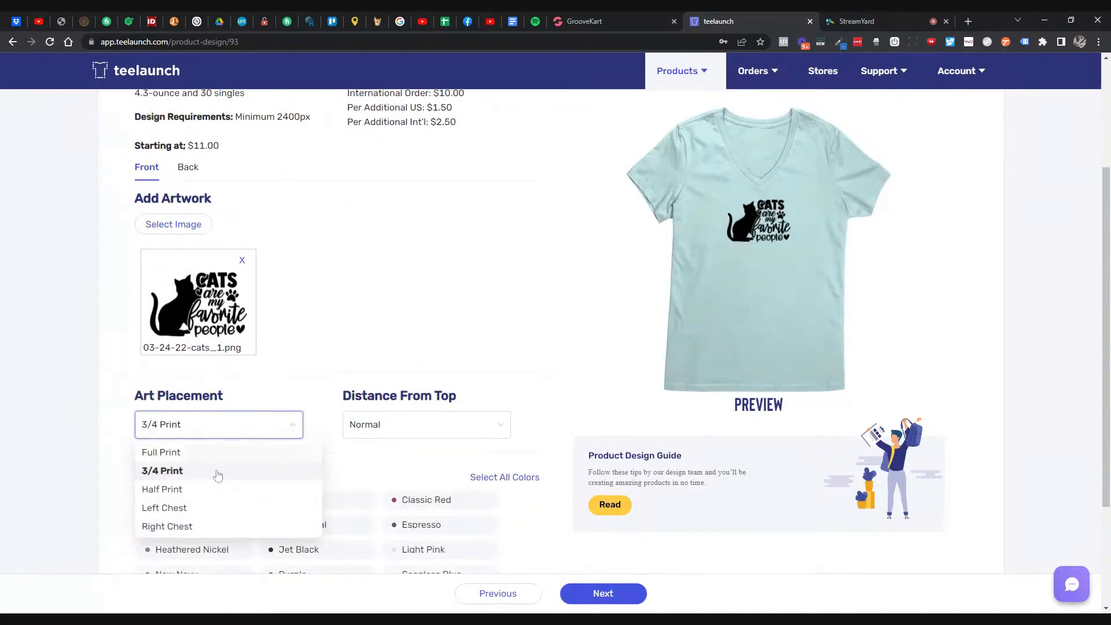
pyautogui.click(208, 491)
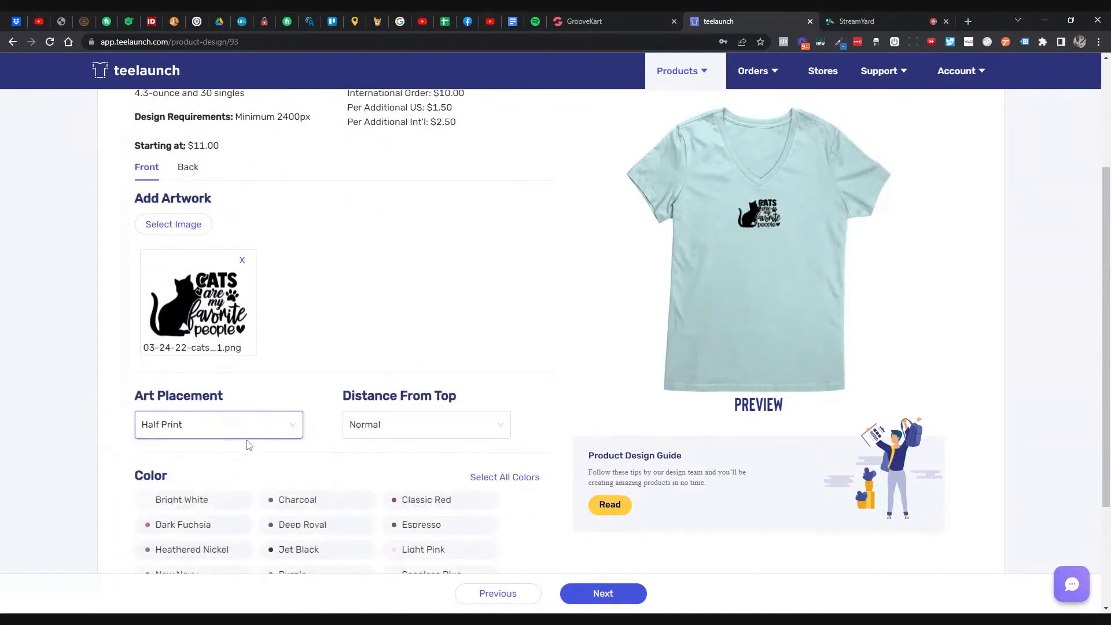
pyautogui.click(247, 435)
pyautogui.click(221, 506)
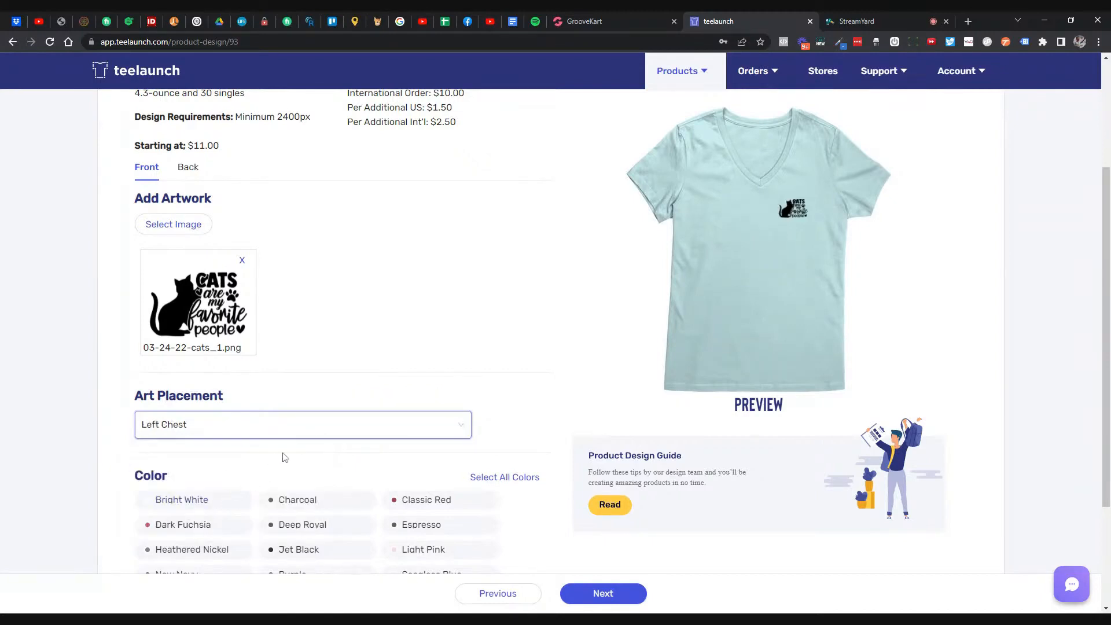
pyautogui.click(290, 431)
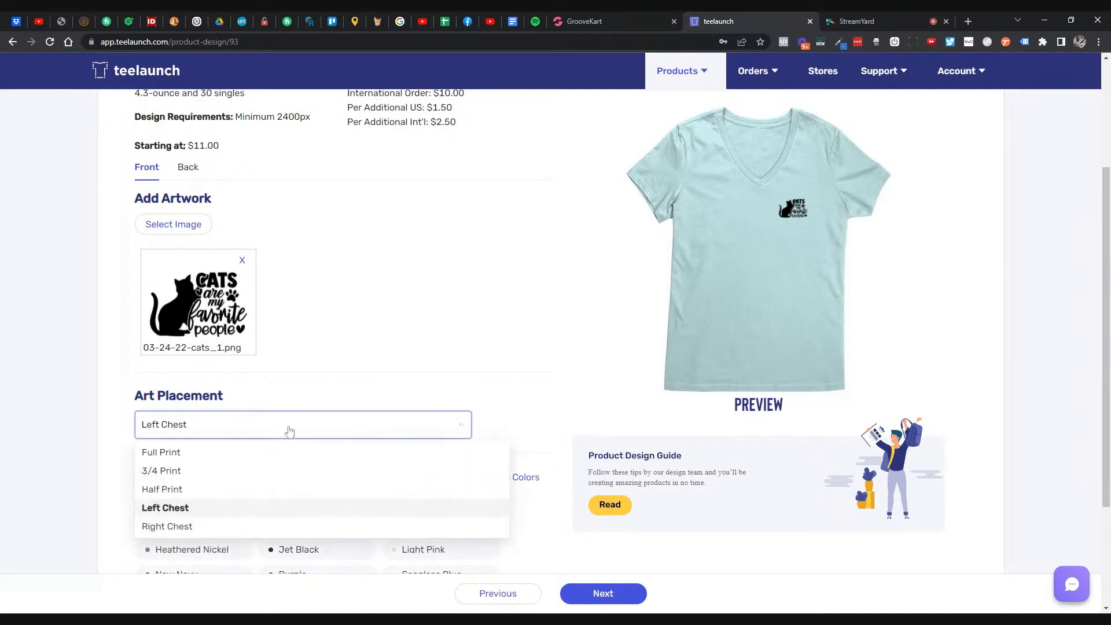
pyautogui.click(185, 454)
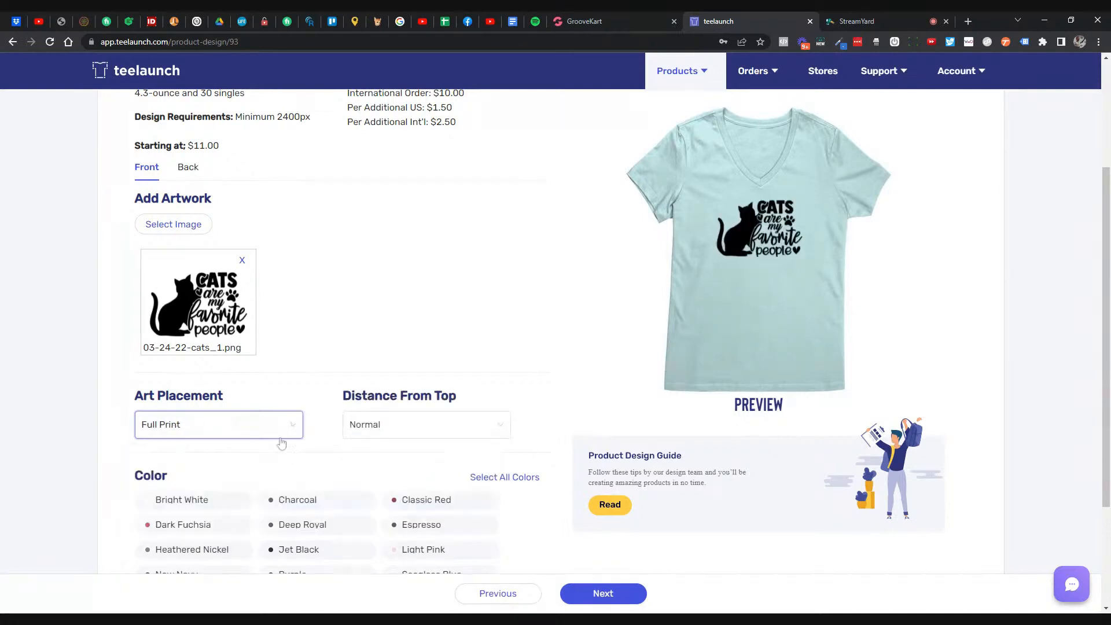
# - Try Double and Triple distance from top, settle on Normal, and check the back view
pyautogui.click(376, 425)
pyautogui.click(362, 470)
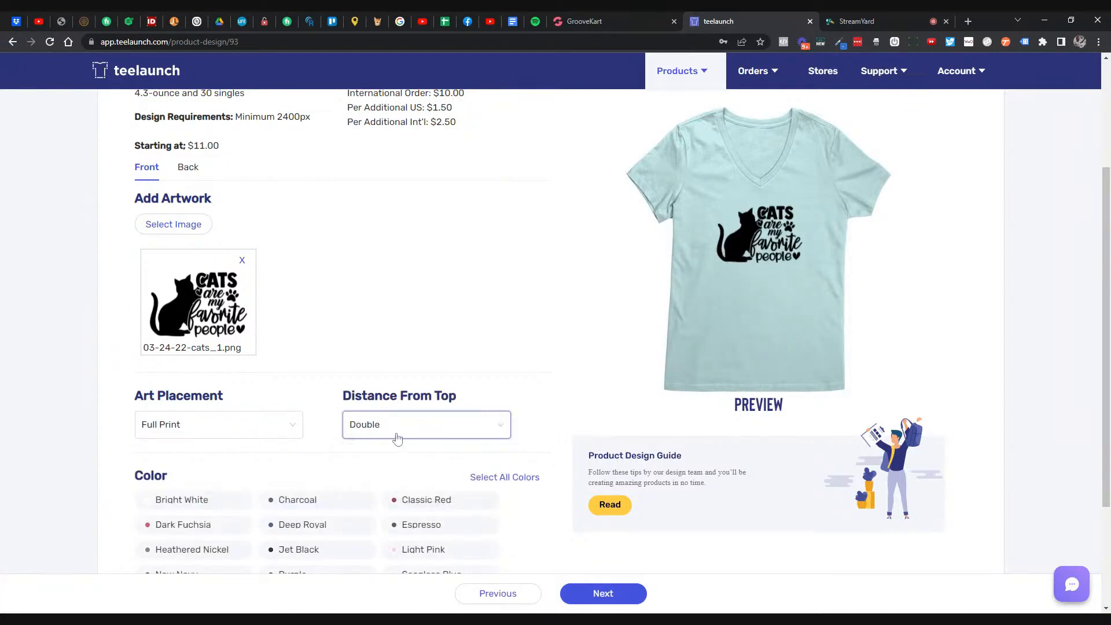
pyautogui.click(397, 438)
pyautogui.click(375, 489)
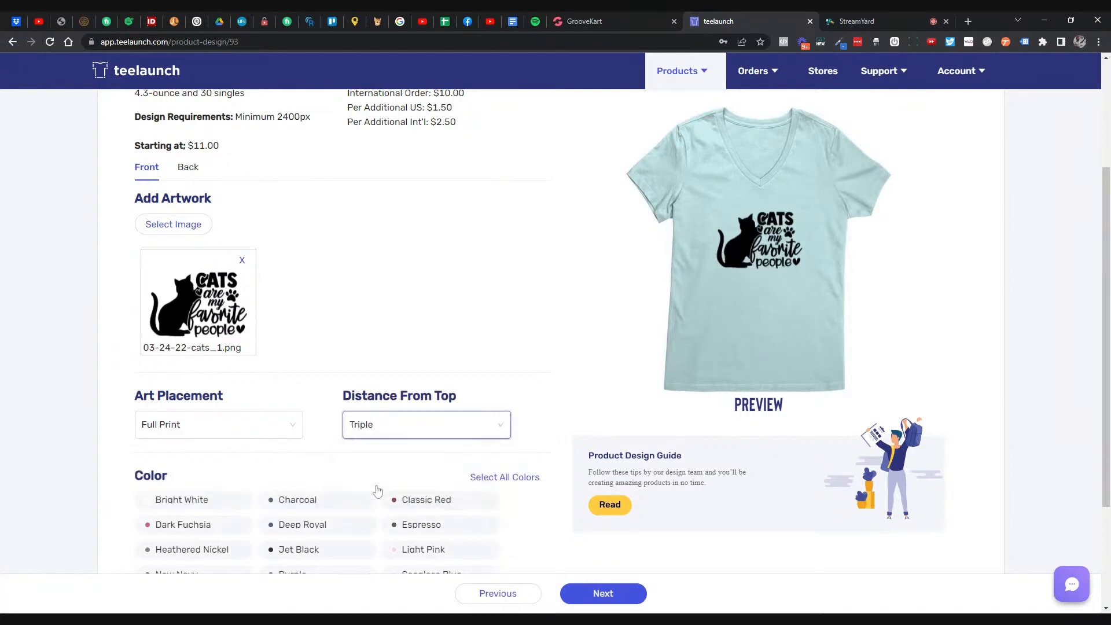
pyautogui.click(405, 425)
pyautogui.click(372, 451)
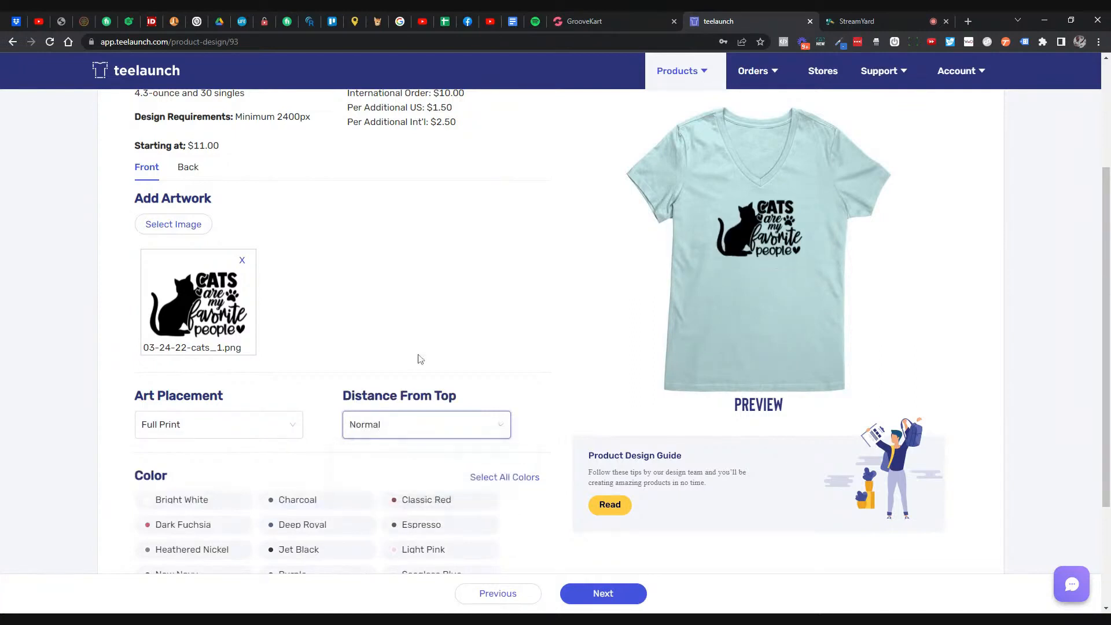
pyautogui.scroll(2, 420, 359)
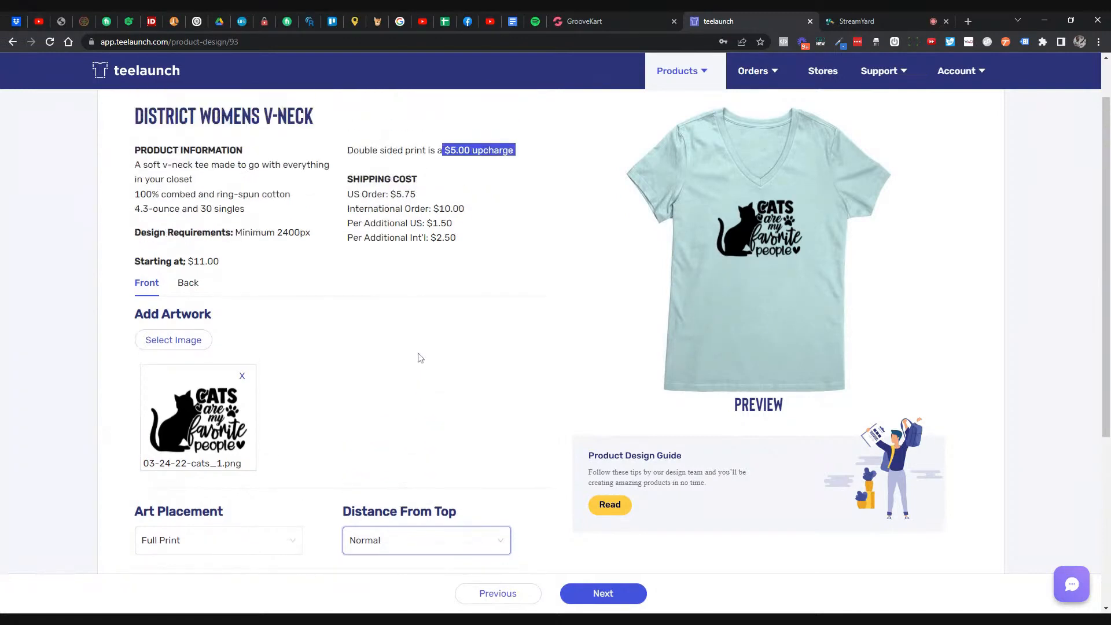
pyautogui.click(187, 283)
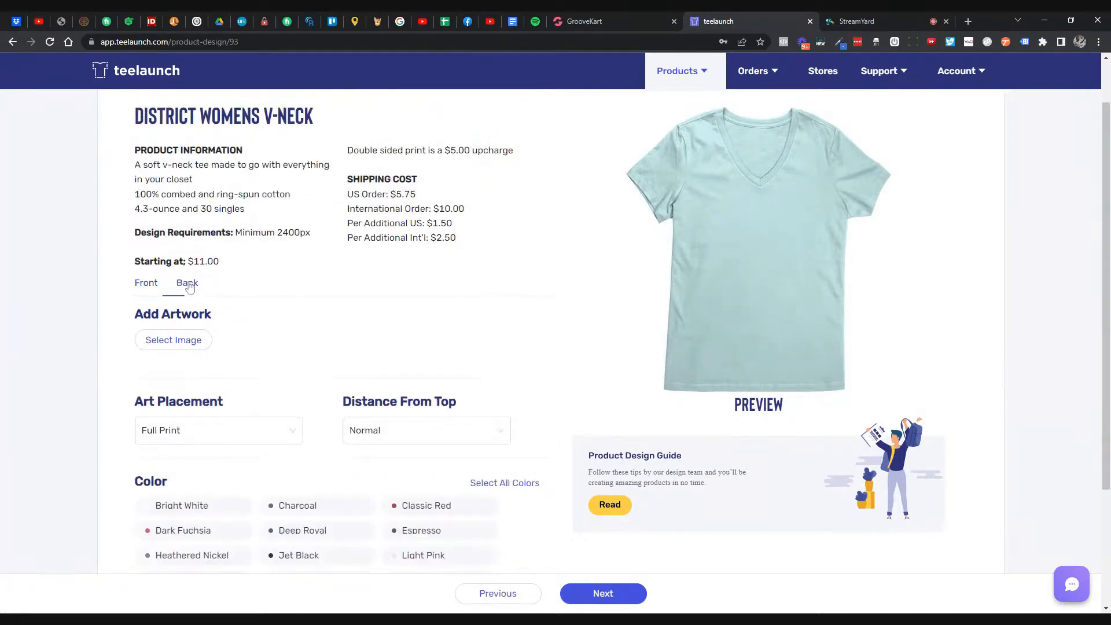
pyautogui.click(145, 282)
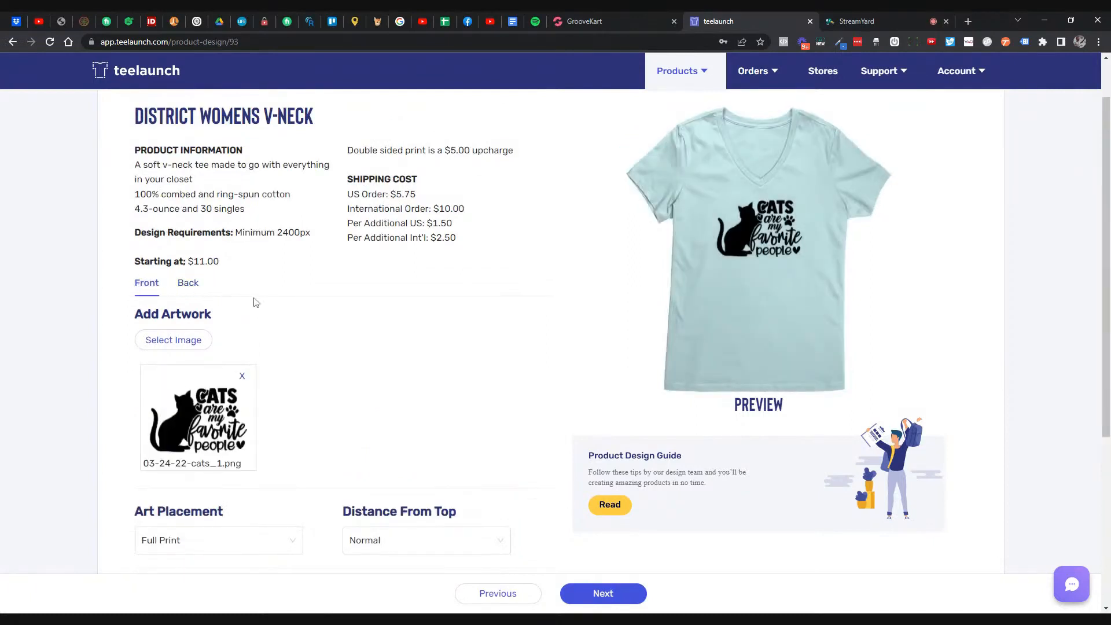
# - Select Bright White and Dark Fuchsia, after trying and removing Jet Black, Charcoal and Classic Red
pyautogui.scroll(-2, 261, 304)
pyautogui.scroll(-2, 263, 305)
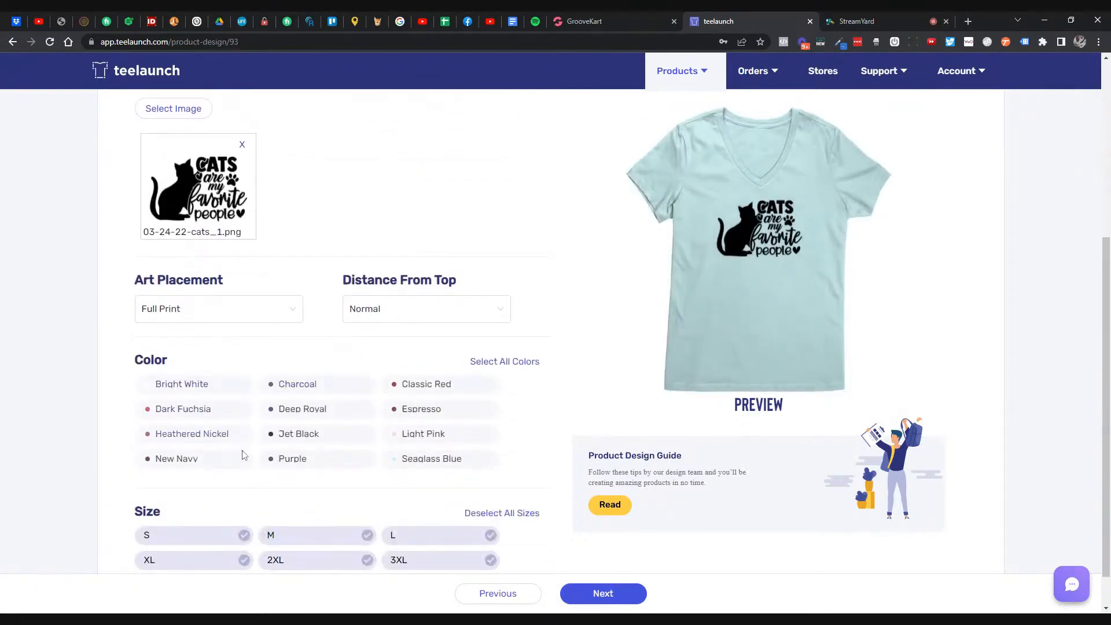
pyautogui.click(296, 443)
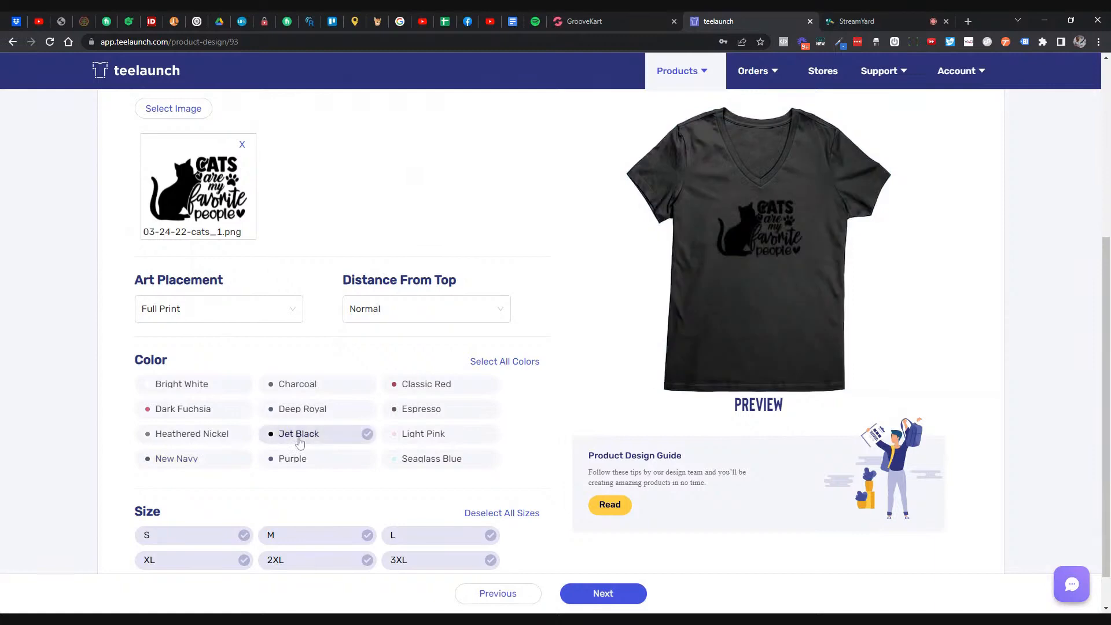
pyautogui.click(299, 441)
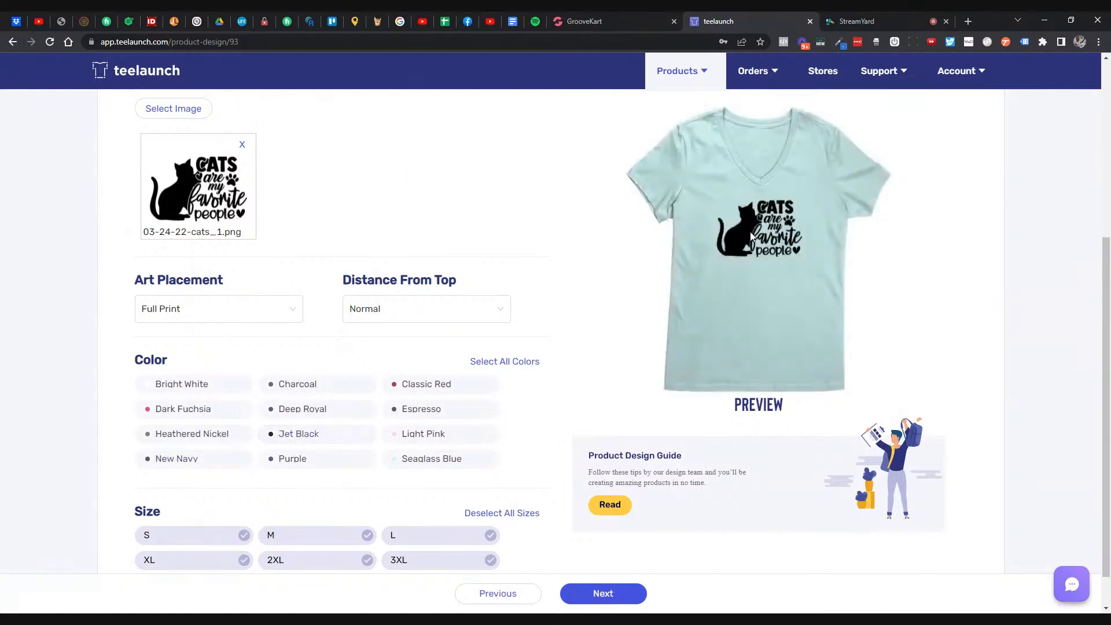
pyautogui.click(211, 387)
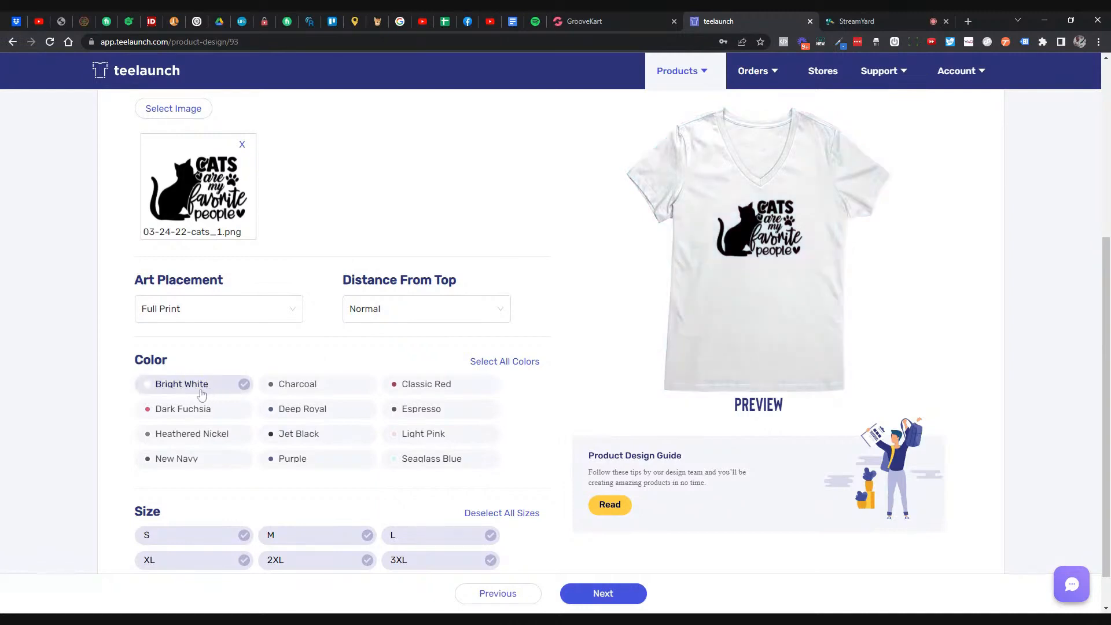
pyautogui.click(296, 389)
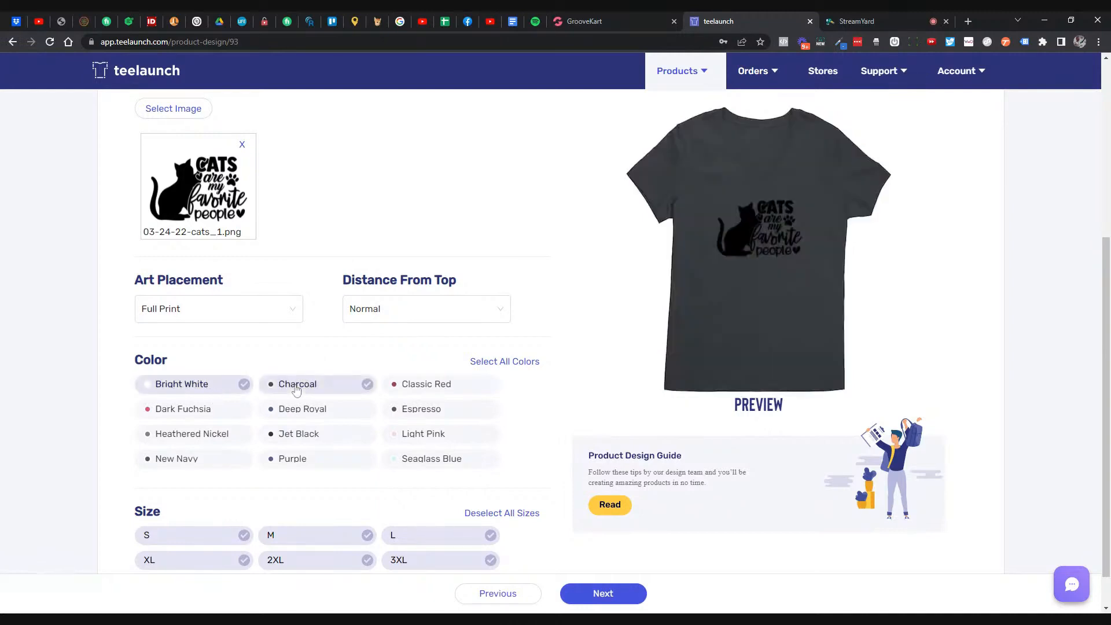
pyautogui.click(296, 390)
pyautogui.click(416, 390)
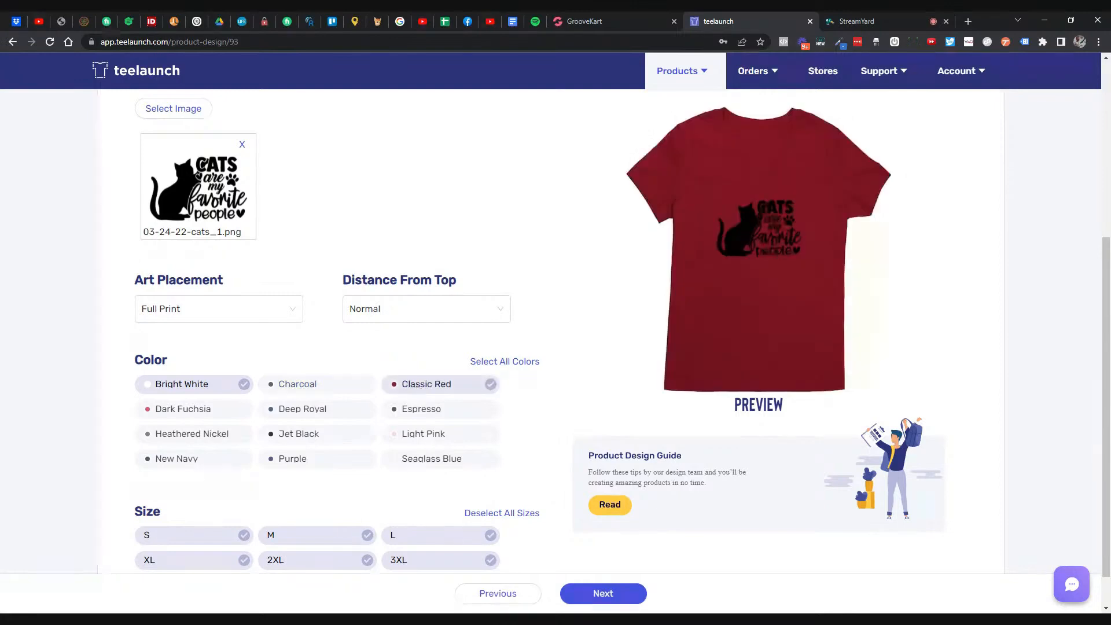
pyautogui.click(416, 391)
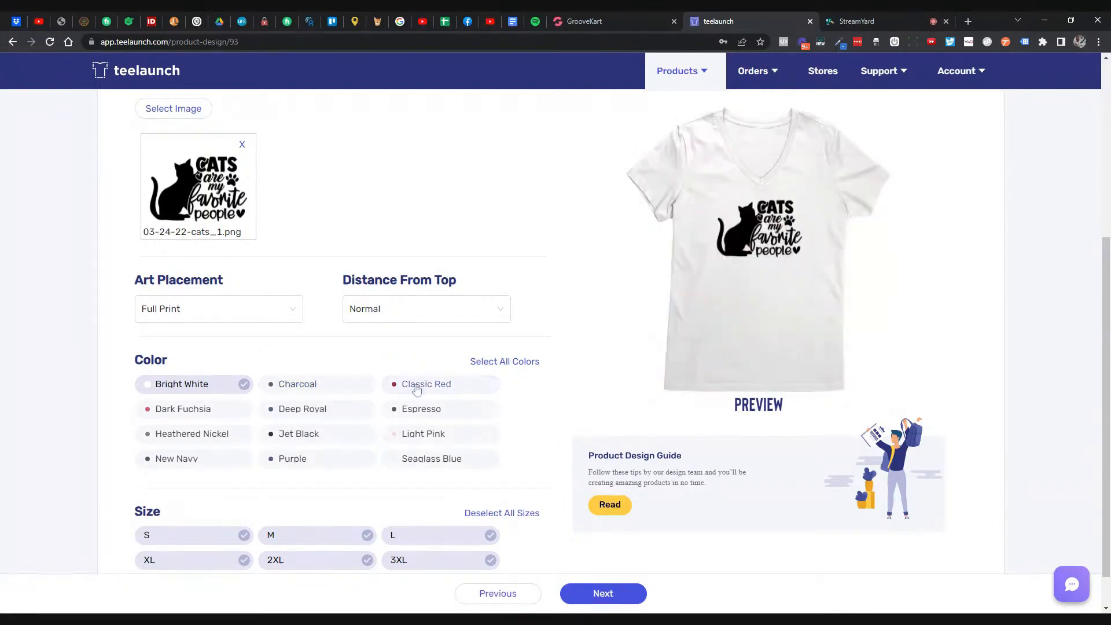
pyautogui.click(193, 416)
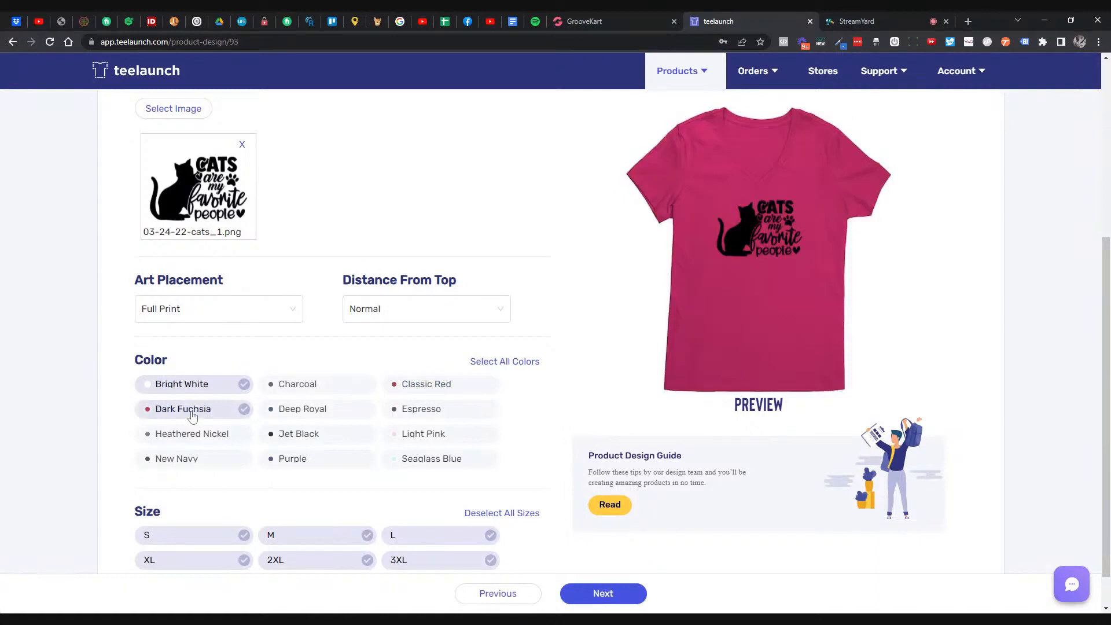
# - Add Seaglass Blue after trying and removing Heathered Nickel, New Navy, Purple and Deep Royal
pyautogui.click(210, 438)
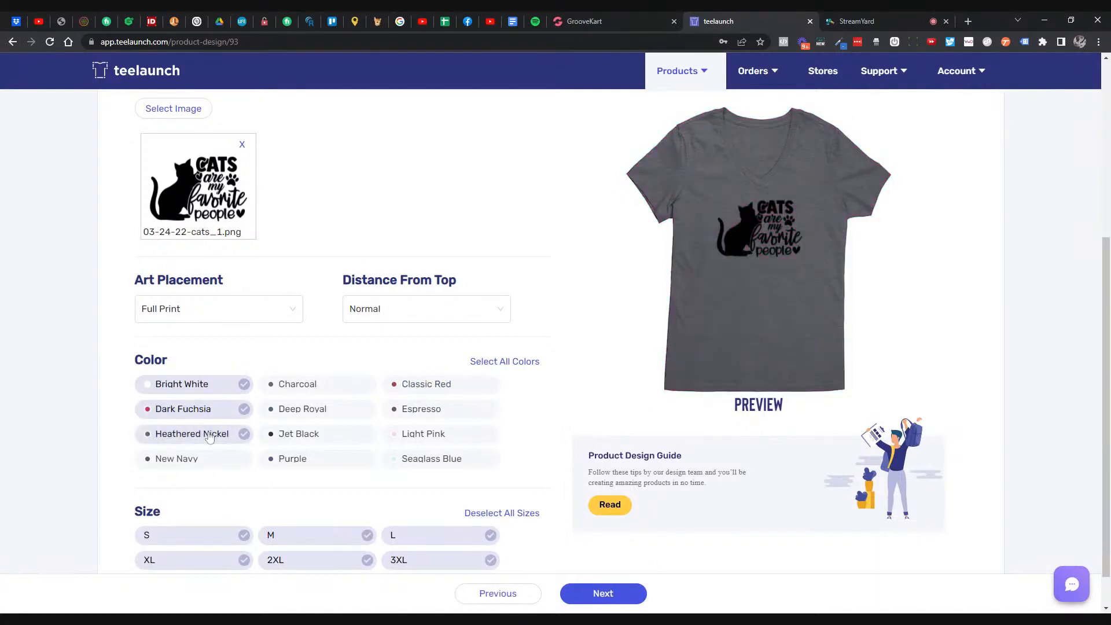
pyautogui.click(209, 438)
pyautogui.click(209, 459)
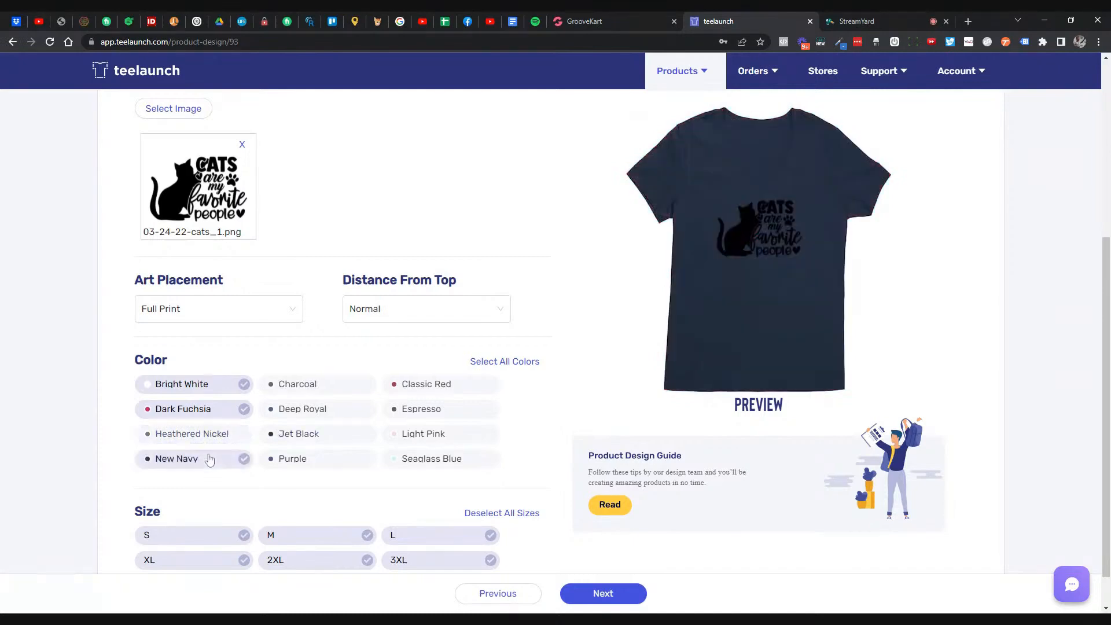
pyautogui.click(209, 458)
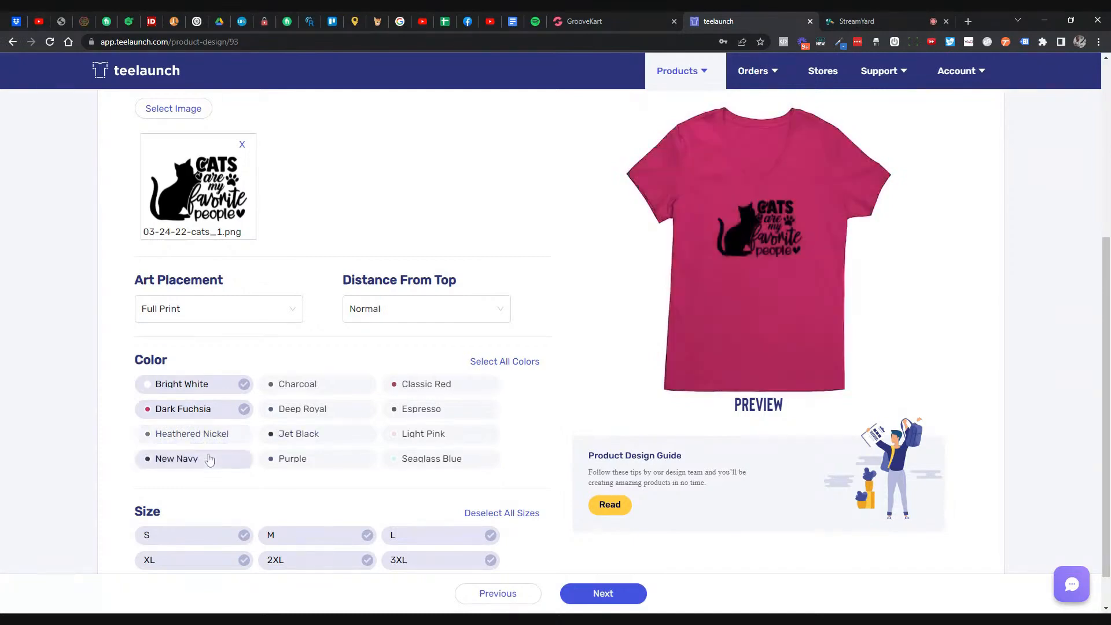
pyautogui.click(300, 458)
pyautogui.click(301, 458)
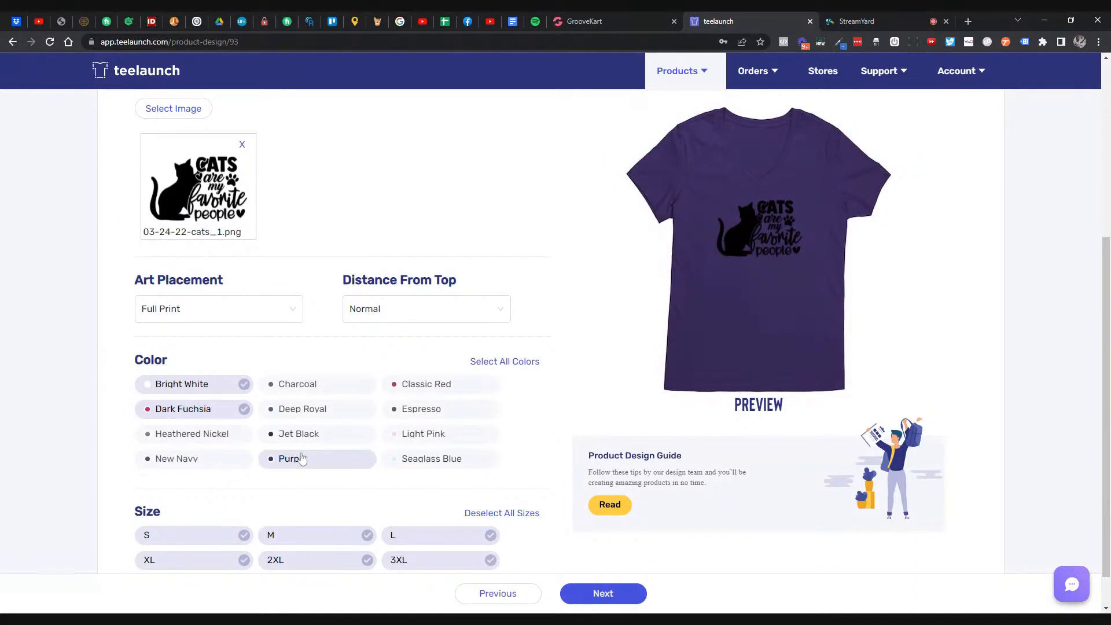
pyautogui.click(335, 414)
pyautogui.click(336, 415)
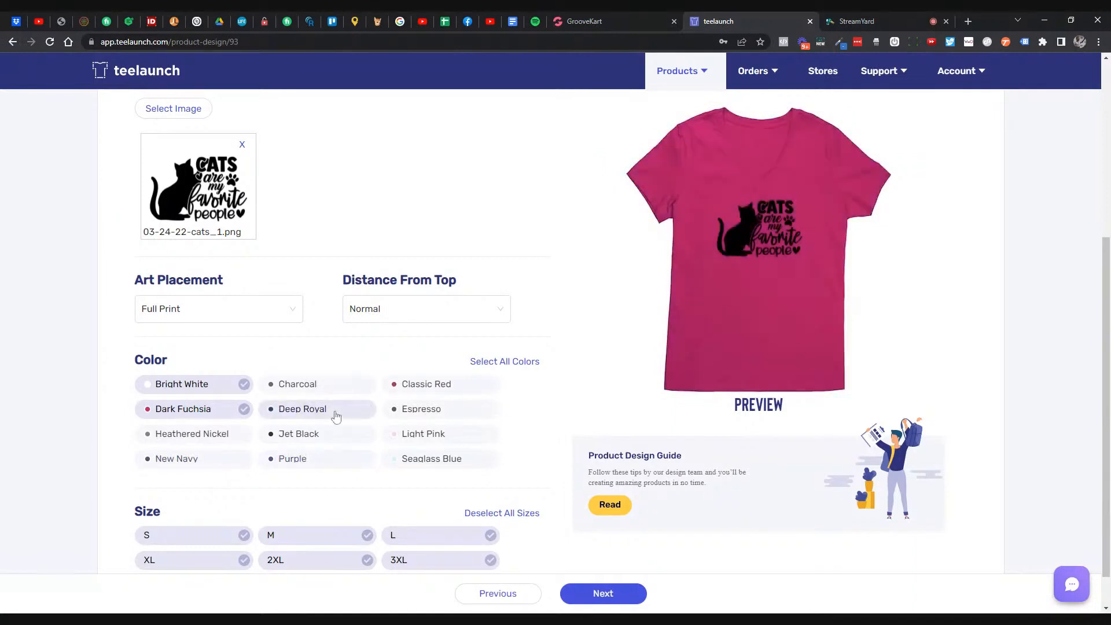
pyautogui.click(422, 460)
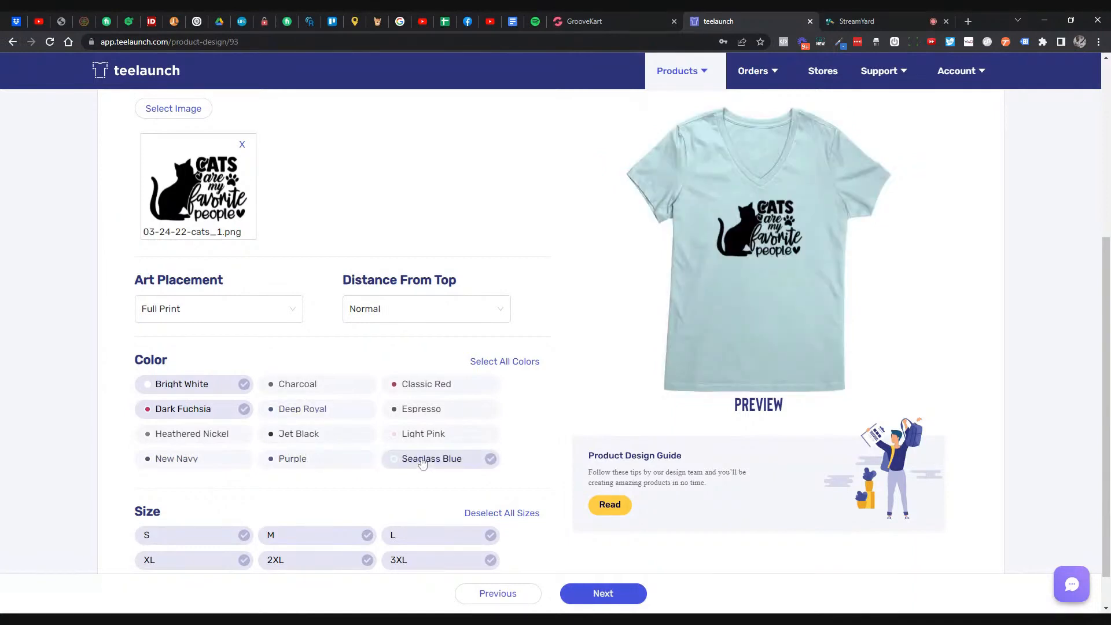
# - Add Light Pink, trying then removing Espresso and Classic Red
pyautogui.click(456, 440)
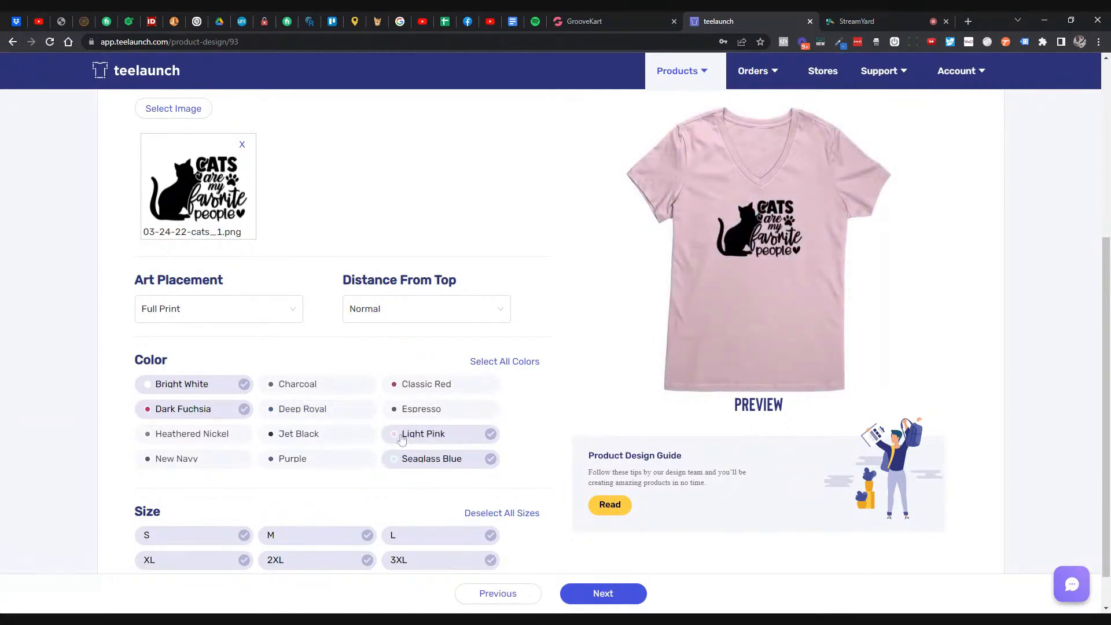
pyautogui.click(428, 415)
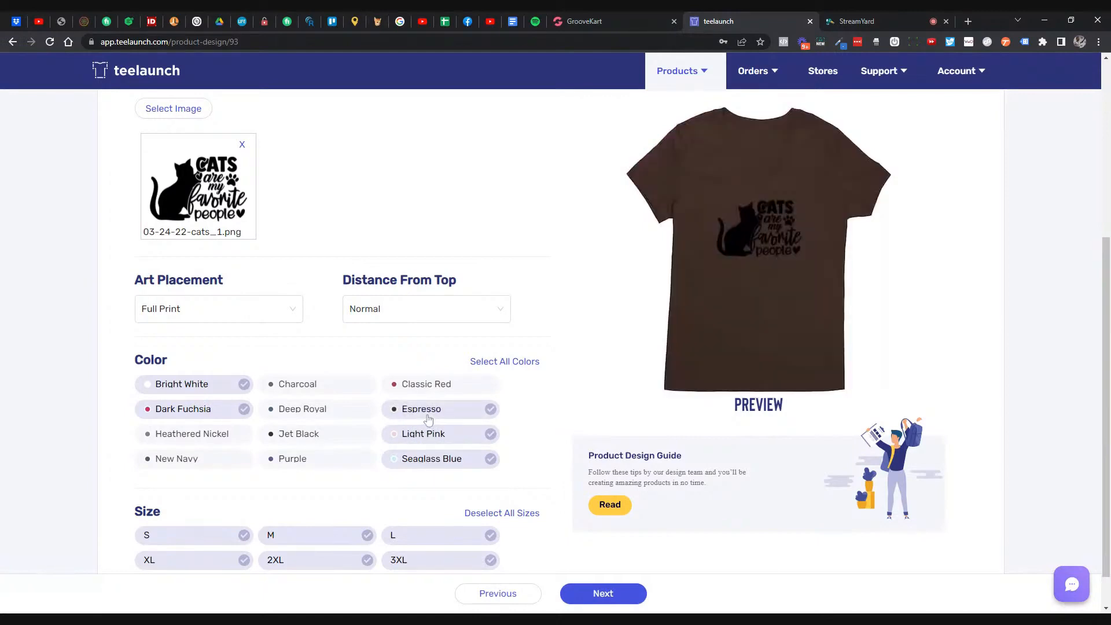
pyautogui.click(428, 415)
pyautogui.click(435, 385)
pyautogui.click(435, 384)
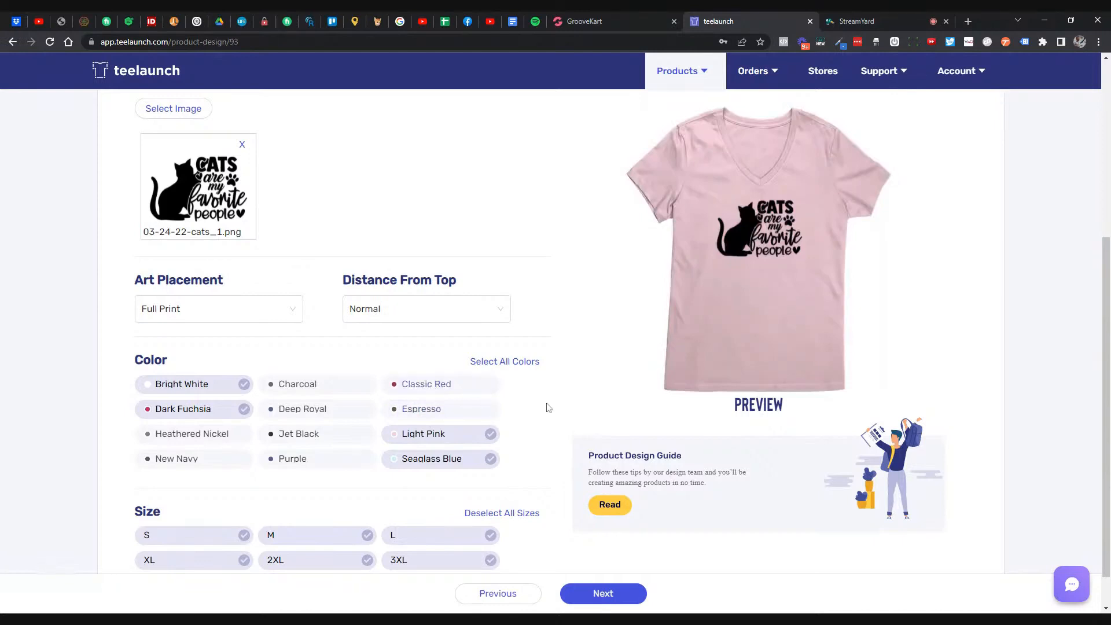
pyautogui.scroll(-1, 544, 414)
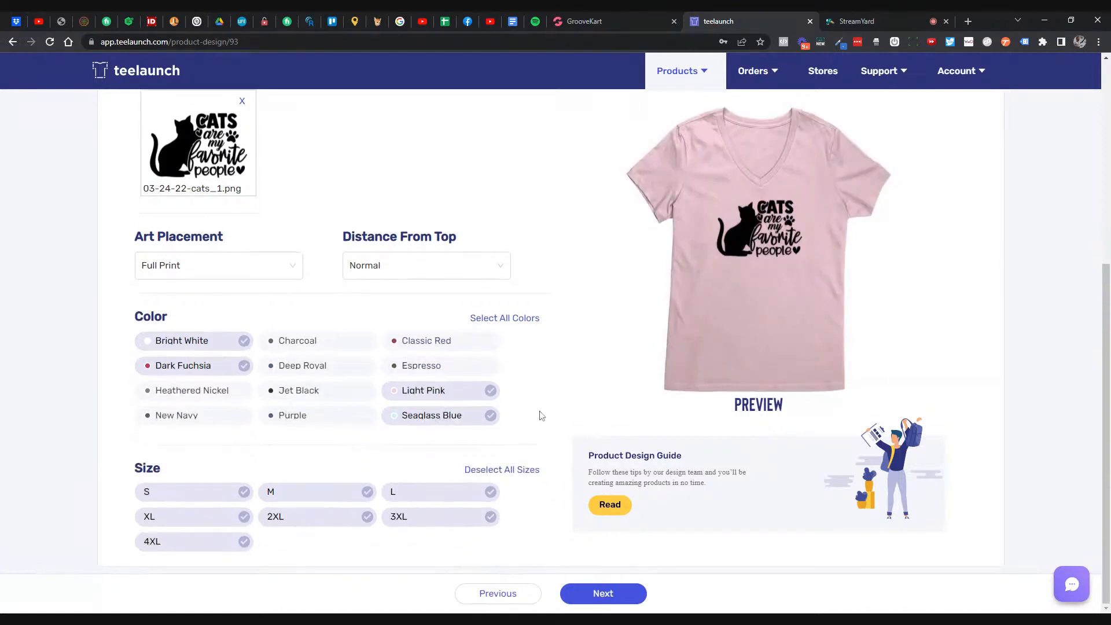
pyautogui.click(509, 320)
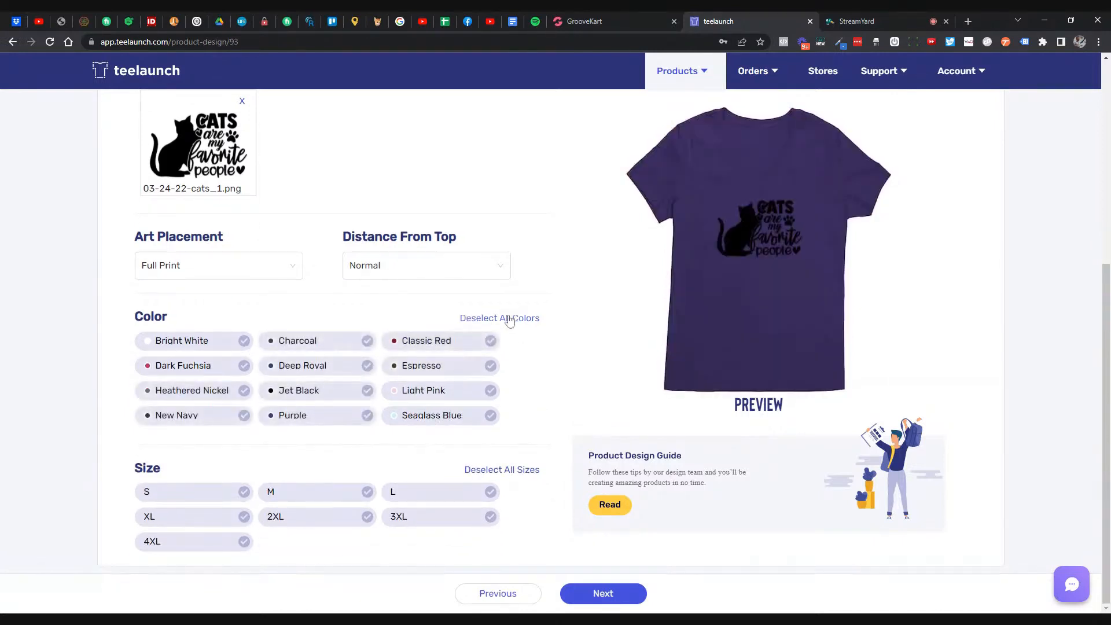
pyautogui.click(509, 320)
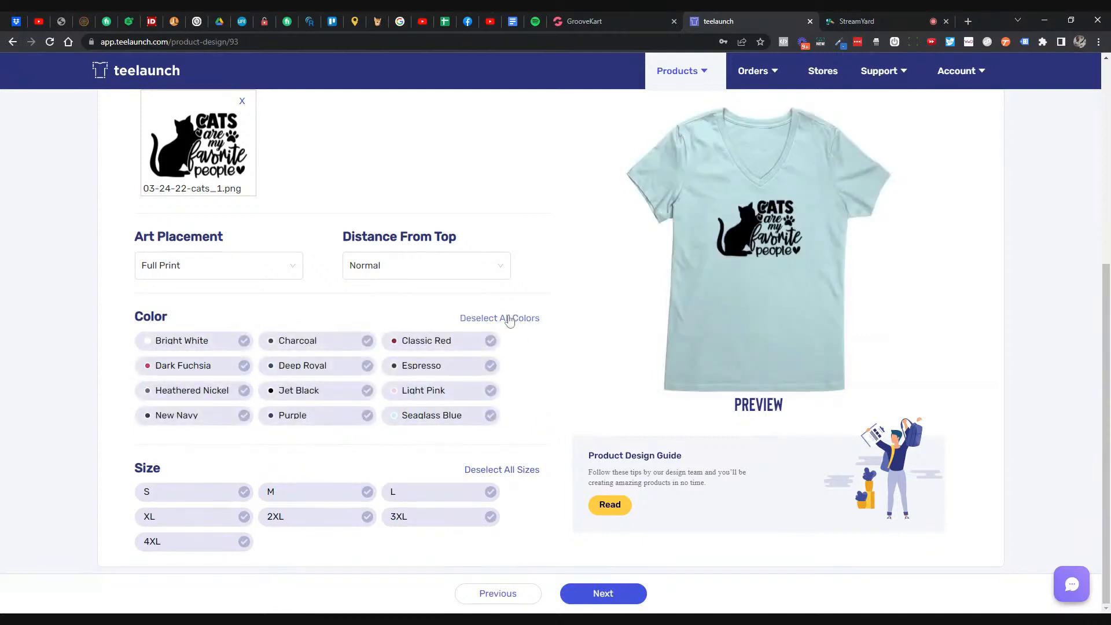
pyautogui.click(214, 342)
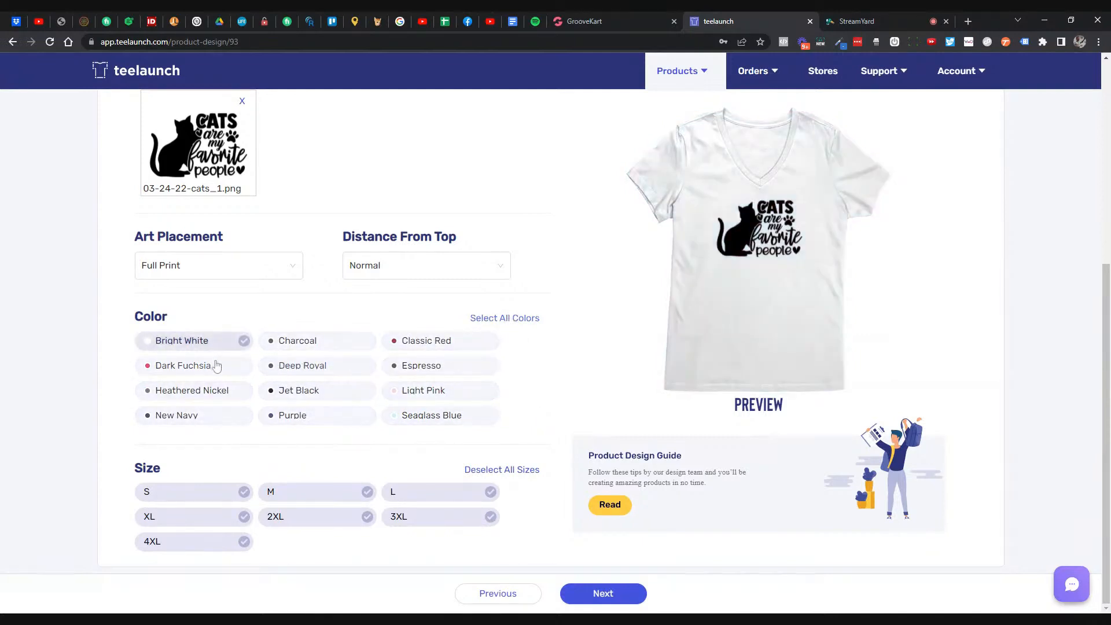
pyautogui.click(215, 366)
pyautogui.click(425, 392)
pyautogui.click(428, 417)
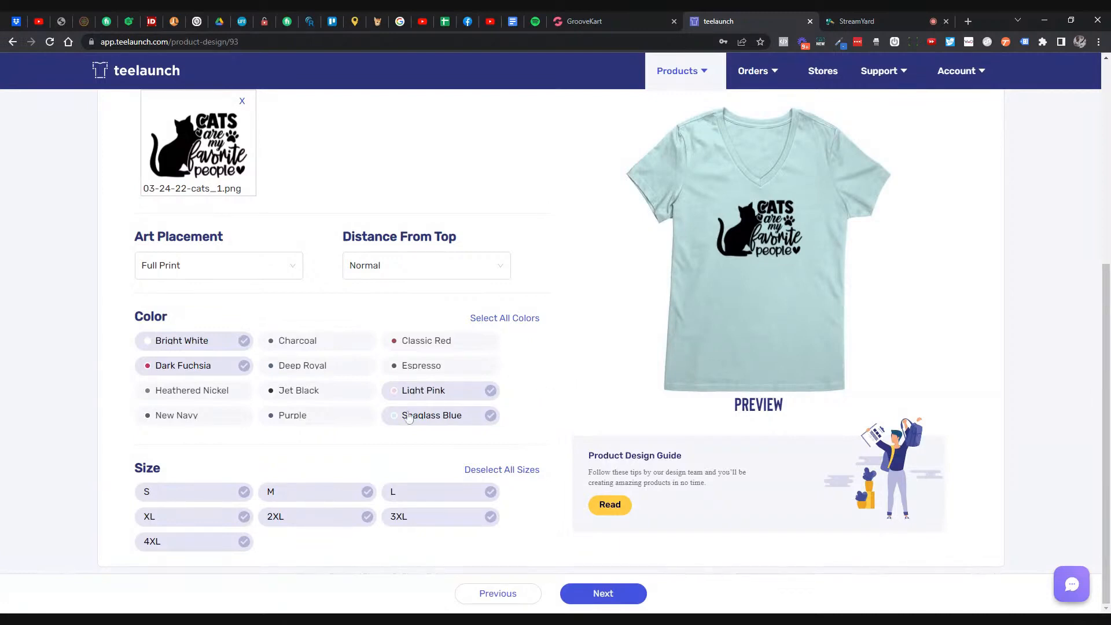
pyautogui.click(504, 319)
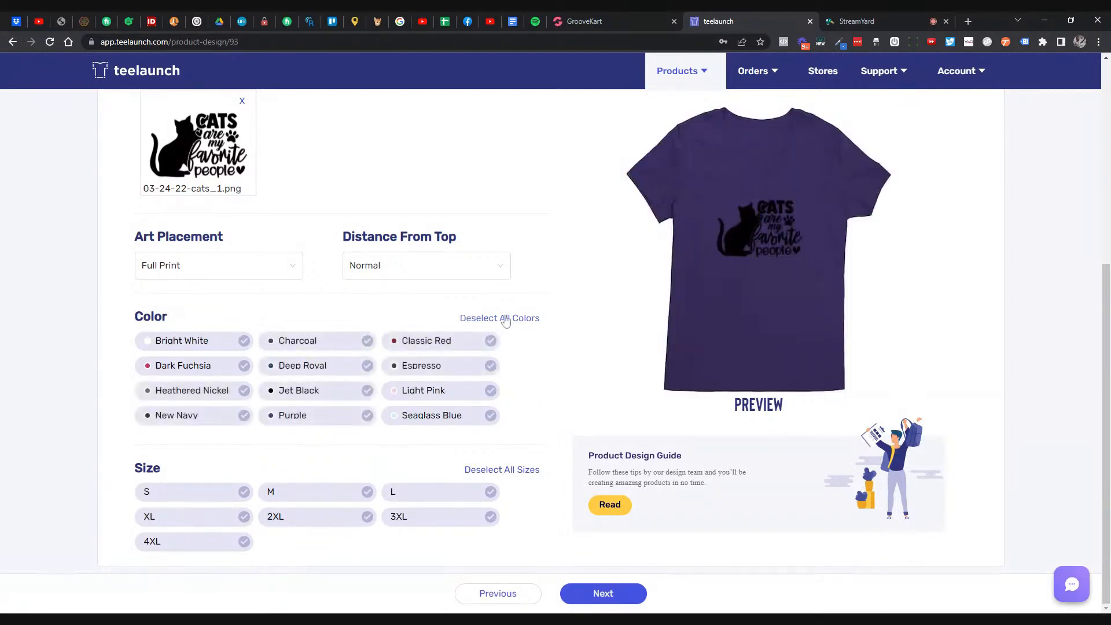
pyautogui.click(505, 319)
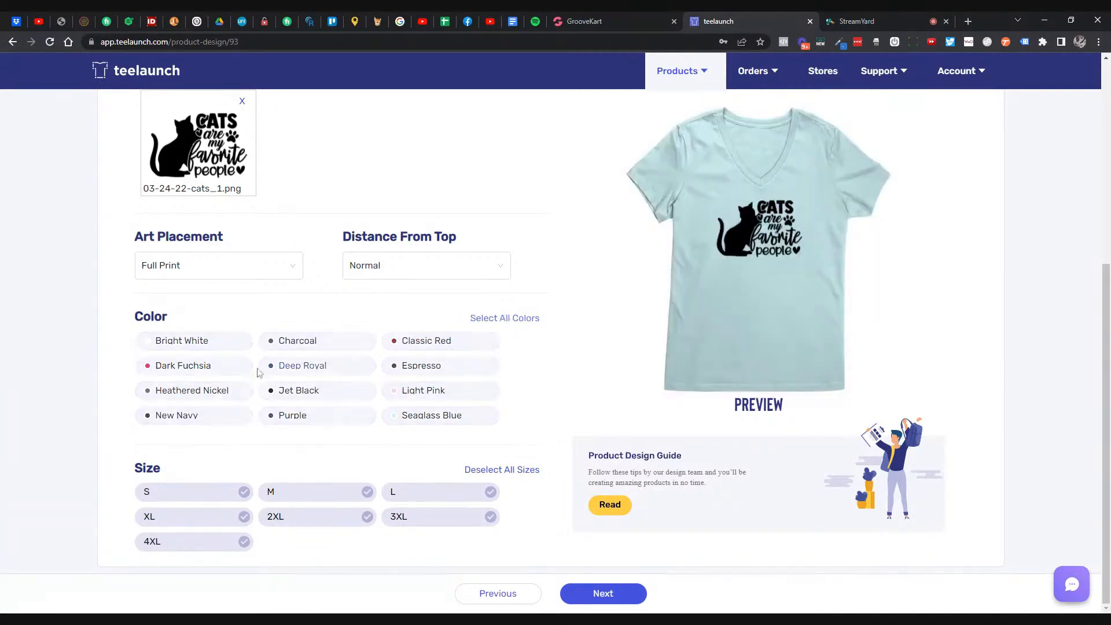
pyautogui.click(224, 344)
pyautogui.click(216, 368)
pyautogui.click(408, 415)
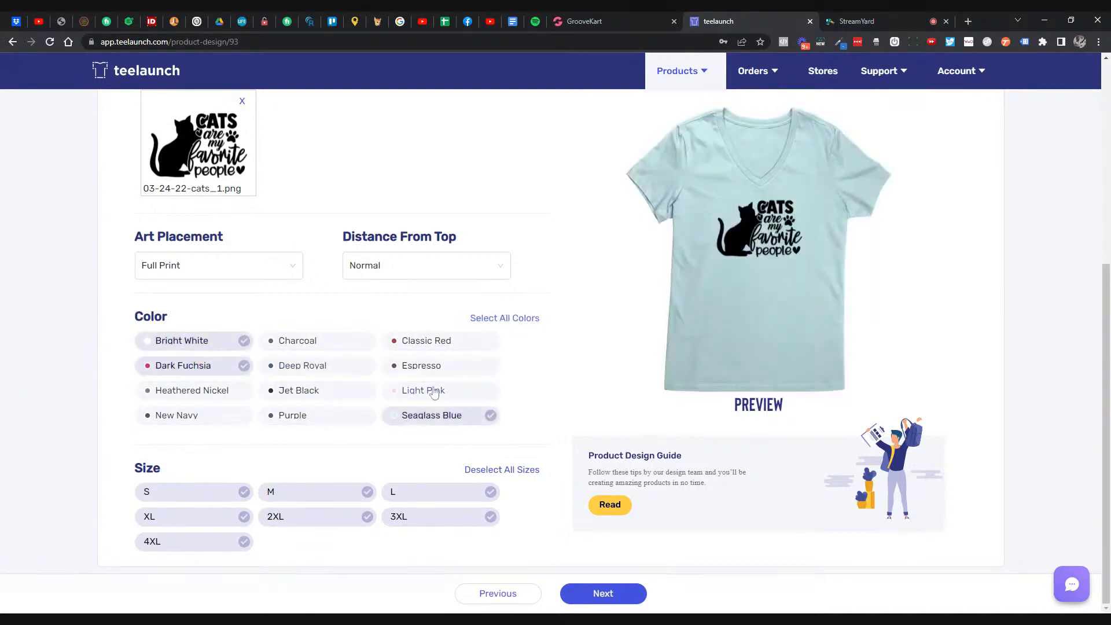
pyautogui.click(425, 391)
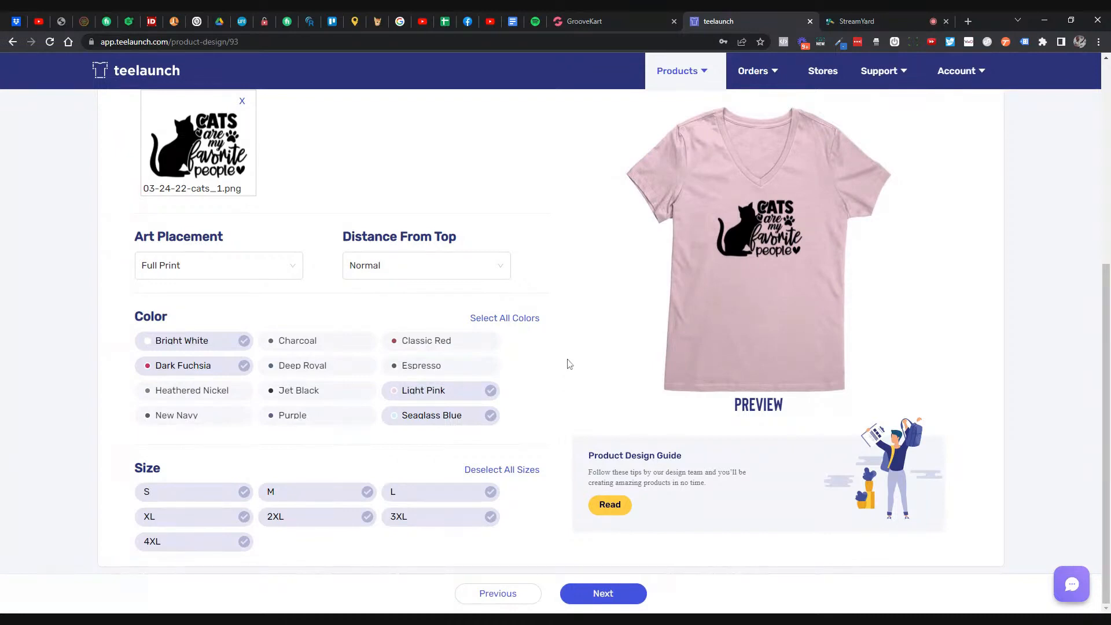
pyautogui.click(424, 420)
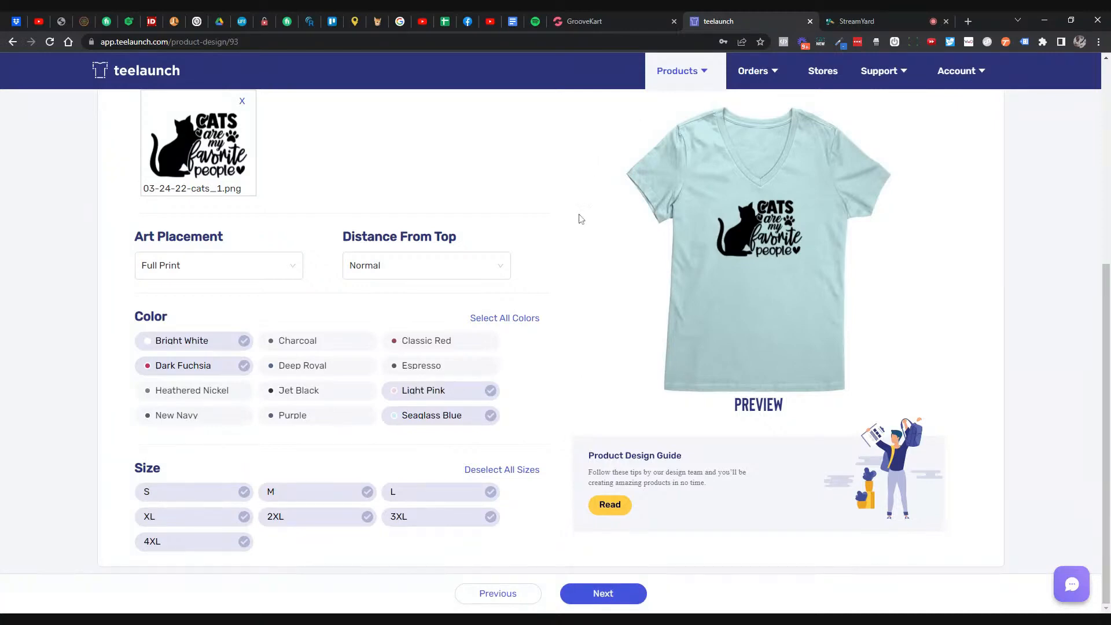
# - Review the V-Neck design settings and continue to the Details step
pyautogui.scroll(6, 590, 211)
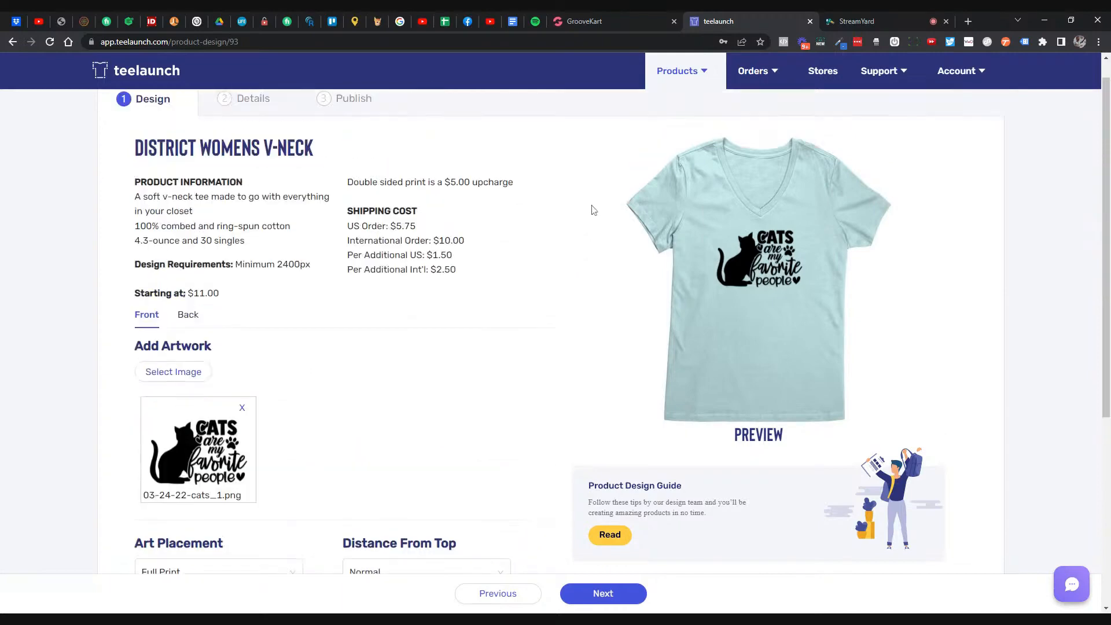
pyautogui.scroll(-6, 590, 210)
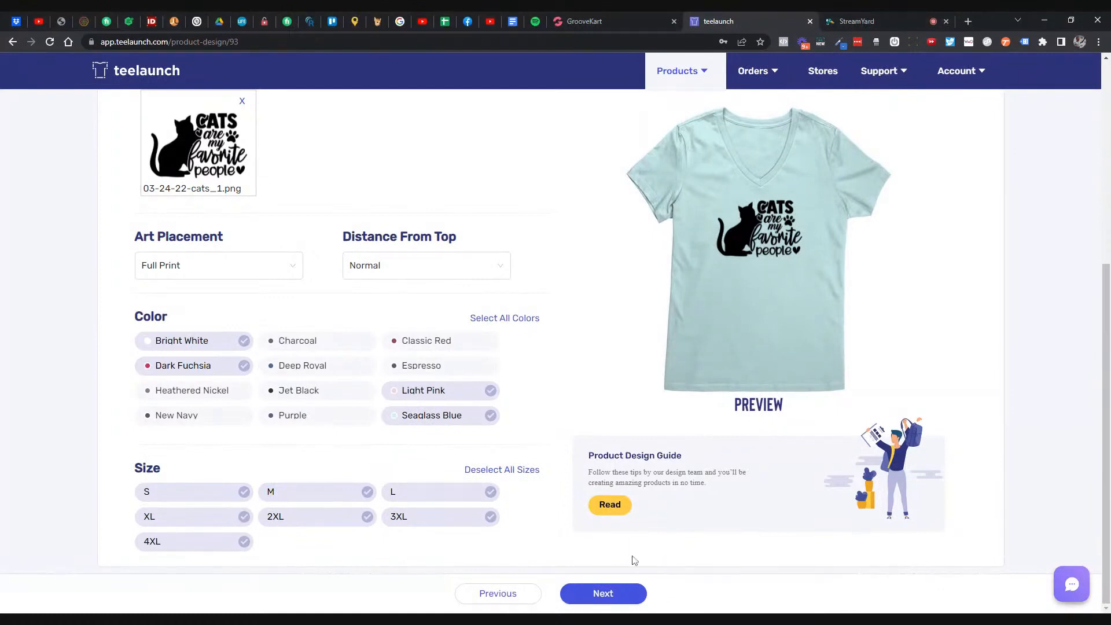
pyautogui.click(594, 597)
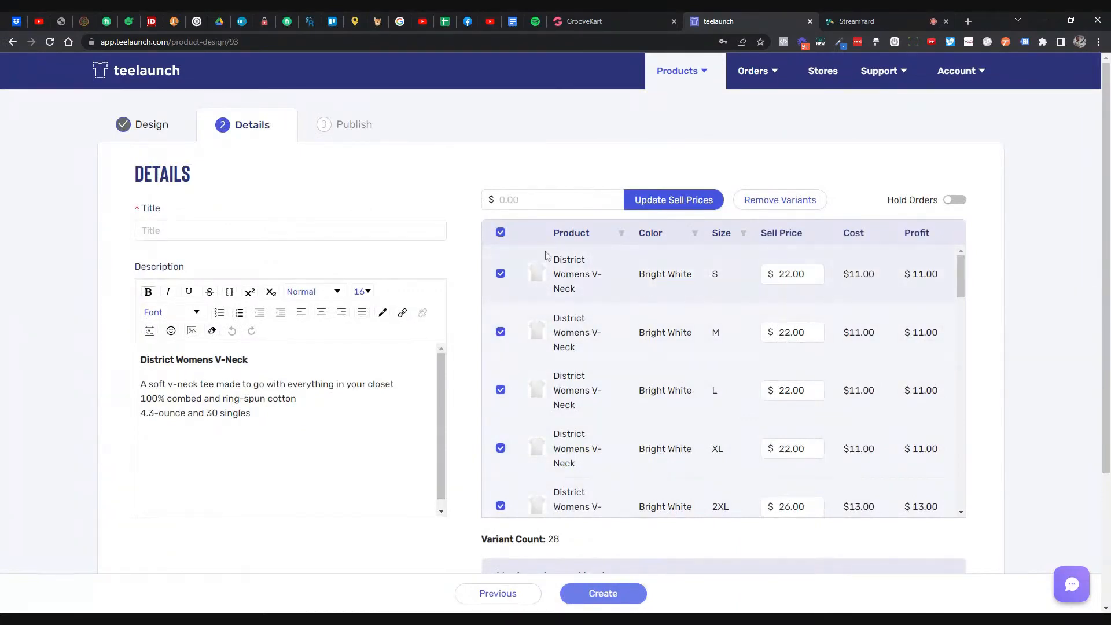
# - Select all 28 variants and bulk-update their sell price to $22.95, correcting a mistyped 2.95
pyautogui.click(553, 200)
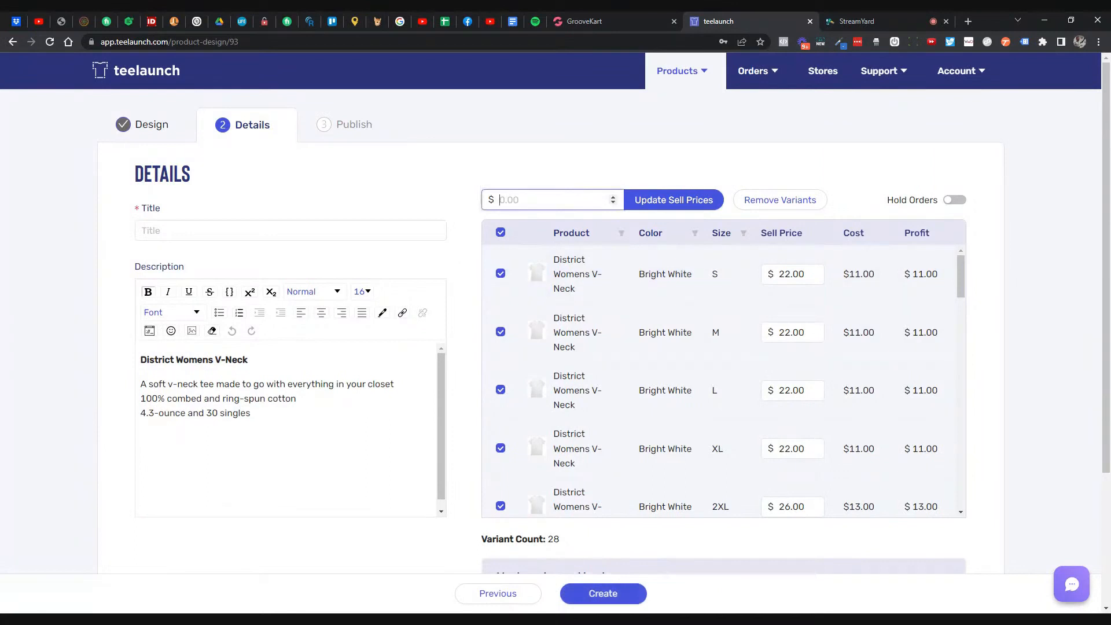
pyautogui.write('2.95')
pyautogui.click(649, 200)
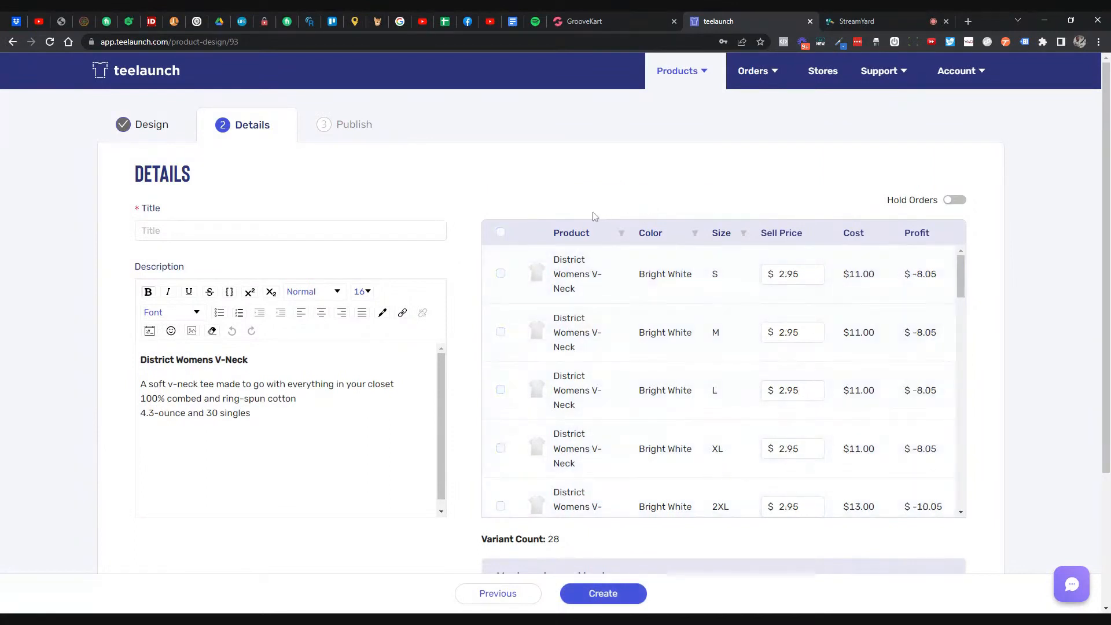
pyautogui.click(501, 232)
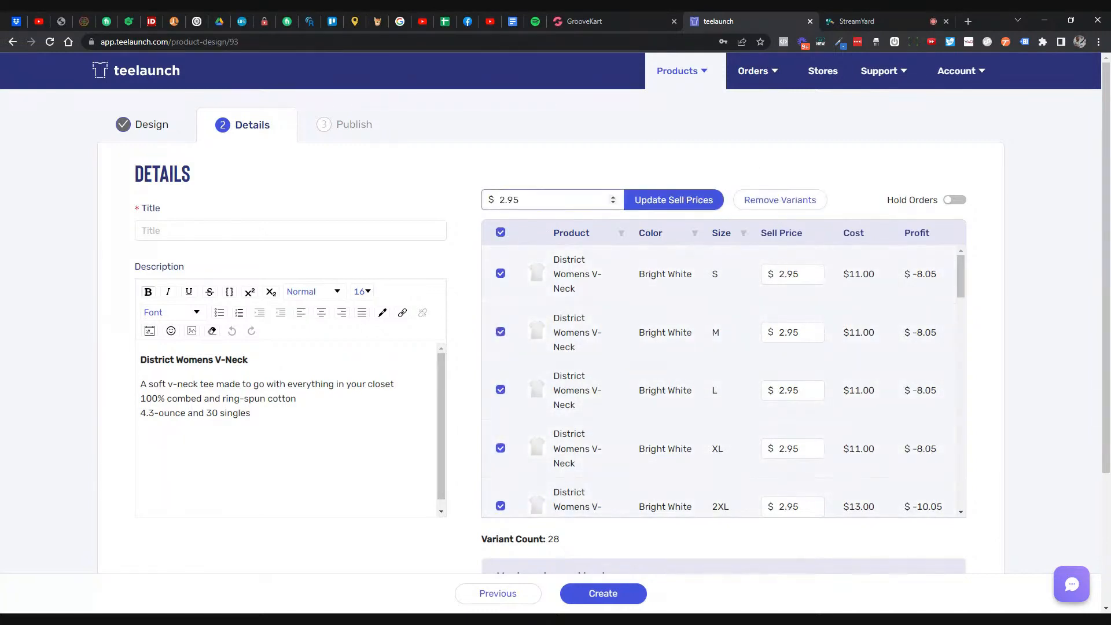
pyautogui.click(521, 200)
pyautogui.moveTo(519, 200); pyautogui.dragTo(498, 200)
pyautogui.write('22.95')
pyautogui.click(658, 198)
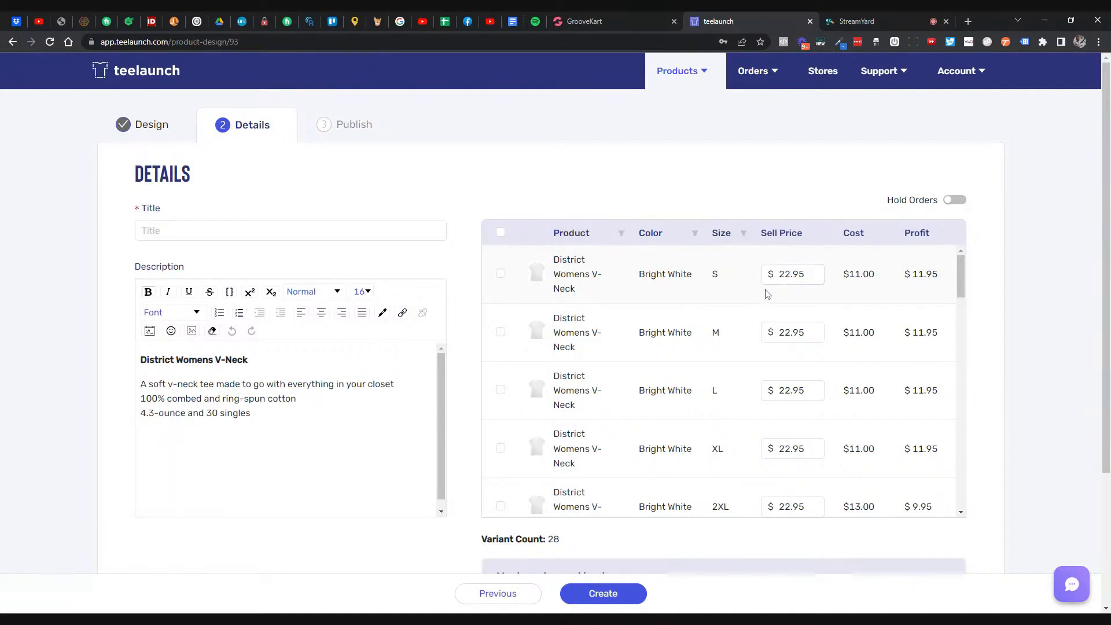
pyautogui.scroll(-2, 765, 292)
pyautogui.scroll(2, 763, 293)
pyautogui.scroll(-3, 476, 305)
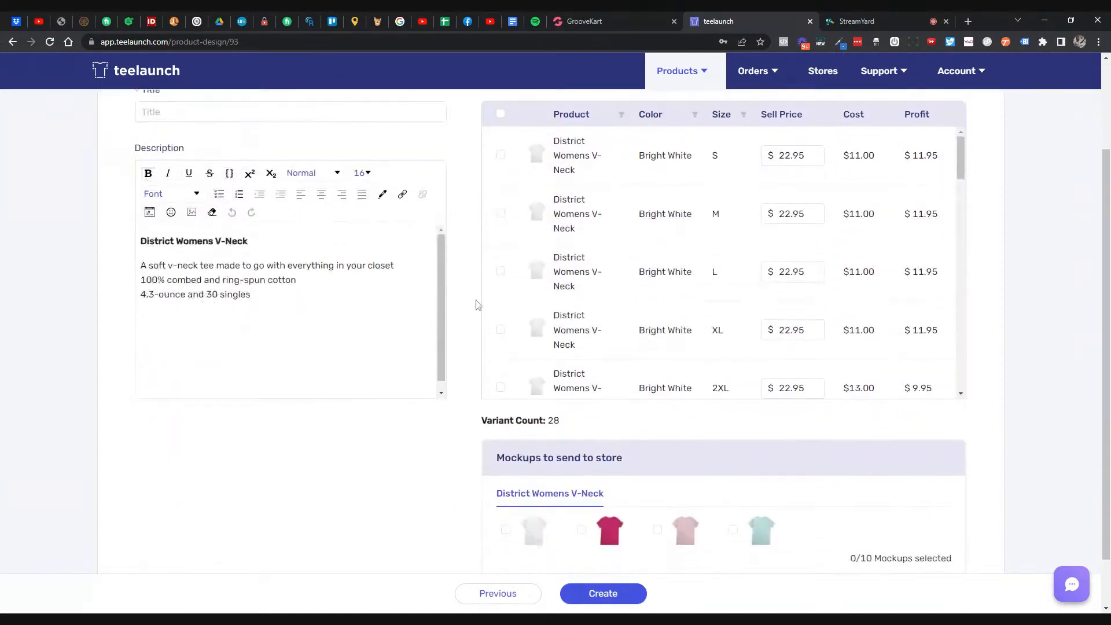
pyautogui.scroll(3, 476, 305)
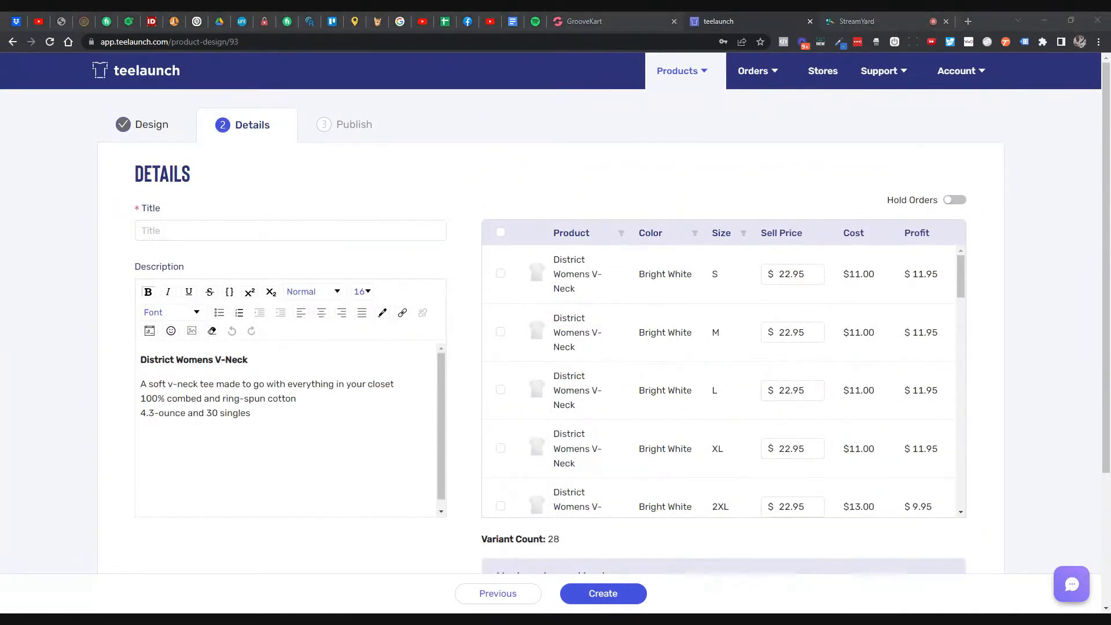
# - Title the product 'Cats Are My Favorite People Women's V-Neck'
pyautogui.click(328, 230)
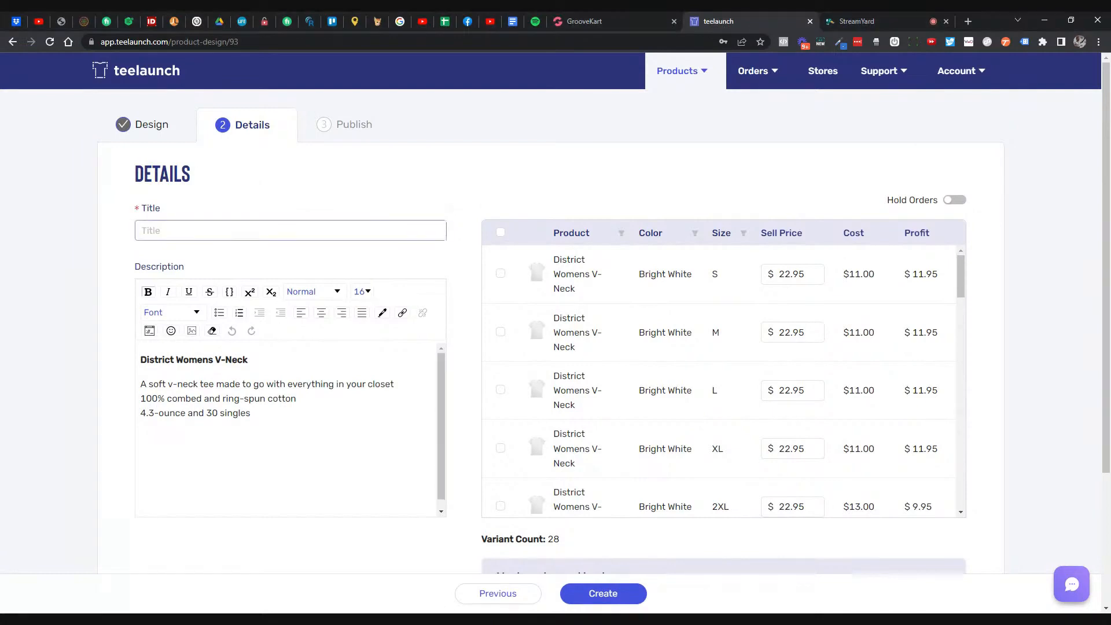
pyautogui.write('Cats A')
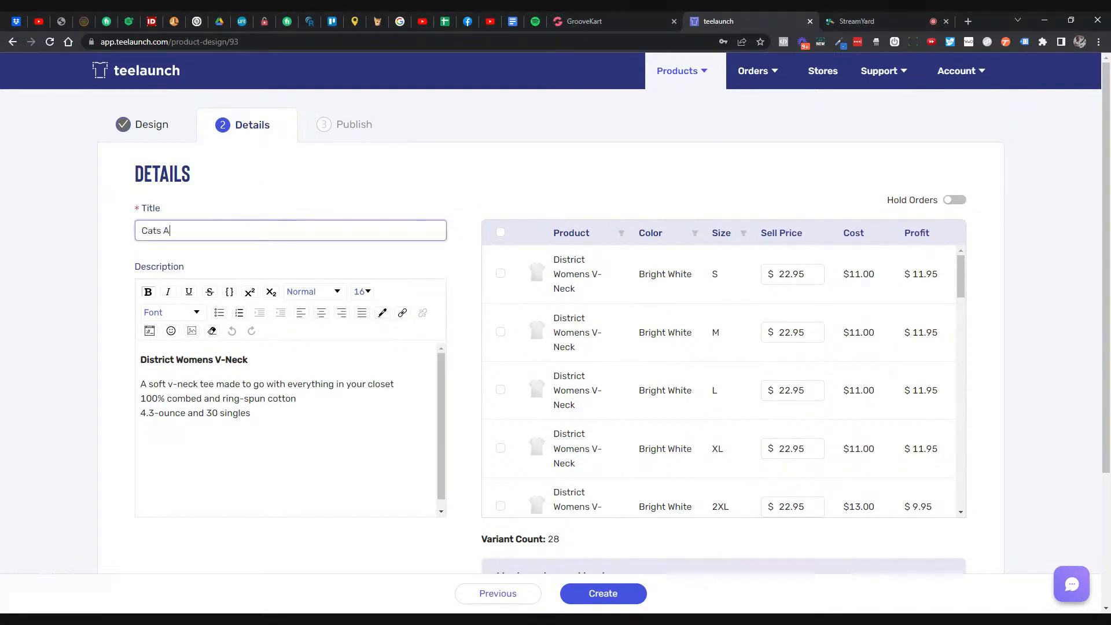
pyautogui.write('re My Favorite People')
pyautogui.moveTo(176, 360); pyautogui.dragTo(248, 360)
pyautogui.hotkey('ctrl', 'c')
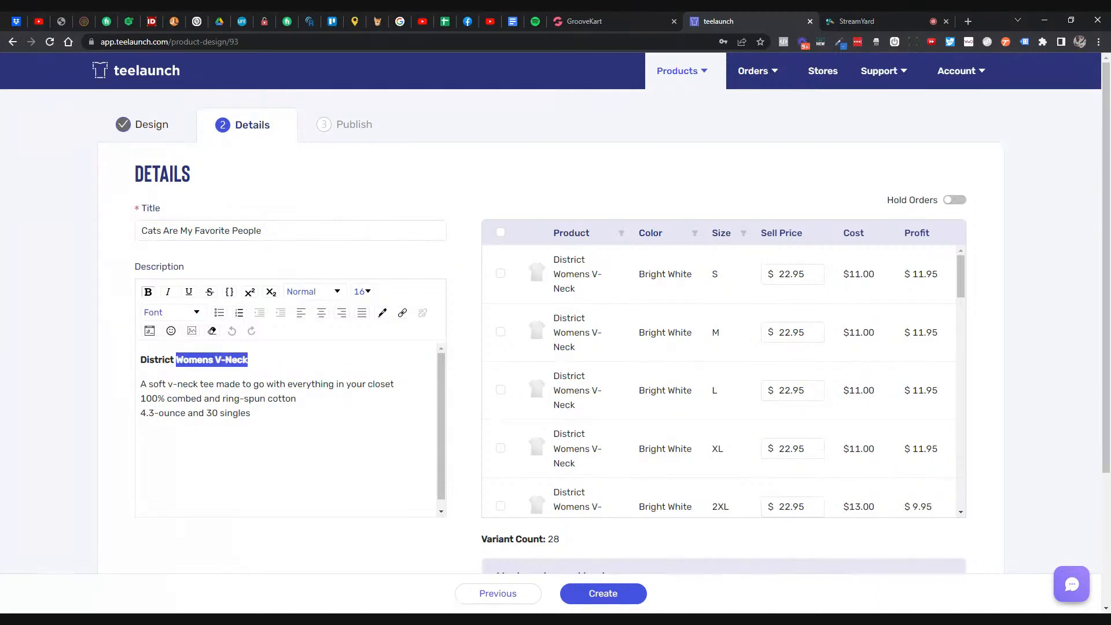
pyautogui.click(301, 230)
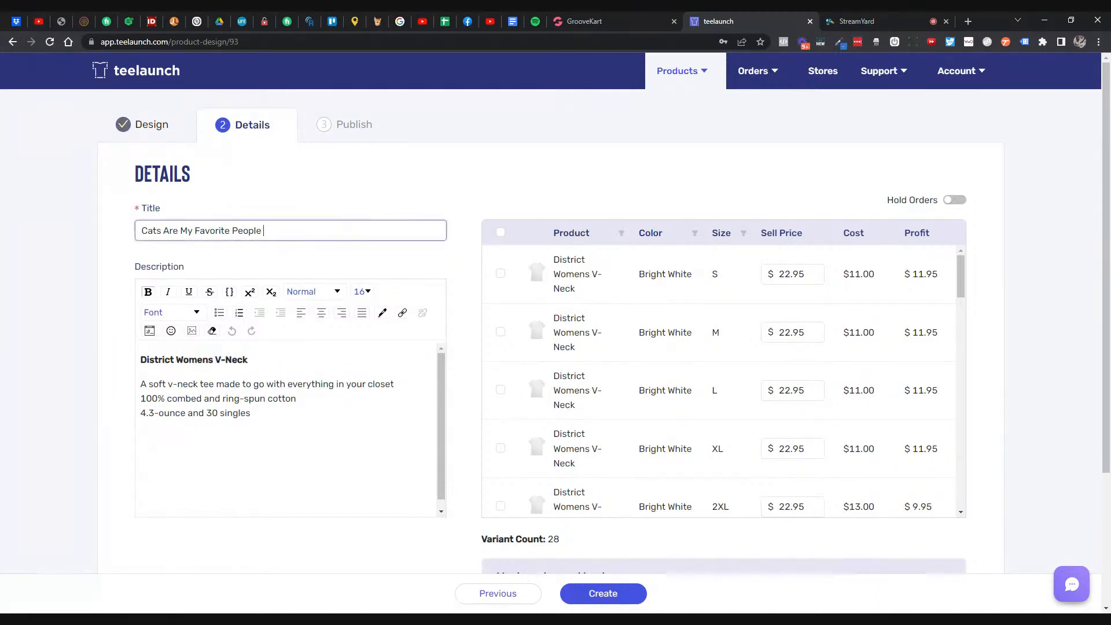
pyautogui.hotkey('ctrl', 'v')
pyautogui.click(295, 231)
pyautogui.write("'")
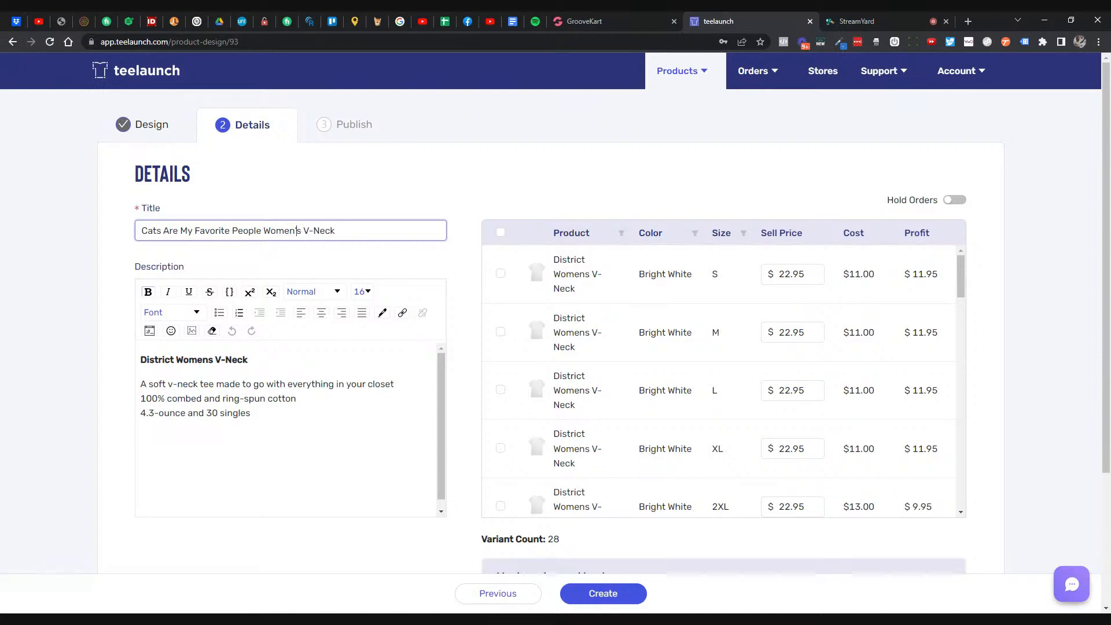
# - Review the description and mockups, then create the V-Neck product
pyautogui.scroll(-2, 434, 248)
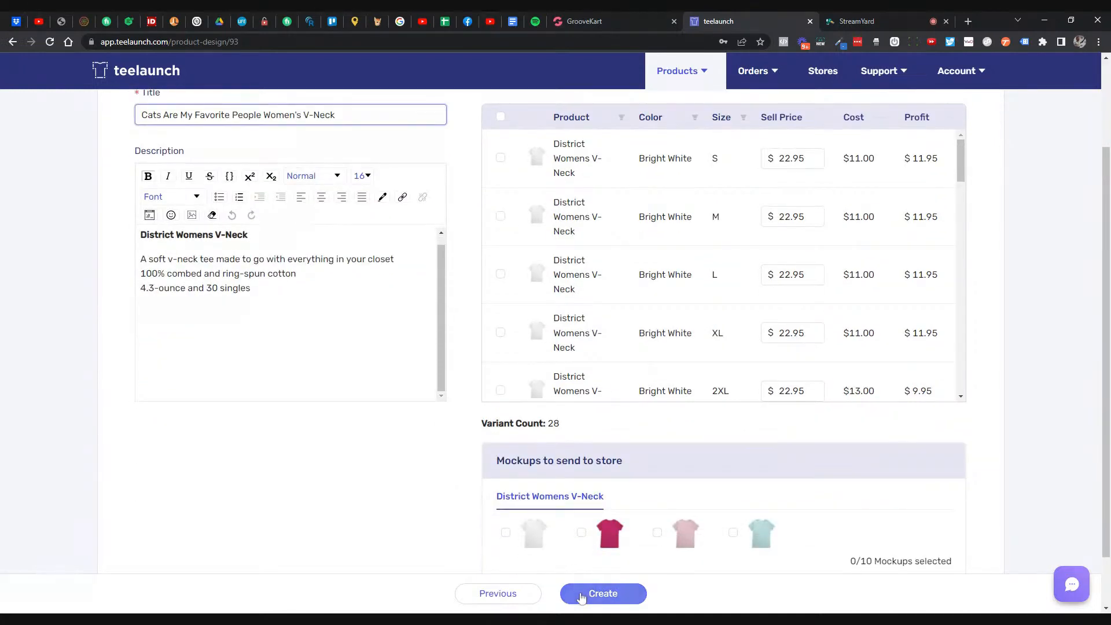
pyautogui.moveTo(251, 288); pyautogui.dragTo(147, 243)
pyautogui.click(291, 283)
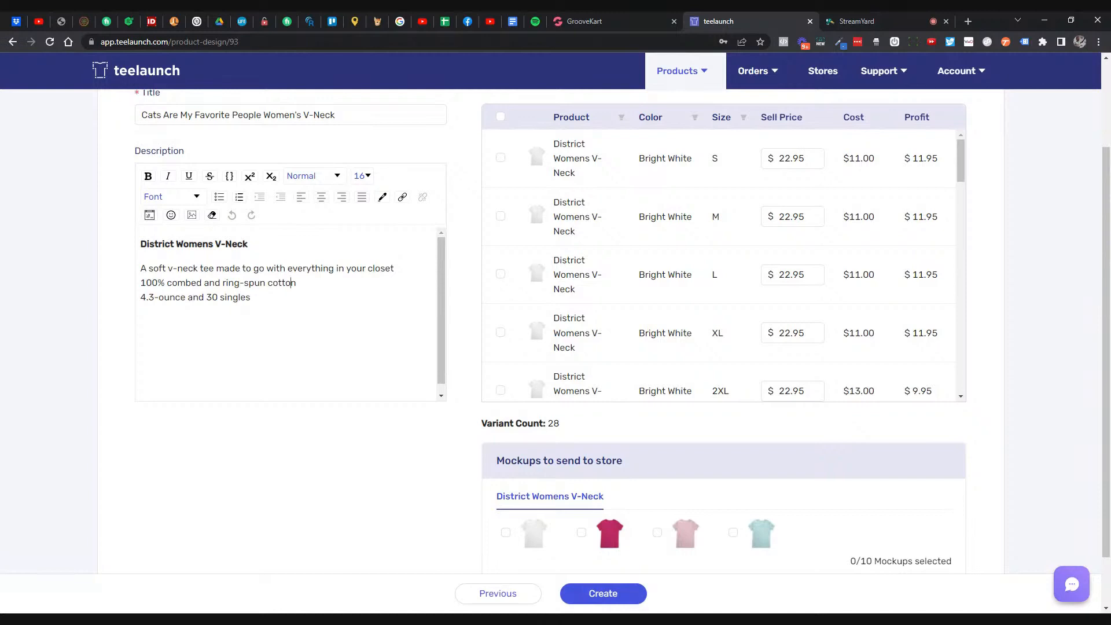
pyautogui.scroll(2, 295, 289)
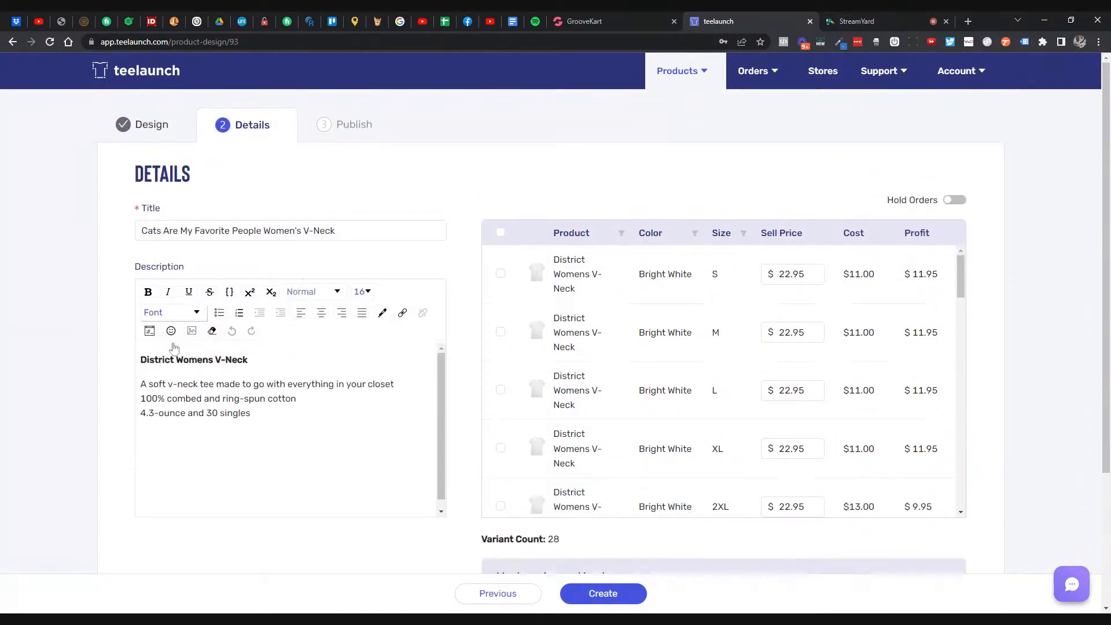
pyautogui.click(157, 383)
pyautogui.hotkey('ctrl', 'a')
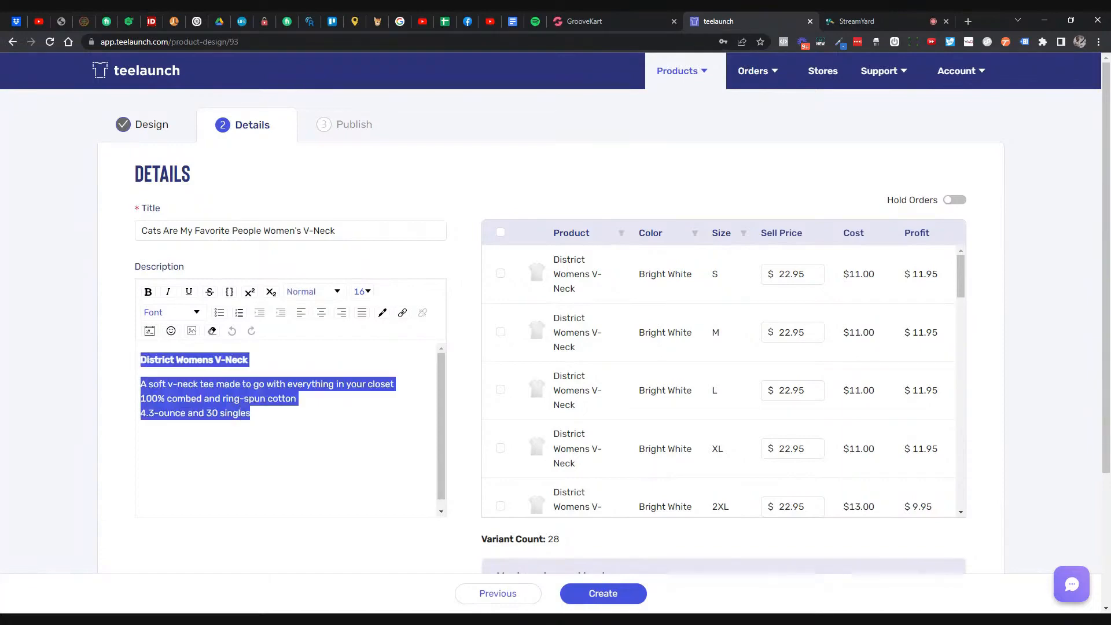
pyautogui.press('Right')
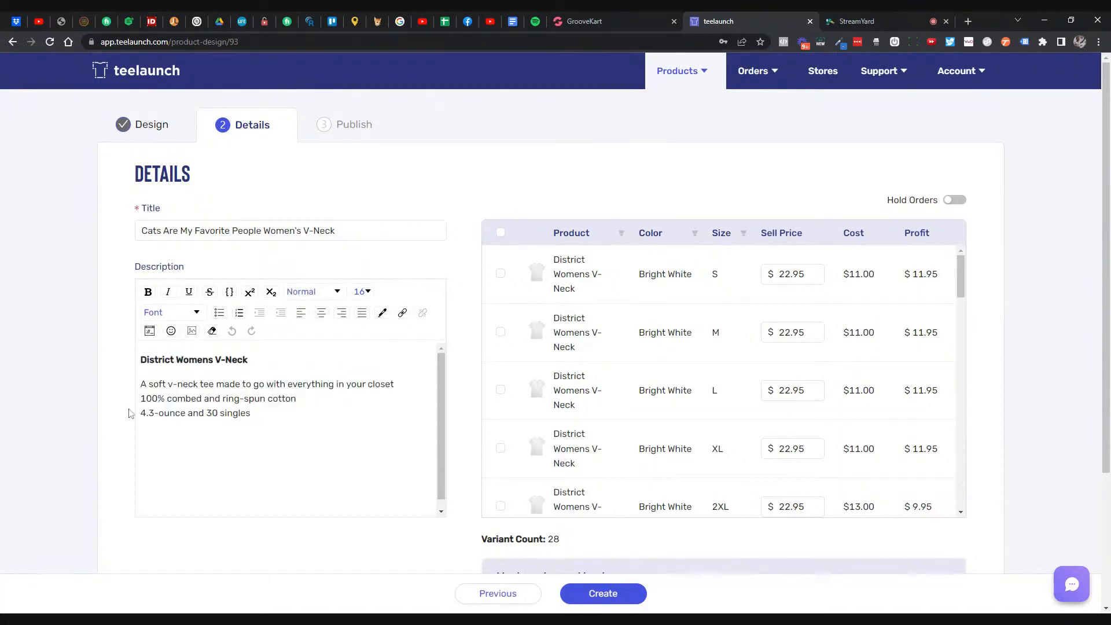
pyautogui.scroll(-3, 132, 413)
pyautogui.scroll(3, 414, 409)
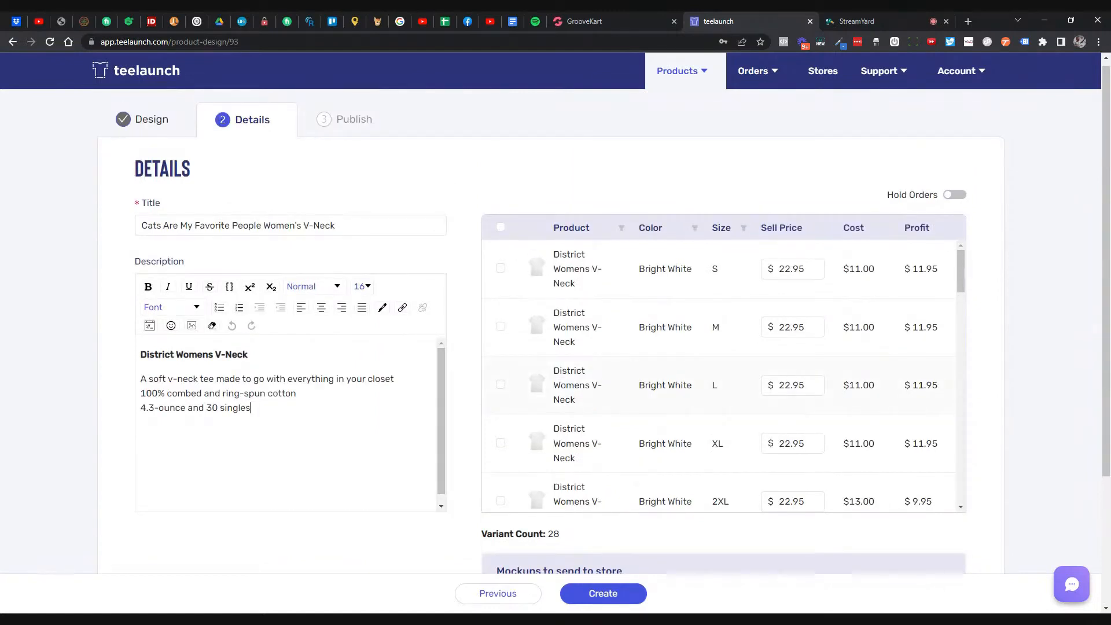
pyautogui.scroll(-2, 474, 408)
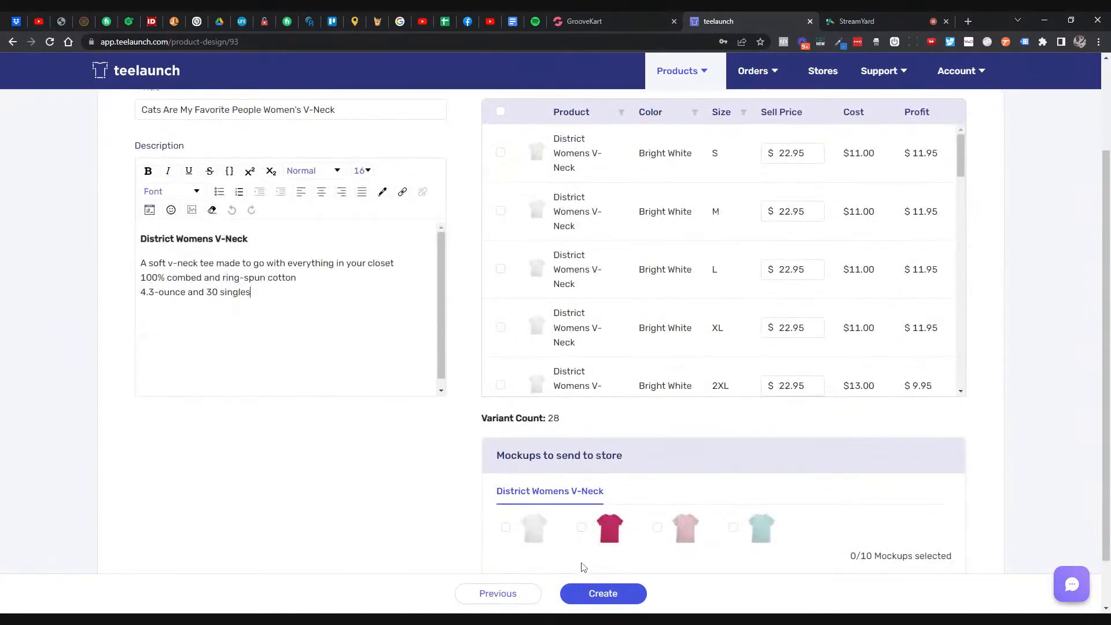
pyautogui.click(596, 593)
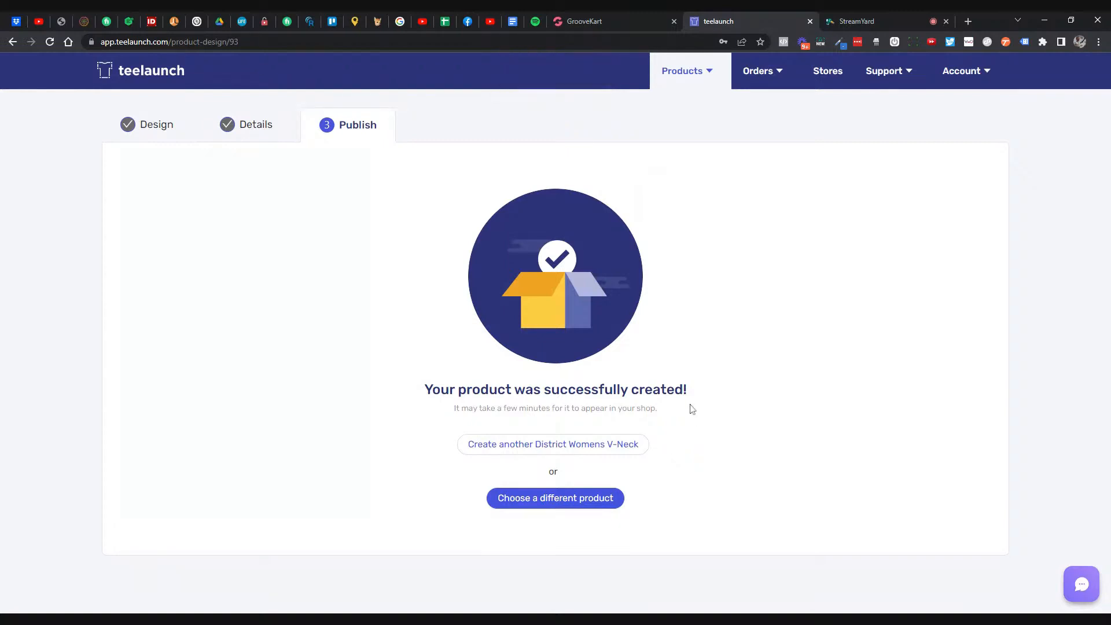
# - Open GrooveKart's Teelaunch integration settings via Products > POD & DropShipping
pyautogui.click(619, 25)
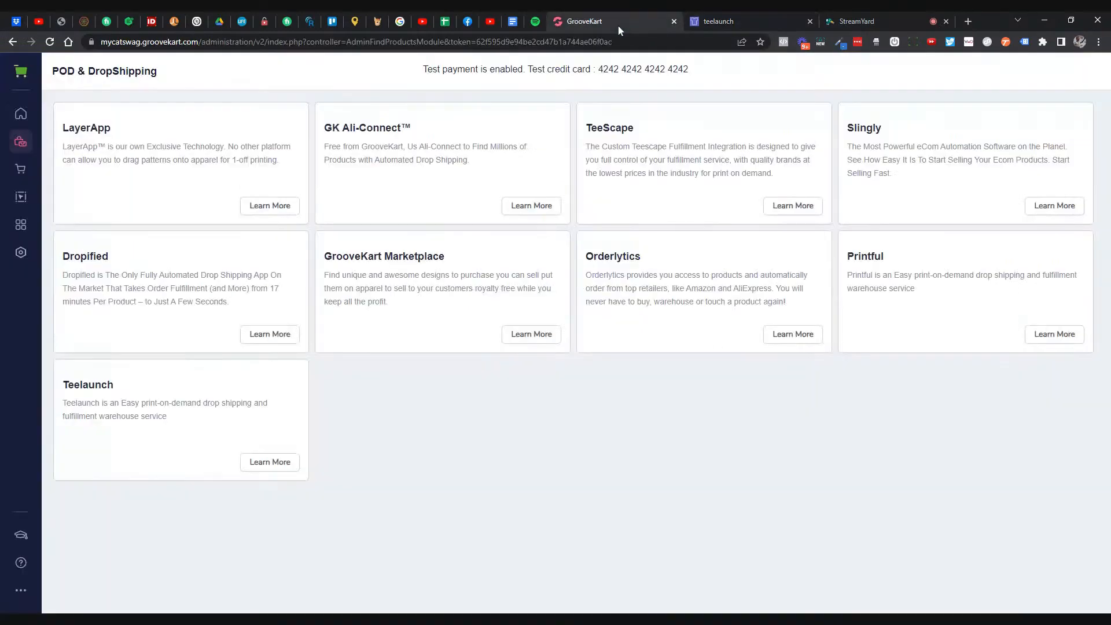
pyautogui.click(689, 20)
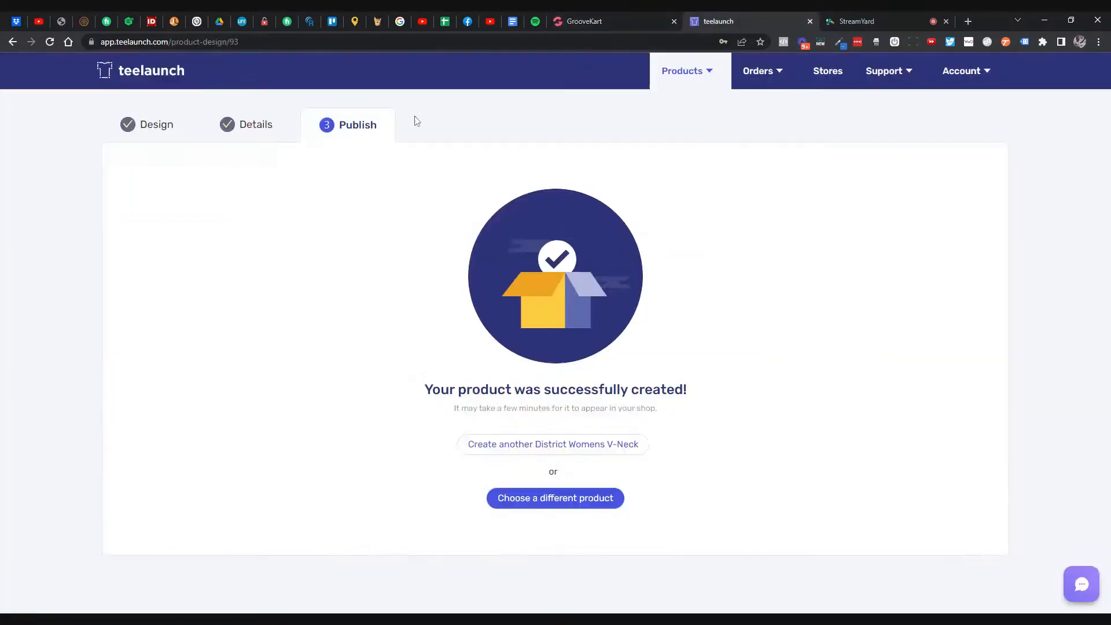
pyautogui.click(618, 22)
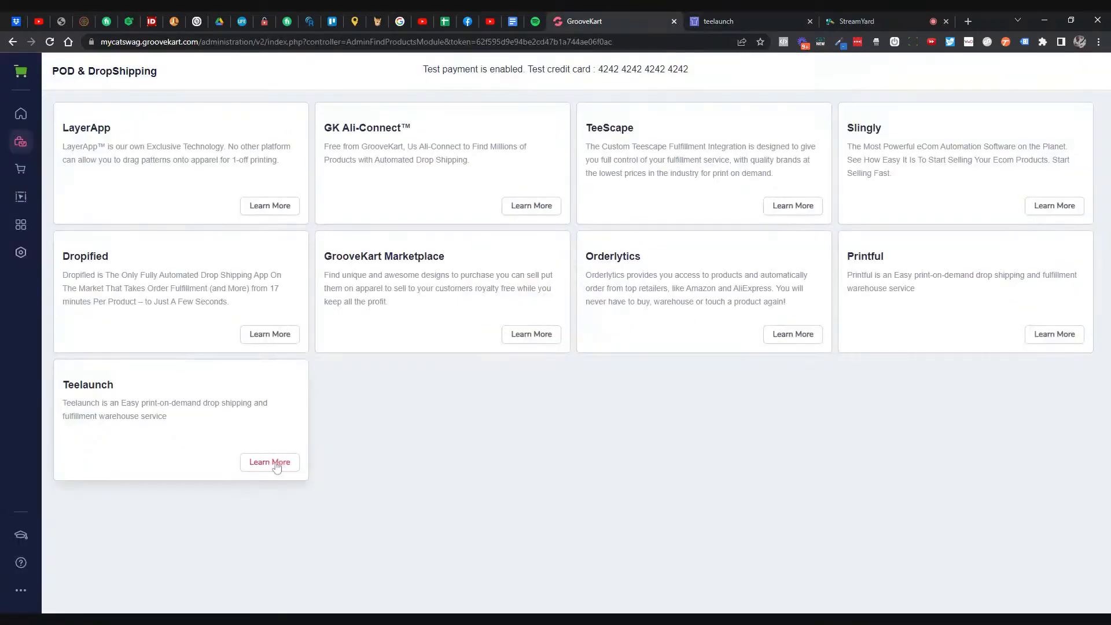
pyautogui.click(21, 142)
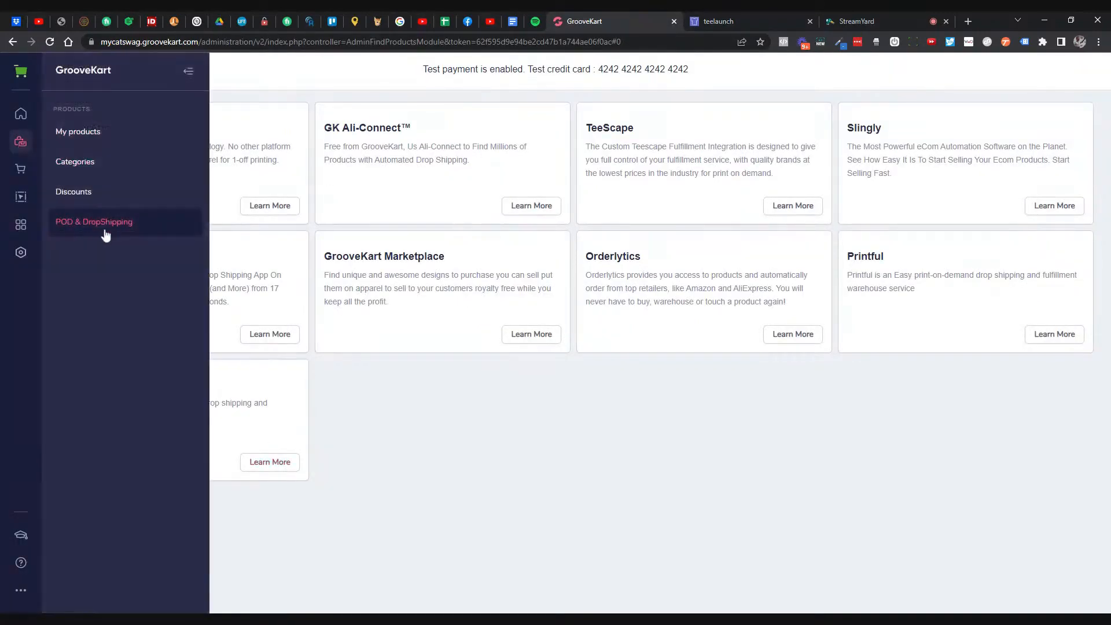
pyautogui.click(107, 227)
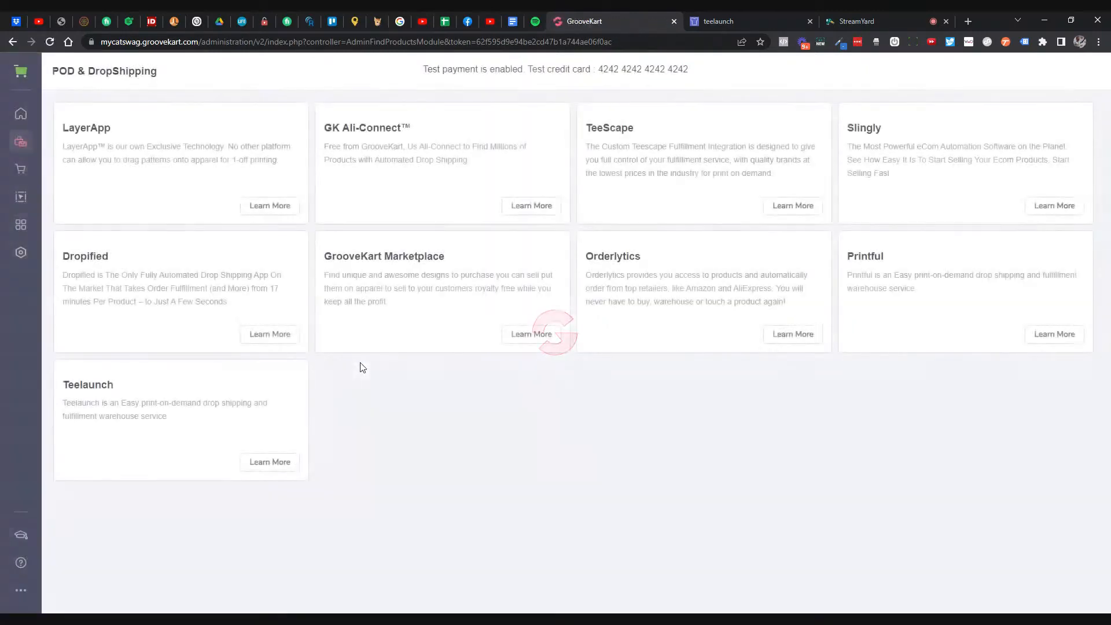
pyautogui.click(268, 464)
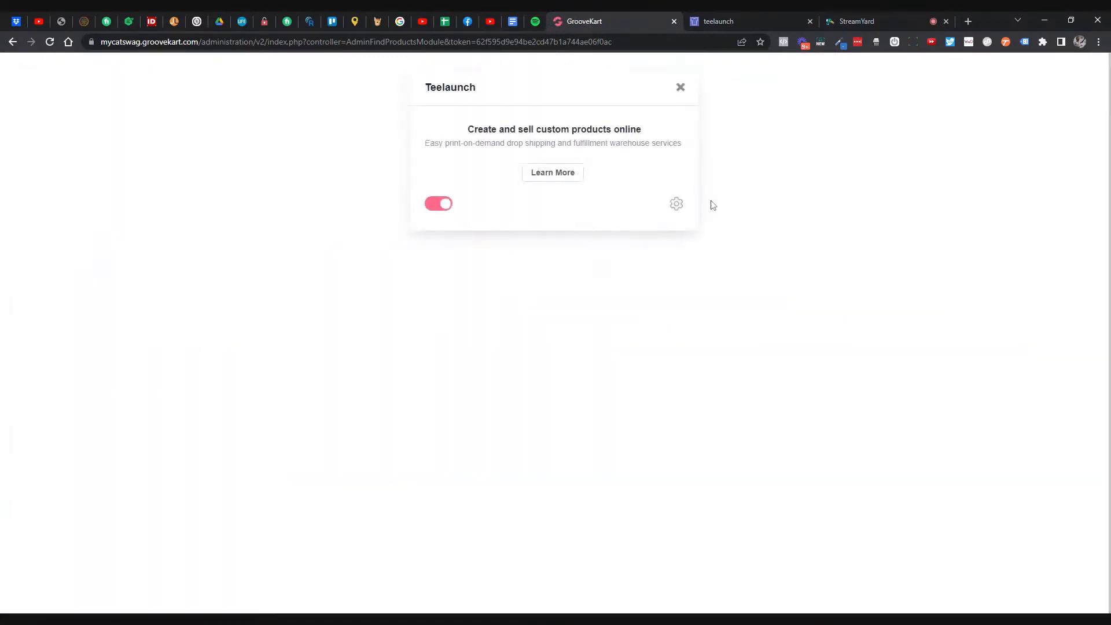
pyautogui.click(676, 209)
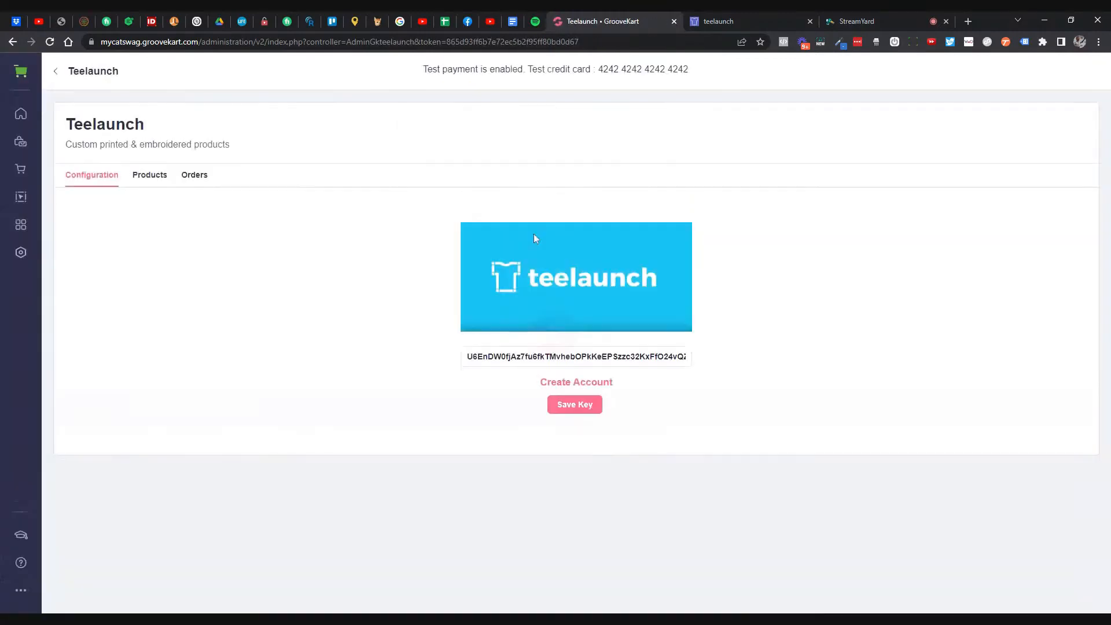
# - Add the Stop Stressing Meowt Phone Charger from Teelaunch's product list to the store, reviewing its title and description
pyautogui.click(152, 176)
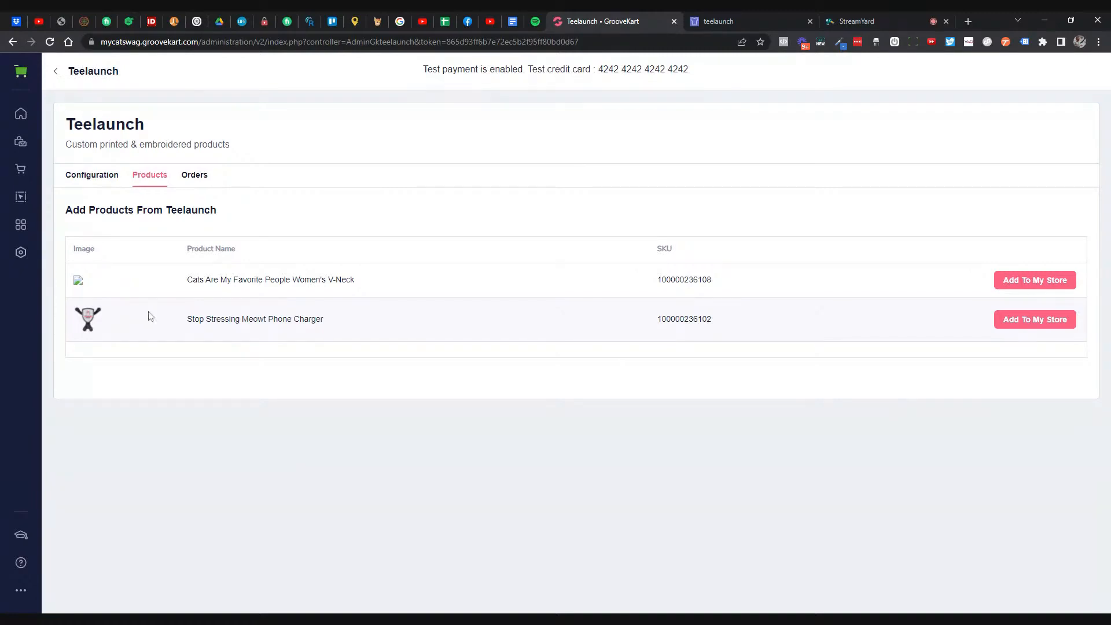
pyautogui.click(1004, 321)
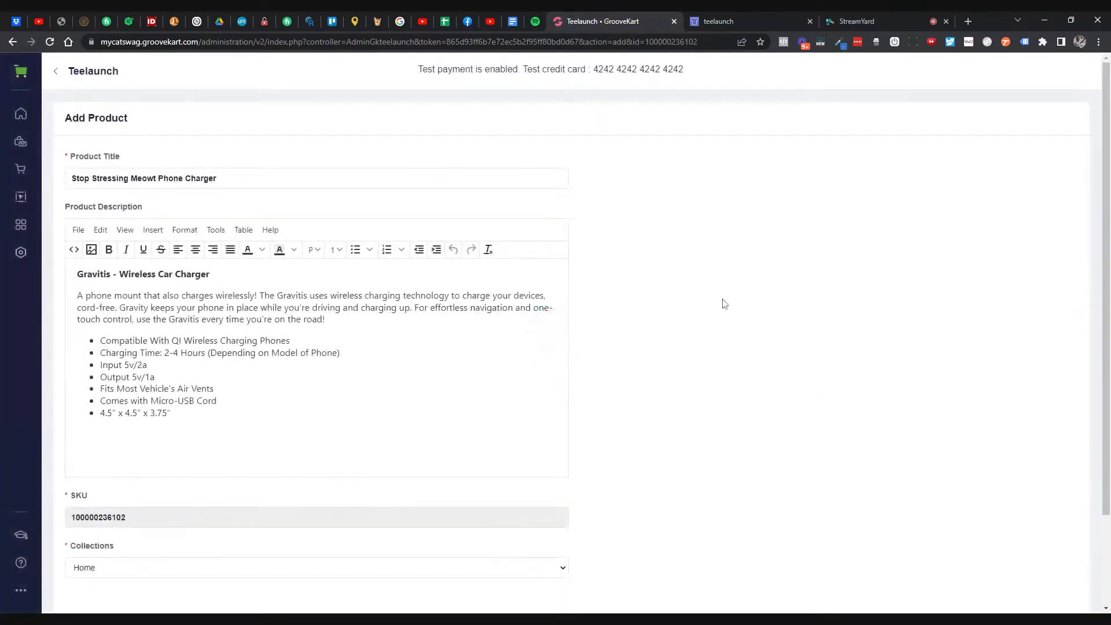
pyautogui.moveTo(231, 179); pyautogui.dragTo(43, 185)
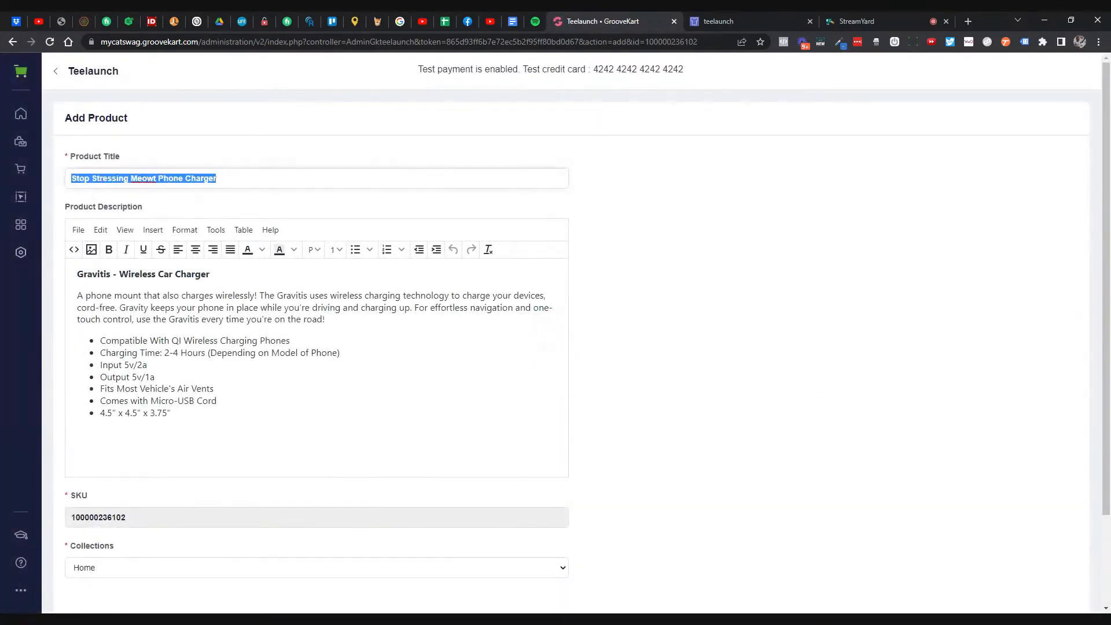
pyautogui.moveTo(199, 419); pyautogui.dragTo(75, 275)
pyautogui.click(215, 389)
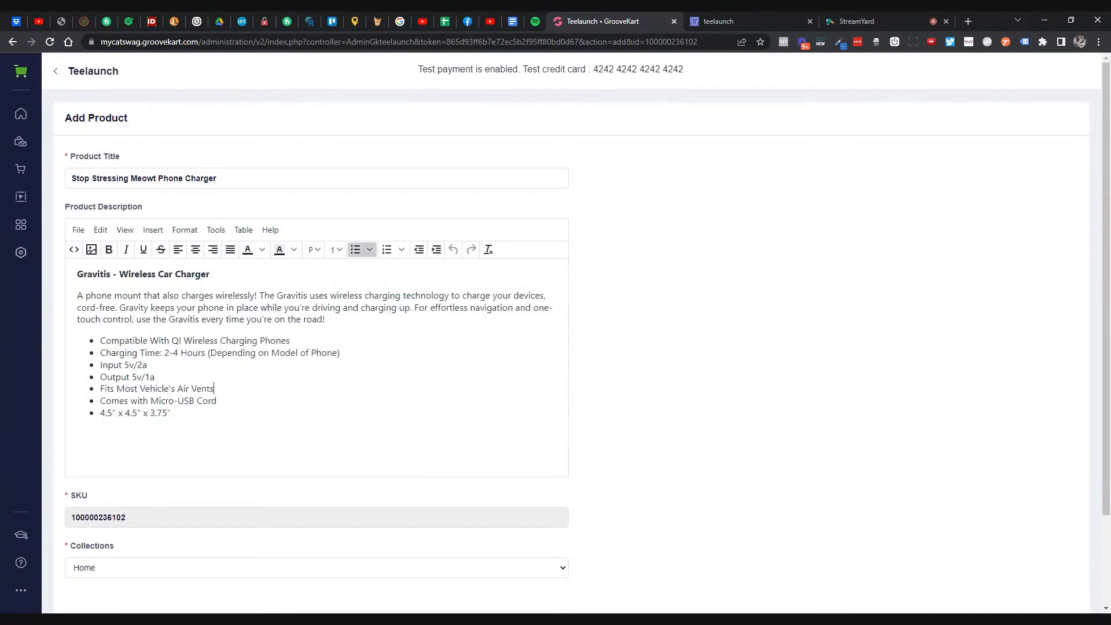
pyautogui.scroll(-3, 533, 384)
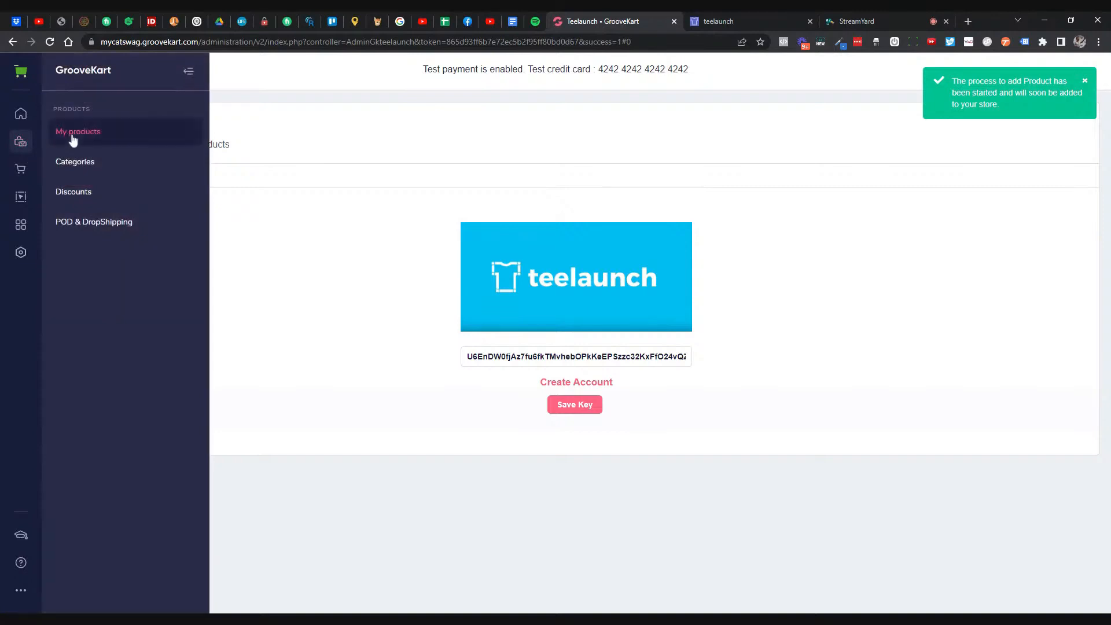
# - Open the Stop Stressing Meowt Phone Charger's Edit Product form from My products
pyautogui.click(73, 137)
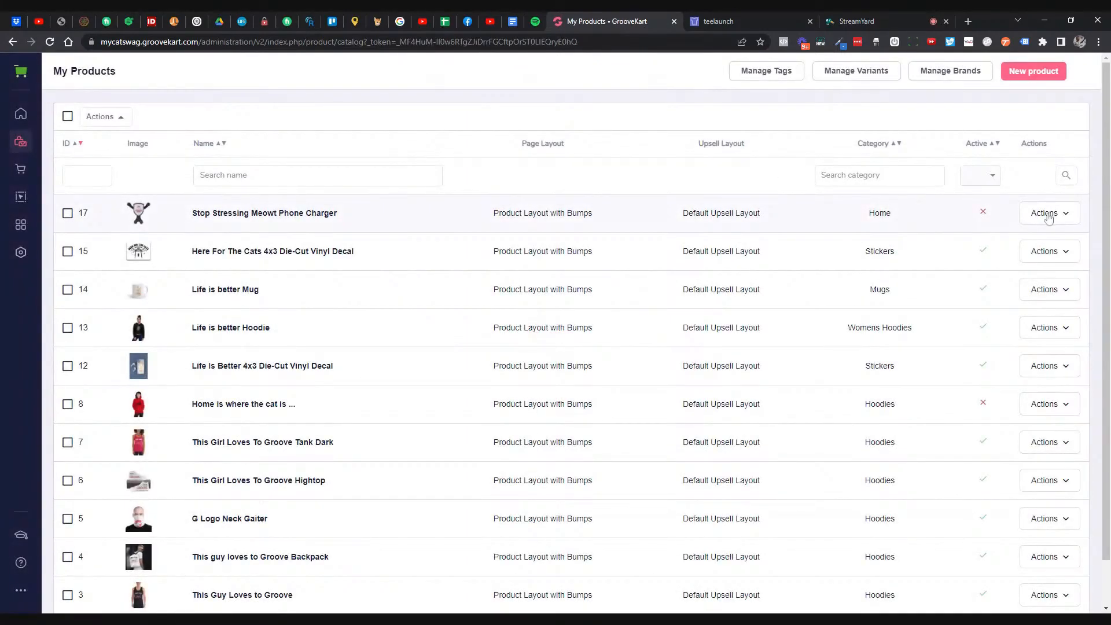
pyautogui.click(1046, 215)
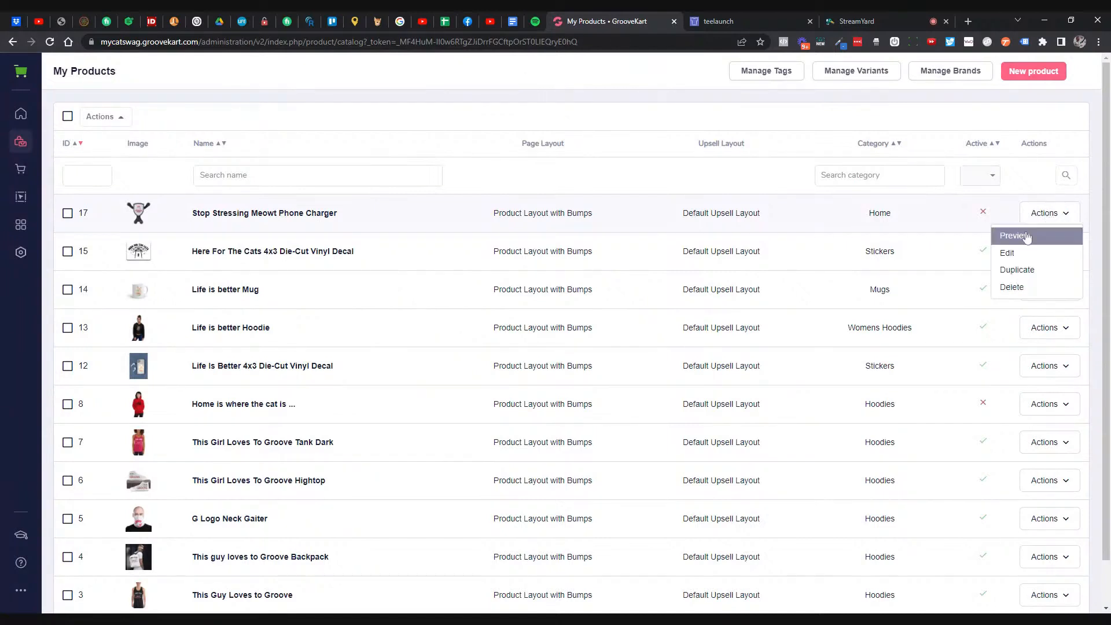
pyautogui.click(1006, 252)
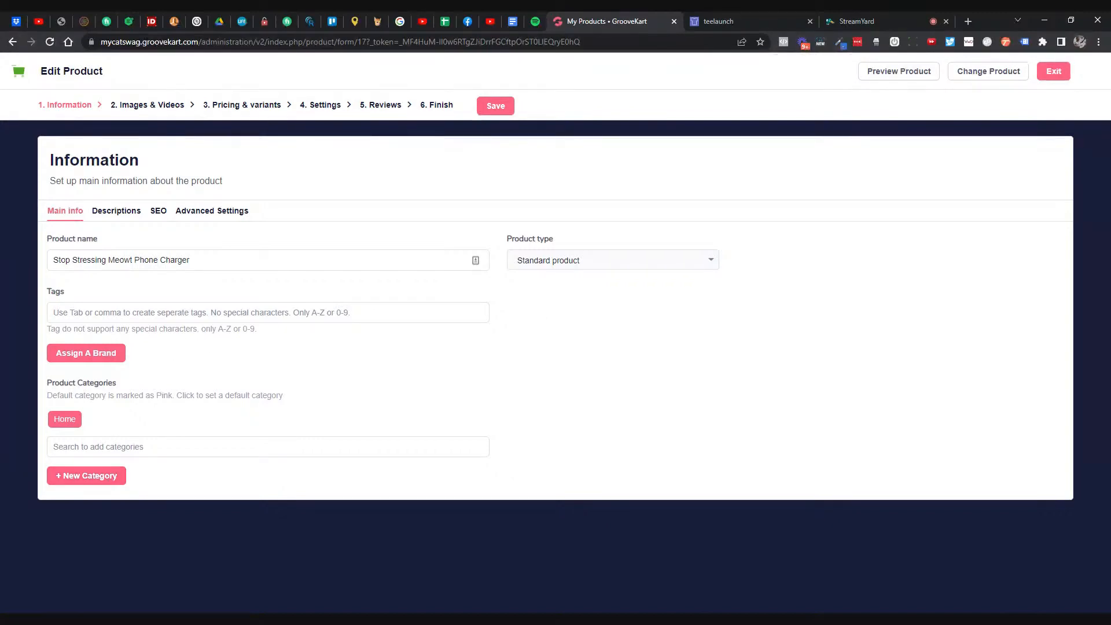
# - Create an Accessories category and make it the charger's default category
pyautogui.click(121, 475)
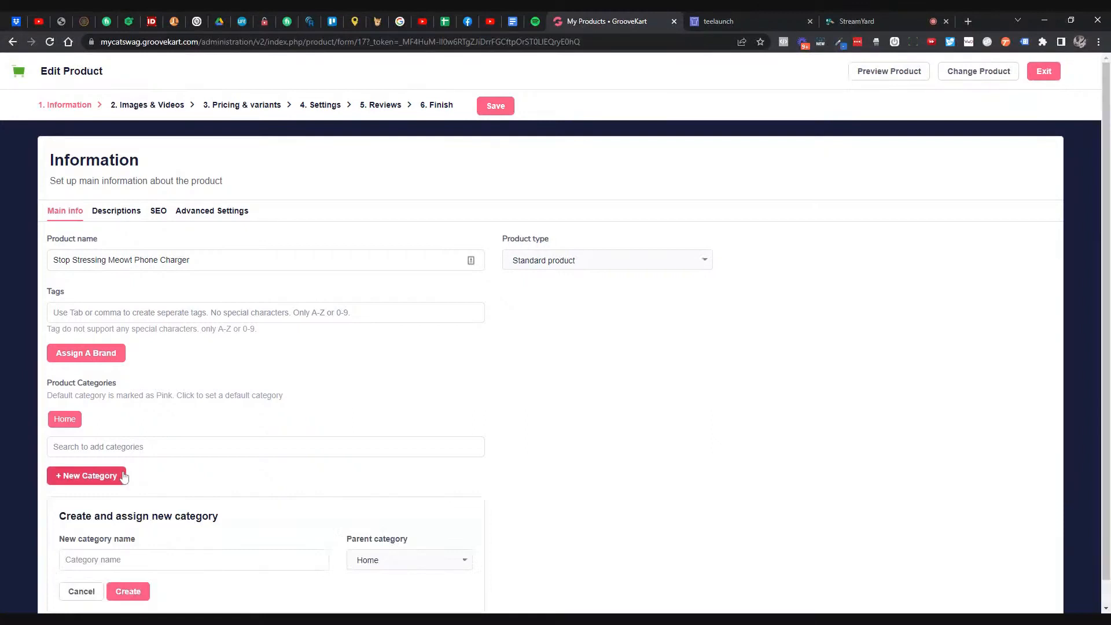
pyautogui.scroll(-1, 144, 539)
pyautogui.click(144, 538)
pyautogui.write('Acce')
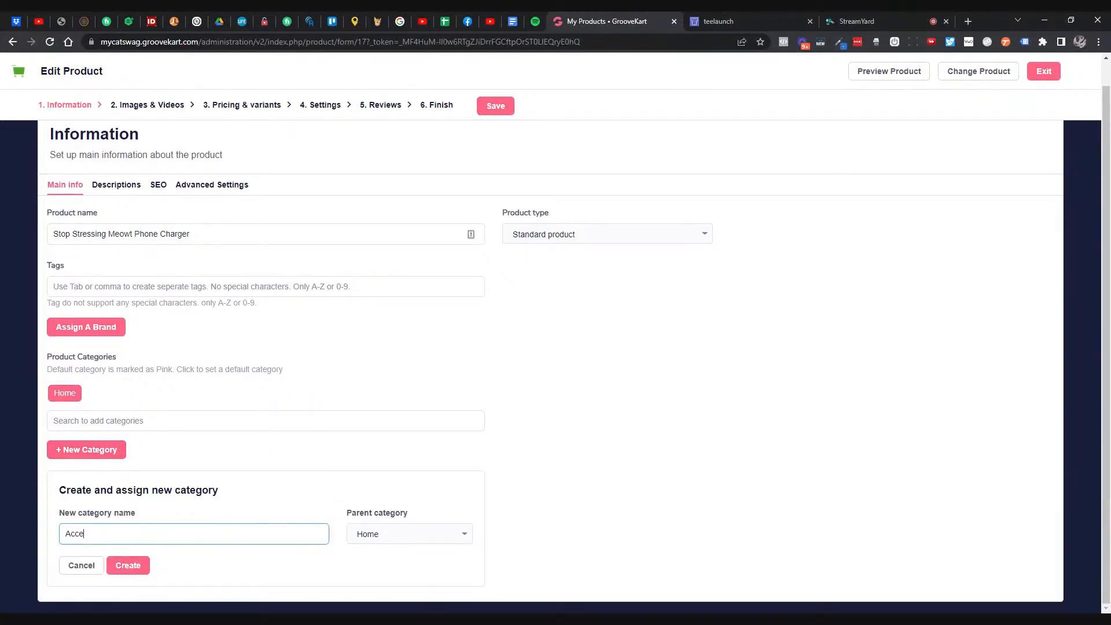
pyautogui.write('ssories')
pyautogui.click(139, 565)
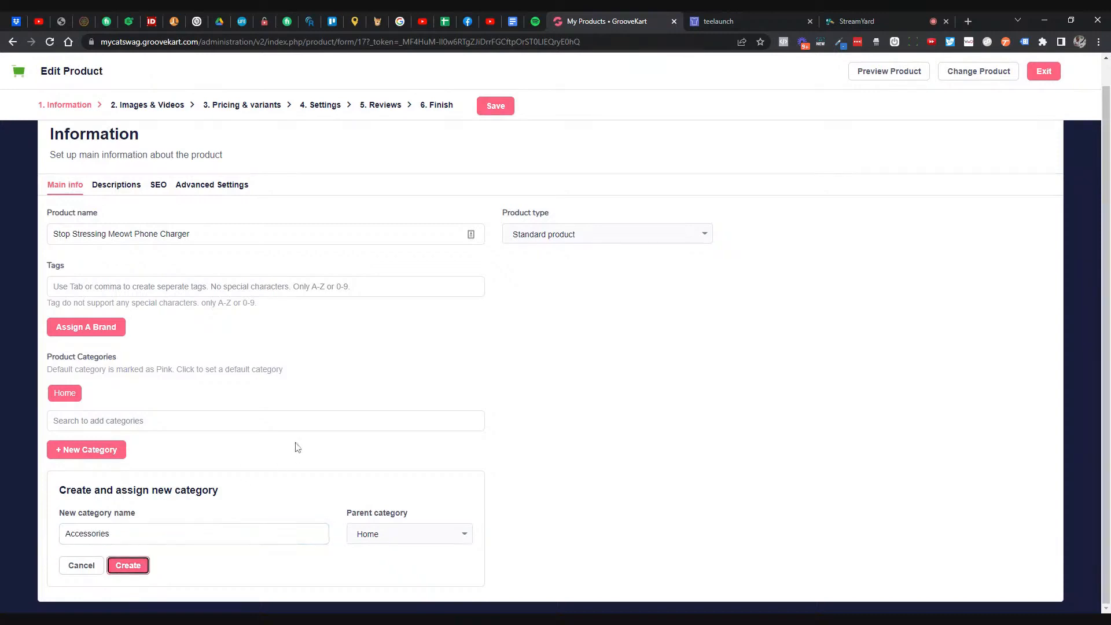
pyautogui.click(116, 420)
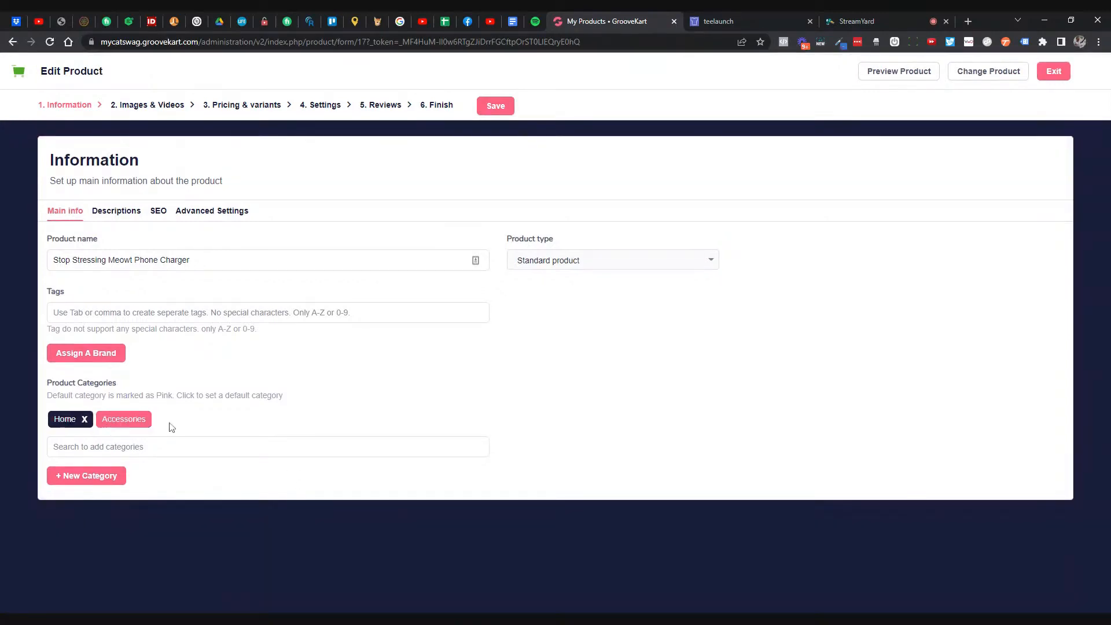
# - Tag the charger with 'phonechargers'
pyautogui.click(162, 312)
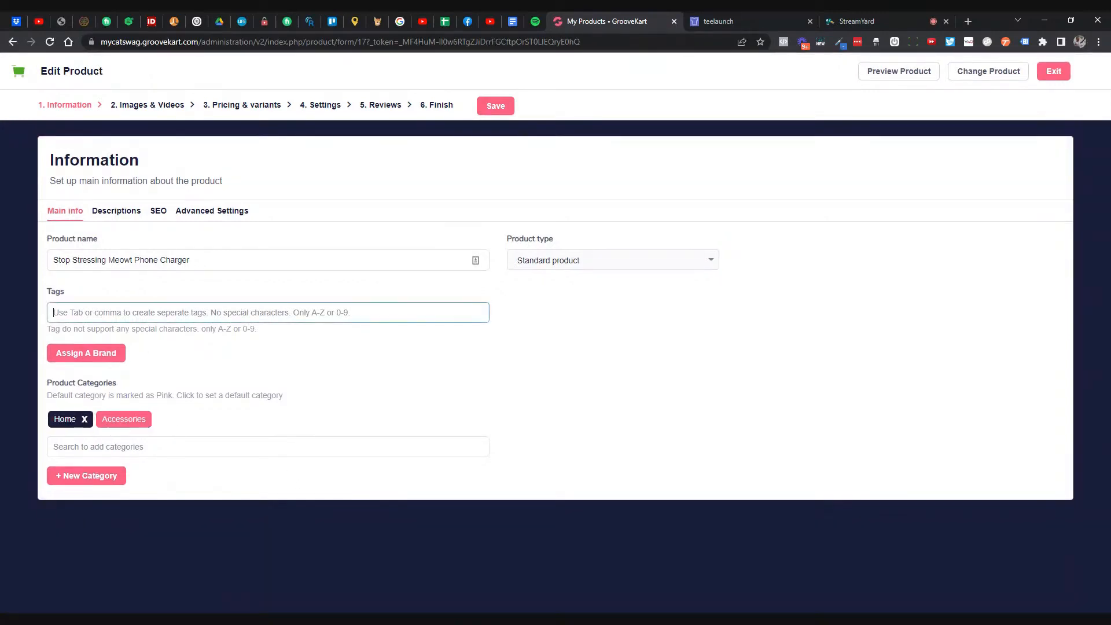
pyautogui.write('cha')
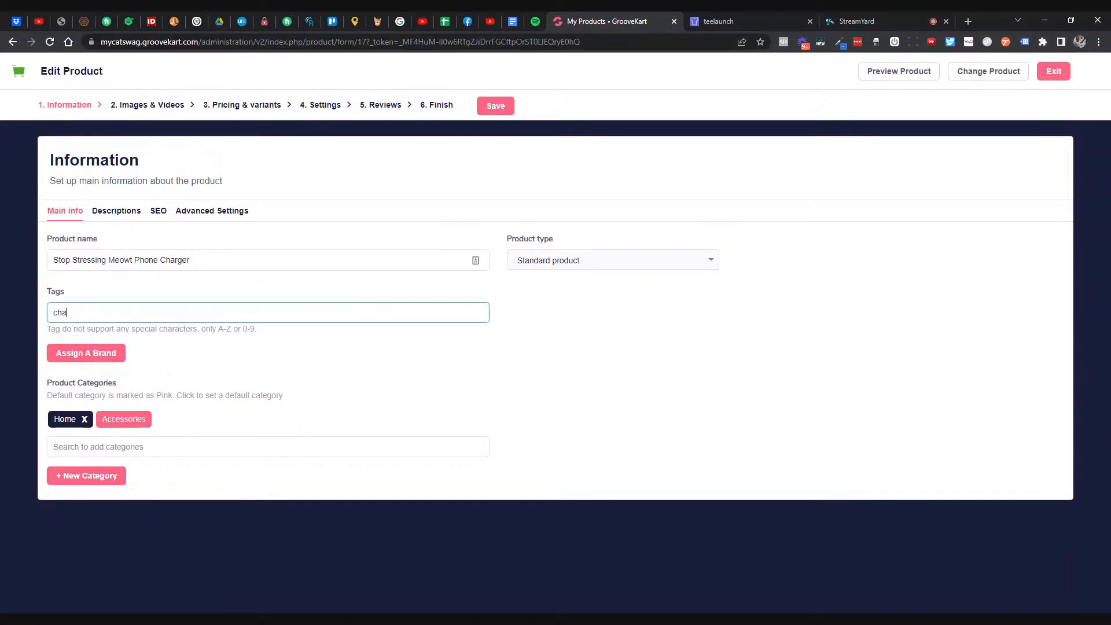
pyautogui.write('rgersphone')
pyautogui.press('BackSpace')
pyautogui.press('BackSpace')
pyautogui.press('BackSpace')
pyautogui.press('BackSpace')
pyautogui.press('BackSpace')
pyautogui.press('BackSpace')
pyautogui.press('BackSpace')
pyautogui.press('BackSpace')
pyautogui.press('BackSpace')
pyautogui.press('BackSpace')
pyautogui.press('BackSpace')
pyautogui.press('BackSpace')
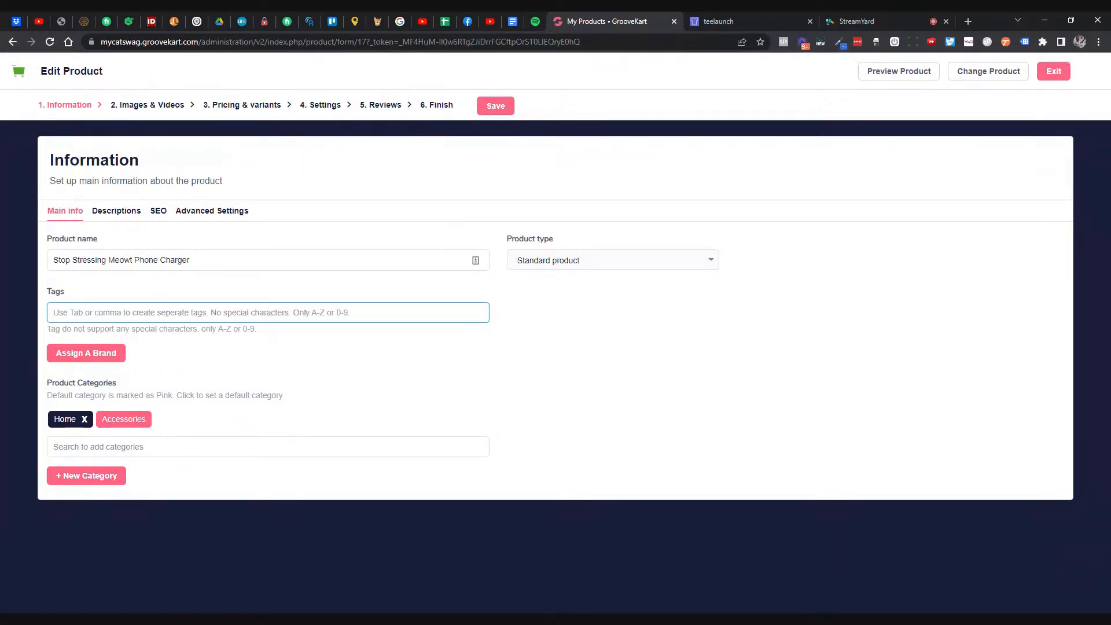
pyautogui.write('phonecha')
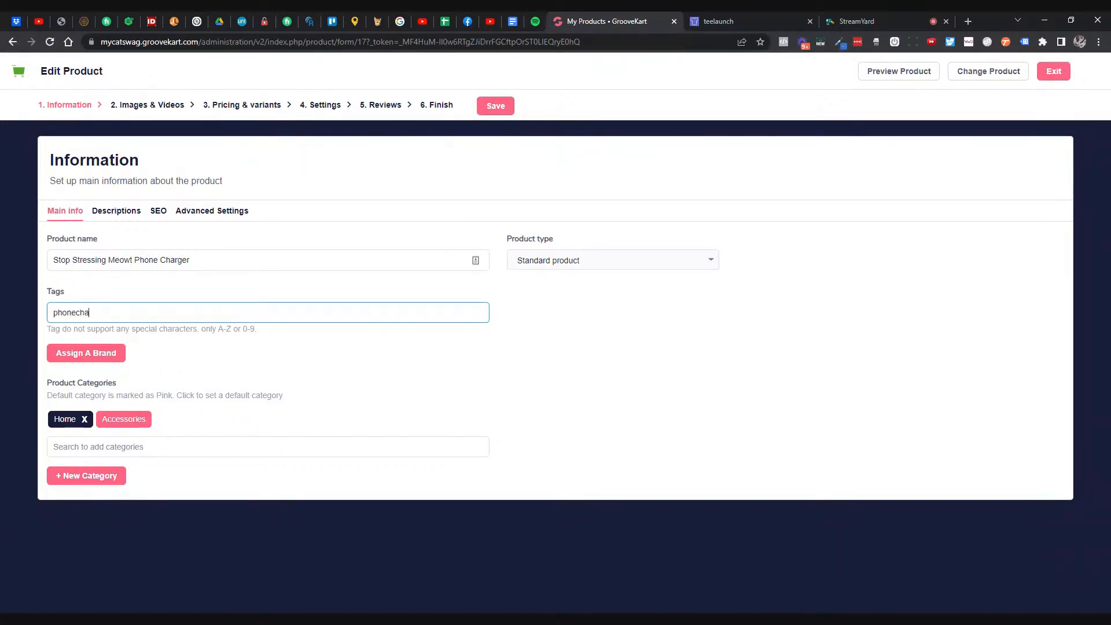
pyautogui.write('rgers')
pyautogui.press('Tab')
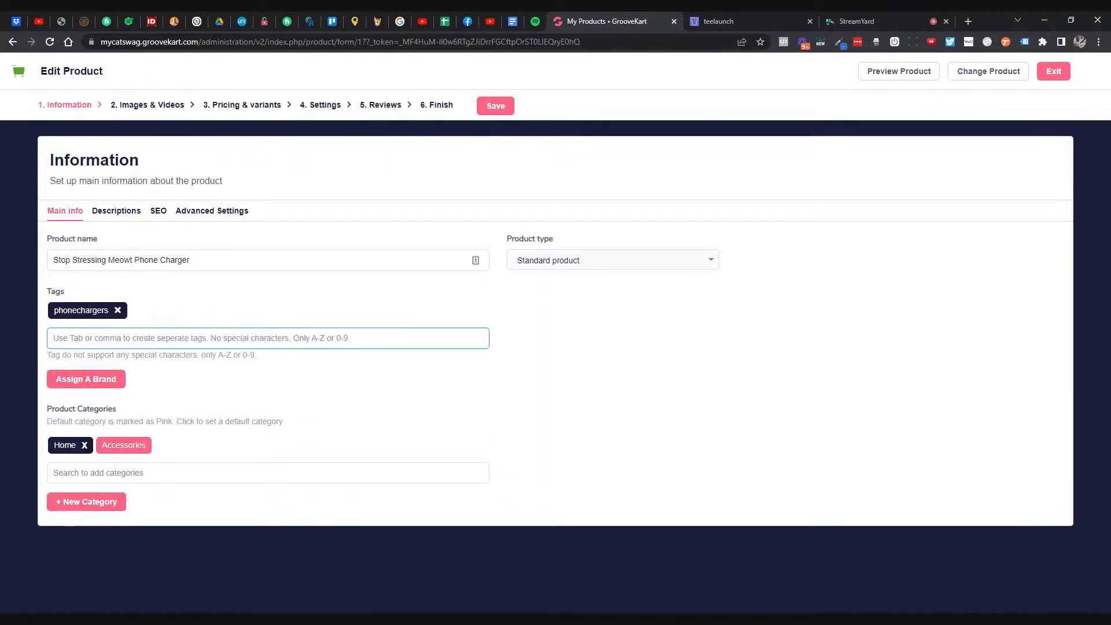
# - Copy the product name into the SEO Og: Title as 'Stop Stressing Meowt Phone Charger'
pyautogui.moveTo(225, 261); pyautogui.dragTo(26, 237)
pyautogui.hotkey('ctrl', 'c')
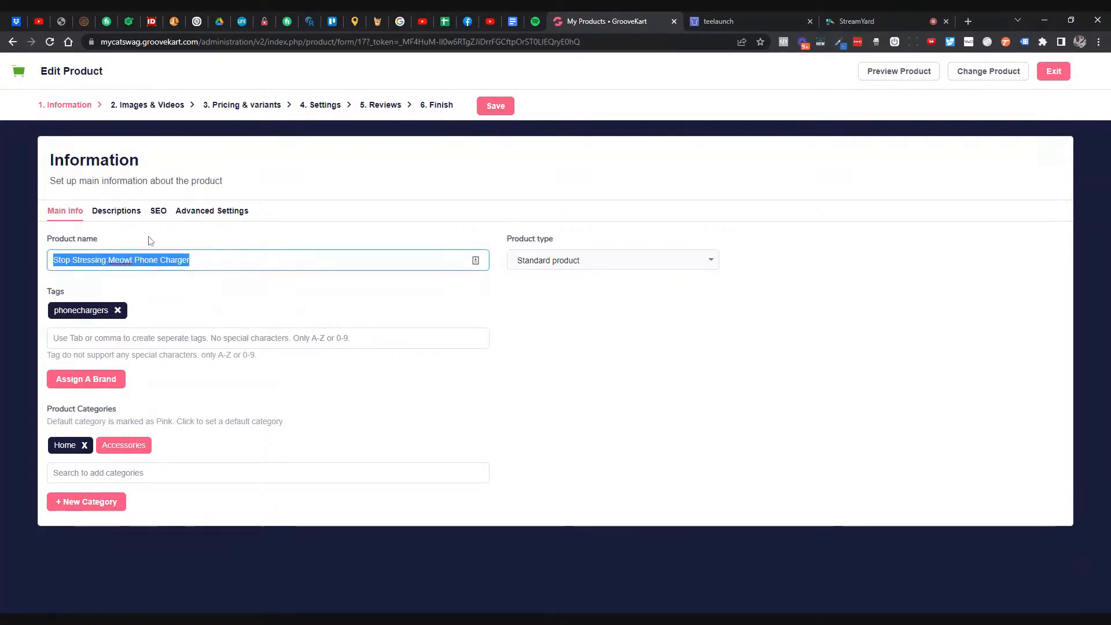
pyautogui.click(158, 212)
pyautogui.scroll(-2, 158, 211)
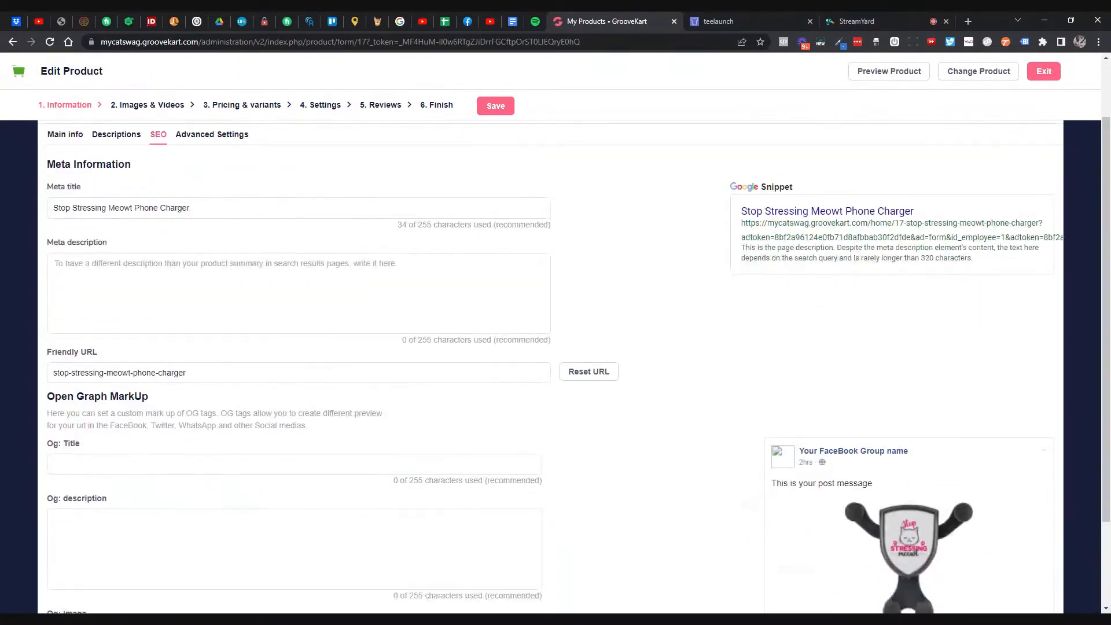
pyautogui.click(191, 424)
pyautogui.hotkey('ctrl', 'v')
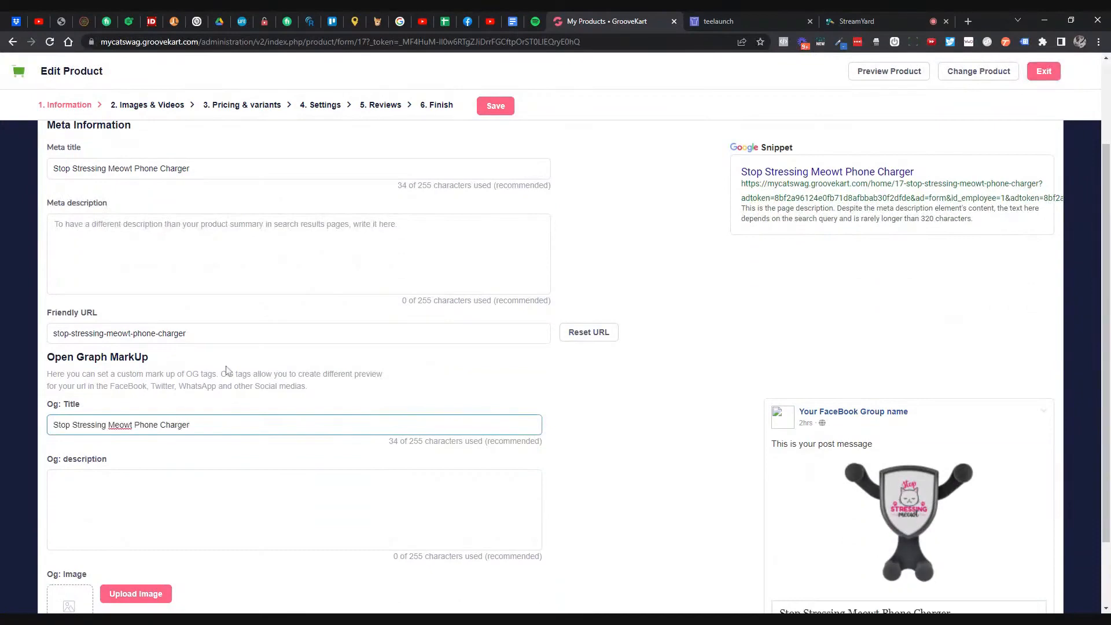
pyautogui.scroll(2, 230, 370)
# - Write a gift-themed summary description ending 'Click the payment button to purchase now.'
pyautogui.click(116, 212)
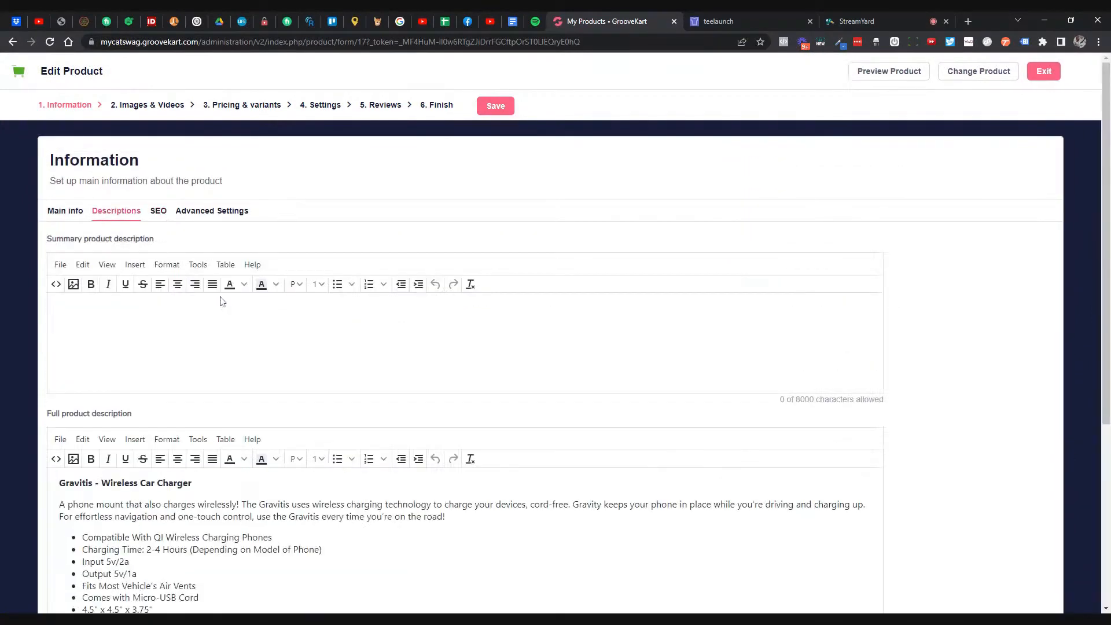
pyautogui.scroll(-2, 219, 300)
pyautogui.moveTo(153, 493); pyautogui.dragTo(59, 367)
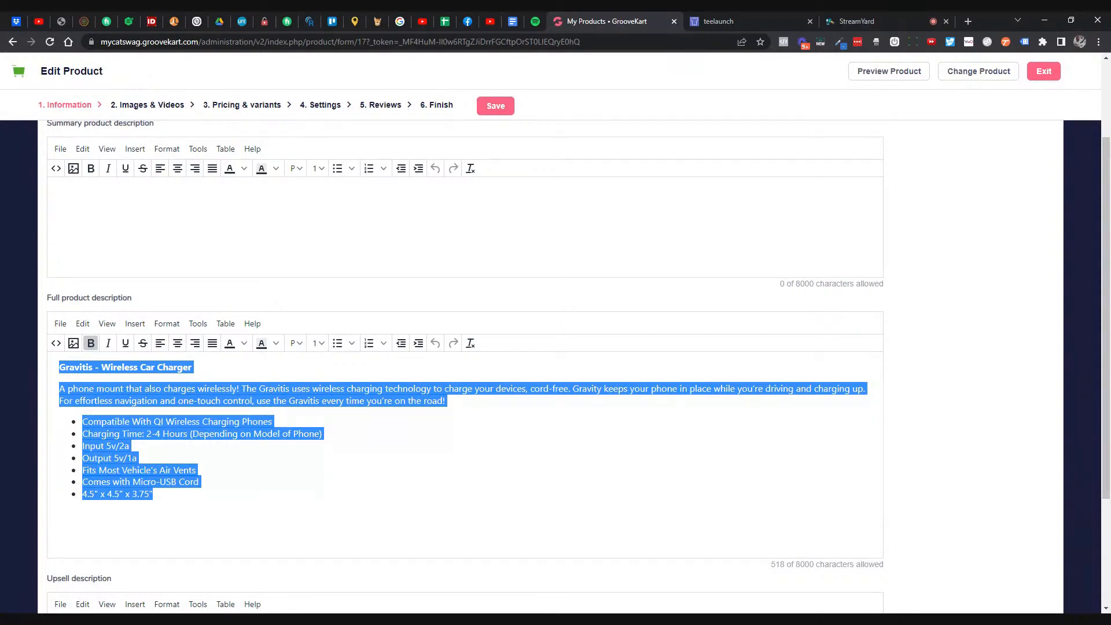
pyautogui.scroll(2, 252, 376)
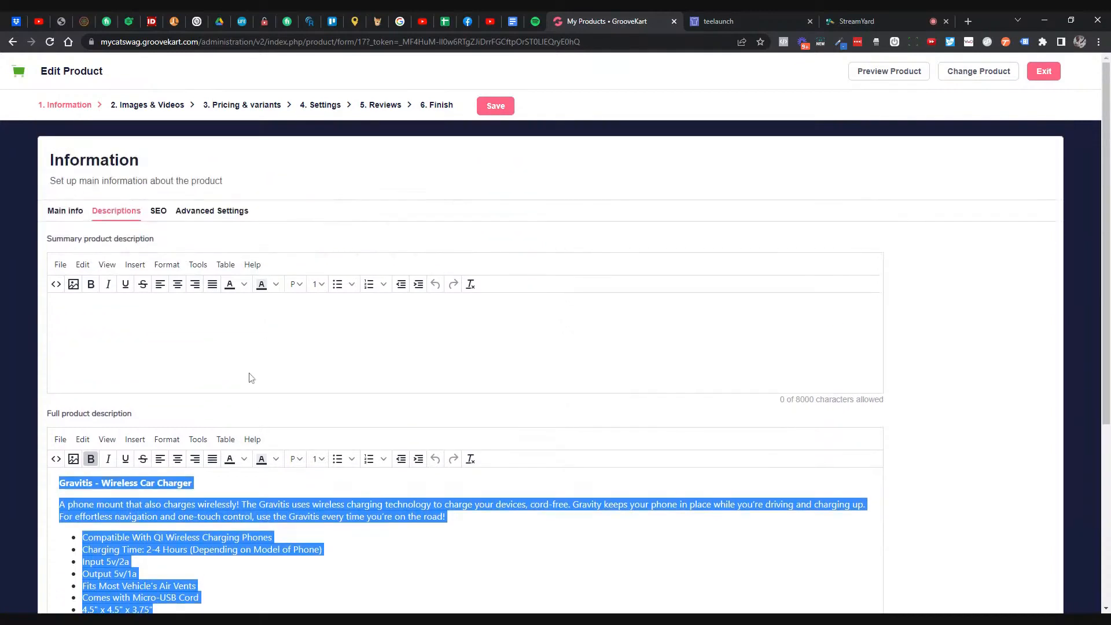
pyautogui.click(250, 357)
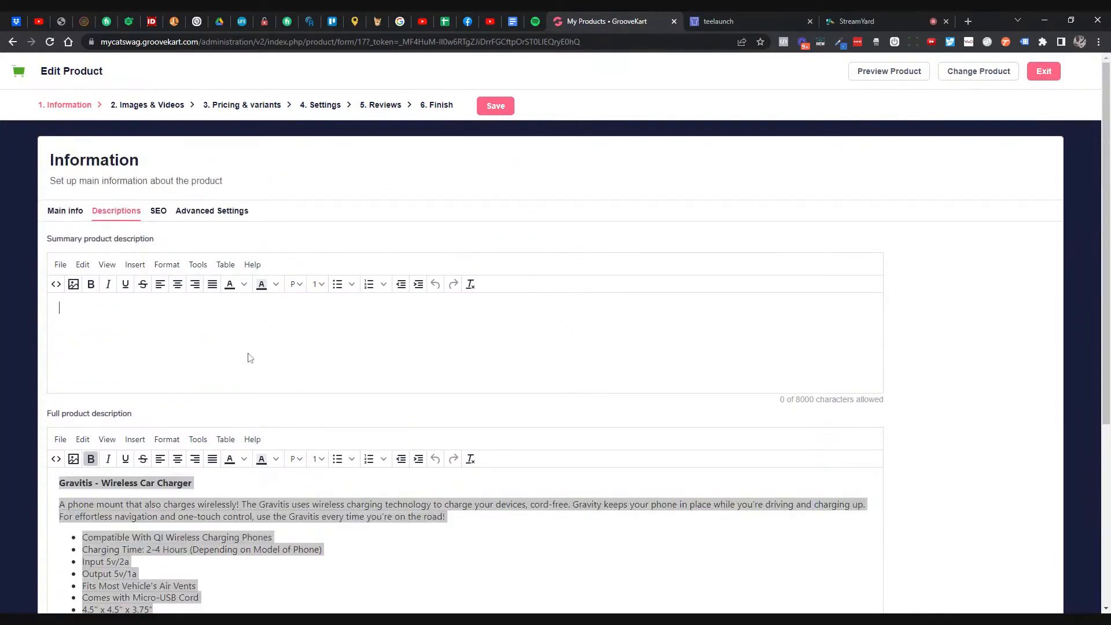
pyautogui.write('This makes a great gift')
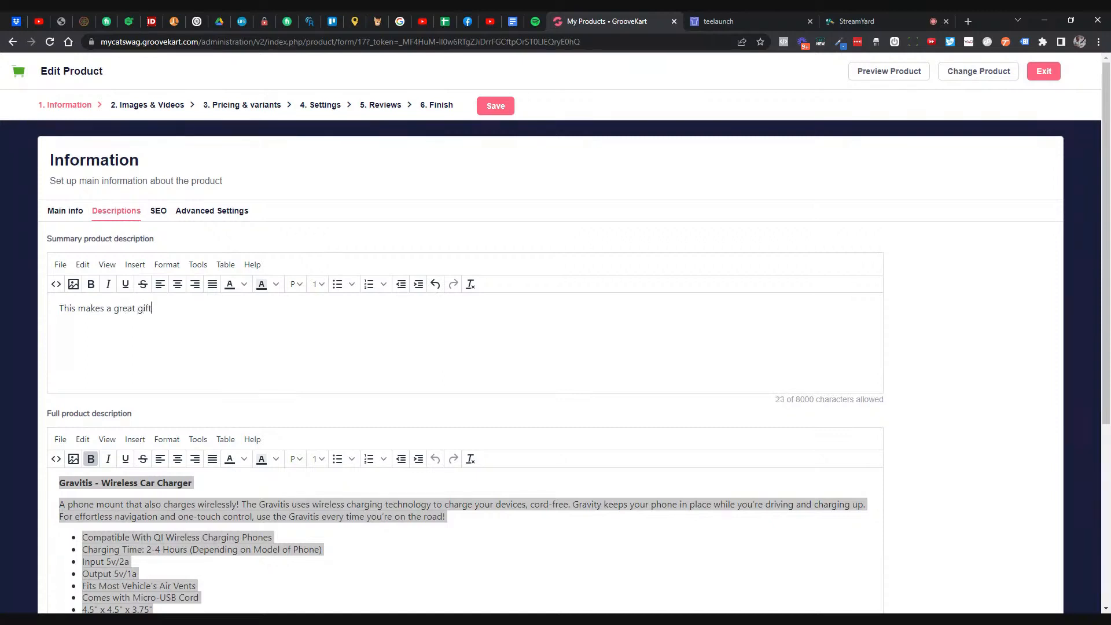
pyautogui.write('!  Not found in stores.  Add to your or')
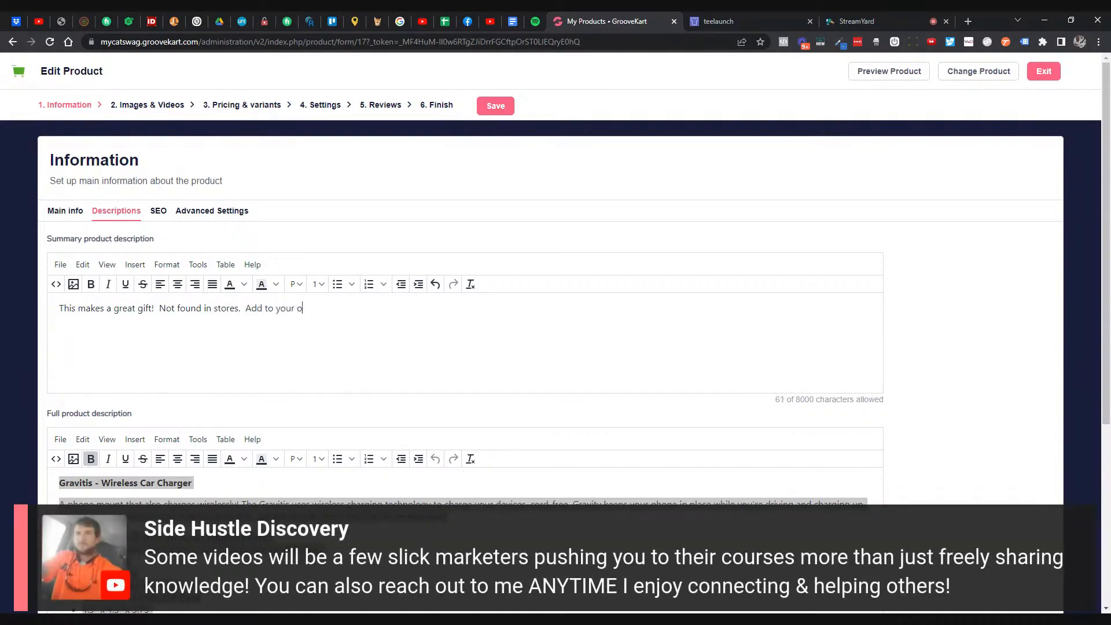
pyautogui.press('BackSpace')
pyautogui.press('BackSpace')
pyautogui.press('BackSpace')
pyautogui.press('BackSpace')
pyautogui.press('BackSpace')
pyautogui.press('BackSpace')
pyautogui.press('BackSpace')
pyautogui.press('BackSpace')
pyautogui.press('BackSpace')
pyautogui.press('BackSpace')
pyautogui.press('BackSpace')
pyautogui.press('BackSpace')
pyautogui.press('BackSpace')
pyautogui.write('Click the payment button to purc')
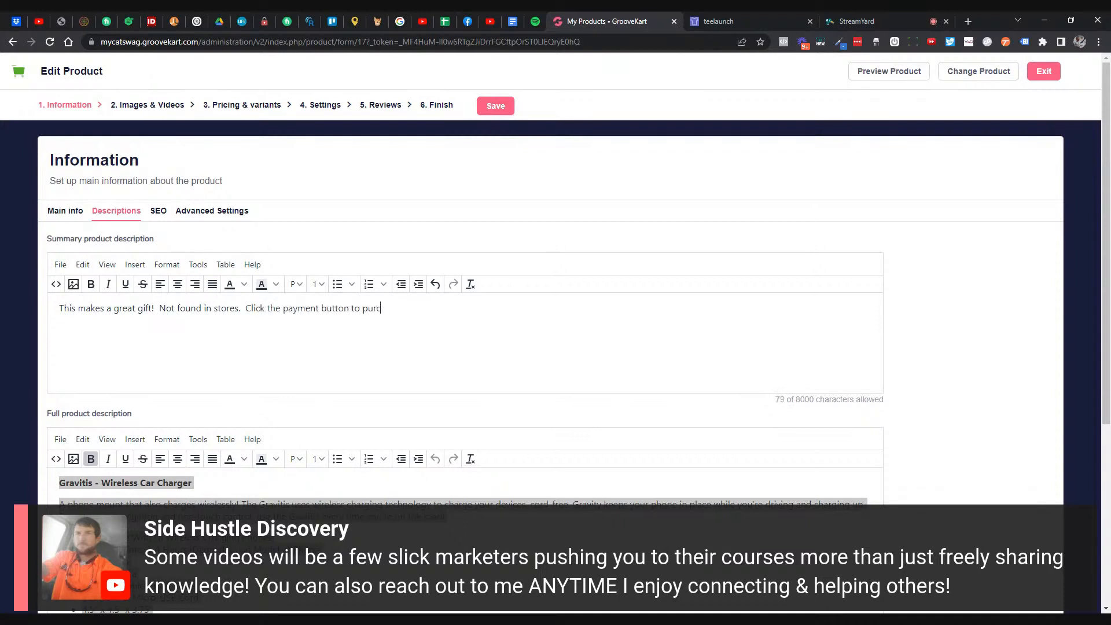
pyautogui.write('hase now.')
# - Colour the whole summary text black
pyautogui.hotkey('ctrl', 'a')
pyautogui.click(243, 284)
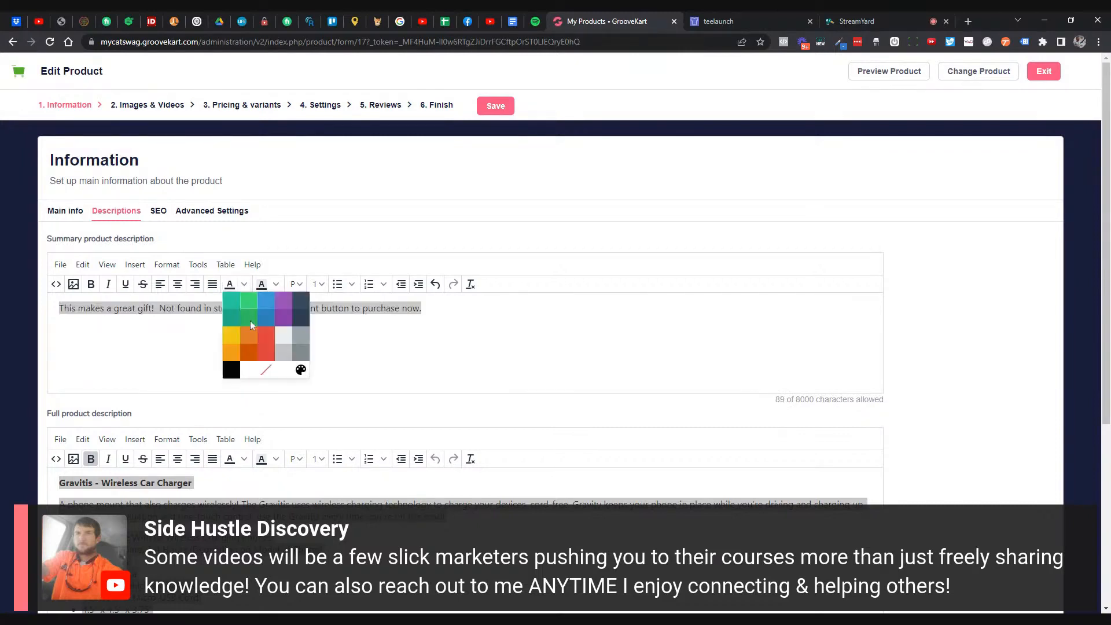
pyautogui.click(234, 368)
pyautogui.click(246, 307)
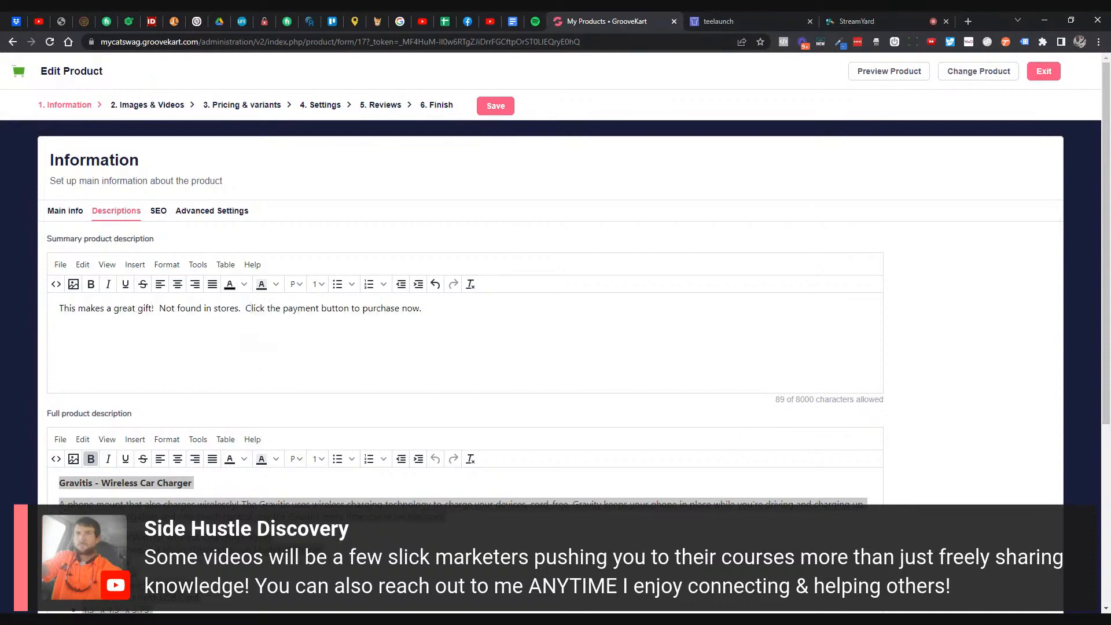
# - Add the upsell line 'Add this to your order and save BIG today!' in black, bold, Heading 3
pyautogui.scroll(-4, 246, 308)
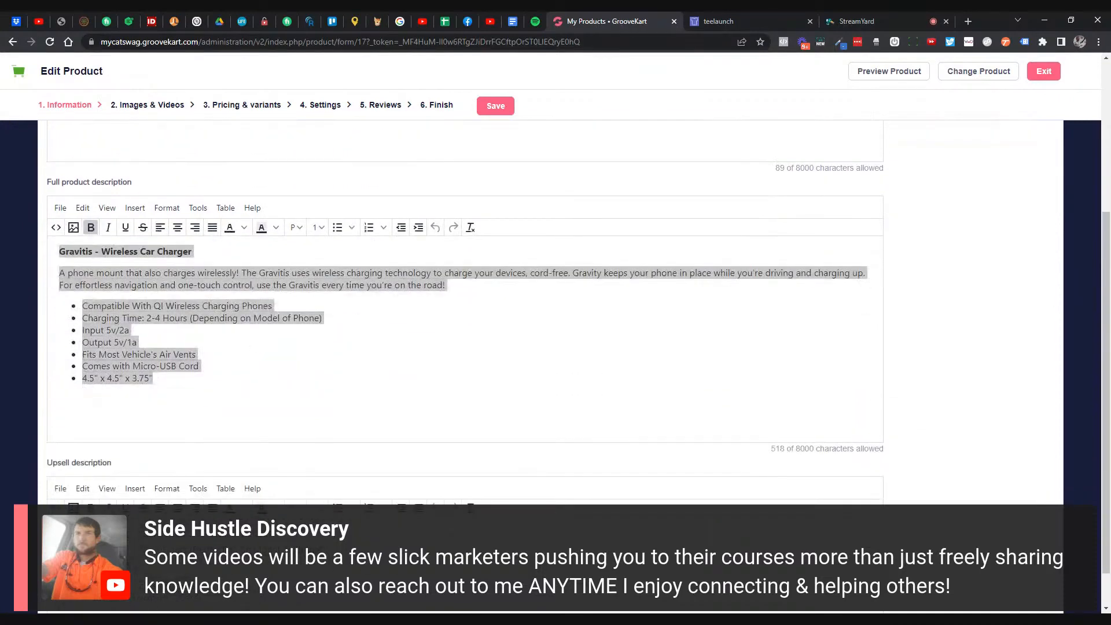
pyautogui.scroll(-1, 464, 319)
pyautogui.click(60, 486)
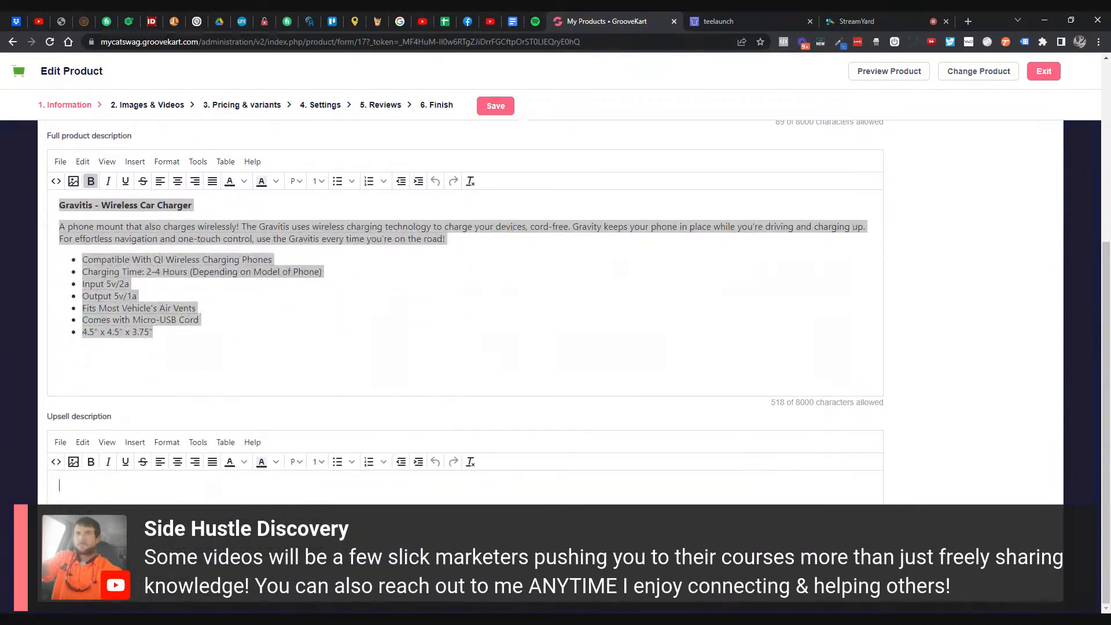
pyautogui.write('Add this to your order and save ')
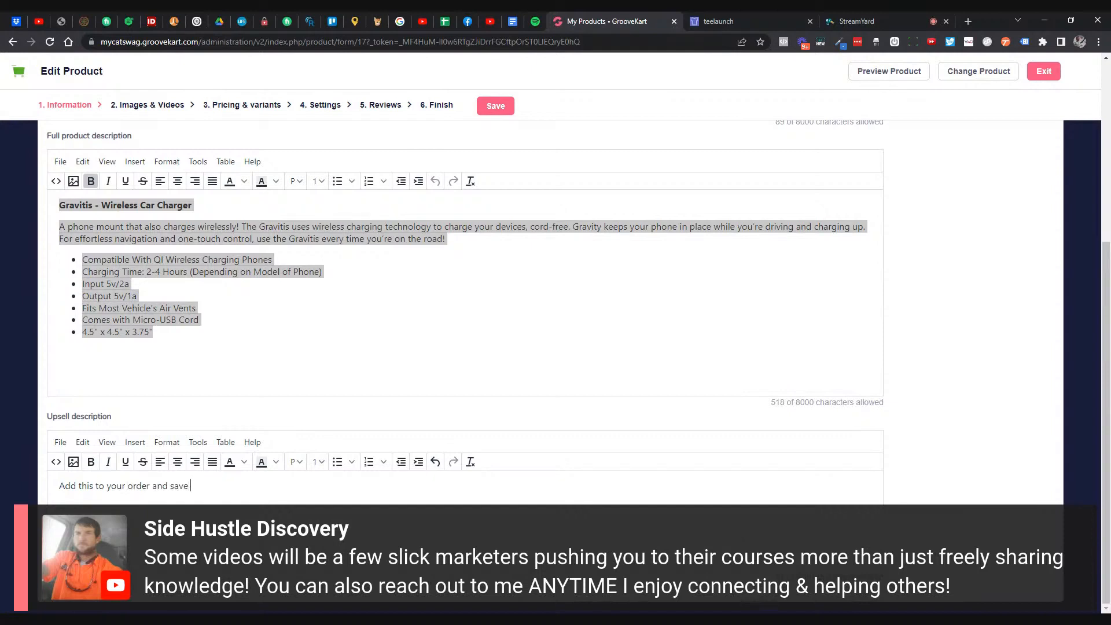
pyautogui.write('BIG today!')
pyautogui.hotkey('ctrl', 'a')
pyautogui.click(245, 461)
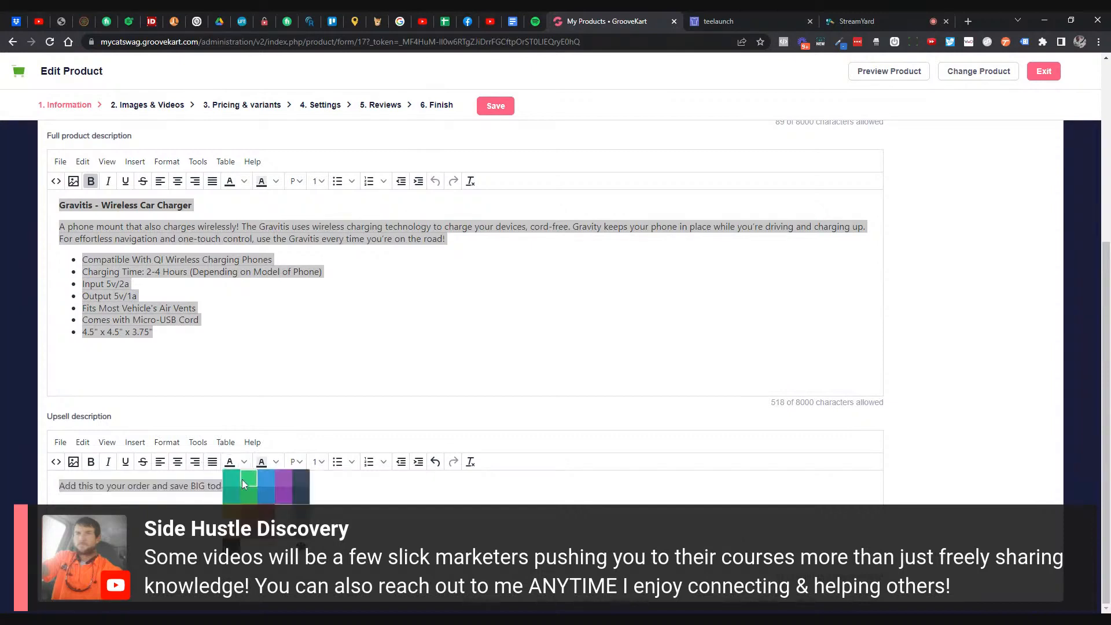
pyautogui.click(233, 546)
pyautogui.click(91, 462)
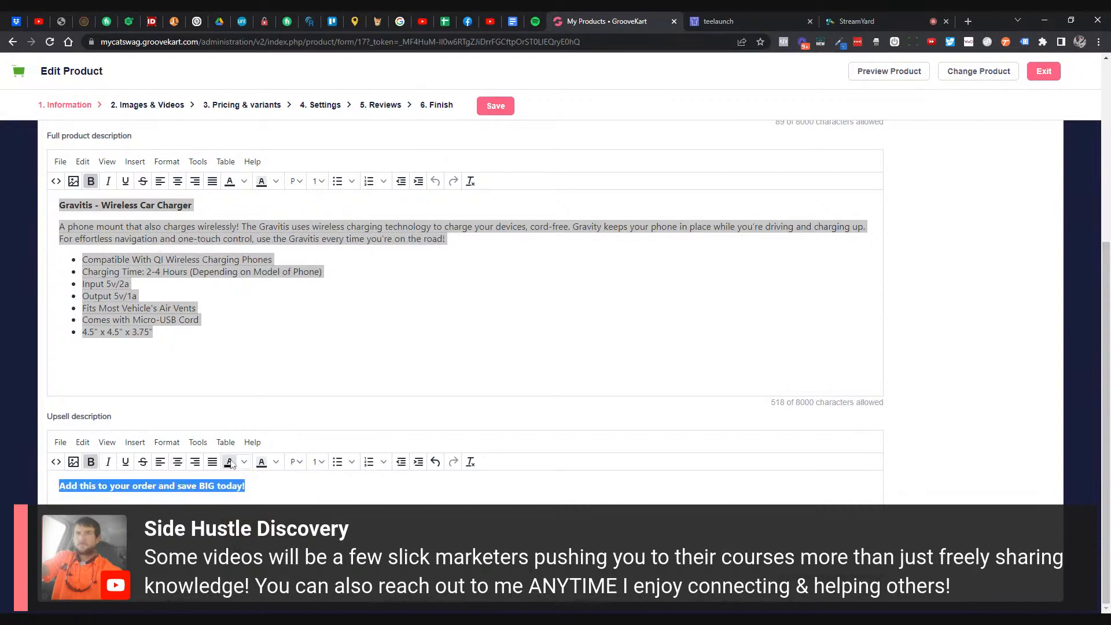
pyautogui.click(296, 461)
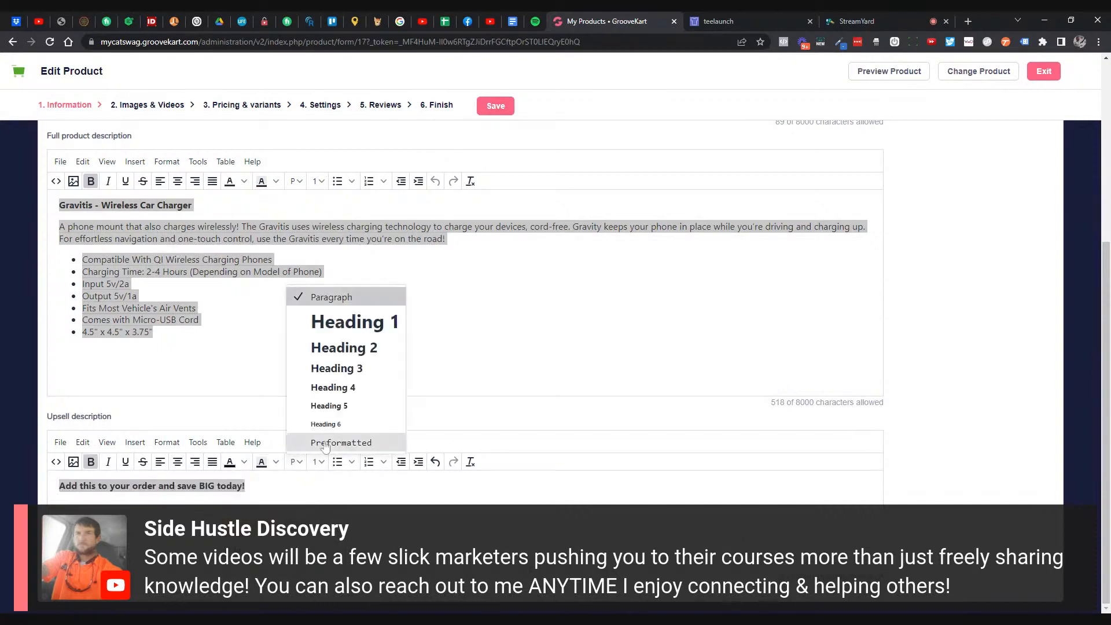
pyautogui.click(340, 370)
pyautogui.click(286, 487)
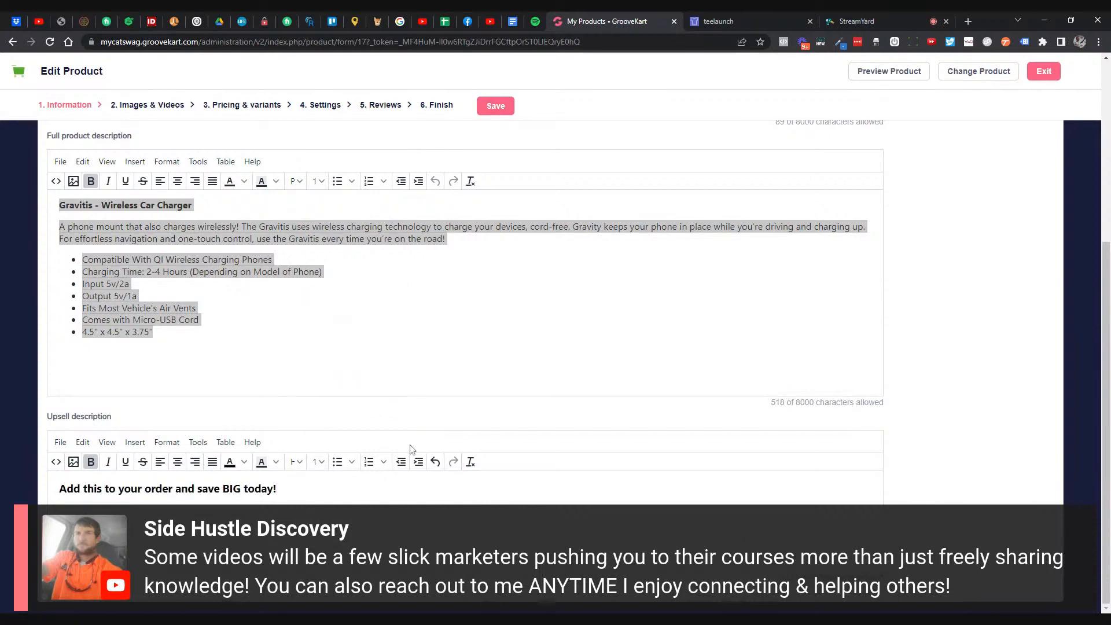
# - Review the finished summary and upsell lines before moving to the SEO settings
pyautogui.scroll(5, 411, 450)
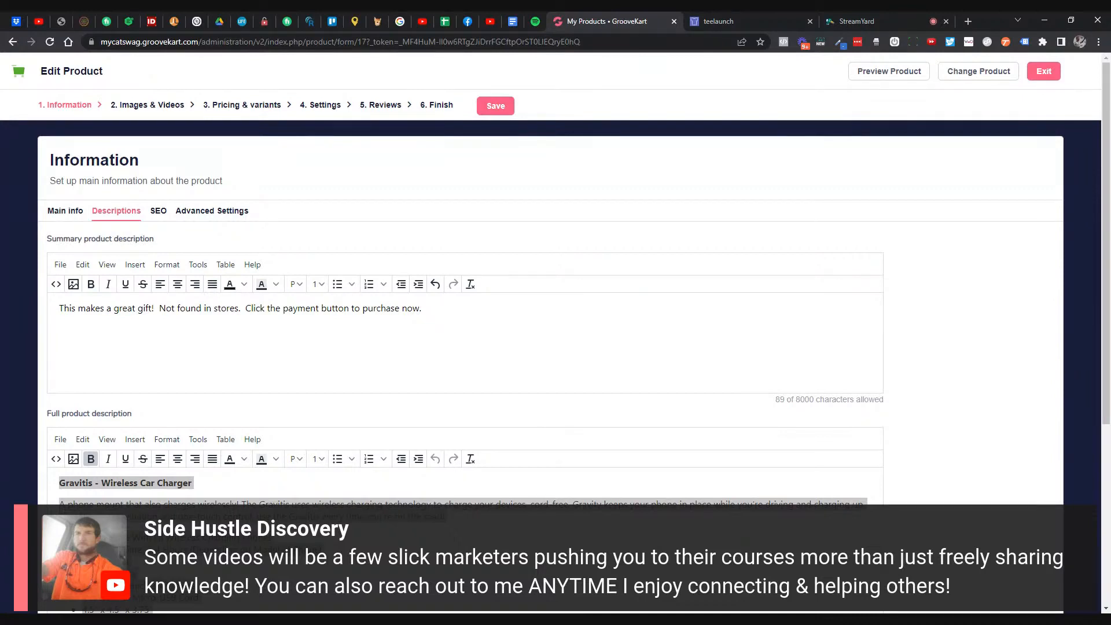
pyautogui.click(359, 550)
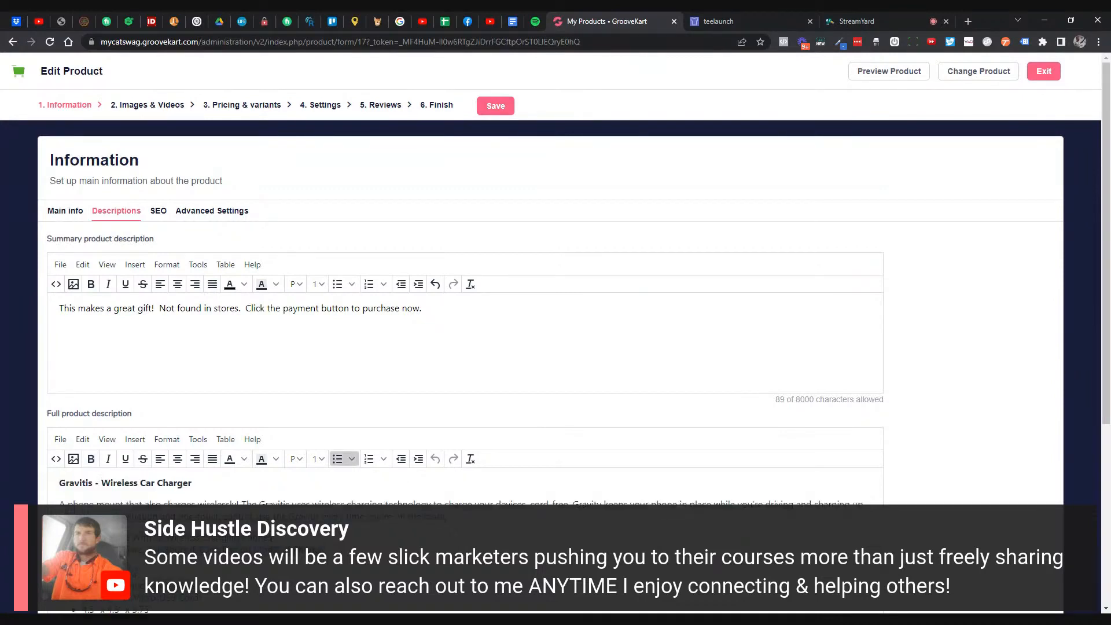
pyautogui.moveTo(432, 354); pyautogui.dragTo(6, 254)
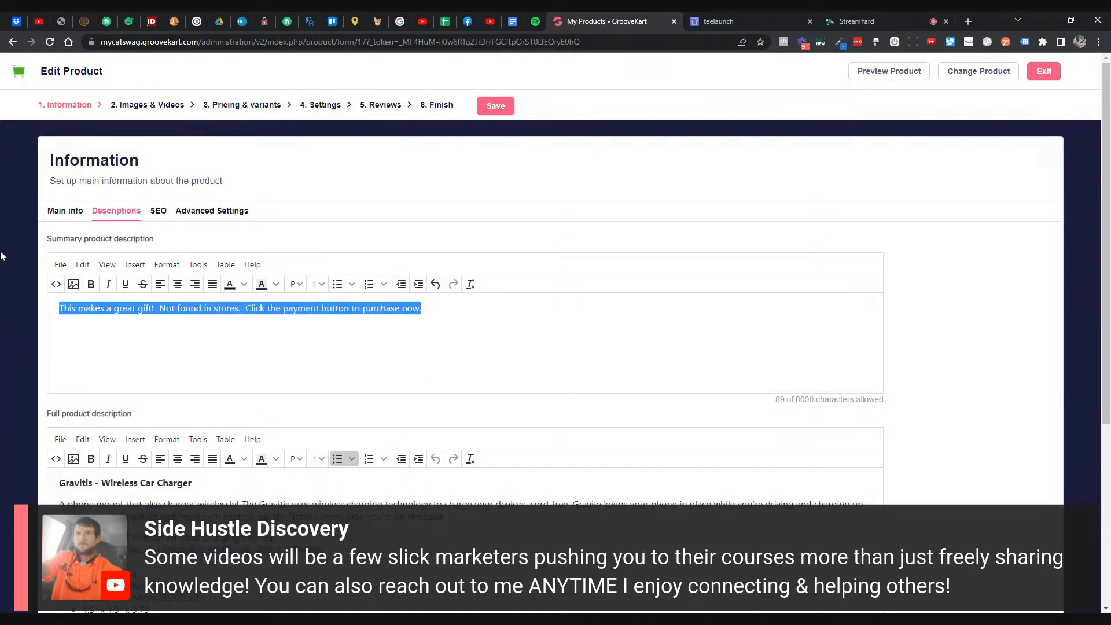
pyautogui.scroll(-5, 463, 312)
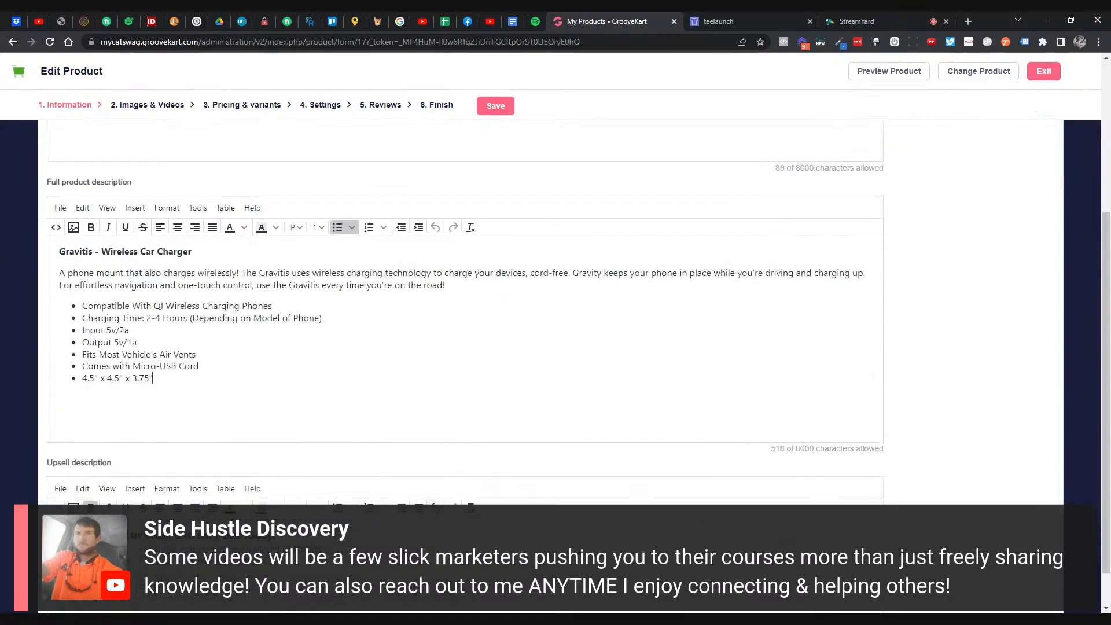
pyautogui.moveTo(301, 491); pyautogui.dragTo(3, 499)
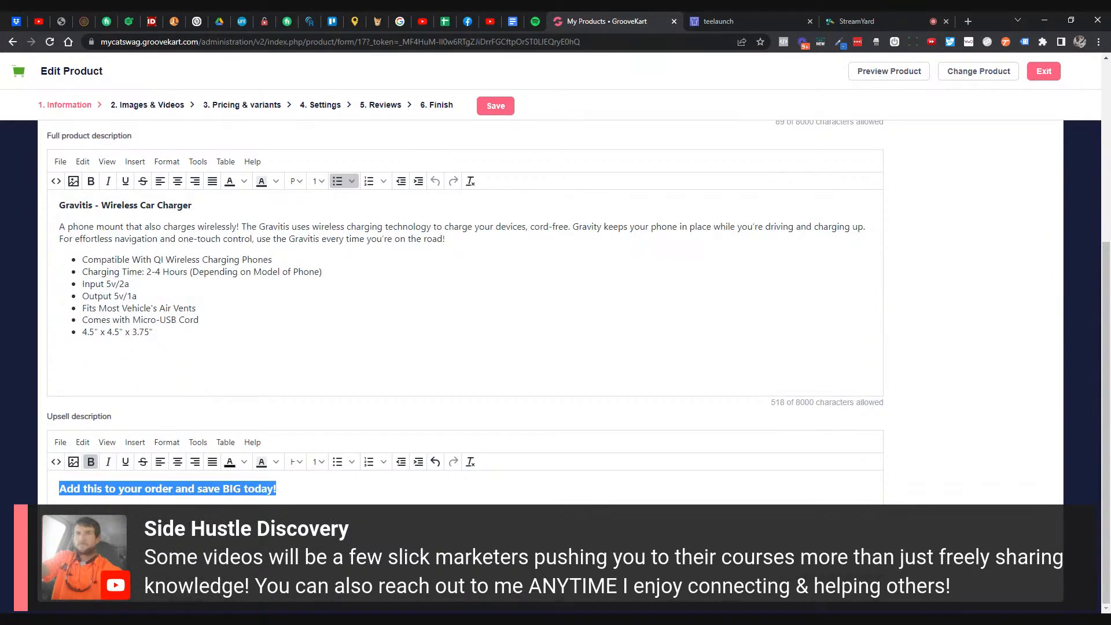
pyautogui.click(162, 488)
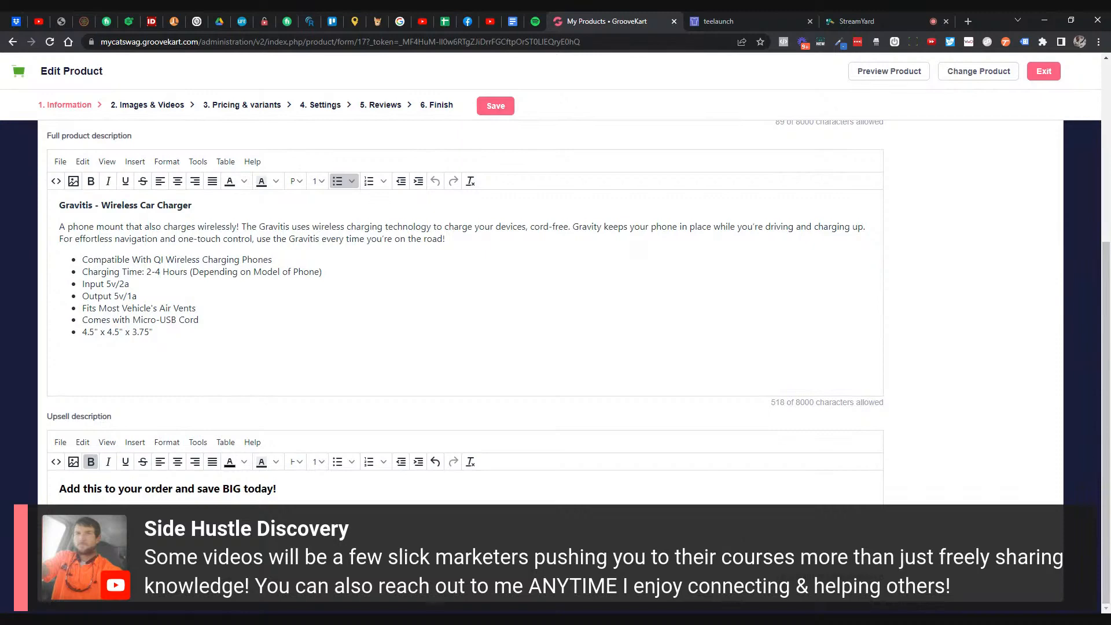
pyautogui.scroll(5, 160, 224)
pyautogui.click(159, 221)
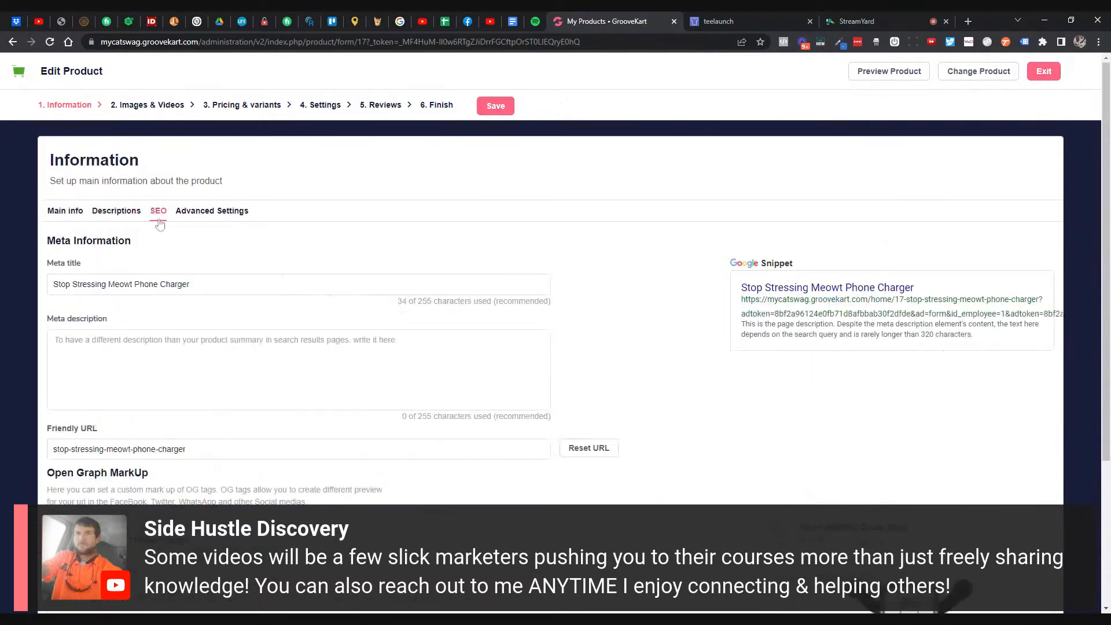
# - Fill the meta description with the description's first paragraph, removing its last sentence to fit
pyautogui.click(115, 213)
pyautogui.scroll(-2, 153, 397)
pyautogui.moveTo(272, 421); pyautogui.dragTo(59, 388)
pyautogui.click(67, 388)
pyautogui.moveTo(59, 388); pyautogui.dragTo(445, 401)
pyautogui.hotkey('ctrl', 'c')
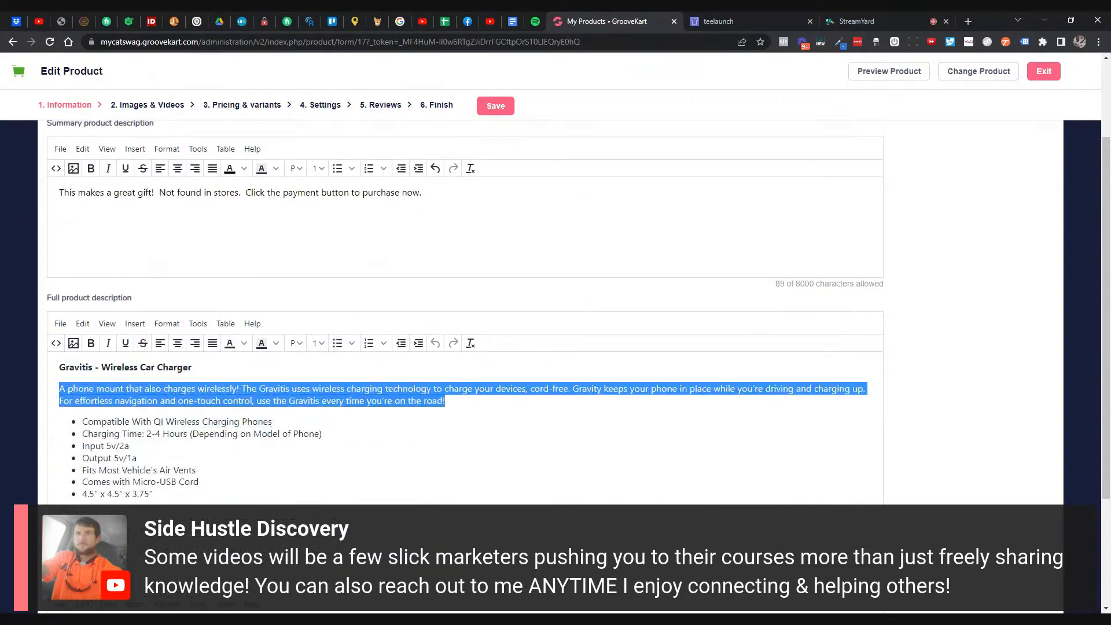
pyautogui.scroll(2, 324, 251)
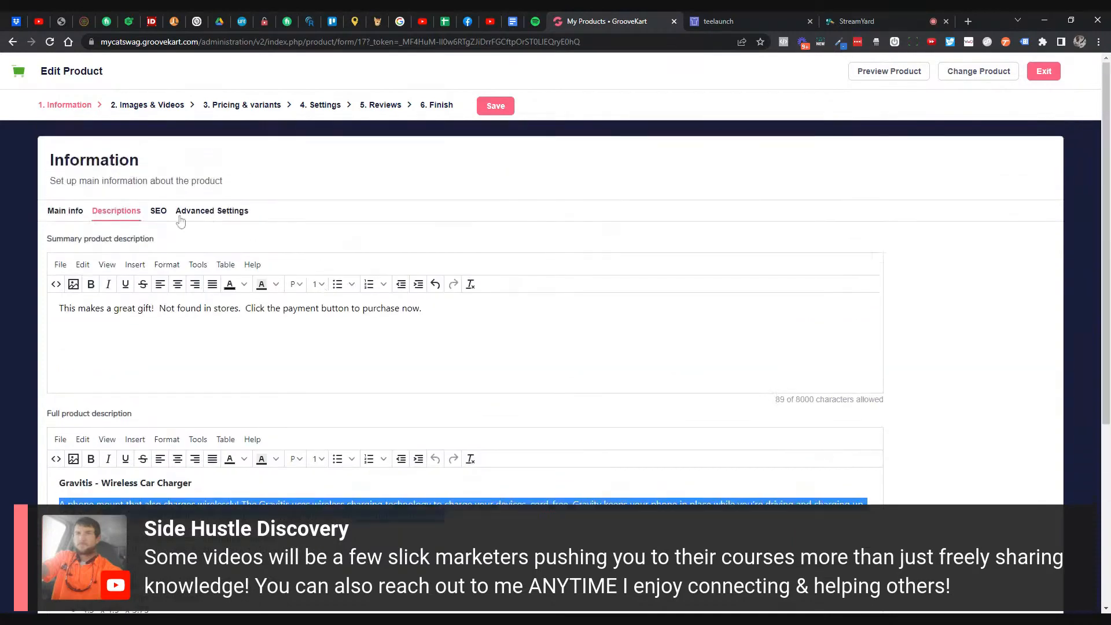
pyautogui.click(158, 211)
pyautogui.hotkey('ctrl', 'v')
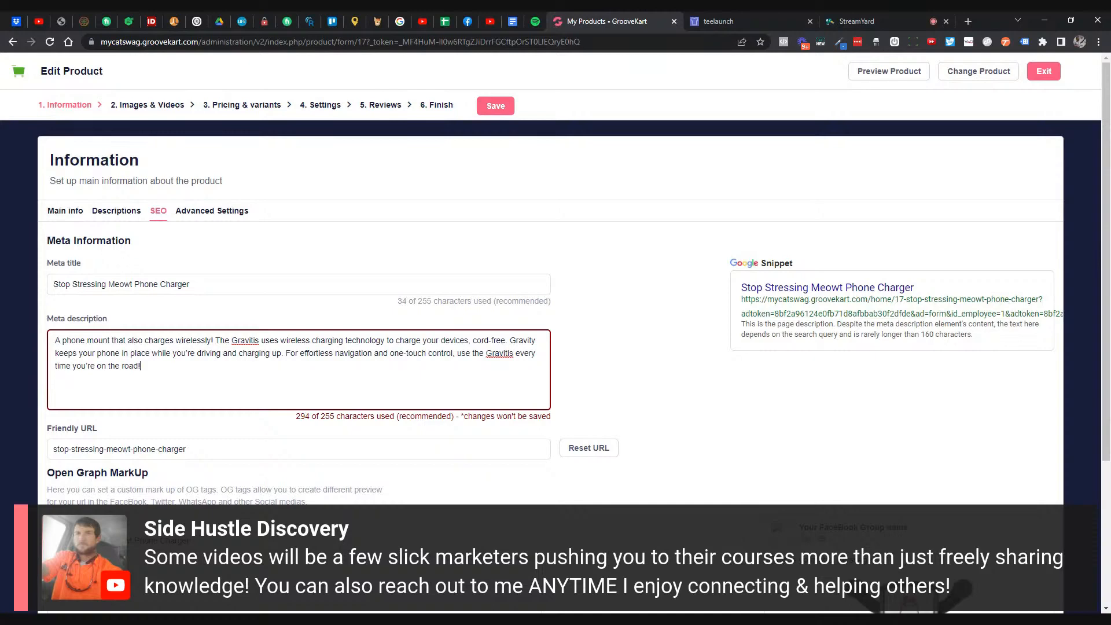
pyautogui.moveTo(285, 352); pyautogui.dragTo(141, 366)
pyautogui.press('BackSpace')
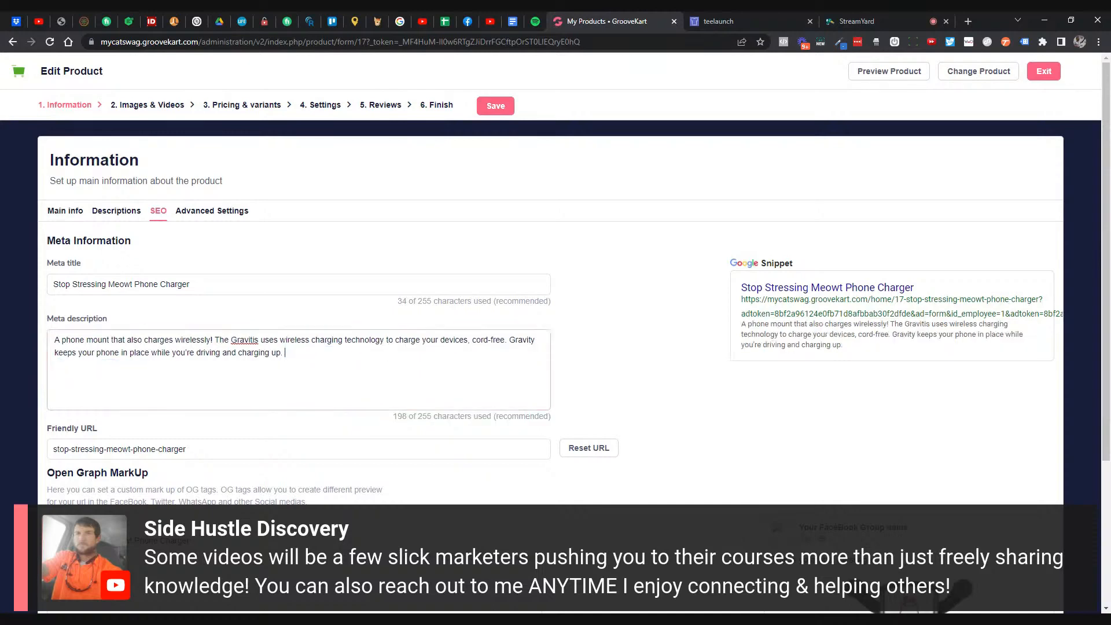
pyautogui.scroll(-2, 293, 429)
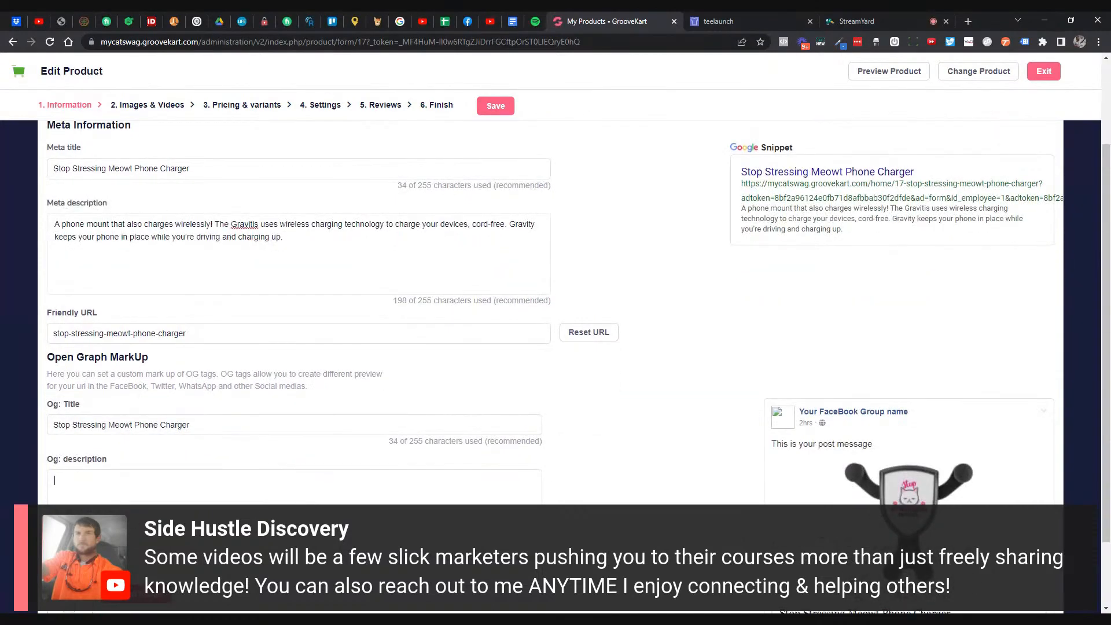
pyautogui.scroll(2, 223, 384)
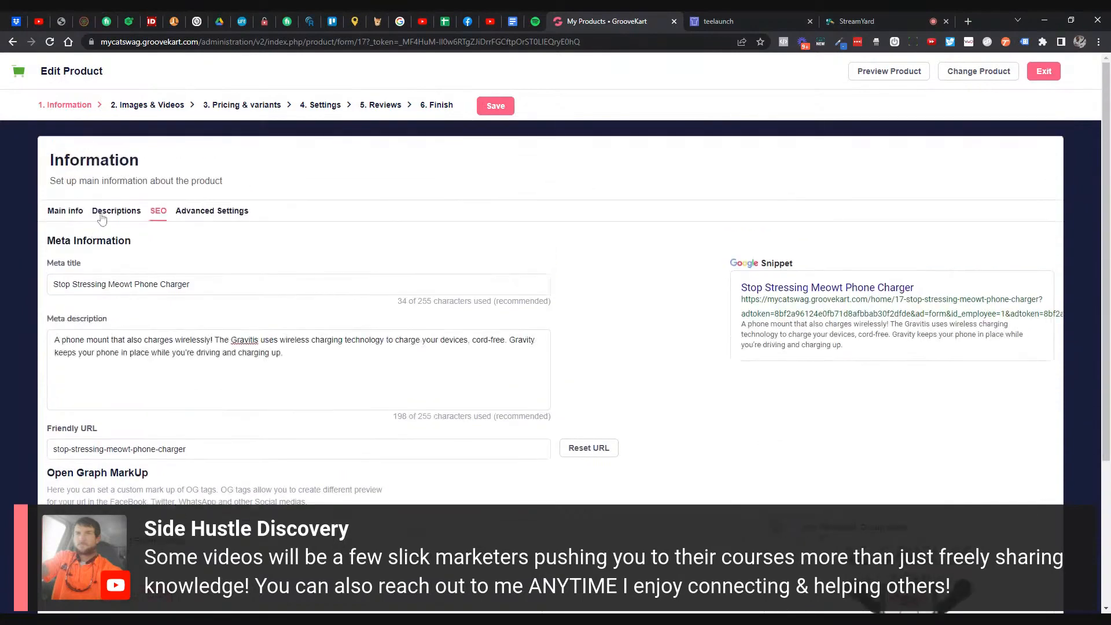
# - Paste the main wireless-charging paragraph into Og: description, trimmed to end at 'charging up.'
pyautogui.click(113, 215)
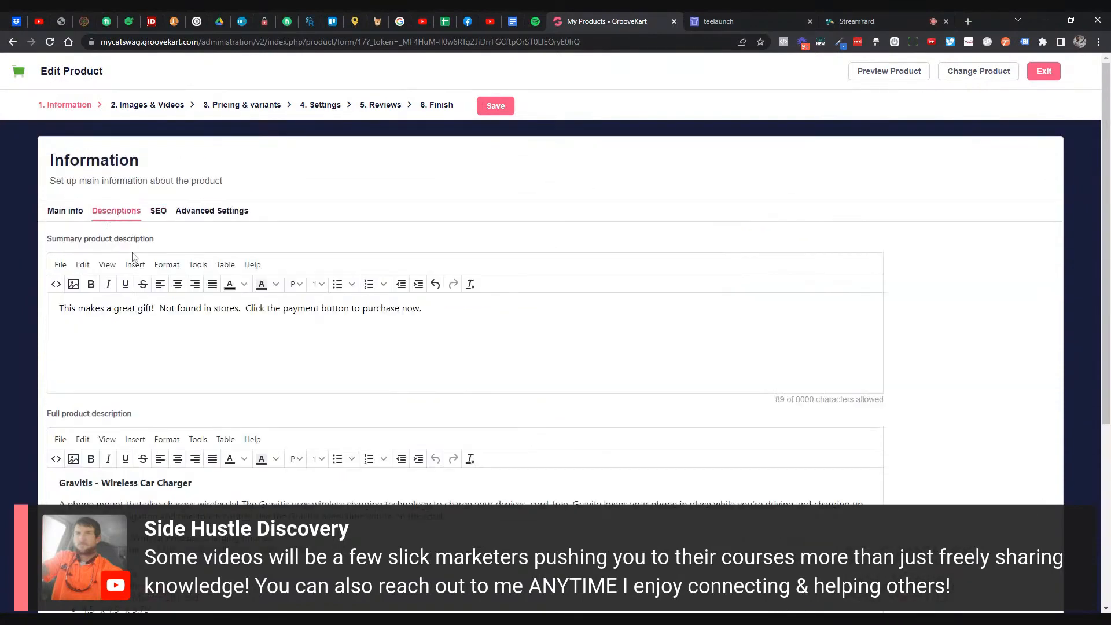
pyautogui.scroll(-2, 125, 241)
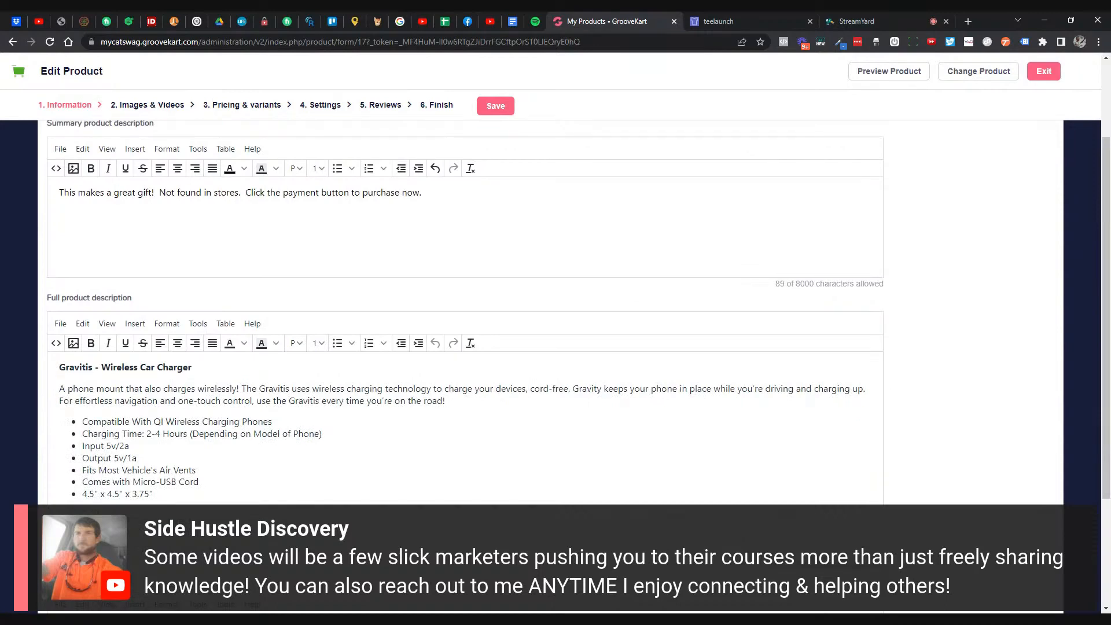
pyautogui.tripleClick(752, 399)
pyautogui.hotkey('ctrl', 'c')
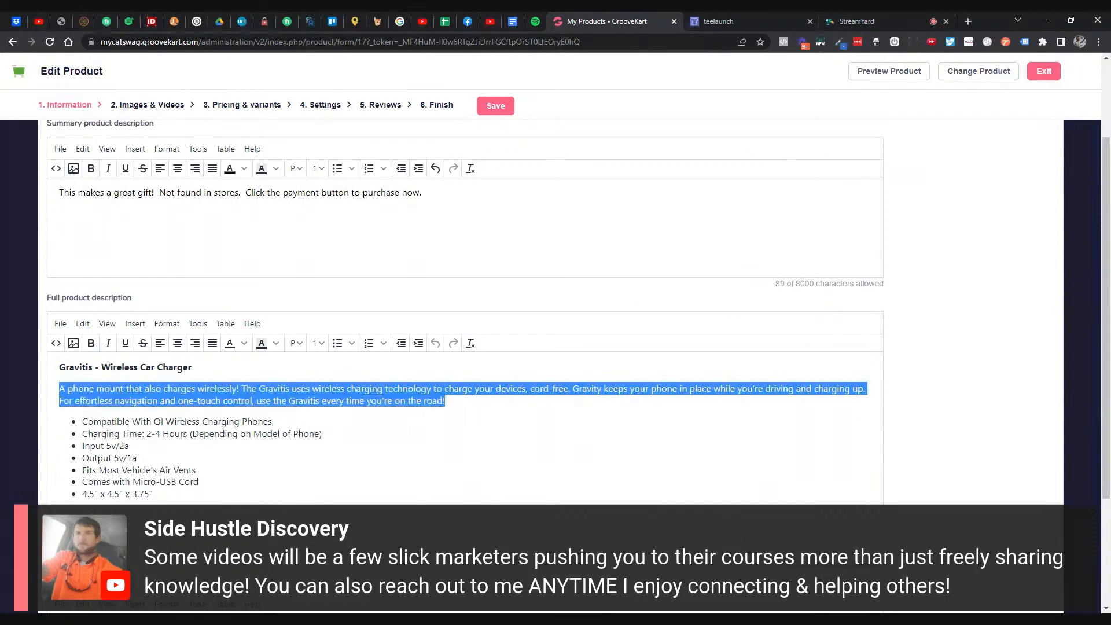
pyautogui.scroll(2, 254, 112)
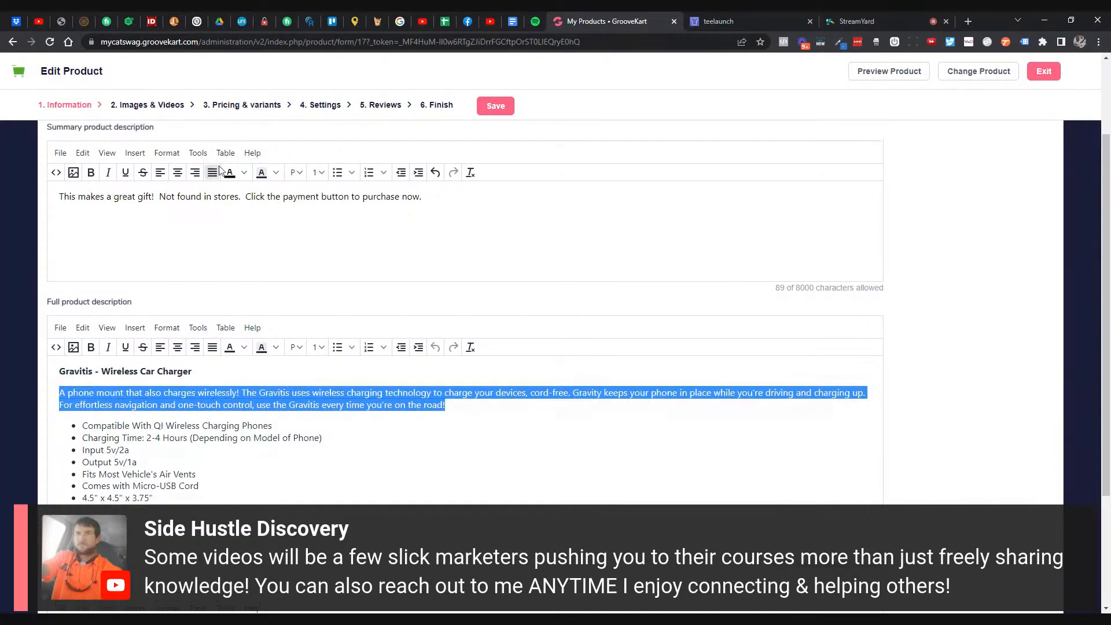
pyautogui.click(167, 210)
pyautogui.scroll(-1, 198, 420)
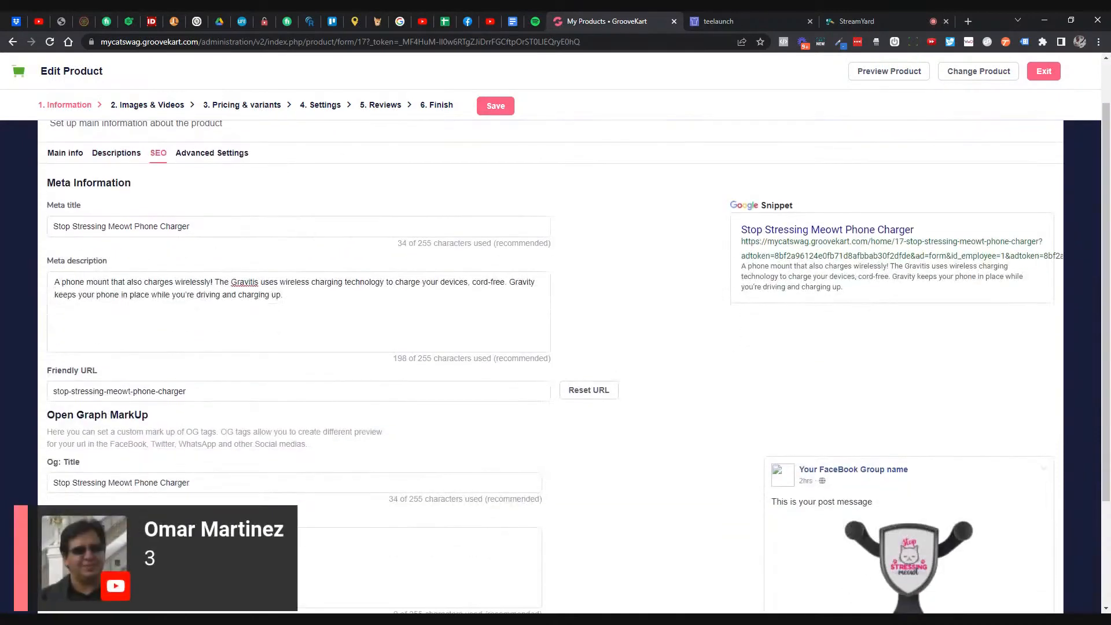
pyautogui.hotkey('ctrl', 'v')
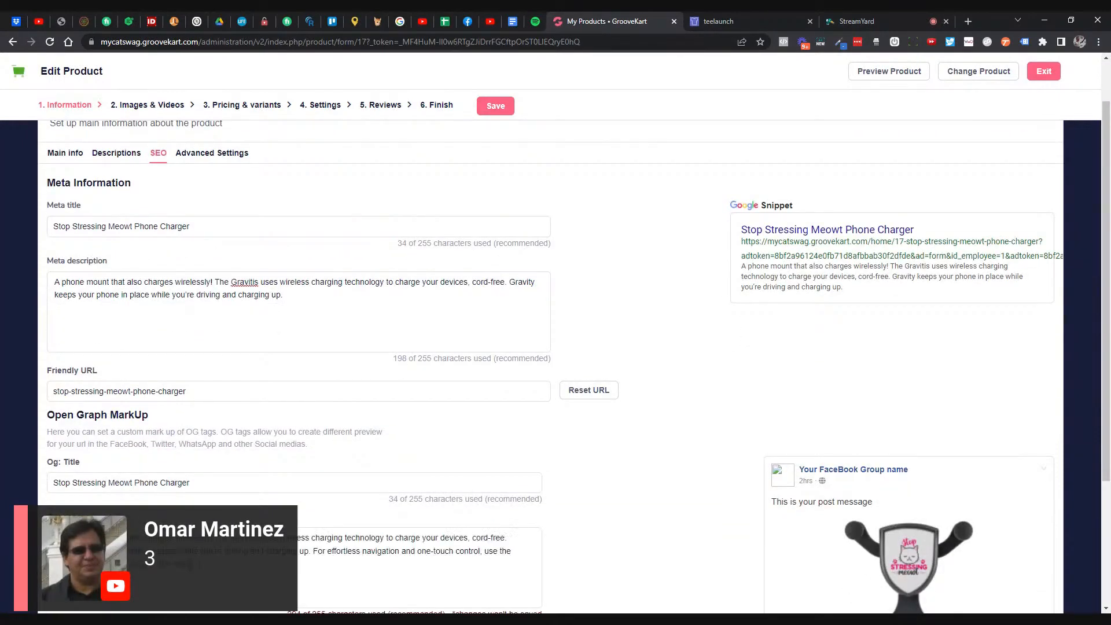
pyautogui.moveTo(193, 563); pyautogui.dragTo(310, 552)
pyautogui.press('BackSpace')
pyautogui.scroll(-3, 507, 347)
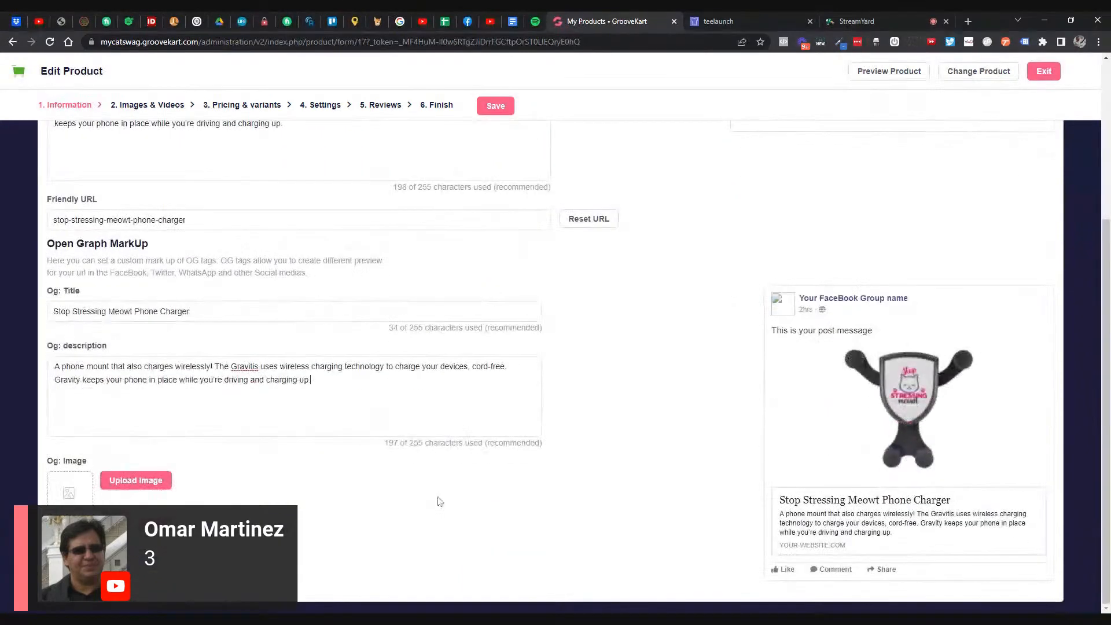
pyautogui.scroll(4, 507, 231)
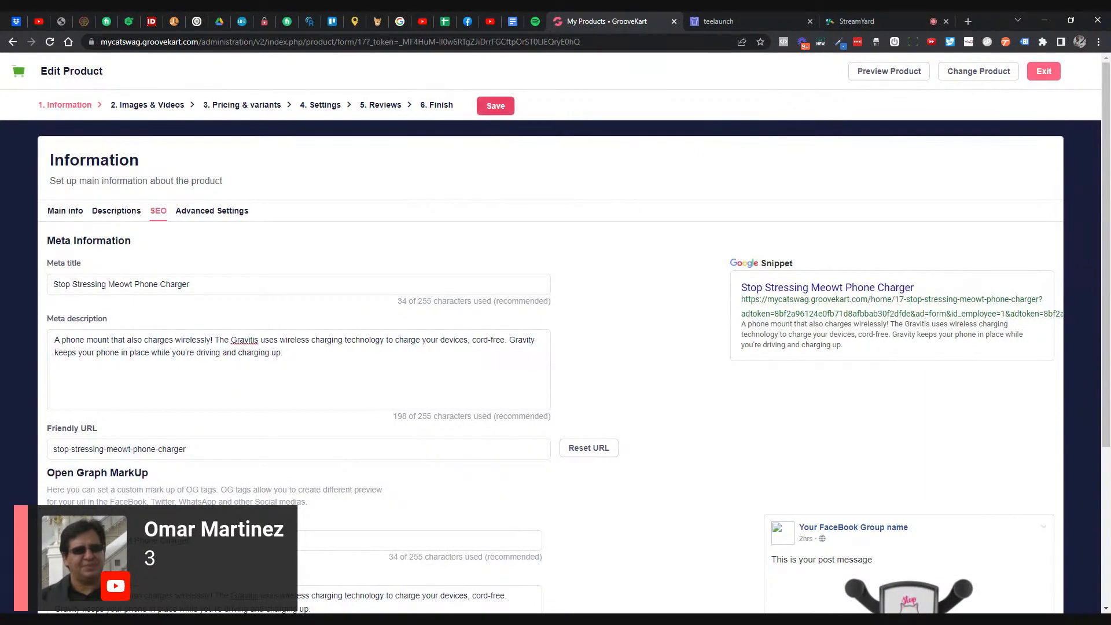
# - Save the charger's product information and review its description and dimension tabs
pyautogui.click(503, 111)
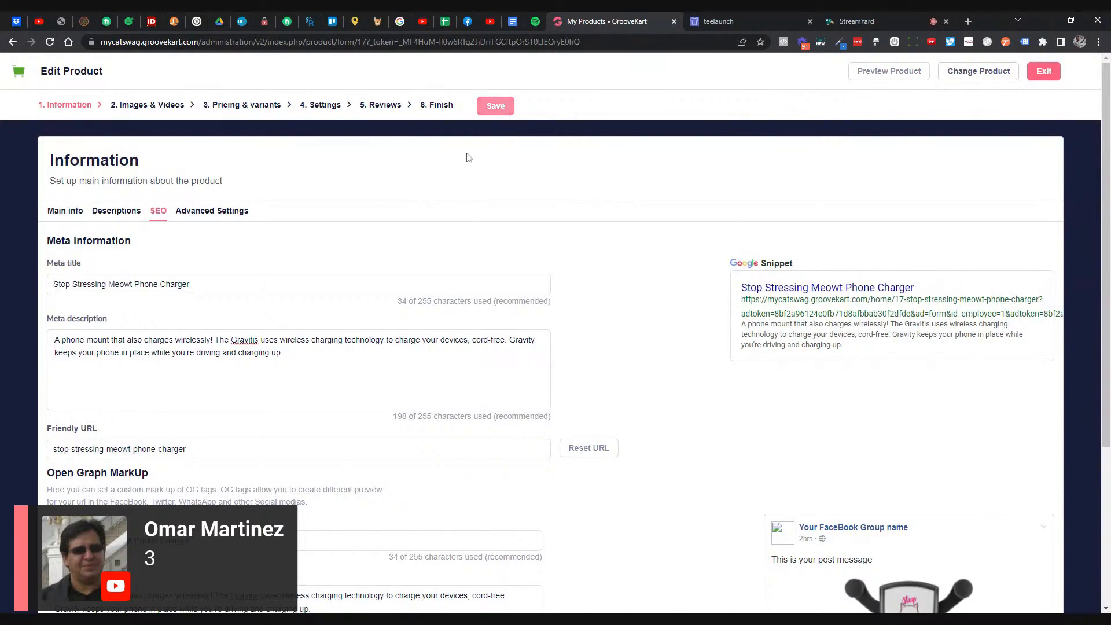
pyautogui.click(121, 218)
pyautogui.scroll(-4, 159, 244)
pyautogui.scroll(5, 169, 264)
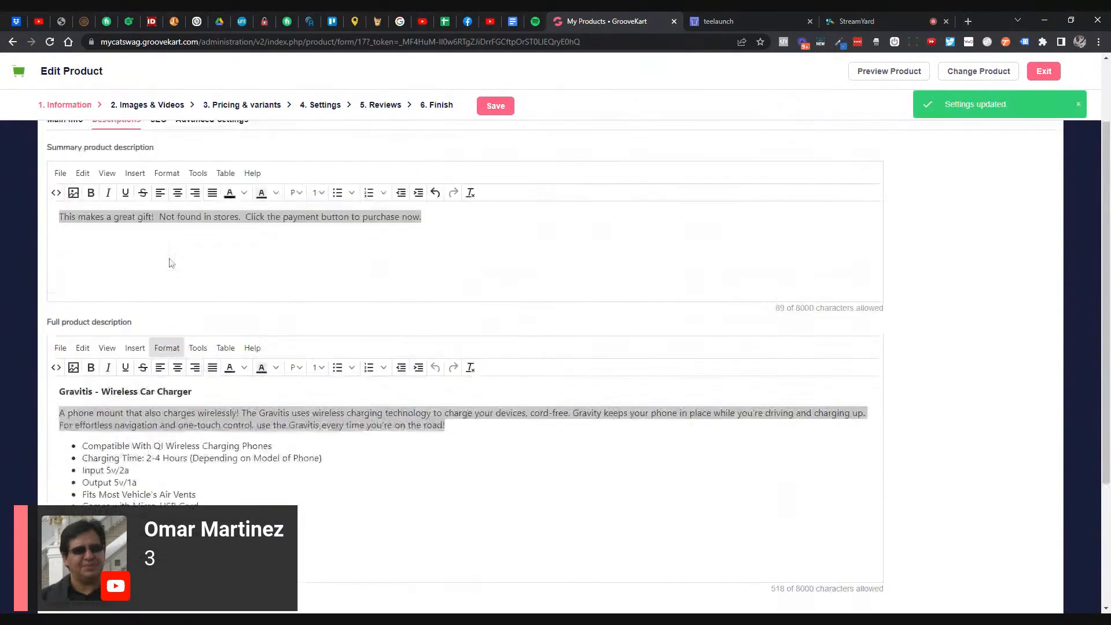
pyautogui.click(188, 217)
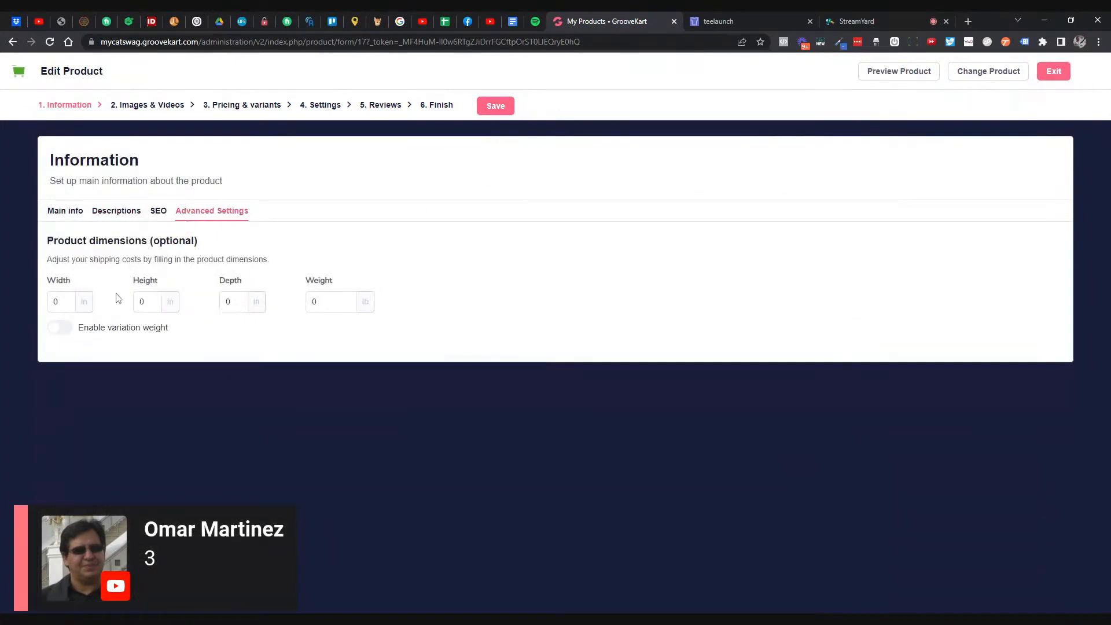
pyautogui.click(69, 212)
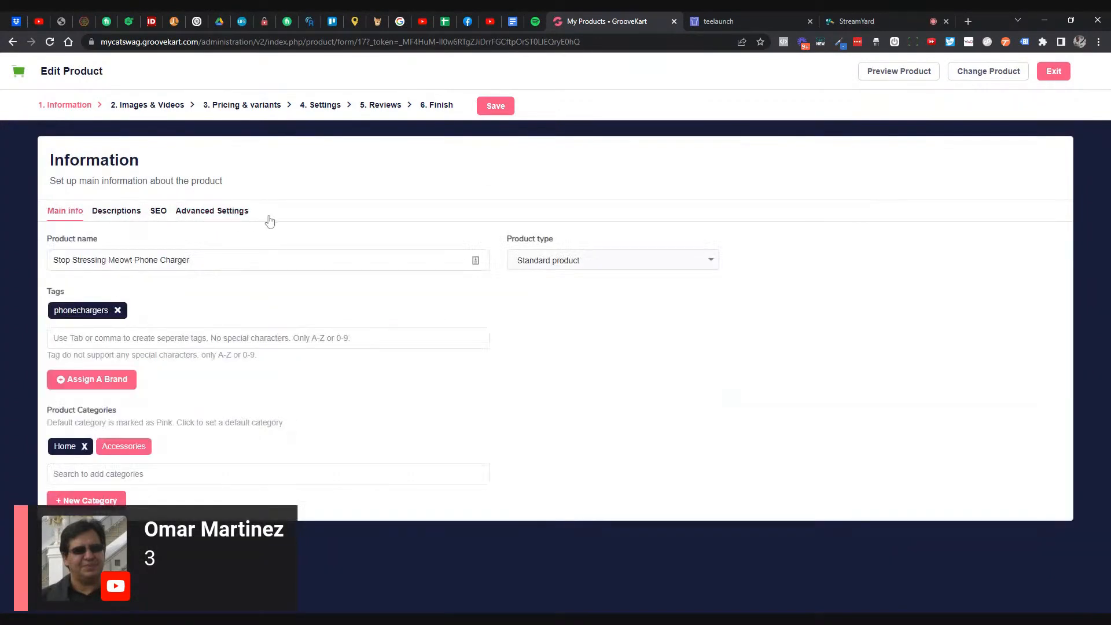
# - Advance through Images & Videos to the Pricing & Variants step, then switch to teelaunch
pyautogui.click(161, 108)
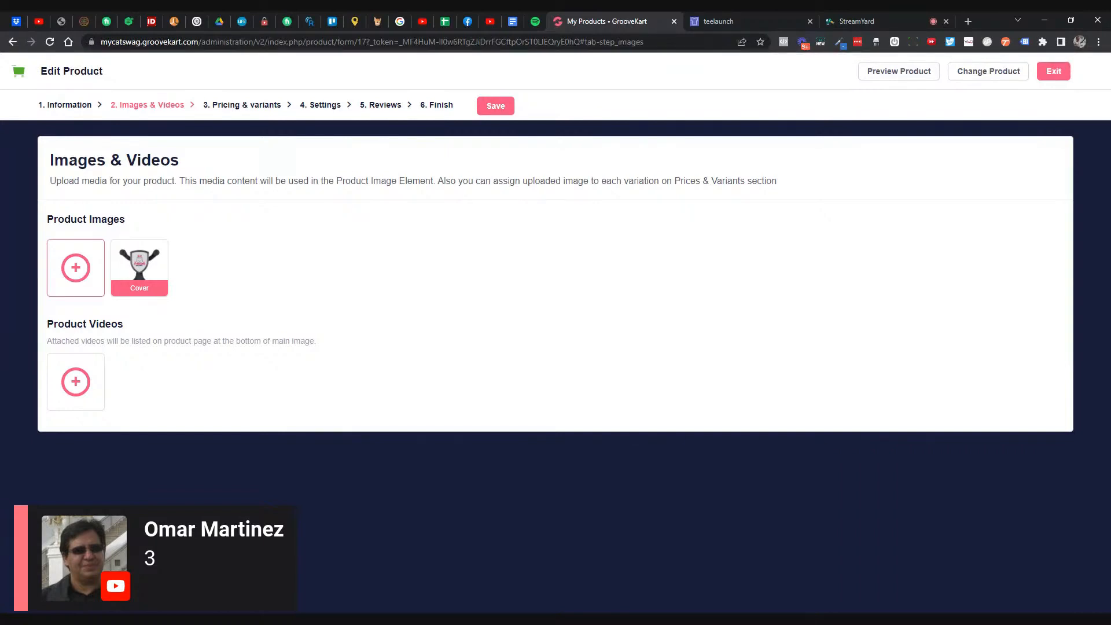
pyautogui.click(243, 107)
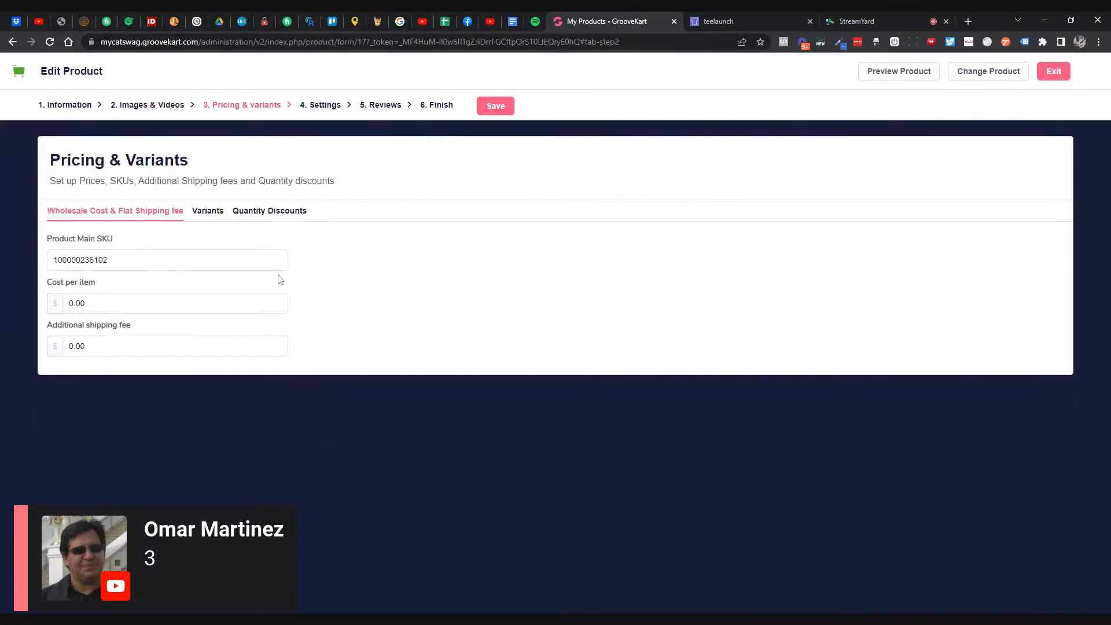
pyautogui.click(694, 21)
pyautogui.click(674, 74)
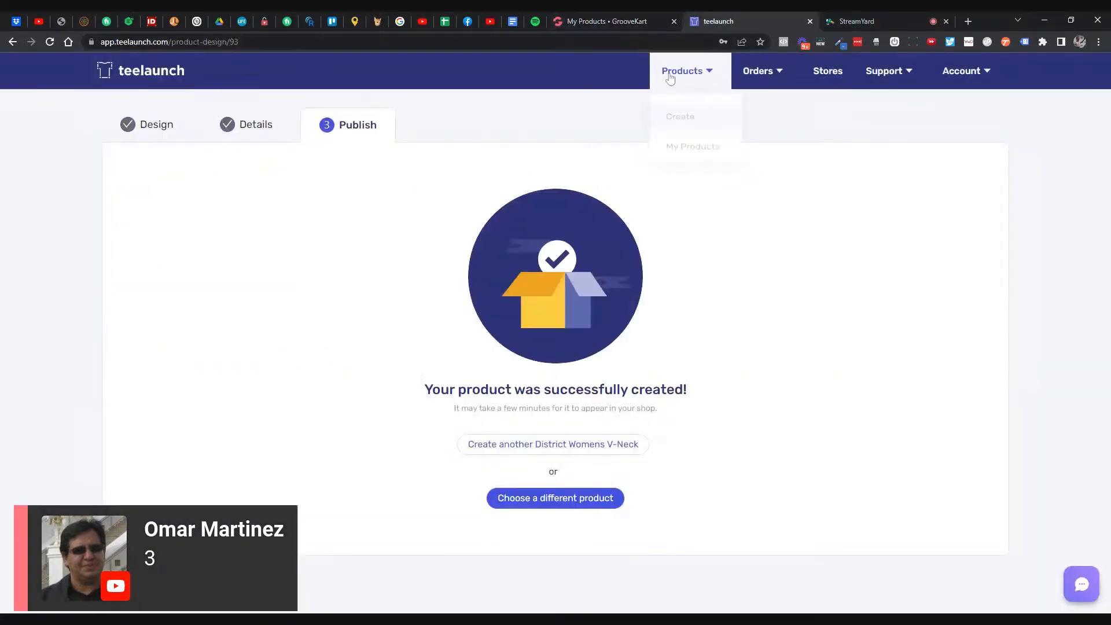
# - Look up the Gravitis Wireless Car Charger's $19.00 base price in teelaunch's Accessories catalog, then return to GrooveKart
pyautogui.click(696, 158)
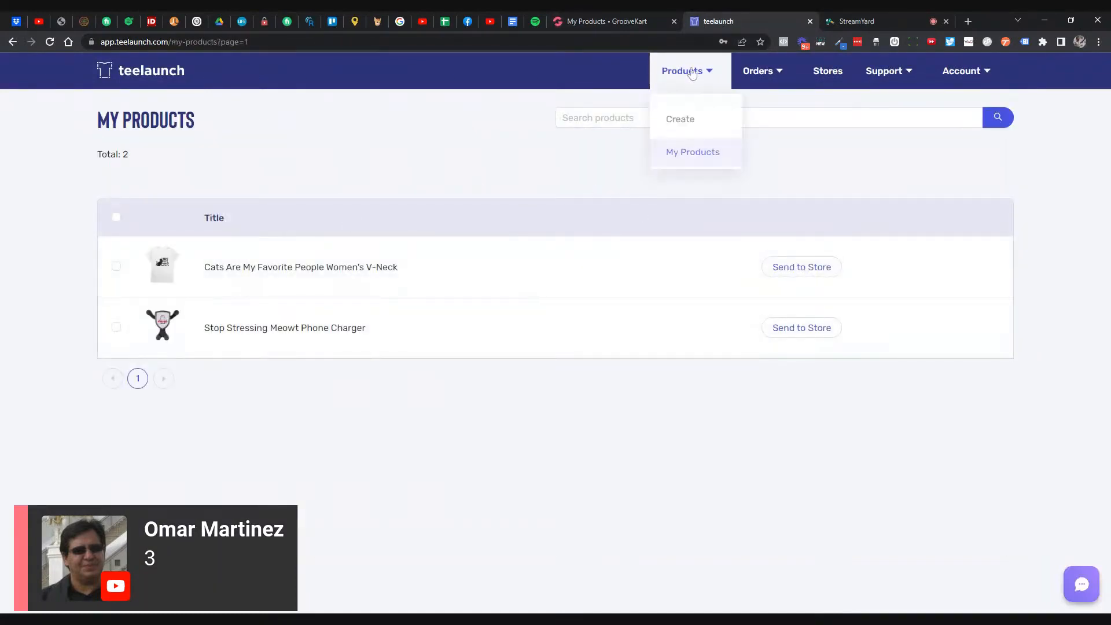
pyautogui.click(681, 122)
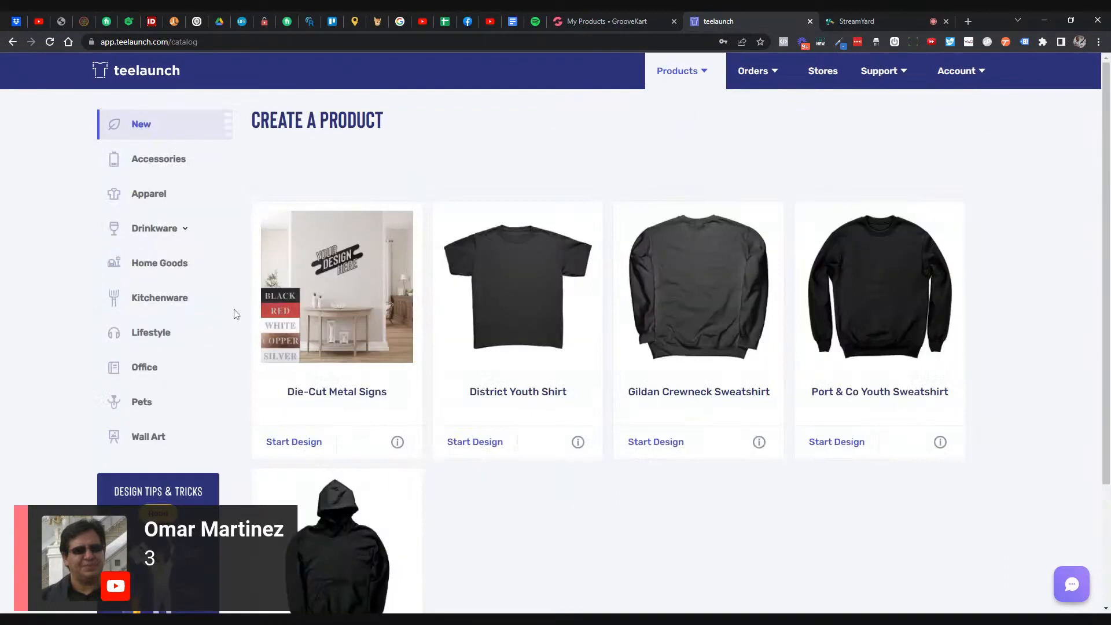
pyautogui.click(175, 168)
pyautogui.click(531, 445)
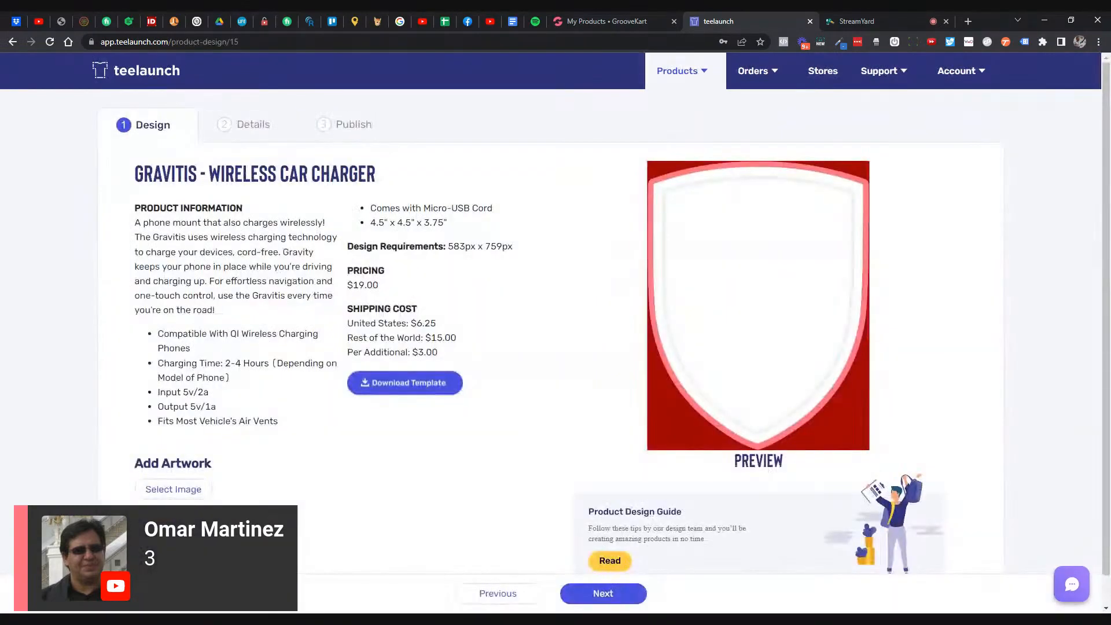
pyautogui.moveTo(347, 285); pyautogui.dragTo(379, 285)
pyautogui.click(607, 22)
# - Enter 19.00 as cost per item and 59.95 as the variant compare-at price, then save
pyautogui.doubleClick(246, 303)
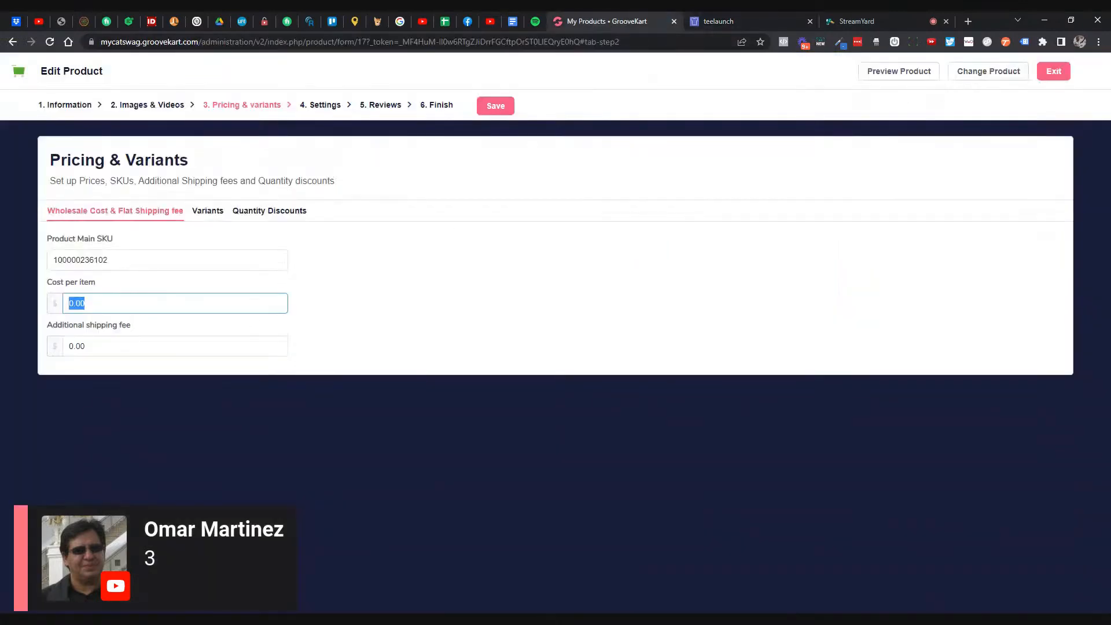
pyautogui.write('19.00')
pyautogui.click(349, 279)
pyautogui.moveTo(128, 260); pyautogui.dragTo(2, 259)
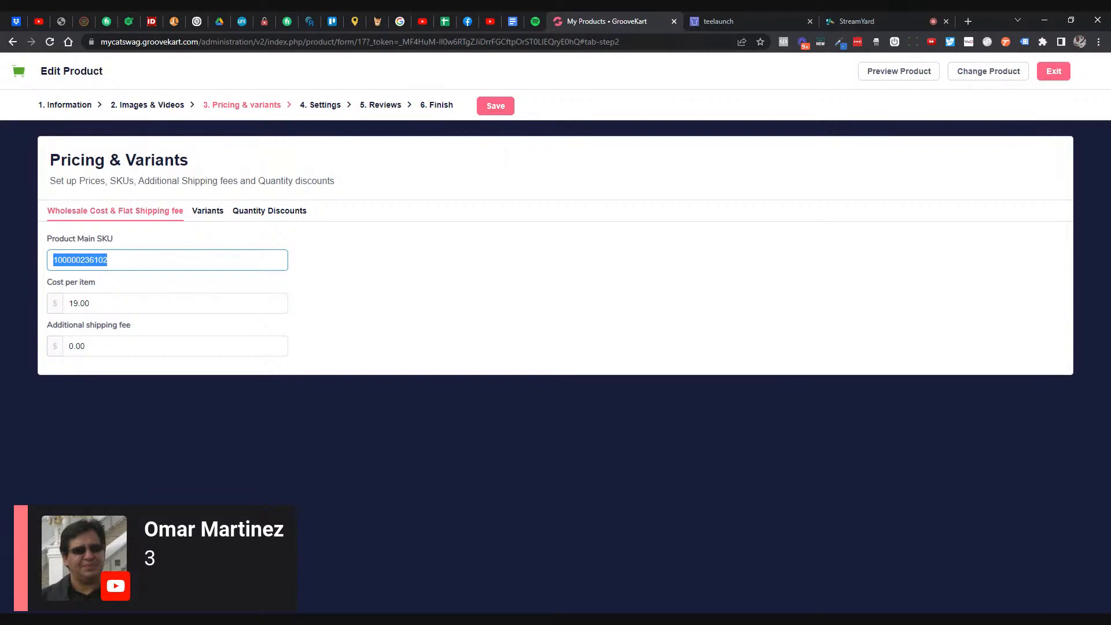
pyautogui.click(384, 318)
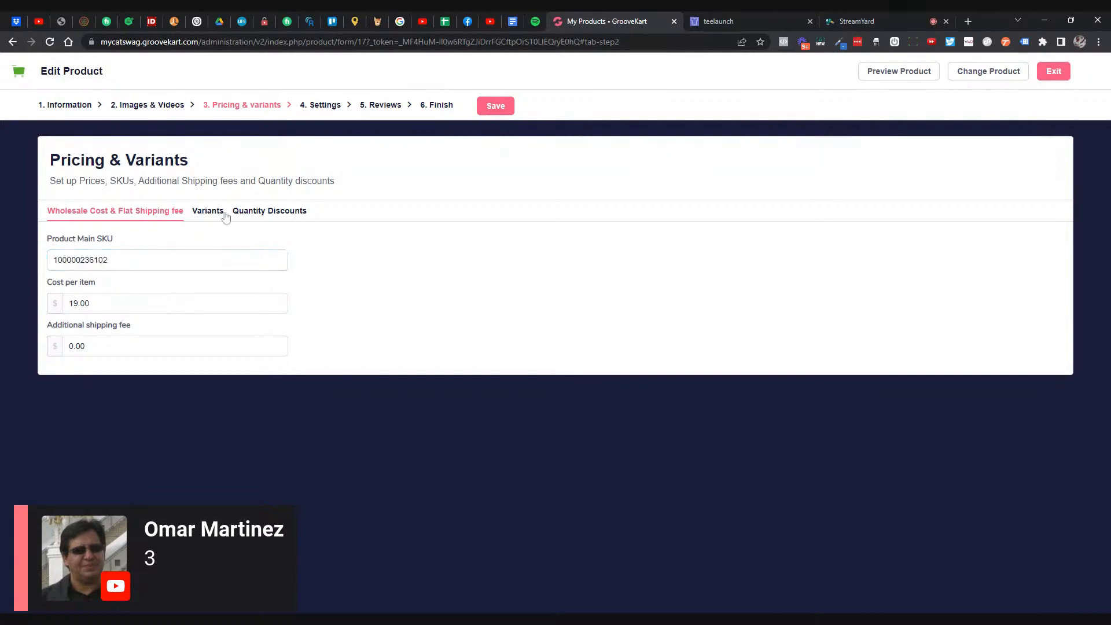
pyautogui.click(225, 215)
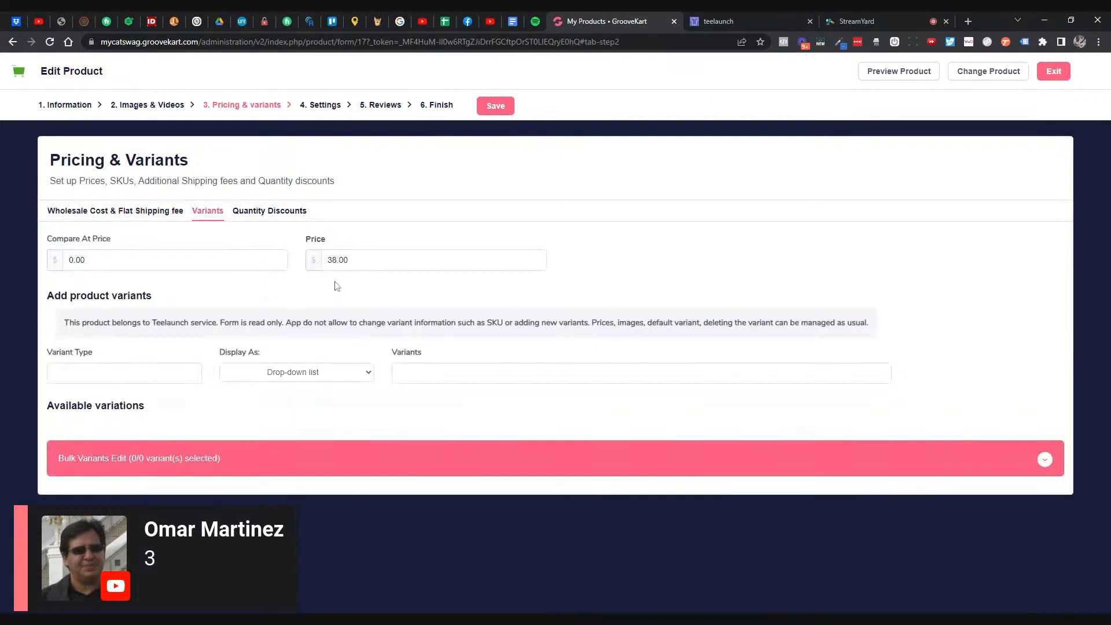
pyautogui.moveTo(110, 261); pyautogui.dragTo(2, 244)
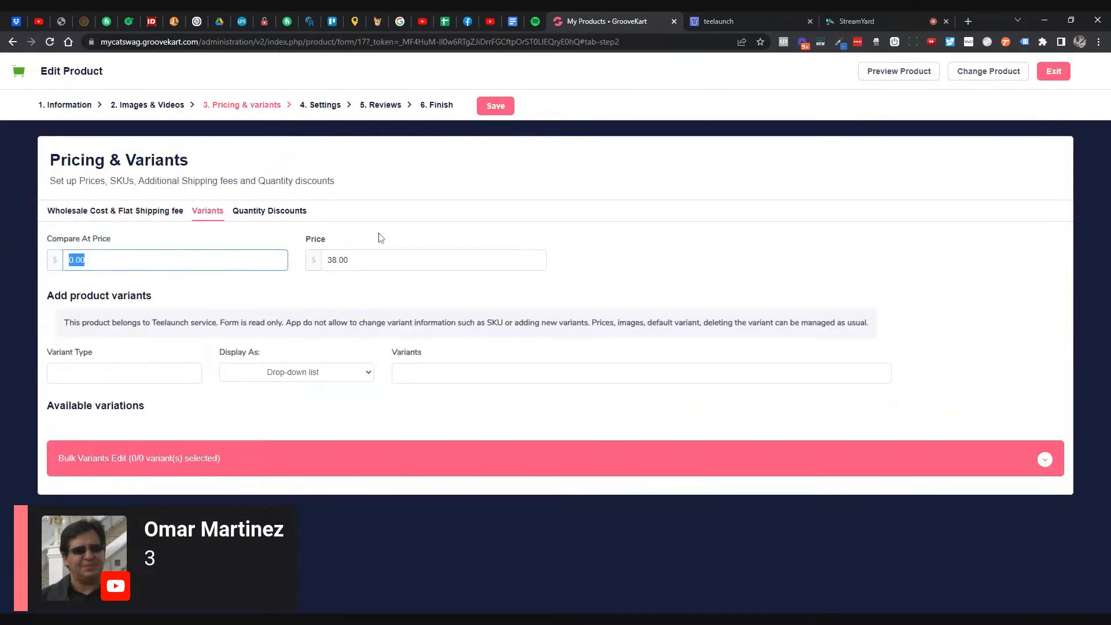
pyautogui.write('59.95')
pyautogui.click(491, 111)
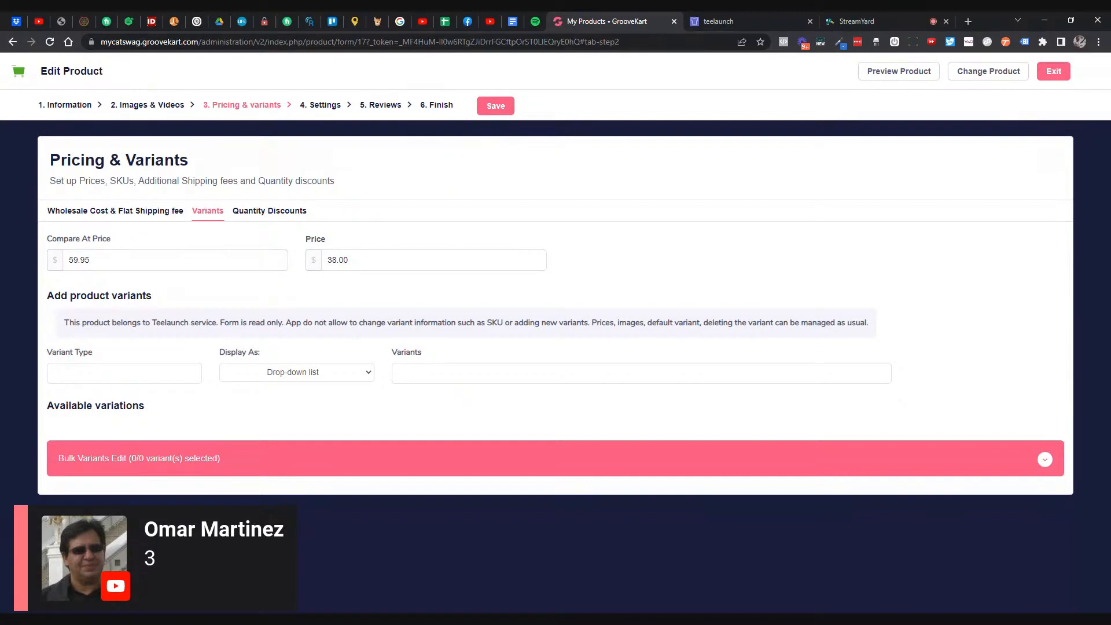
pyautogui.click(500, 113)
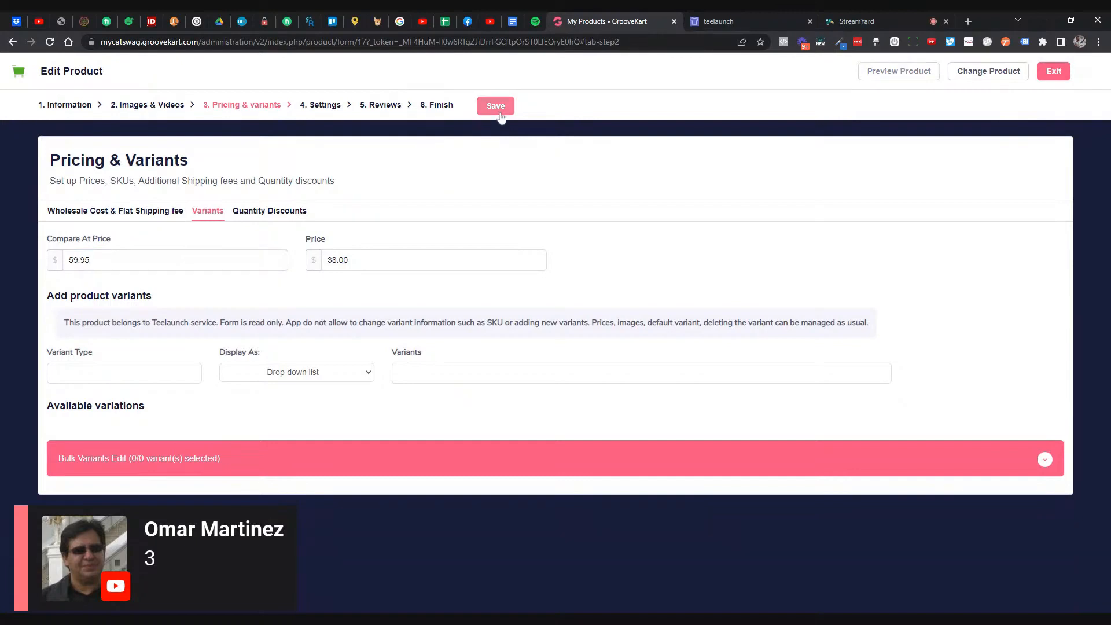
# - Set the Here For The Cats 4x3 Die-Cut Vinyl Decal as the one-click upsell via a 'cat' search
pyautogui.click(335, 107)
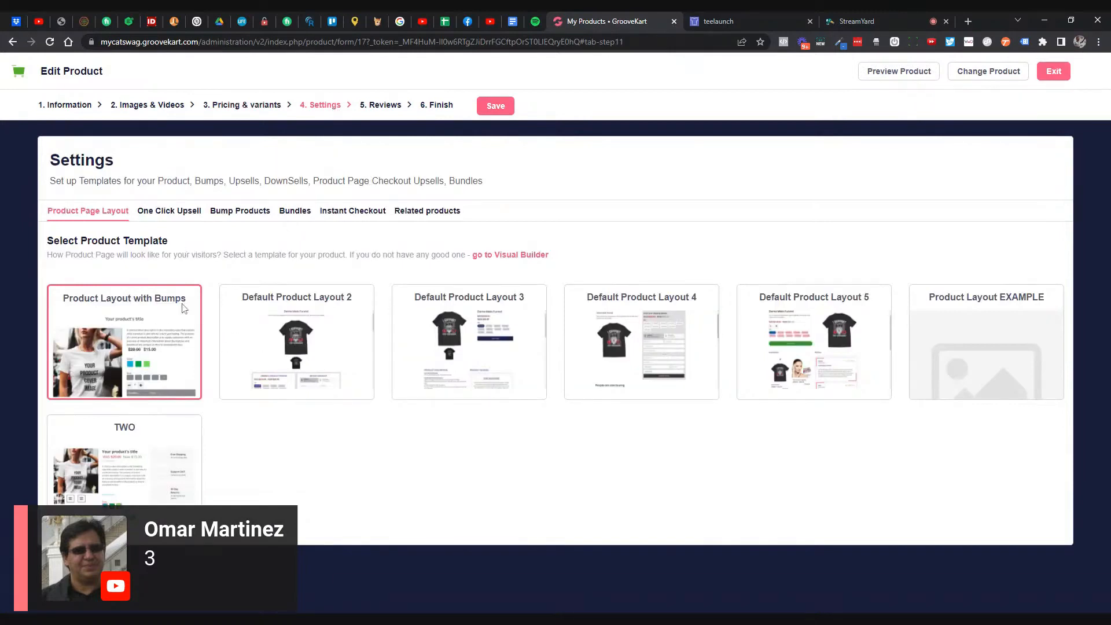
pyautogui.click(192, 213)
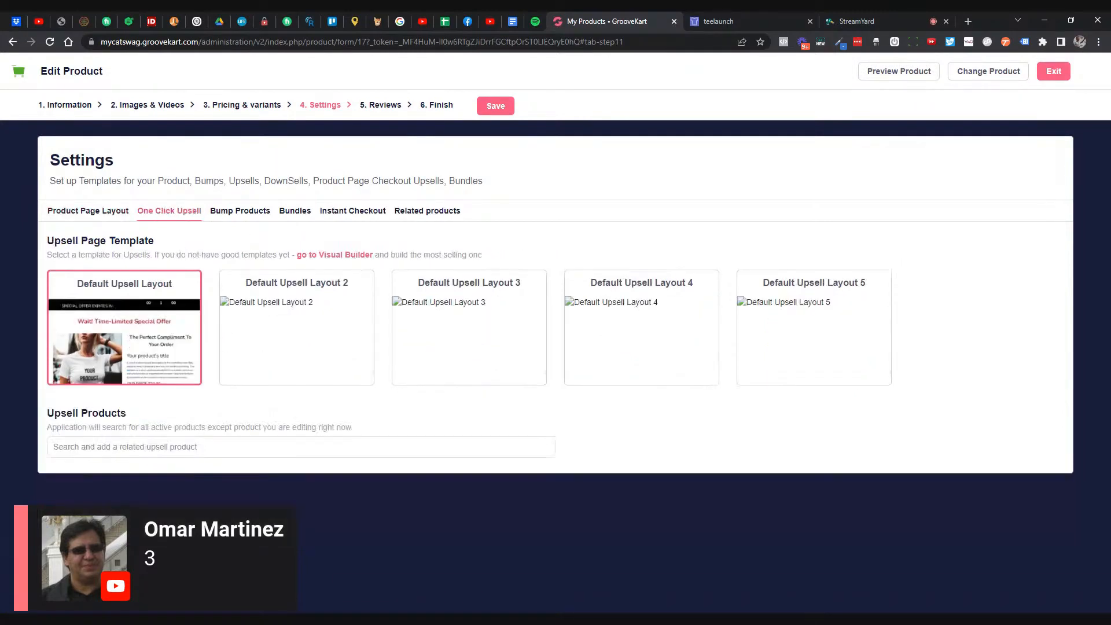
pyautogui.click(243, 446)
pyautogui.write('home')
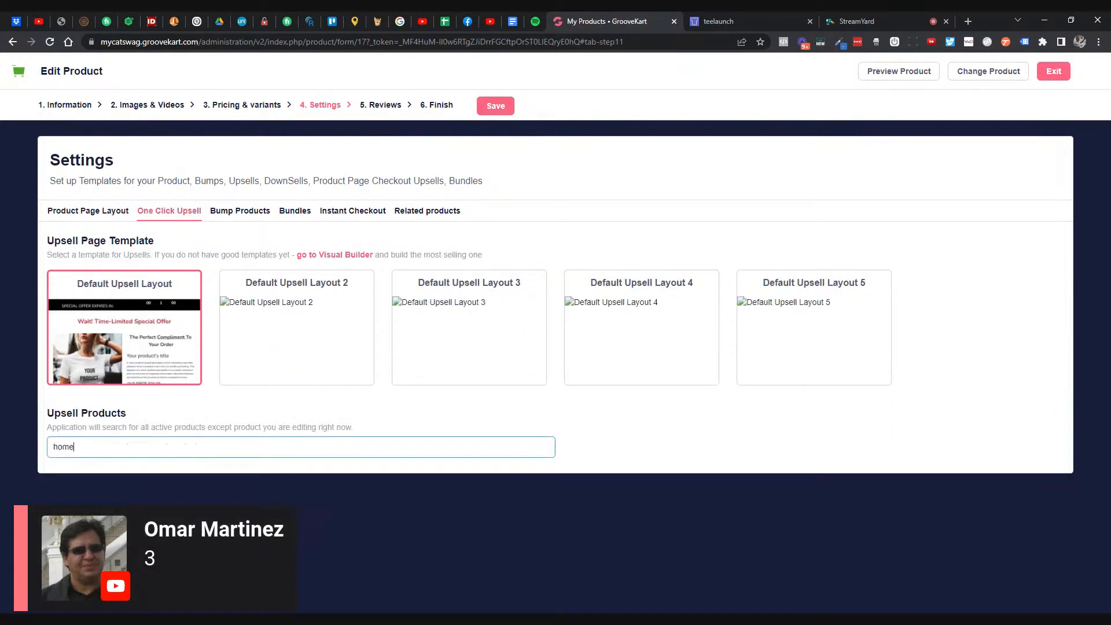
pyautogui.hotkey('ctrl', 'a')
pyautogui.press('BackSpace')
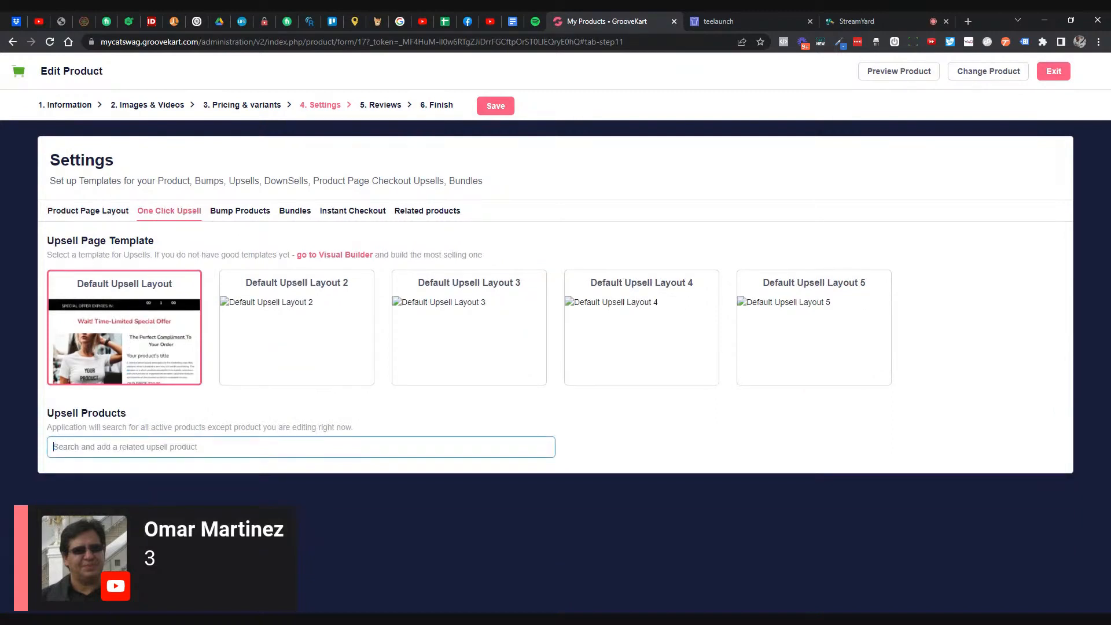
pyautogui.write('cat')
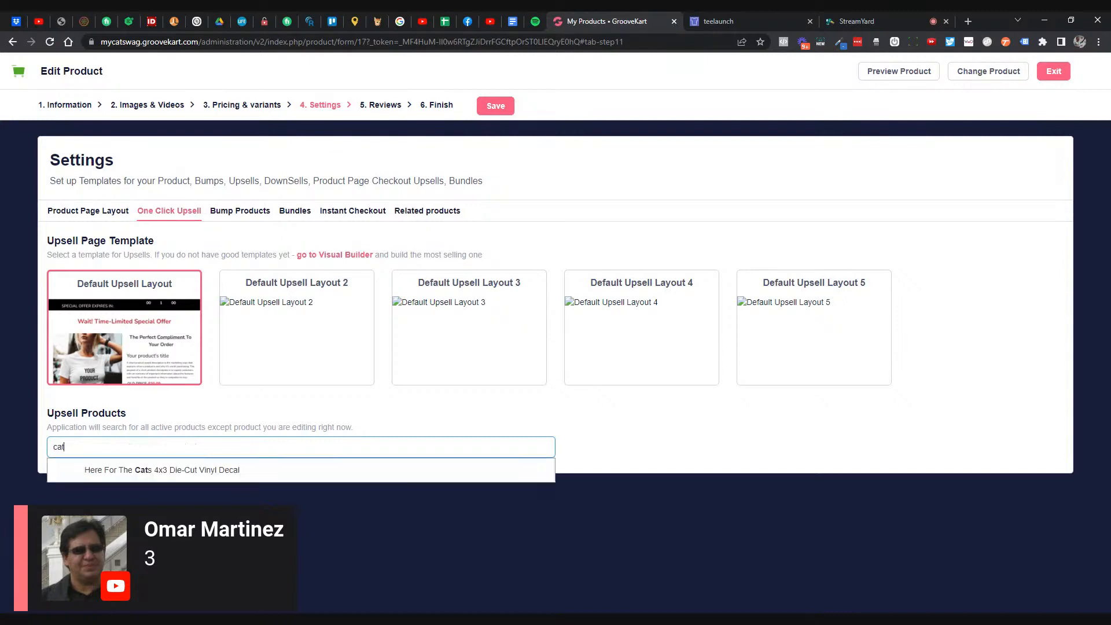
pyautogui.click(177, 475)
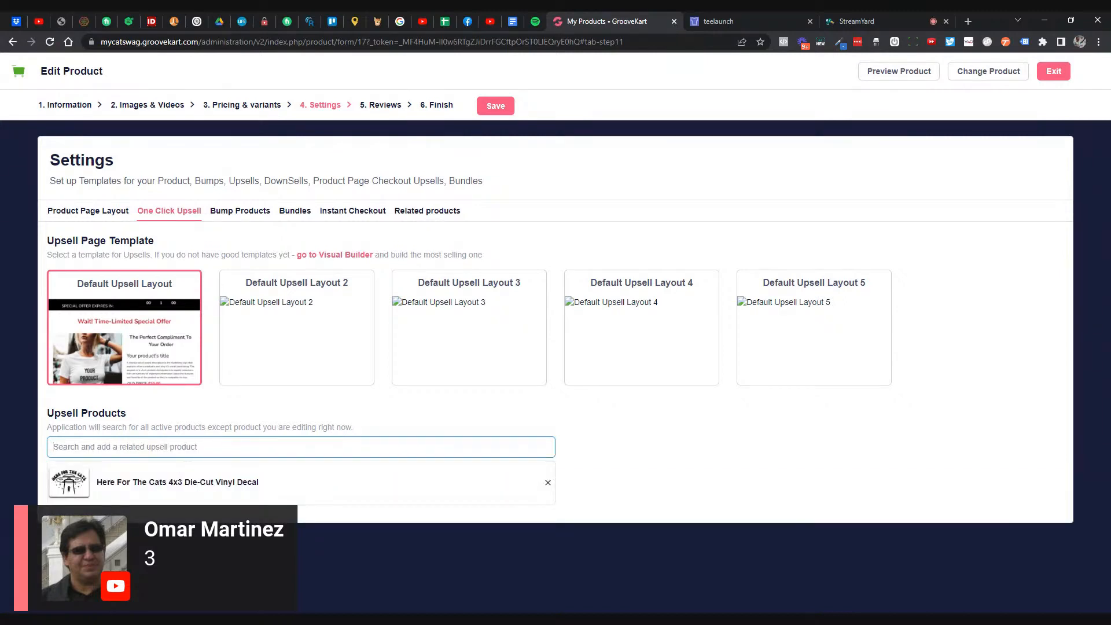
pyautogui.write('where')
pyautogui.hotkey('ctrl', 'a')
pyautogui.press('BackSpace')
# - Add the same decal as a related product via a 'here' search and save the settings
pyautogui.click(416, 212)
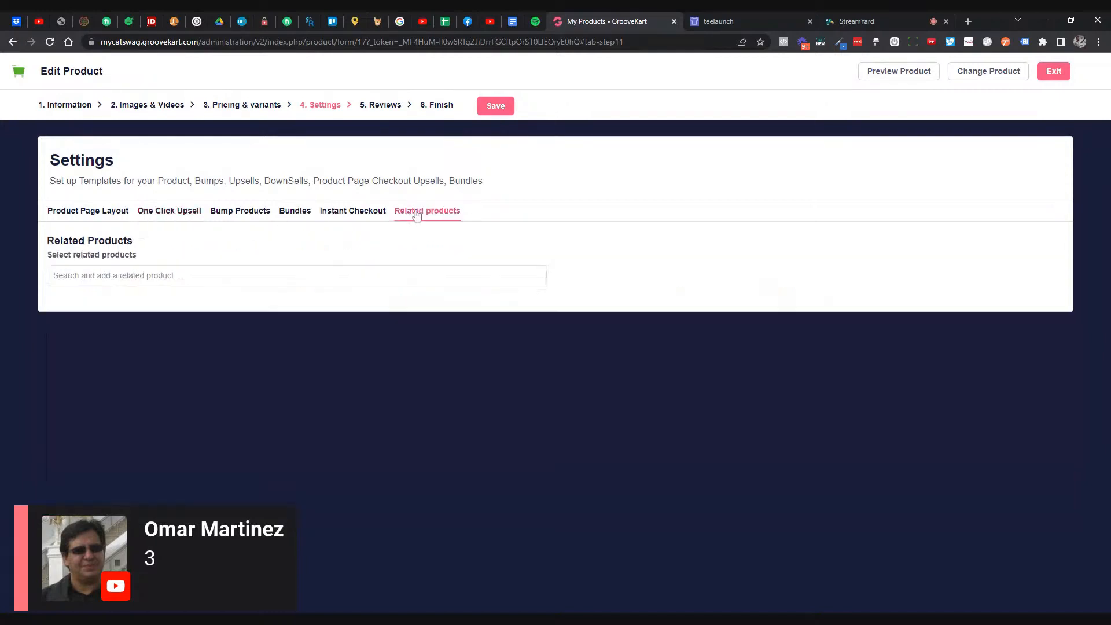
pyautogui.click(294, 280)
pyautogui.write('stick')
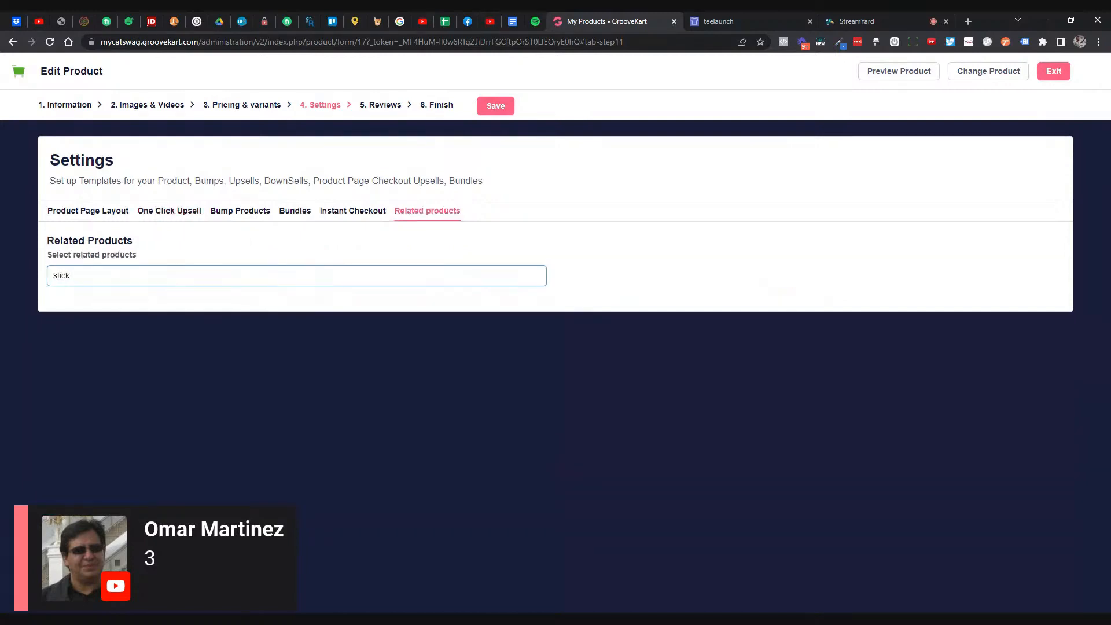
pyautogui.write('er')
pyautogui.hotkey('ctrl', 'a')
pyautogui.write('here')
pyautogui.click(241, 308)
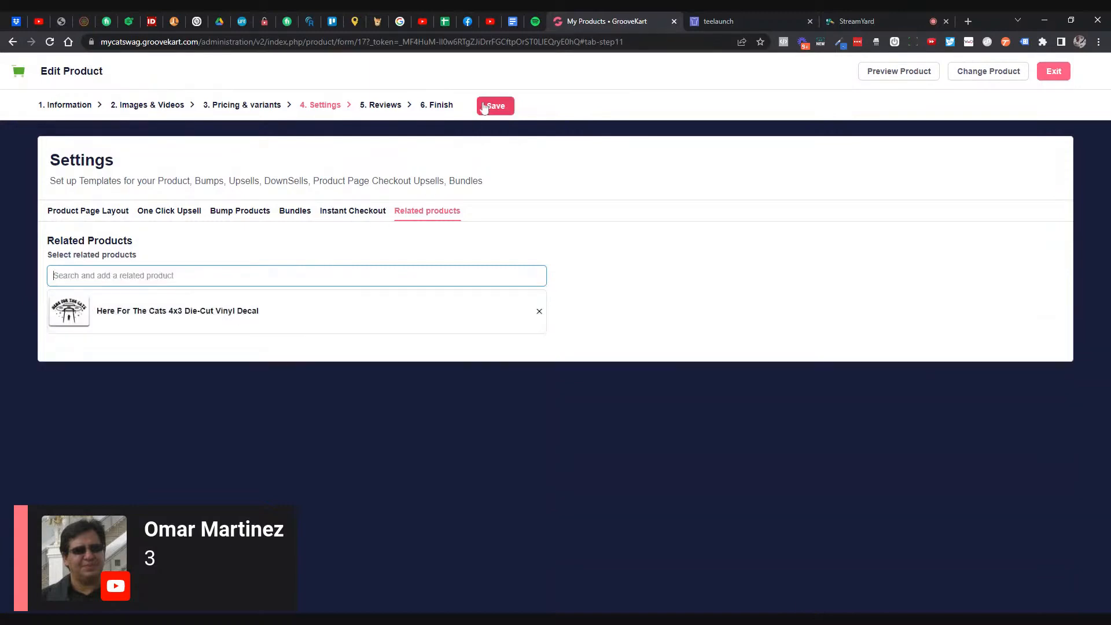
pyautogui.click(449, 108)
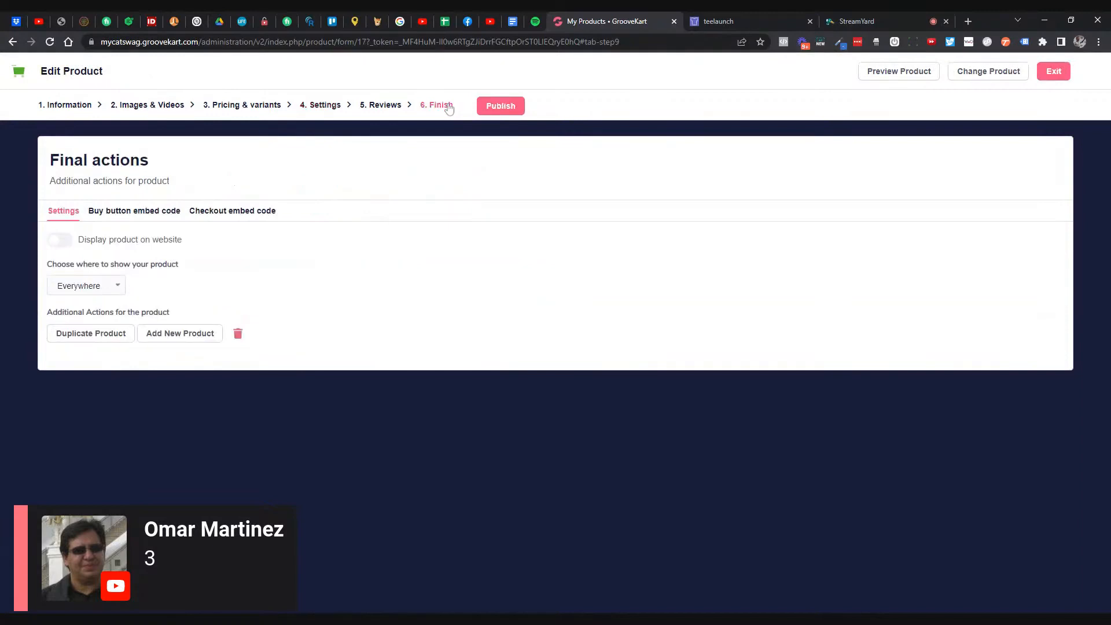
# - Turn on 'Display product on website' for the phone charger and preview its live $38.00 store page
pyautogui.click(58, 243)
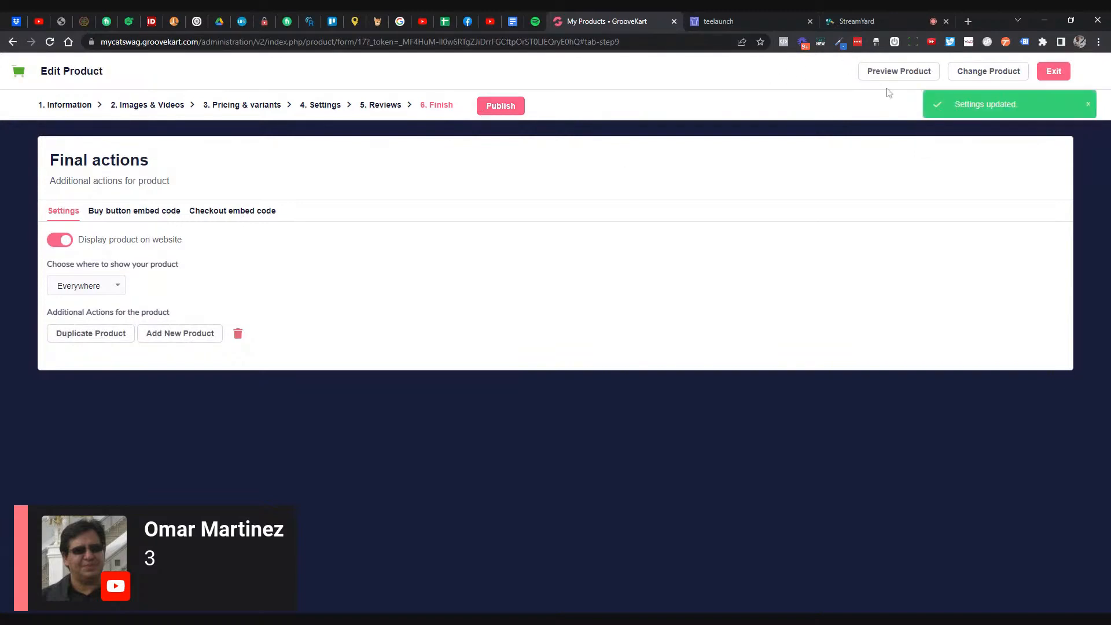
pyautogui.click(899, 72)
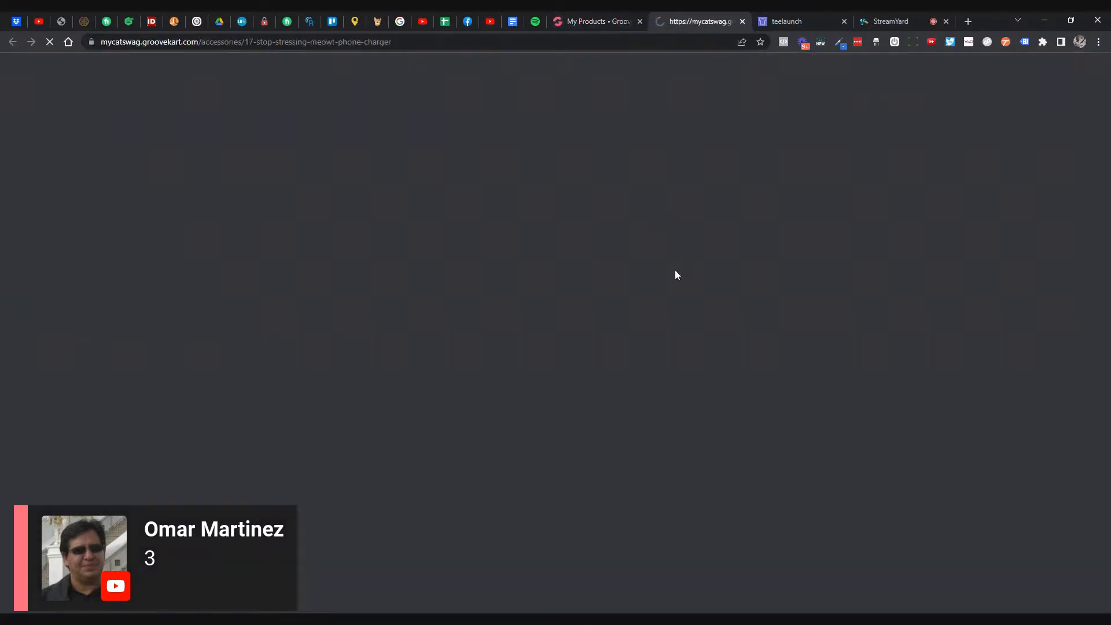
pyautogui.scroll(-2, 735, 271)
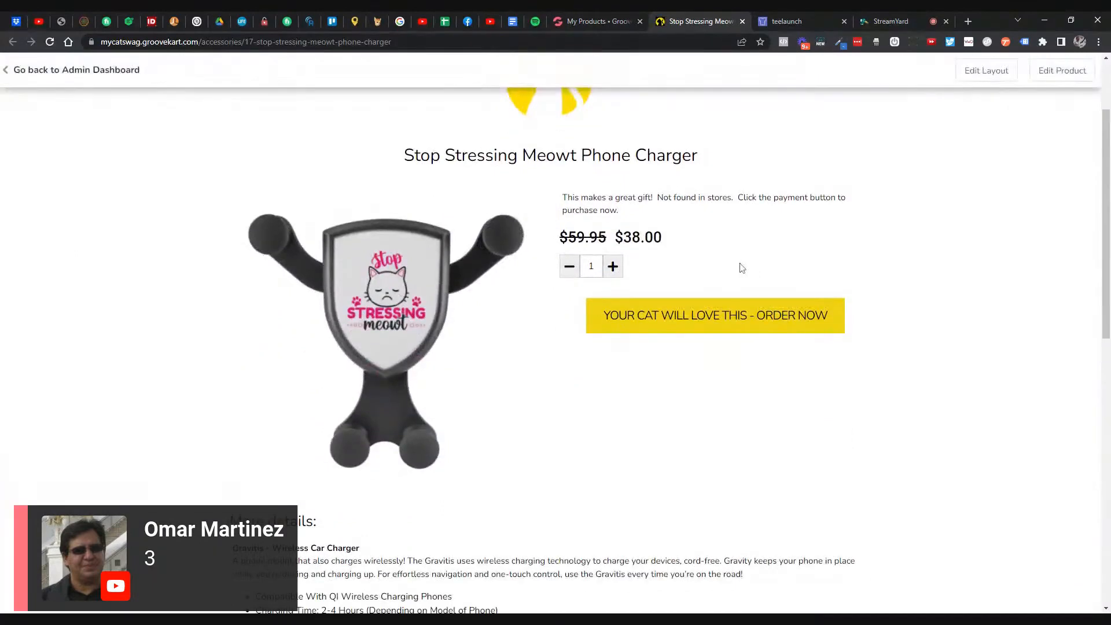
pyautogui.scroll(-3, 742, 265)
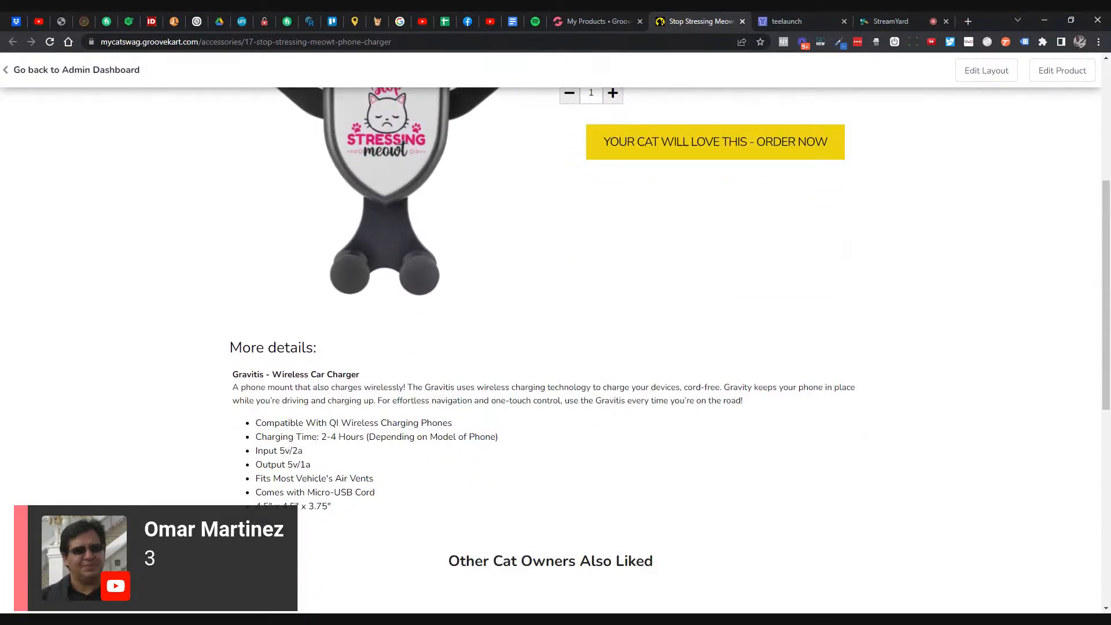
pyautogui.scroll(1, 713, 287)
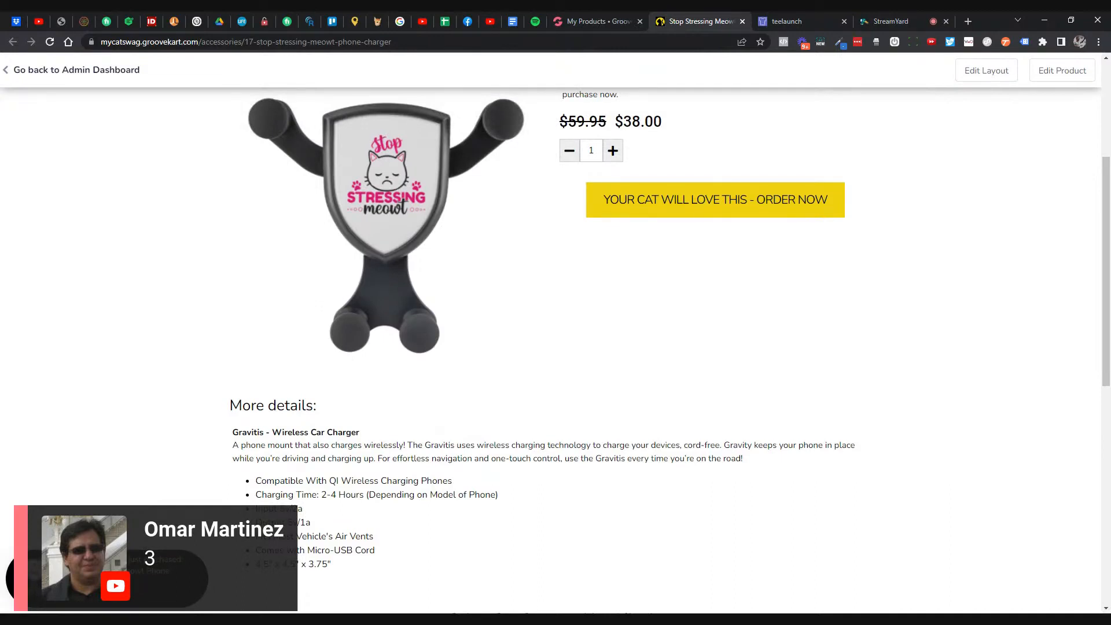
pyautogui.scroll(-1, 709, 287)
pyautogui.scroll(2, 709, 287)
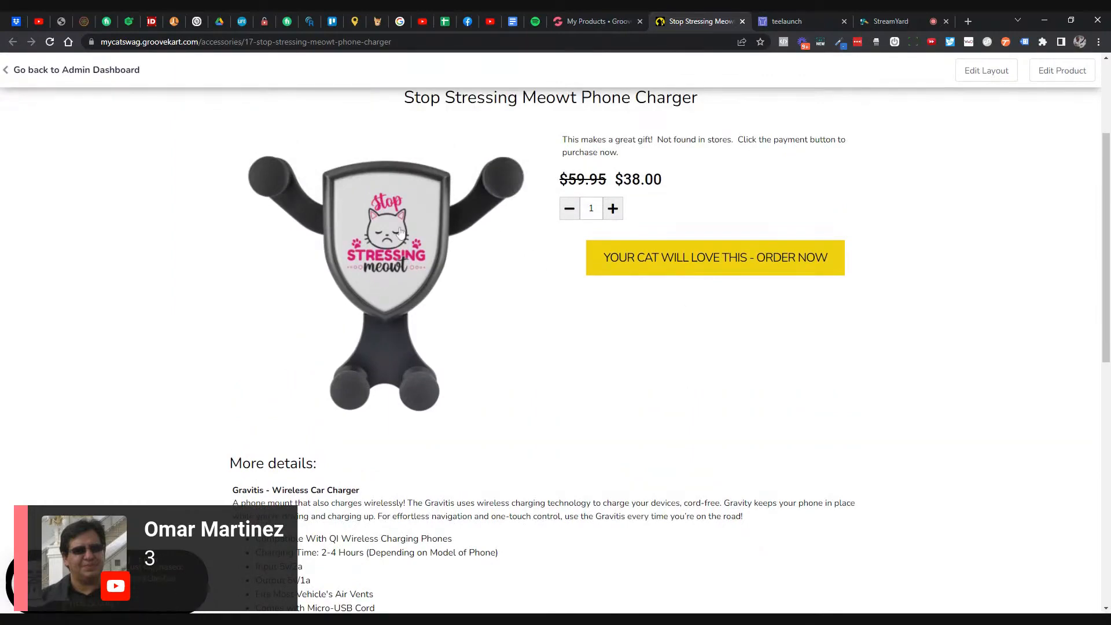
# - Enlarge and close the charger's product image, then return to the GrooveKart product editor
pyautogui.click(502, 240)
pyautogui.click(206, 256)
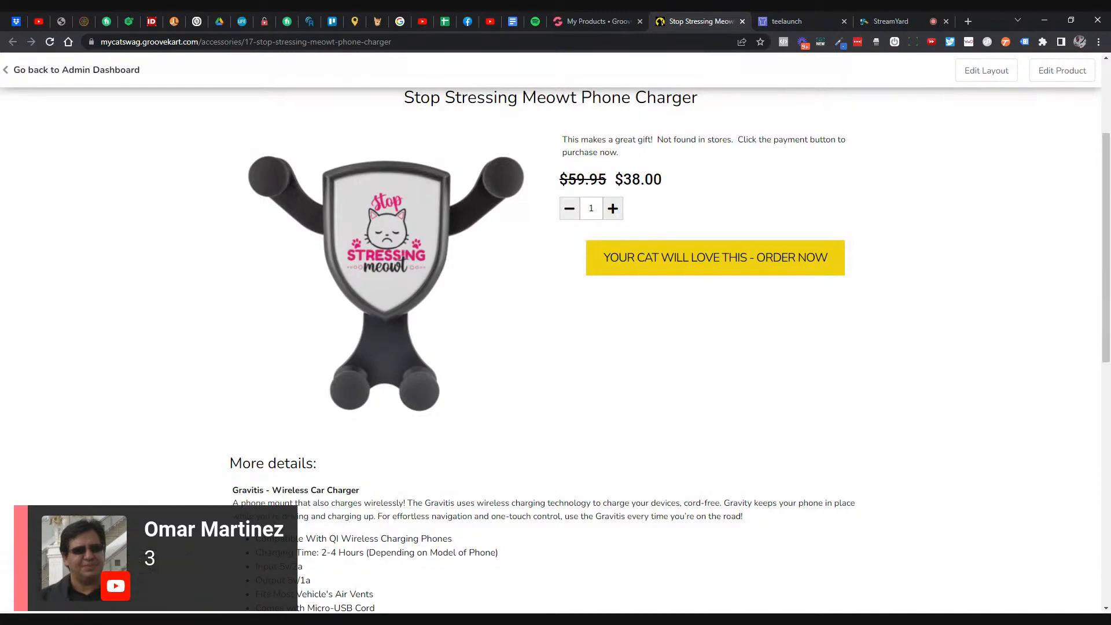
pyautogui.scroll(3, 548, 314)
pyautogui.scroll(-3, 548, 313)
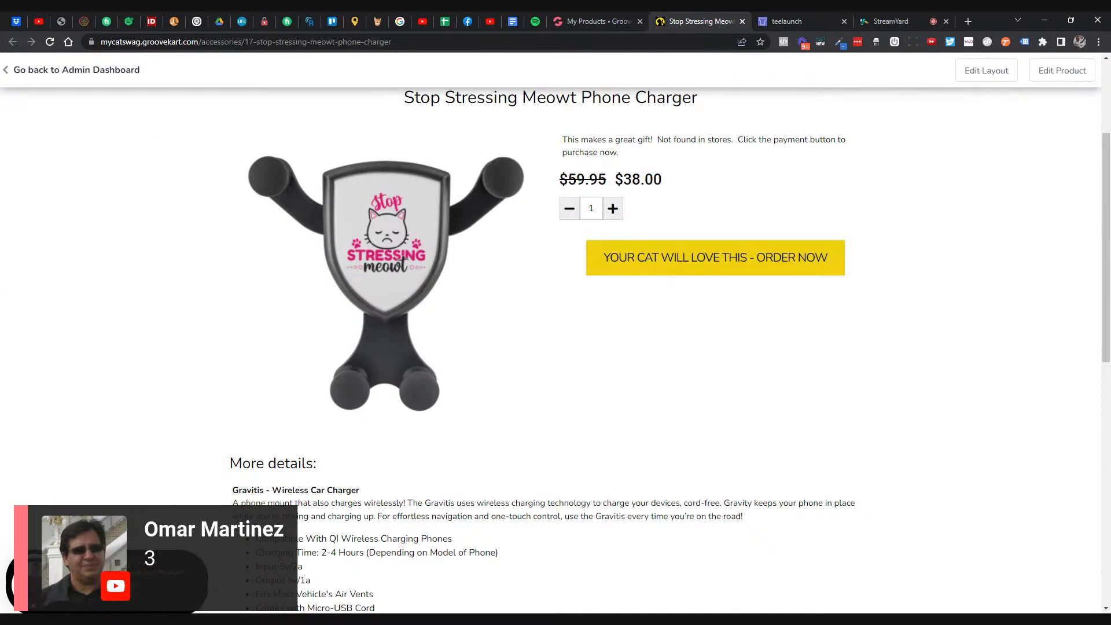
pyautogui.scroll(3, 760, 150)
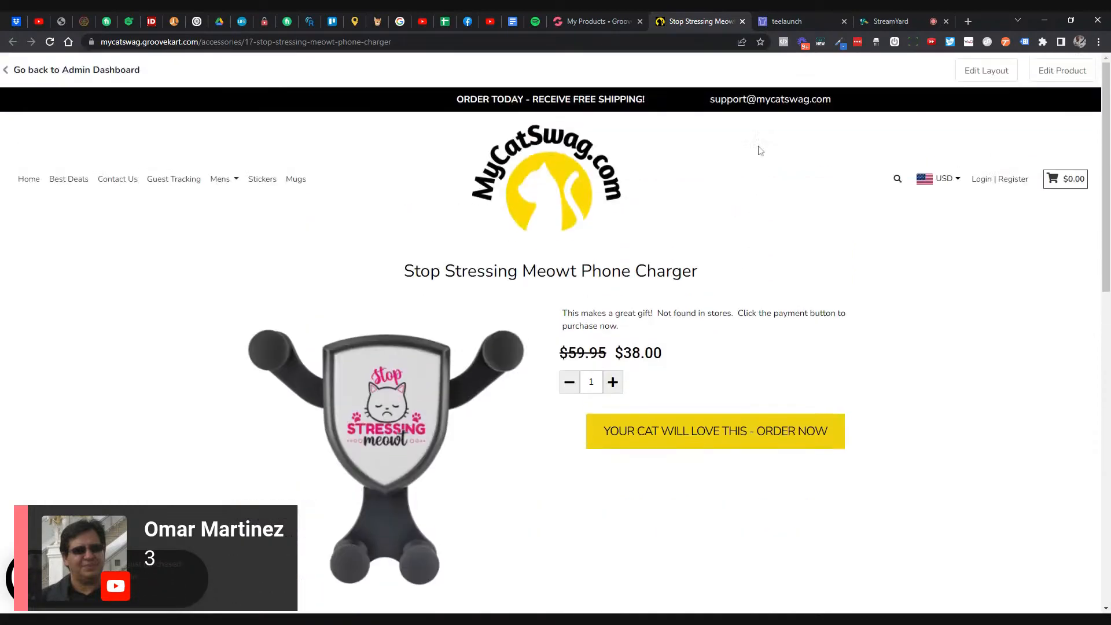
pyautogui.click(595, 20)
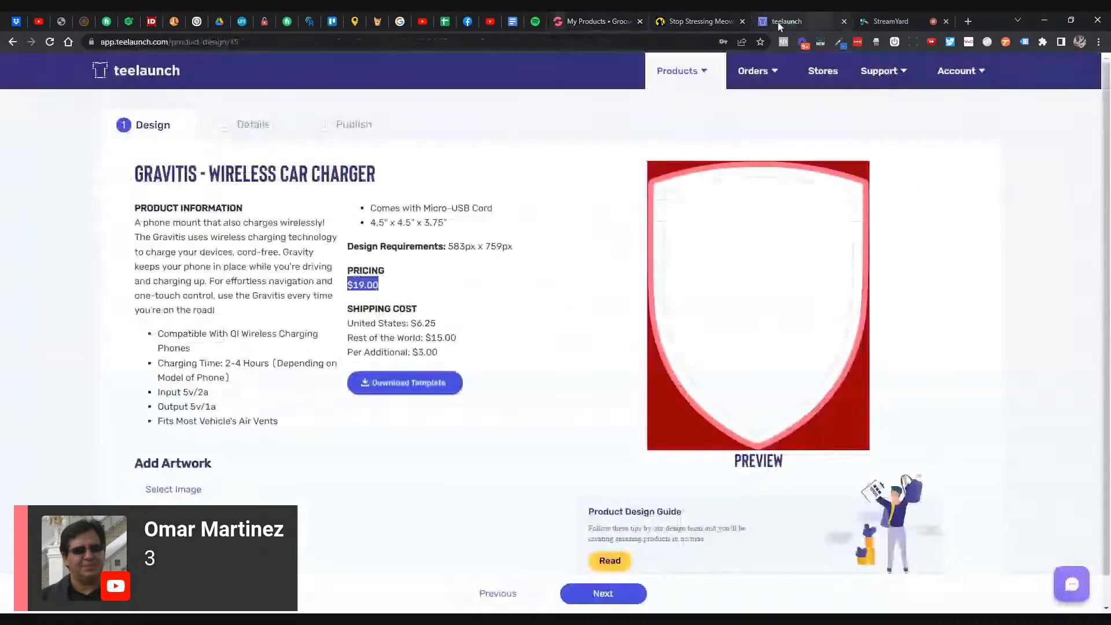
# - Check the Gravitis car charger's $19.00 price in teelaunch, then reopen GrooveKart's products menu
pyautogui.click(777, 22)
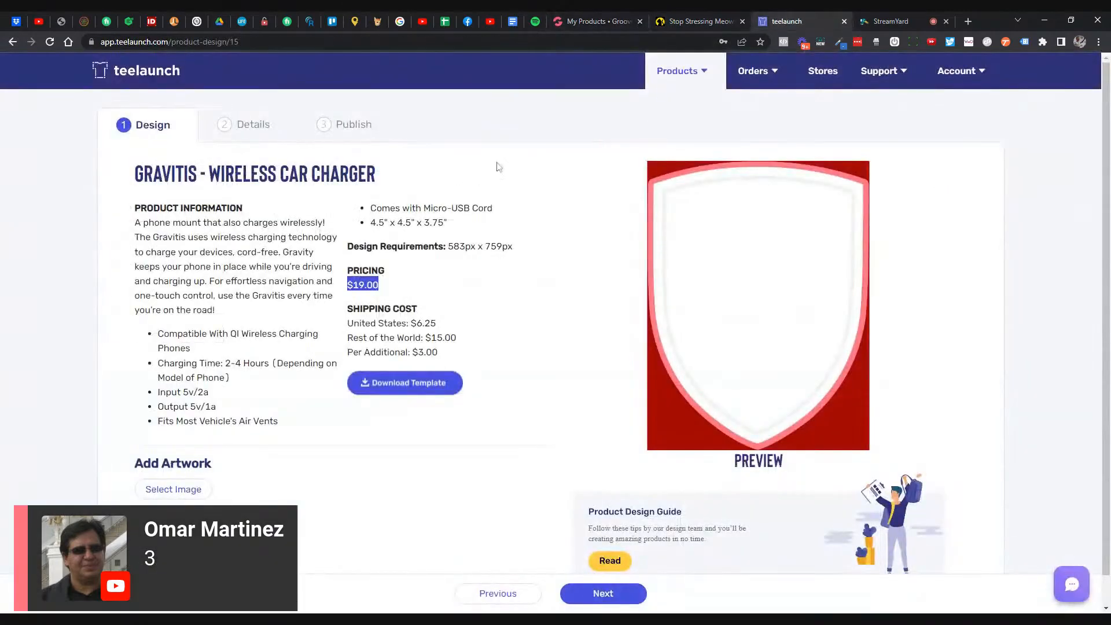
pyautogui.click(607, 21)
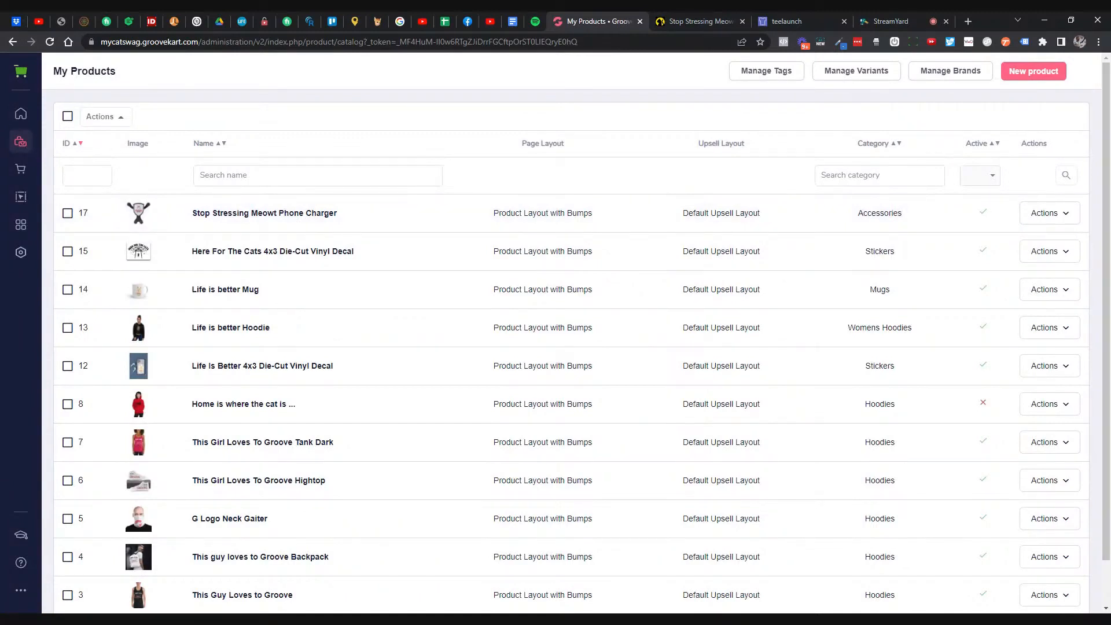
pyautogui.click(22, 141)
# - From Teelaunch's product list, add the Cats Are My Favorite People Women's V-Neck to the store
pyautogui.click(92, 223)
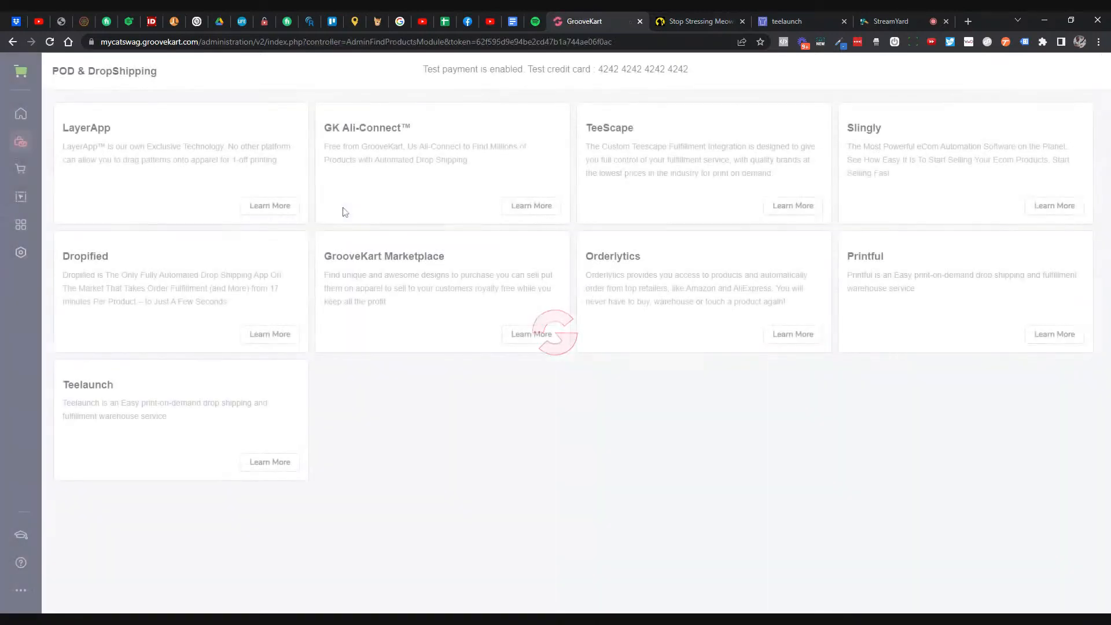
pyautogui.click(268, 465)
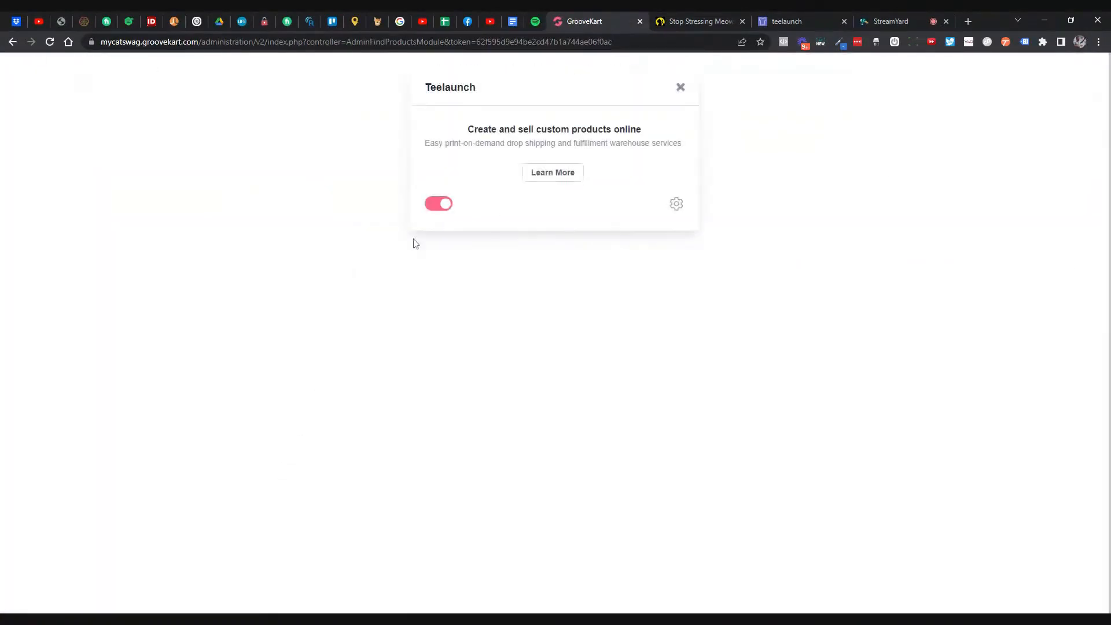
pyautogui.click(673, 205)
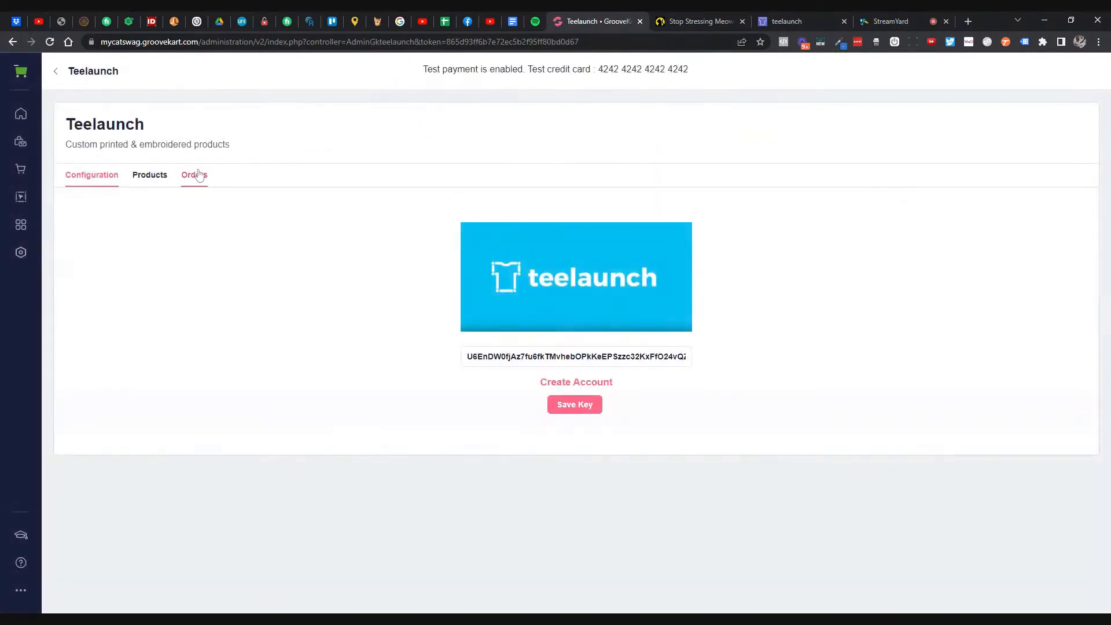
pyautogui.click(152, 177)
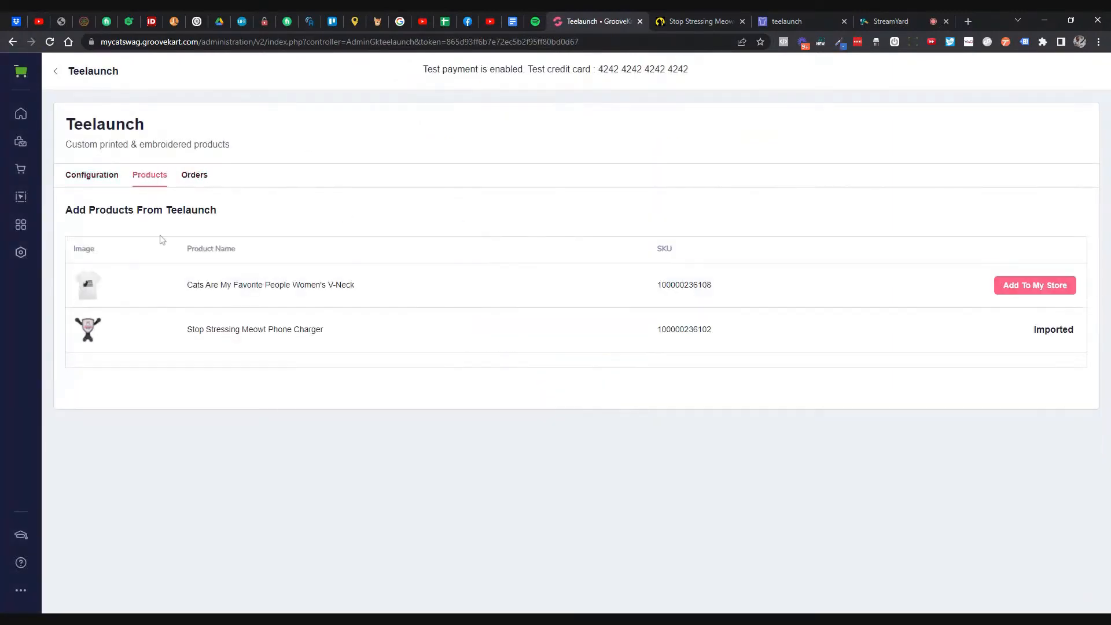
pyautogui.click(1010, 288)
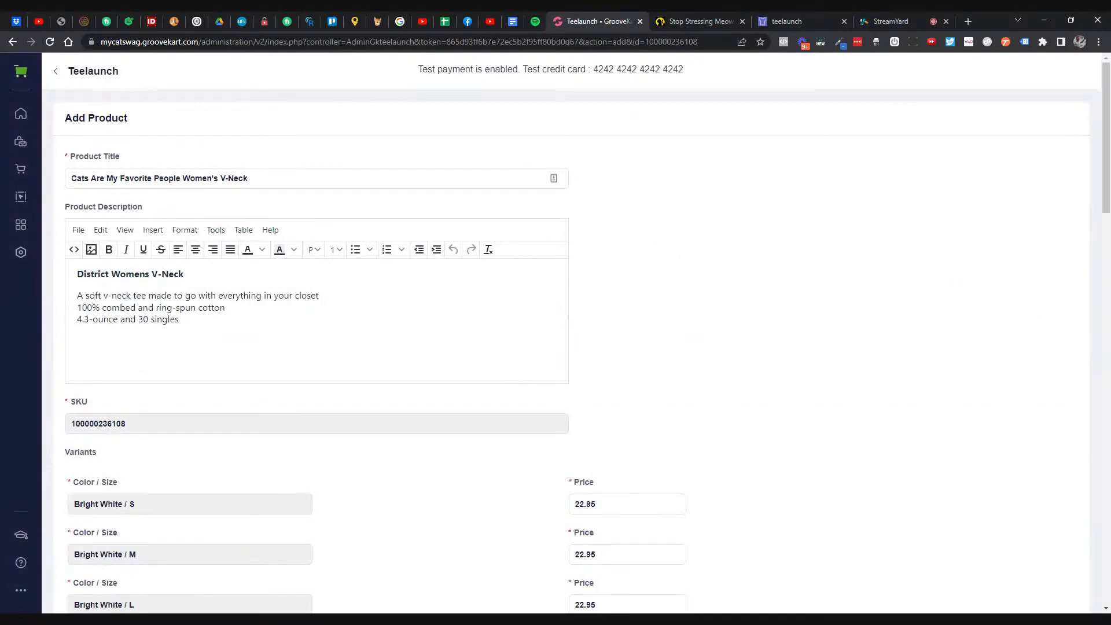
pyautogui.scroll(-3, 556, 347)
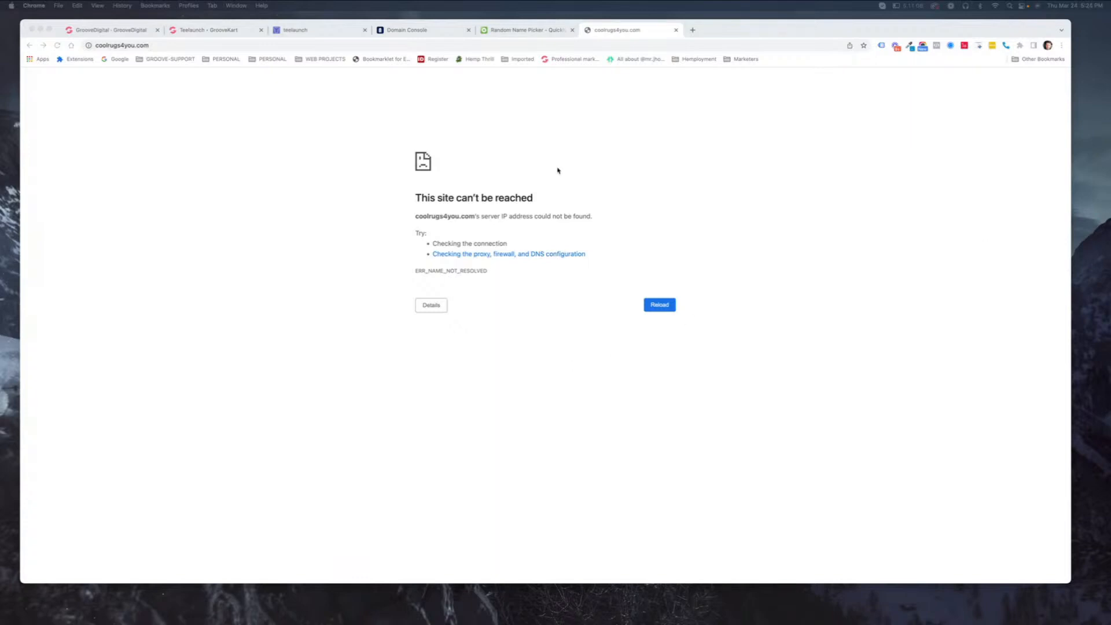
# - Switch Chrome to the miniwebtool Random Name Picker tab
pyautogui.click(536, 31)
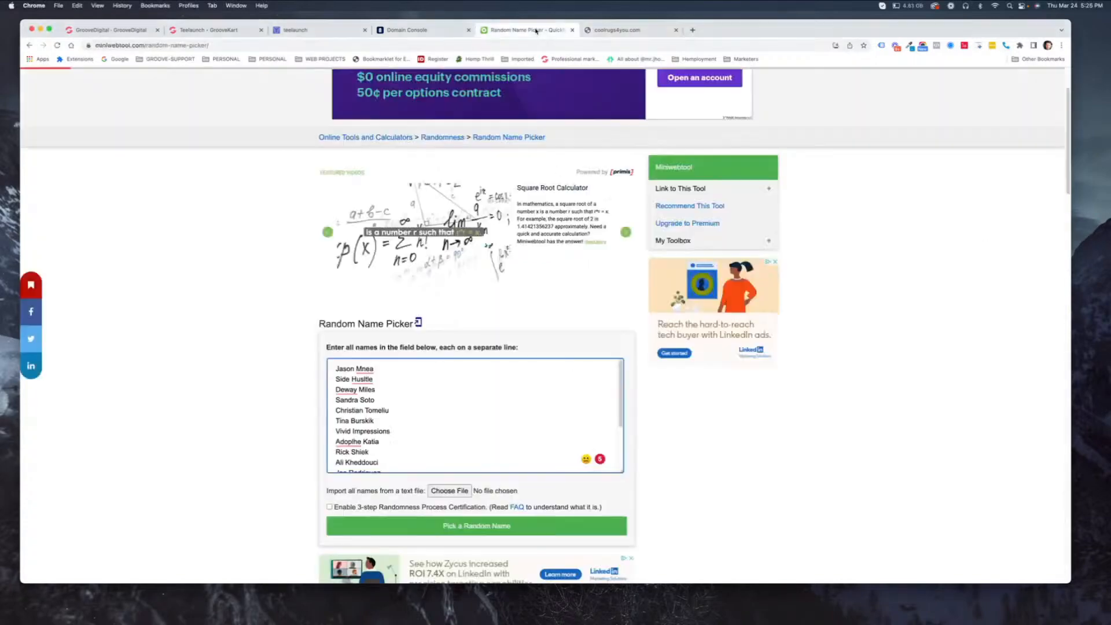
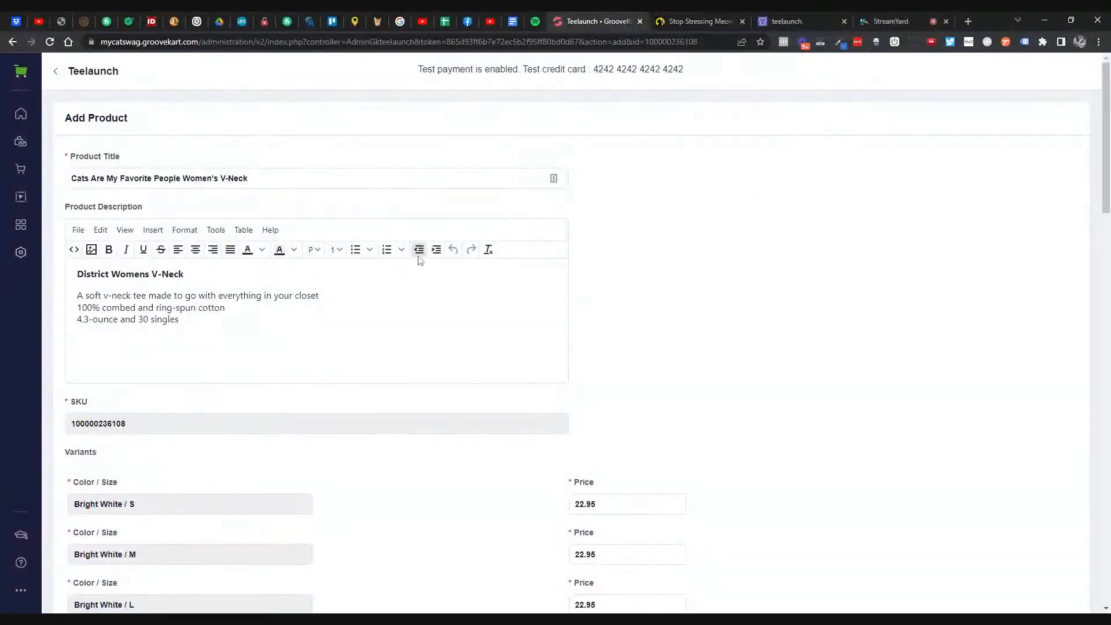
# - Submit the Cats Are My Favorite People Women's V-Neck with its 22.95 variants and Home collection
pyautogui.scroll(-1, 618, 266)
pyautogui.scroll(-5, 612, 268)
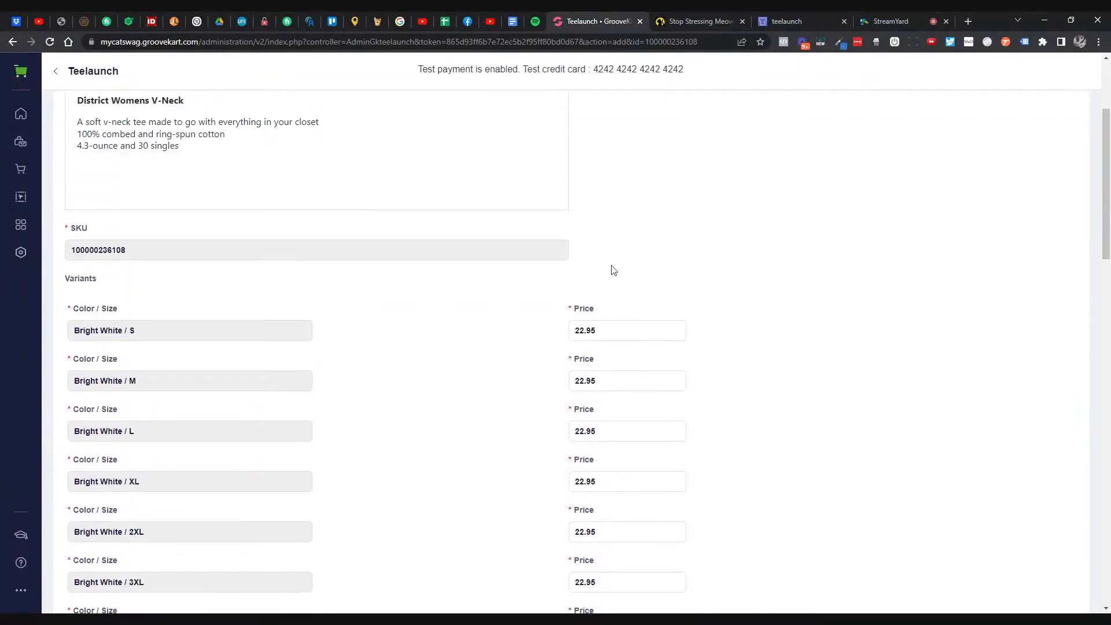
pyautogui.scroll(2, 565, 248)
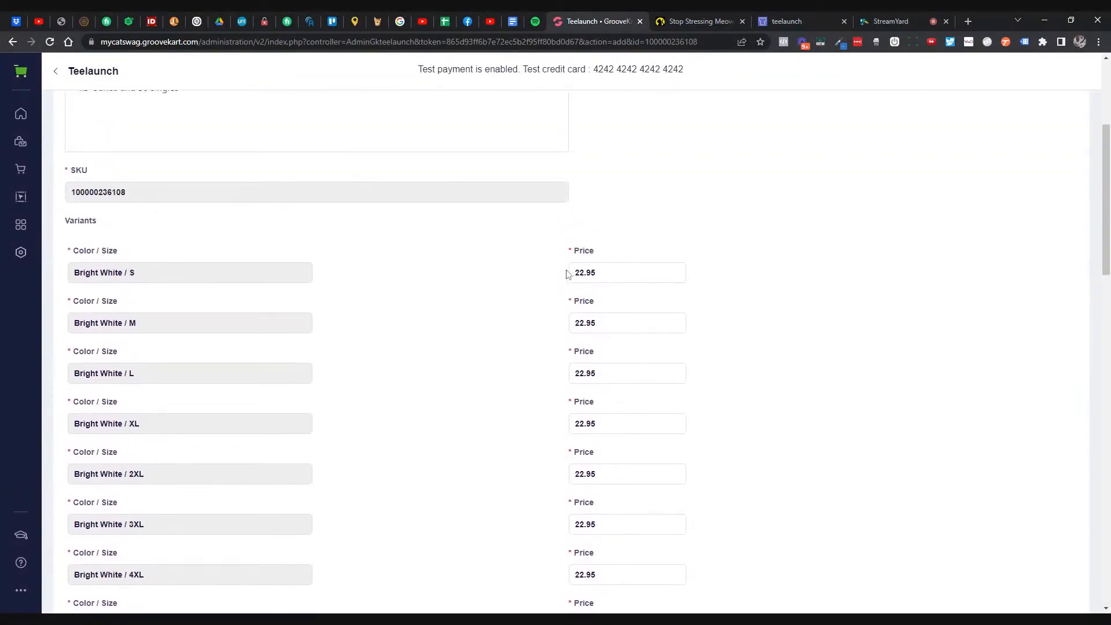
pyautogui.scroll(-11, 566, 254)
pyautogui.scroll(-9, 550, 279)
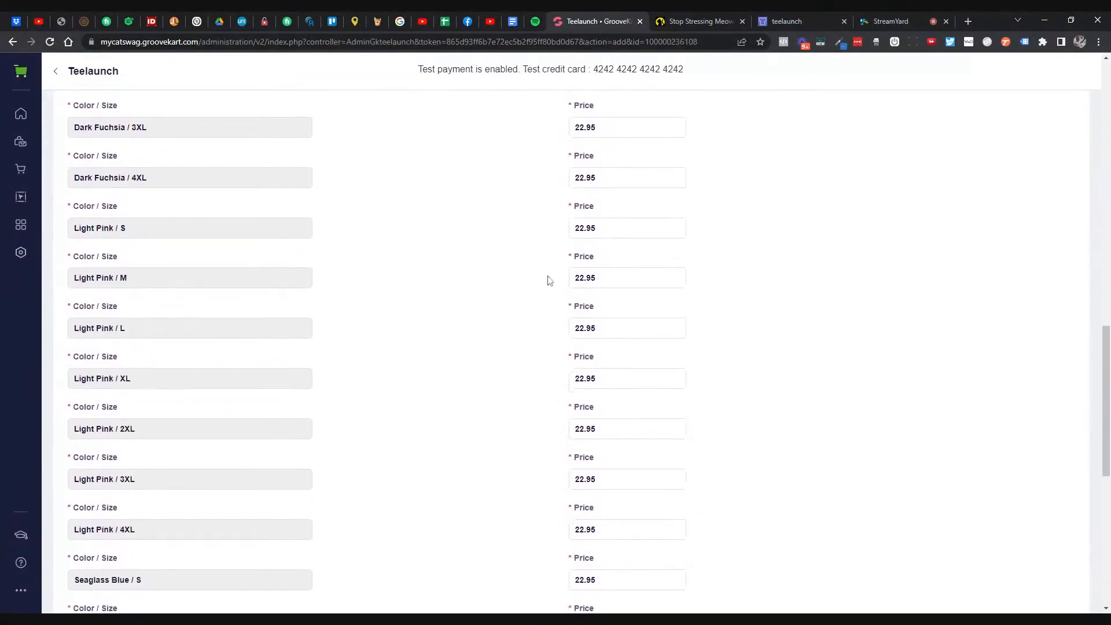
pyautogui.scroll(-1, 535, 361)
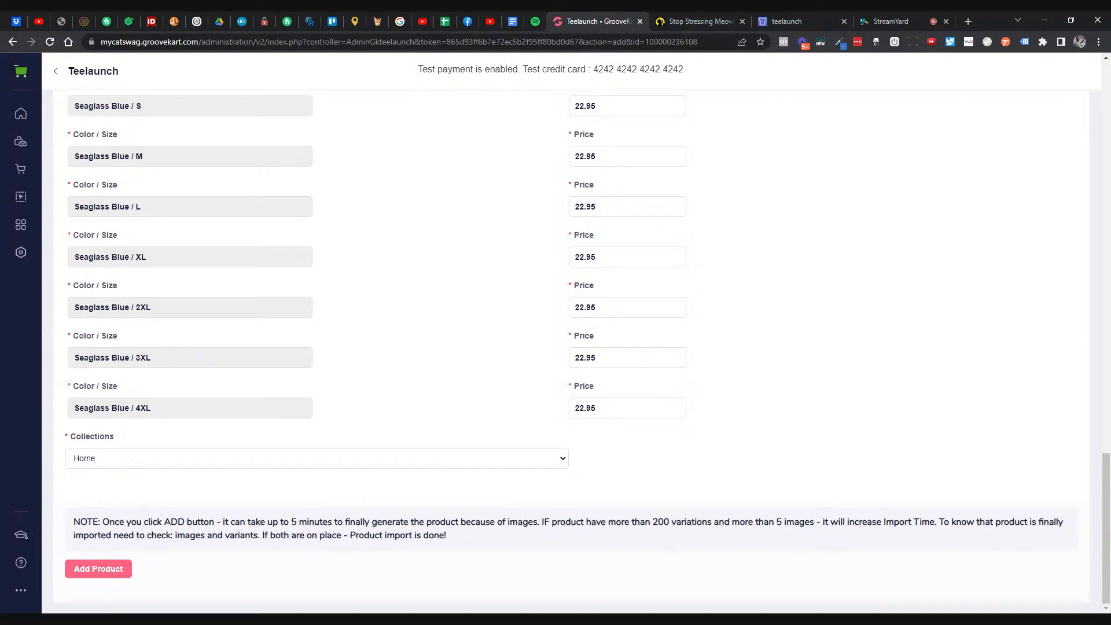
pyautogui.click(99, 568)
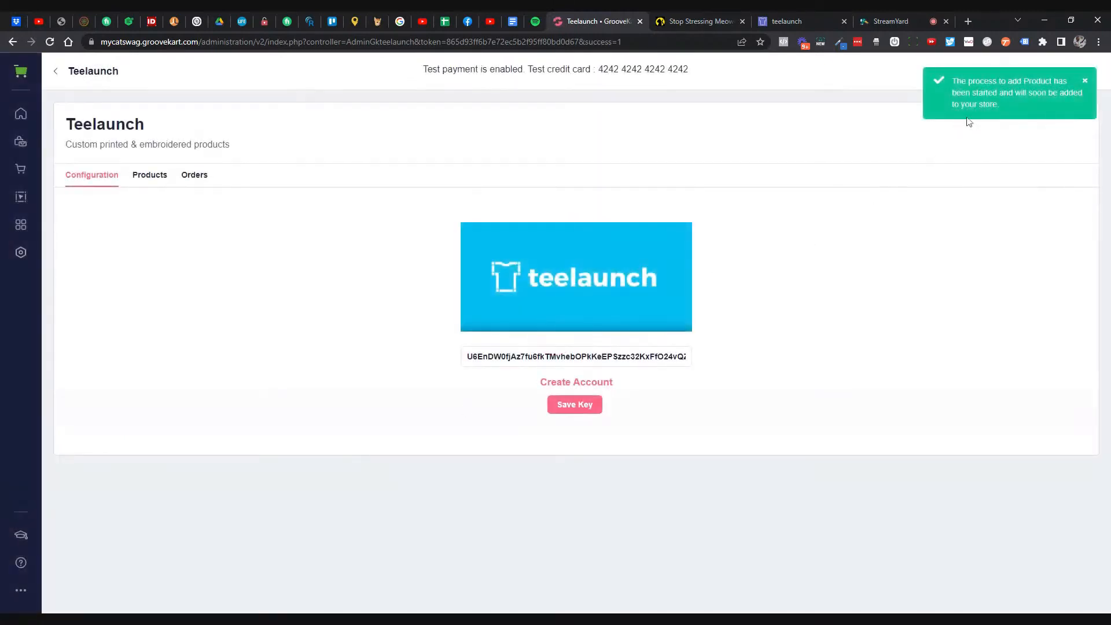
# - Preview product 18, the new V-Neck, from My Products and note its not-visible-to-customers notice
pyautogui.click(21, 141)
pyautogui.click(81, 133)
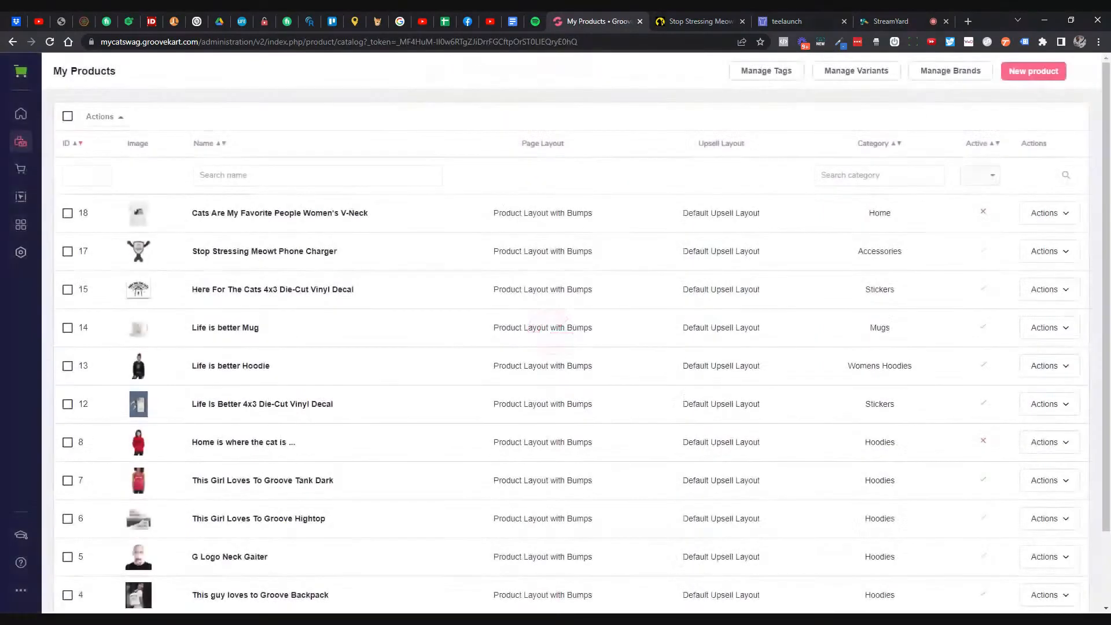
pyautogui.click(1045, 213)
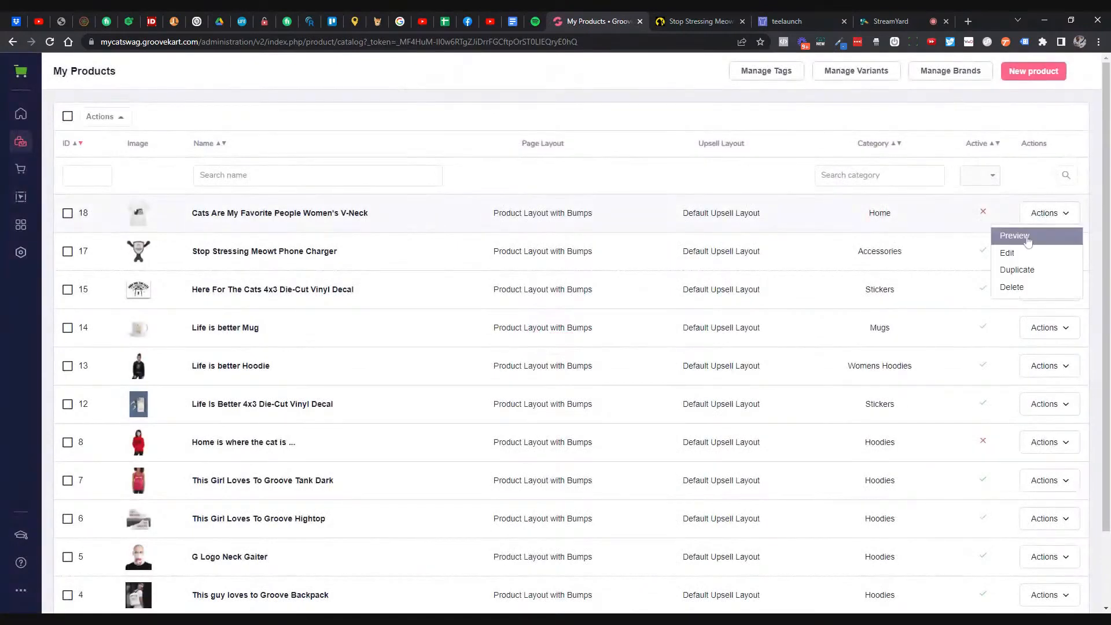
pyautogui.click(1021, 236)
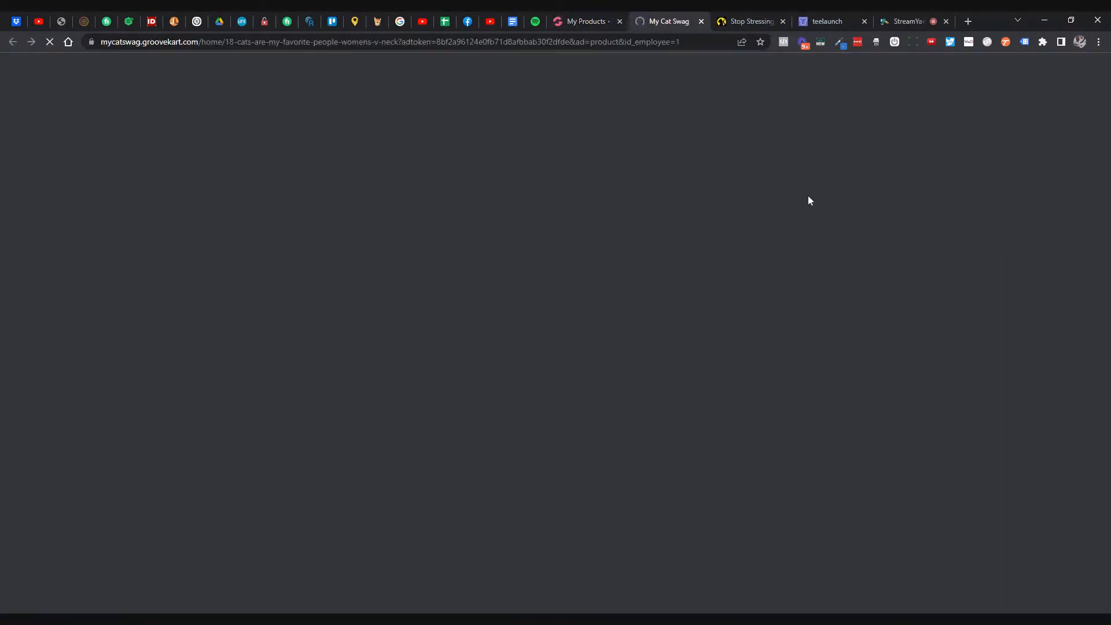
pyautogui.scroll(-2, 869, 239)
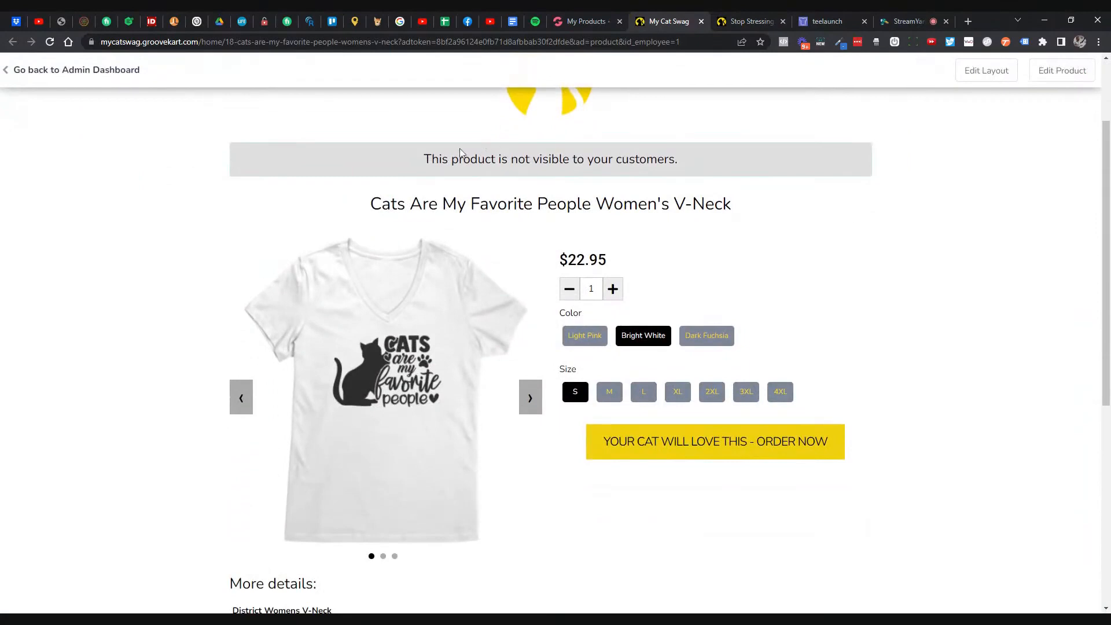
pyautogui.moveTo(460, 154); pyautogui.dragTo(841, 179)
pyautogui.scroll(-1, 842, 178)
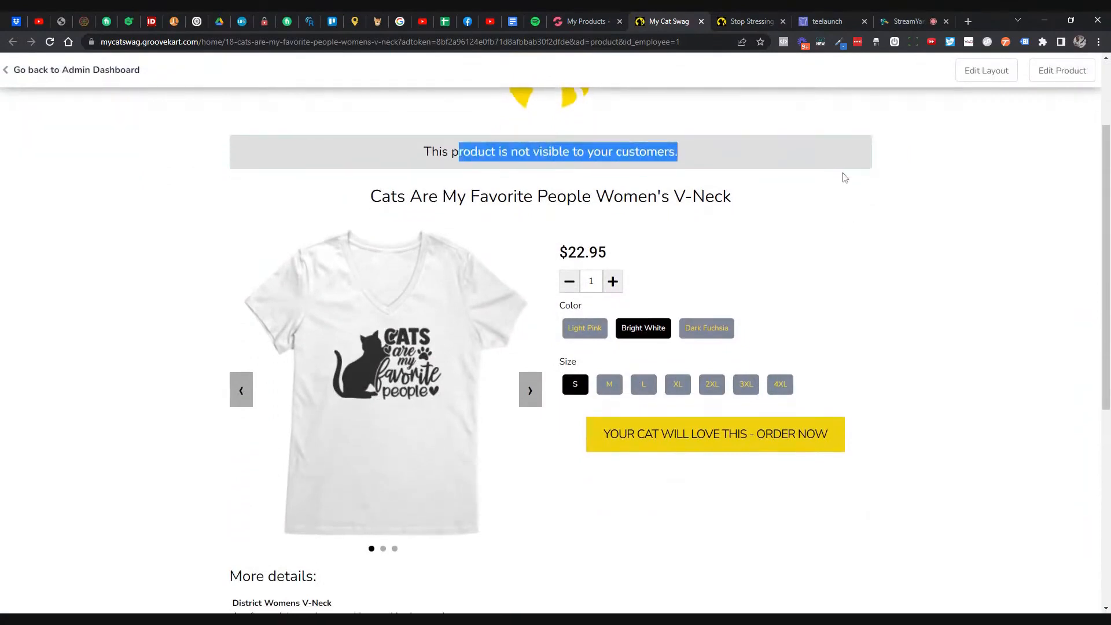
# - View the Light Pink, Bright White, Dark Fuchsia and Seaglass Blue colours, then return to My Products
pyautogui.click(587, 281)
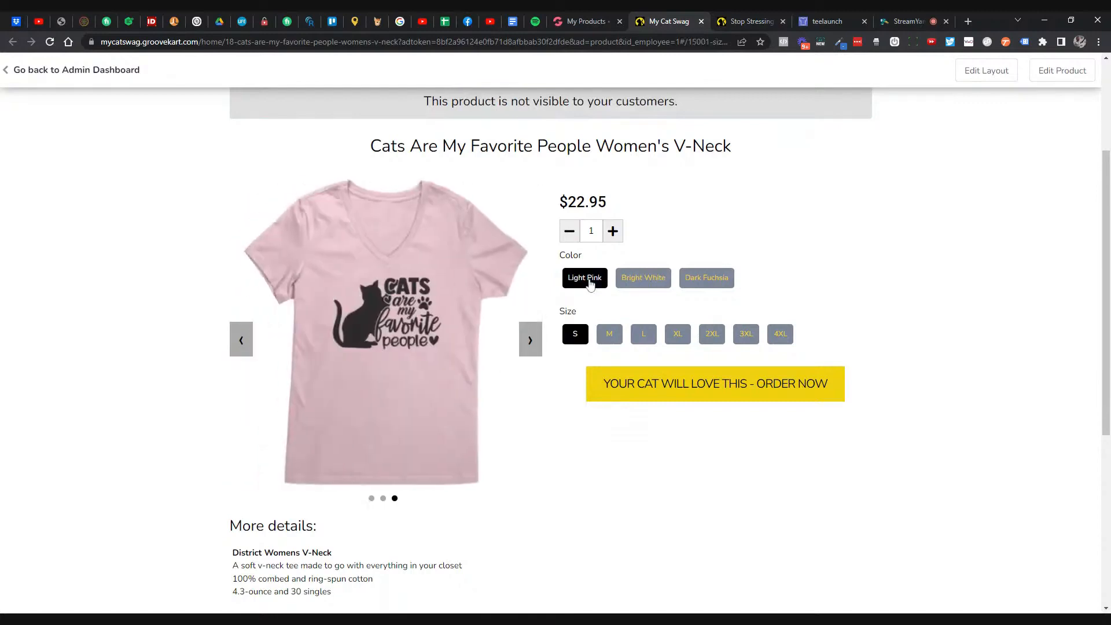
pyautogui.click(637, 281)
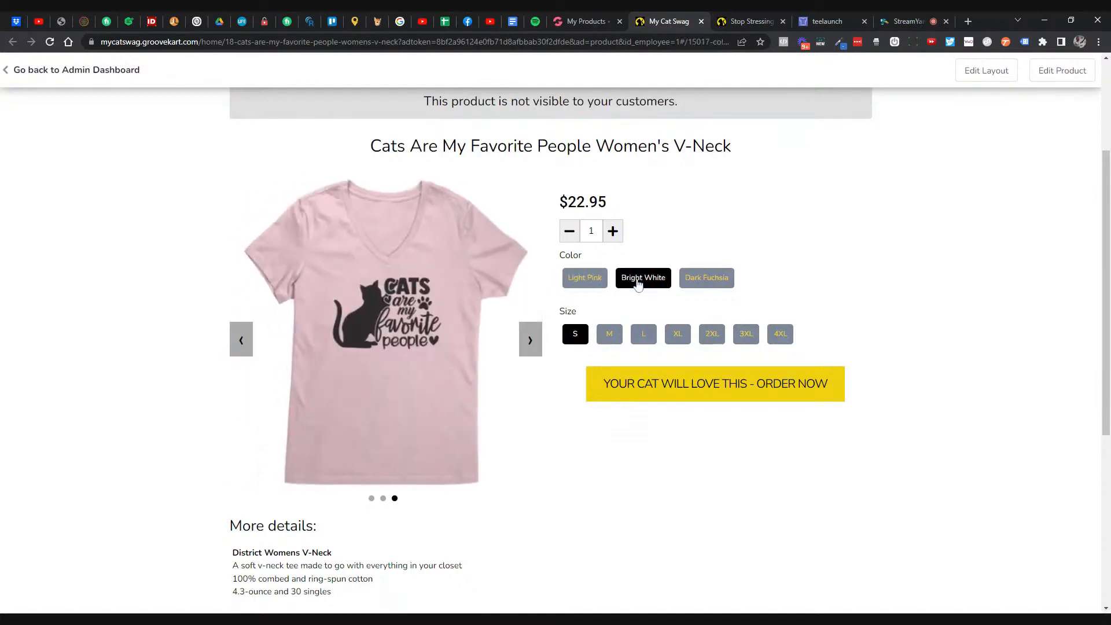
pyautogui.click(701, 282)
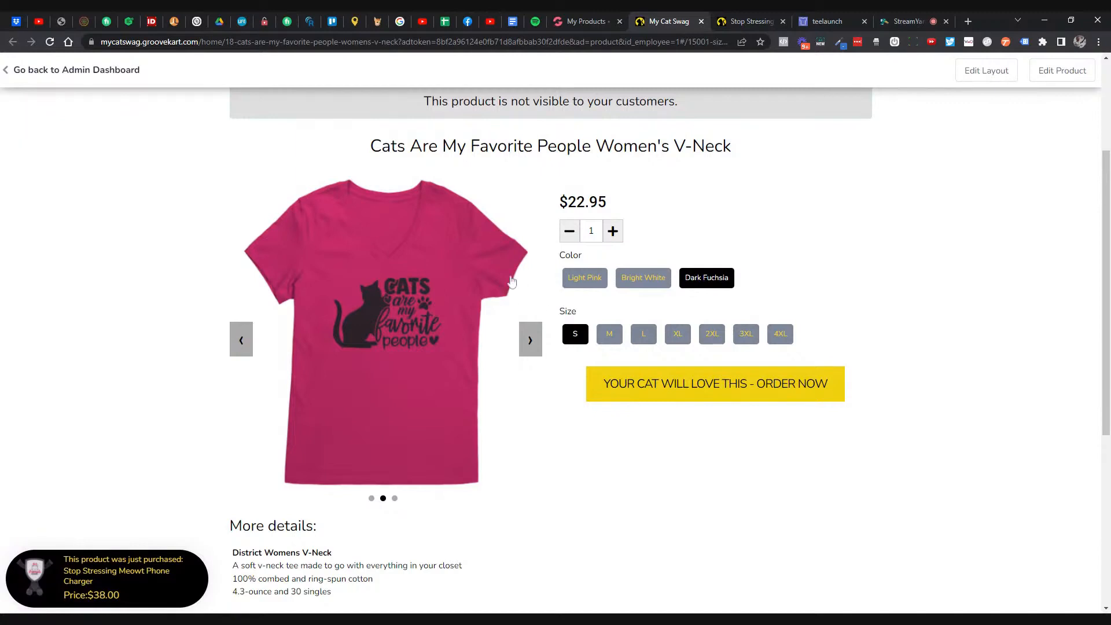
pyautogui.click(50, 42)
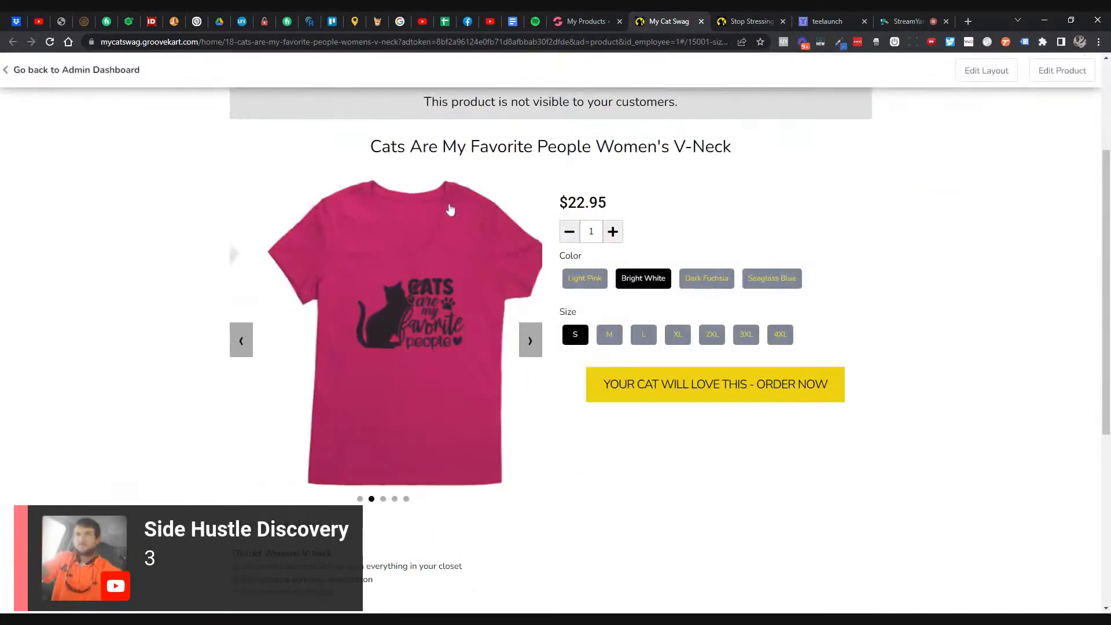
pyautogui.click(772, 282)
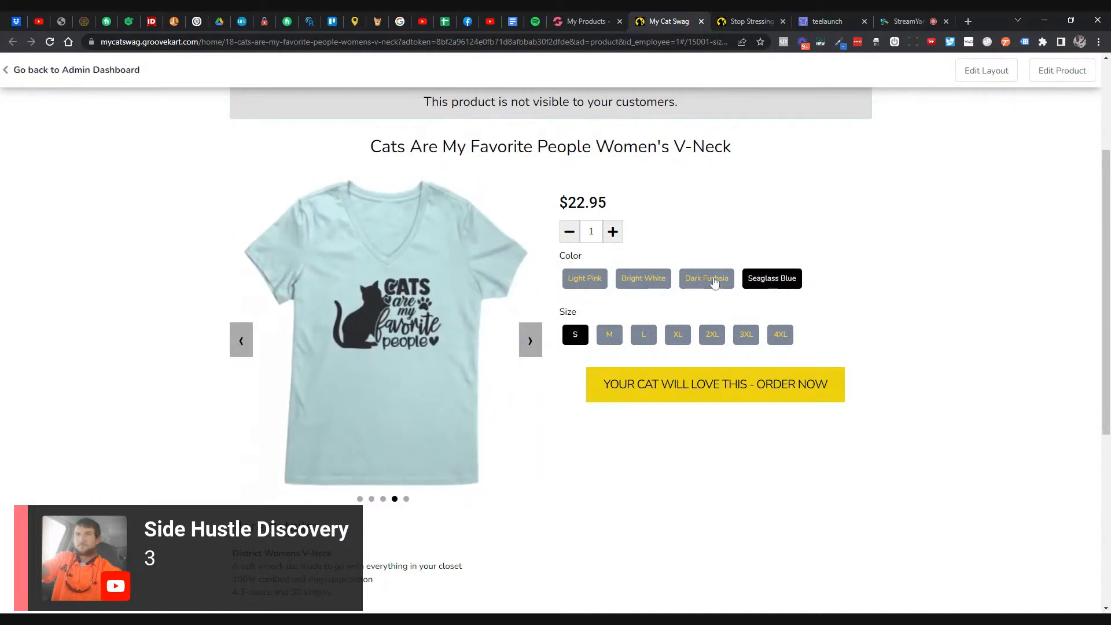
pyautogui.click(715, 282)
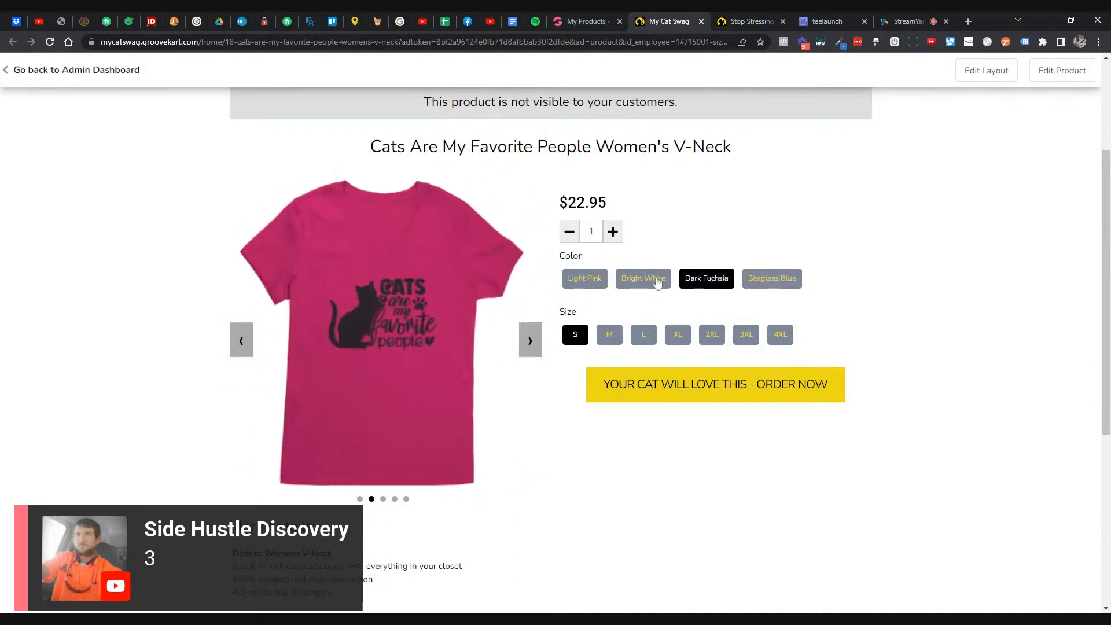
pyautogui.click(641, 280)
pyautogui.click(602, 283)
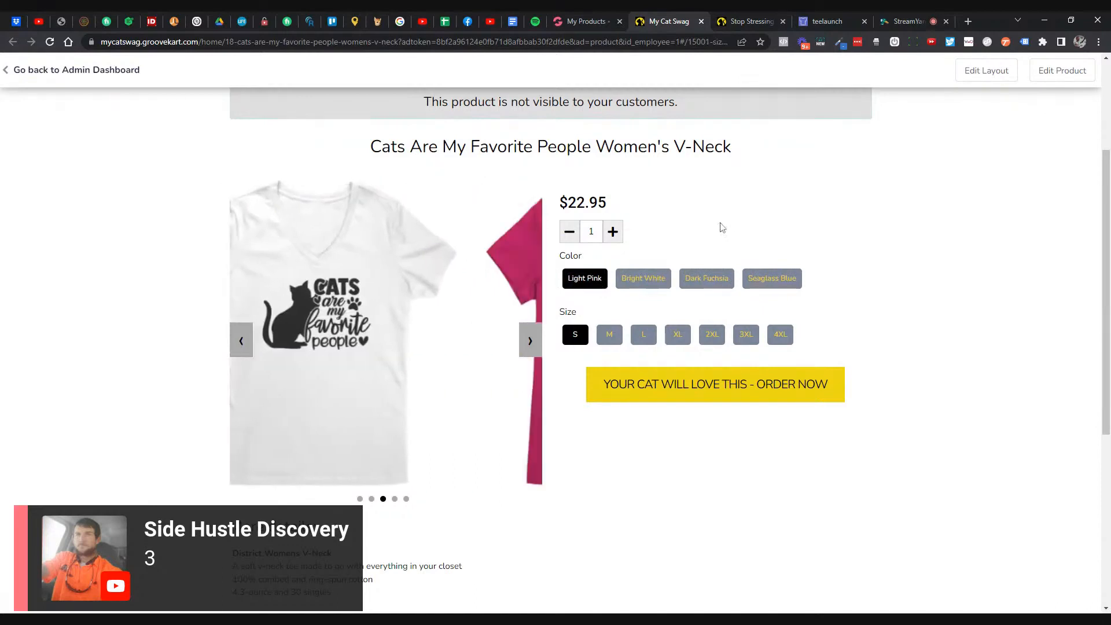
pyautogui.click(593, 21)
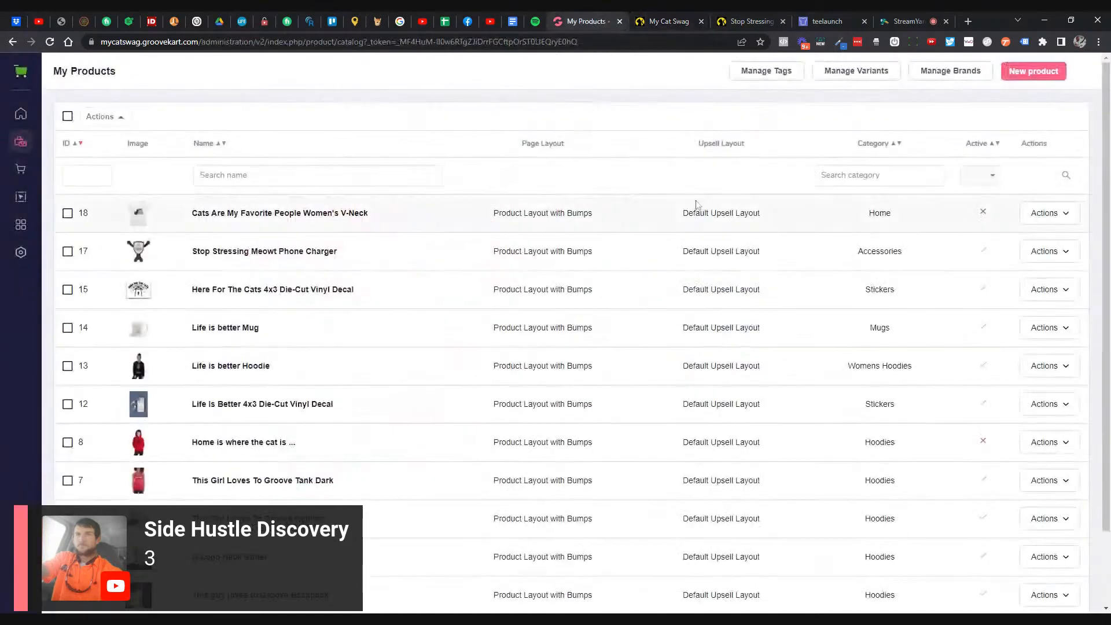
# - Edit product 18 and replace its name with 'Cats Are My Favorite People Womens V-Neck'
pyautogui.click(1046, 214)
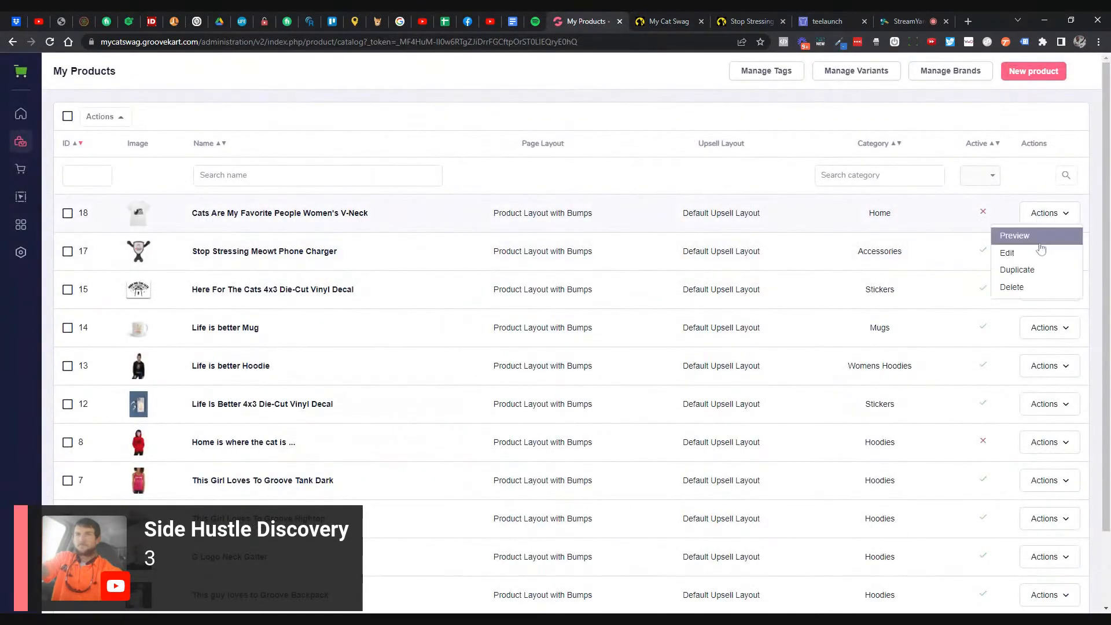
pyautogui.click(1026, 252)
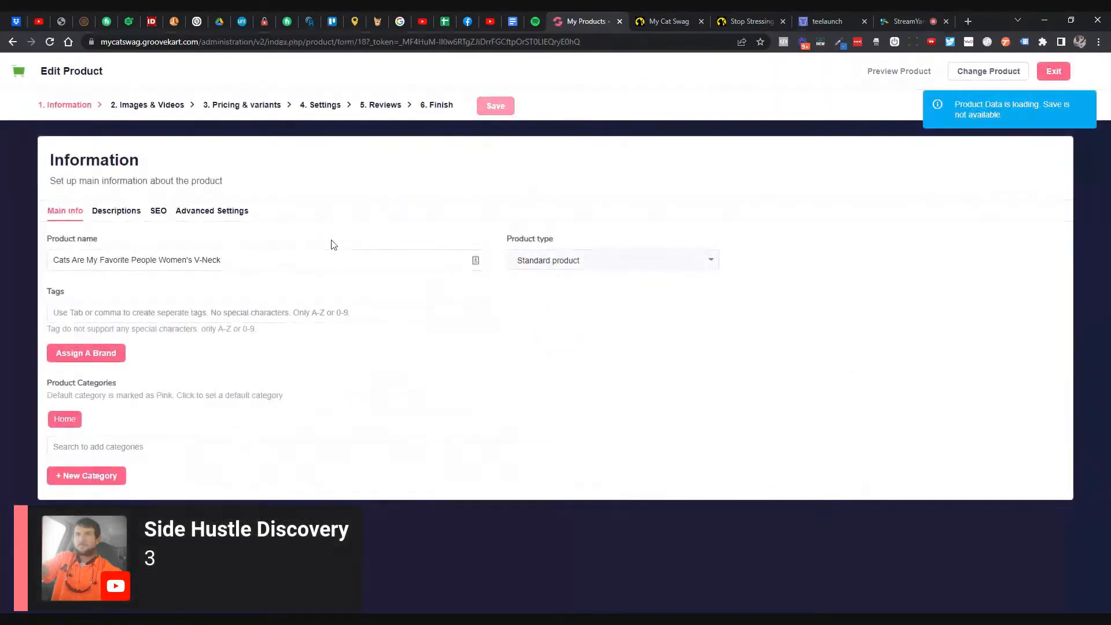
pyautogui.hotkey('ctrl', 'a')
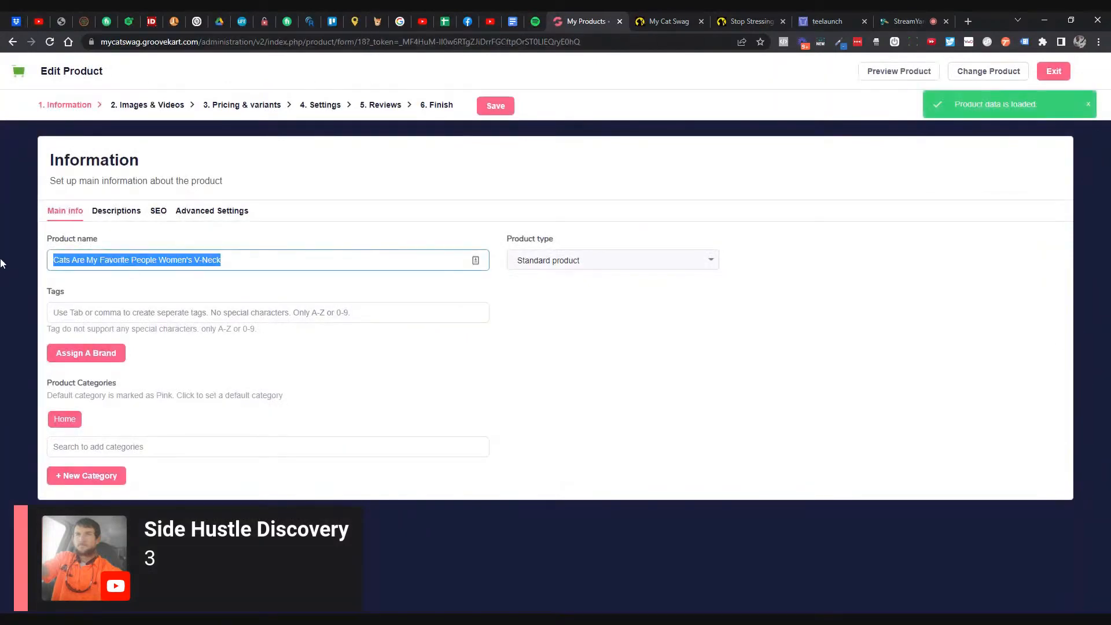
pyautogui.write('Cats Are My Favorite People Womens V-Neck')
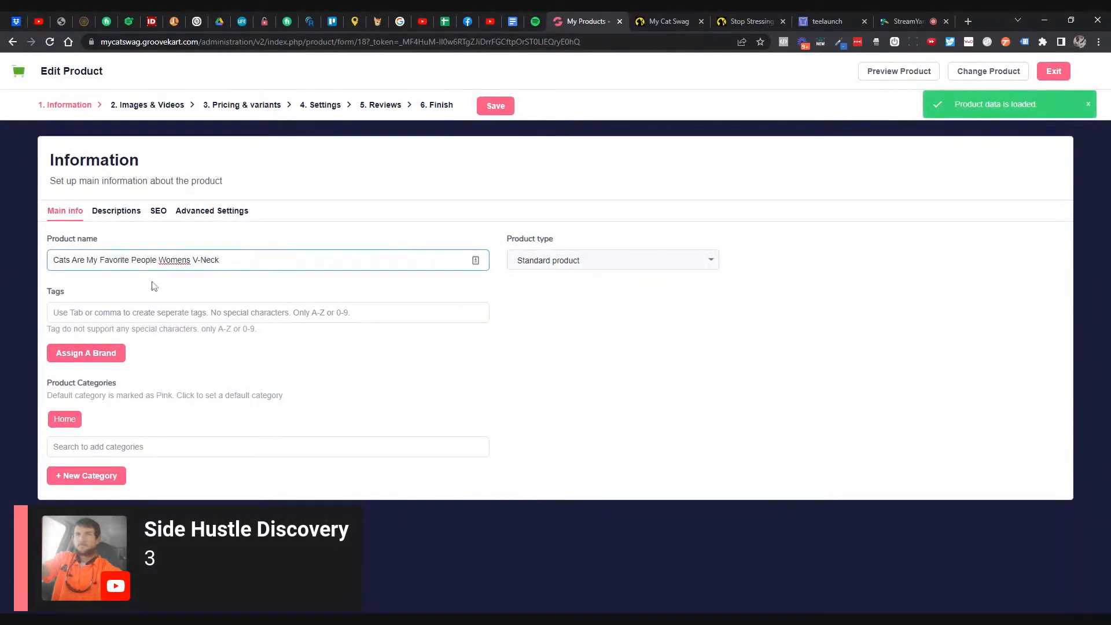
pyautogui.moveTo(231, 261); pyautogui.dragTo(1, 247)
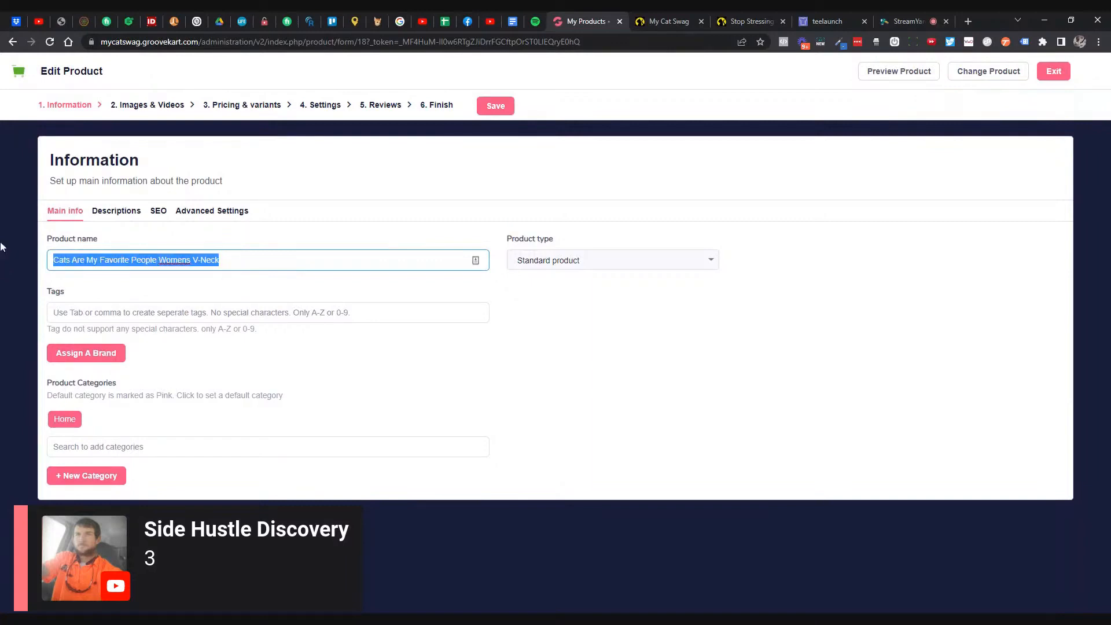
# - Paste the product name as Open Graph title and the copied description as meta description
pyautogui.click(158, 211)
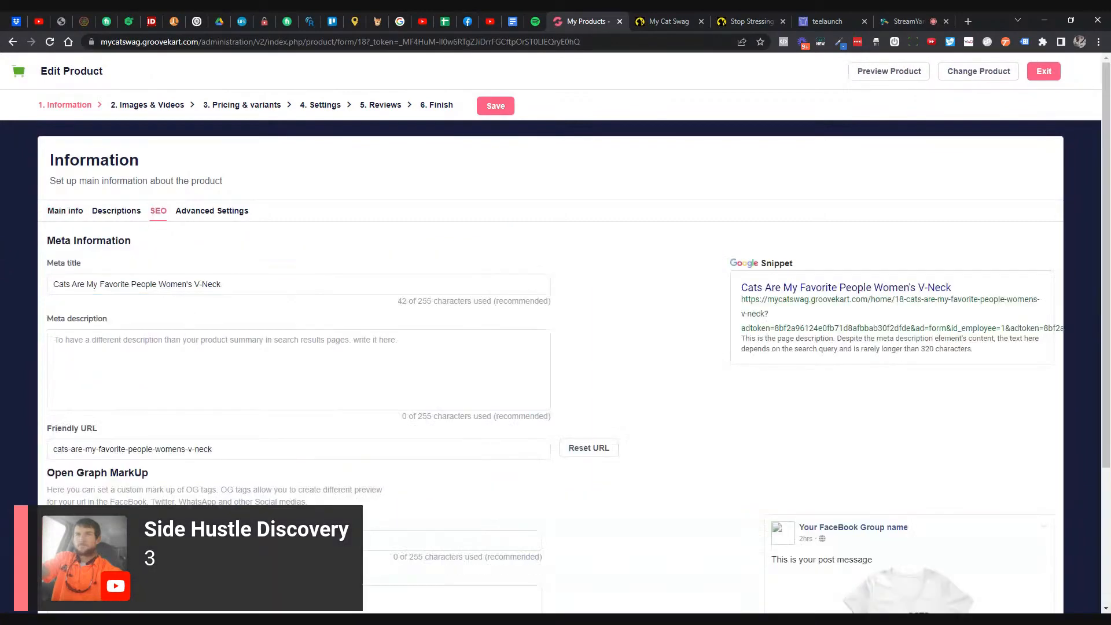
pyautogui.click(324, 540)
pyautogui.write('Cats Are My Favorite People Womens V-Neck')
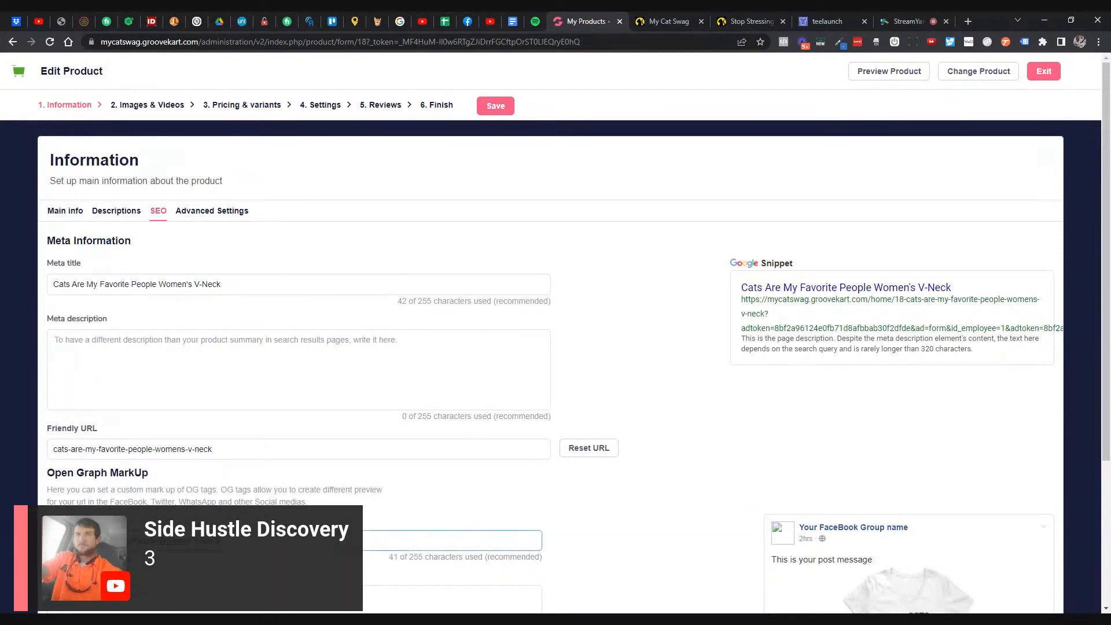
pyautogui.click(107, 211)
pyautogui.scroll(-3, 107, 212)
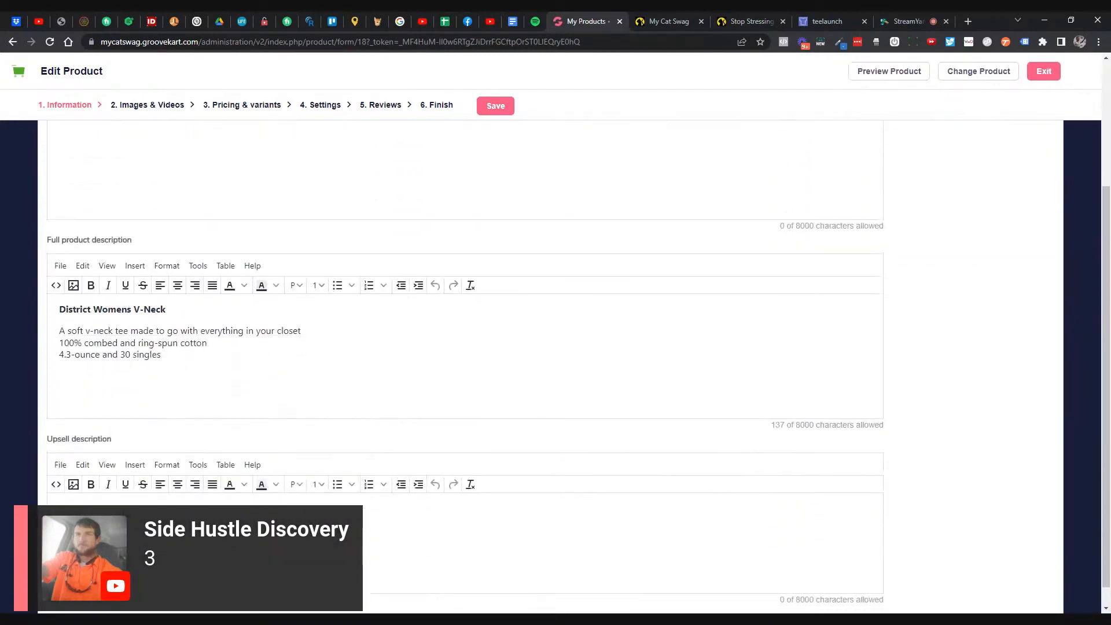
pyautogui.hotkey('ctrl', 'a')
pyautogui.hotkey('ctrl', 'c')
pyautogui.scroll(3, 151, 215)
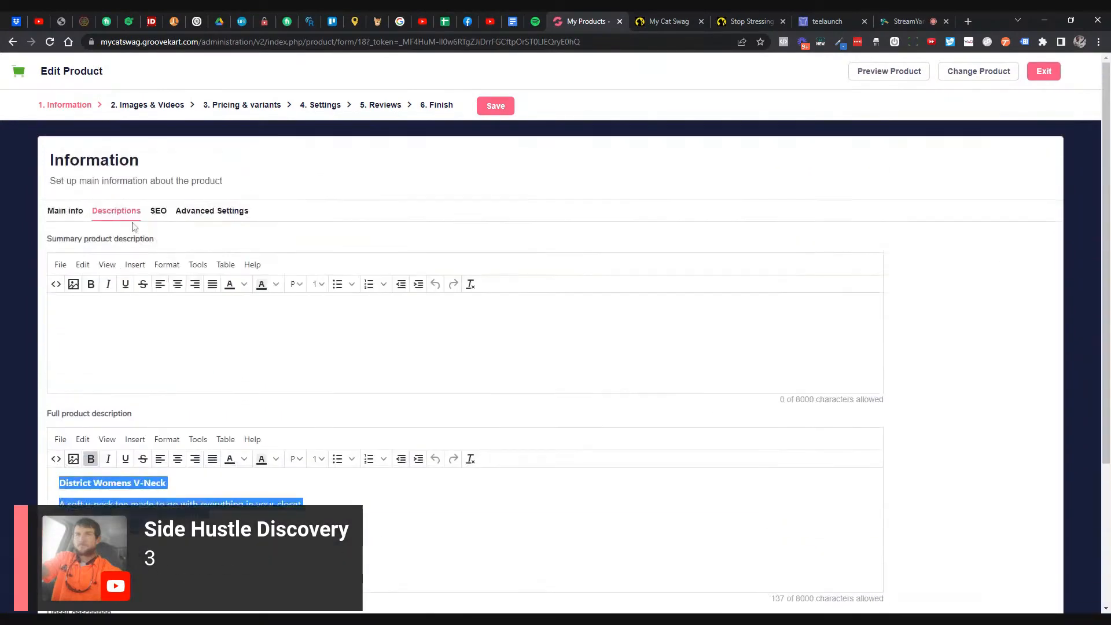
pyautogui.click(155, 211)
pyautogui.hotkey('ctrl', 'v')
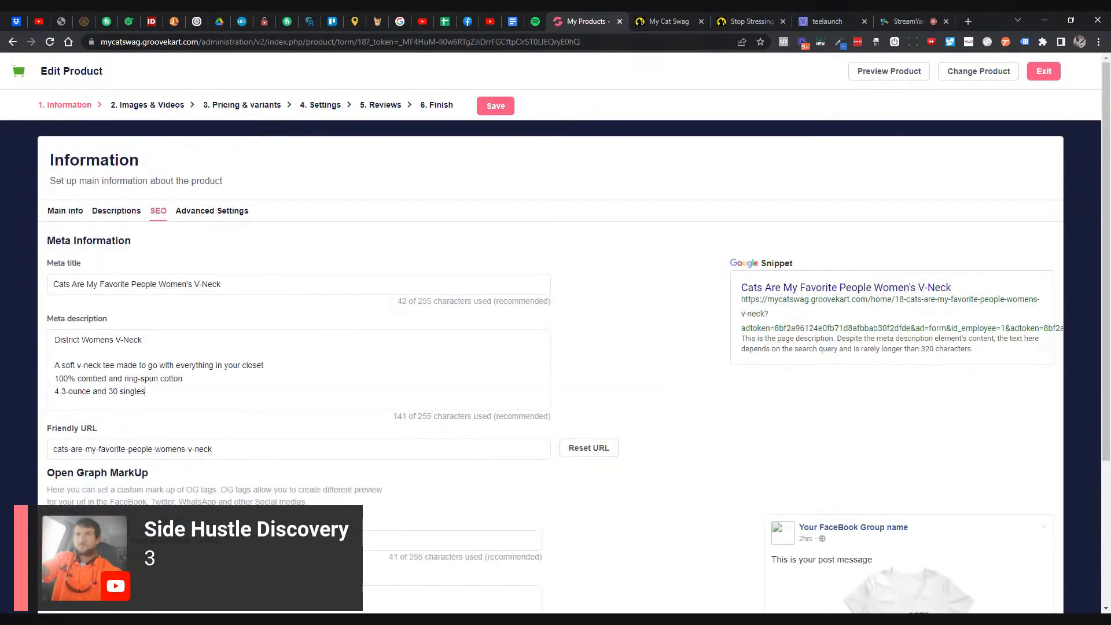
# - Paste the product details into the Og: description, then return to the description editors
pyautogui.scroll(-2, 181, 413)
pyautogui.click(176, 474)
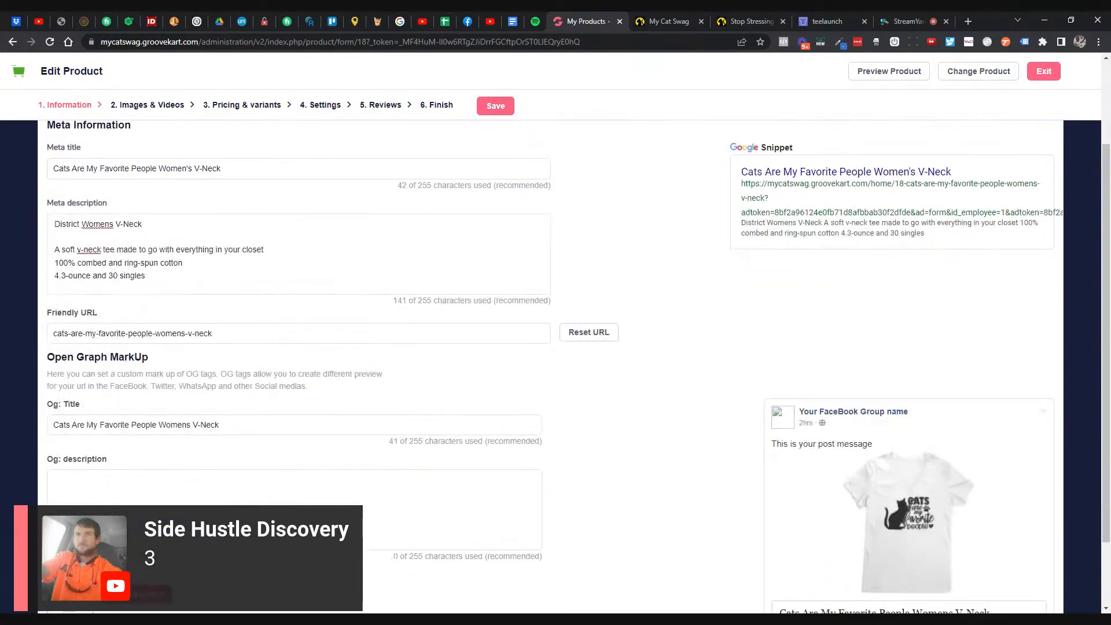
pyautogui.hotkey('ctrl', 'v')
pyautogui.scroll(3, 289, 347)
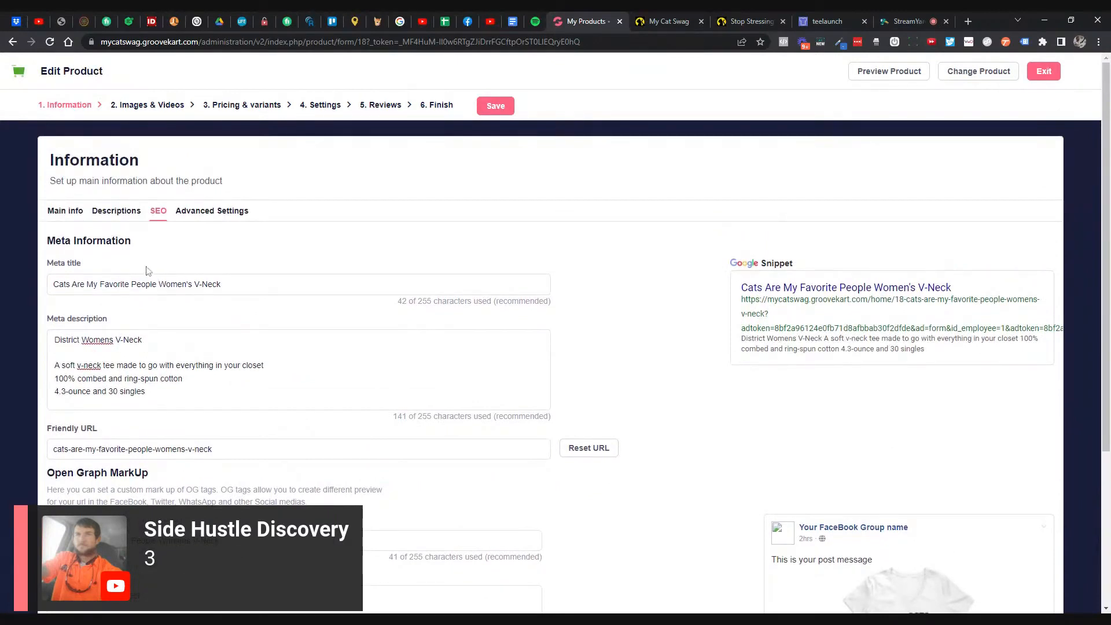
pyautogui.click(112, 217)
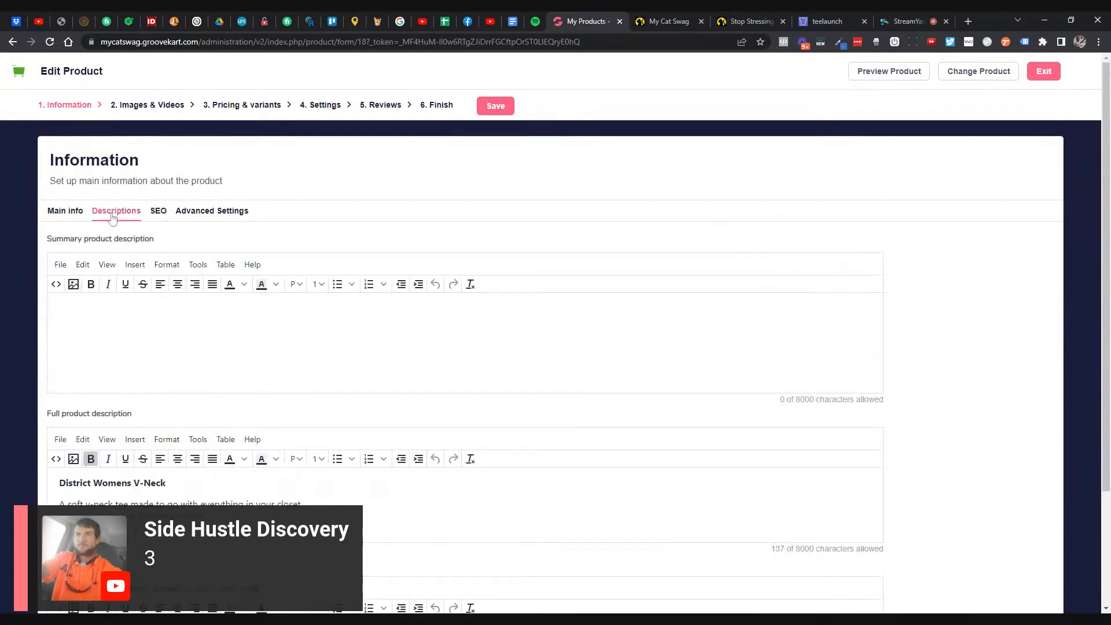
pyautogui.click(160, 222)
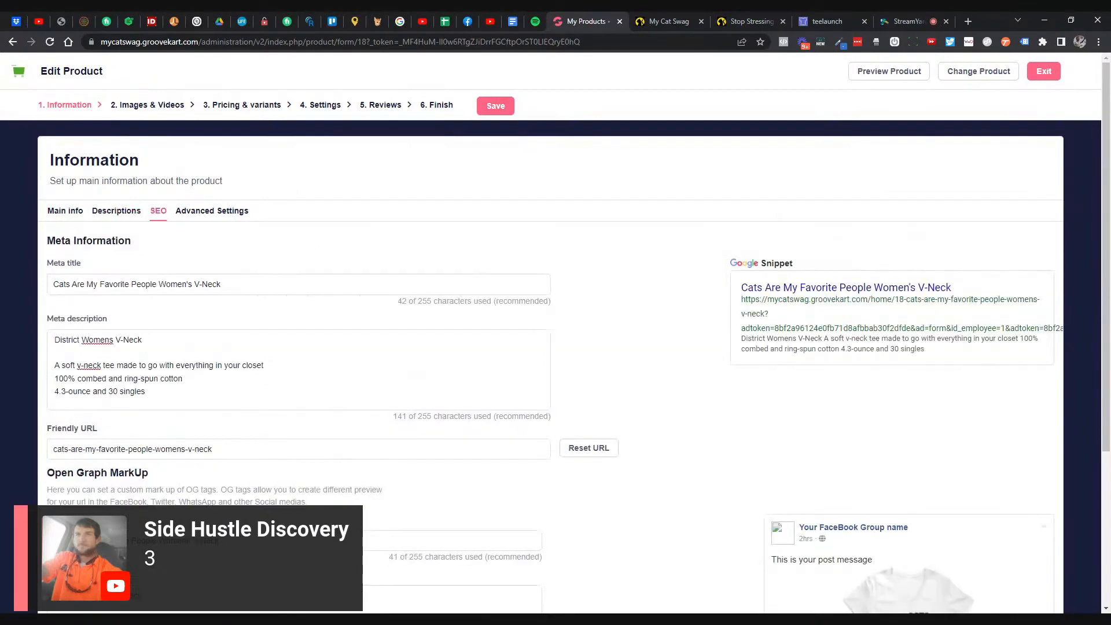
pyautogui.scroll(-1, 573, 338)
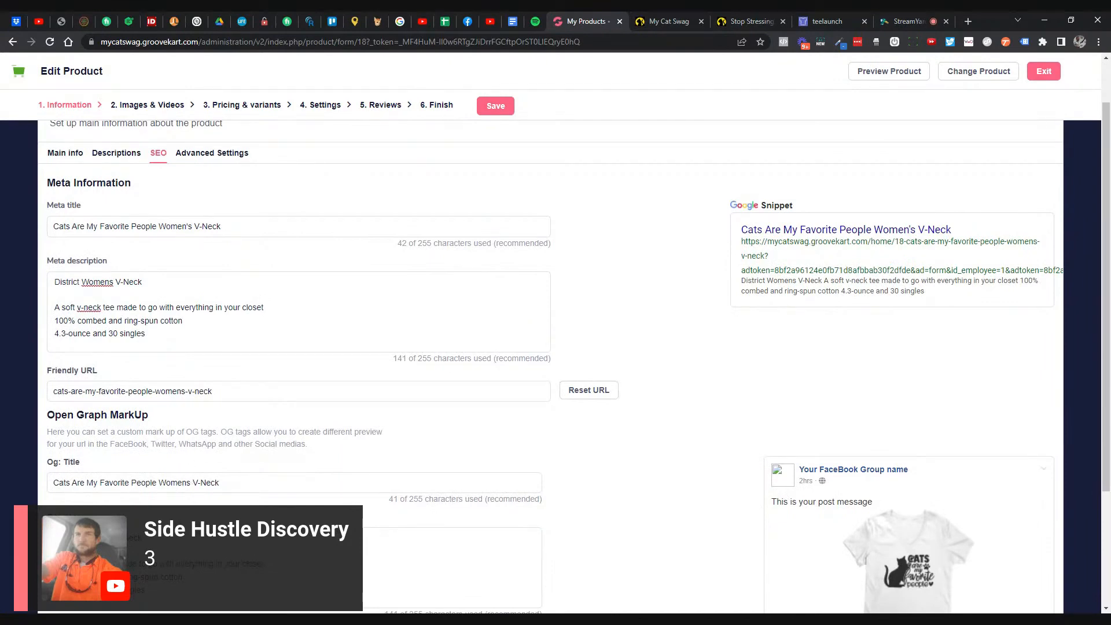
pyautogui.moveTo(225, 483); pyautogui.dragTo(9, 488)
pyautogui.scroll(1, 311, 458)
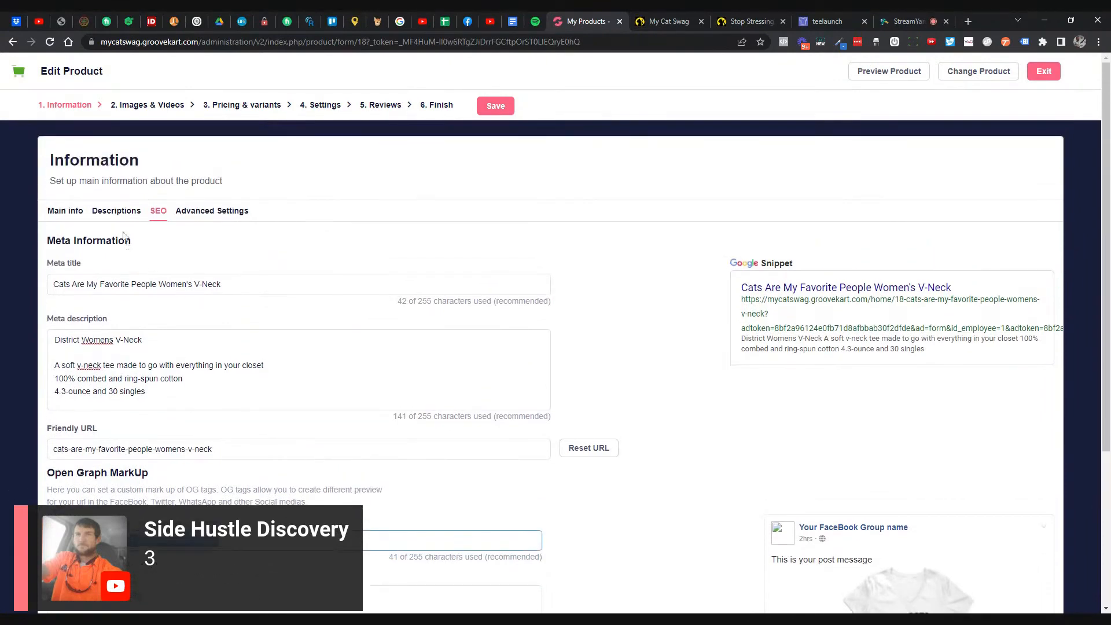
pyautogui.click(116, 211)
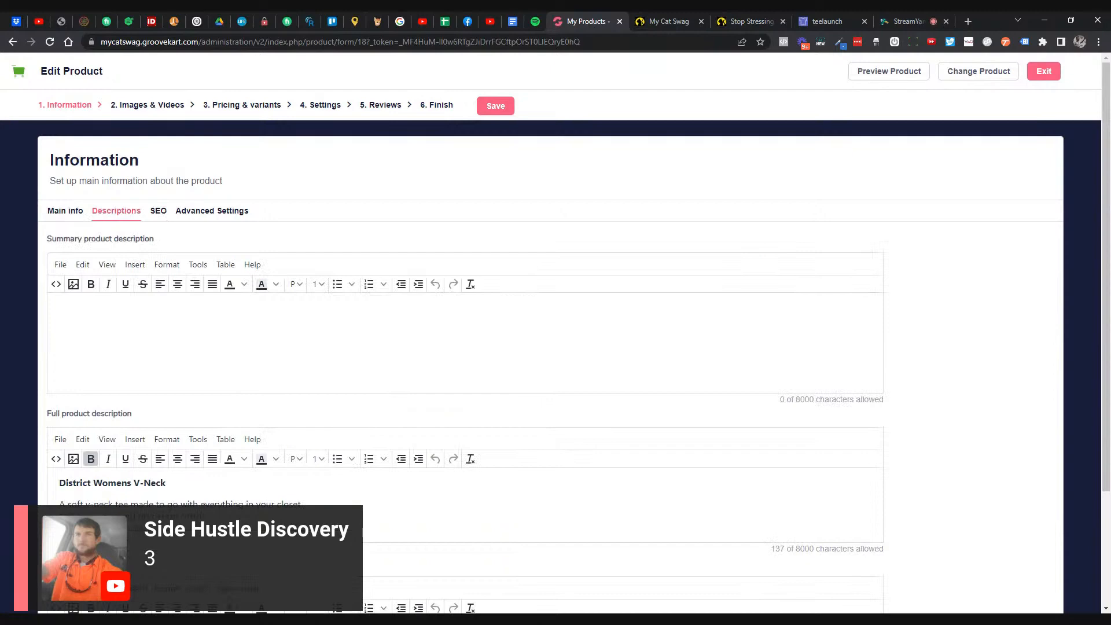
pyautogui.click(668, 22)
# - Copy the Stop Stressing charger's description into the V-Neck summary and remove the payment-button sentence
pyautogui.click(724, 22)
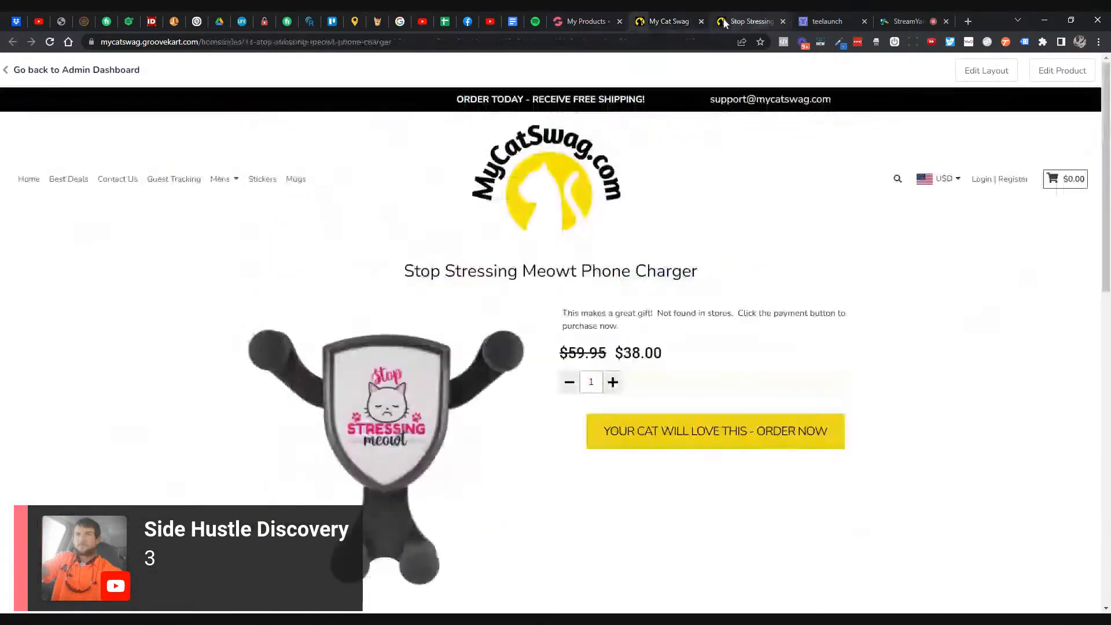
pyautogui.tripleClick(635, 325)
pyautogui.hotkey('ctrl', 'c')
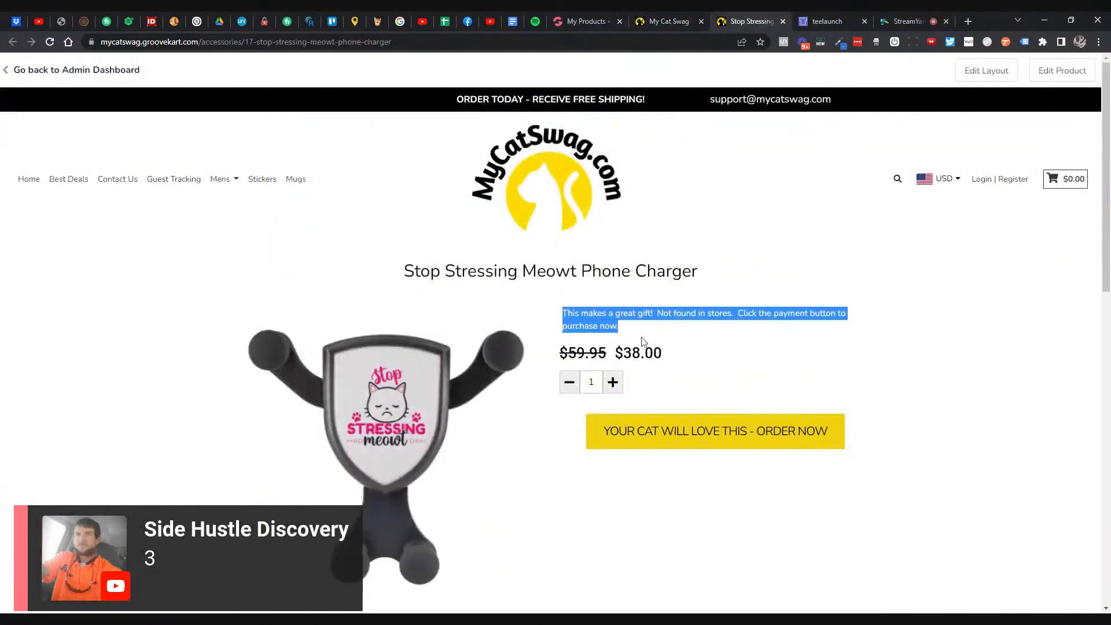
pyautogui.click(586, 22)
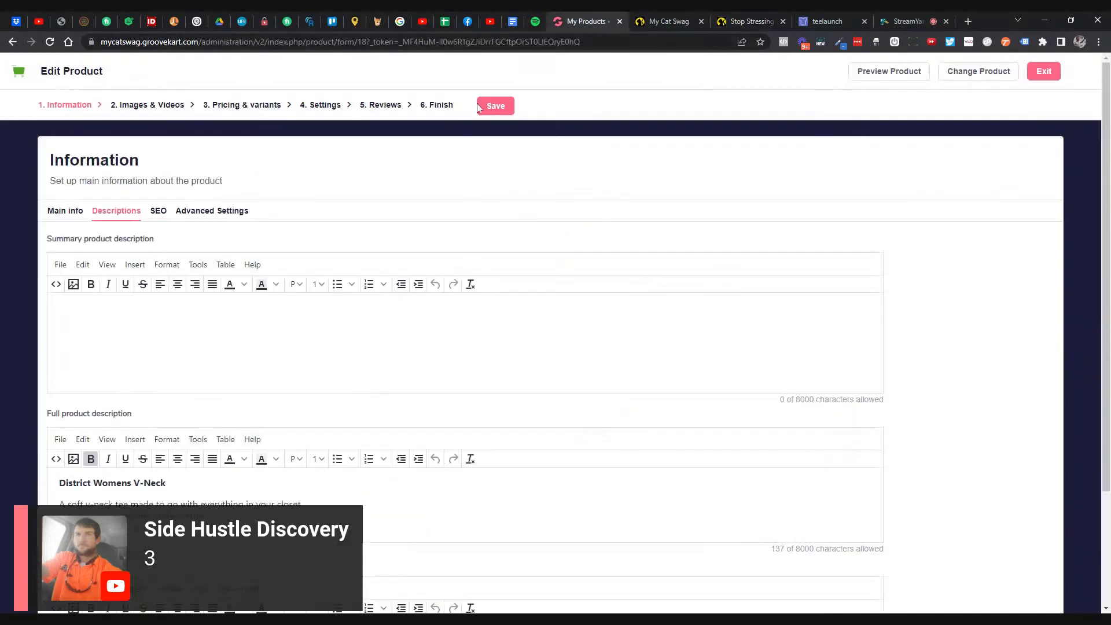
pyautogui.click(302, 347)
pyautogui.hotkey('ctrl', 'v')
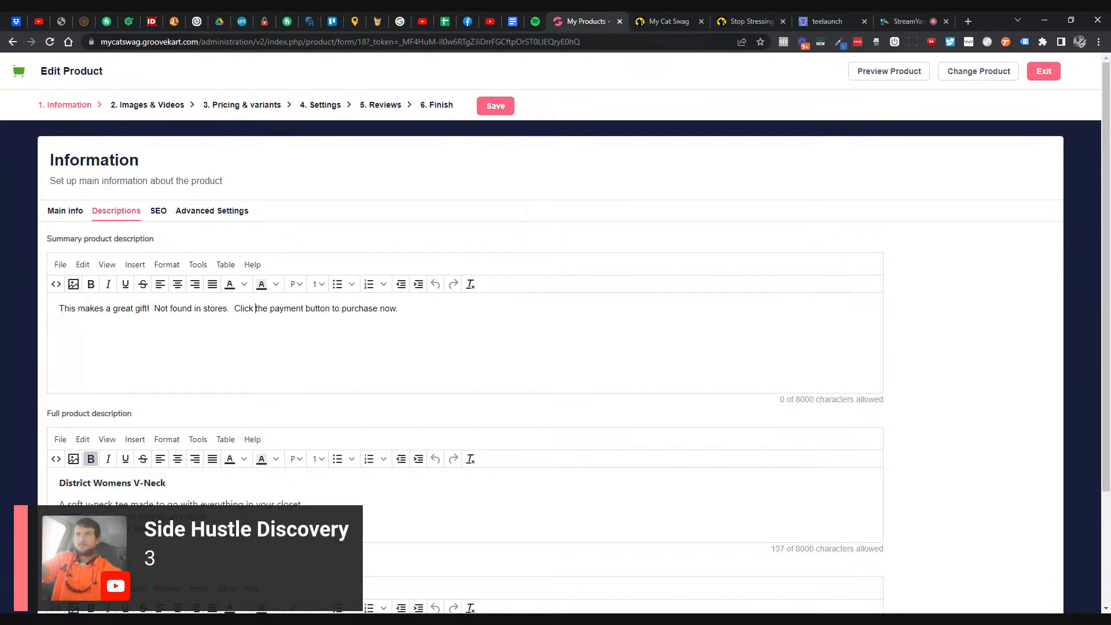
pyautogui.moveTo(399, 309); pyautogui.dragTo(231, 309)
pyautogui.press('BackSpace')
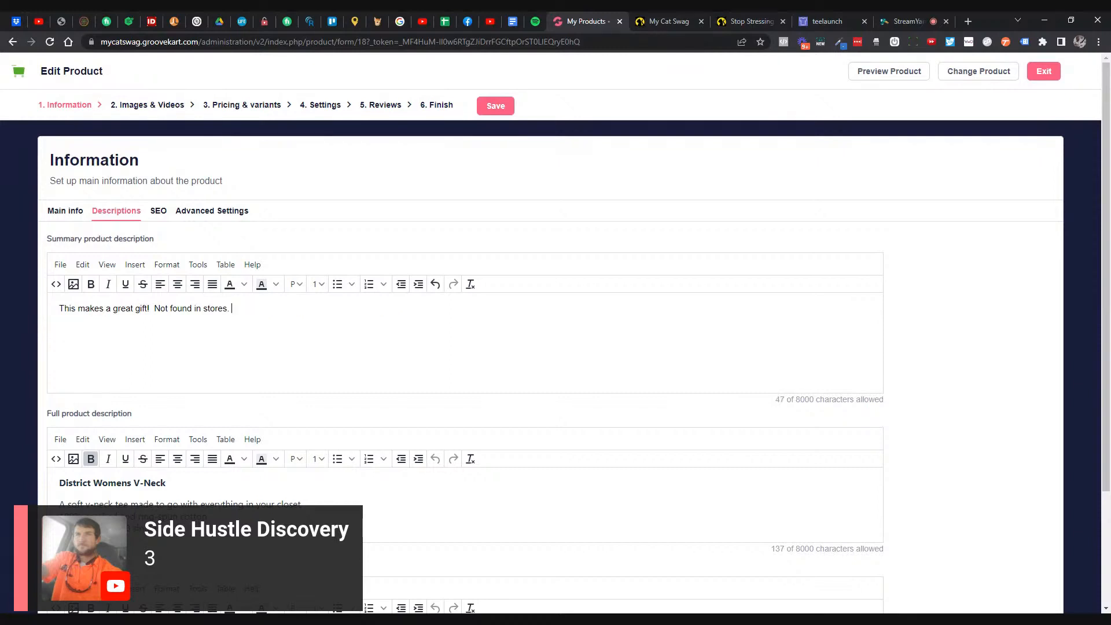
# - Add 'Show your love for cats with this awesome V-neck!' and move 'Not found in stores.' to its own line
pyautogui.write('Show your prid')
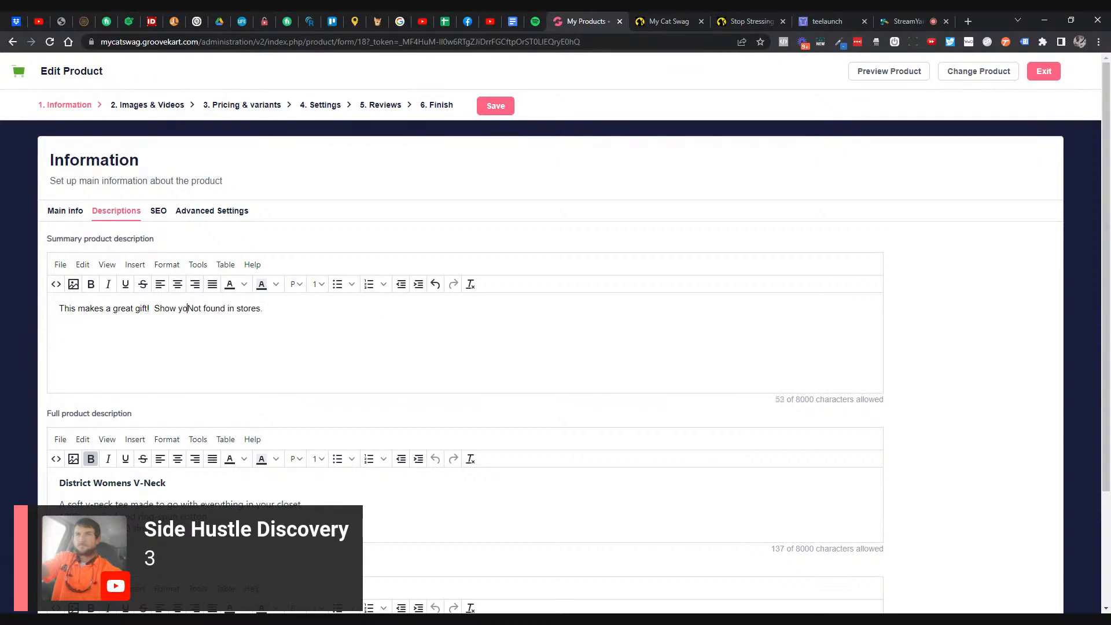
pyautogui.press('BackSpace')
pyautogui.press('BackSpace')
pyautogui.press('BackSpace')
pyautogui.press('BackSpace')
pyautogui.write('love for')
pyautogui.write(' catsa')
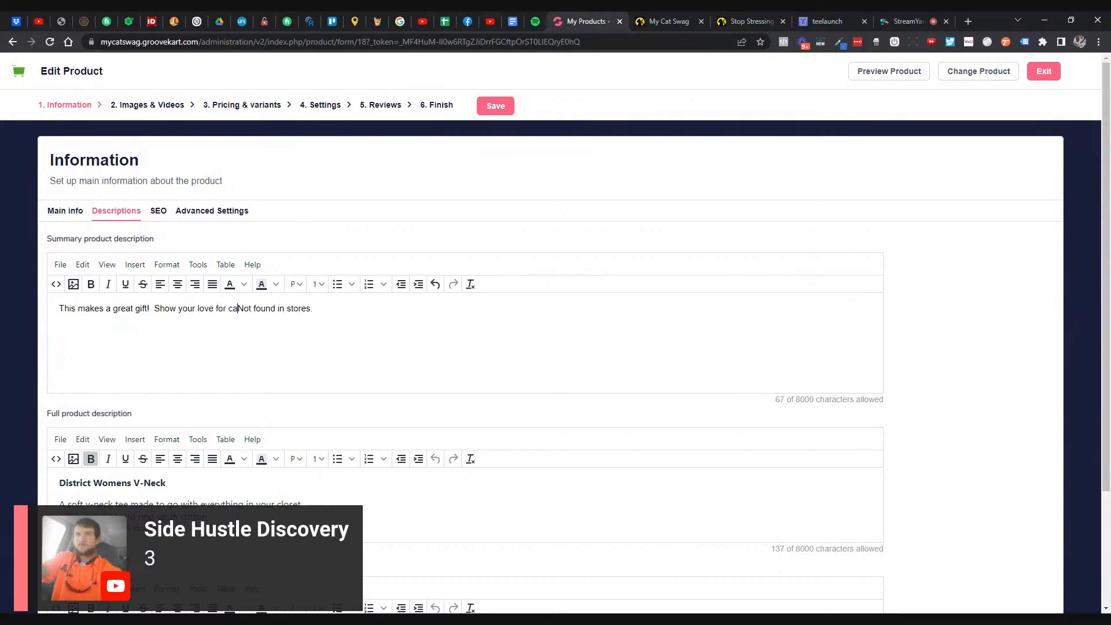
pyautogui.press('BackSpace')
pyautogui.press('BackSpace')
pyautogui.write('with th')
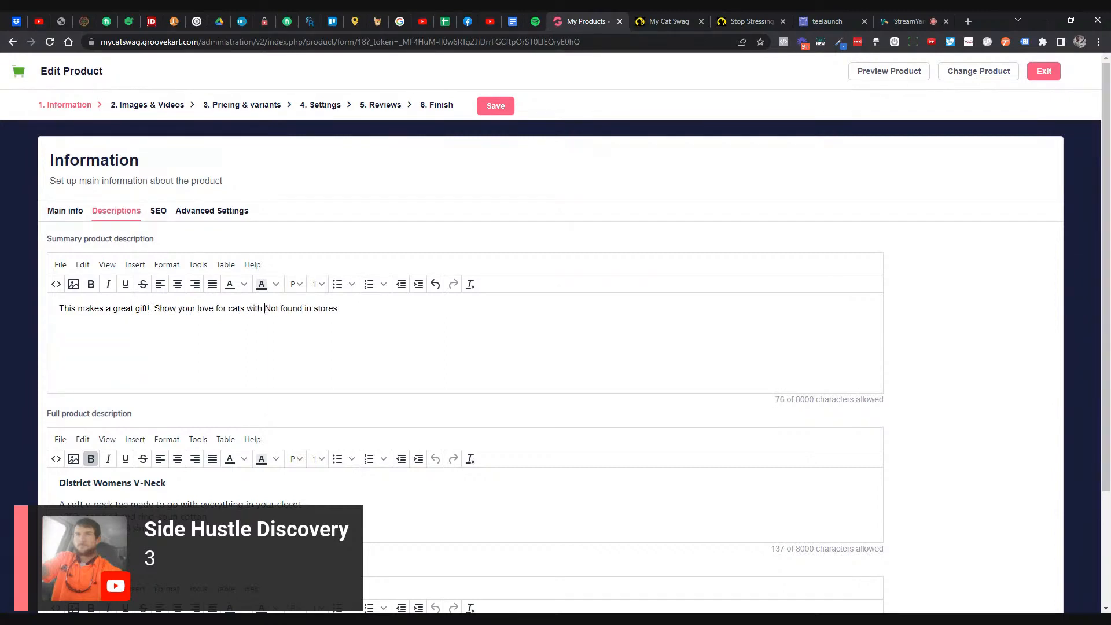
pyautogui.write('is awesome ')
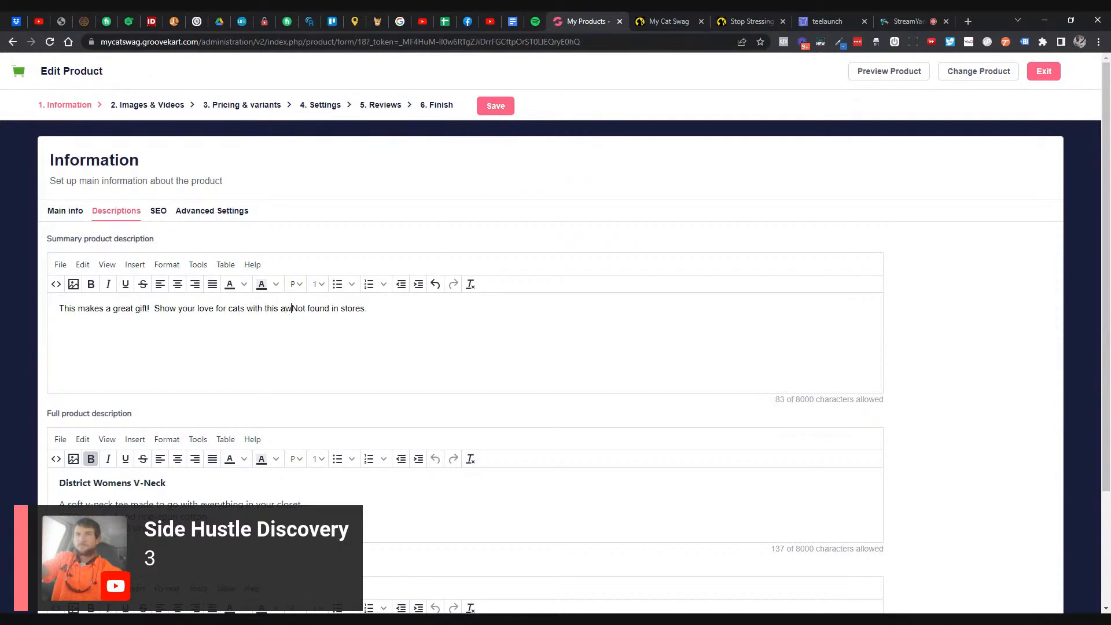
pyautogui.write('V-neck')
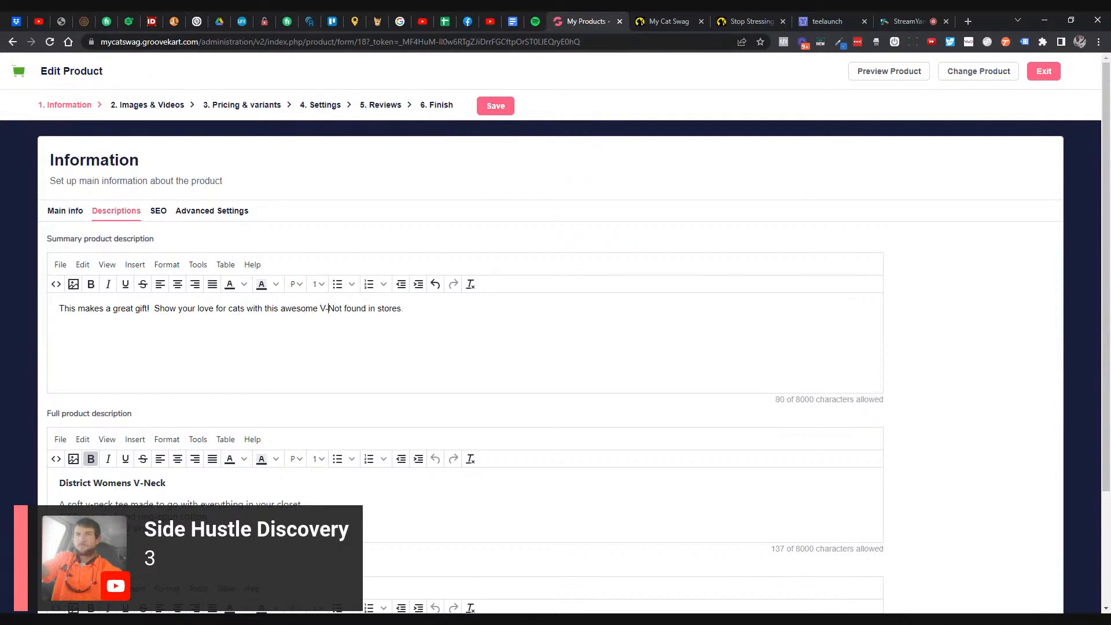
pyautogui.write('!')
pyautogui.press('Return')
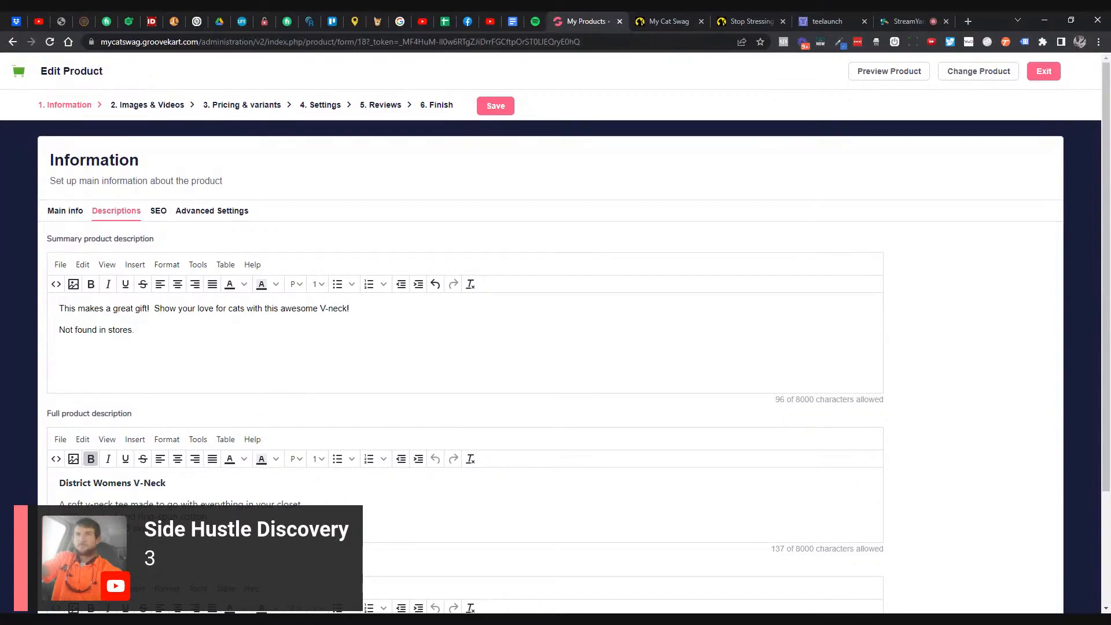
# - Write 'Order this today and save BIG!' as the upsell description, formatted as bold Heading 3
pyautogui.scroll(-3, 210, 422)
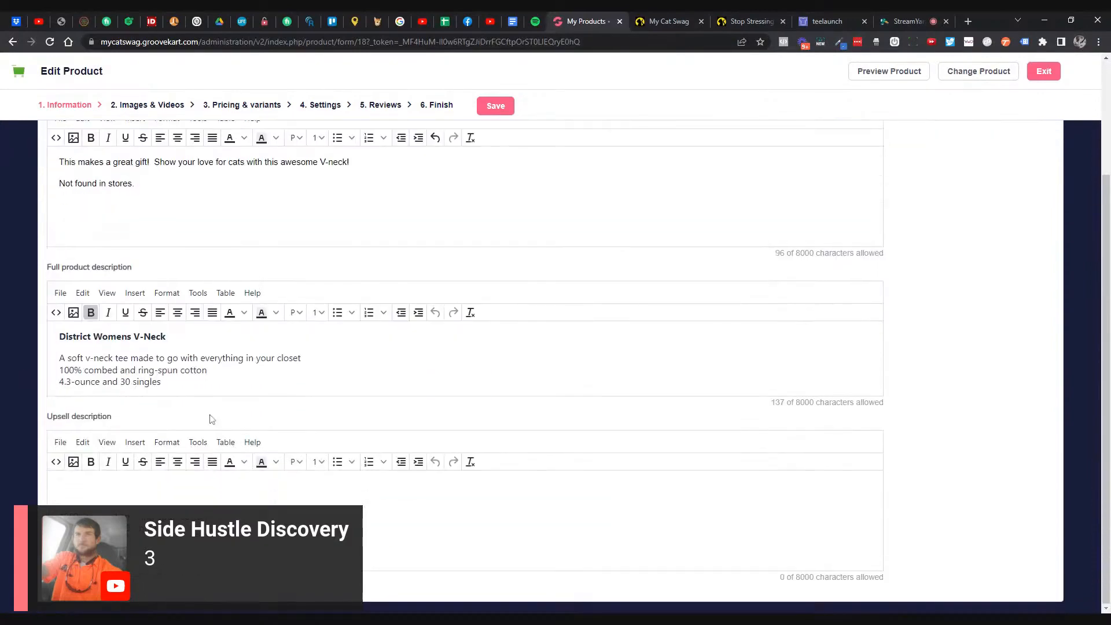
pyautogui.scroll(3, 210, 422)
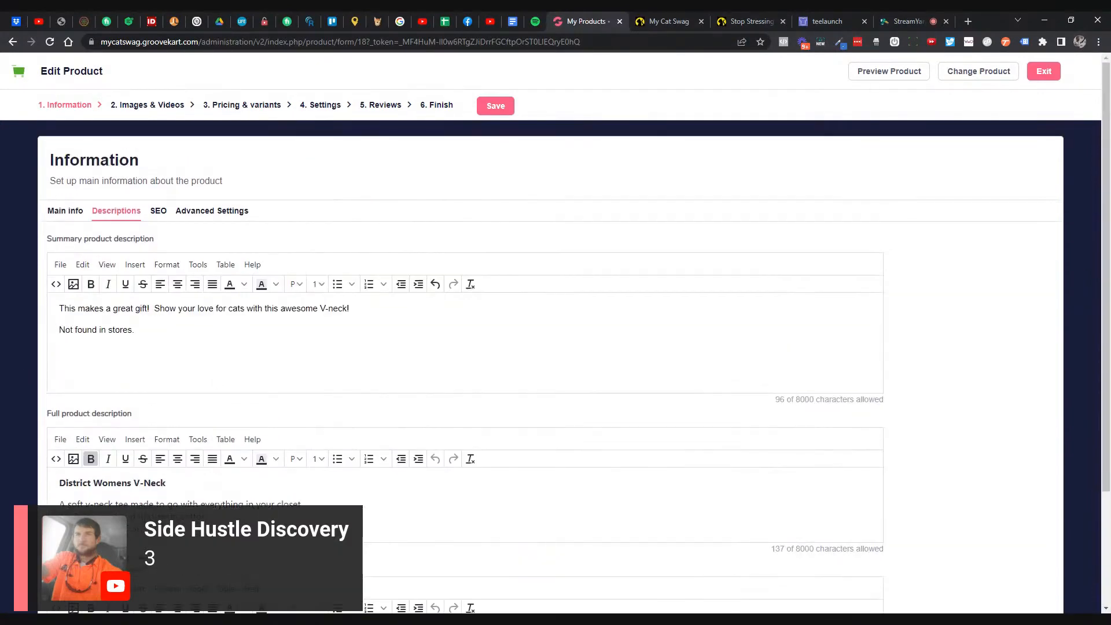
pyautogui.scroll(-3, 167, 436)
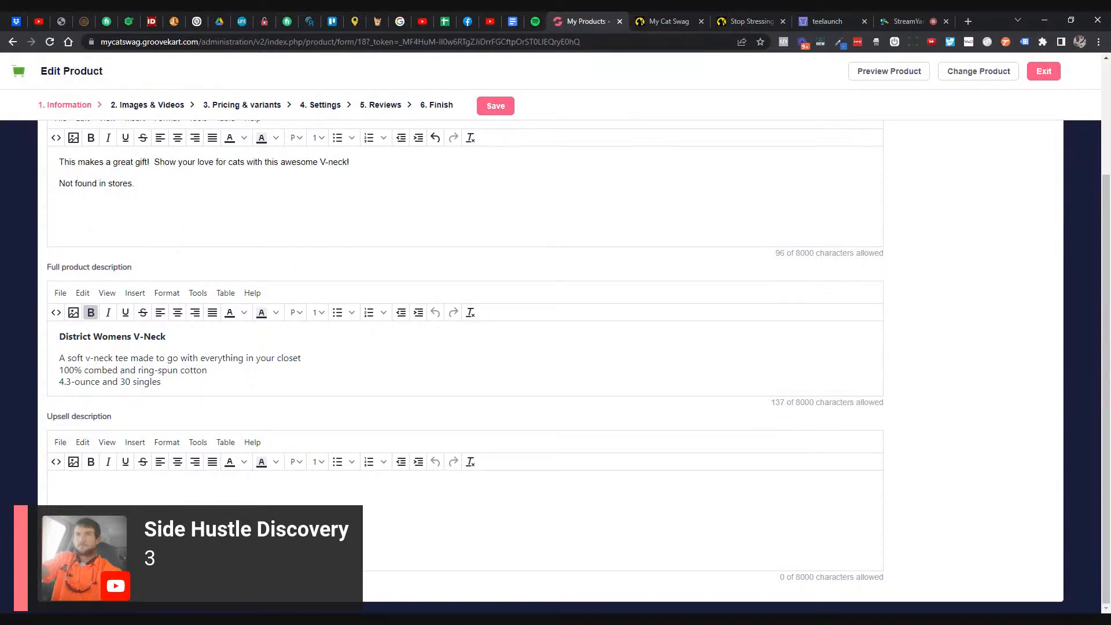
pyautogui.write('O')
pyautogui.write('Ordeer')
pyautogui.write('this today and ')
pyautogui.write('save BIG!')
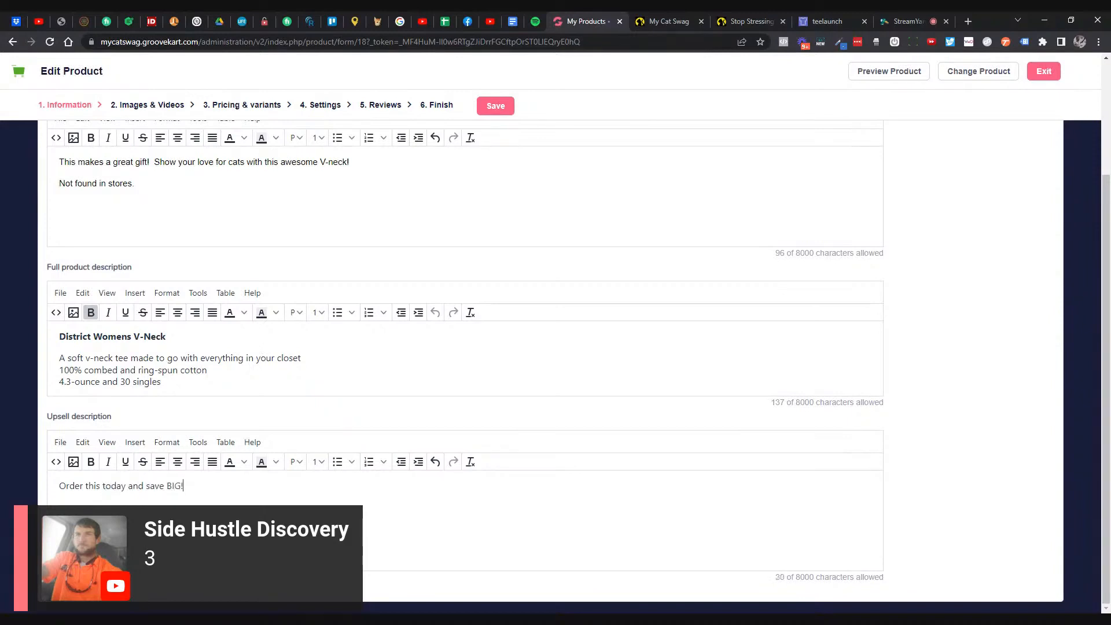
pyautogui.hotkey('ctrl', 'a')
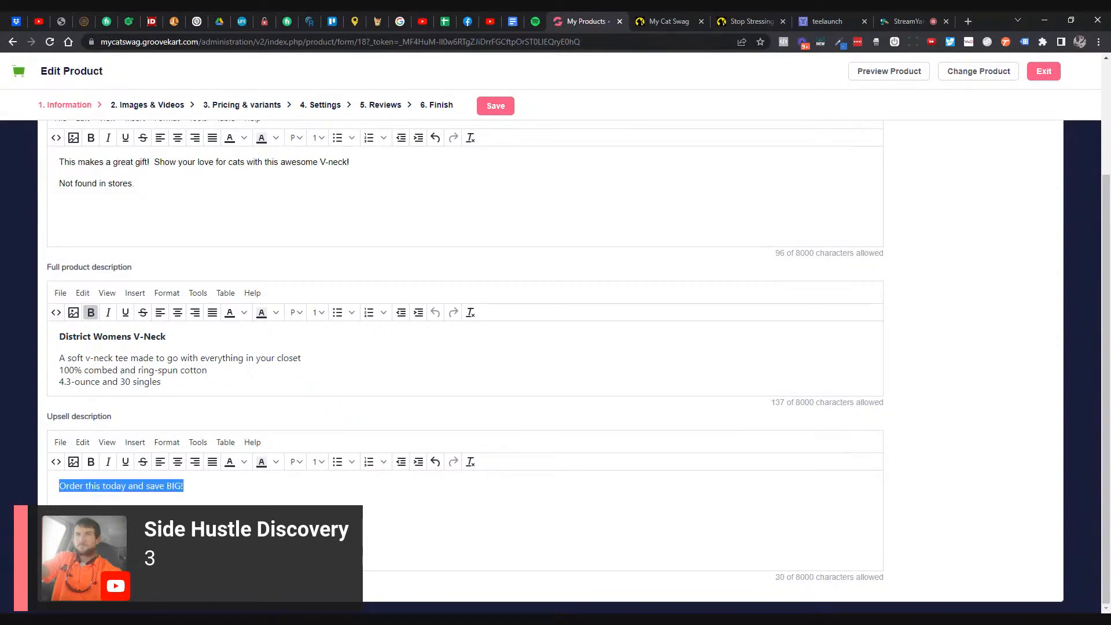
pyautogui.click(91, 461)
pyautogui.click(296, 461)
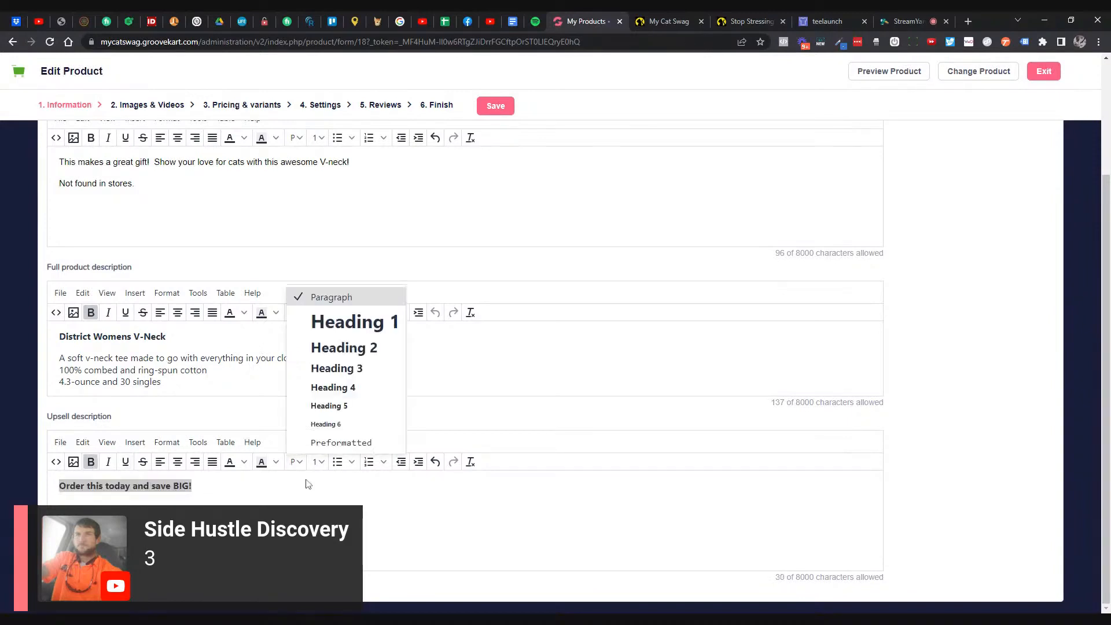
pyautogui.click(339, 369)
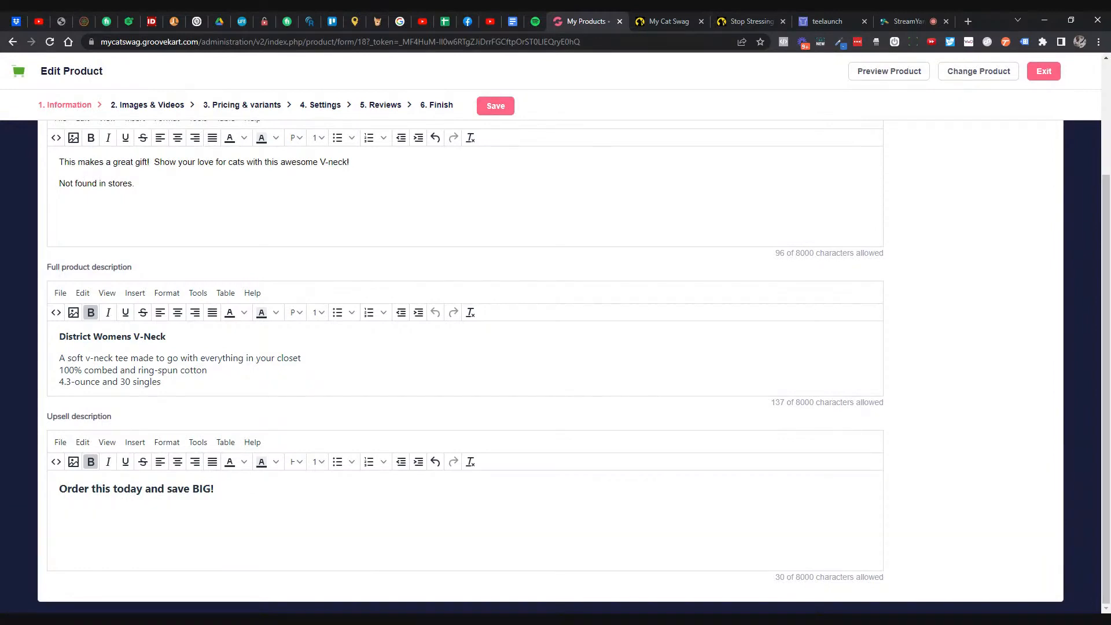
pyautogui.scroll(3, 174, 220)
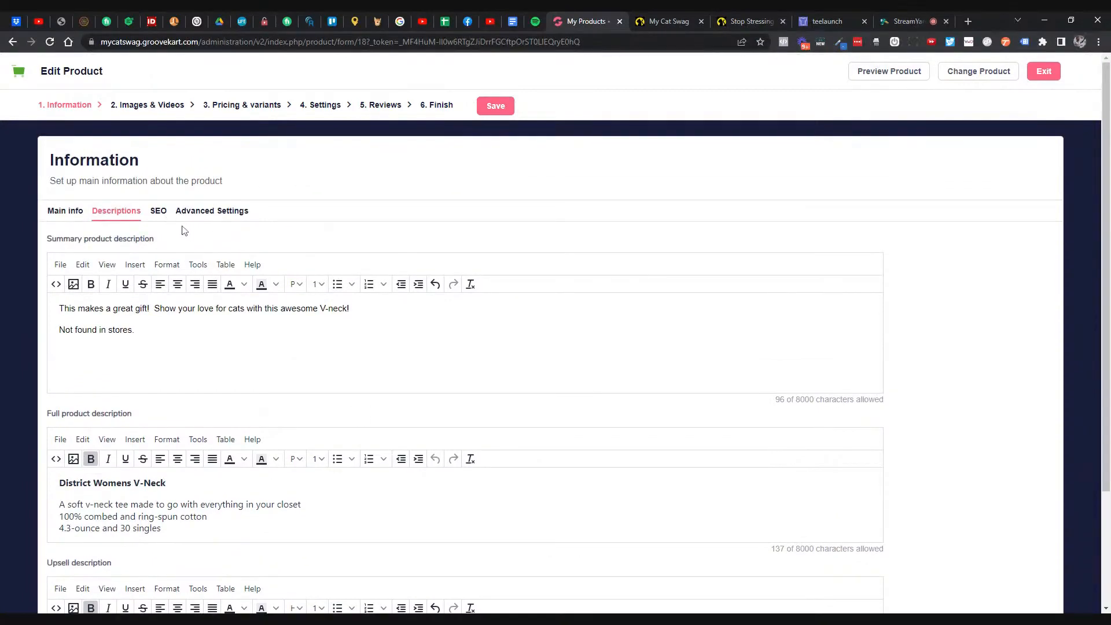
# - Add the Best deals category to the V-Neck and make it the default category
pyautogui.click(158, 215)
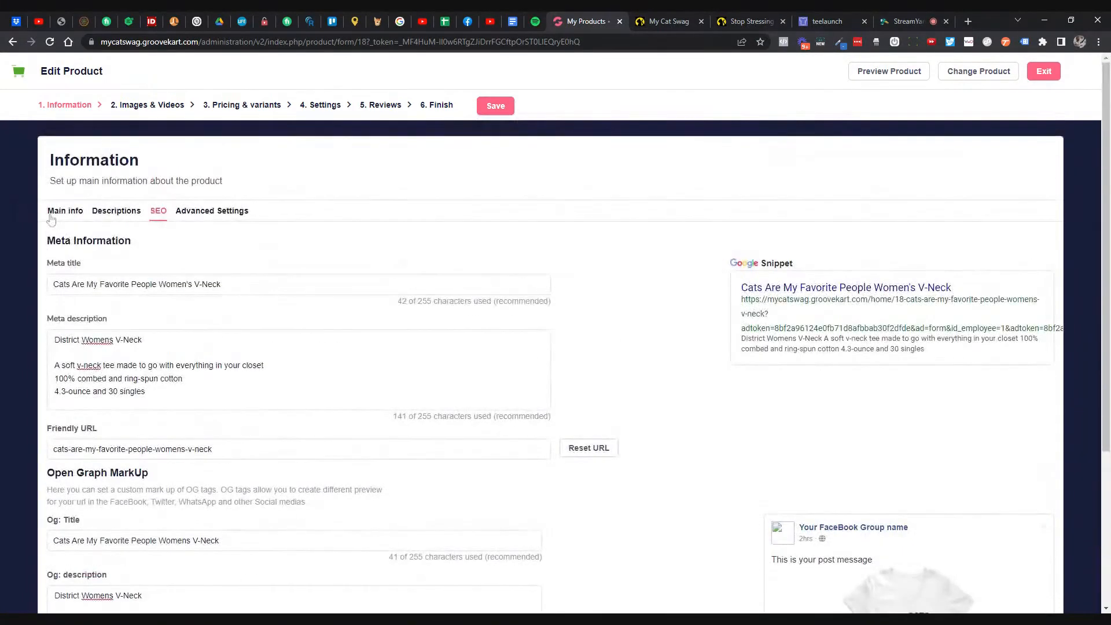
pyautogui.click(51, 211)
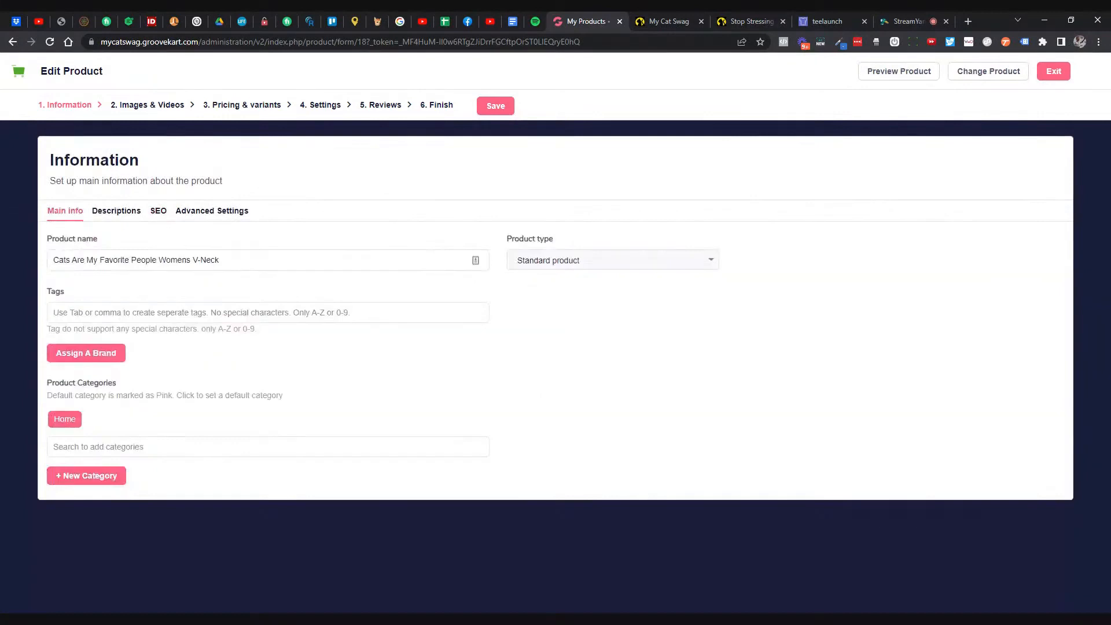
pyautogui.click(268, 447)
pyautogui.write('a')
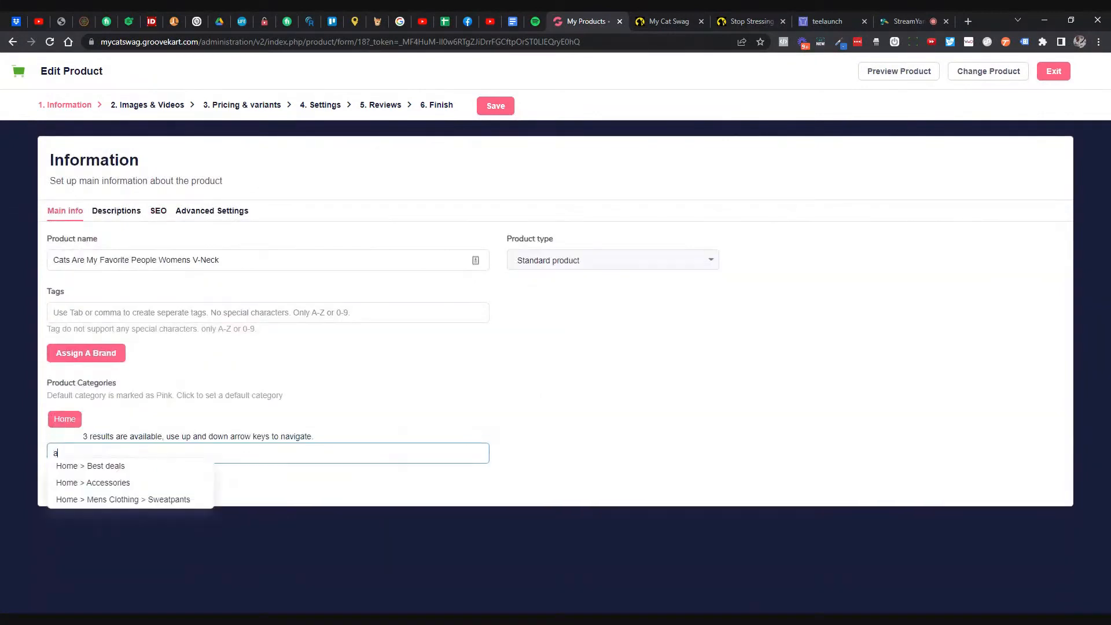
pyautogui.press('BackSpace')
pyautogui.write('wom')
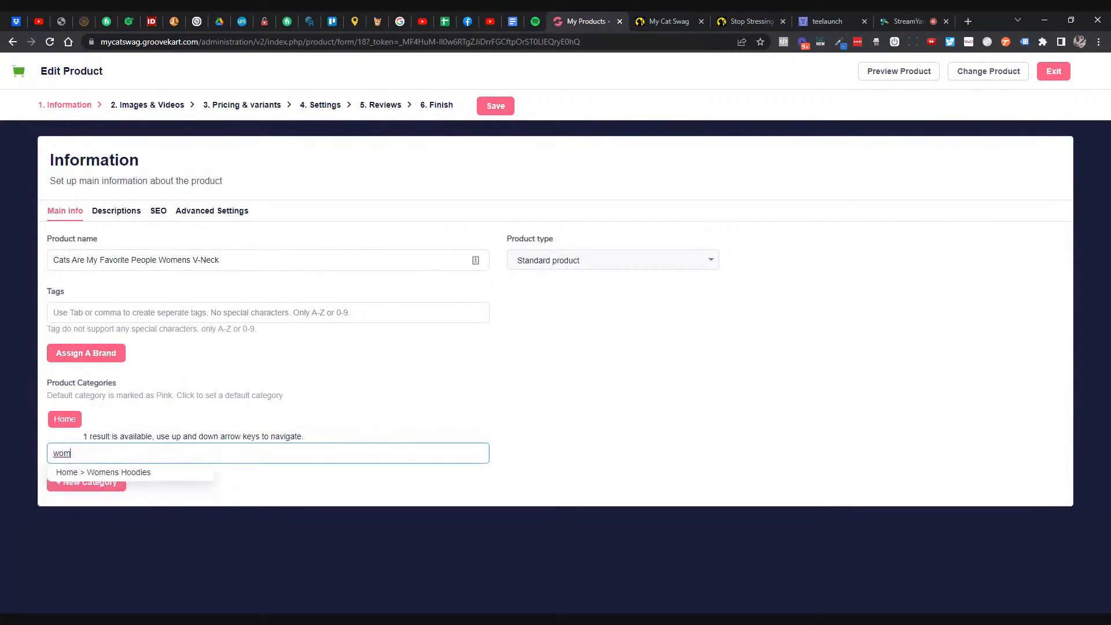
pyautogui.press('BackSpace')
pyautogui.press('BackSpace')
pyautogui.press('BackSpace')
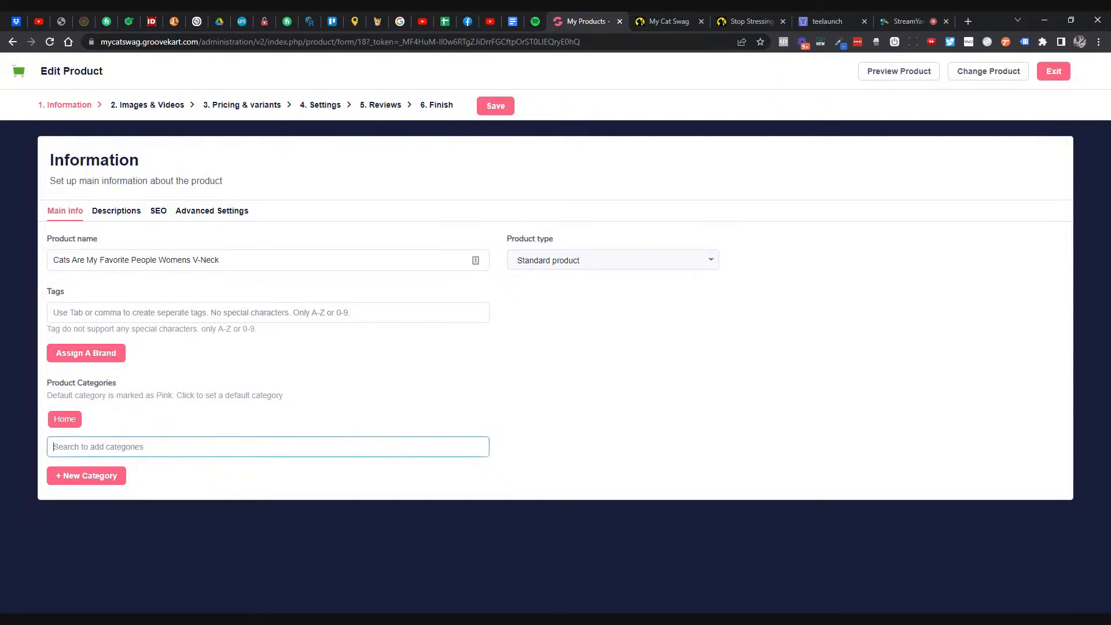
pyautogui.write('best')
pyautogui.click(116, 466)
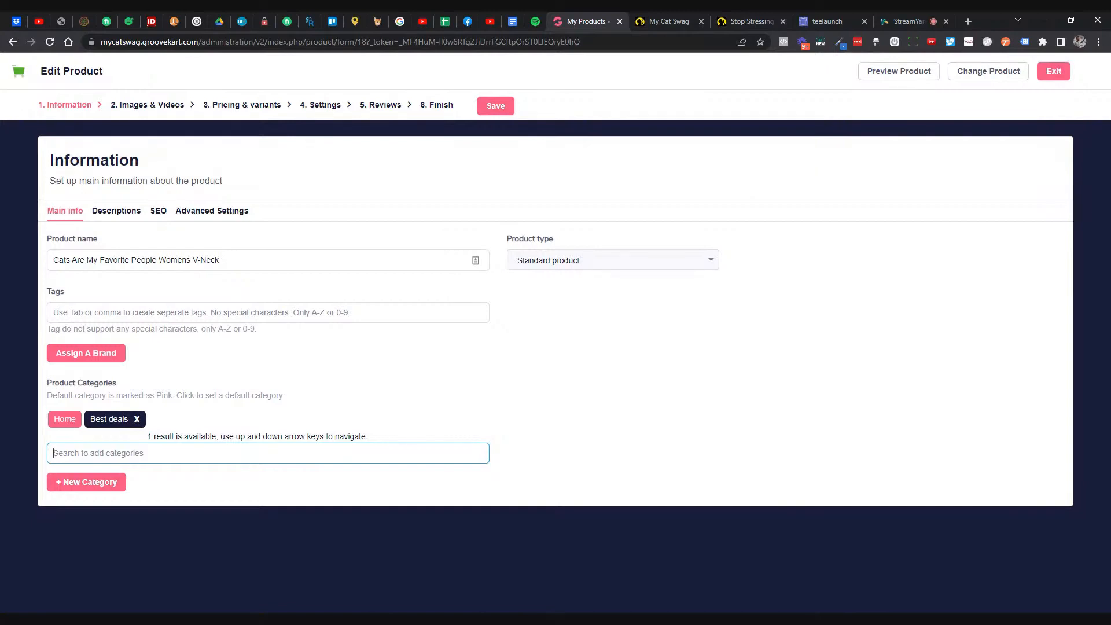
pyautogui.click(98, 425)
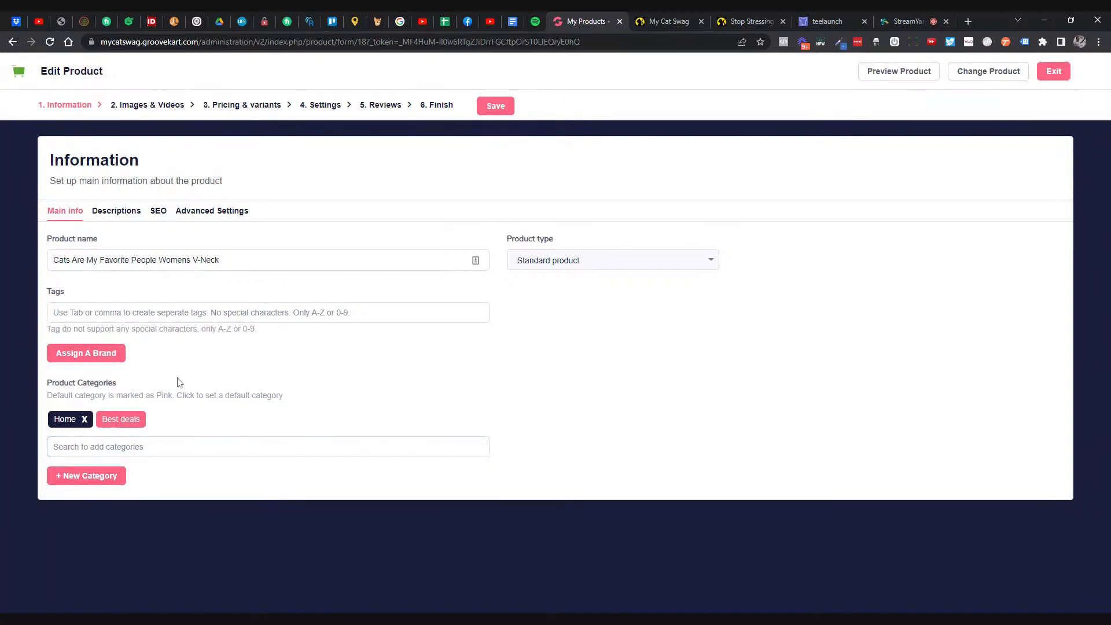
# - Tag the V-Neck with 'shirts'
pyautogui.click(173, 312)
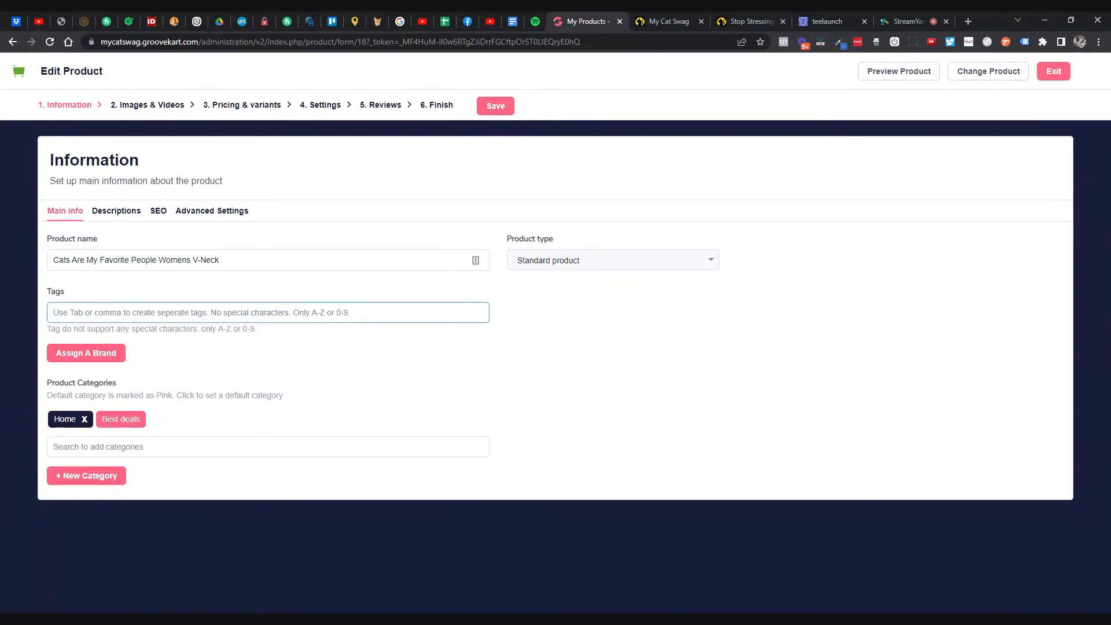
pyautogui.write('shirts')
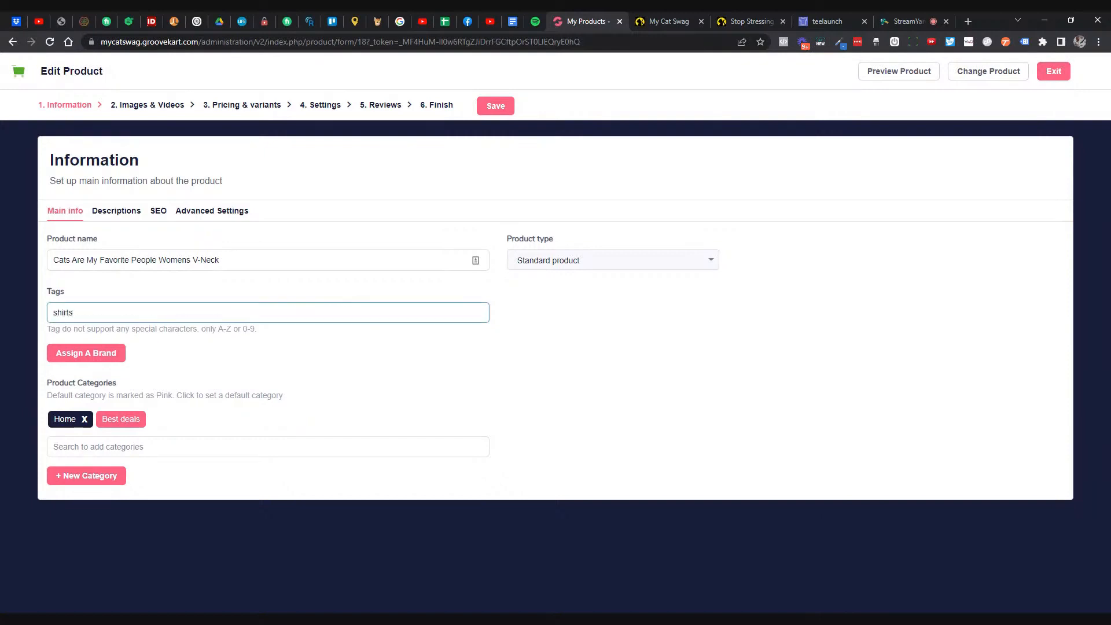
pyautogui.press('Tab')
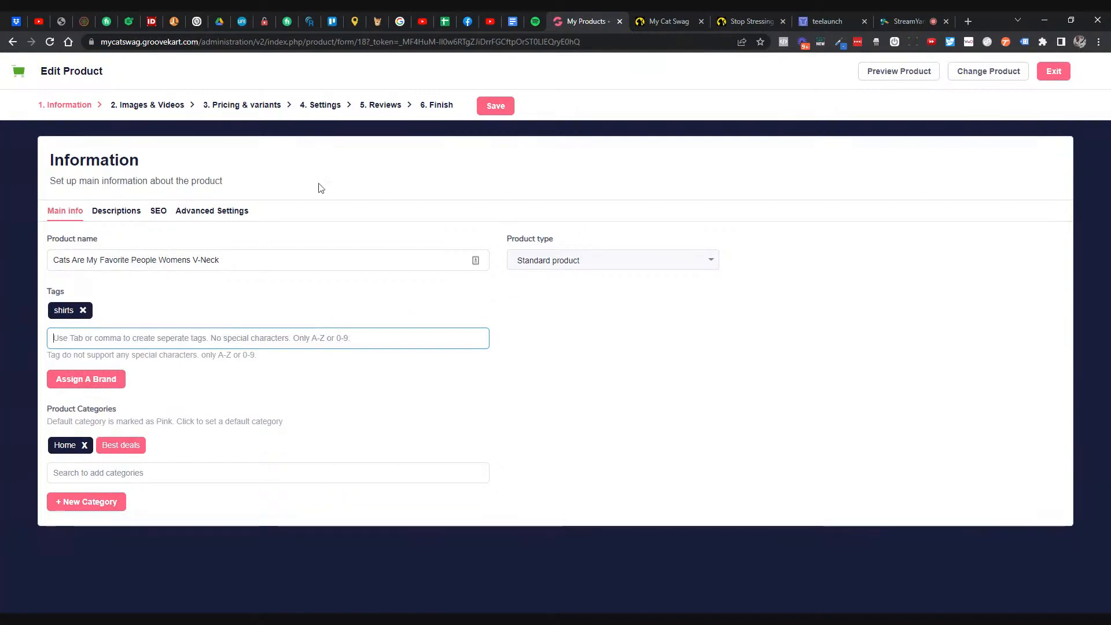
# - Save the product information and advance through Images & Videos to the Pricing & variants step
pyautogui.click(501, 104)
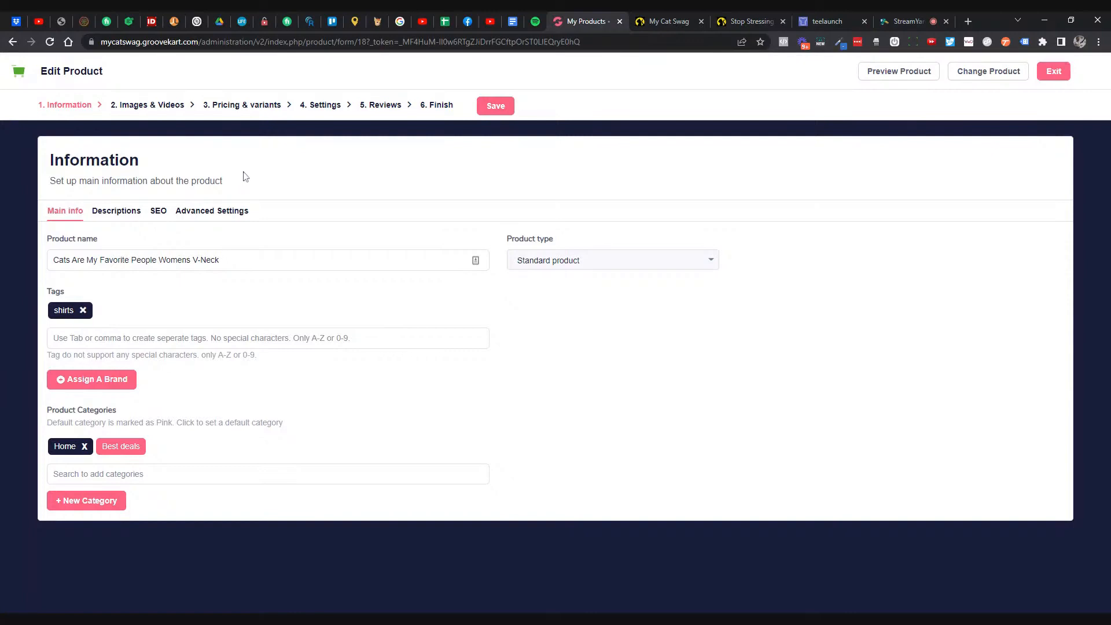
pyautogui.click(161, 105)
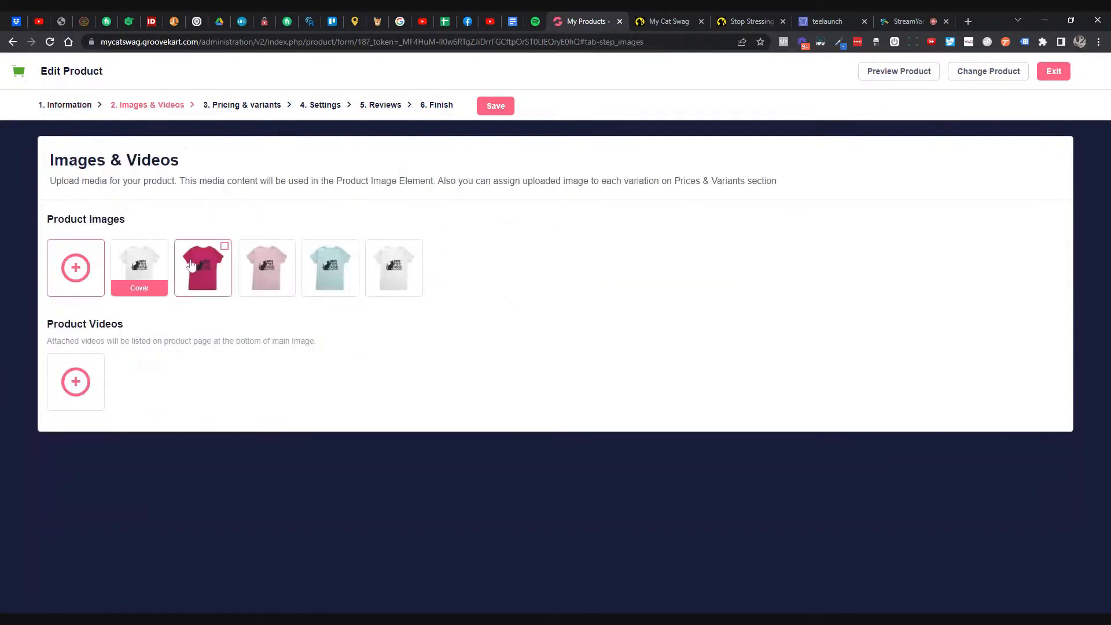
pyautogui.click(237, 113)
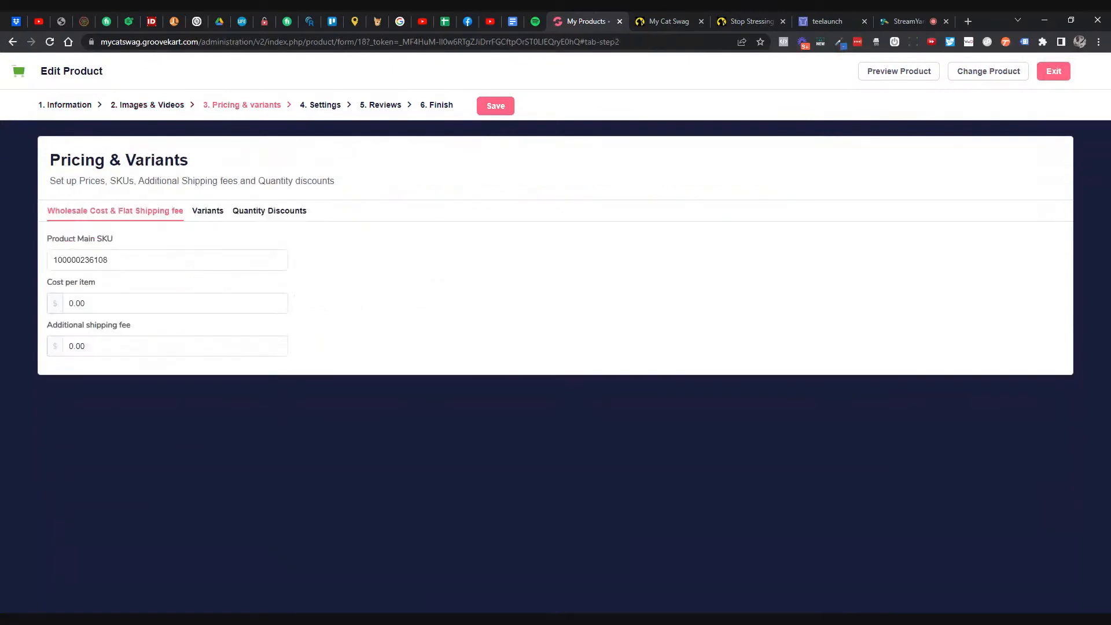
pyautogui.click(825, 26)
# - Open the District Womens V-Neck blank in Teelaunch's Apparel catalog to check its $11.00 cost
pyautogui.moveTo(702, 72)
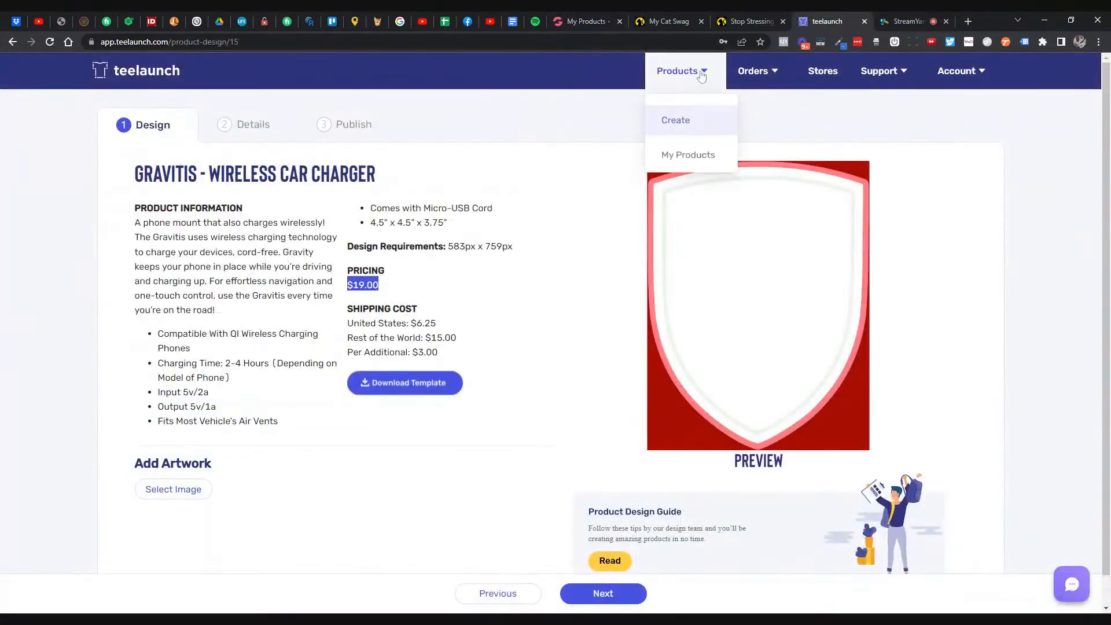
pyautogui.click(697, 149)
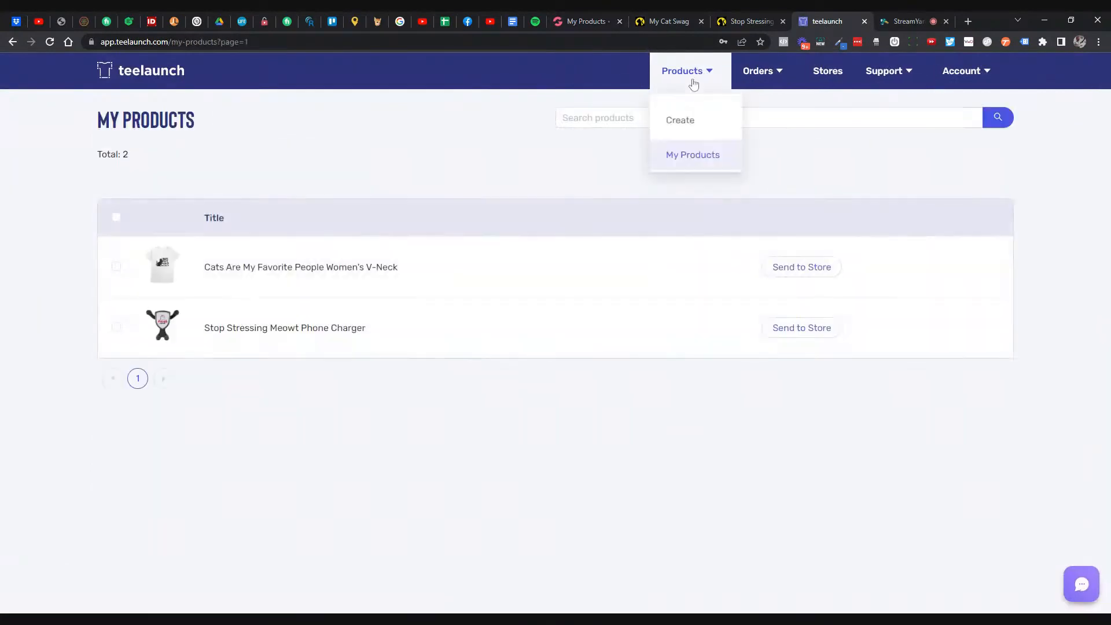
pyautogui.click(680, 120)
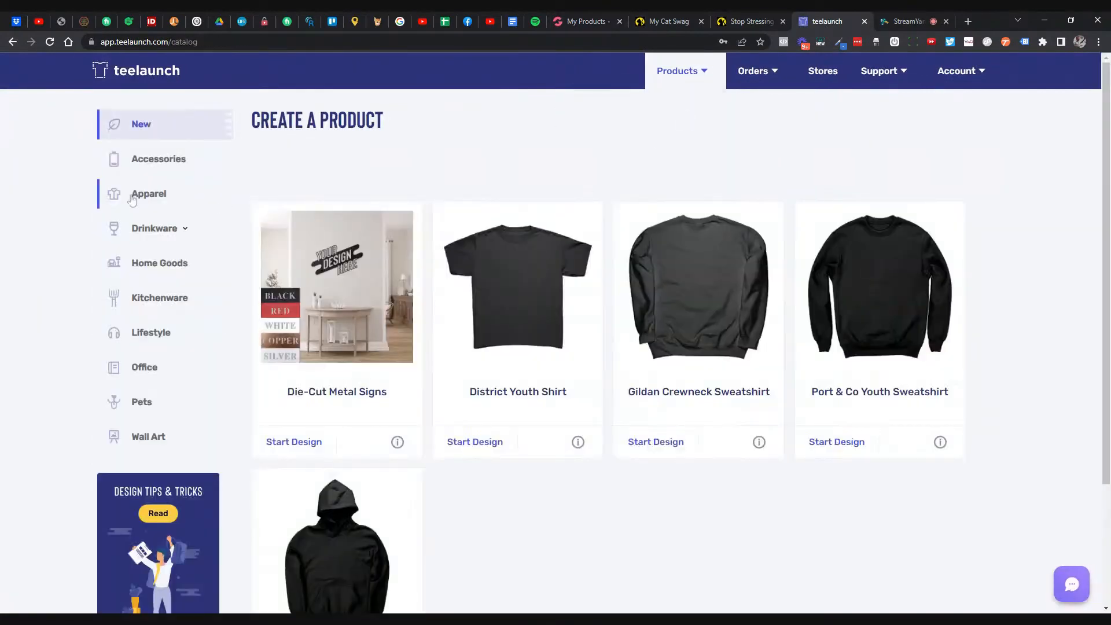
pyautogui.click(134, 197)
pyautogui.scroll(-10, 783, 311)
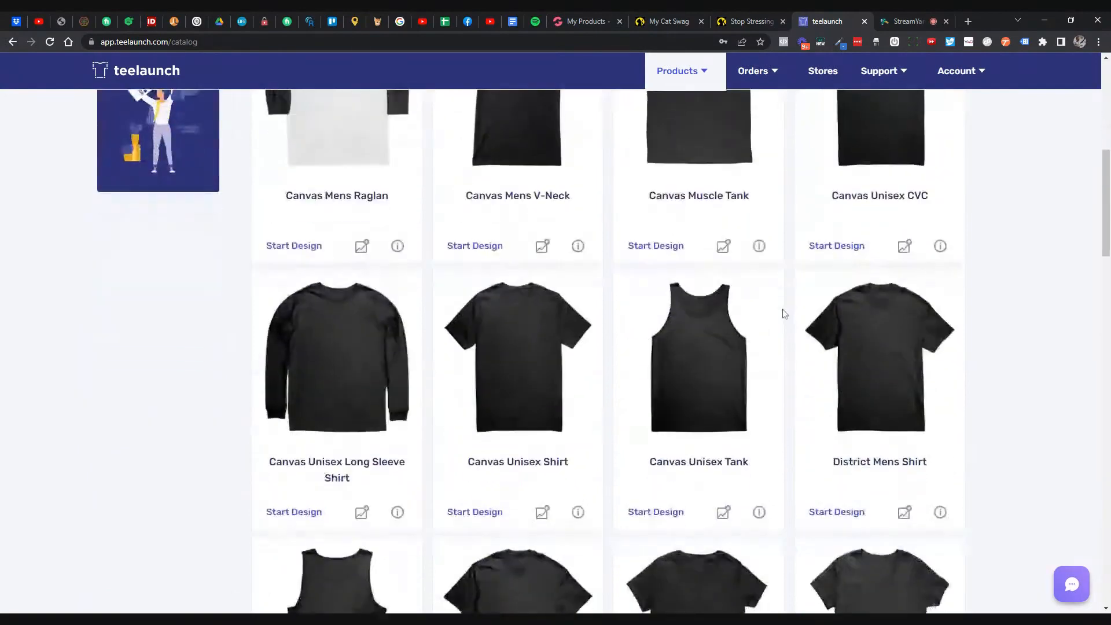
pyautogui.scroll(-3, 783, 312)
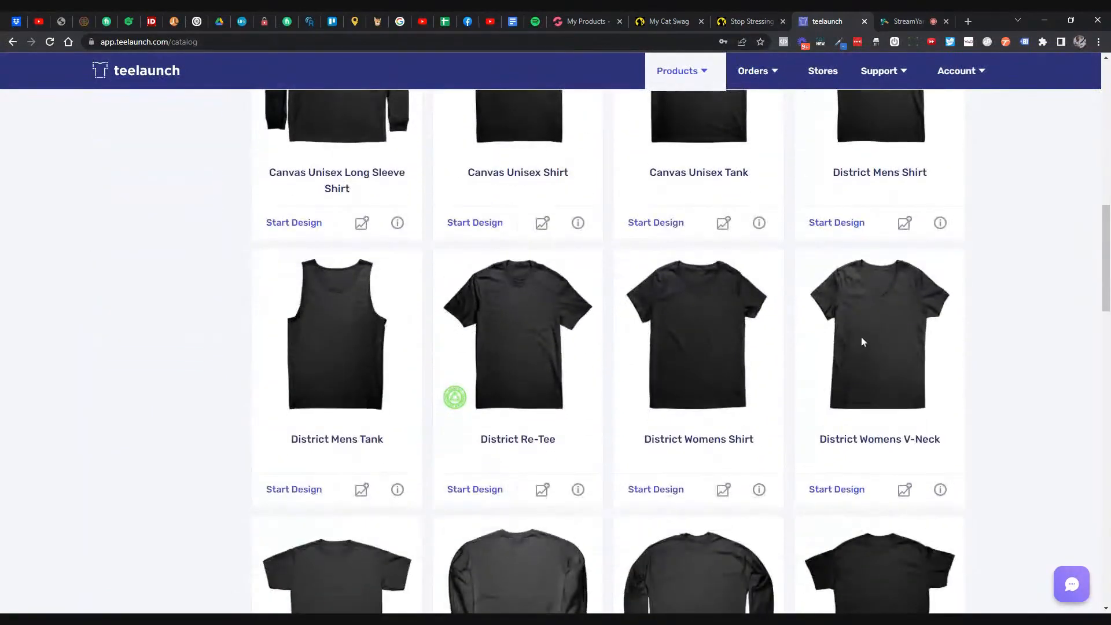
pyautogui.click(861, 341)
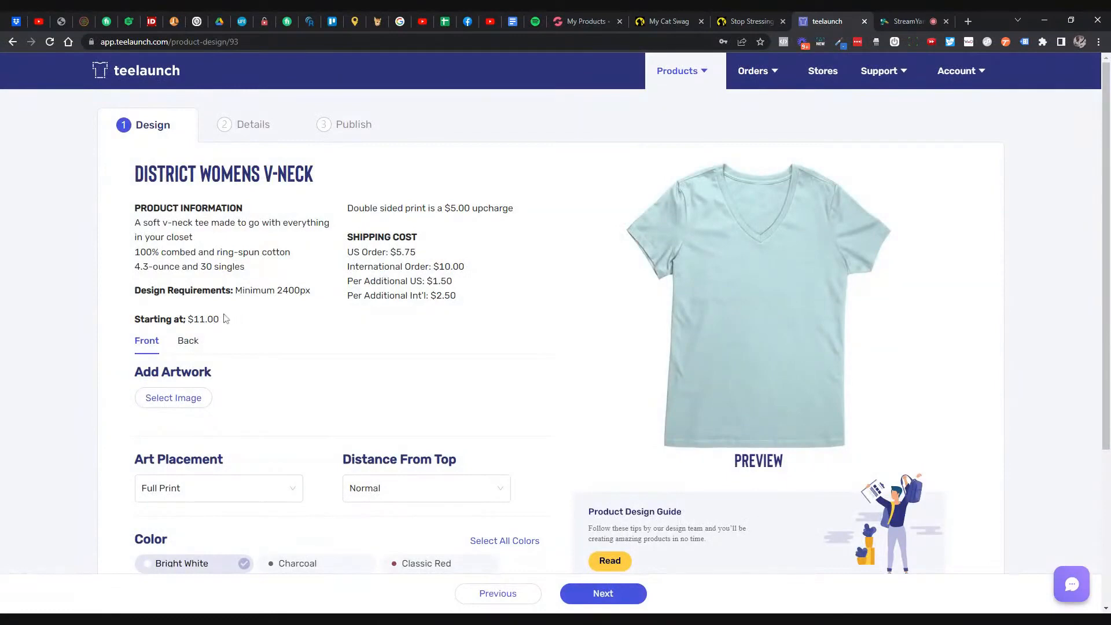
# - Set the V-Neck's cost per item to 11 in GrooveKart
pyautogui.click(596, 26)
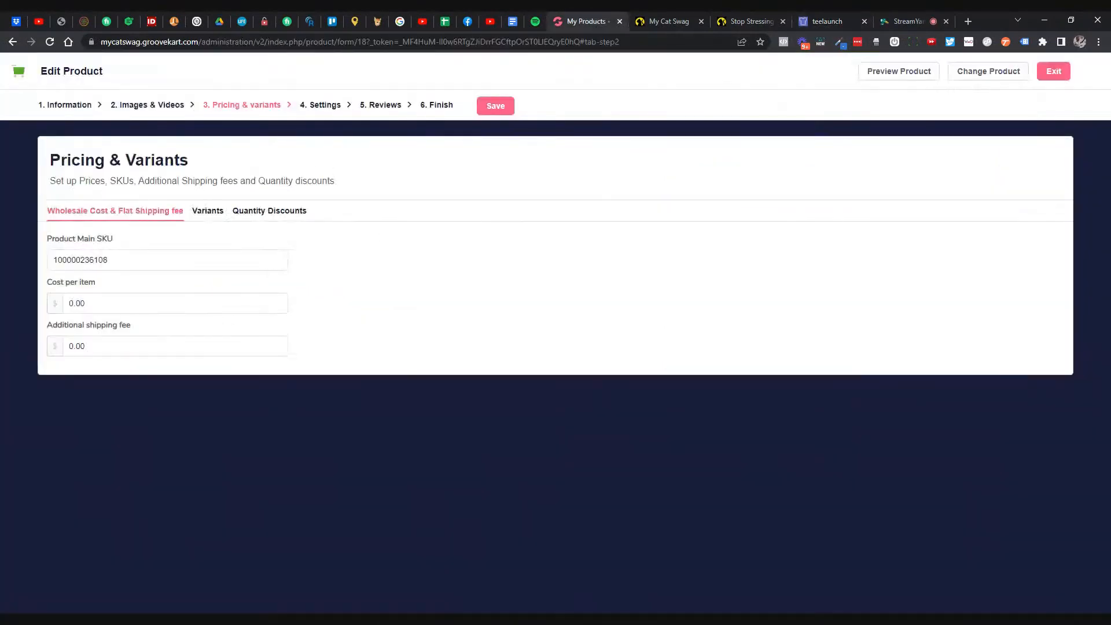
pyautogui.doubleClick(77, 303)
pyautogui.write('11')
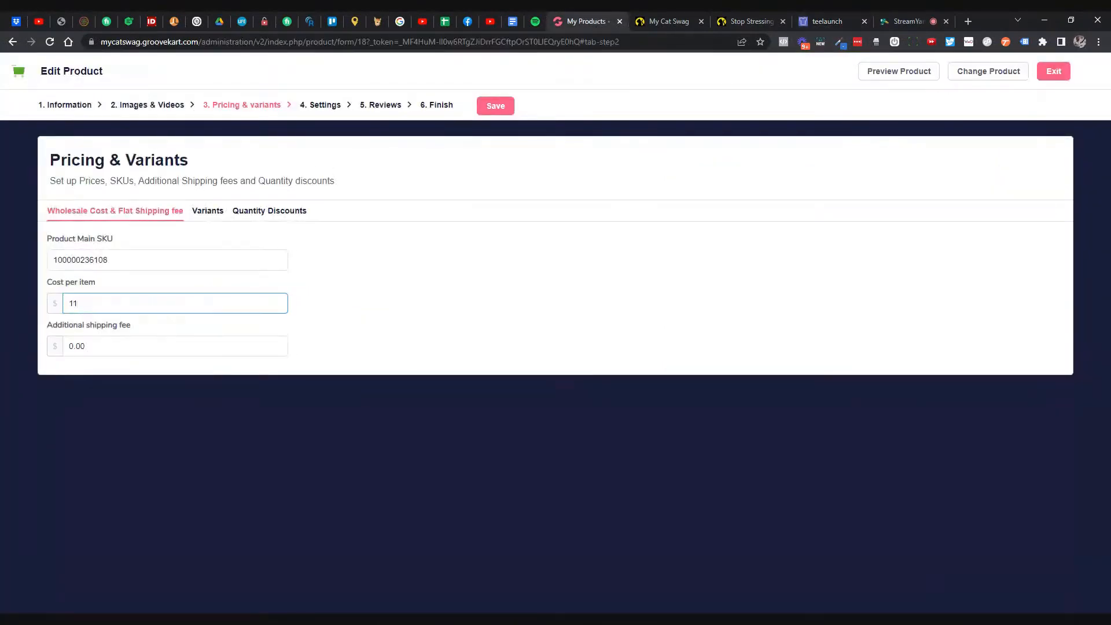
pyautogui.moveTo(63, 260)
pyautogui.mouseDown()
pyautogui.moveTo(108, 261)
pyautogui.moveTo(52, 260)
pyautogui.mouseUp()
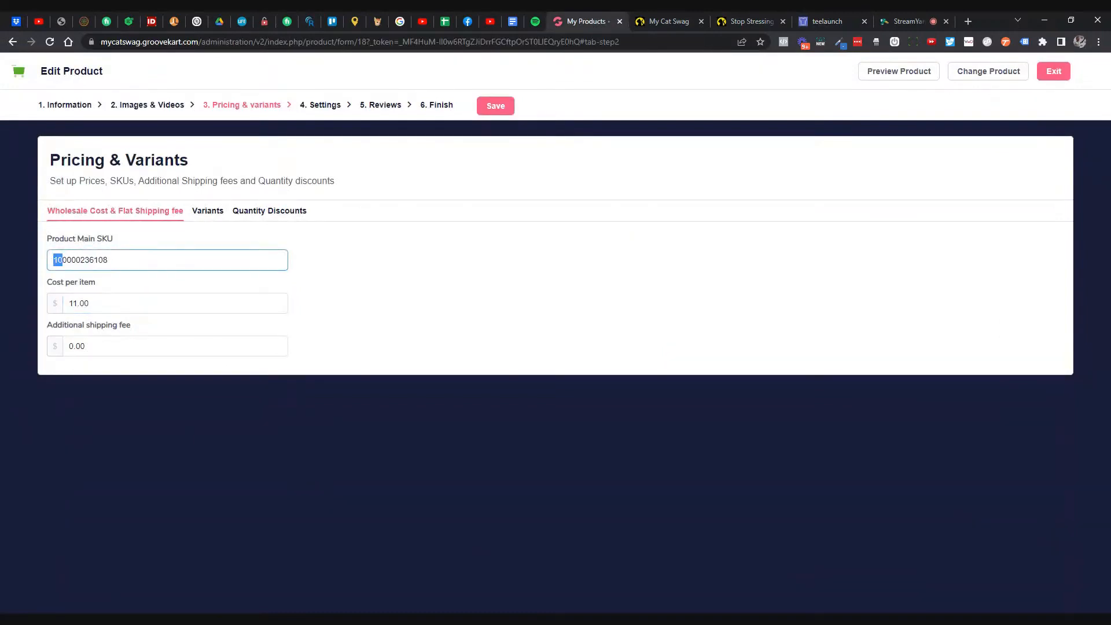
pyautogui.click(447, 268)
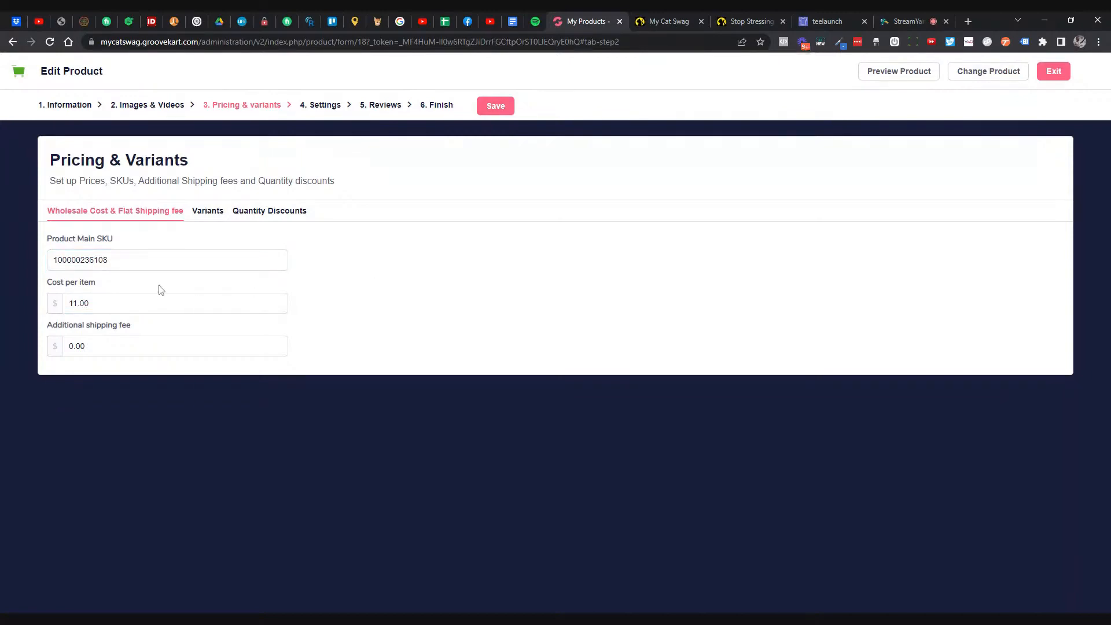
# - Give all 28 variants a bulk compare-at price of 31.99
pyautogui.click(218, 212)
pyautogui.scroll(-3, 315, 337)
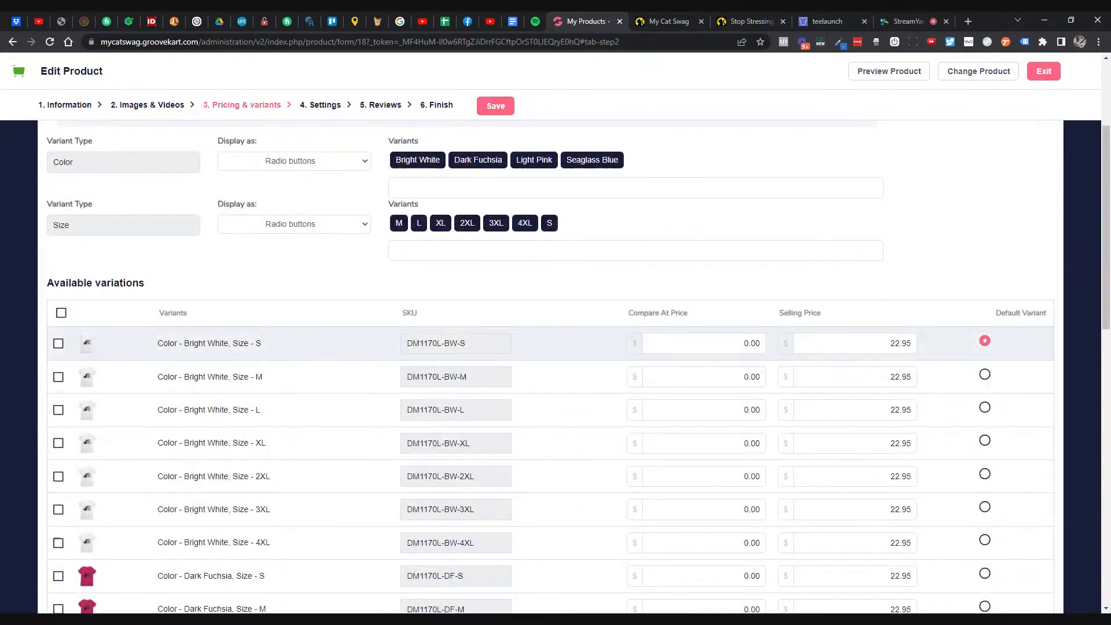
pyautogui.scroll(-9, 322, 337)
pyautogui.scroll(-3, 323, 386)
pyautogui.scroll(11, 295, 391)
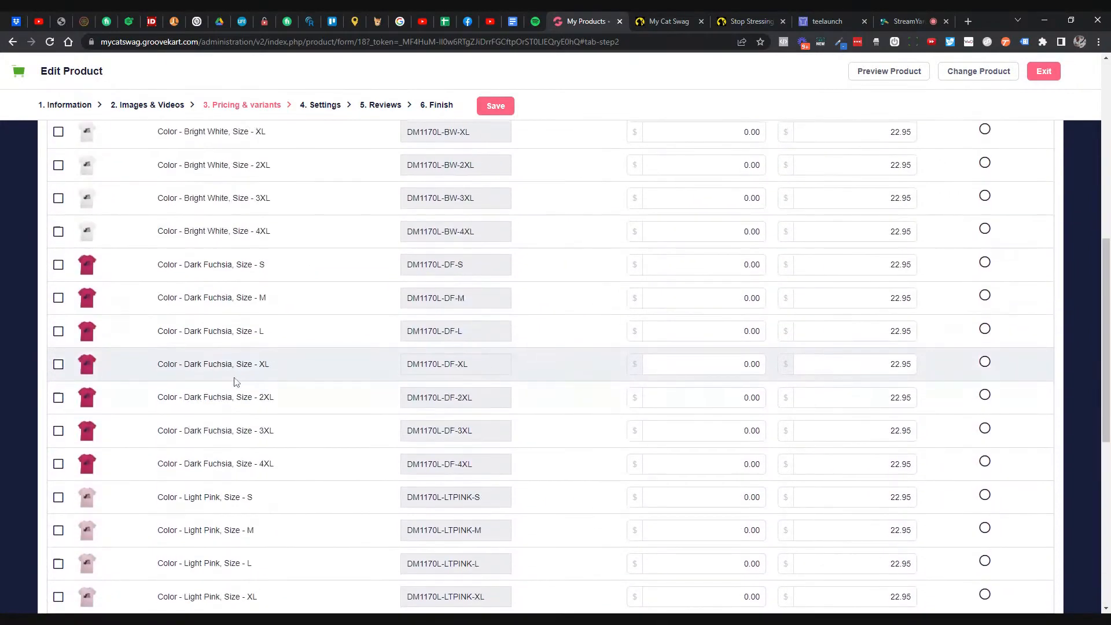
pyautogui.click(61, 255)
pyautogui.scroll(-13, 107, 301)
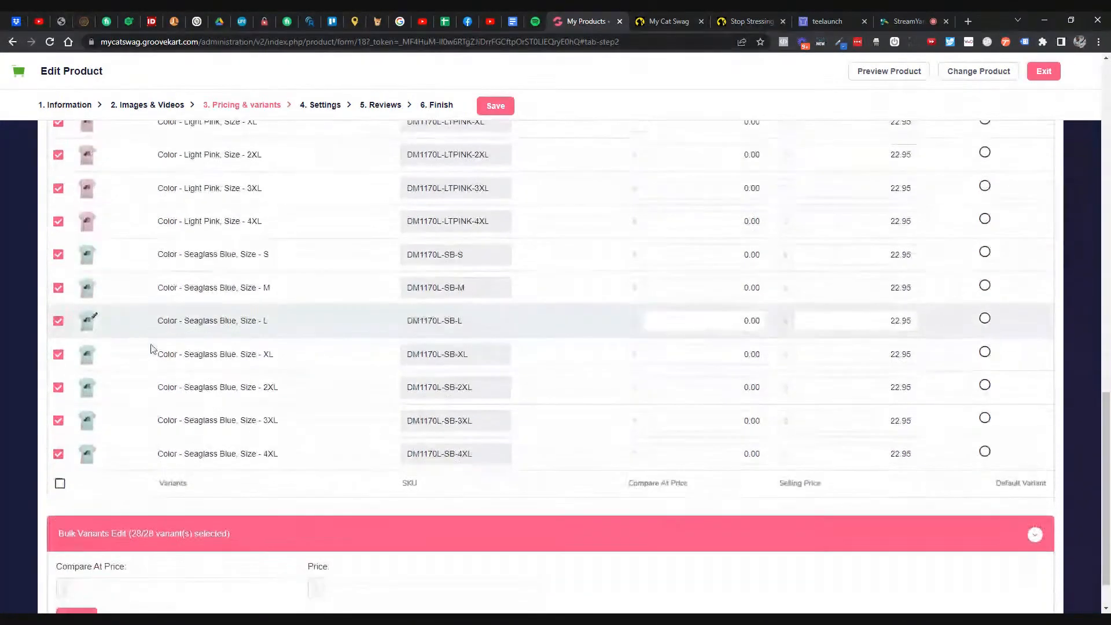
pyautogui.click(130, 535)
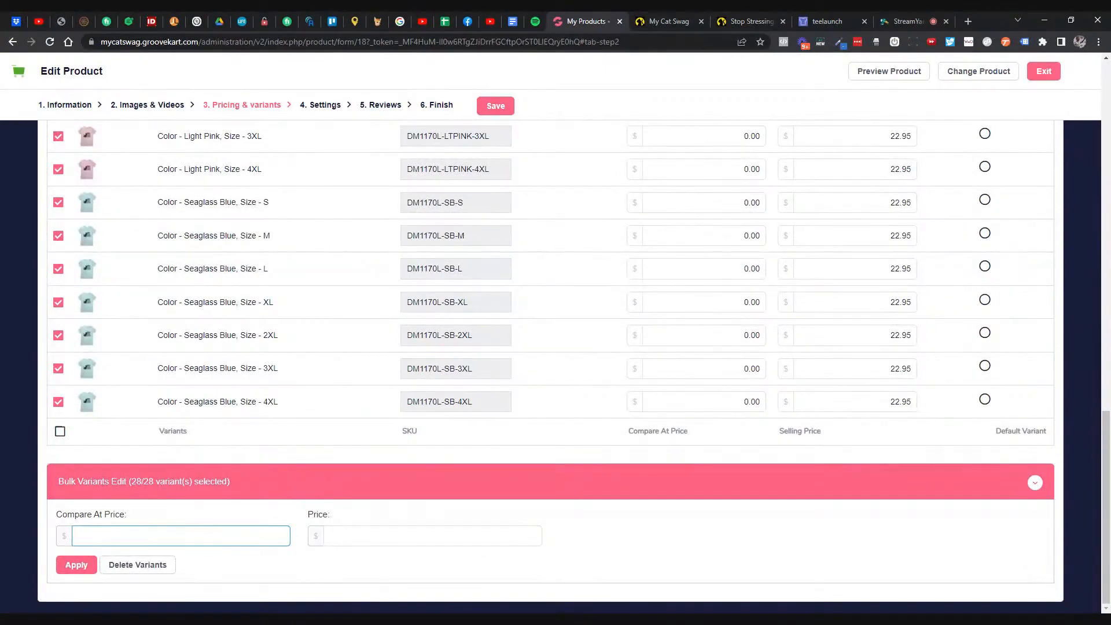
pyautogui.write('21.99')
pyautogui.press('Delete')
pyautogui.write('3')
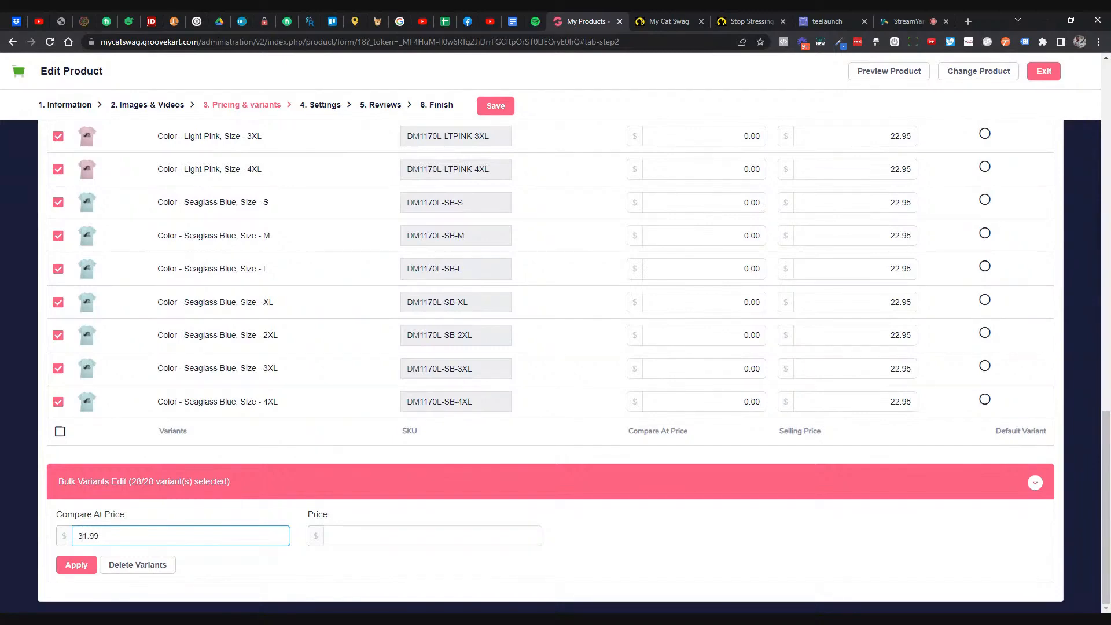
pyautogui.click(76, 564)
# - Save the V-Neck's pricing changes
pyautogui.scroll(4, 770, 268)
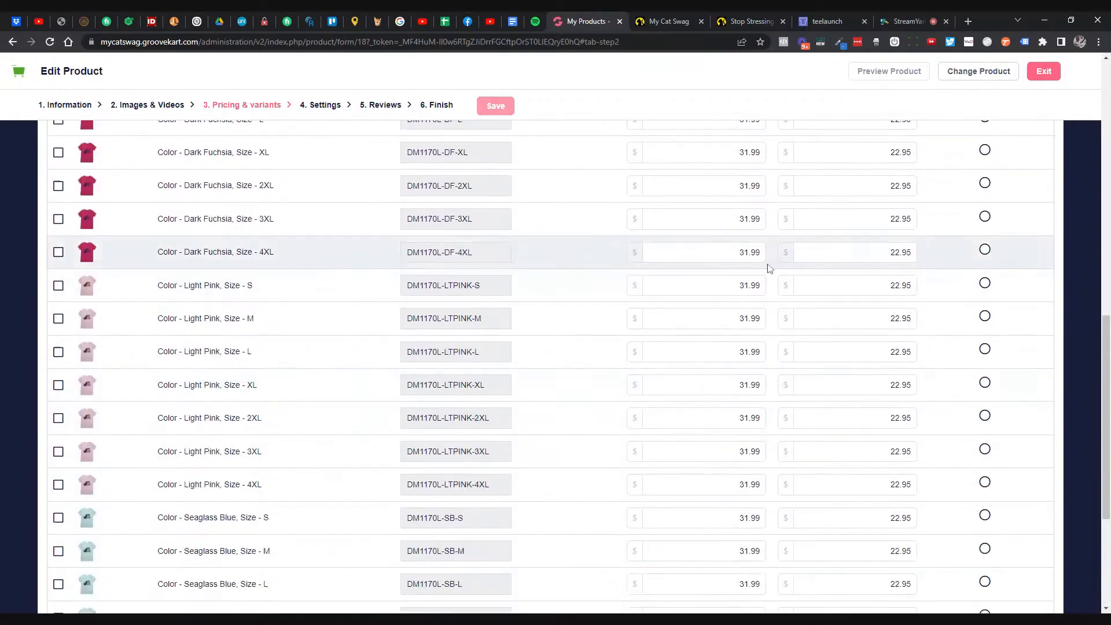
pyautogui.scroll(12, 770, 268)
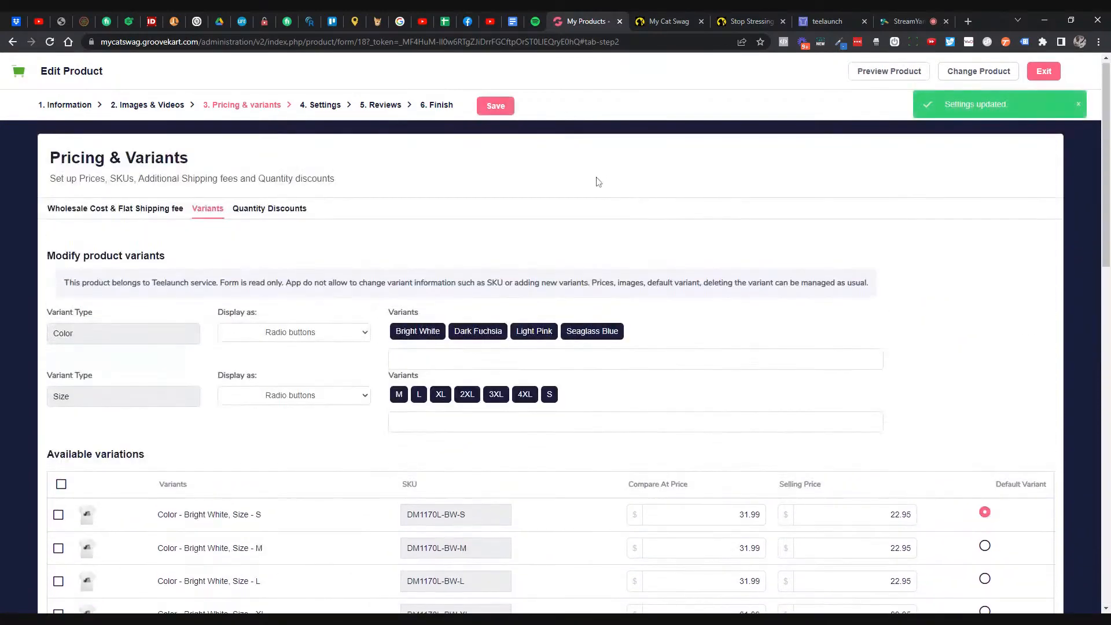
pyautogui.click(507, 112)
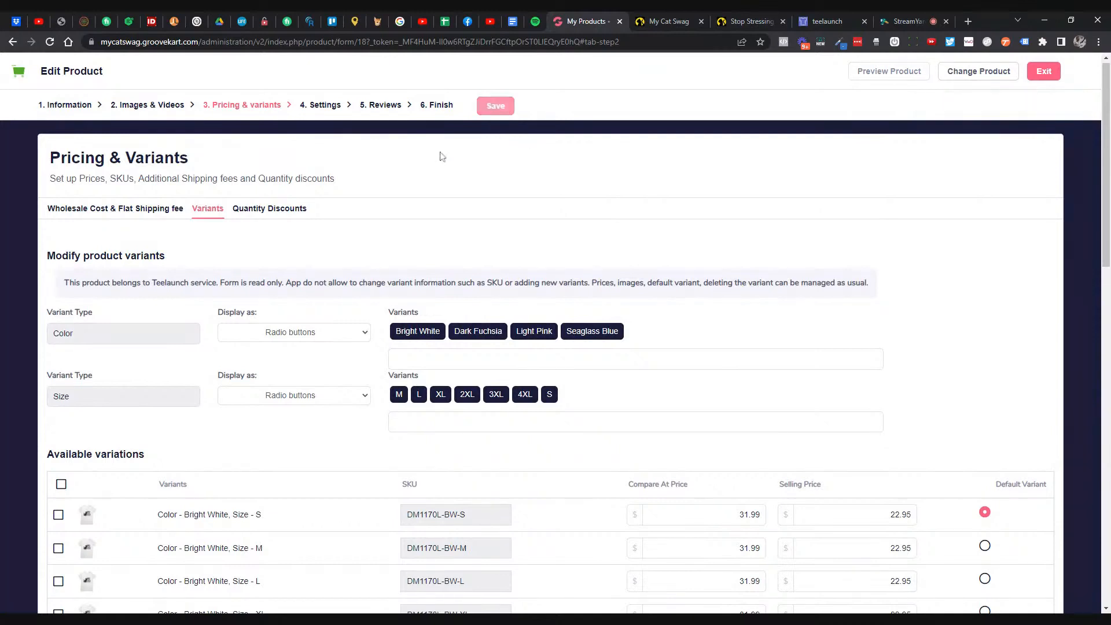
# - Add a quantity discount of 10% off when buying 2 shirts
pyautogui.click(293, 214)
pyautogui.doubleClick(70, 297)
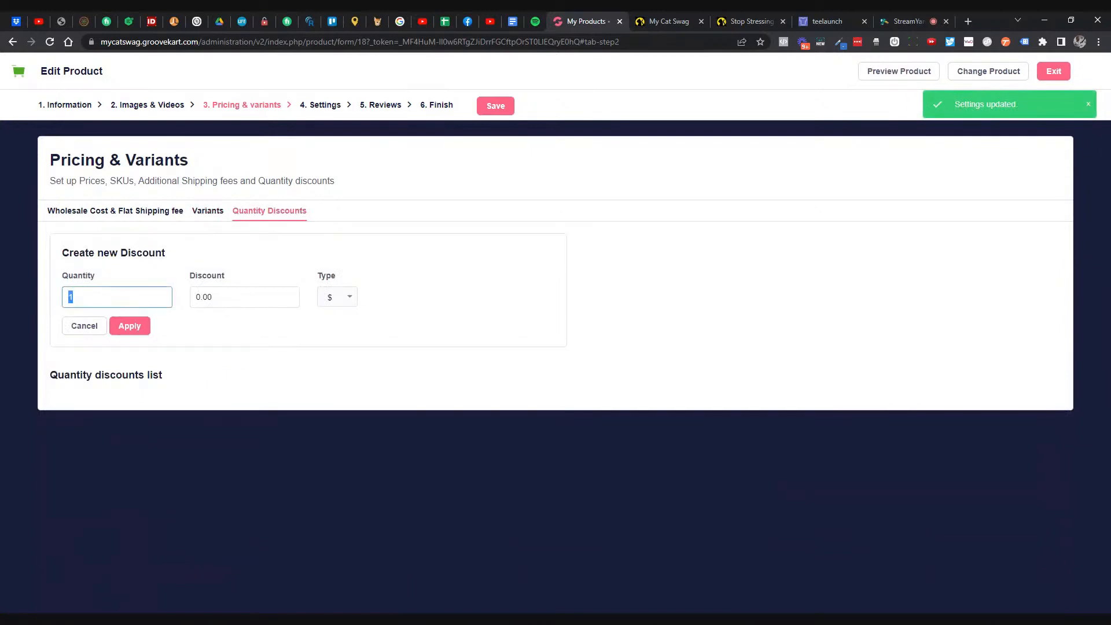
pyautogui.write('2')
pyautogui.press('Tab')
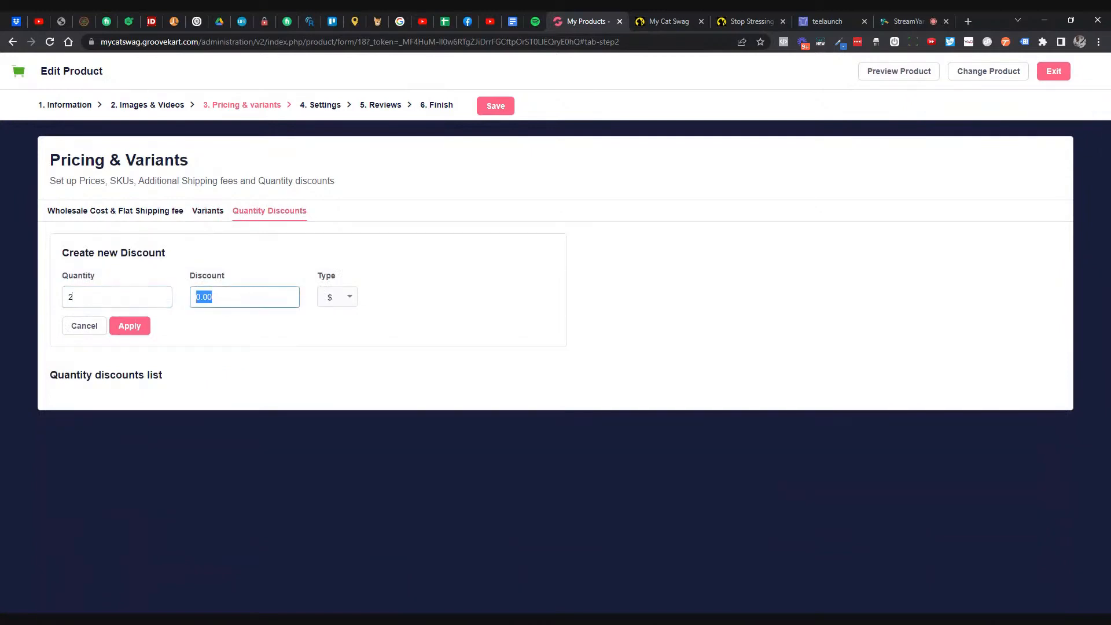
pyautogui.write('5')
pyautogui.press('BackSpace')
pyautogui.write('10')
pyautogui.click(339, 303)
pyautogui.doubleClick(209, 300)
pyautogui.click(337, 297)
pyautogui.click(328, 332)
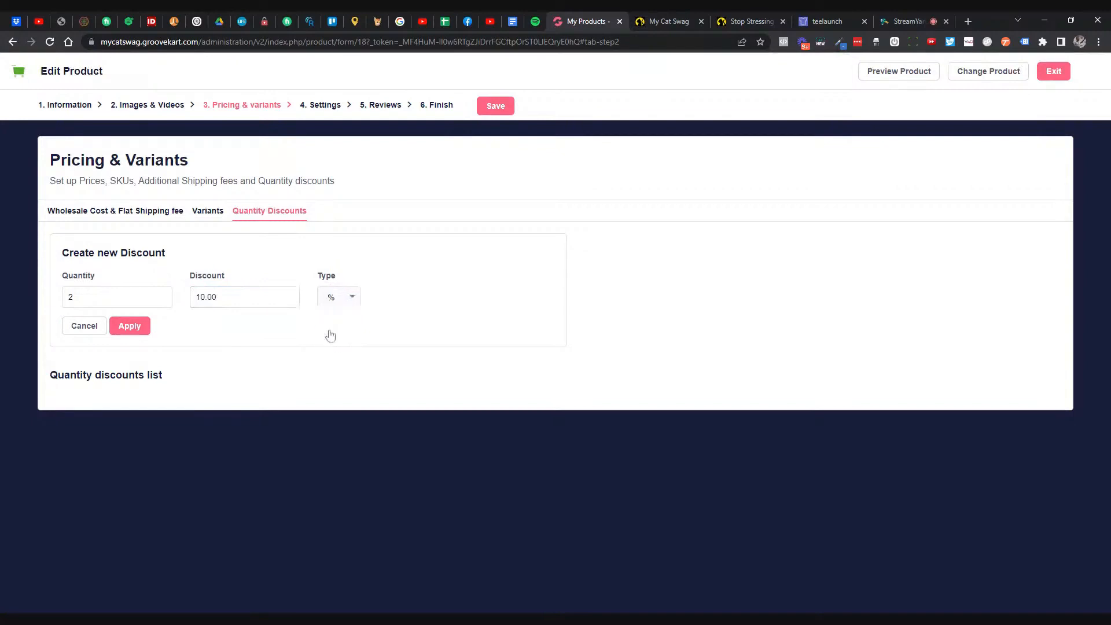
pyautogui.click(138, 327)
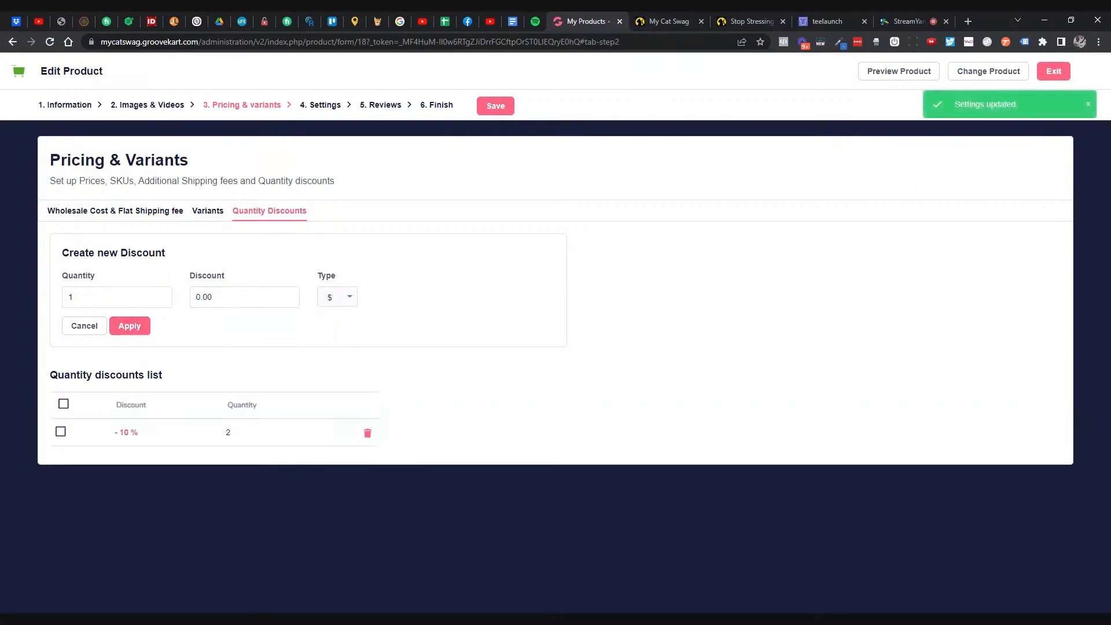
# - Add a 15% discount for buying 3 and save the quantity discounts
pyautogui.doubleClick(70, 297)
pyautogui.write('3')
pyautogui.press('Tab')
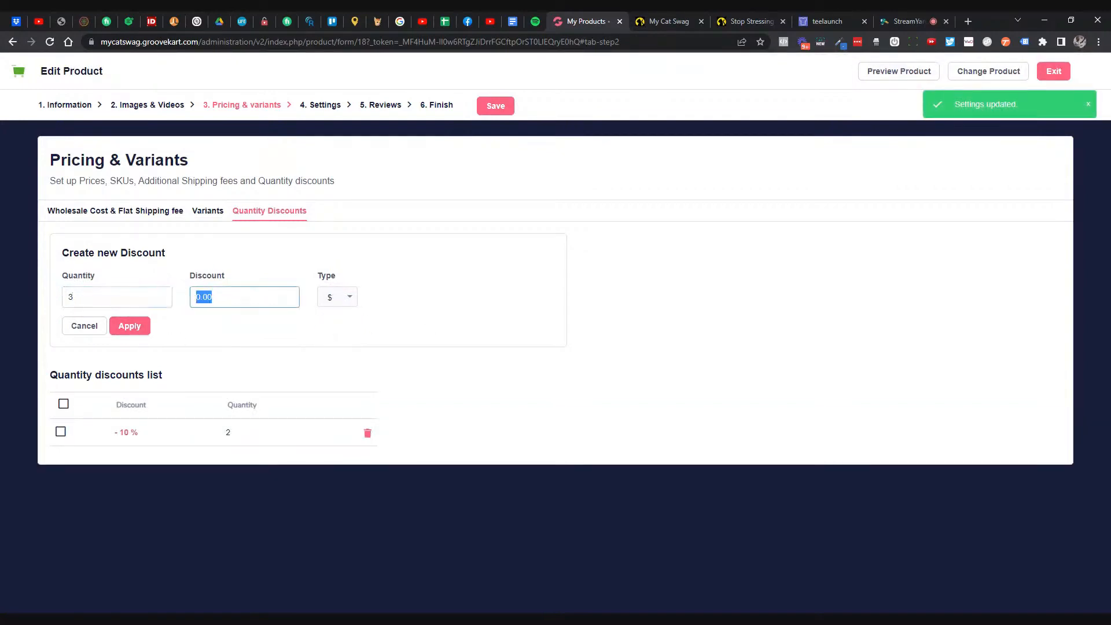
pyautogui.write('15')
pyautogui.click(345, 296)
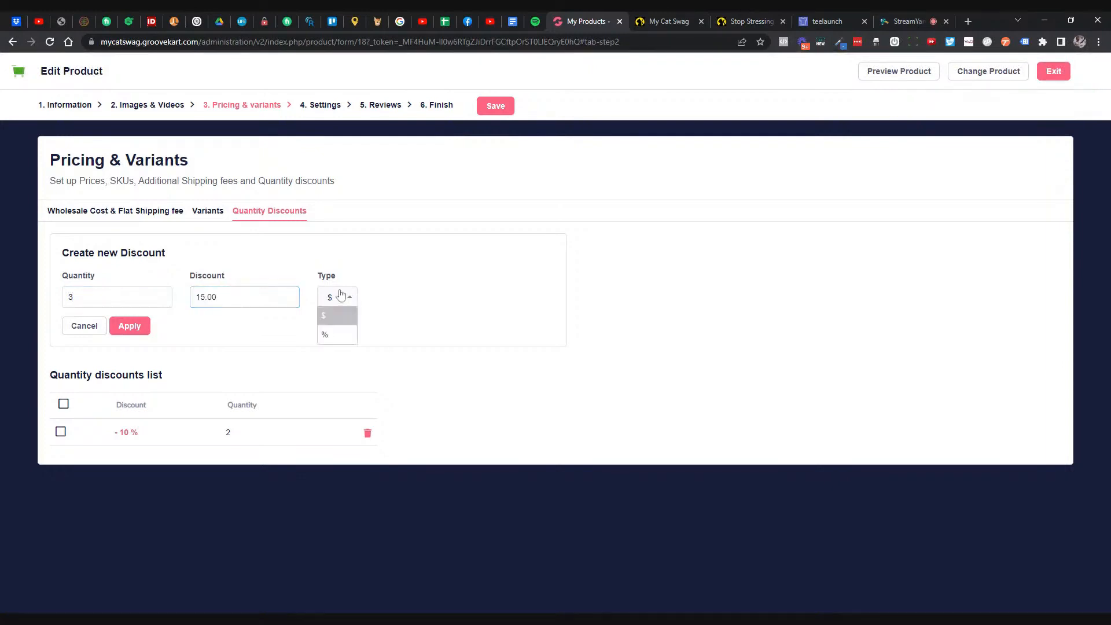
pyautogui.click(340, 336)
pyautogui.click(144, 326)
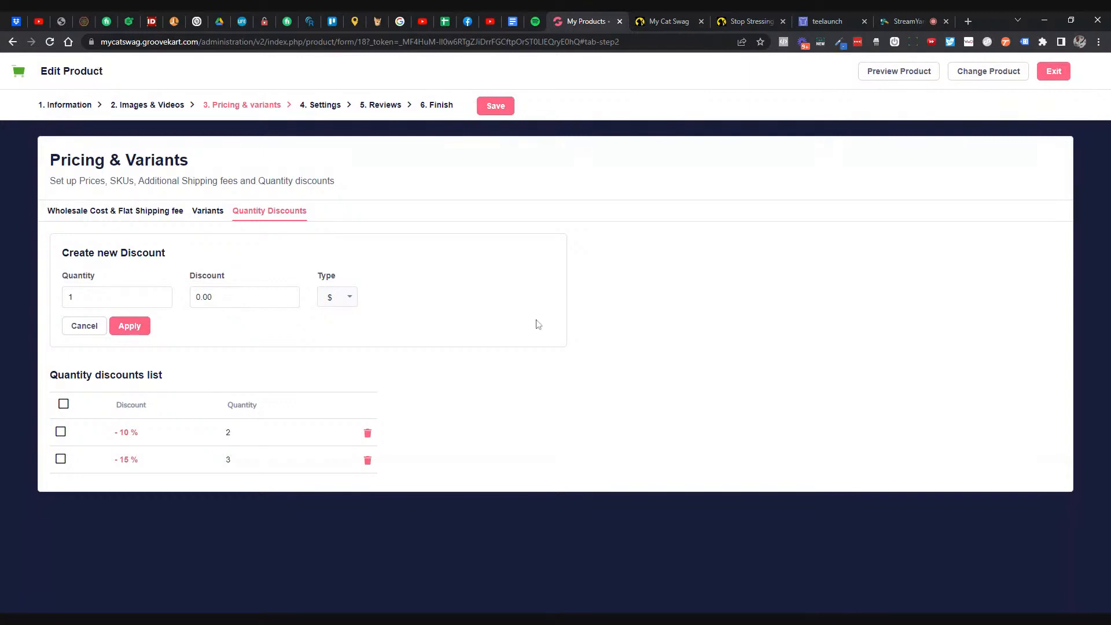
pyautogui.click(497, 113)
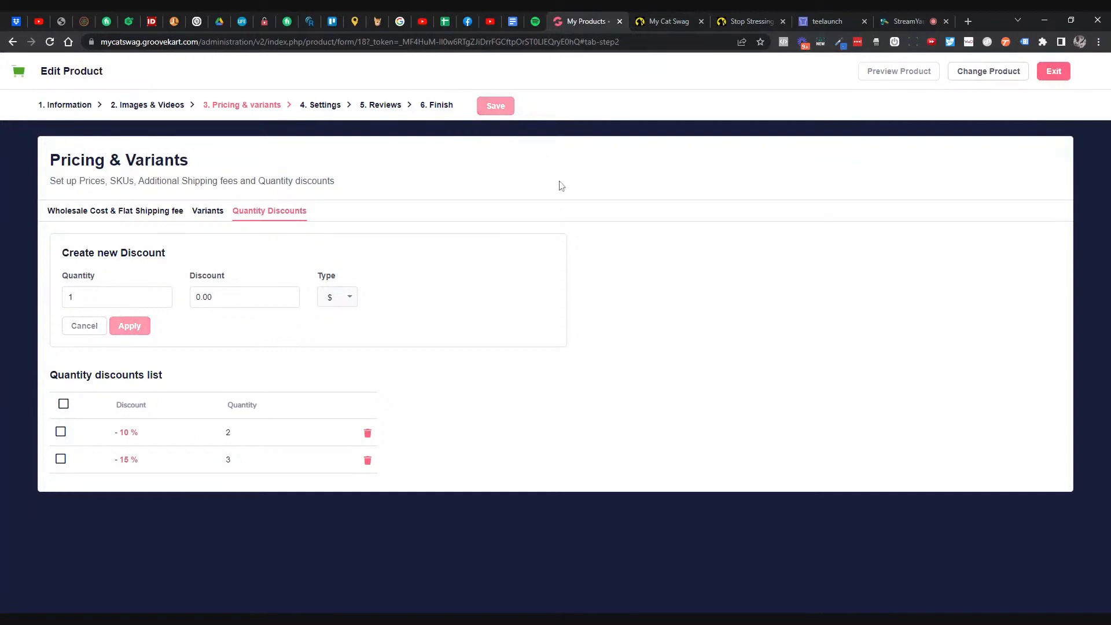
pyautogui.click(325, 108)
# - Search upsell products for 'cha' and add the Stop Stressing Meowt Phone Charger as the one-click upsell
pyautogui.click(154, 217)
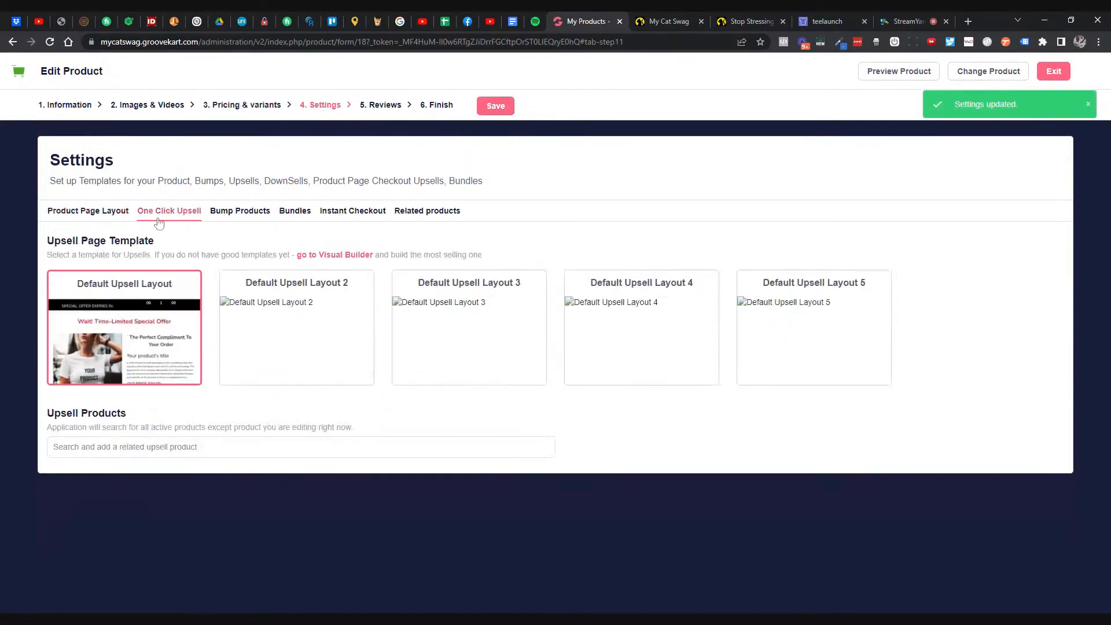
pyautogui.click(237, 447)
pyautogui.write('cg')
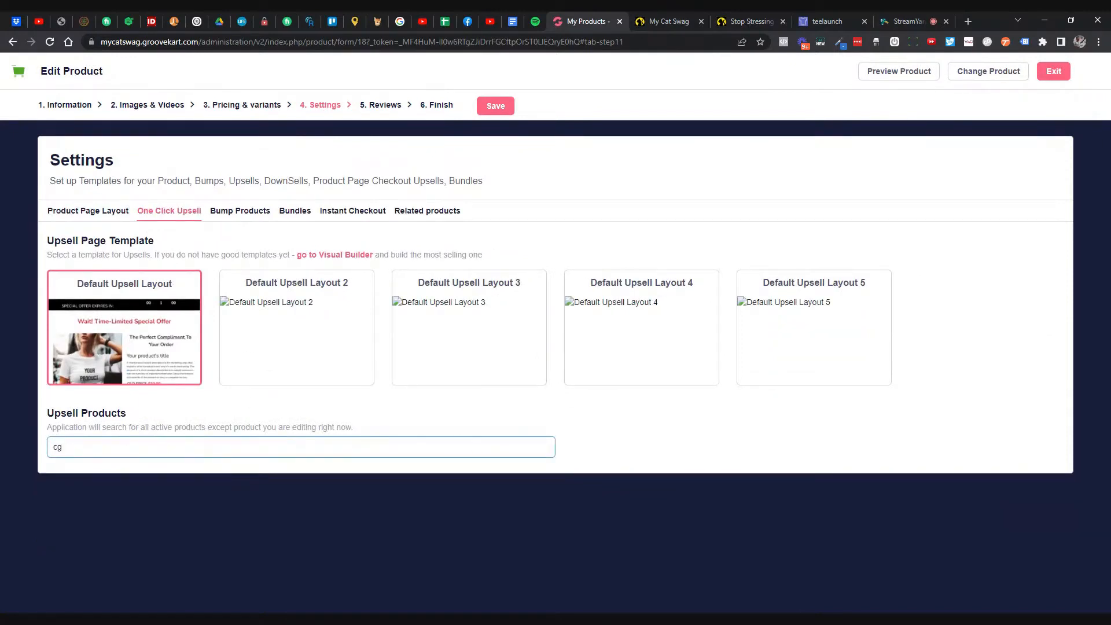
pyautogui.press('BackSpace')
pyautogui.write('ha')
pyautogui.click(258, 484)
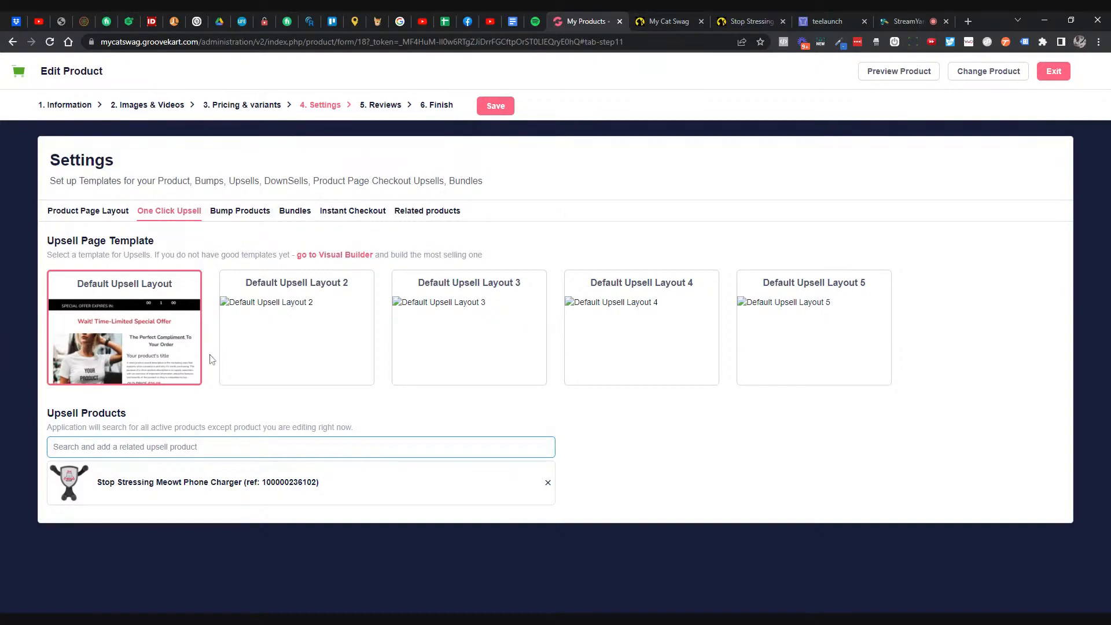
# - Search 'c', add the Here For The Cats 4x3 Die-Cut Vinyl Decal as a related product, and save
pyautogui.click(410, 213)
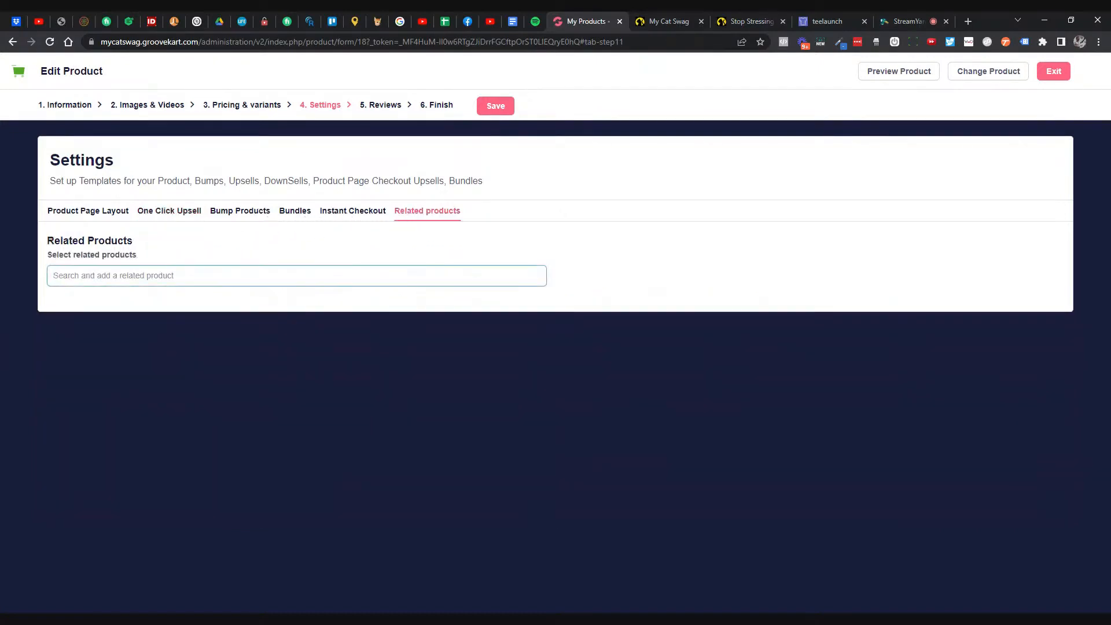
pyautogui.write('sticker')
pyautogui.hotkey('ctrl', 'a')
pyautogui.press('BackSpace')
pyautogui.write('c')
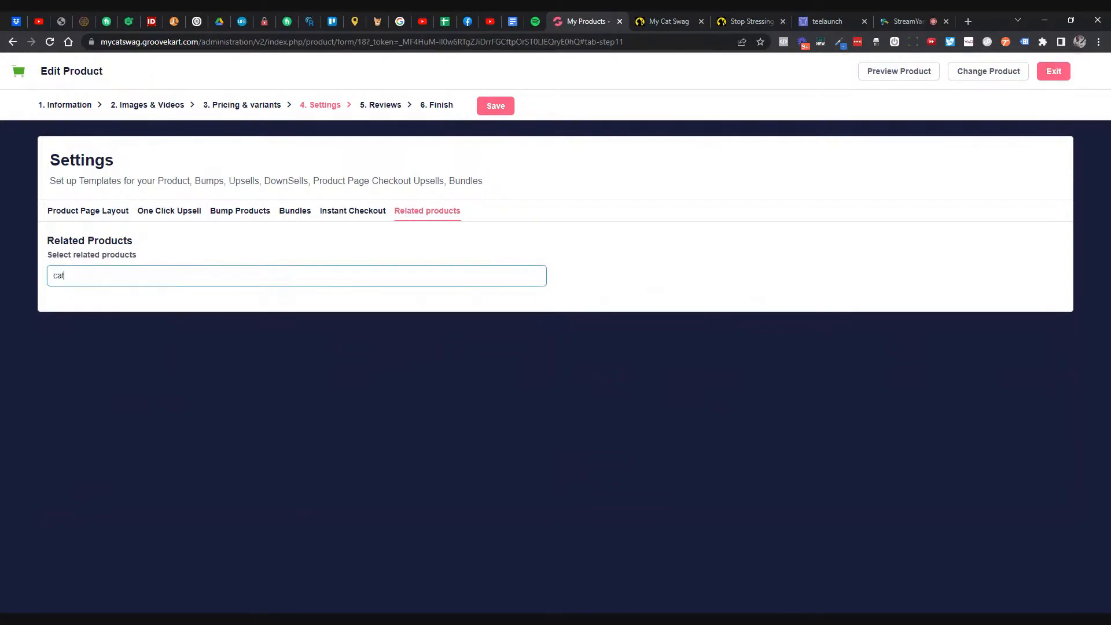
pyautogui.click(255, 313)
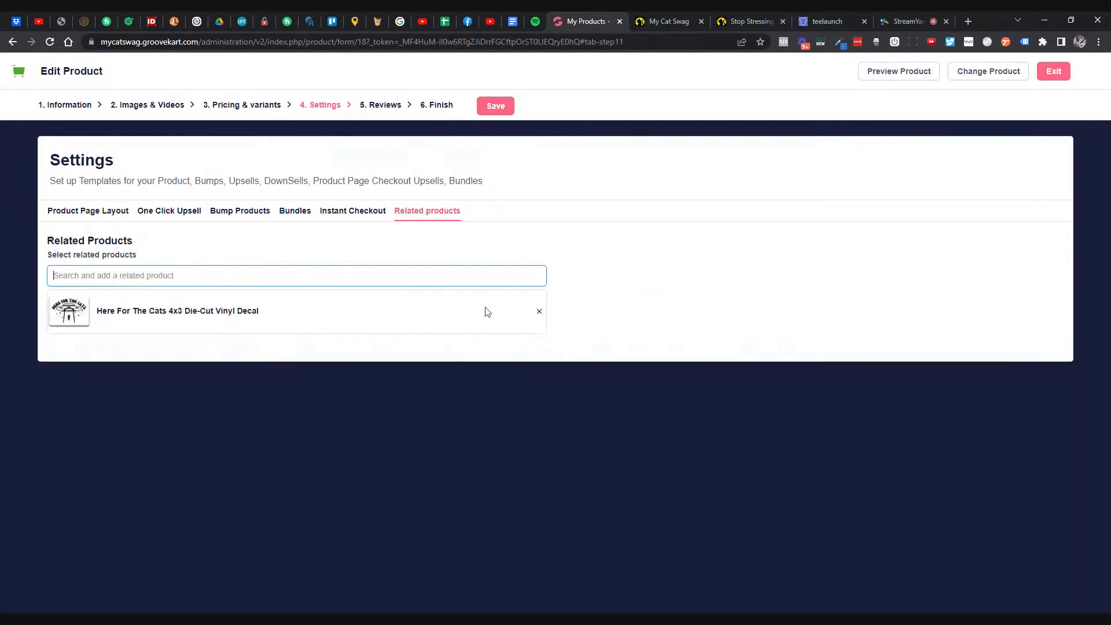
pyautogui.click(500, 113)
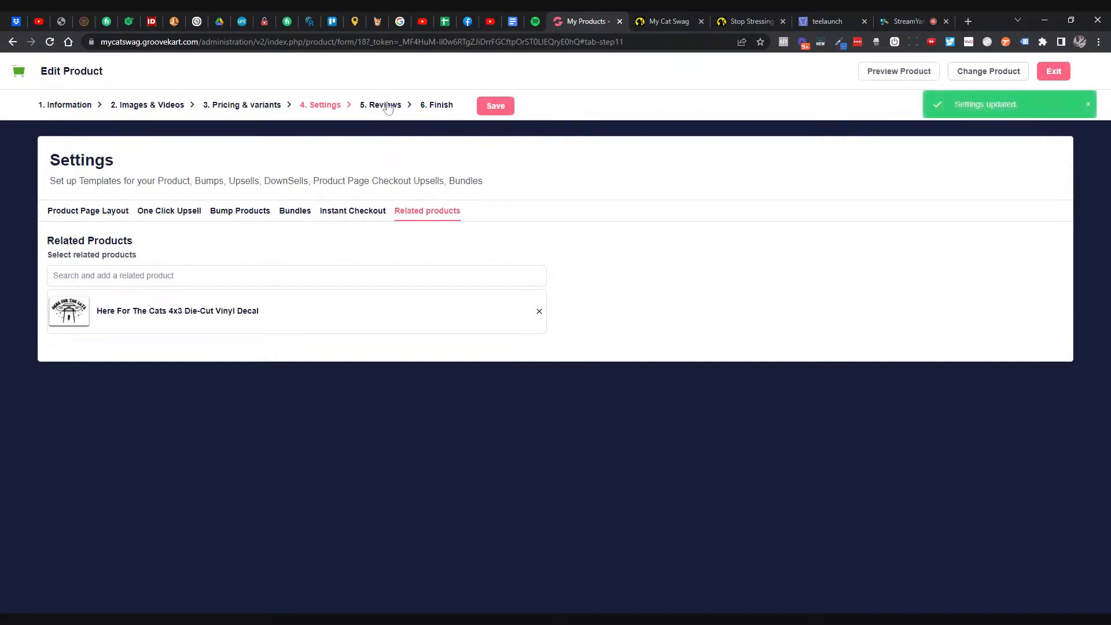
# - Turn on Display product on website in Finish and preview the live product page
pyautogui.click(435, 107)
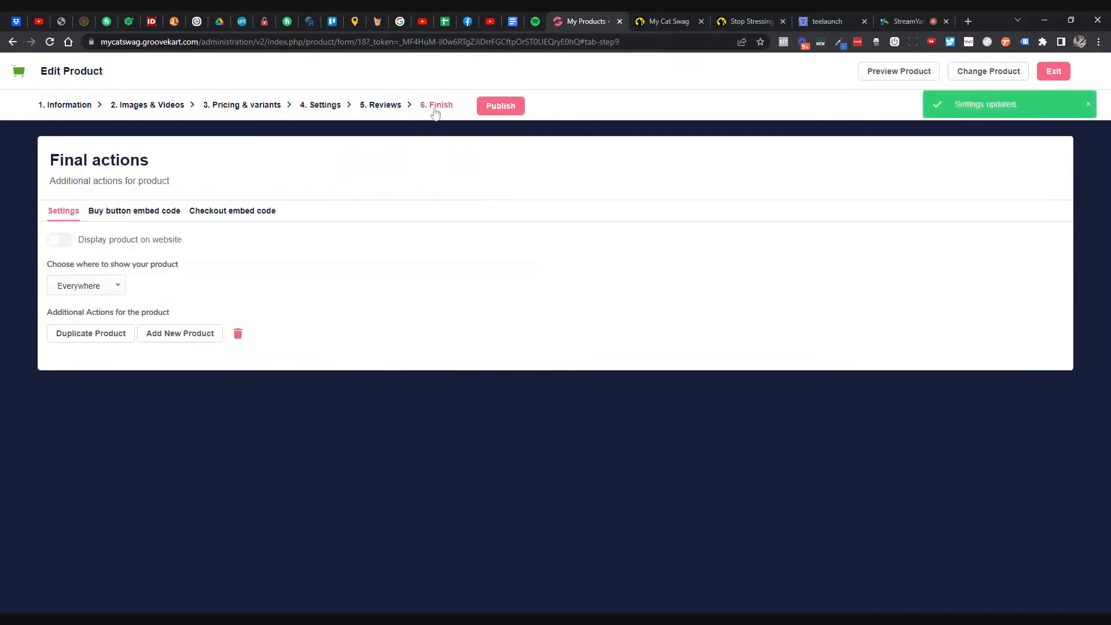
pyautogui.click(59, 239)
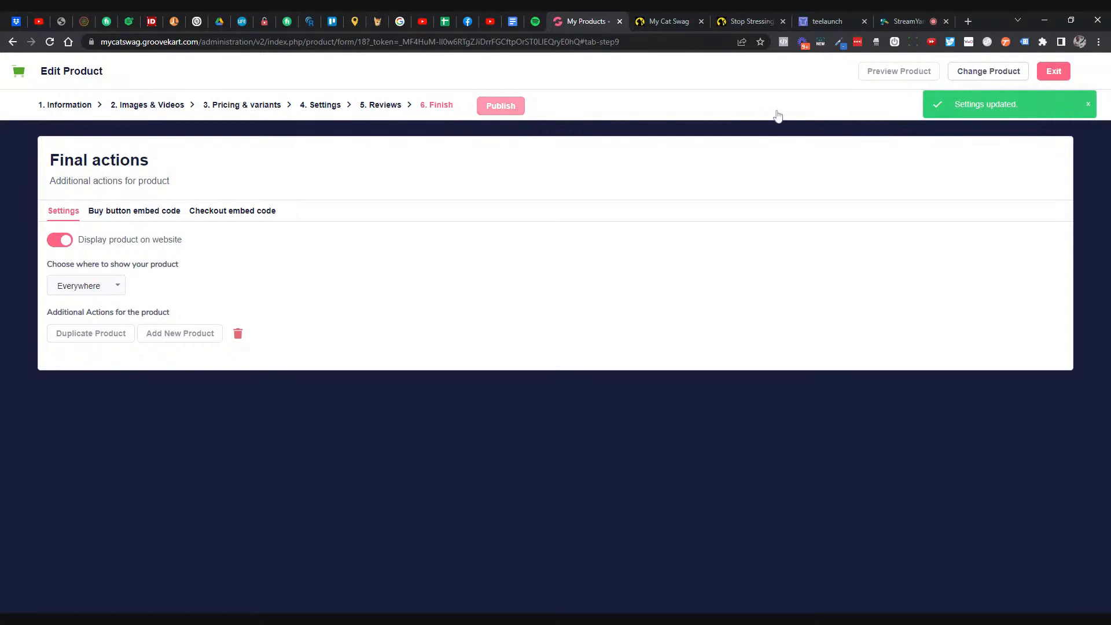
pyautogui.click(894, 76)
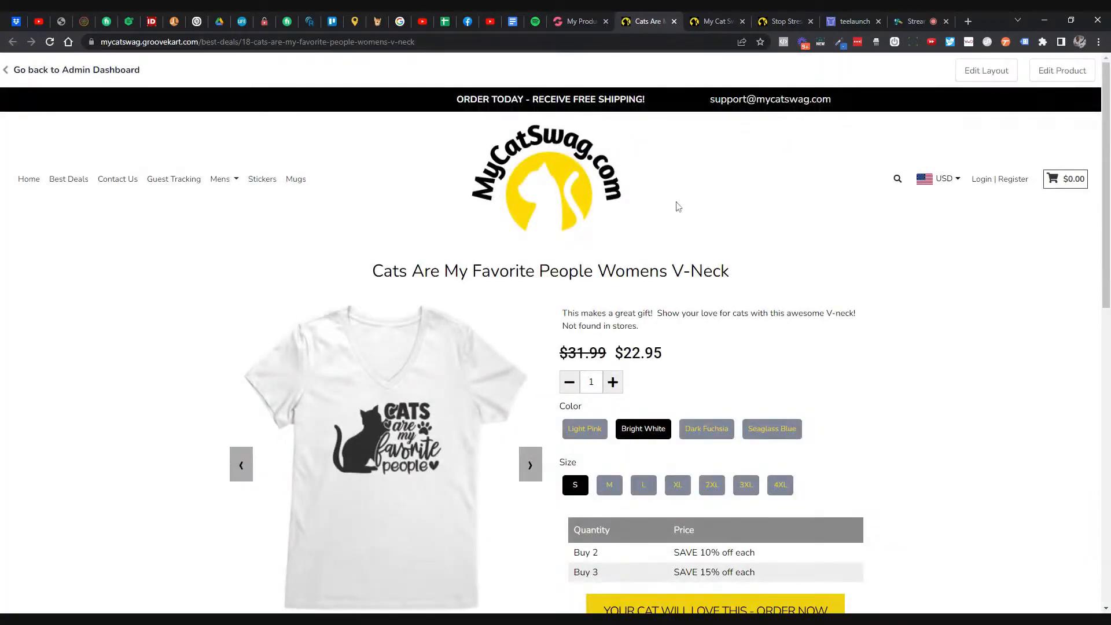
# - On the product page, choose size XL and the Light Pink colour
pyautogui.scroll(-2, 677, 206)
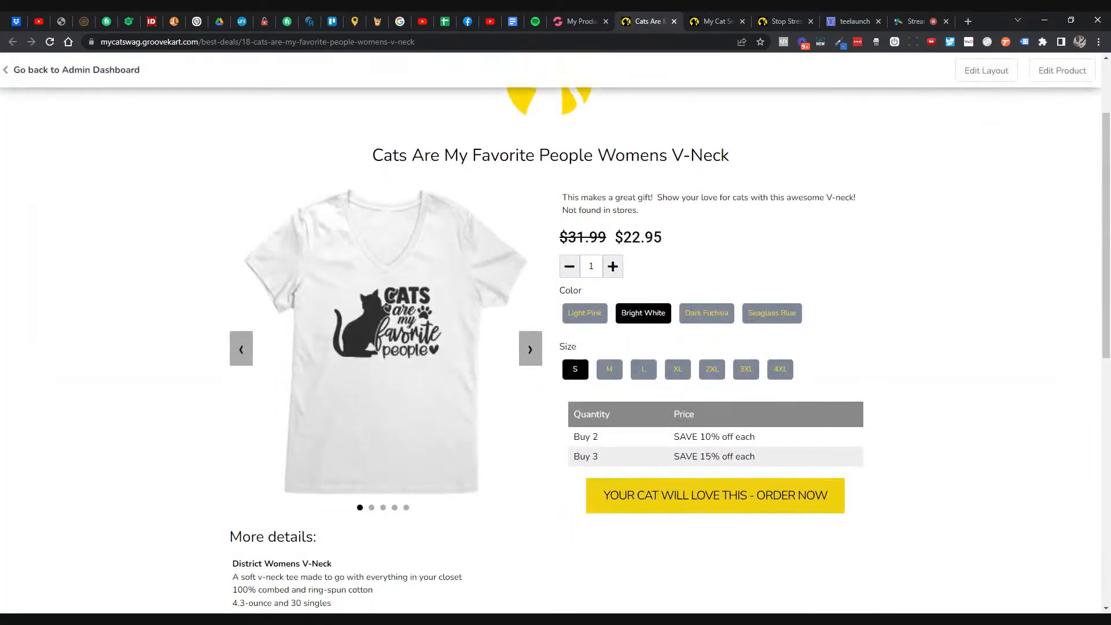
pyautogui.moveTo(598, 238); pyautogui.dragTo(556, 238)
pyautogui.click(682, 234)
pyautogui.scroll(-3, 700, 224)
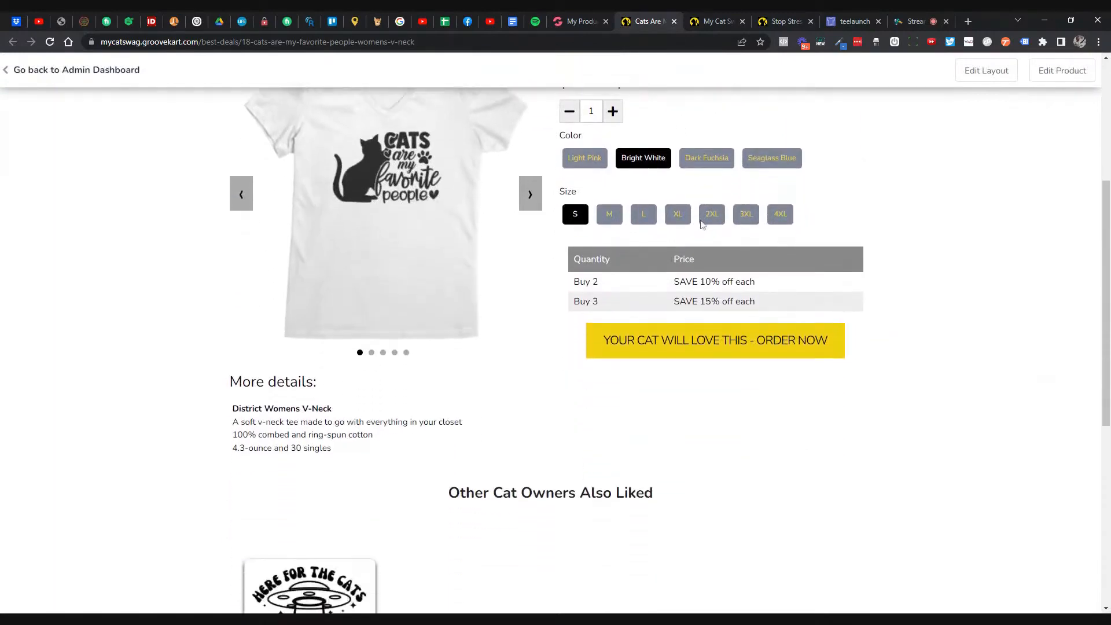
pyautogui.scroll(-5, 701, 222)
pyautogui.scroll(3, 640, 315)
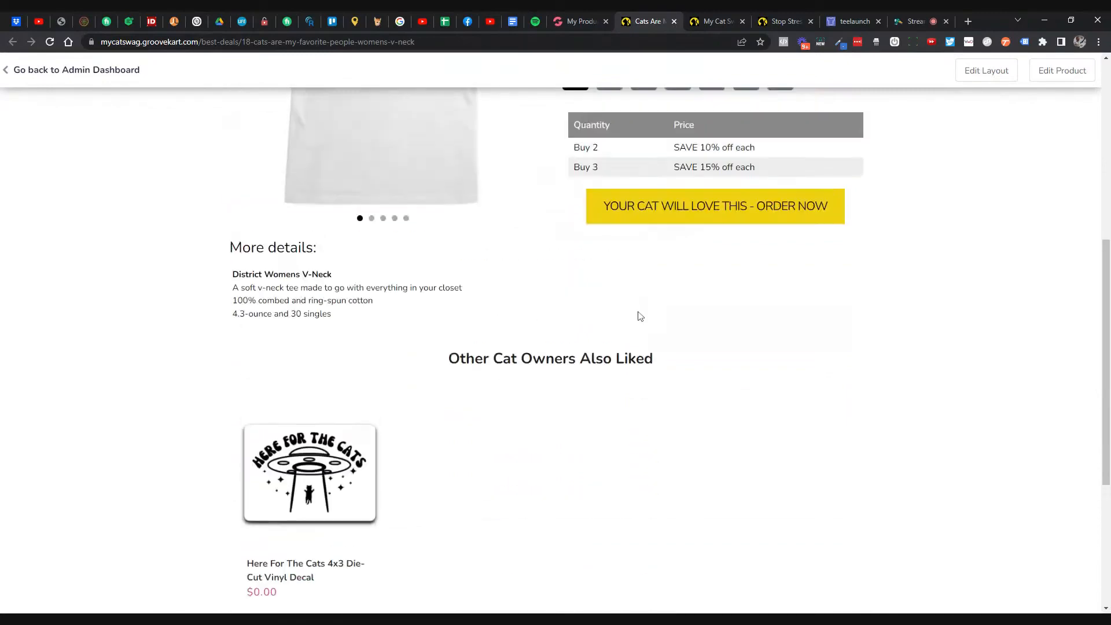
pyautogui.scroll(7, 640, 316)
pyautogui.scroll(-3, 684, 363)
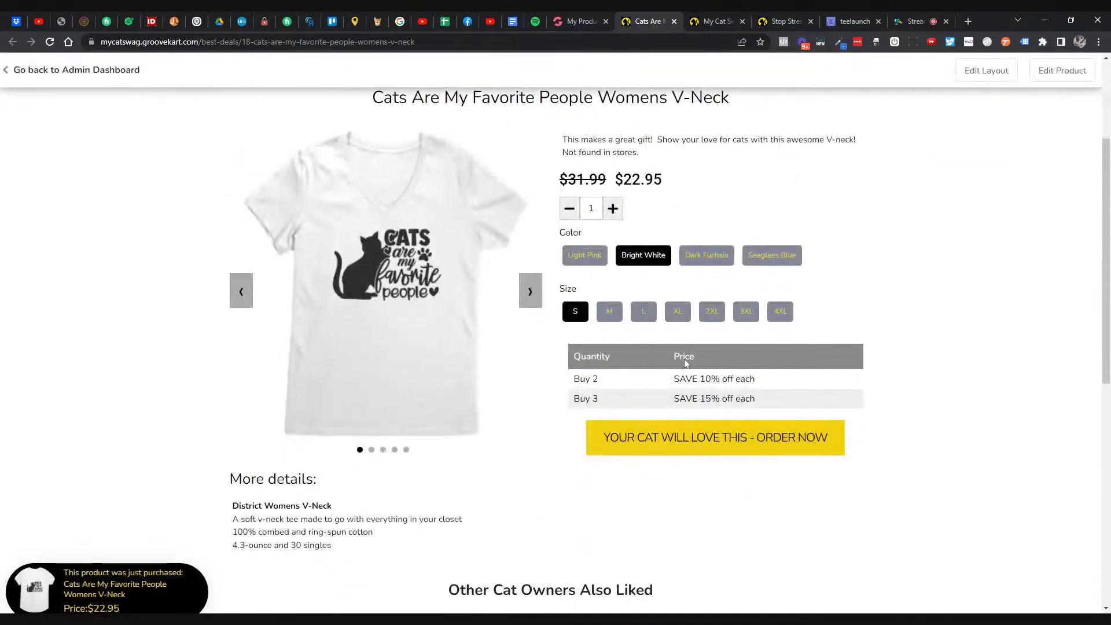
pyautogui.click(683, 264)
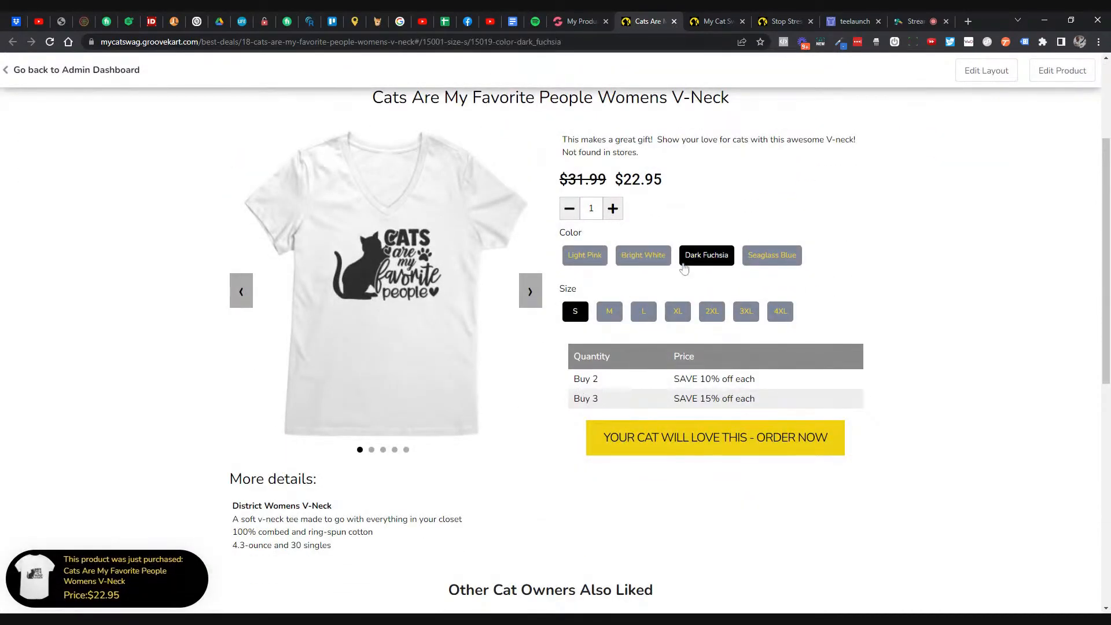
pyautogui.click(677, 320)
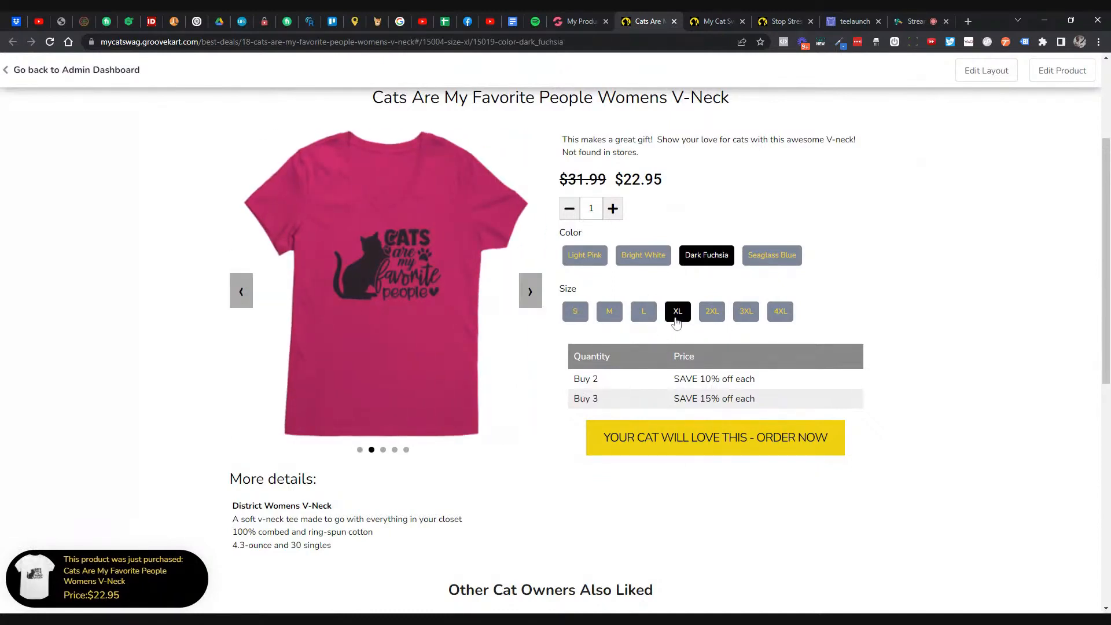
pyautogui.click(601, 258)
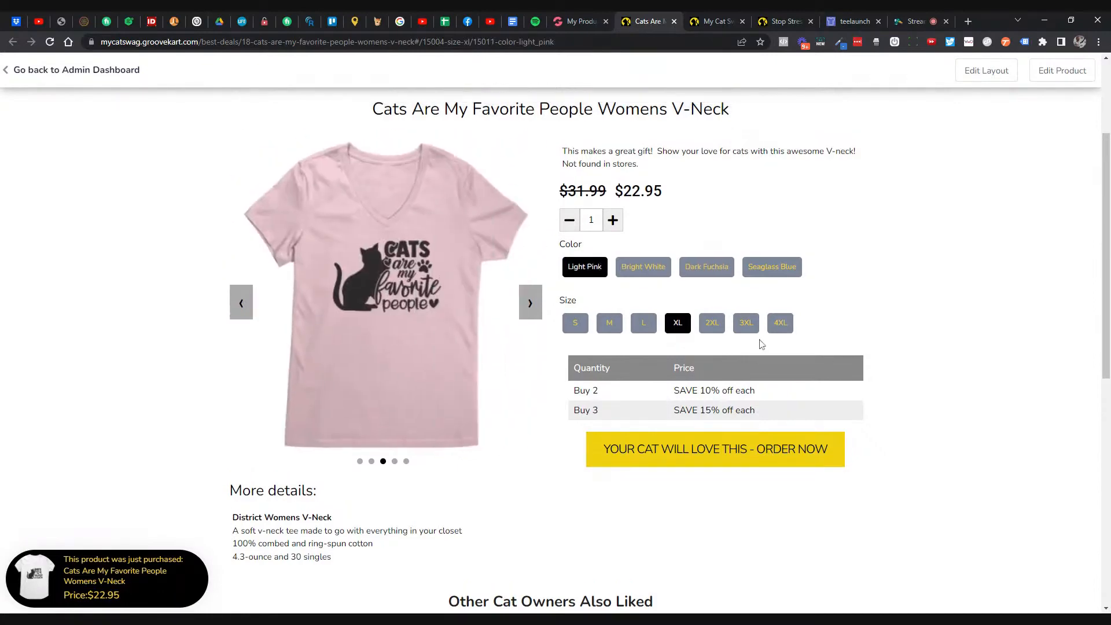
# - Add the Light Pink XL V-Neck to the cart with ORDER NOW and close the cart panel
pyautogui.scroll(3, 761, 344)
pyautogui.scroll(-4, 762, 344)
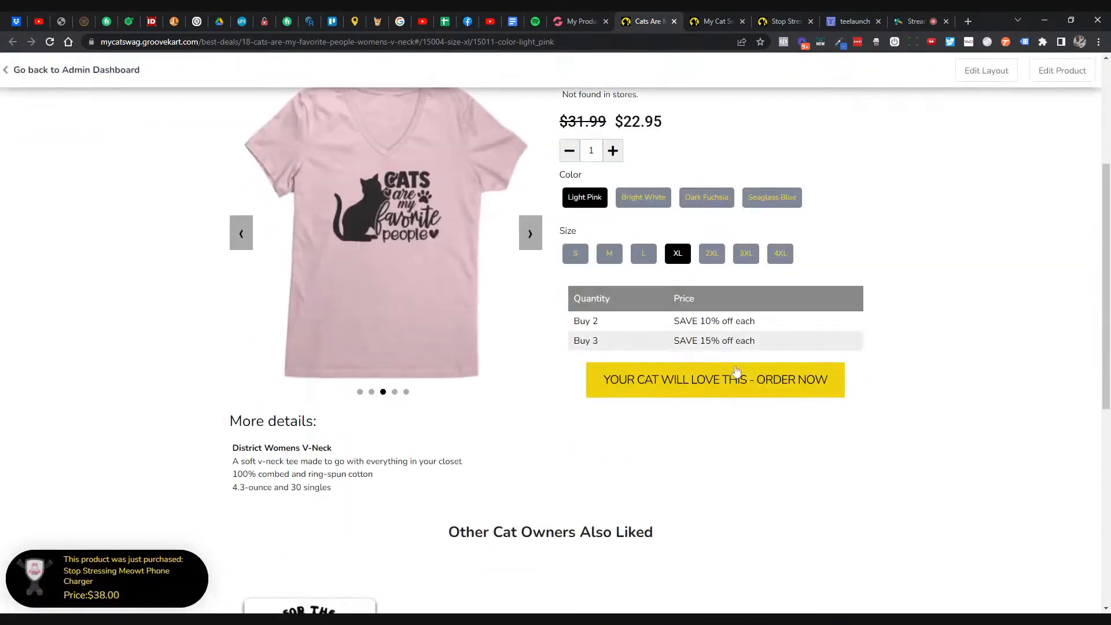
pyautogui.click(736, 370)
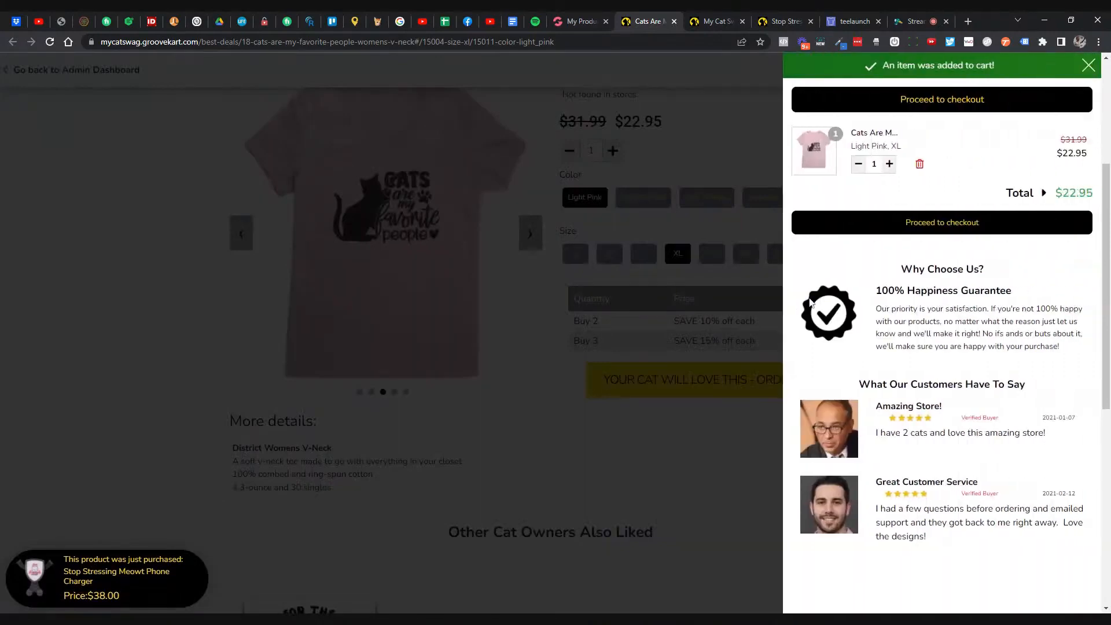
pyautogui.click(747, 171)
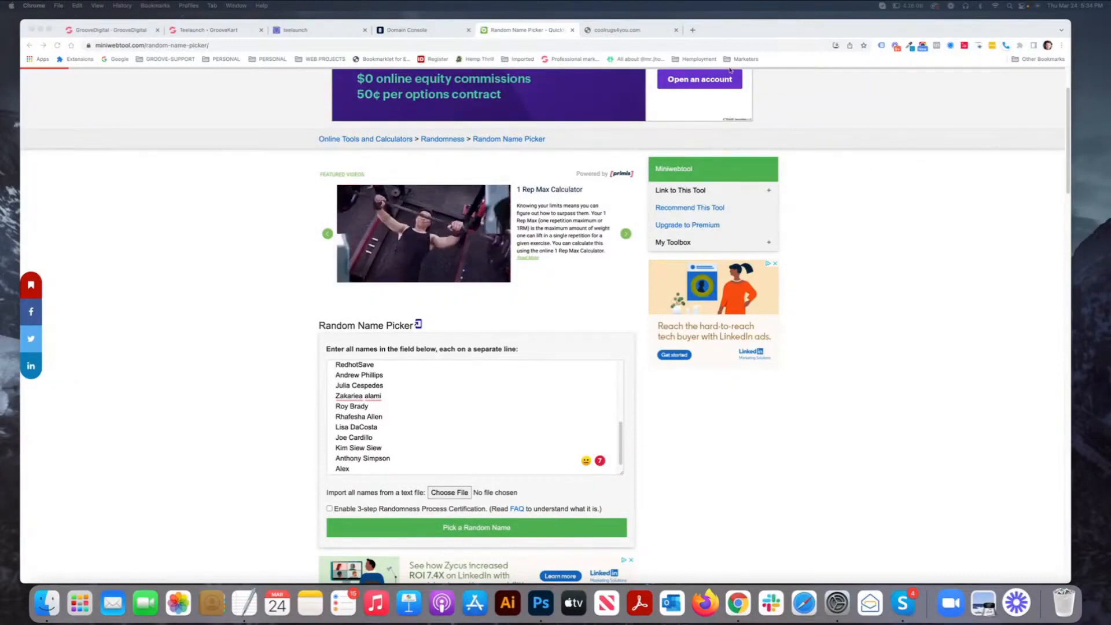
pyautogui.scroll(-3, 1006, 157)
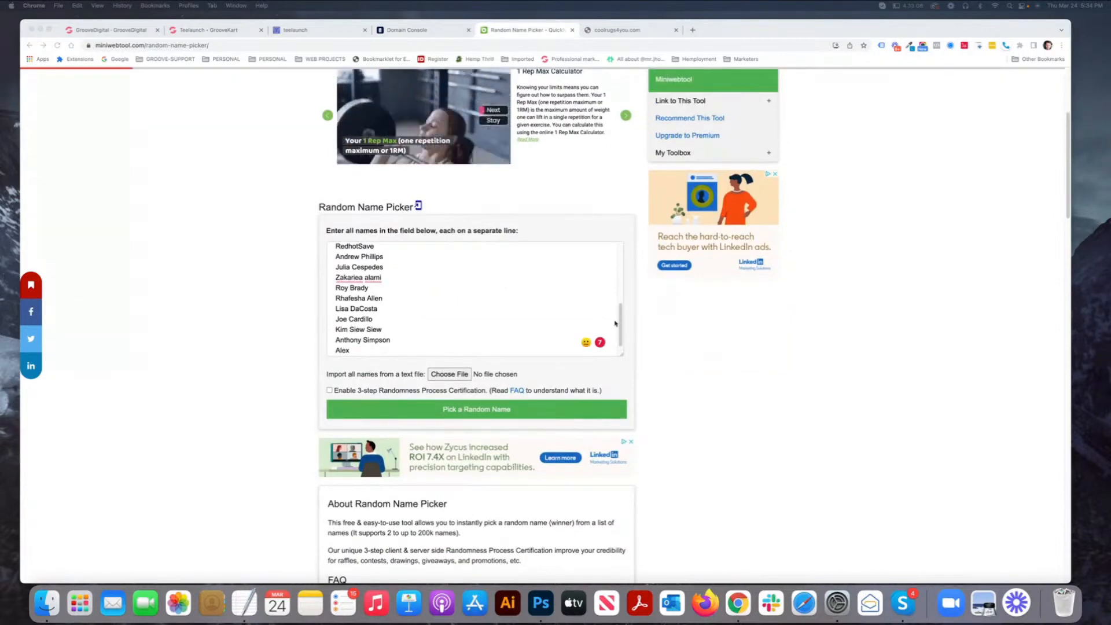
pyautogui.click(621, 327)
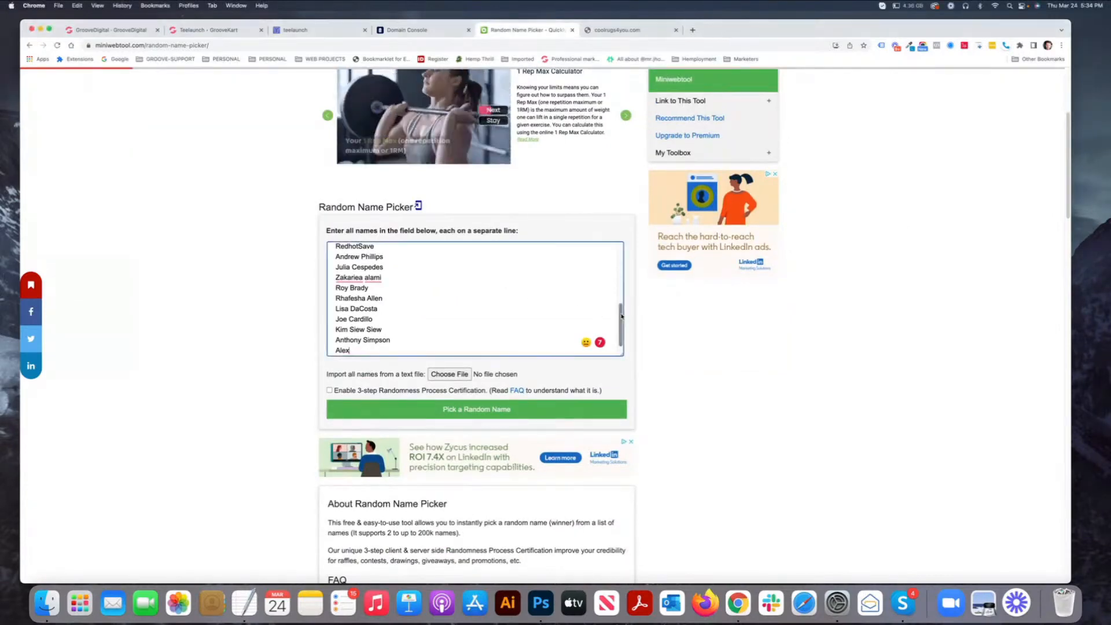
pyautogui.scroll(2, 622, 307)
pyautogui.moveTo(624, 287); pyautogui.dragTo(625, 242)
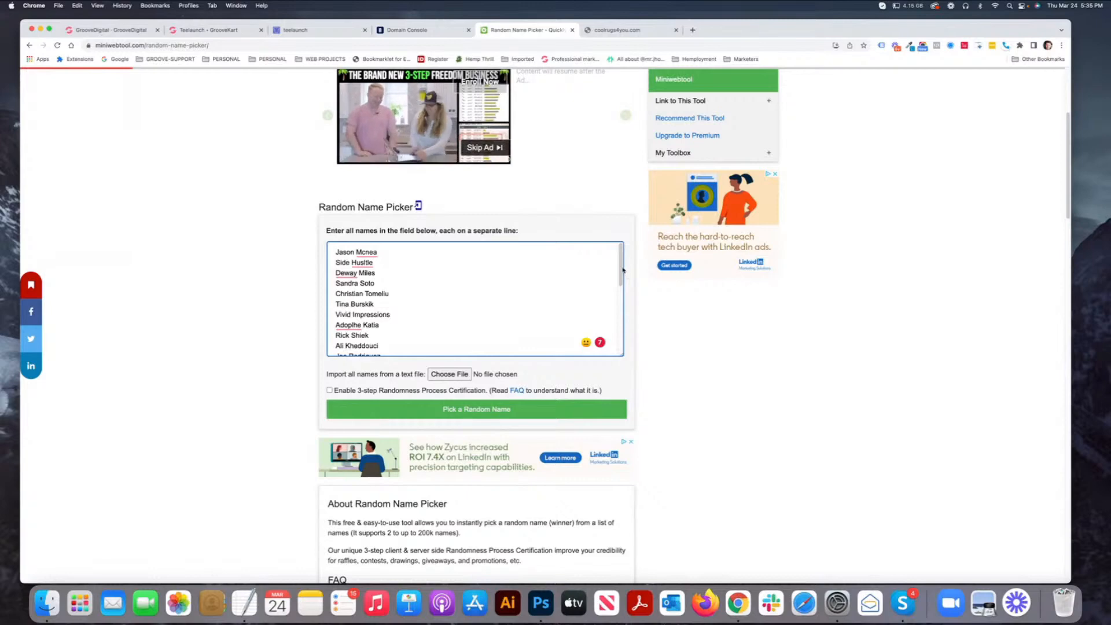
pyautogui.moveTo(620, 273); pyautogui.dragTo(612, 333)
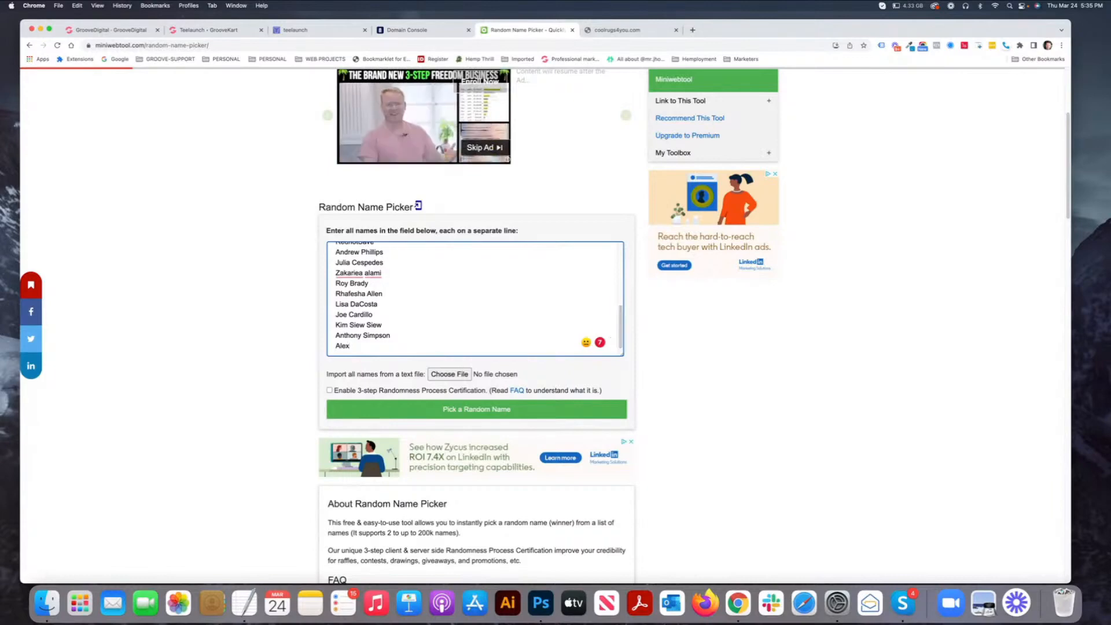
pyautogui.scroll(-1, 500, 324)
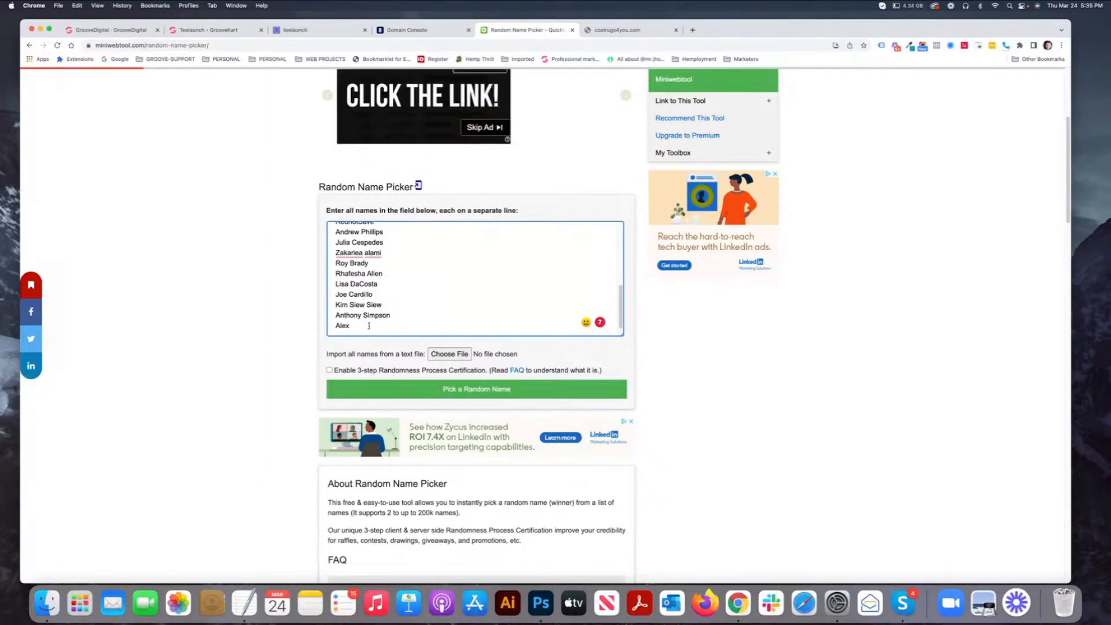
# - Append the first two new entrant names, each on its own line, fixing typos
pyautogui.press('Return')
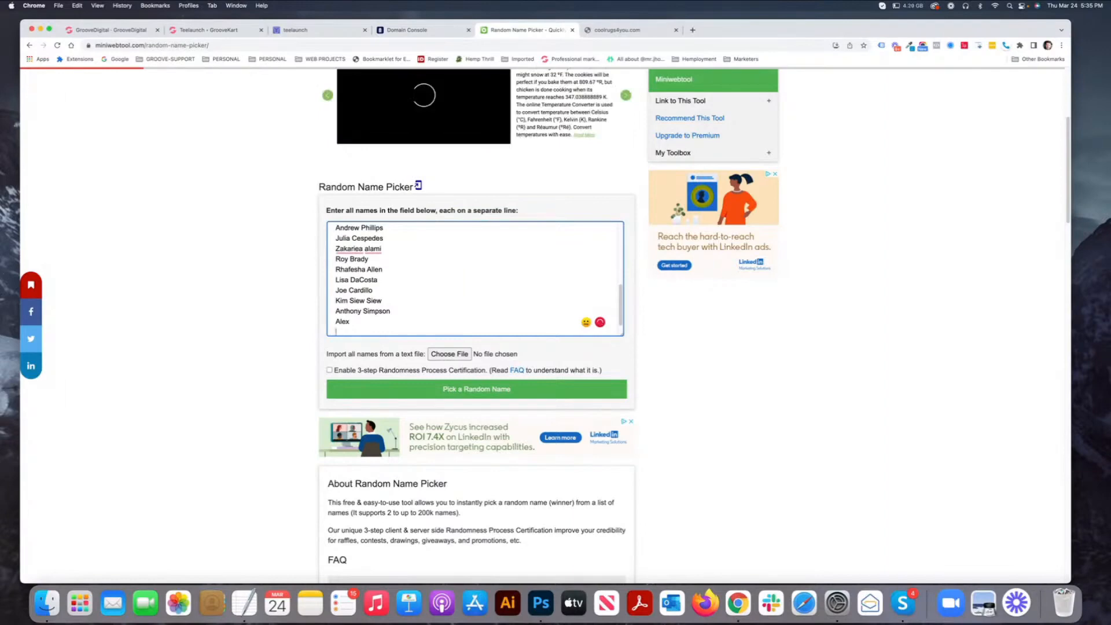
pyautogui.press('Return')
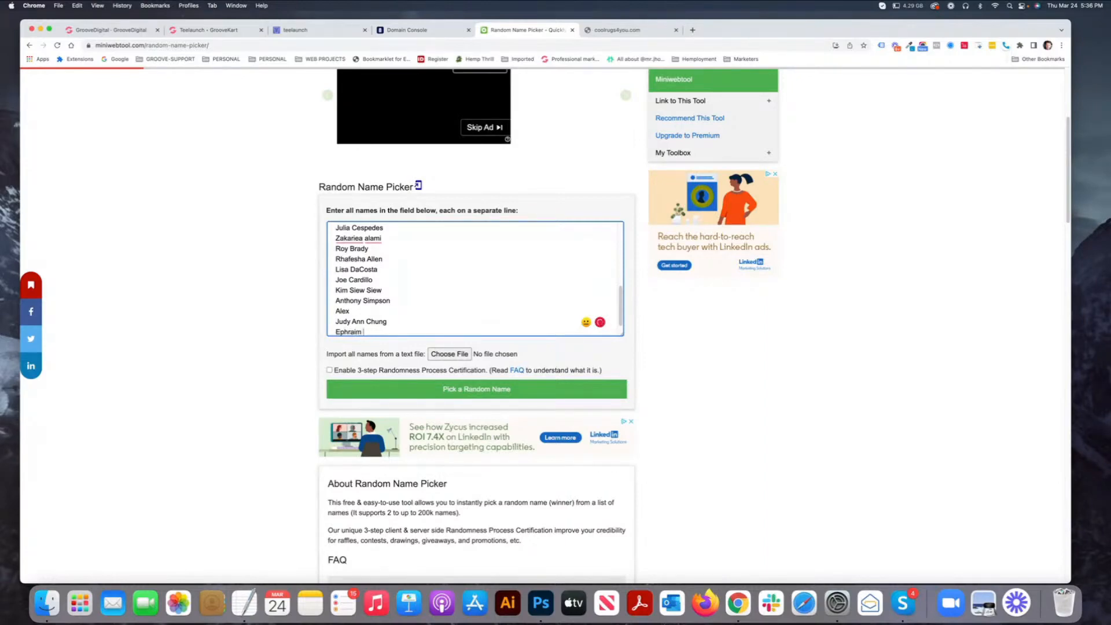
pyautogui.press('Return')
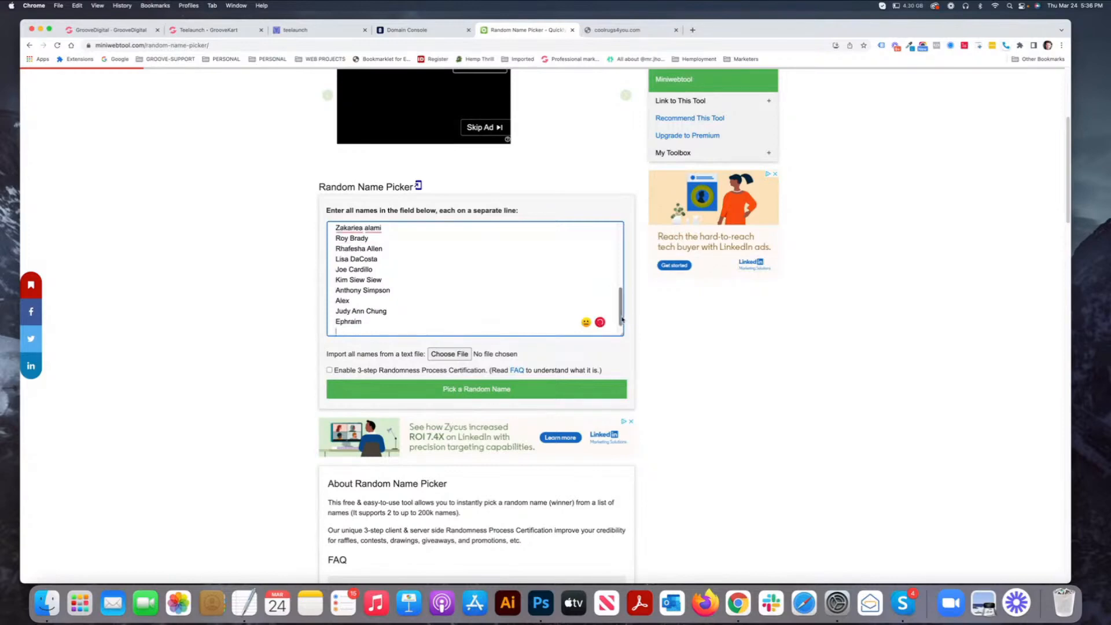
pyautogui.moveTo(622, 307); pyautogui.dragTo(630, 376)
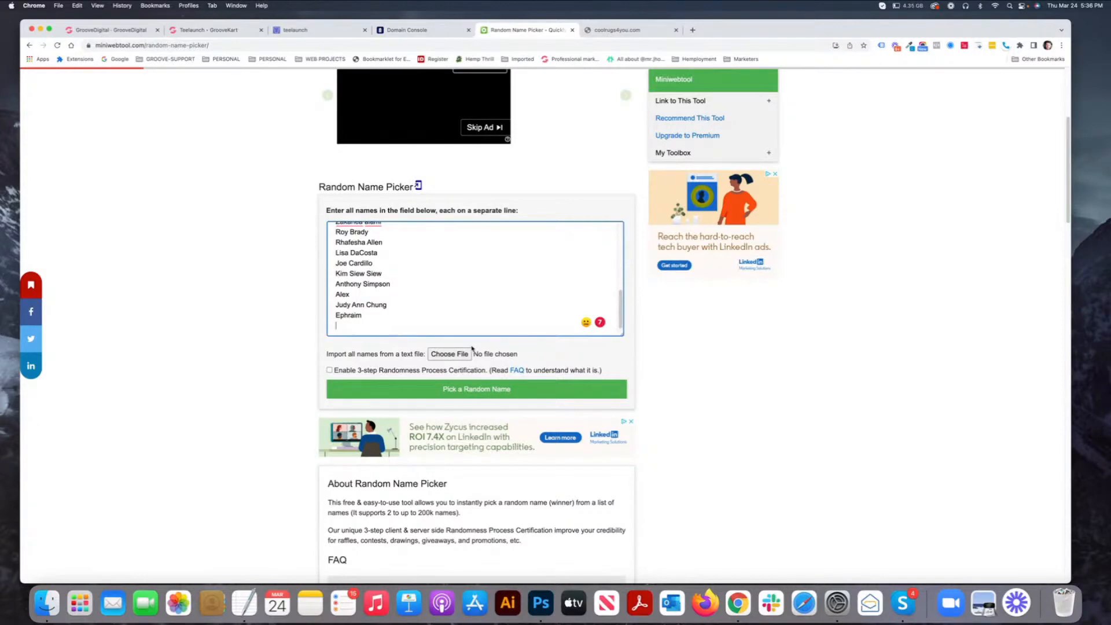
pyautogui.write('Source of Choise')
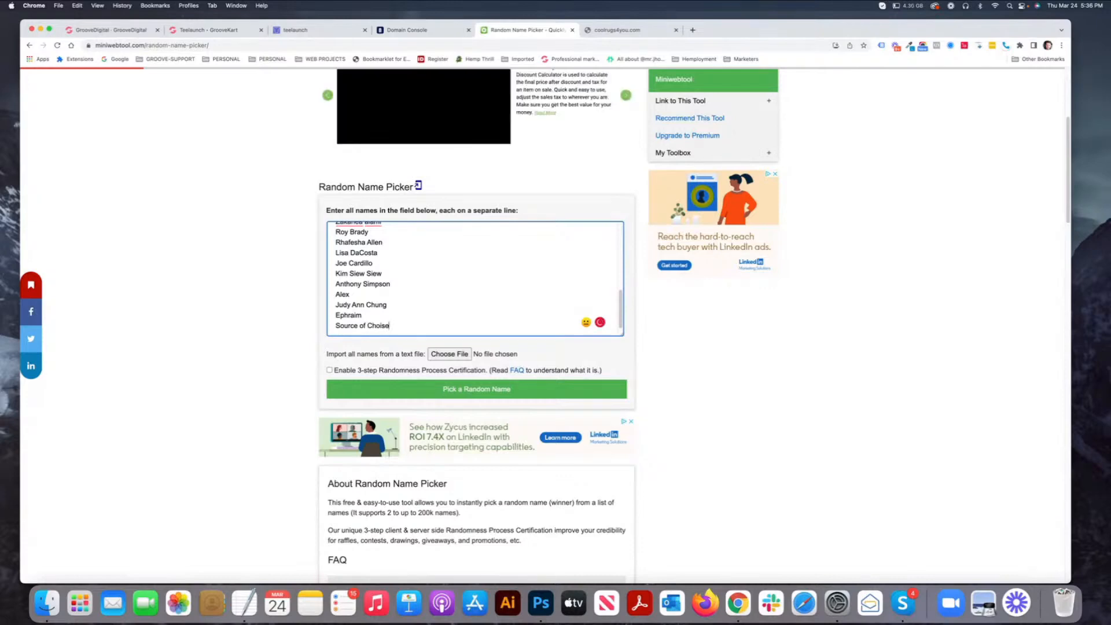
pyautogui.press('BackSpace')
pyautogui.press('BackSpace')
pyautogui.write('ce')
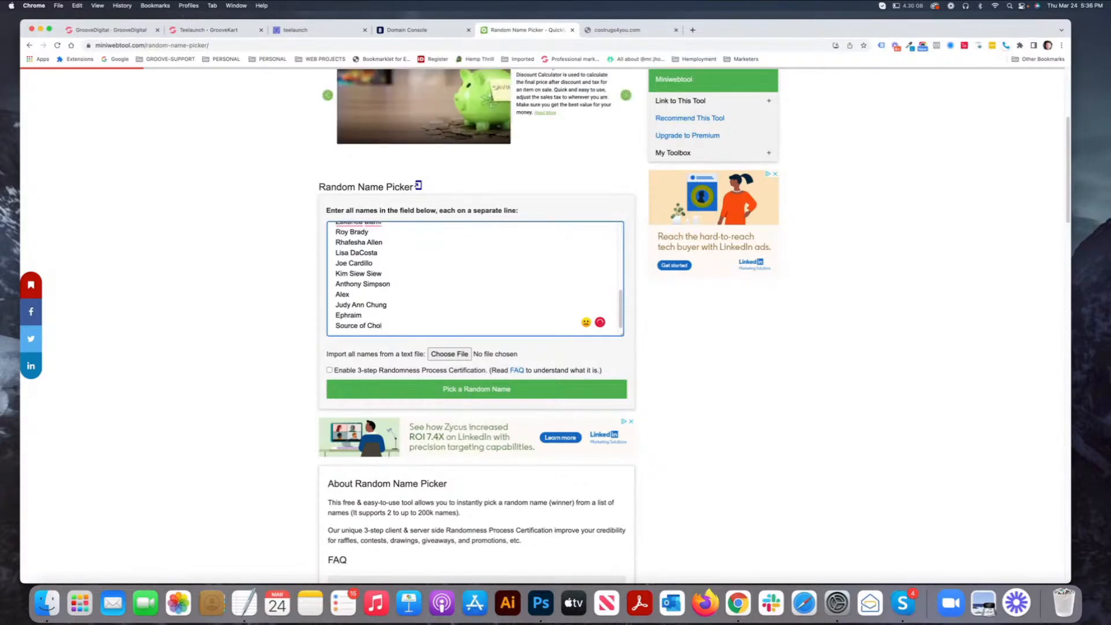
# - Append three more entrant names on new lines, then select the whole list
pyautogui.press('Return')
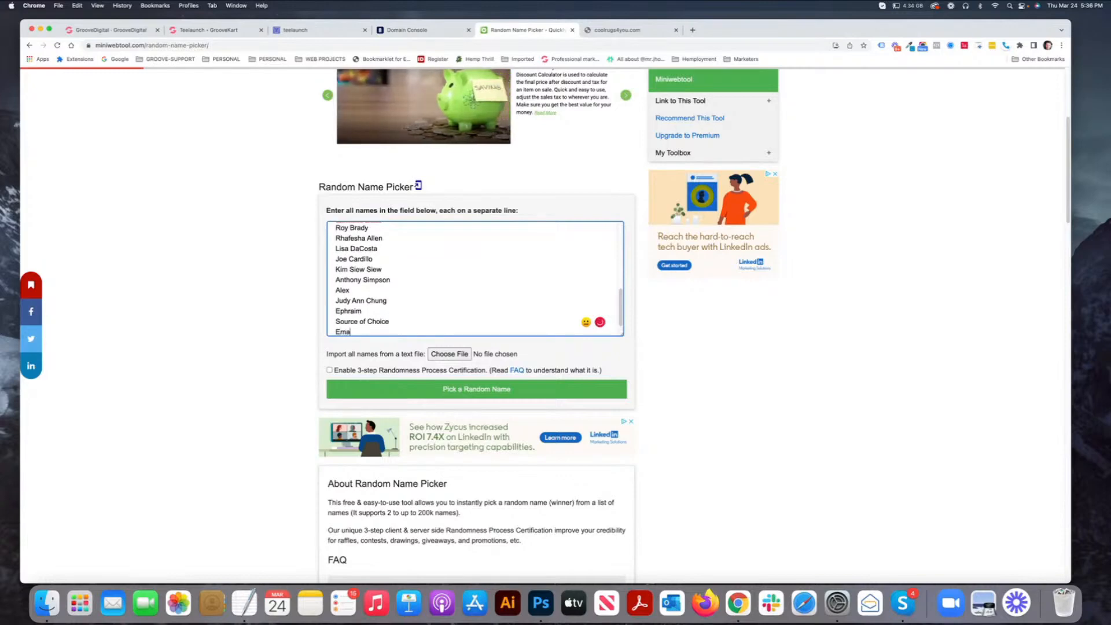
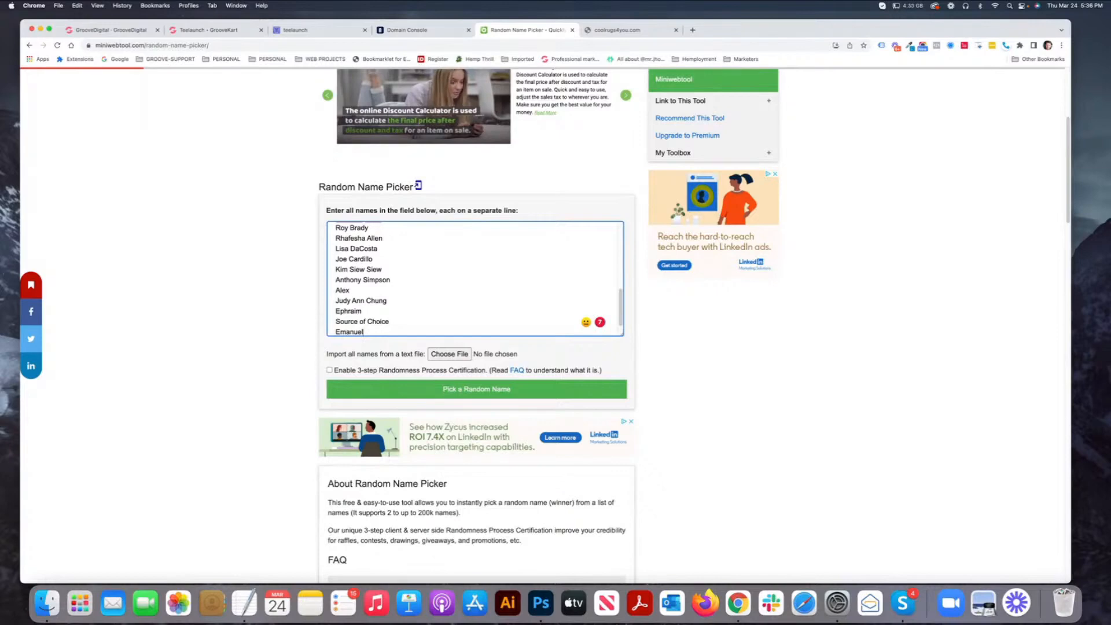
pyautogui.press('Return')
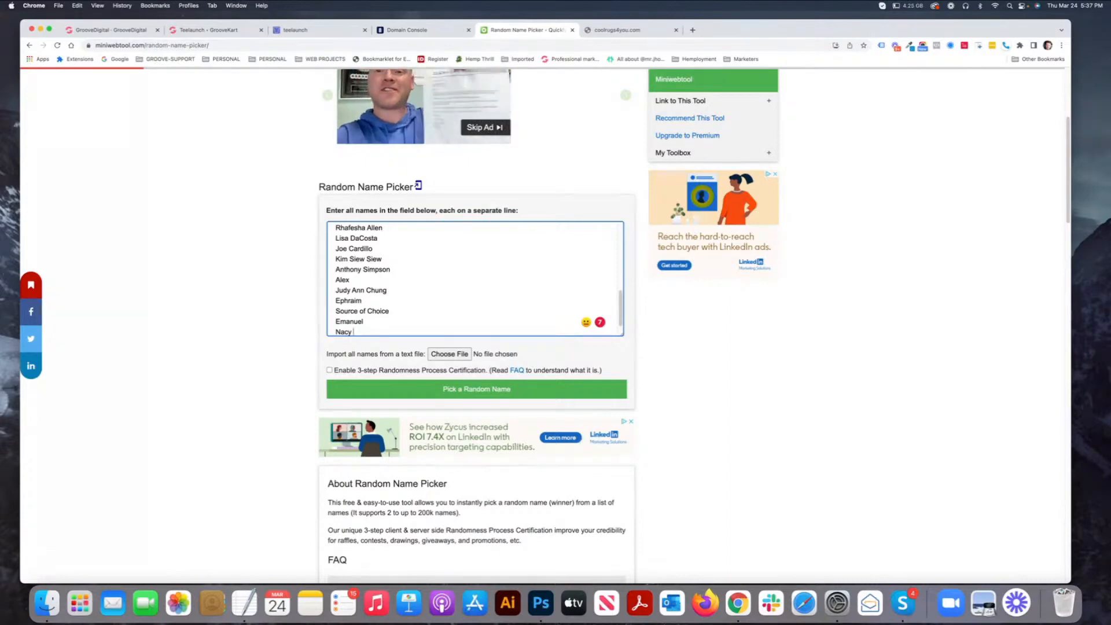
pyautogui.press('Return')
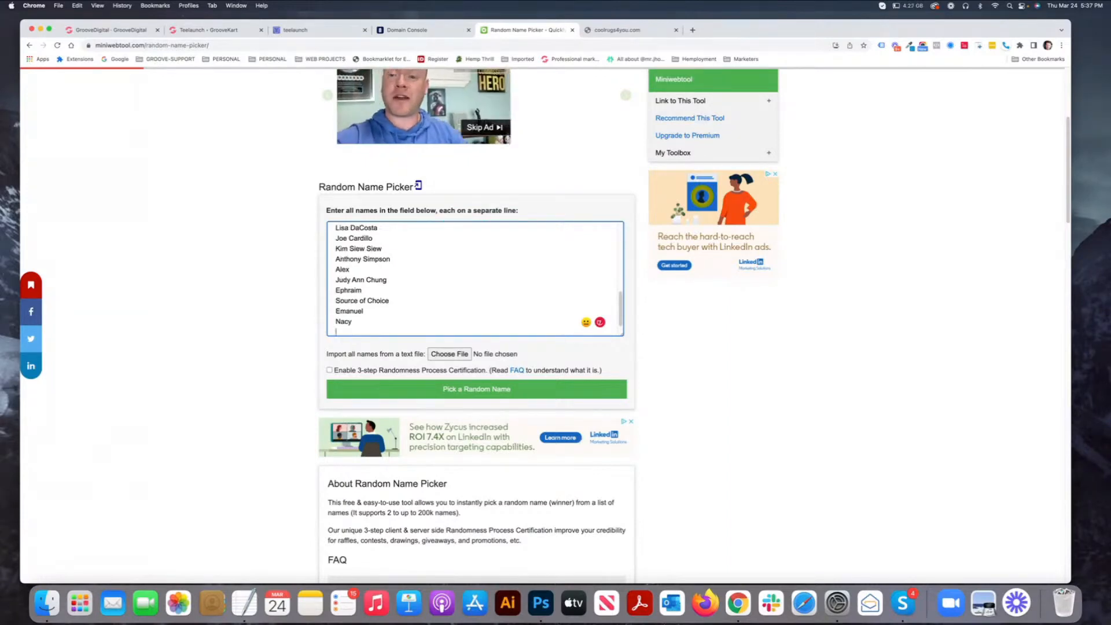
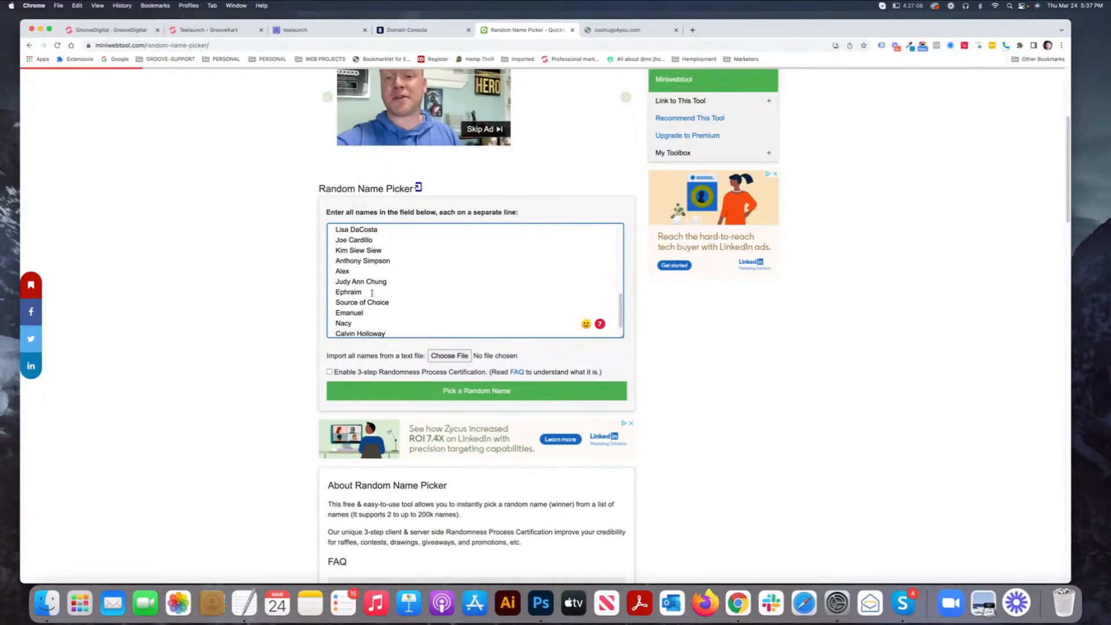
pyautogui.moveTo(372, 323); pyautogui.dragTo(348, 251)
pyautogui.click(415, 306)
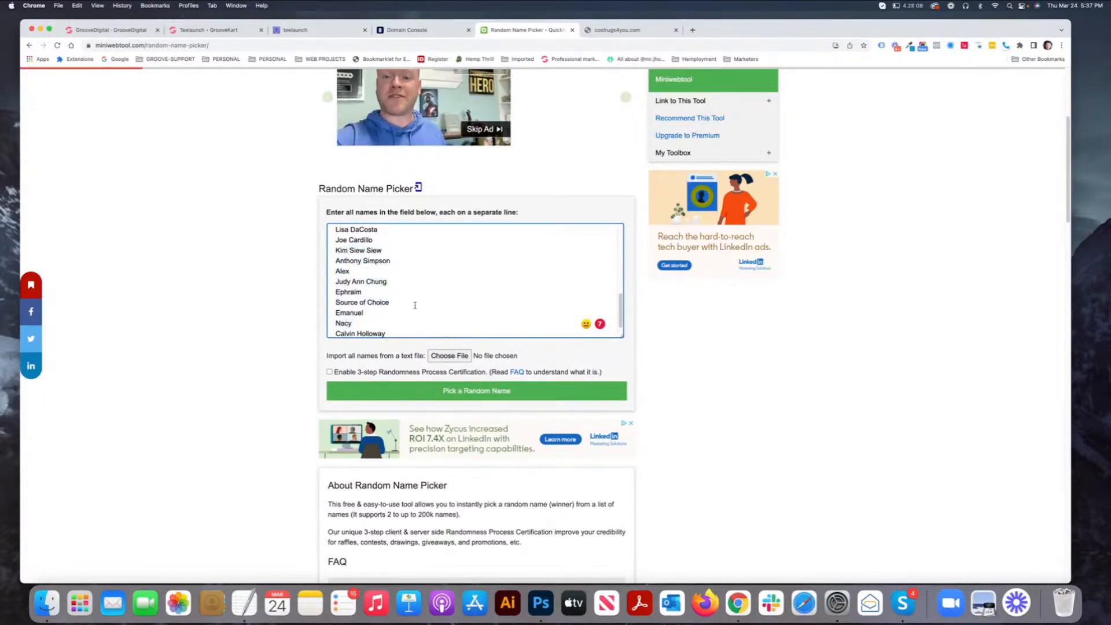
pyautogui.press('super+a')
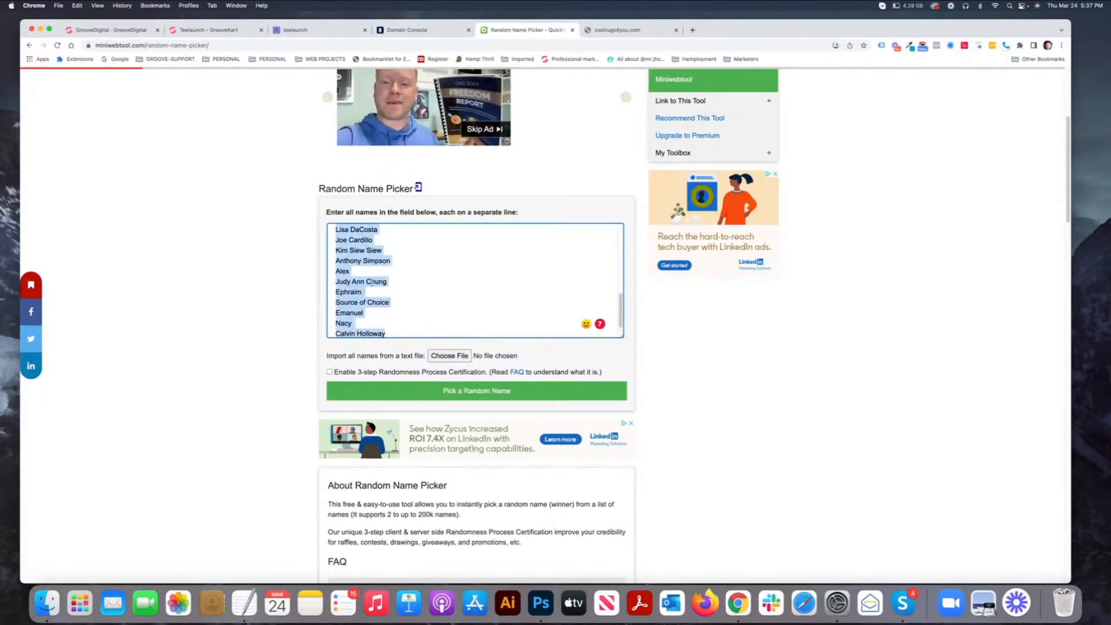
pyautogui.rightClick(355, 248)
pyautogui.click(363, 317)
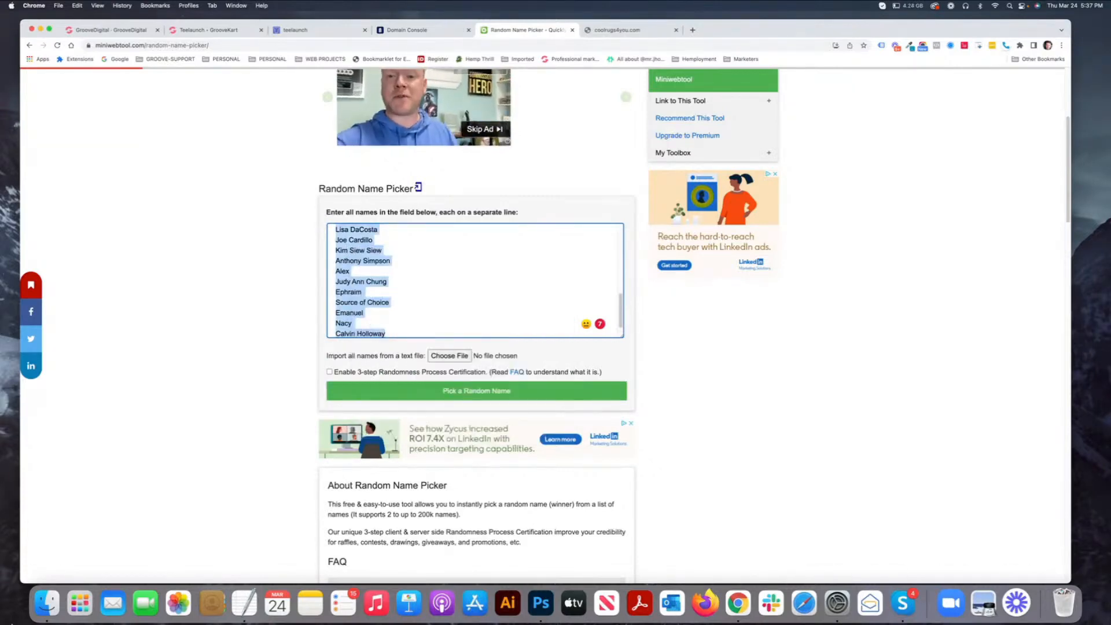
pyautogui.click(244, 602)
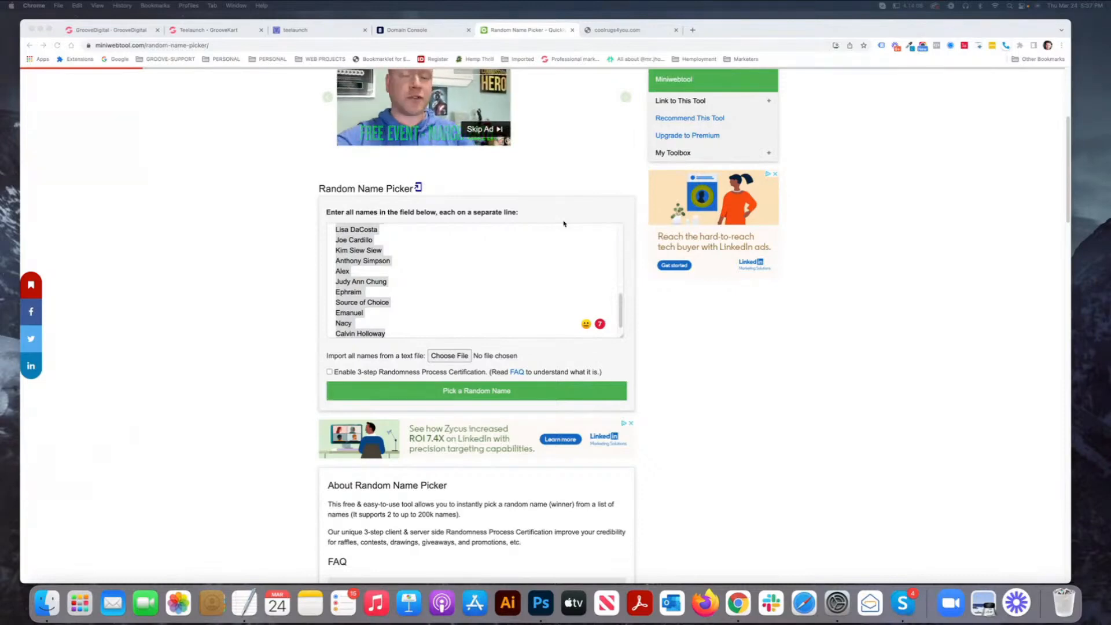
pyautogui.click(526, 275)
pyautogui.click(520, 266)
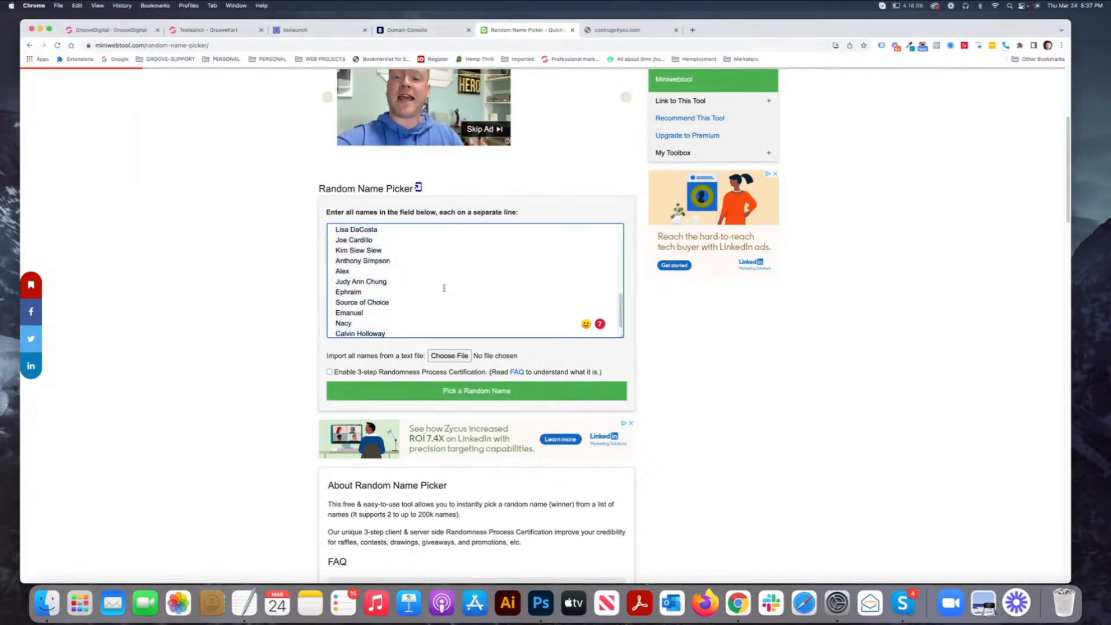
pyautogui.scroll(-1, 443, 287)
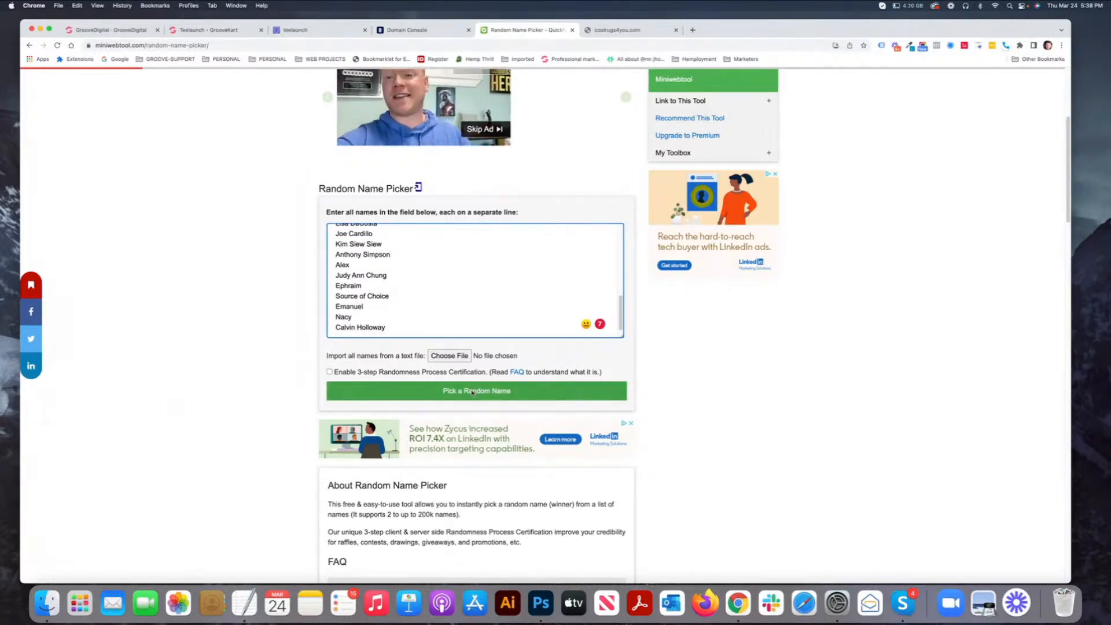
# - Run Pick a Random Name and scroll down to the 'The Winner is:' result
pyautogui.click(472, 392)
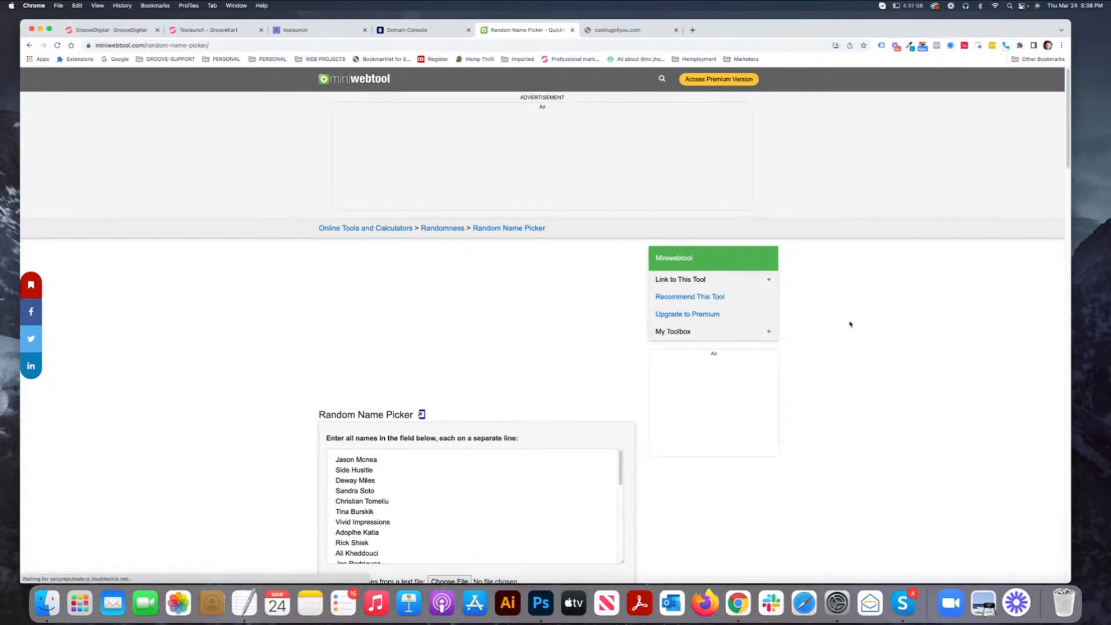
pyautogui.scroll(-3, 849, 324)
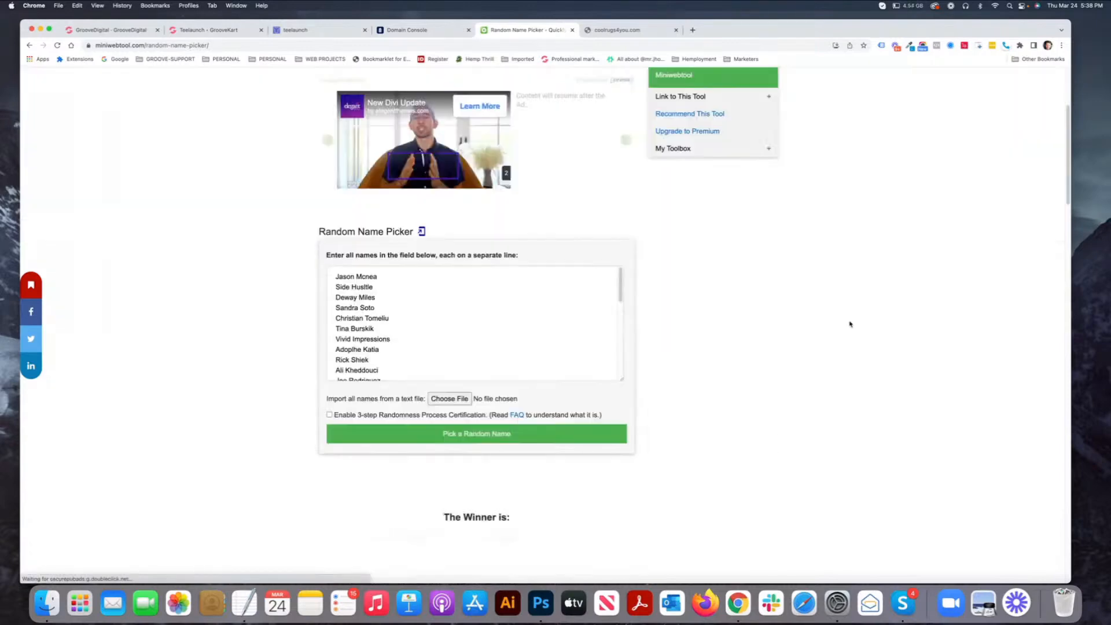
pyautogui.scroll(-3, 848, 329)
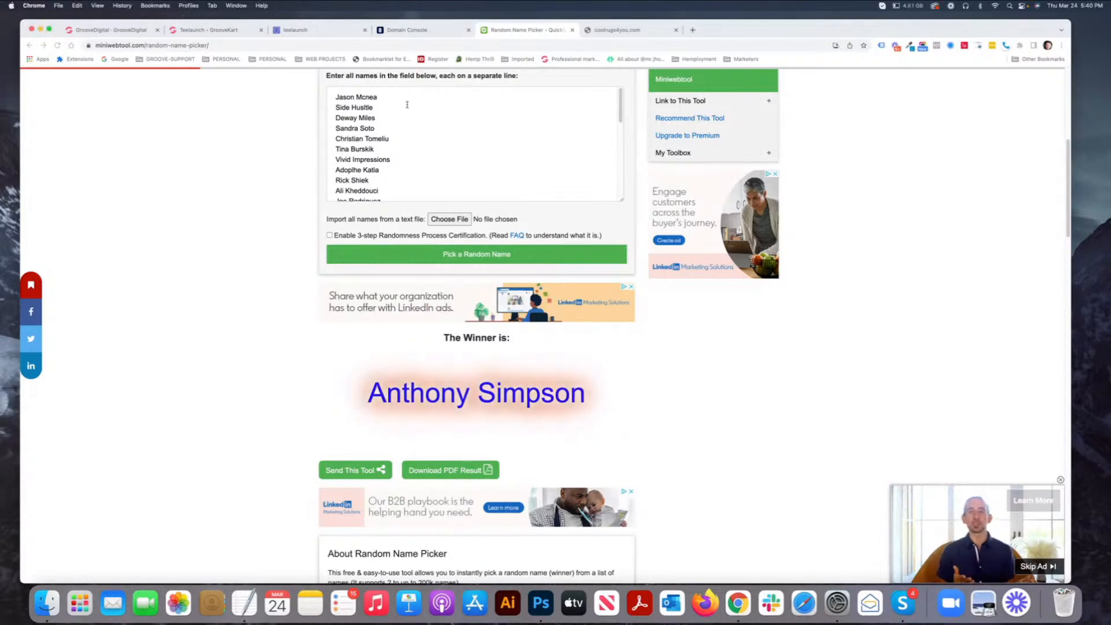
pyautogui.click(336, 96)
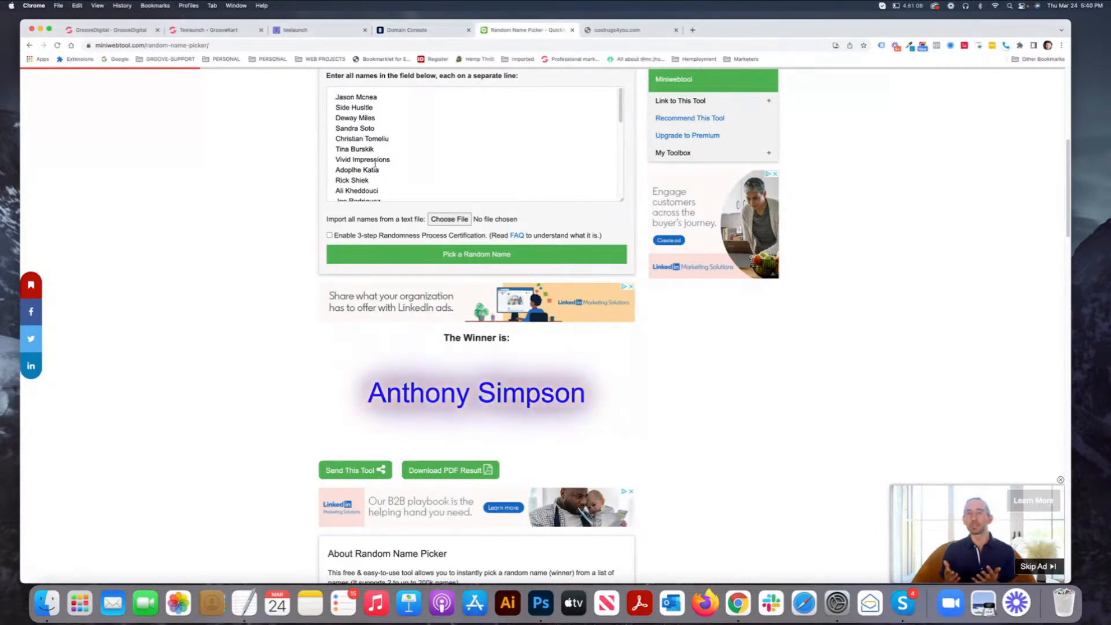
pyautogui.moveTo(336, 96); pyautogui.dragTo(375, 166)
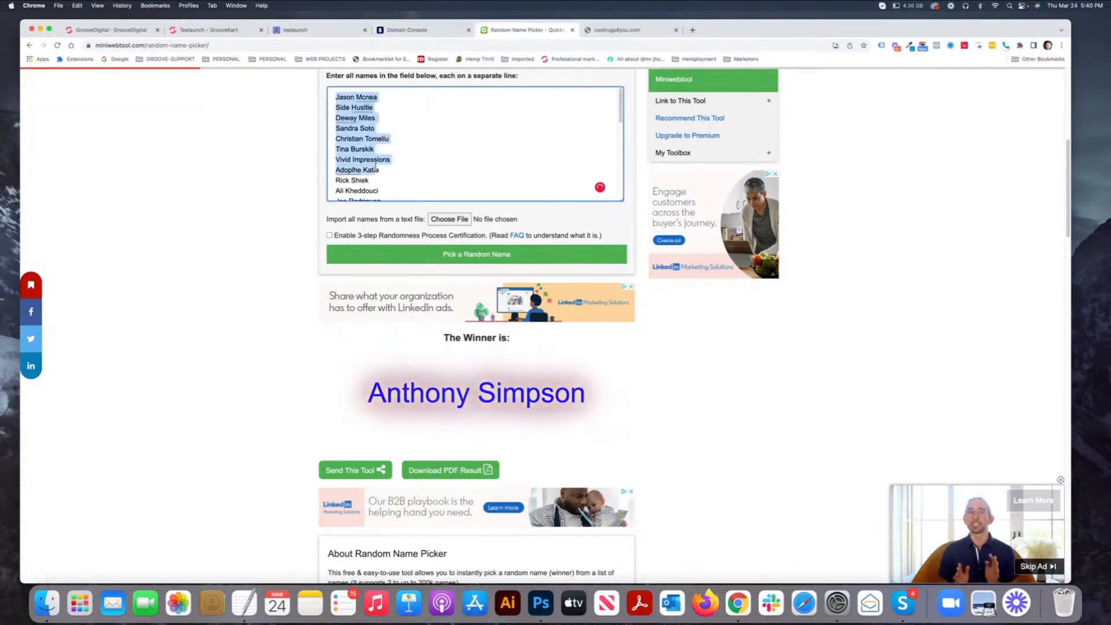